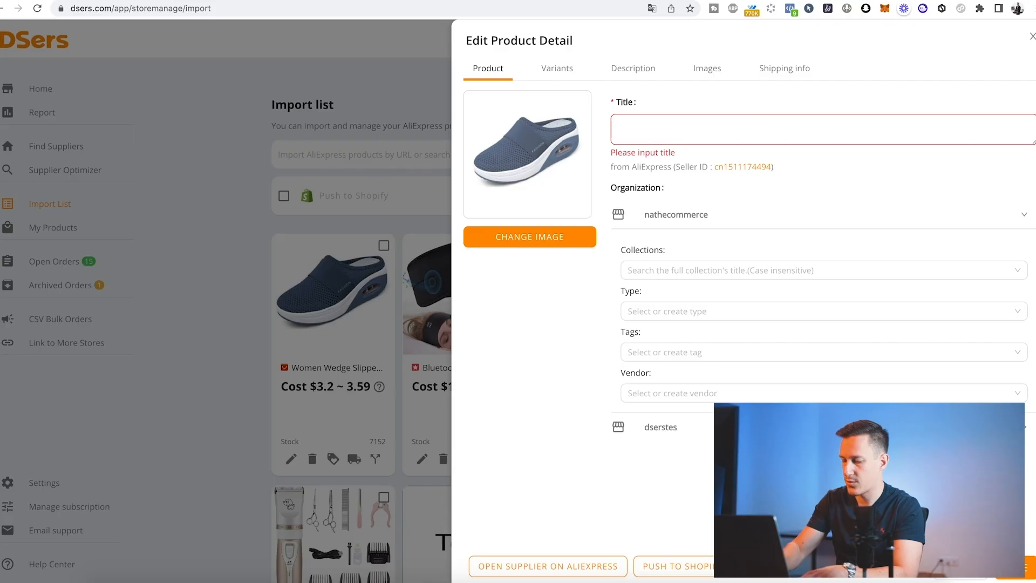
Enter the product title "Chaussures orthopédiques antidérapantes".
{"action": "type", "text": "Chaussur"}
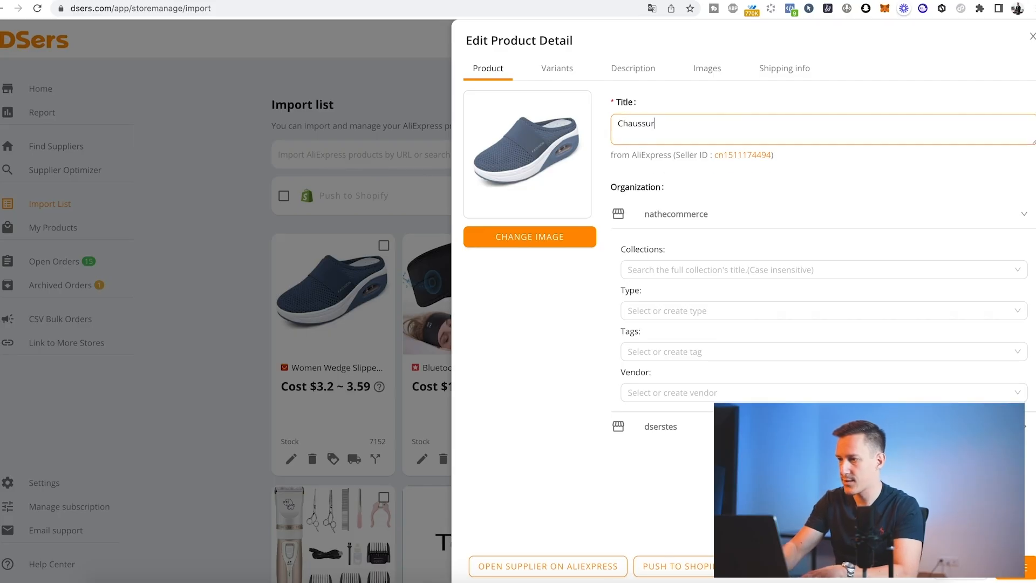
{"action": "type", "text": "es ortho^é"}
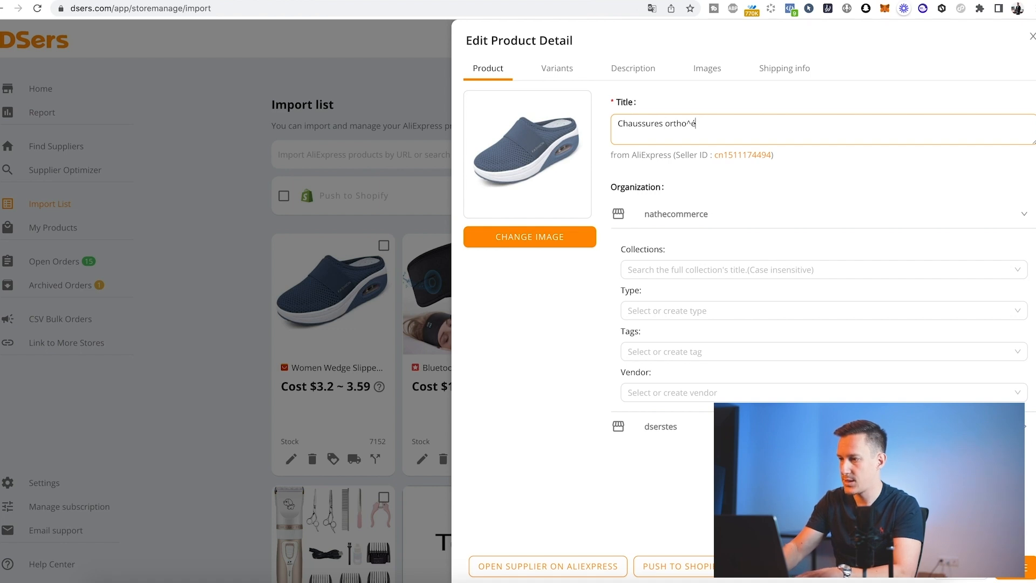
{"action": "key", "text": "BackSpace"}
{"action": "key", "text": "BackSpace"}
{"action": "type", "text": "pédiques"}
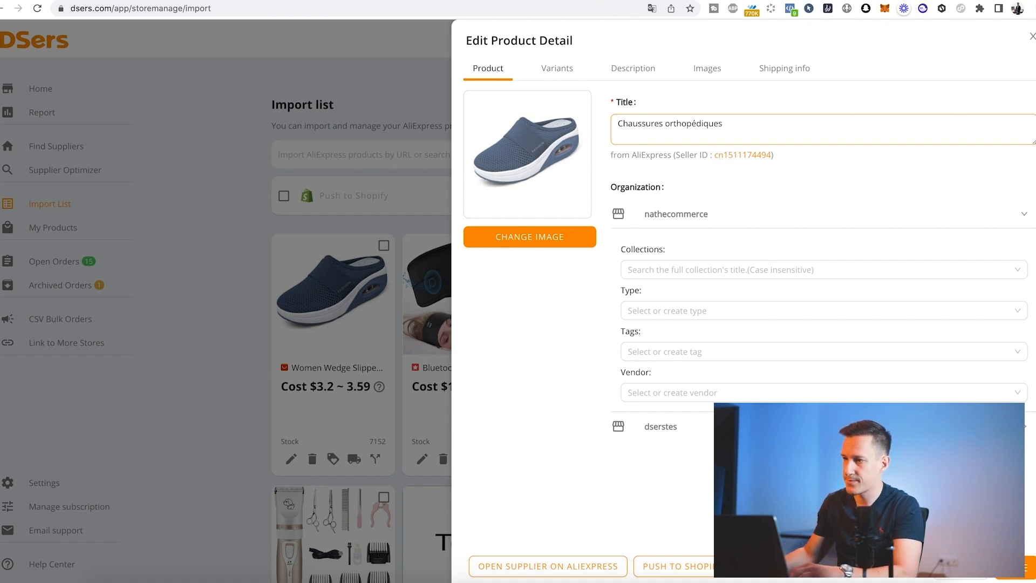
{"action": "type", "text": " antidérapant"}
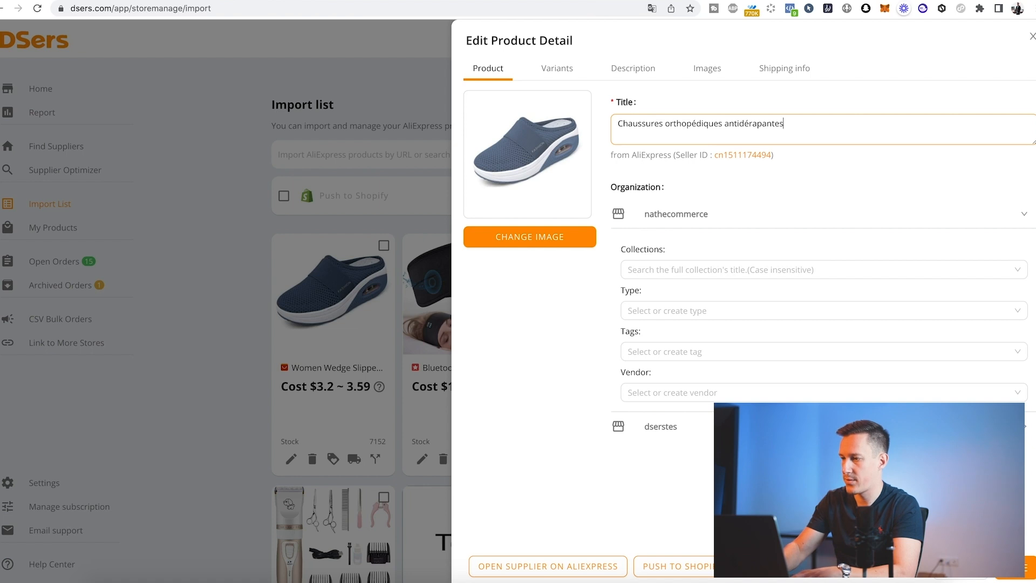
{"action": "type", "text": "es"}
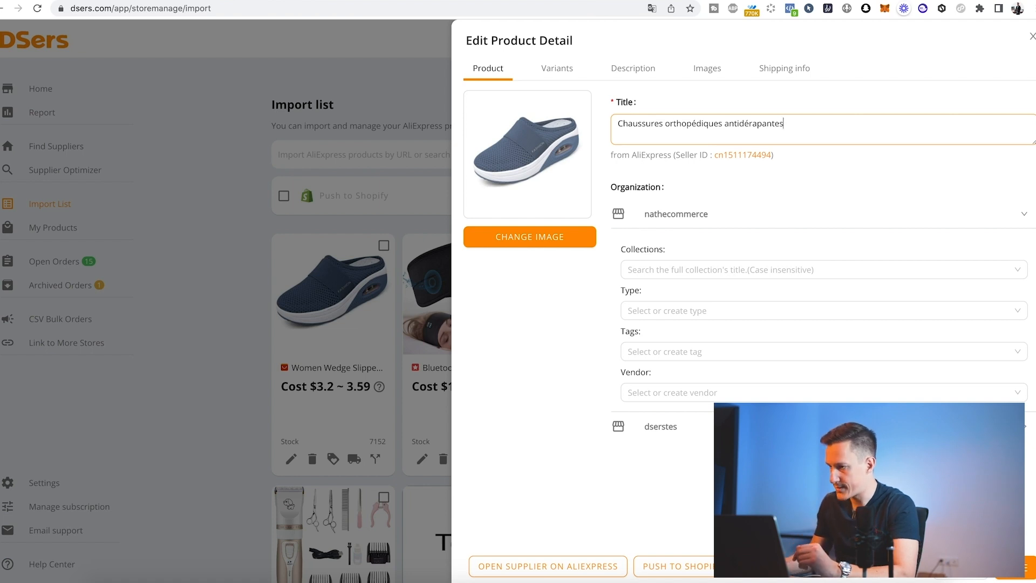
Go to the product's variants and remove all deep grey ones.
{"action": "left_click", "coordinate": [557, 68]}
{"action": "scroll", "coordinate": [578, 280], "scroll_direction": "down", "scroll_amount": 10}
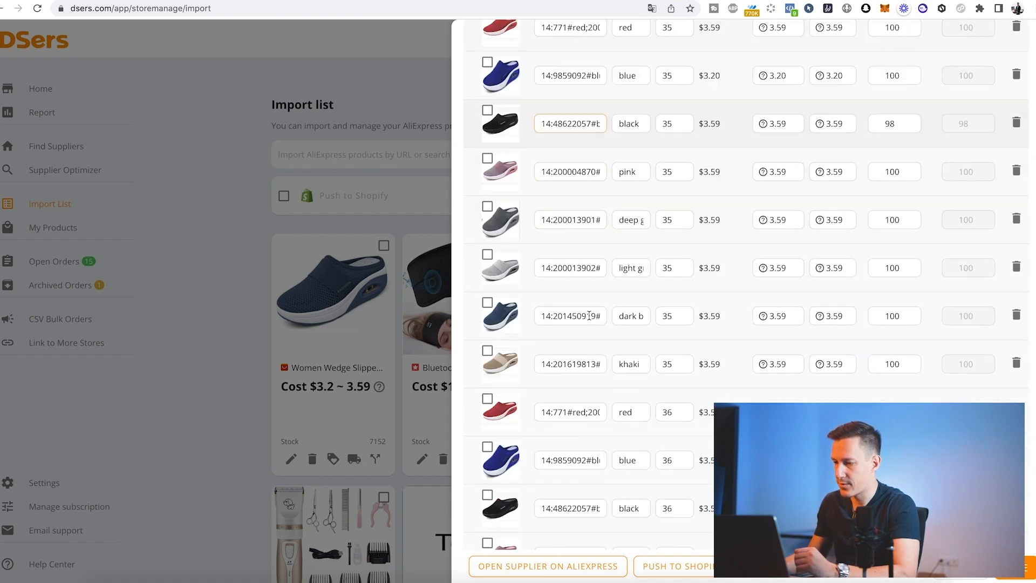
{"action": "scroll", "coordinate": [593, 329], "scroll_direction": "up", "scroll_amount": 10}
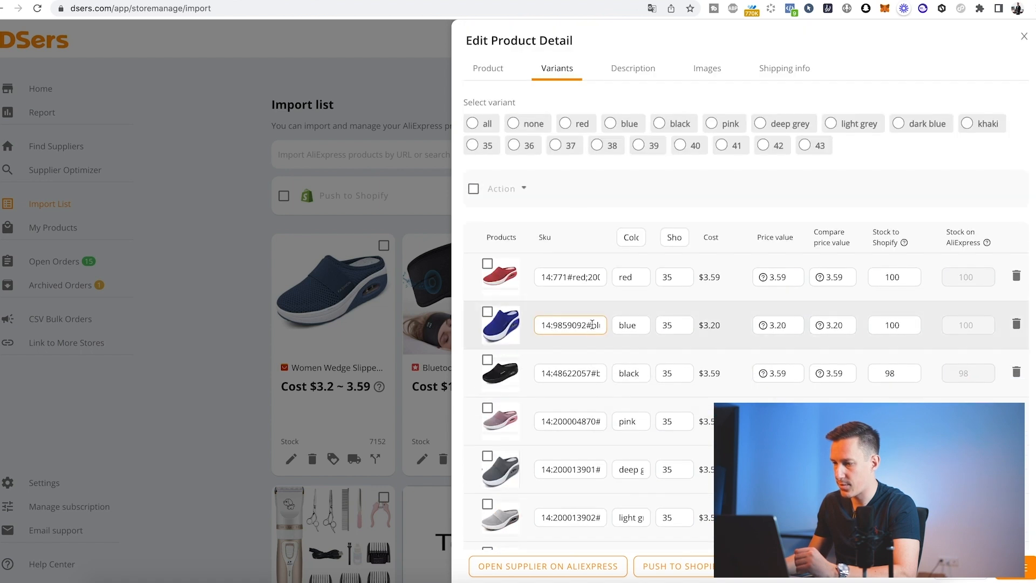
{"action": "left_click", "coordinate": [569, 126]}
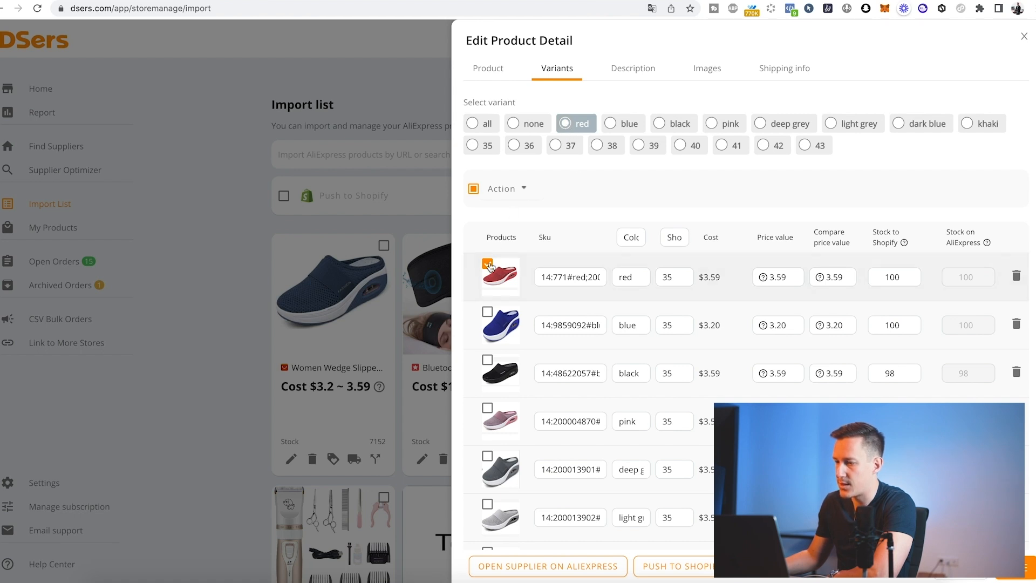
{"action": "left_click", "coordinate": [921, 123]}
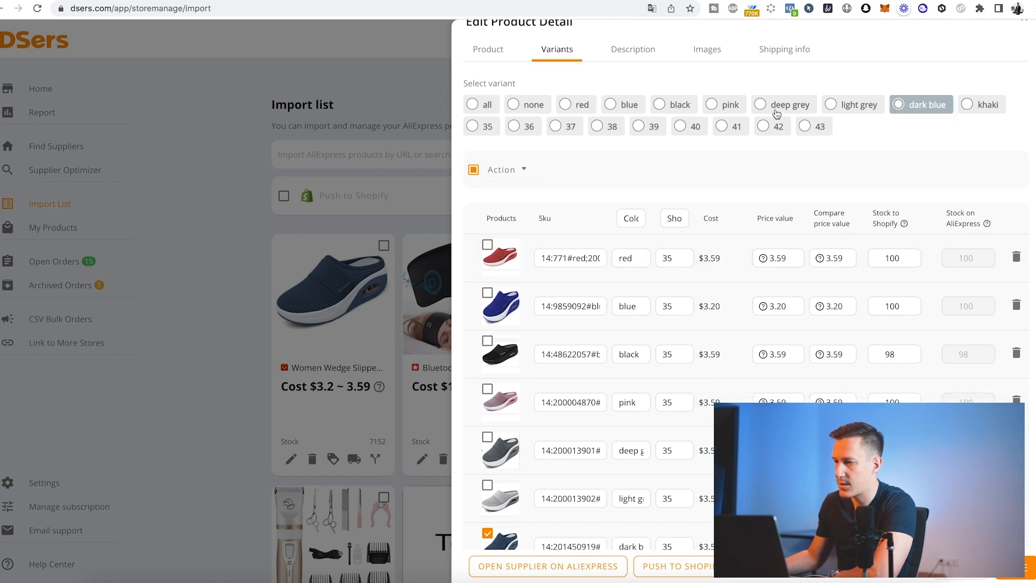
{"action": "left_click", "coordinate": [763, 108]}
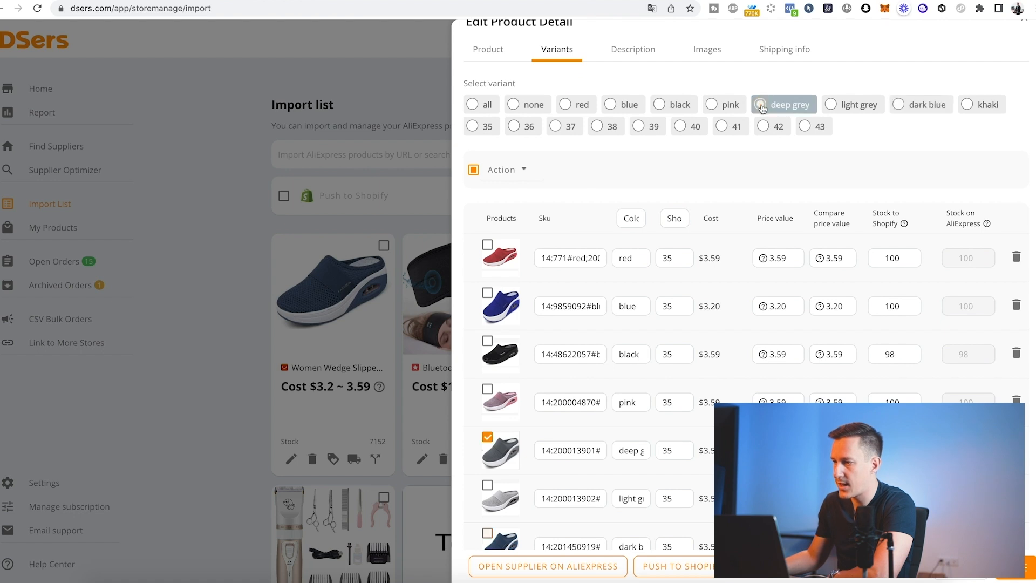
{"action": "left_click", "coordinate": [524, 171]}
{"action": "left_click", "coordinate": [524, 262]}
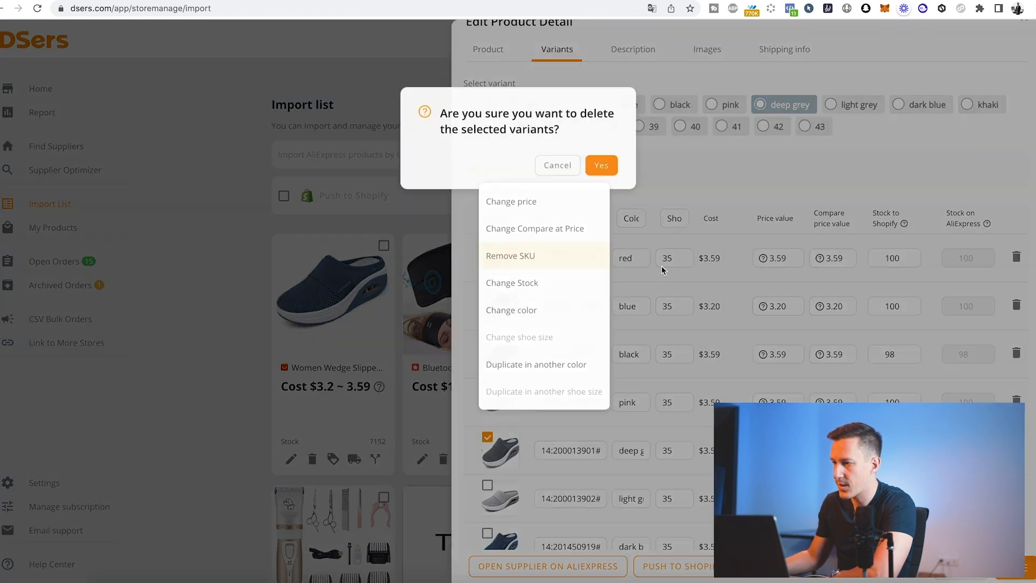
{"action": "left_click", "coordinate": [603, 162]}
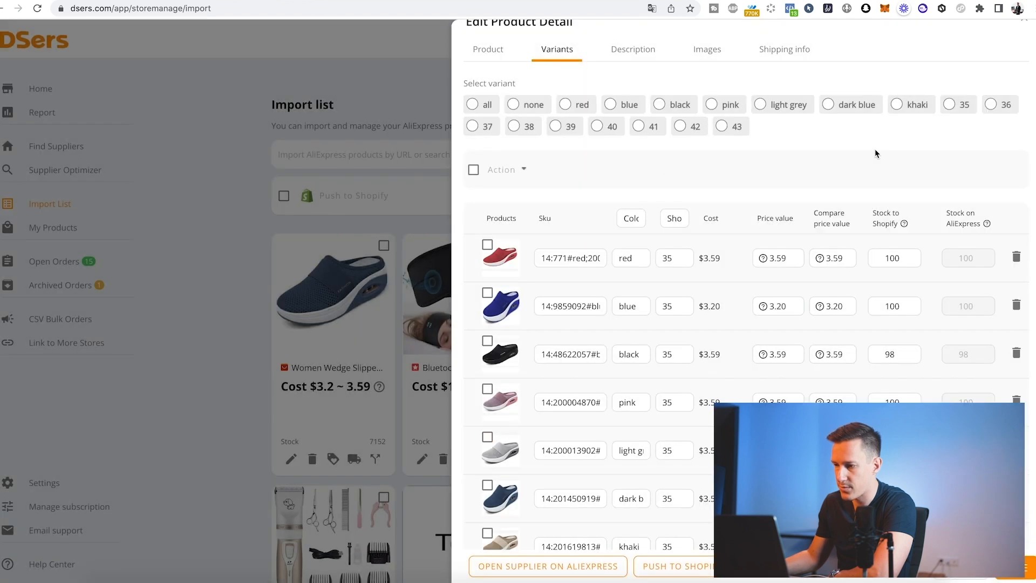
Remove the dark blue variants and the khaki variants from the product.
{"action": "left_click", "coordinate": [828, 107]}
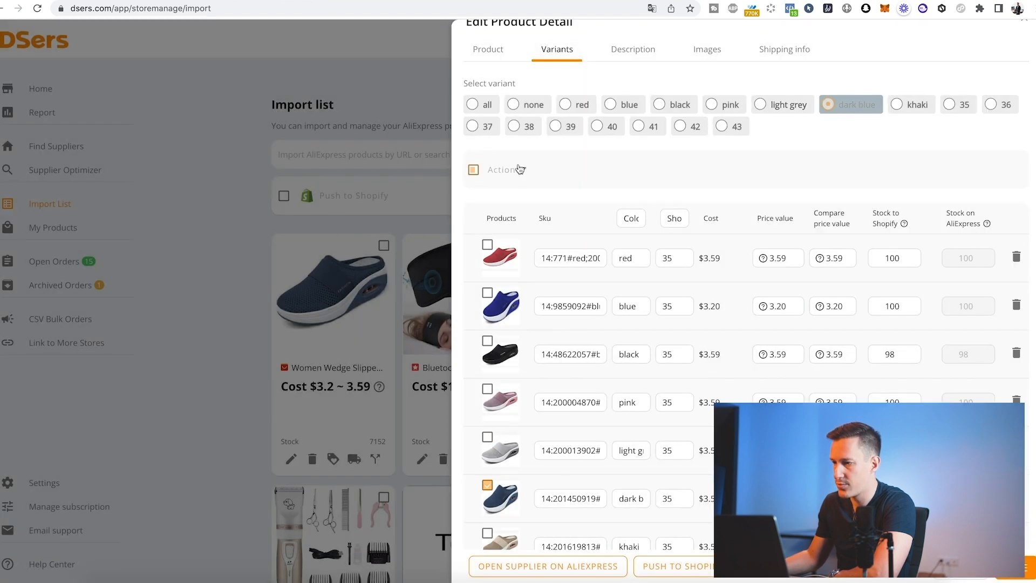
{"action": "left_click", "coordinate": [523, 171]}
{"action": "left_click", "coordinate": [518, 255]}
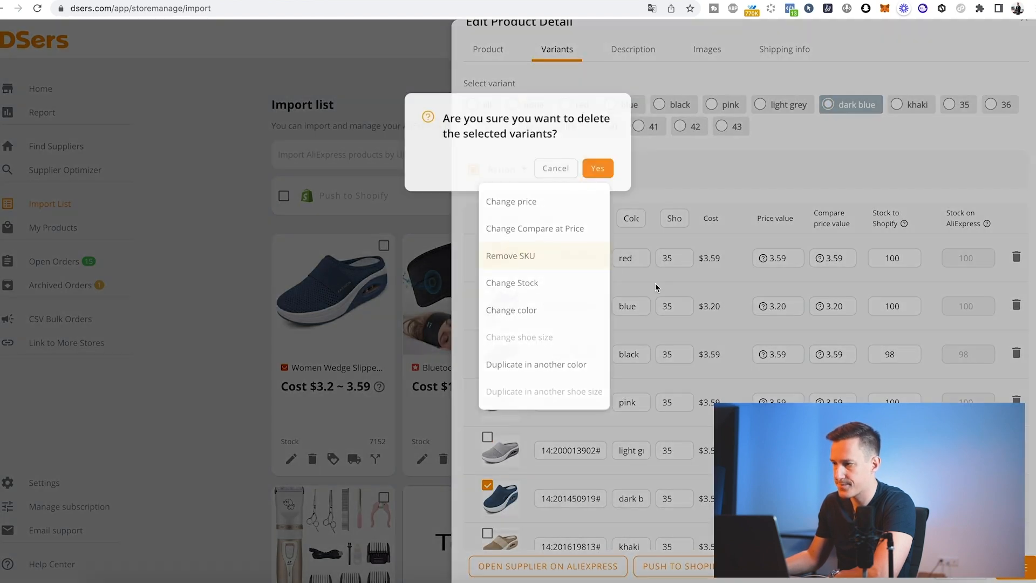
{"action": "left_click", "coordinate": [611, 172]}
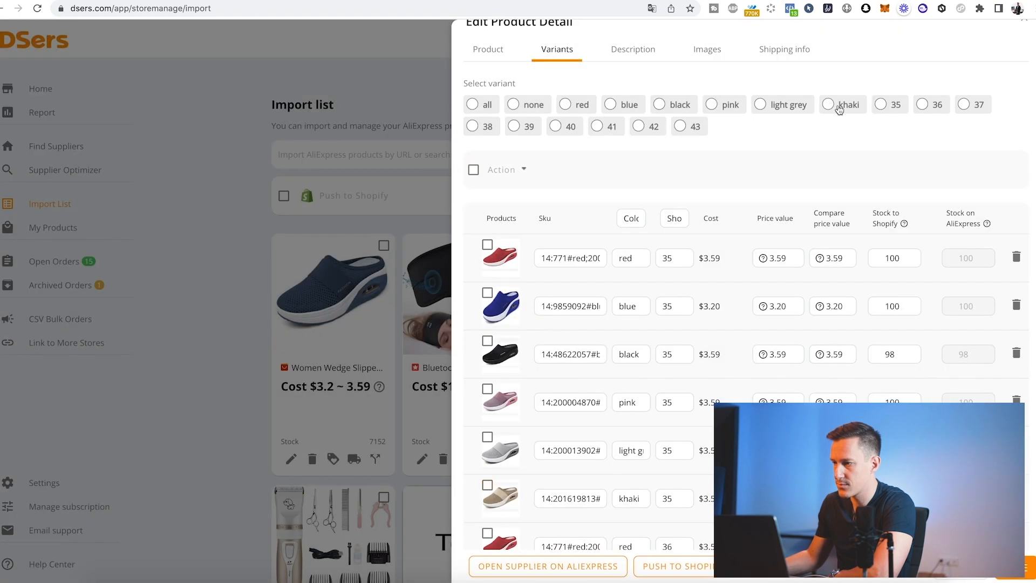
{"action": "left_click", "coordinate": [522, 172]}
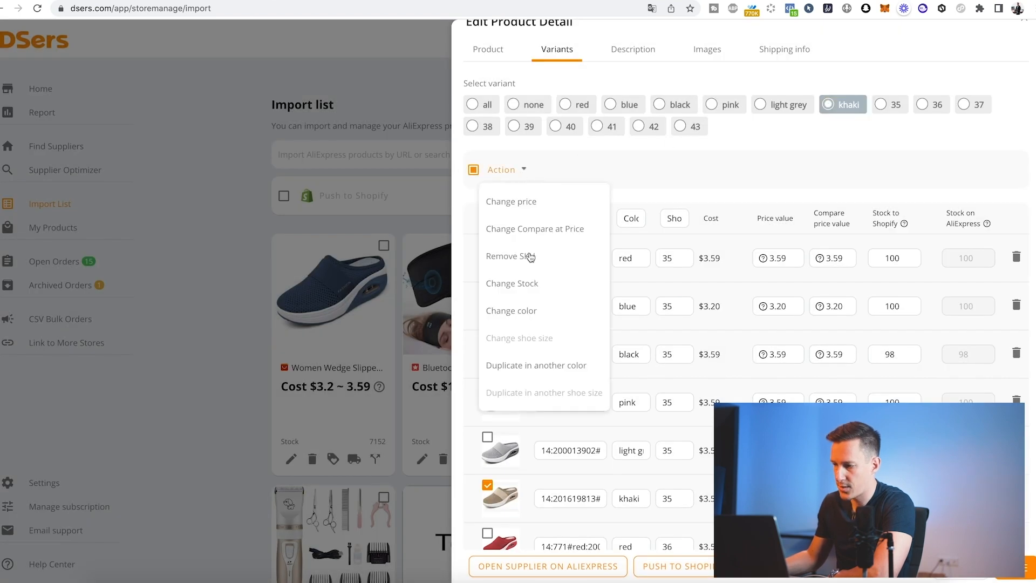
{"action": "left_click", "coordinate": [529, 262]}
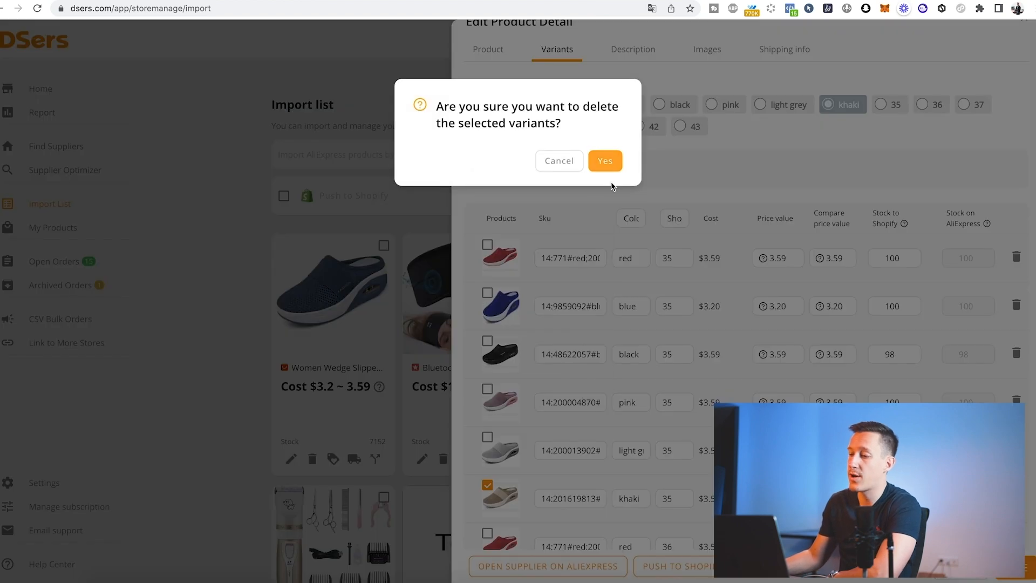
{"action": "left_click", "coordinate": [604, 163]}
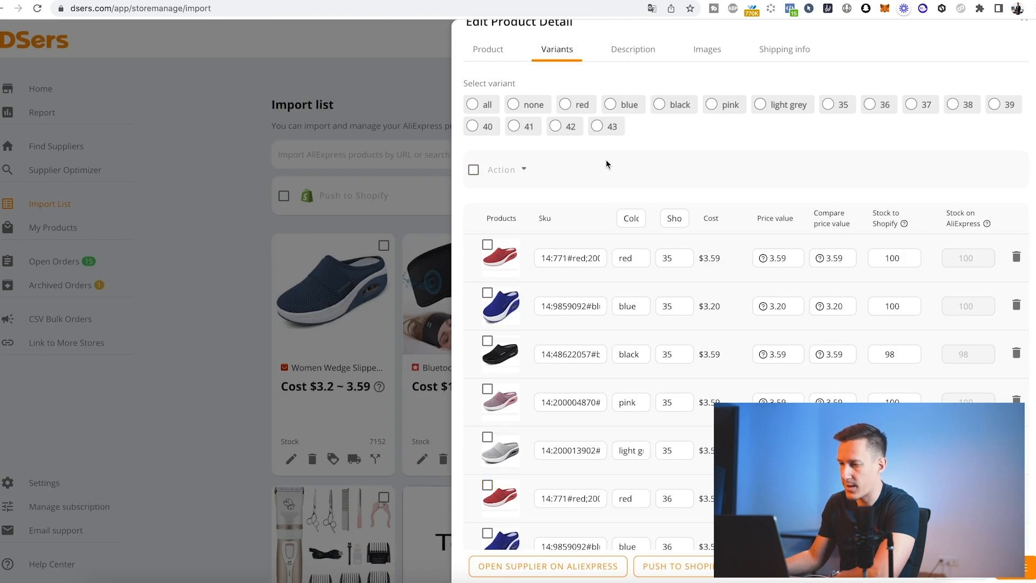
Review the remaining colour and size variants of the product.
{"action": "scroll", "coordinate": [636, 300], "scroll_direction": "down", "scroll_amount": 5}
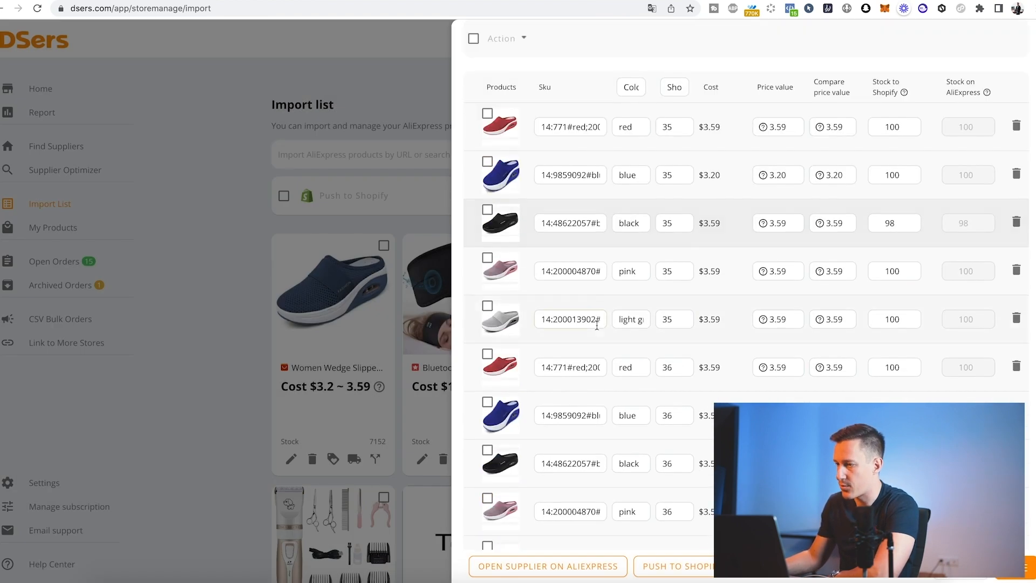
{"action": "scroll", "coordinate": [596, 326], "scroll_direction": "down", "scroll_amount": 20}
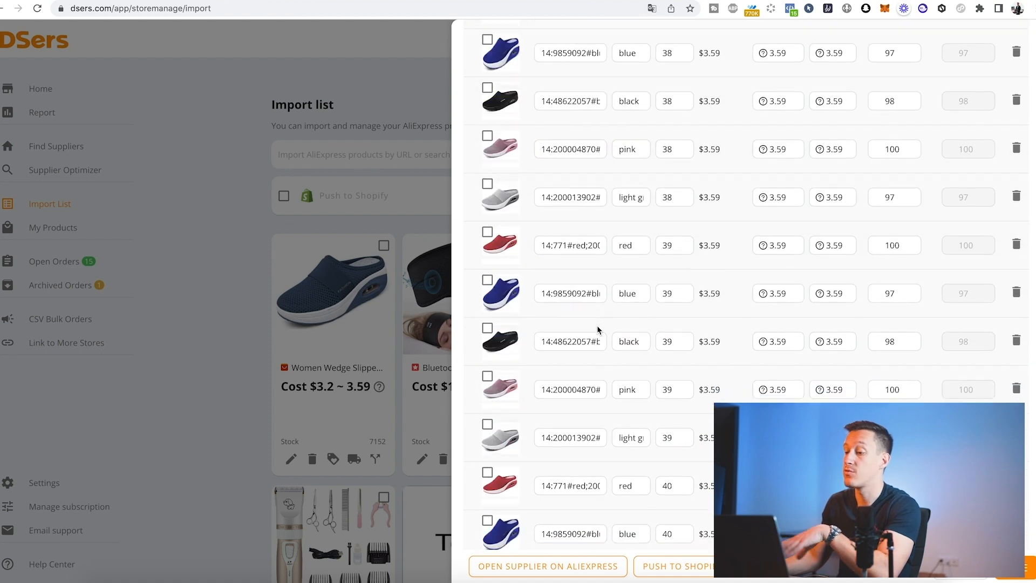
{"action": "scroll", "coordinate": [575, 338], "scroll_direction": "up", "scroll_amount": 20}
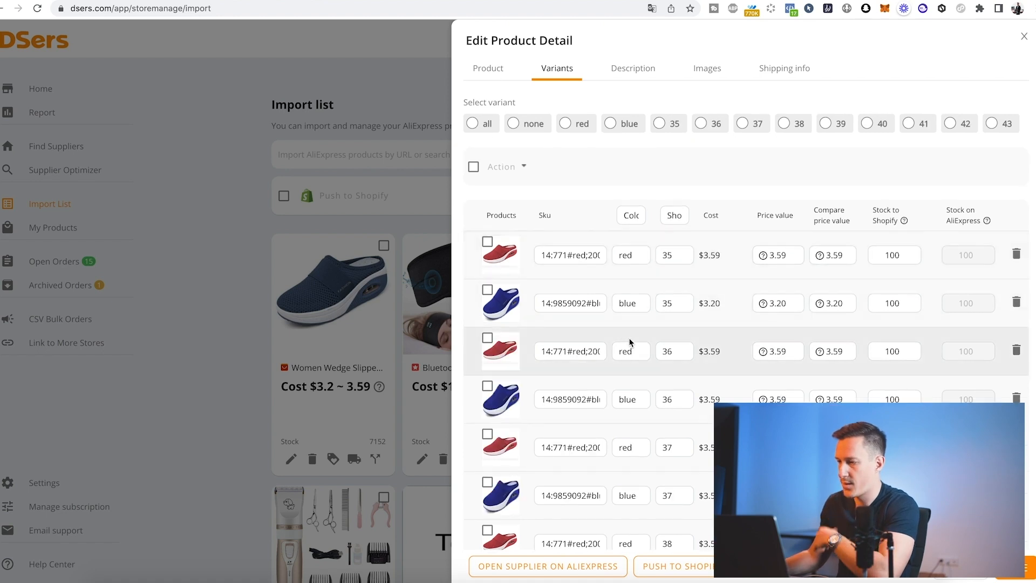
{"action": "scroll", "coordinate": [629, 345], "scroll_direction": "down", "scroll_amount": 3}
{"action": "scroll", "coordinate": [588, 345], "scroll_direction": "up", "scroll_amount": 2}
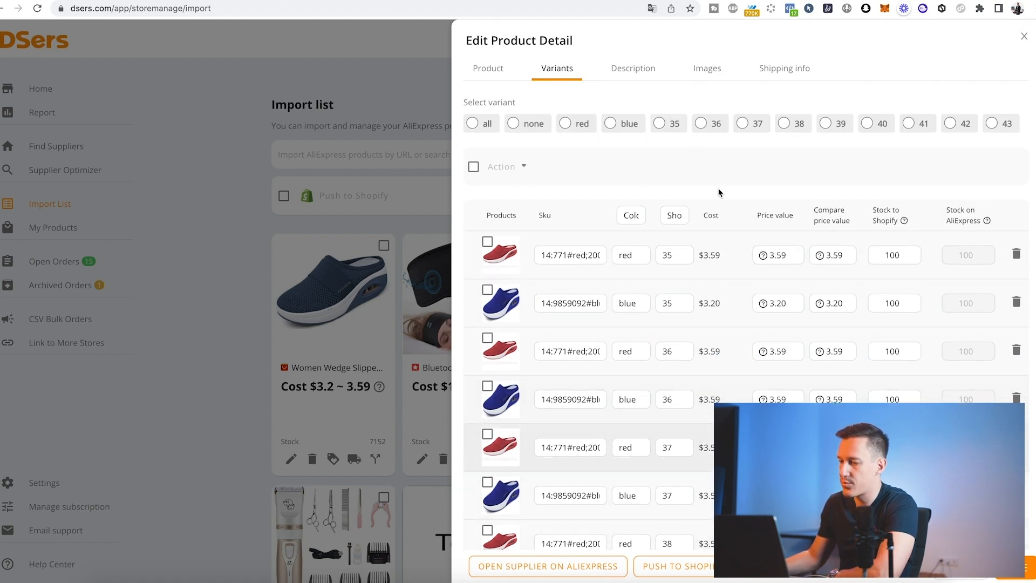
Clear the whole specifications text from the product's description.
{"action": "left_click", "coordinate": [636, 77]}
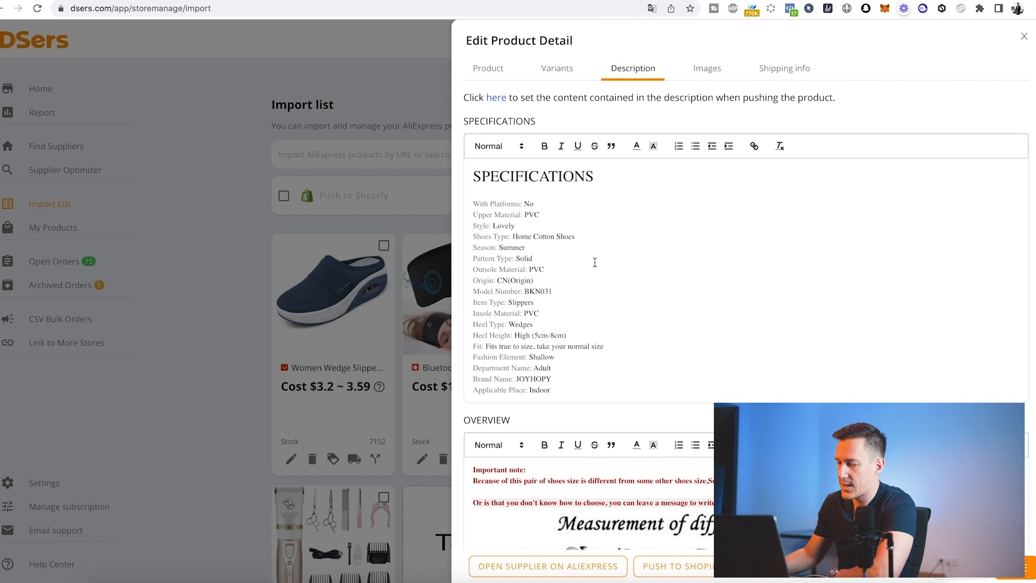
{"action": "key", "text": "ctrl+a"}
{"action": "key", "text": "BackSpace"}
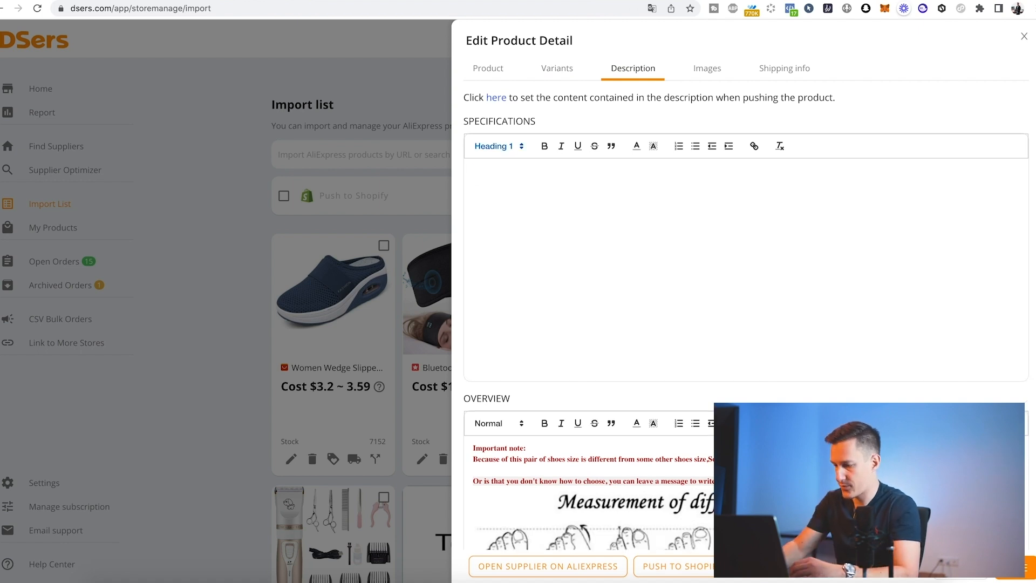
Exclude unwanted pictures, including the first blue, grey, black, light grey, pink and red shoes, from the Shopify media and close the product editor.
{"action": "left_click", "coordinate": [718, 81]}
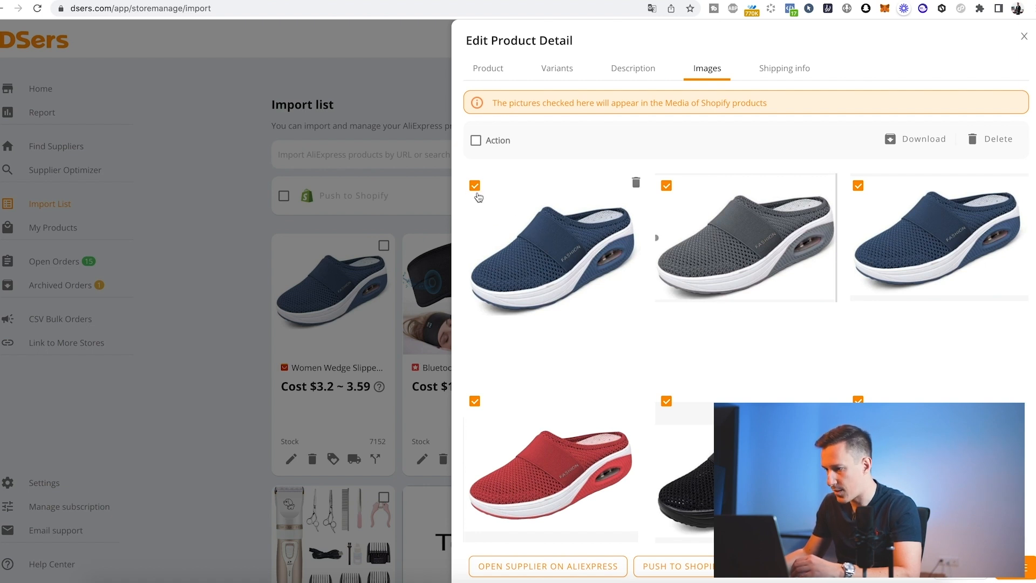
{"action": "left_click", "coordinate": [667, 186]}
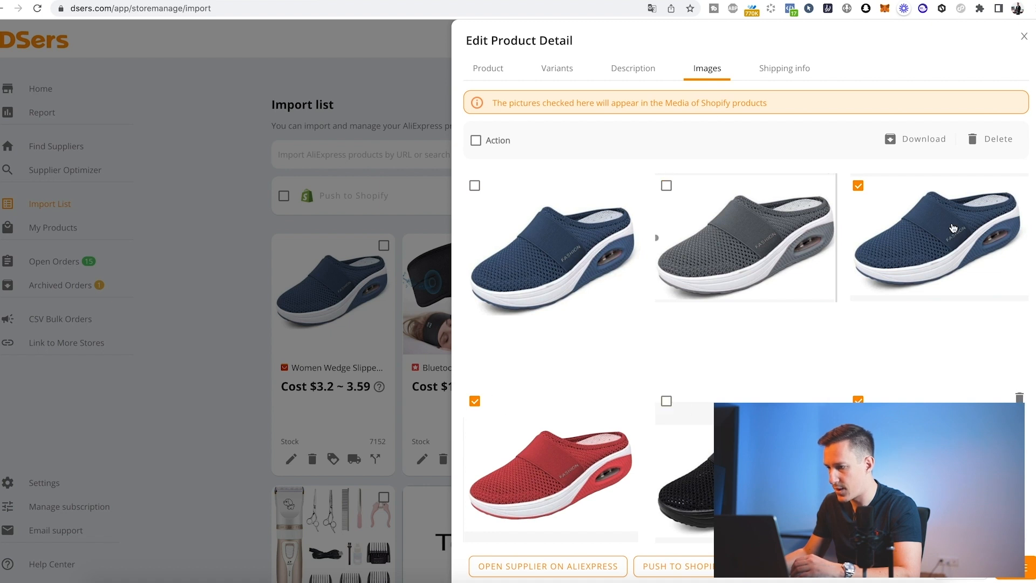
{"action": "scroll", "coordinate": [740, 377], "scroll_direction": "down", "scroll_amount": 10}
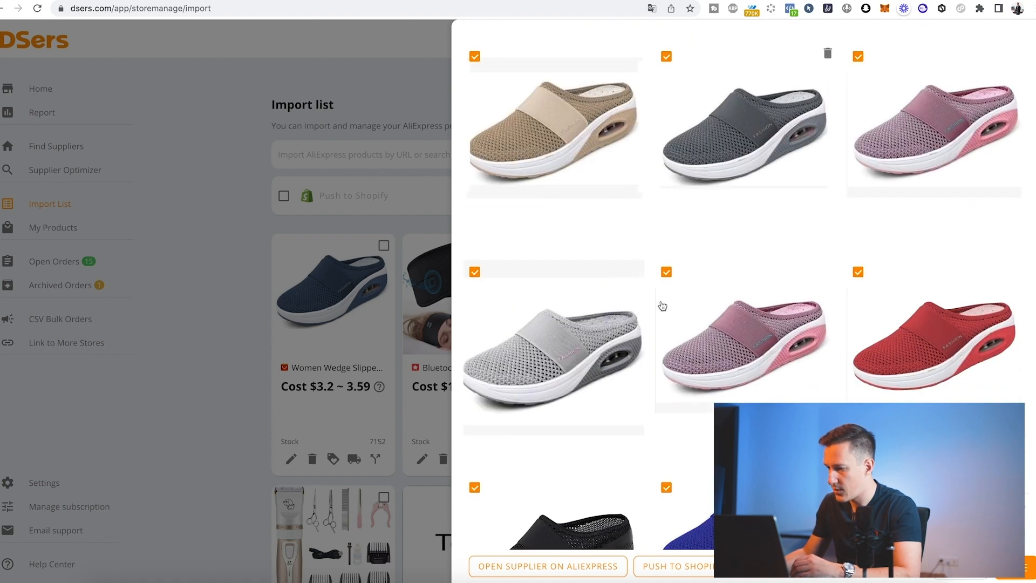
{"action": "left_click", "coordinate": [667, 273]}
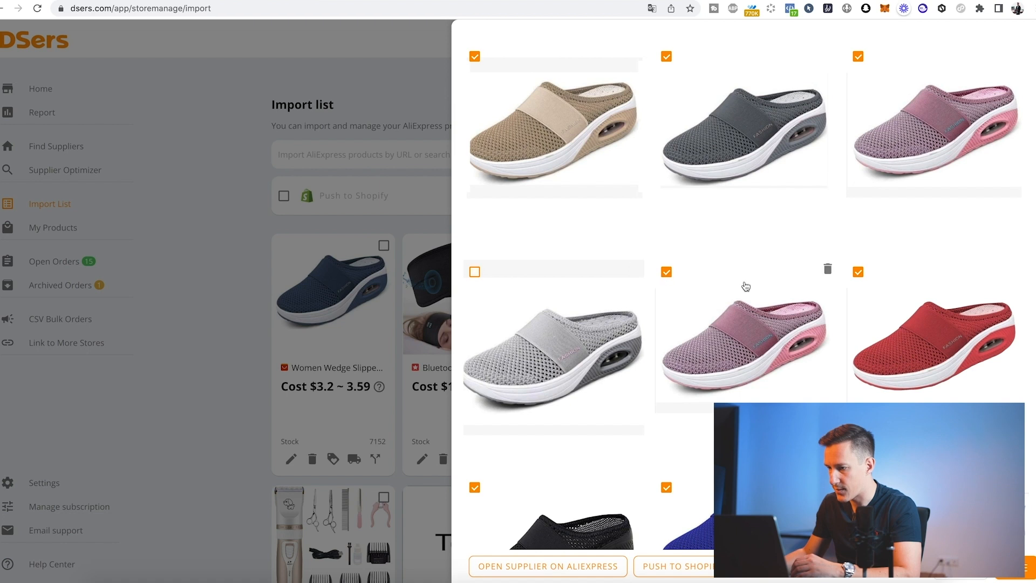
{"action": "left_click", "coordinate": [858, 272]}
{"action": "scroll", "coordinate": [833, 306], "scroll_direction": "down", "scroll_amount": 5}
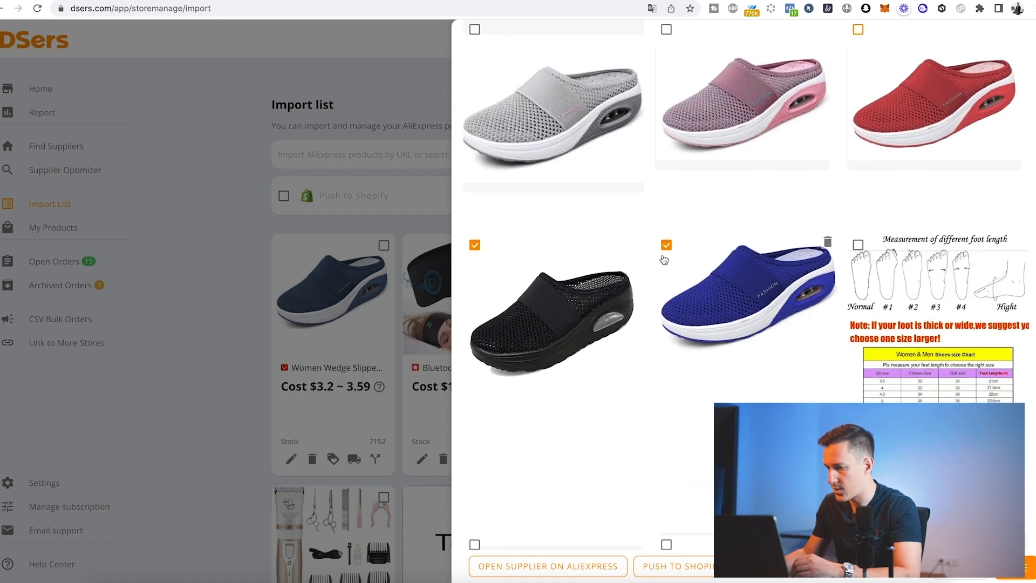
{"action": "left_click", "coordinate": [360, 337]}
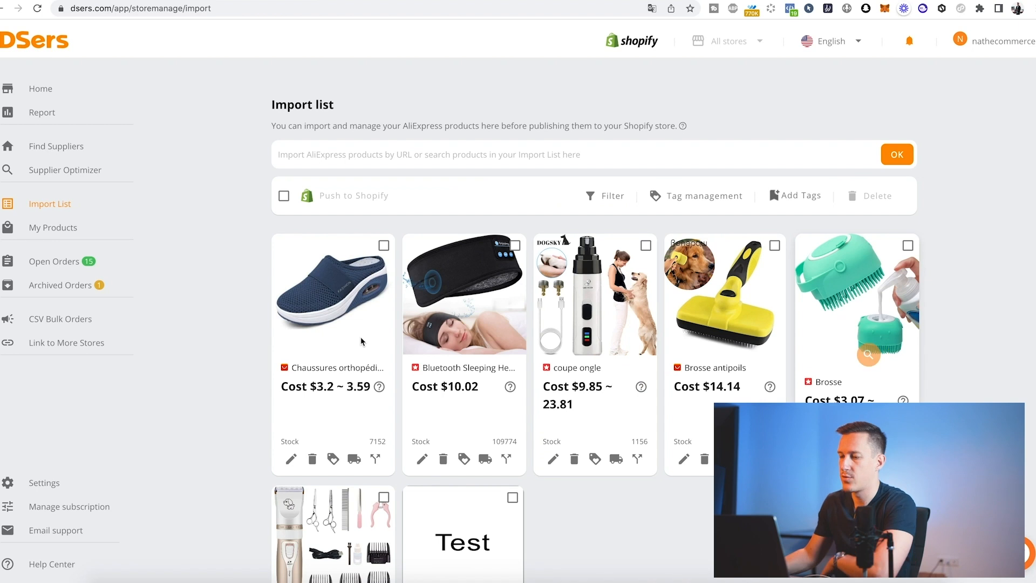
Switch to the Shopify admin and open the product "Chaussures orthopédiques antidérapantes" from the product list.
{"action": "mouse_move", "coordinate": [360, 338]}
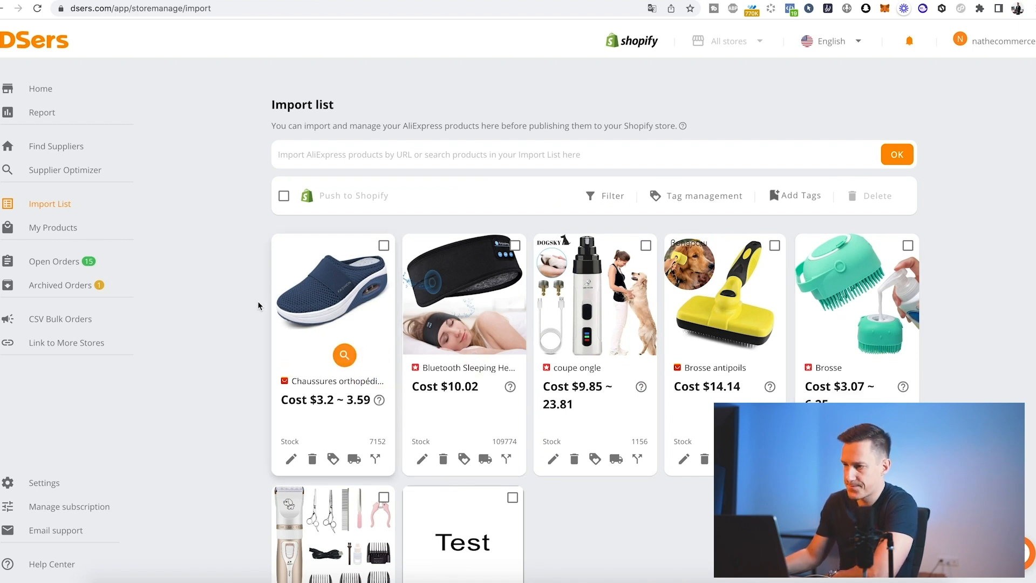
{"action": "left_click", "coordinate": [374, 354]}
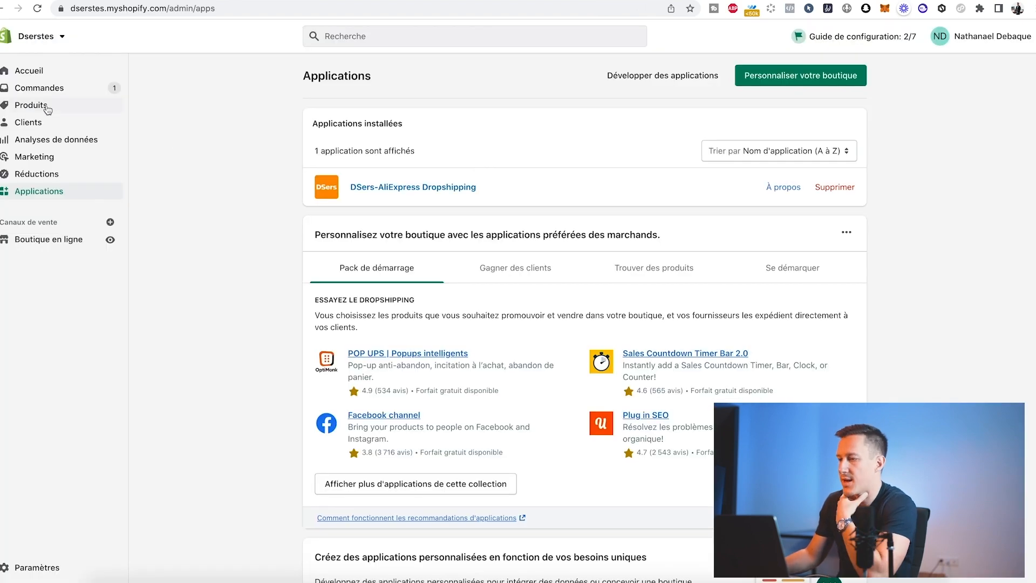
{"action": "left_click", "coordinate": [42, 106]}
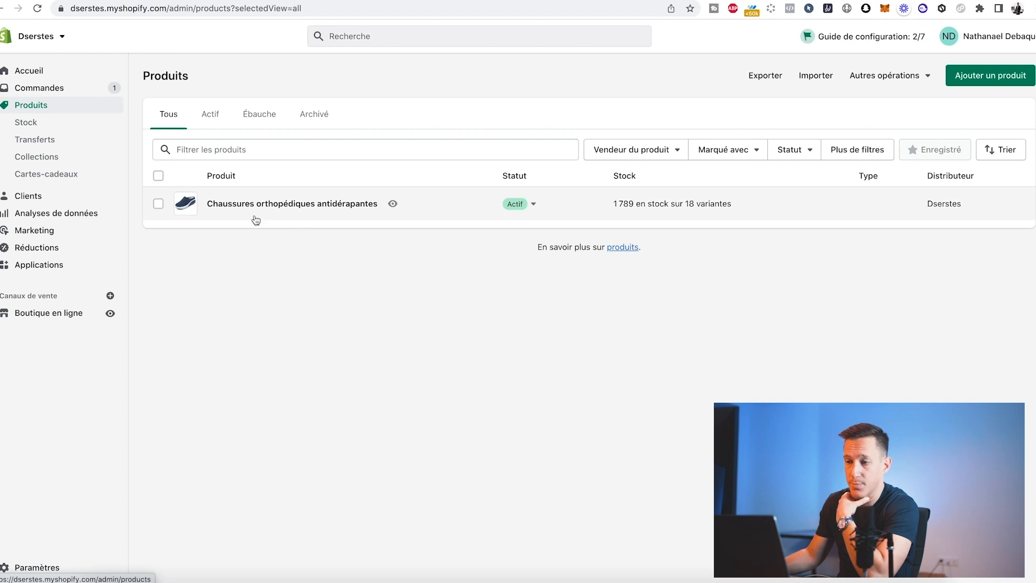
{"action": "left_click", "coordinate": [242, 207]}
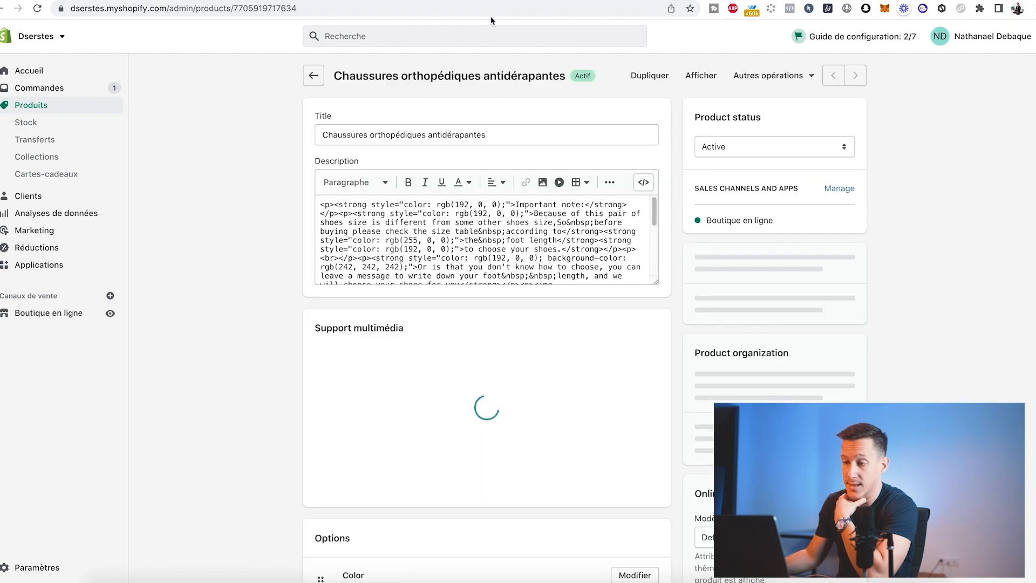
Delete the entire imported description of the shoe product.
{"action": "left_click", "coordinate": [426, 235]}
{"action": "key", "text": "ctrl+a"}
{"action": "key", "text": "BackSpace"}
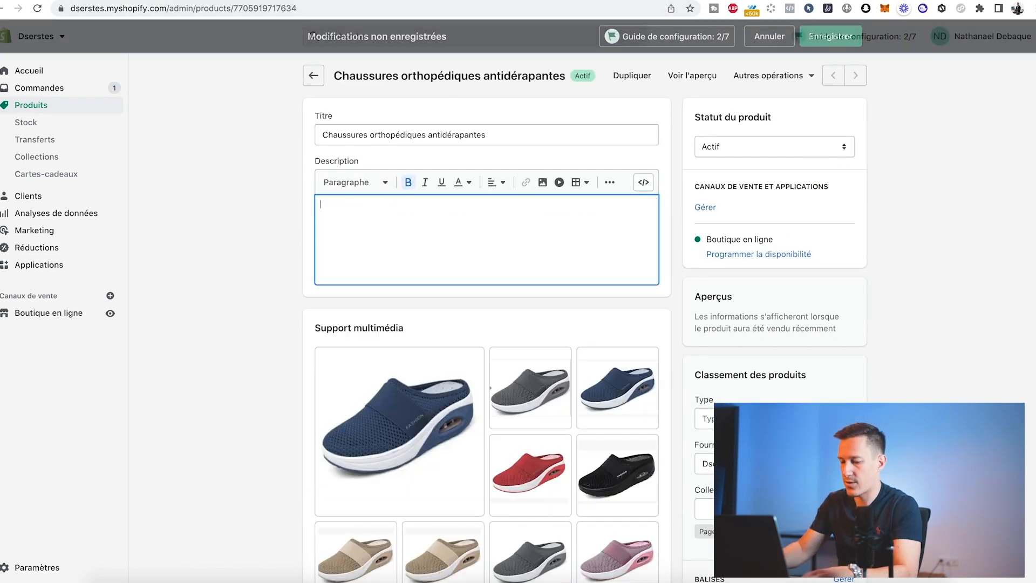
Save the emptied description and delete every product picture except the large blue shoe and the red shoe.
{"action": "left_click", "coordinate": [833, 42]}
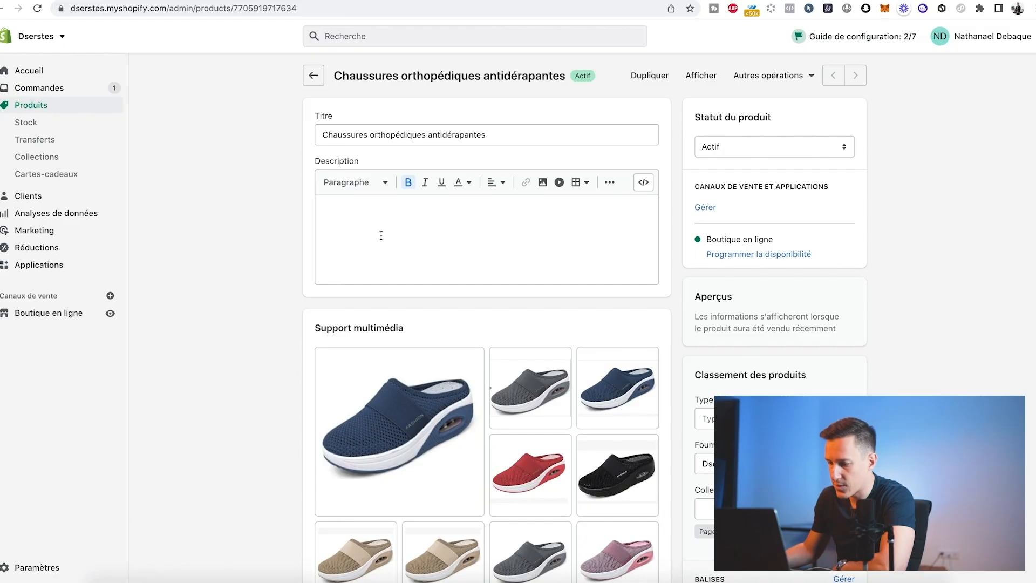
{"action": "scroll", "coordinate": [381, 235], "scroll_direction": "down", "scroll_amount": 3}
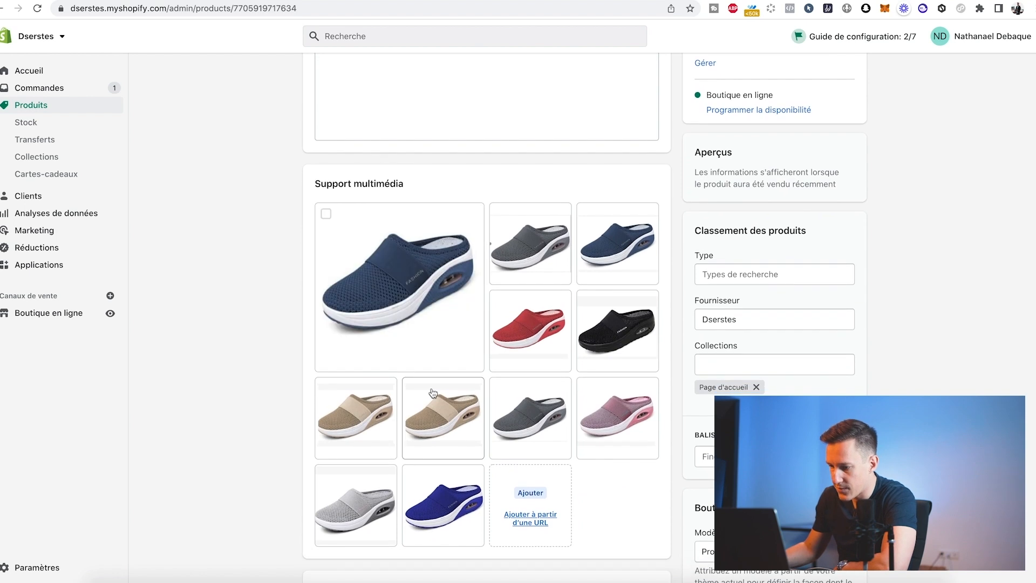
{"action": "left_click", "coordinate": [326, 388]}
{"action": "left_click", "coordinate": [413, 388]}
{"action": "left_click", "coordinate": [501, 388]}
{"action": "left_click", "coordinate": [588, 388]}
{"action": "left_click", "coordinate": [588, 300]}
{"action": "left_click", "coordinate": [587, 213]}
{"action": "left_click", "coordinate": [501, 213]}
{"action": "left_click", "coordinate": [617, 184]}
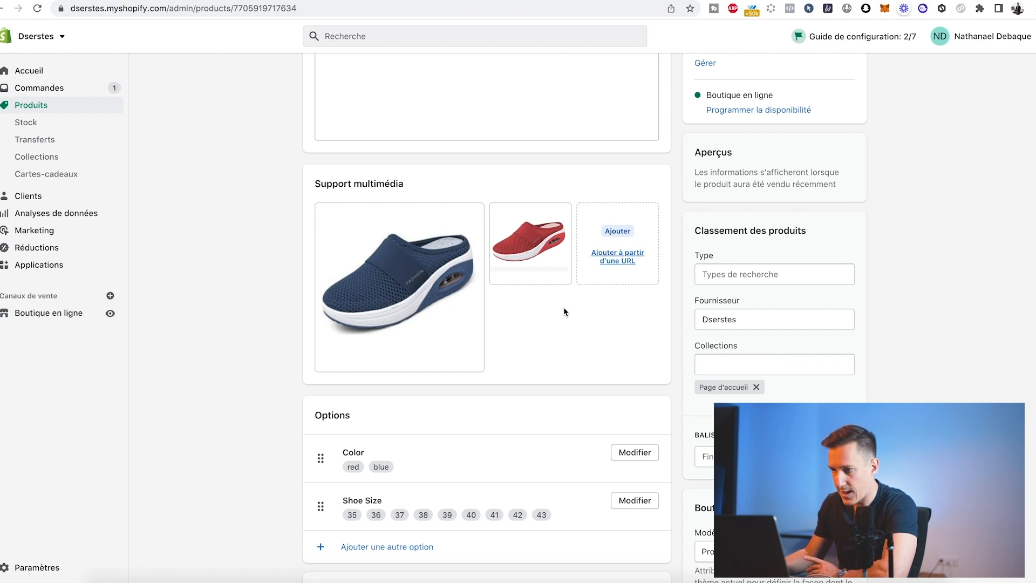
Rename the Color option to "Couleur" and its values red and blue to "Rouge" and "Bleu".
{"action": "scroll", "coordinate": [476, 300], "scroll_direction": "down", "scroll_amount": 3}
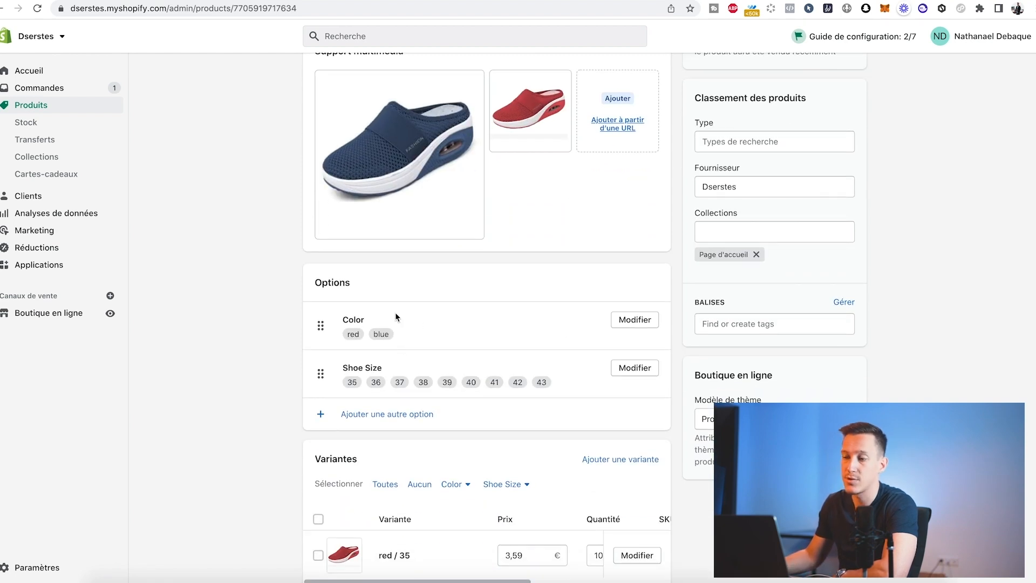
{"action": "scroll", "coordinate": [394, 325], "scroll_direction": "up", "scroll_amount": 5}
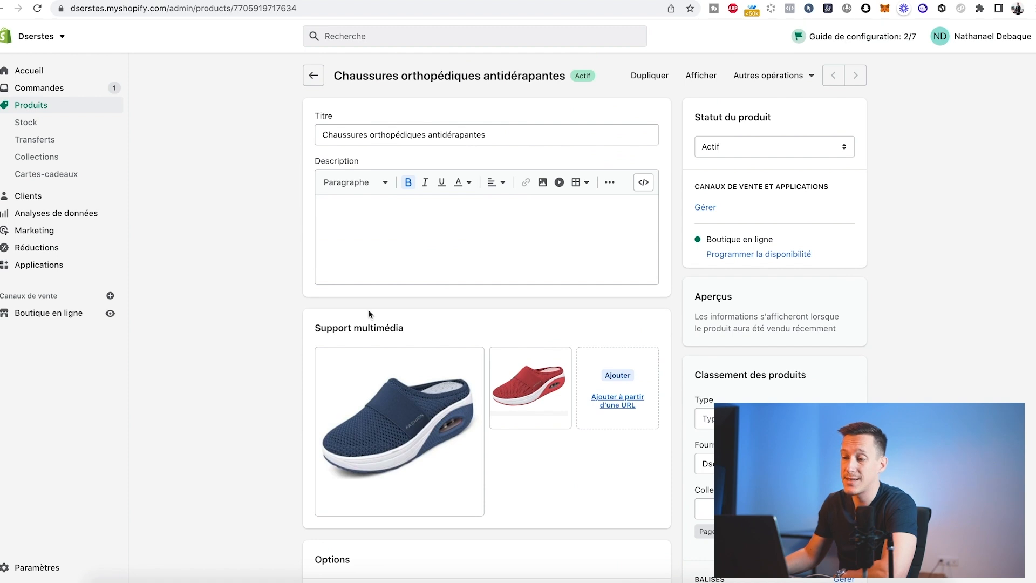
{"action": "left_click", "coordinate": [394, 217]}
{"action": "scroll", "coordinate": [426, 270], "scroll_direction": "down", "scroll_amount": 8}
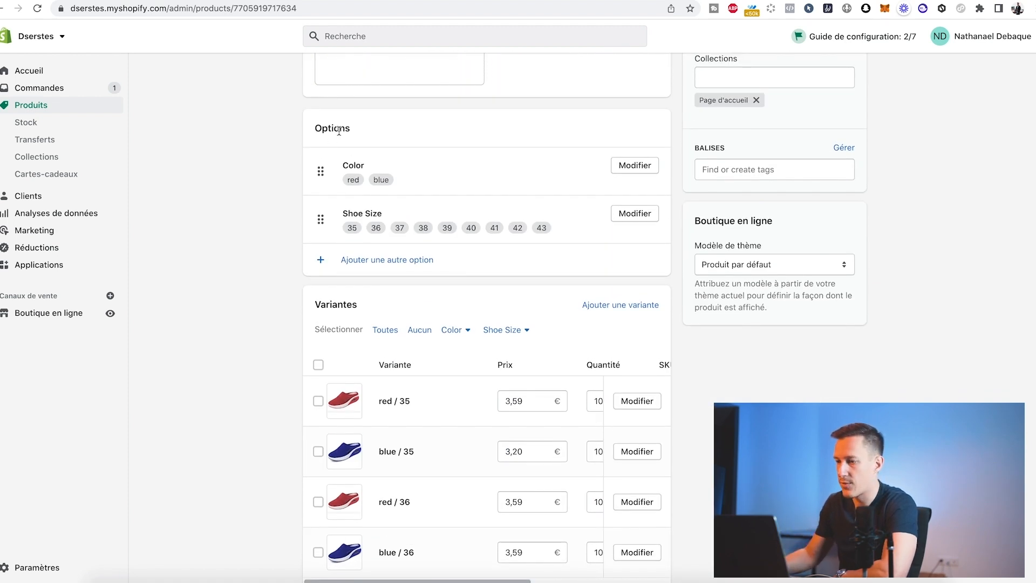
{"action": "left_click", "coordinate": [354, 186]}
{"action": "type", "text": "Couleur"}
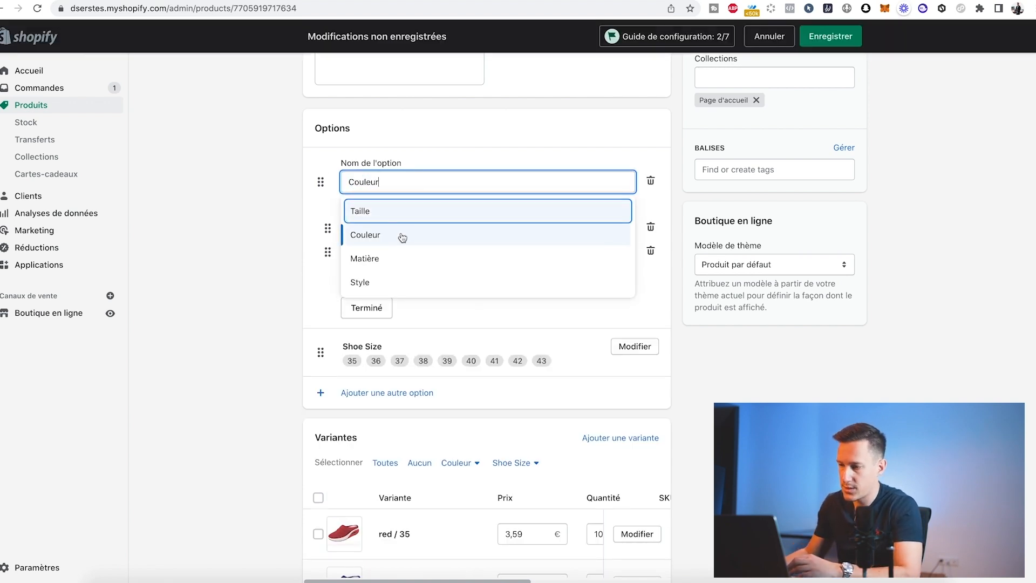
{"action": "left_click", "coordinate": [402, 236]}
{"action": "key", "text": "Tab"}
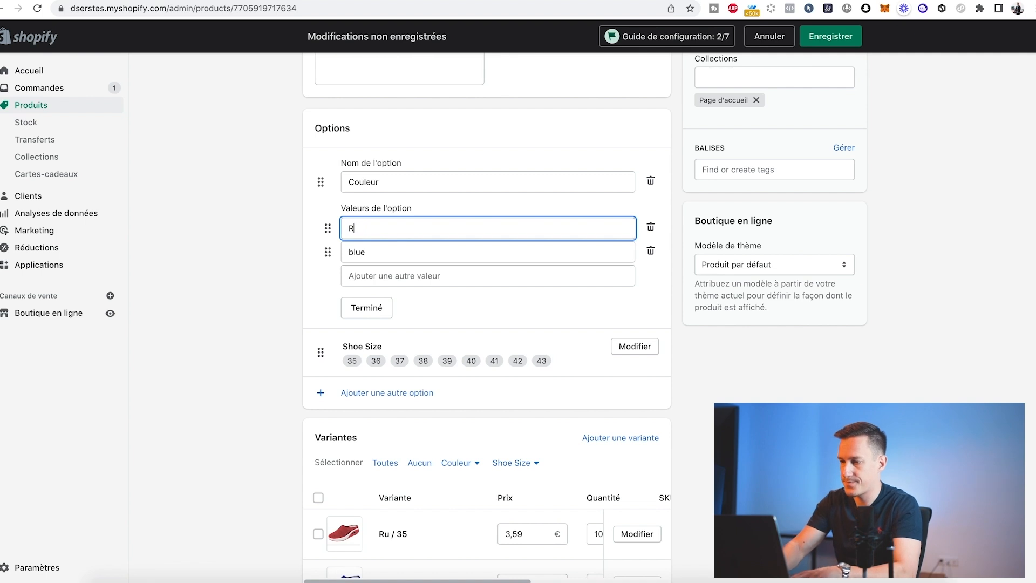
{"action": "key", "text": "Tab"}
{"action": "type", "text": "Bleu"}
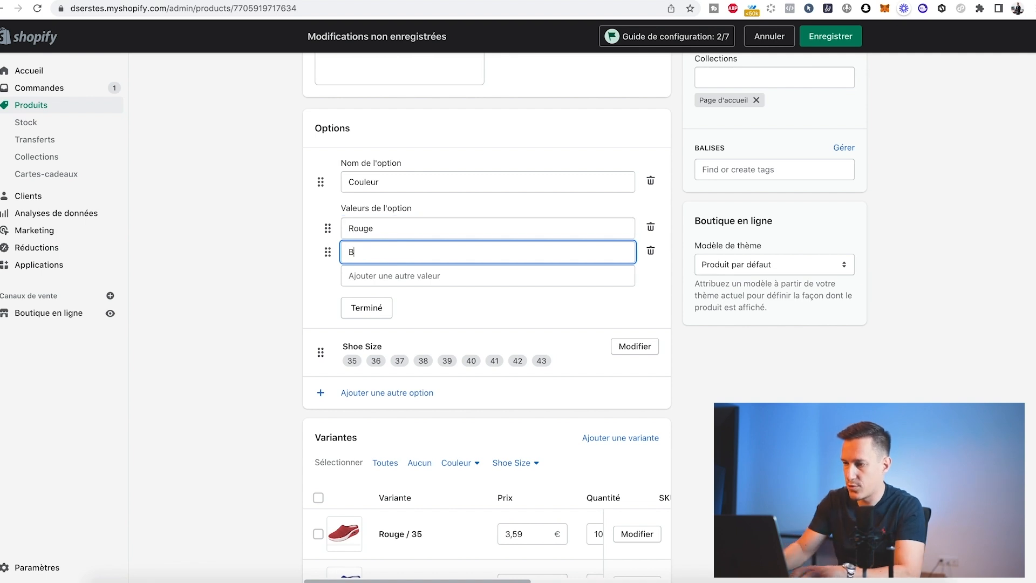
{"action": "left_click", "coordinate": [368, 307]}
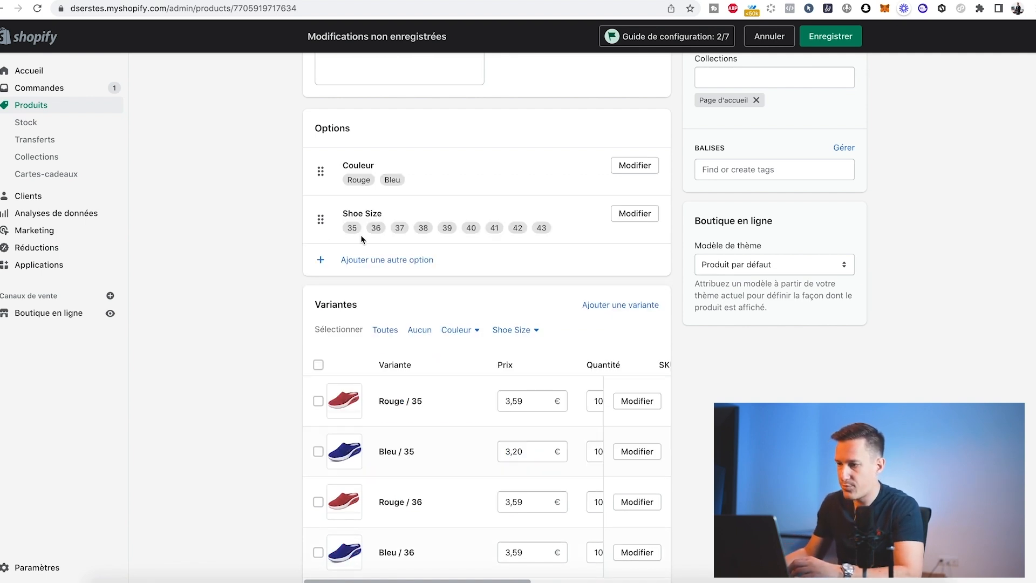
Rename the Shoe Size option to "Taille" and save the product.
{"action": "left_click", "coordinate": [628, 215]}
{"action": "left_click_drag", "start_coordinate": [389, 232], "coordinate": [334, 233]}
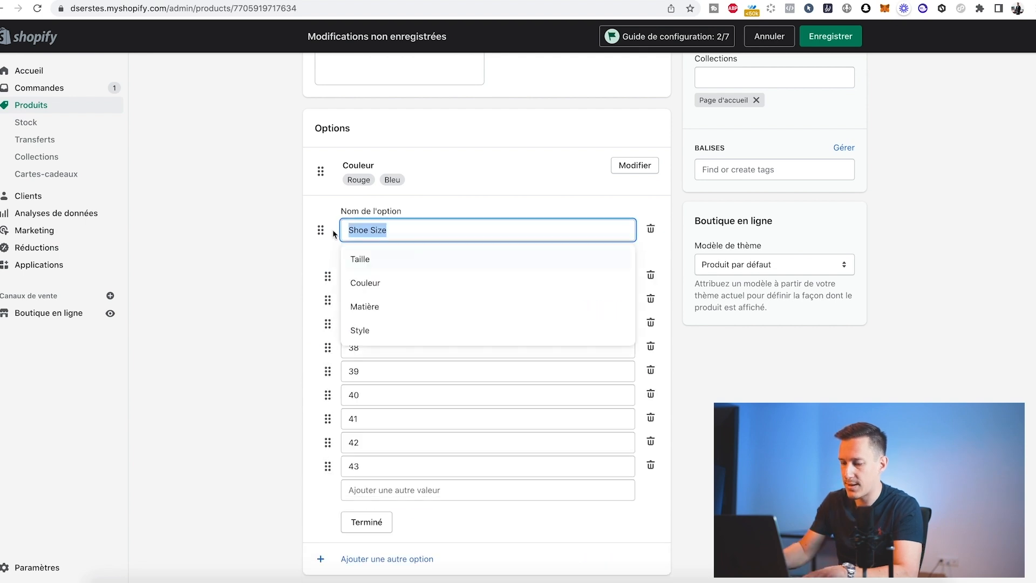
{"action": "type", "text": "Taille"}
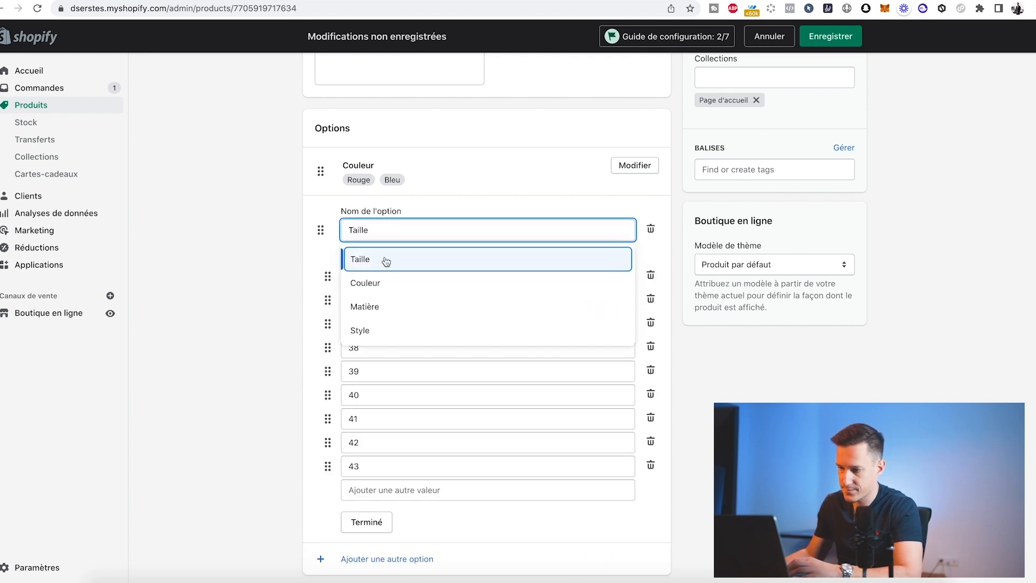
{"action": "left_click", "coordinate": [386, 261]}
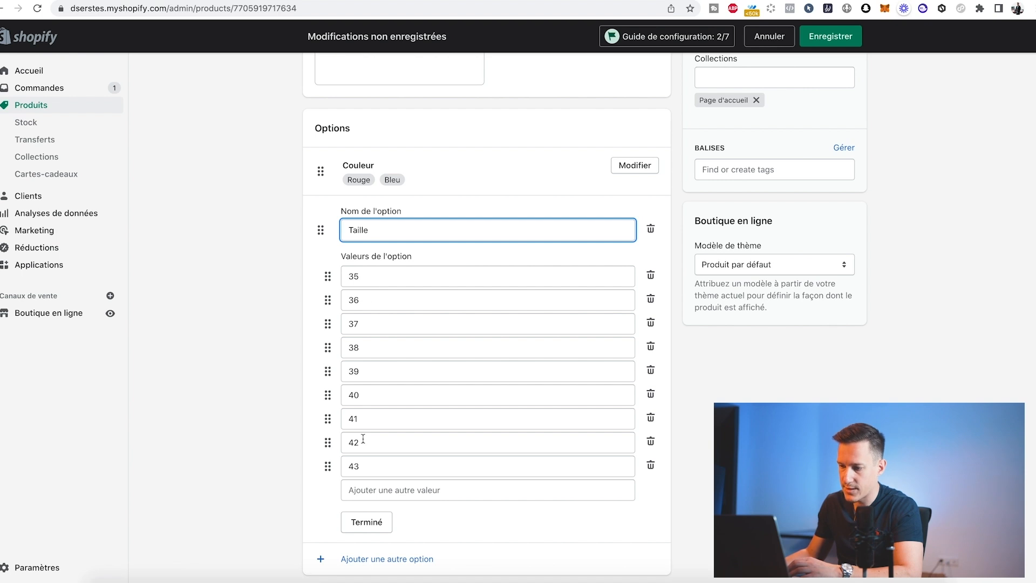
{"action": "left_click", "coordinate": [366, 522]}
{"action": "scroll", "coordinate": [486, 459], "scroll_direction": "down", "scroll_amount": 1}
{"action": "scroll", "coordinate": [424, 437], "scroll_direction": "down", "scroll_amount": 3}
{"action": "scroll", "coordinate": [424, 405], "scroll_direction": "up", "scroll_amount": 6}
{"action": "left_click", "coordinate": [825, 37]}
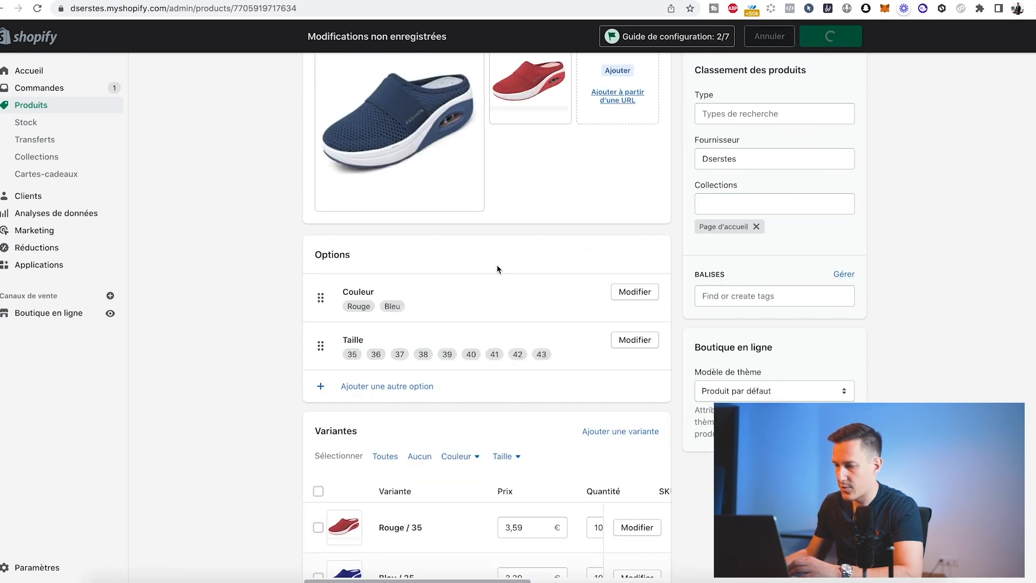
Open all shoe variants in the bulk editor and set the price of every variant to 29,90 EUR.
{"action": "scroll", "coordinate": [597, 446], "scroll_direction": "down", "scroll_amount": 3}
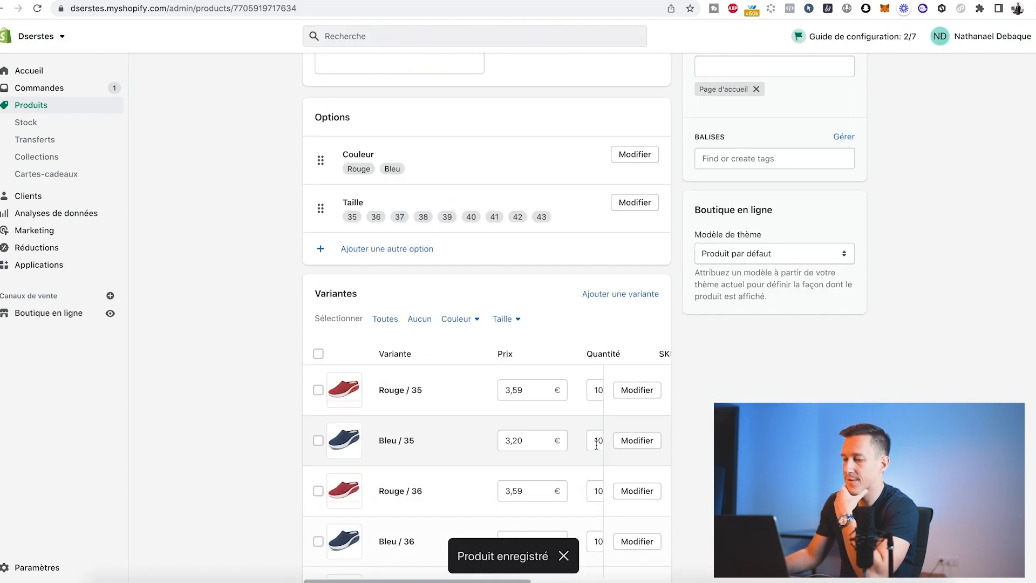
{"action": "scroll", "coordinate": [511, 404], "scroll_direction": "down", "scroll_amount": 5}
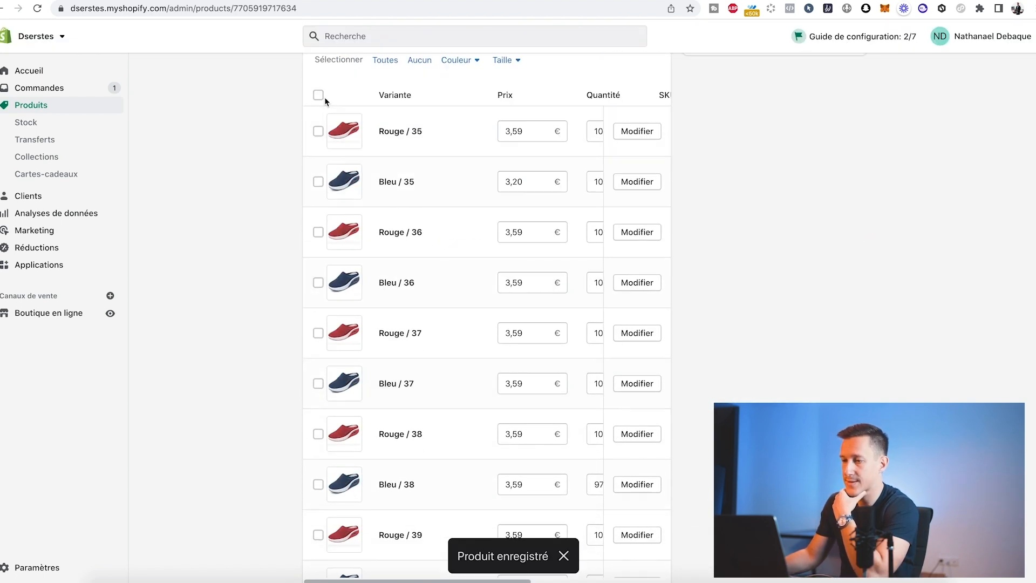
{"action": "left_click", "coordinate": [321, 96]}
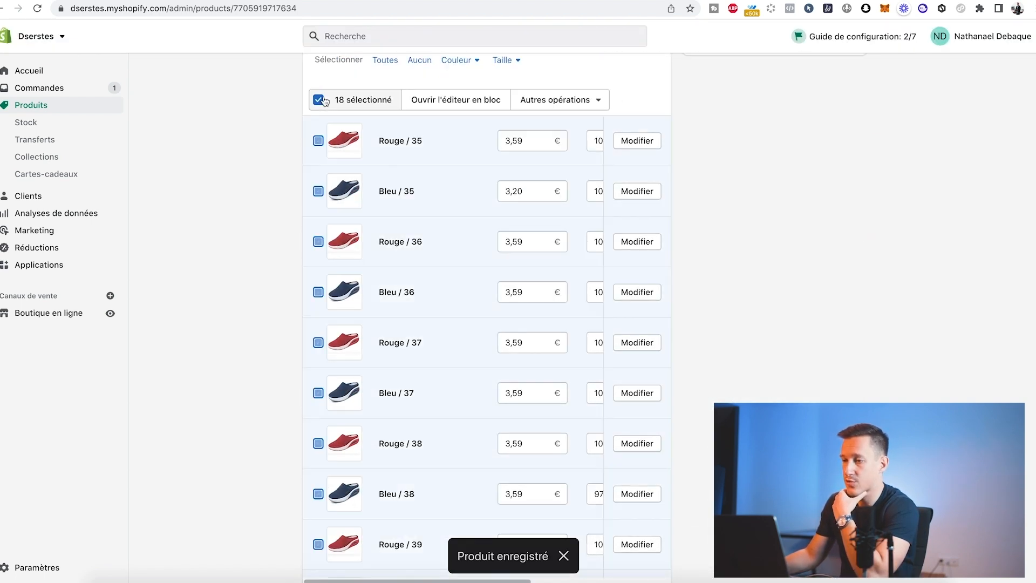
{"action": "left_click", "coordinate": [445, 103]}
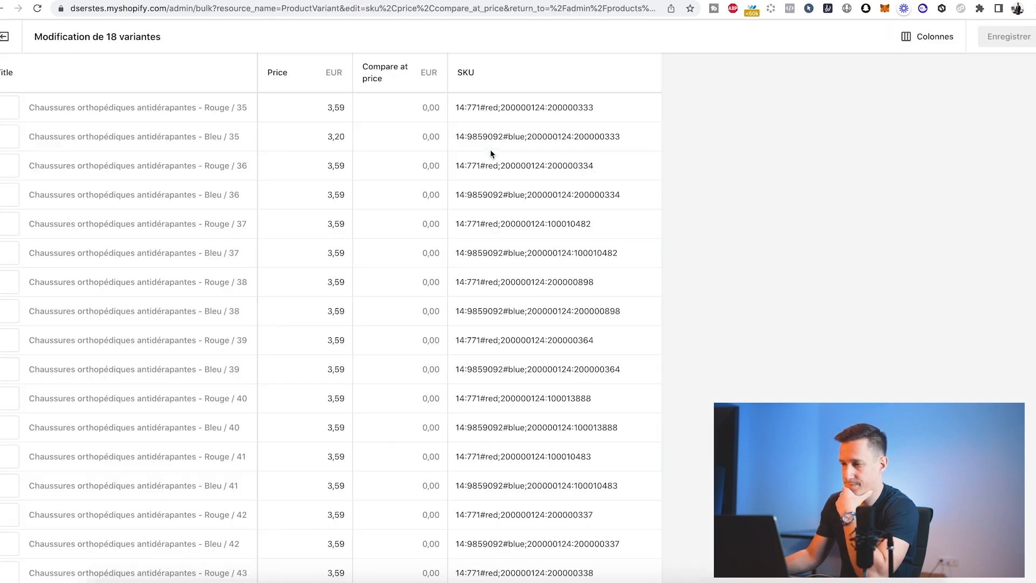
{"action": "left_click", "coordinate": [329, 108]}
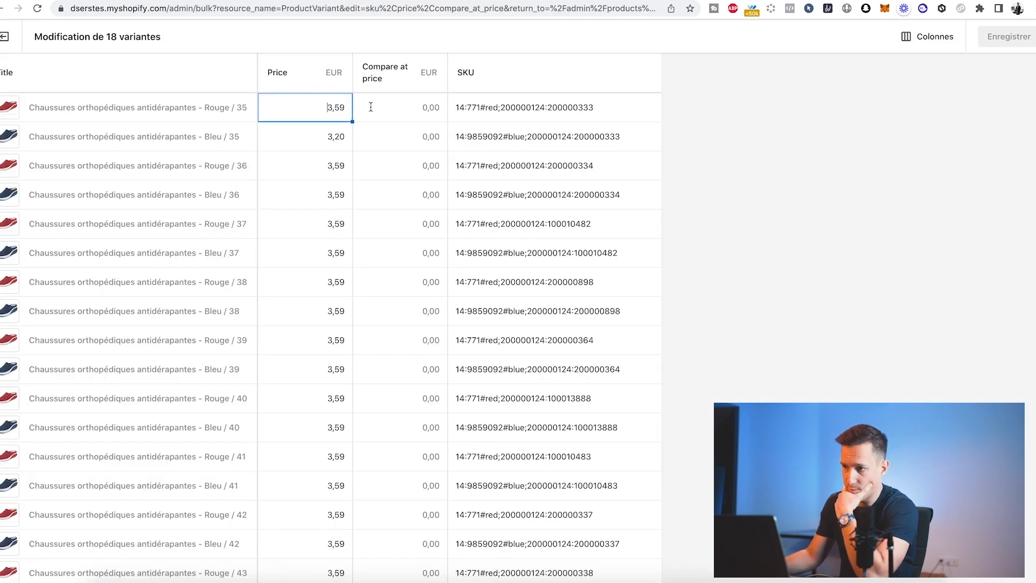
{"action": "left_click", "coordinate": [338, 106]}
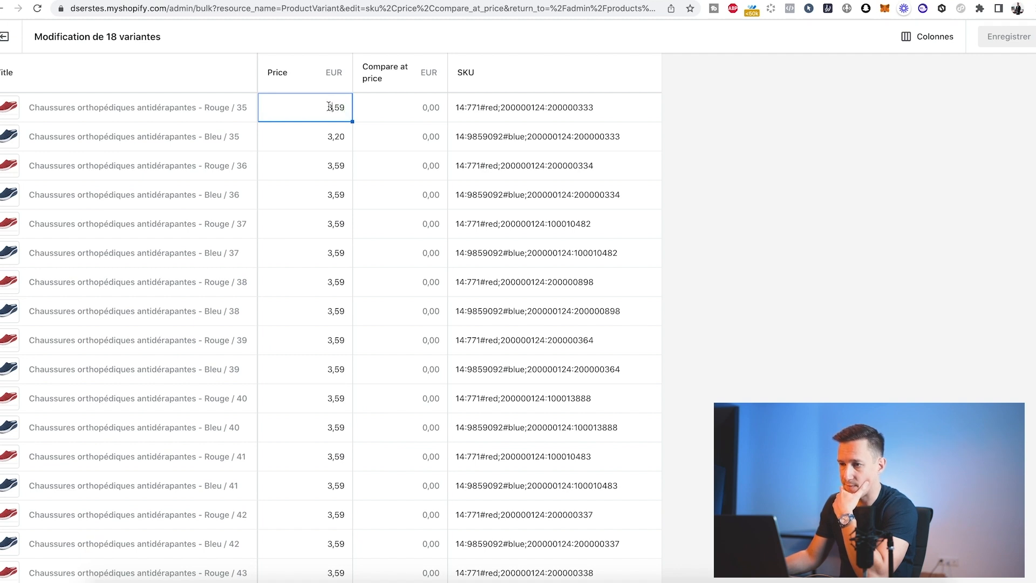
{"action": "type", "text": "29,"}
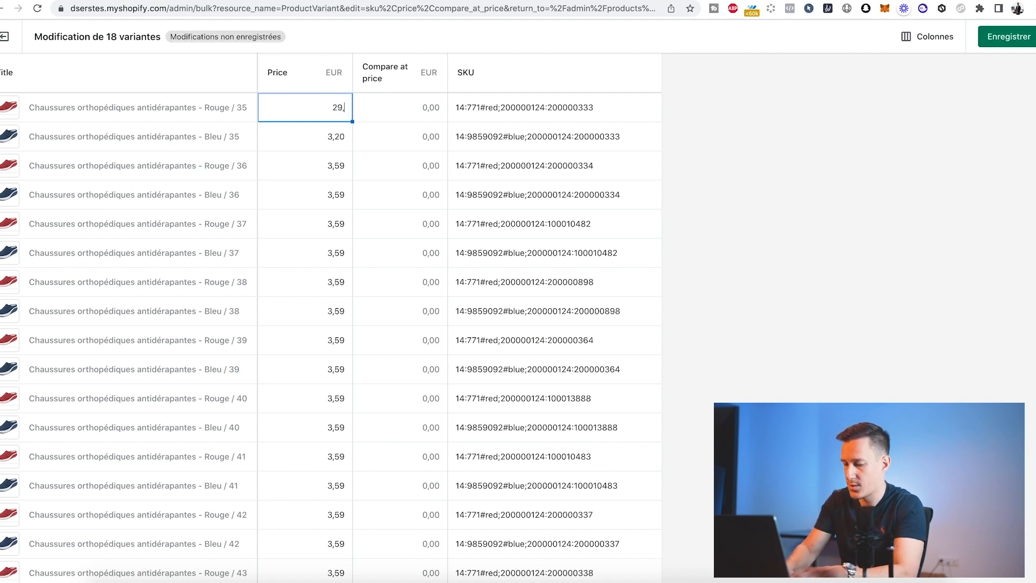
{"action": "left_click", "coordinate": [333, 138]}
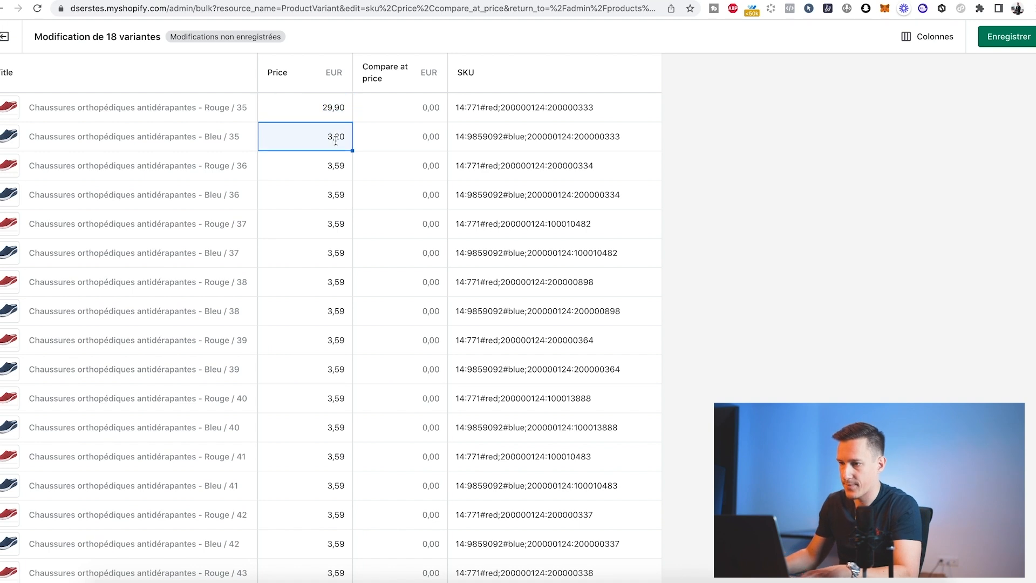
{"action": "key", "text": "super+a"}
{"action": "left_click", "coordinate": [334, 163]}
{"action": "double_click", "coordinate": [334, 140]}
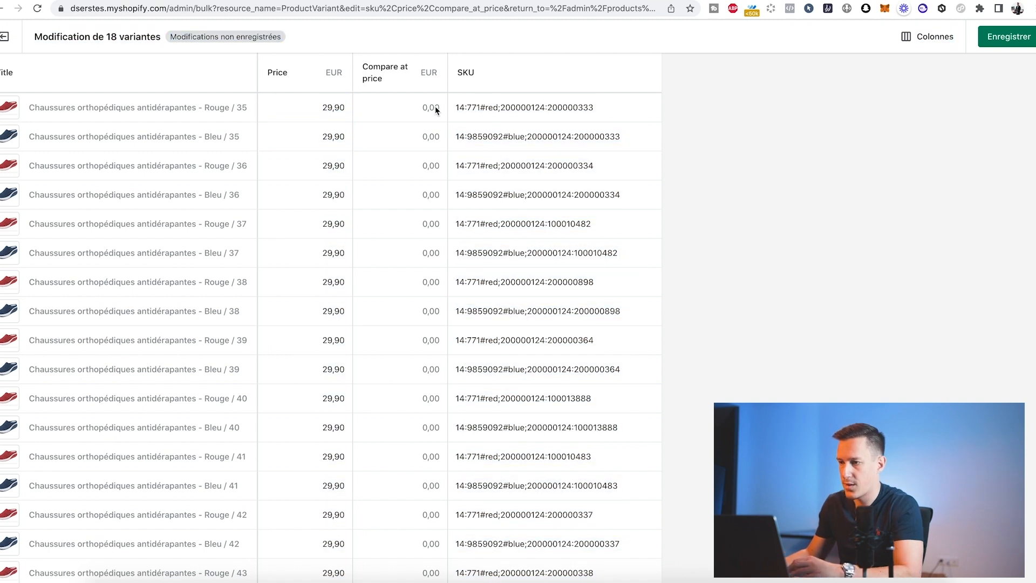
Set the compare-at price of every variant to 49,90 EUR, save the changes and return to the product page.
{"action": "left_click", "coordinate": [424, 108]}
{"action": "left_click", "coordinate": [425, 108]}
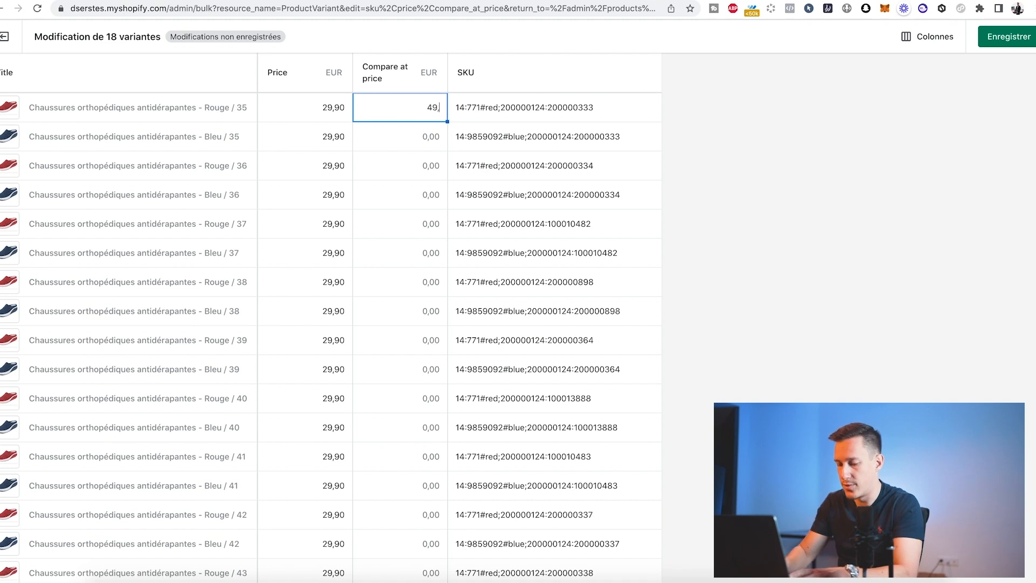
{"action": "left_click", "coordinate": [398, 136]}
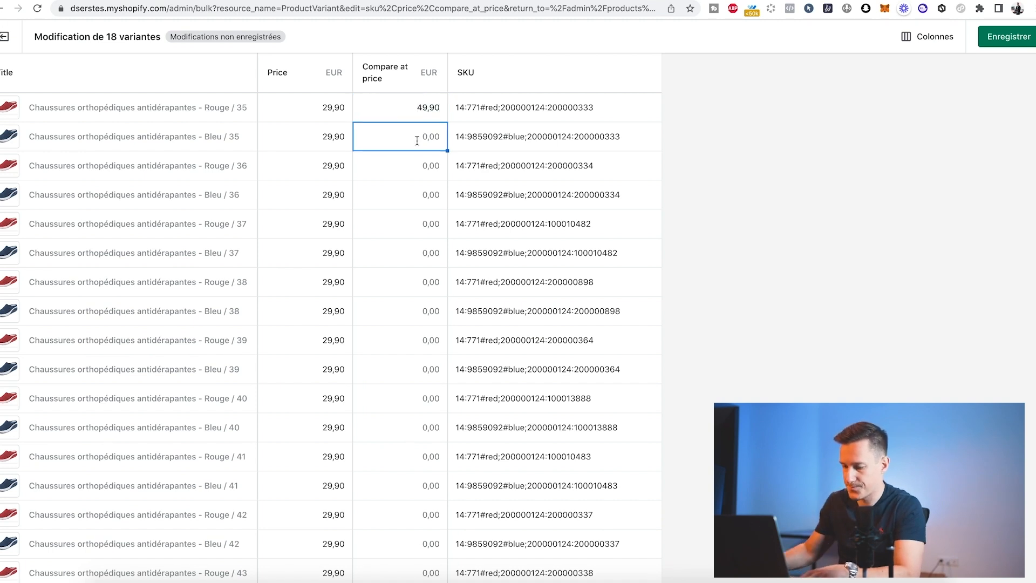
{"action": "left_click", "coordinate": [428, 163]}
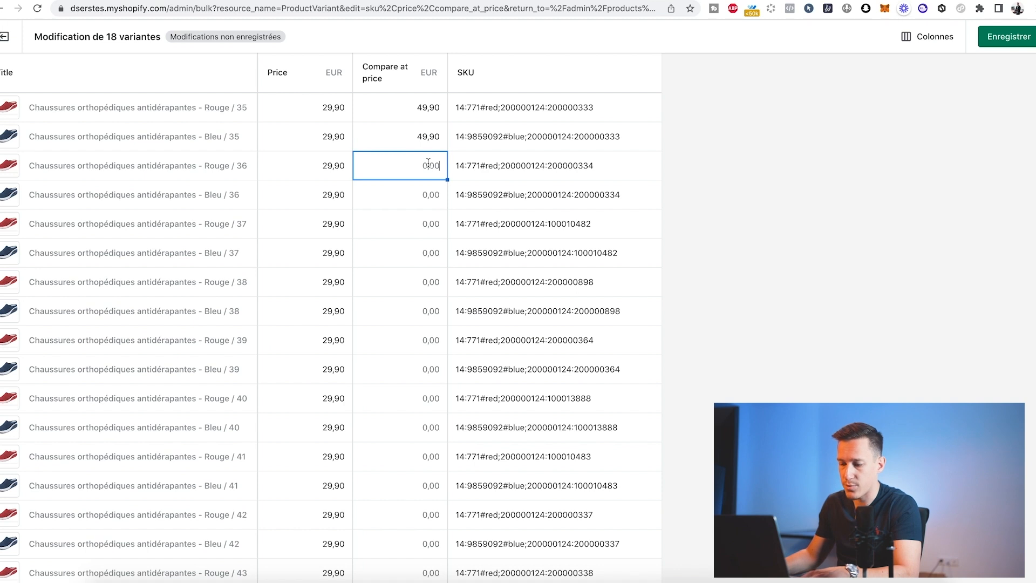
{"action": "left_click", "coordinate": [422, 200]}
{"action": "type", "text": "49,90"}
{"action": "left_click", "coordinate": [430, 252]}
{"action": "type", "text": "49,90"}
{"action": "left_click", "coordinate": [426, 287]}
{"action": "type", "text": "49,90"}
{"action": "left_click", "coordinate": [432, 318]}
{"action": "type", "text": "49,90"}
{"action": "left_click", "coordinate": [435, 343]}
{"action": "type", "text": "49,90"}
{"action": "left_click", "coordinate": [436, 370]}
{"action": "type", "text": "49,90"}
{"action": "left_click", "coordinate": [431, 402]}
{"action": "type", "text": "49,90"}
{"action": "left_click", "coordinate": [430, 432]}
{"action": "type", "text": "49,90"}
{"action": "left_click", "coordinate": [432, 455]}
{"action": "type", "text": "49,90"}
{"action": "left_click", "coordinate": [436, 484]}
{"action": "type", "text": "49,90"}
{"action": "left_click", "coordinate": [432, 516]}
{"action": "key", "text": "ctrl+v"}
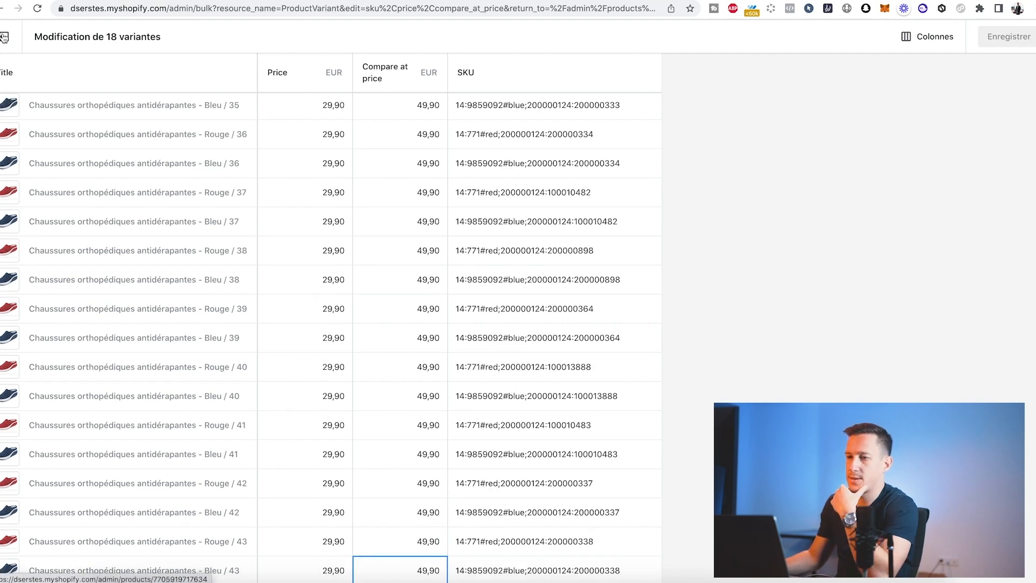
{"action": "left_click", "coordinate": [5, 36]}
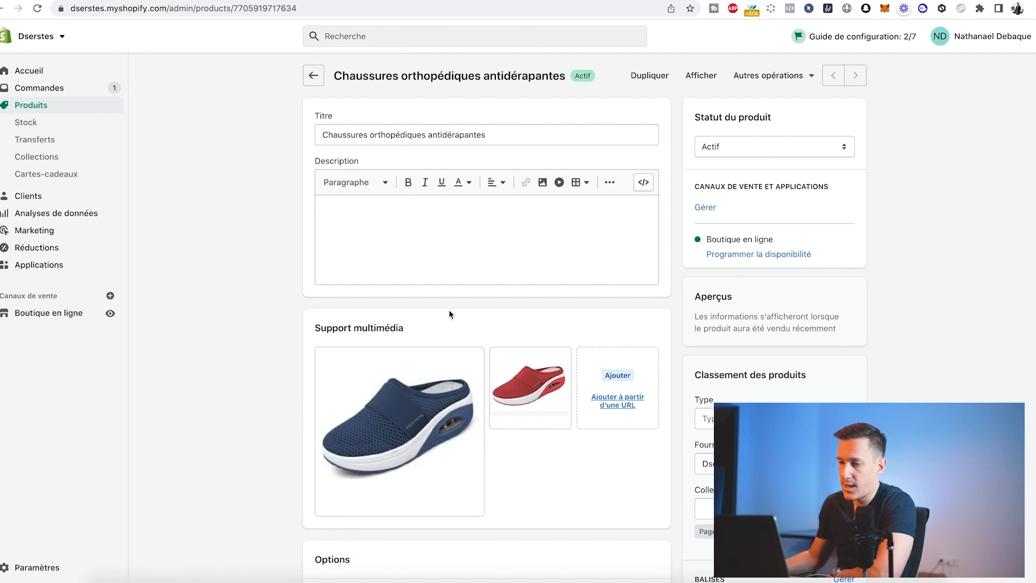
Enter the bold headline "SOULAGER L'INCONFORT DU PIED ET LES DOULEURS AU QUOTIDIEN" in the product description.
{"action": "left_click", "coordinate": [411, 211]}
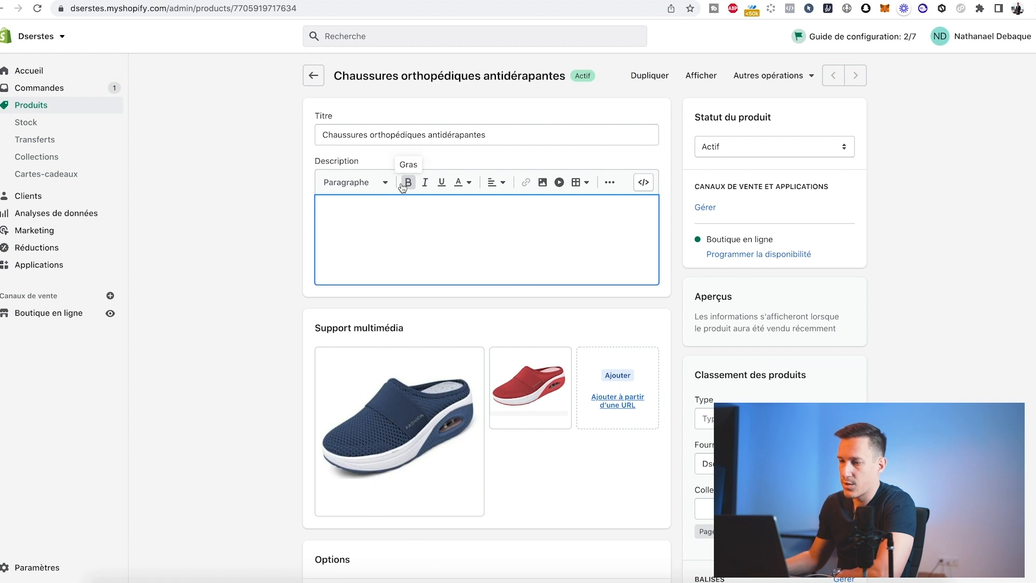
{"action": "left_click", "coordinate": [385, 187]}
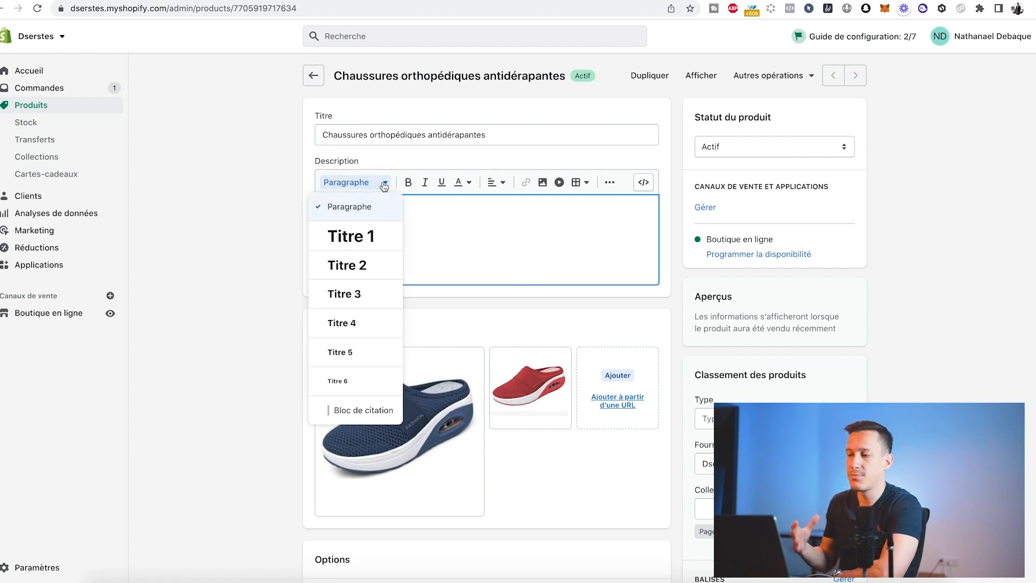
{"action": "left_click", "coordinate": [384, 186]}
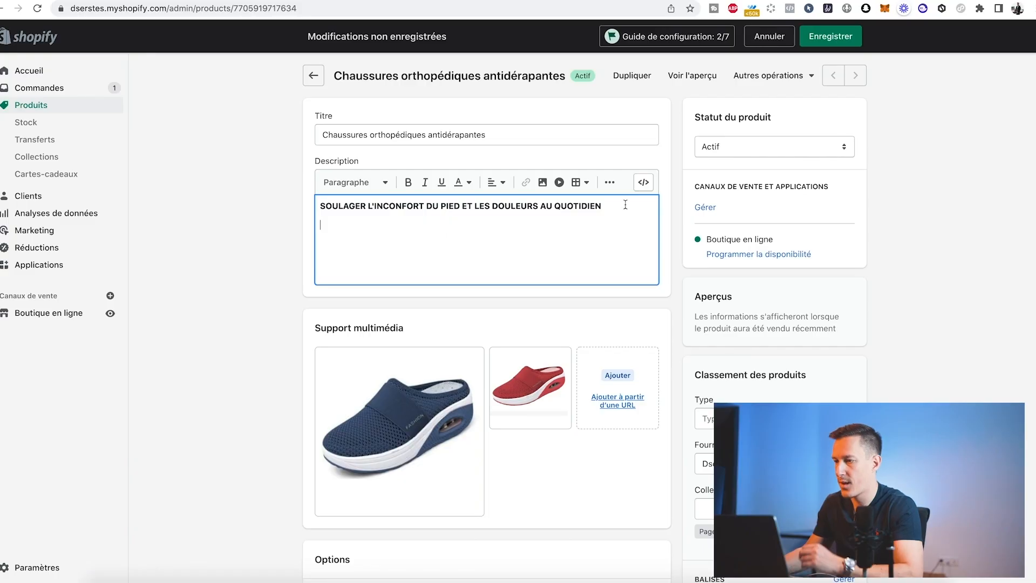
Format the headline in the product description as Titre 2.
{"action": "left_click_drag", "start_coordinate": [602, 206], "coordinate": [307, 209]}
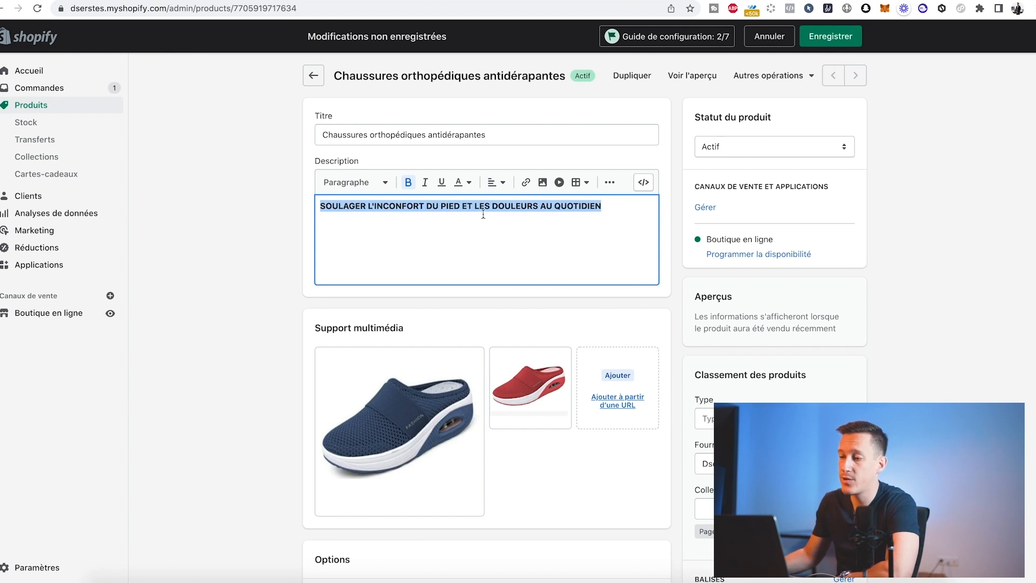
{"action": "left_click", "coordinate": [440, 208]}
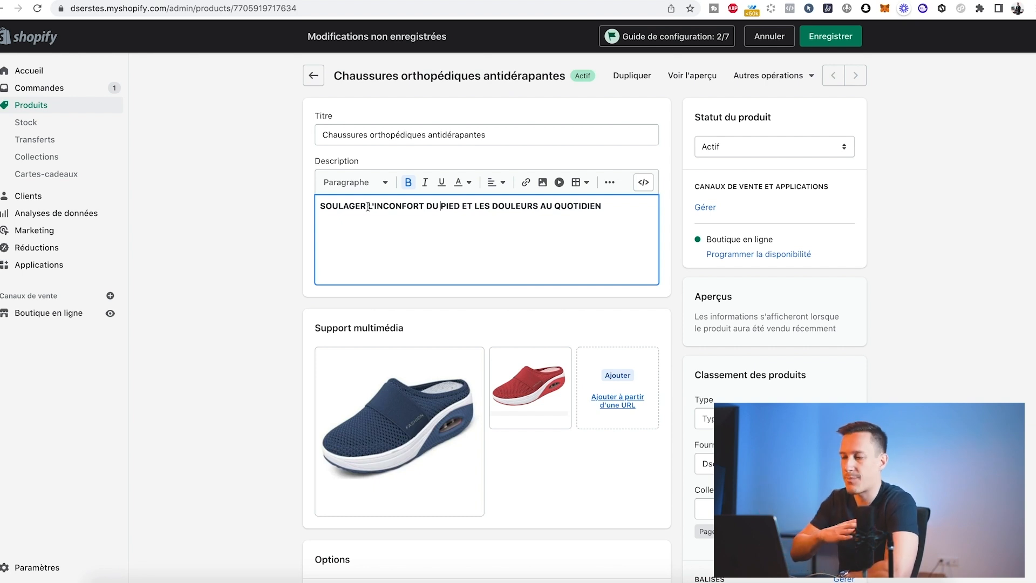
{"action": "left_click_drag", "start_coordinate": [615, 206], "coordinate": [294, 206]}
{"action": "left_click", "coordinate": [584, 206]}
{"action": "left_click_drag", "start_coordinate": [617, 206], "coordinate": [303, 212]}
{"action": "left_click", "coordinate": [372, 183]}
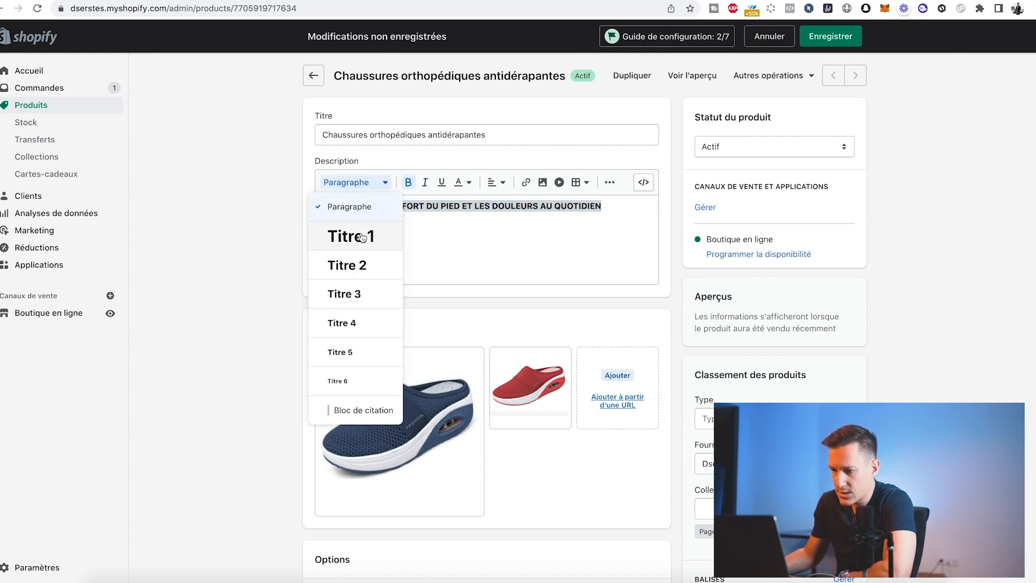
{"action": "left_click", "coordinate": [354, 267]}
{"action": "left_click", "coordinate": [413, 231]}
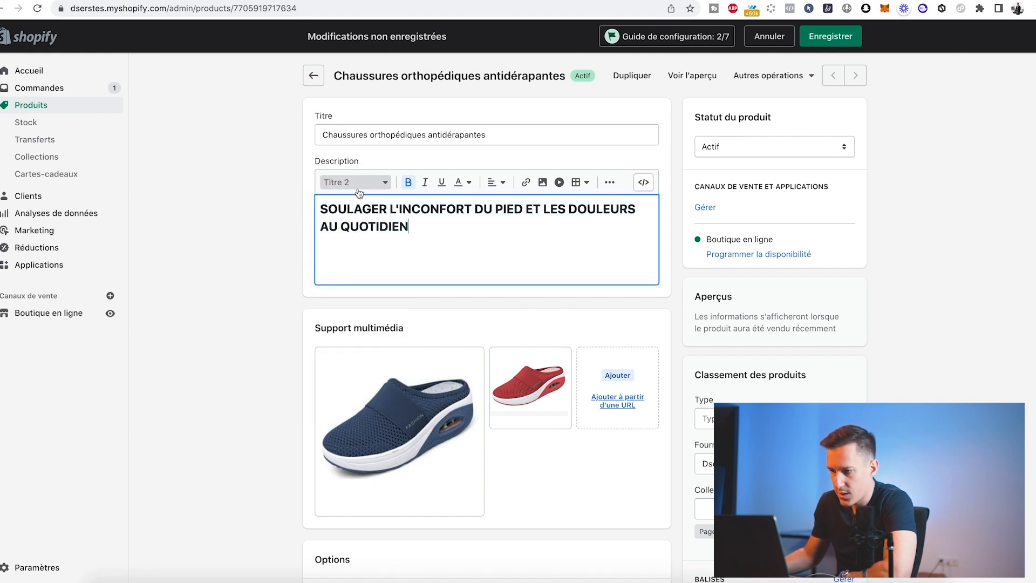
Begin a paragraph under the headline with "Les chaussures orthopédiques" and change the product title to "Chaussures orthopédiques Confort+".
{"action": "left_click", "coordinate": [354, 182]}
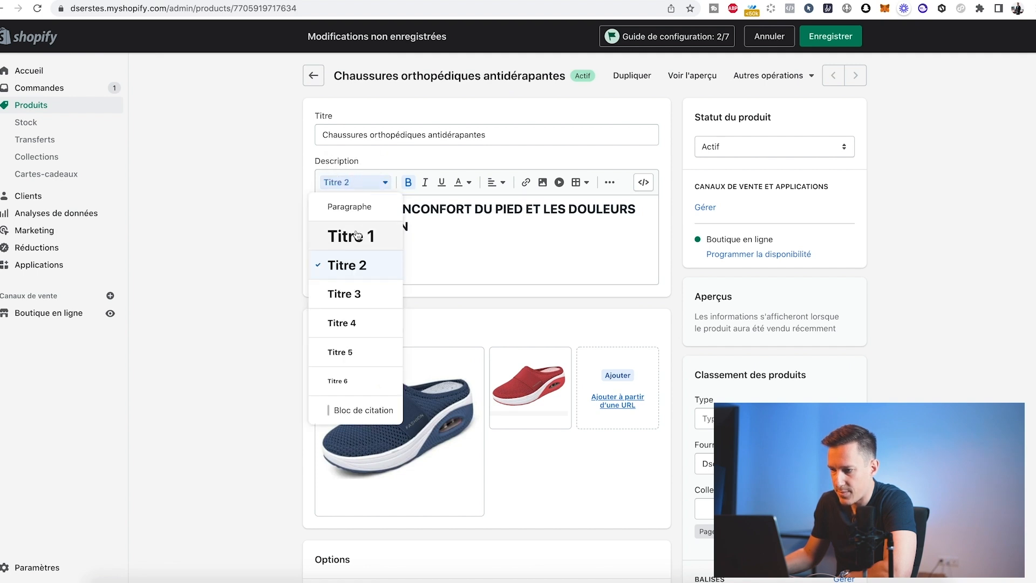
{"action": "left_click", "coordinate": [428, 224]}
{"action": "left_click", "coordinate": [410, 245]}
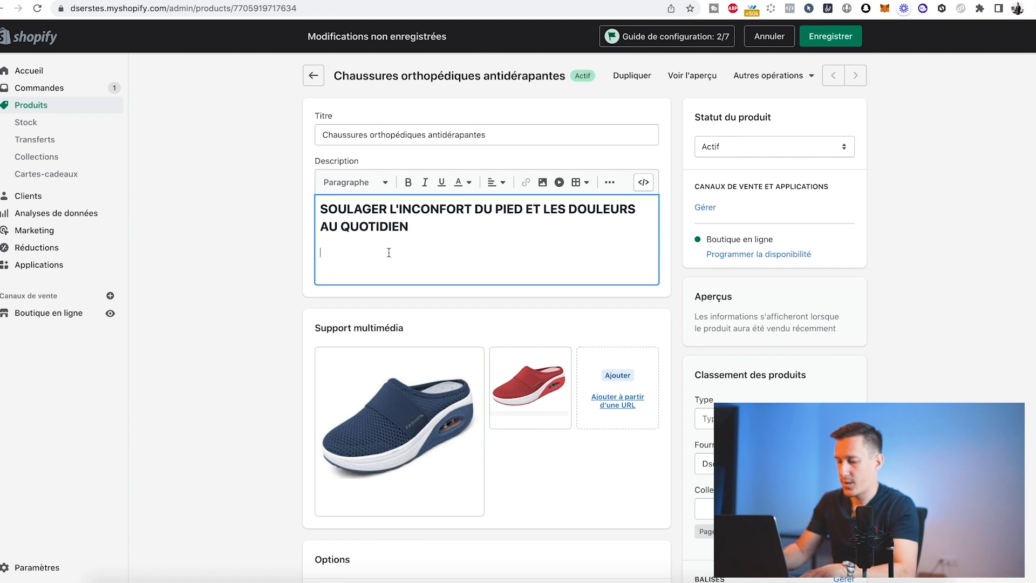
{"action": "type", "text": "Les cha"}
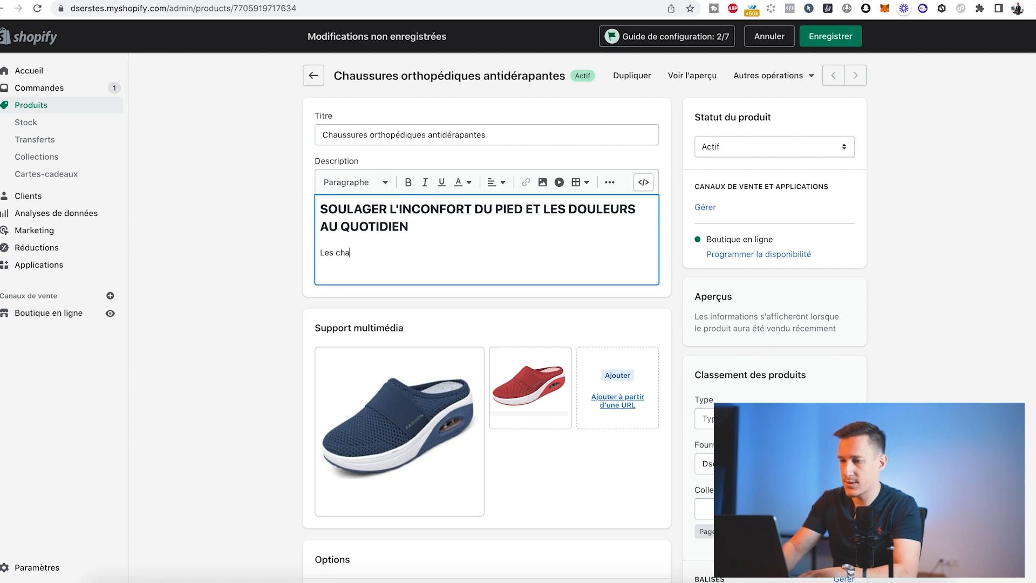
{"action": "type", "text": "ussures "}
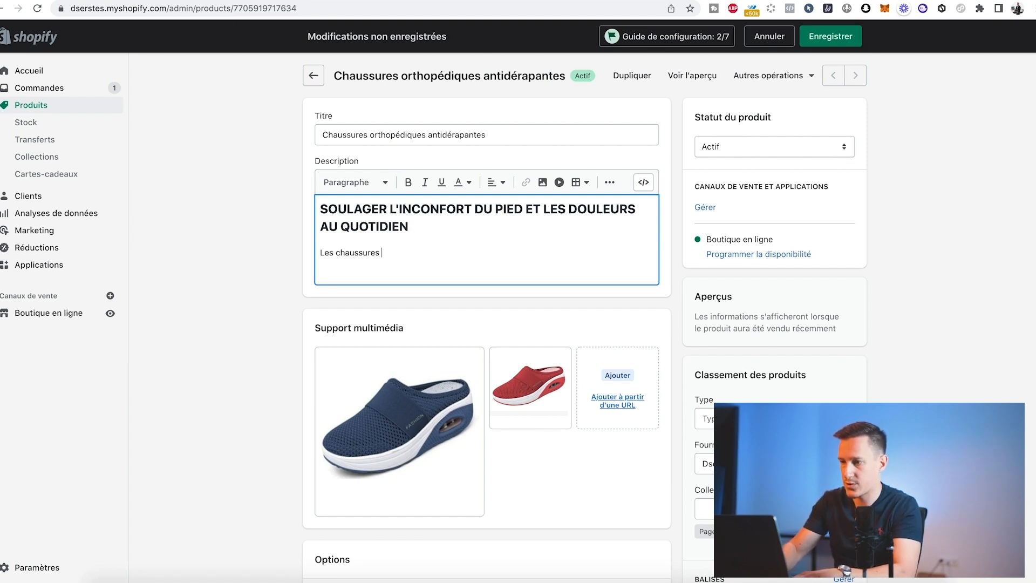
{"action": "type", "text": "orthopédiques"}
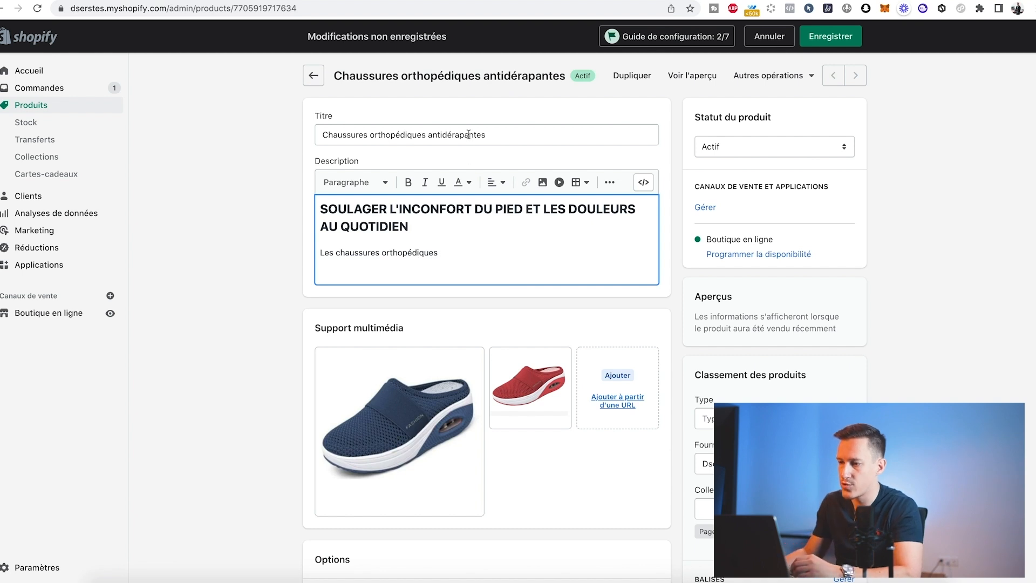
{"action": "left_click", "coordinate": [497, 135]}
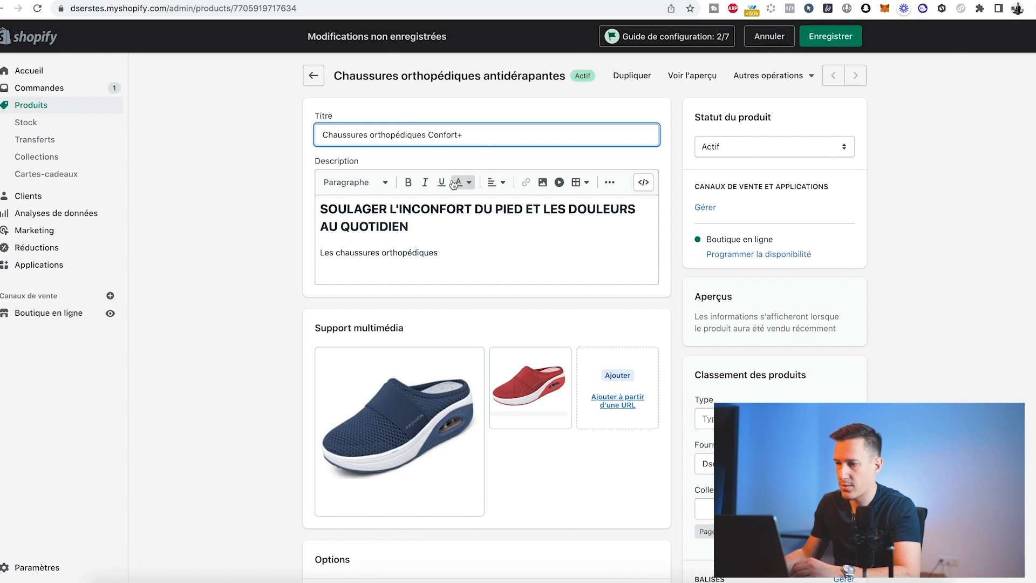
Continue the paragraph with "Confort+ préviennent des douleurs aux pieds et apportent un soutien aux talons et aux genoux en absorbant les chocs.".
{"action": "left_click", "coordinate": [451, 254]}
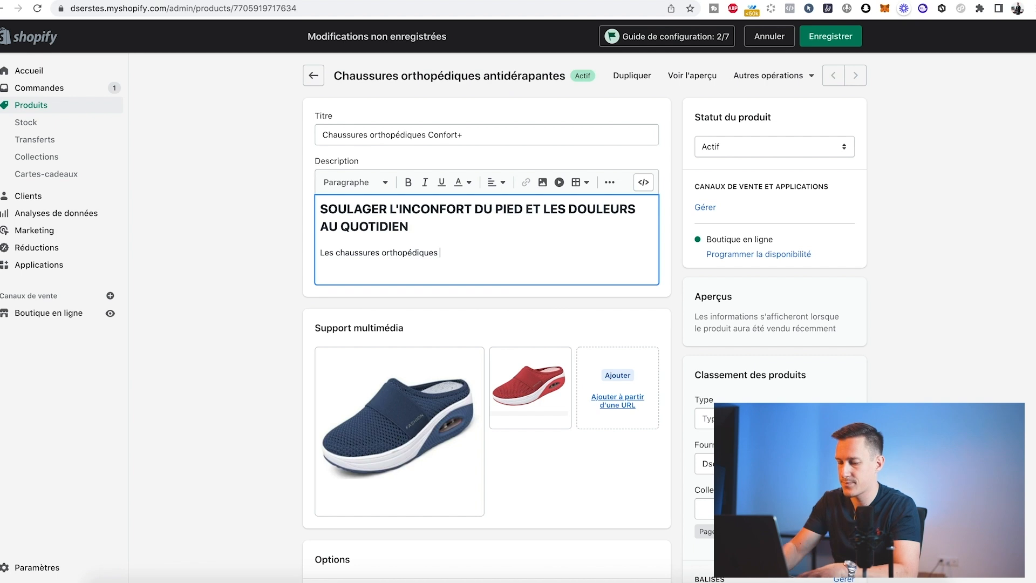
{"action": "type", "text": "Confo"}
{"action": "key", "text": "BackSpace"}
{"action": "key", "text": "BackSpace"}
{"action": "type", "text": "nfort+ préviennen"}
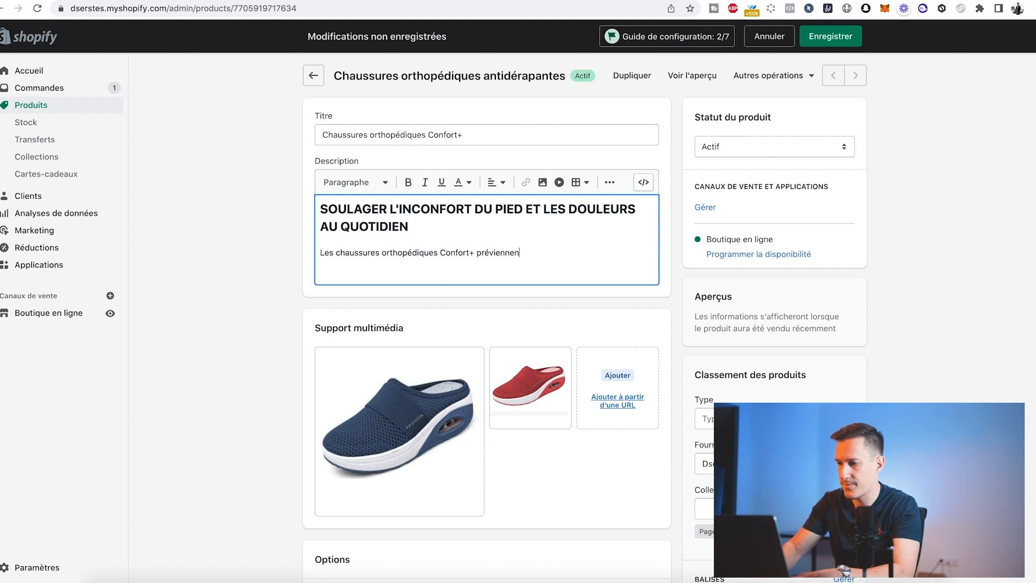
{"action": "type", "text": "t des dou"}
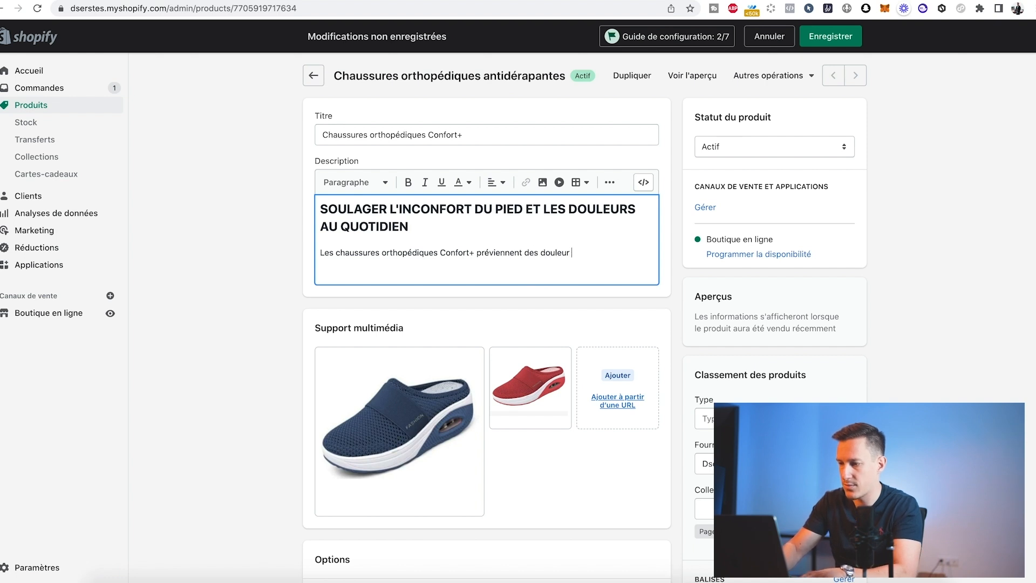
{"action": "type", "text": "leurs aux pieds et apportent un soutien"}
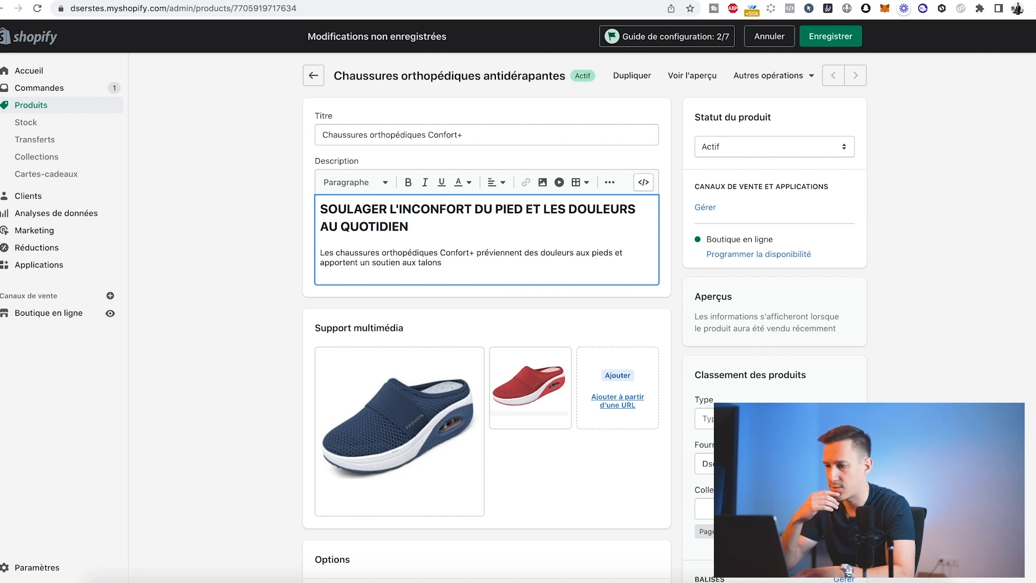
{"action": "type", "text": "aux gen"}
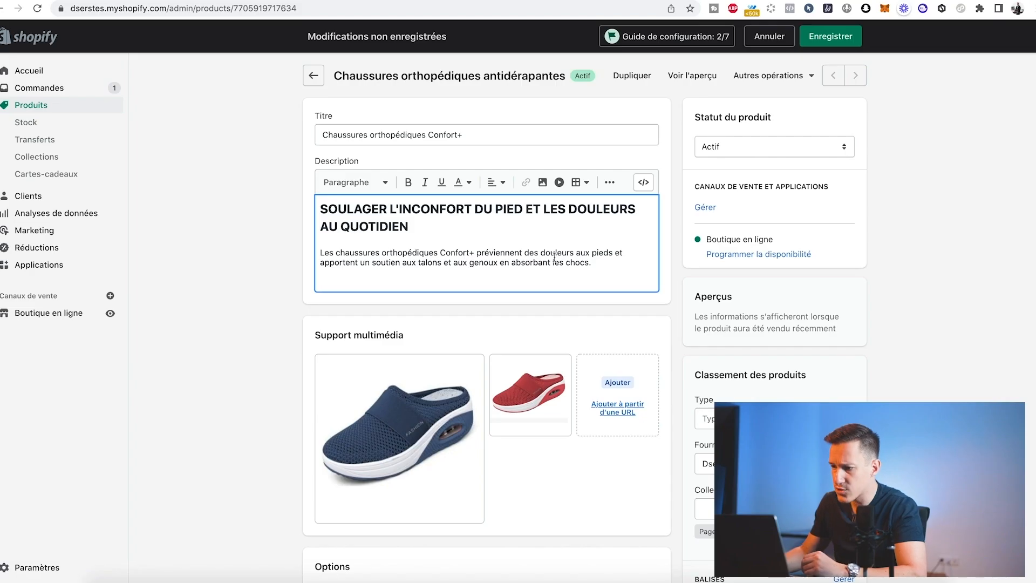
Start a bulleted list below the paragraph with the items "Soulage les pieds et les talons" and "Absorbe les chocs".
{"action": "scroll", "coordinate": [554, 258], "scroll_direction": "down", "scroll_amount": 3}
{"action": "scroll", "coordinate": [507, 246], "scroll_direction": "up", "scroll_amount": 3}
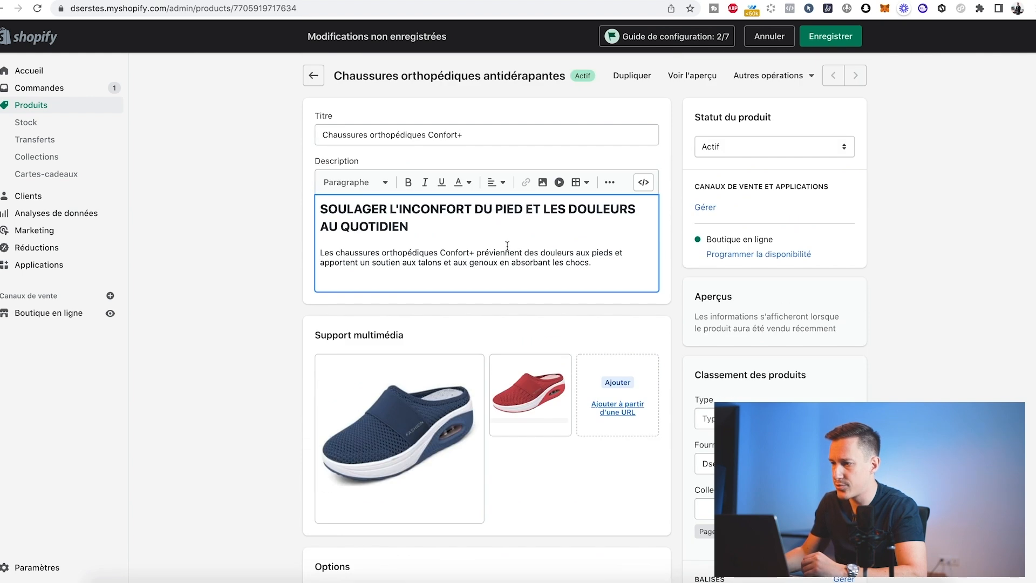
{"action": "left_click", "coordinate": [610, 181]}
{"action": "left_click", "coordinate": [572, 205]}
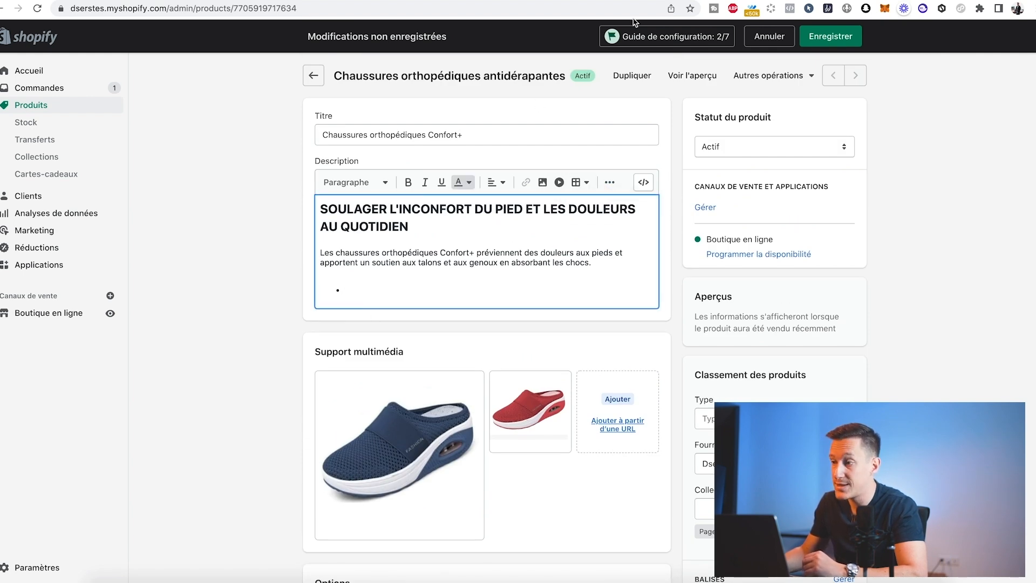
{"action": "type", "text": "Soulage "}
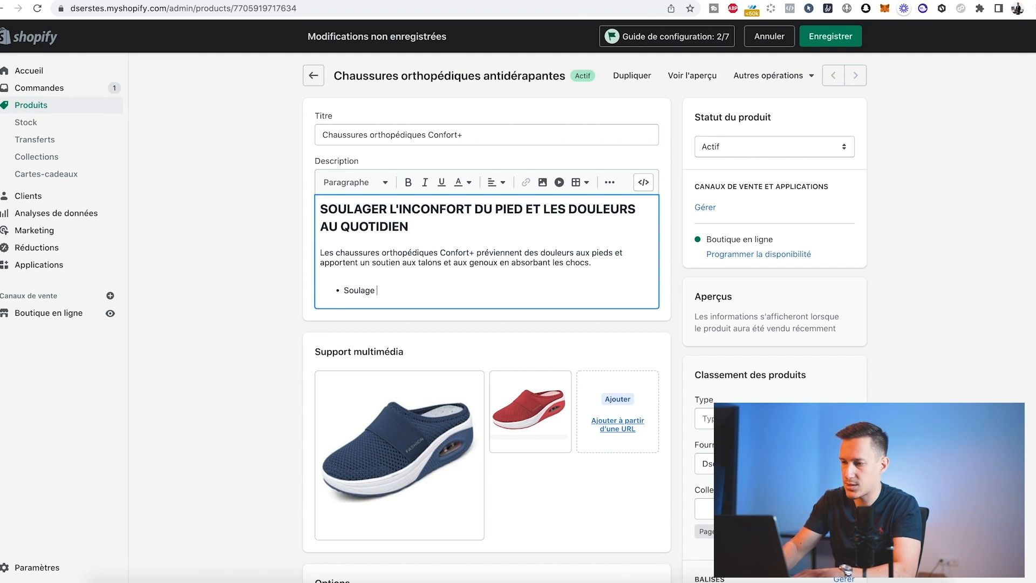
{"action": "type", "text": "les pieds et les talons"}
{"action": "key", "text": "Return"}
{"action": "type", "text": "Absorbe les chocs"}
{"action": "key", "text": "Return"}
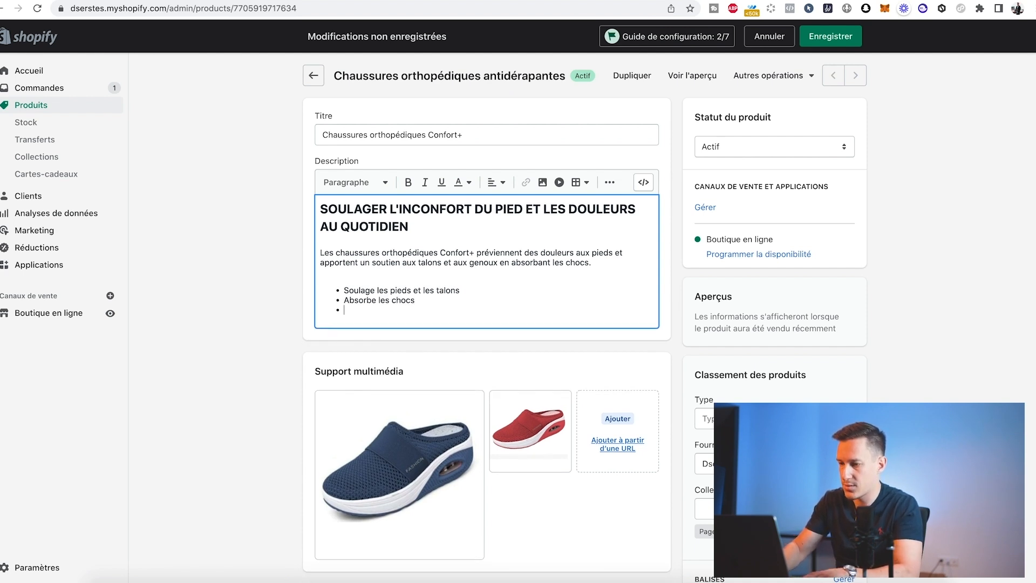
Add the bullets "Semelle antidérapante" and "Un confort optimal au quotidien", and end the list with an empty paragraph below it.
{"action": "type", "text": "Sécurit"}
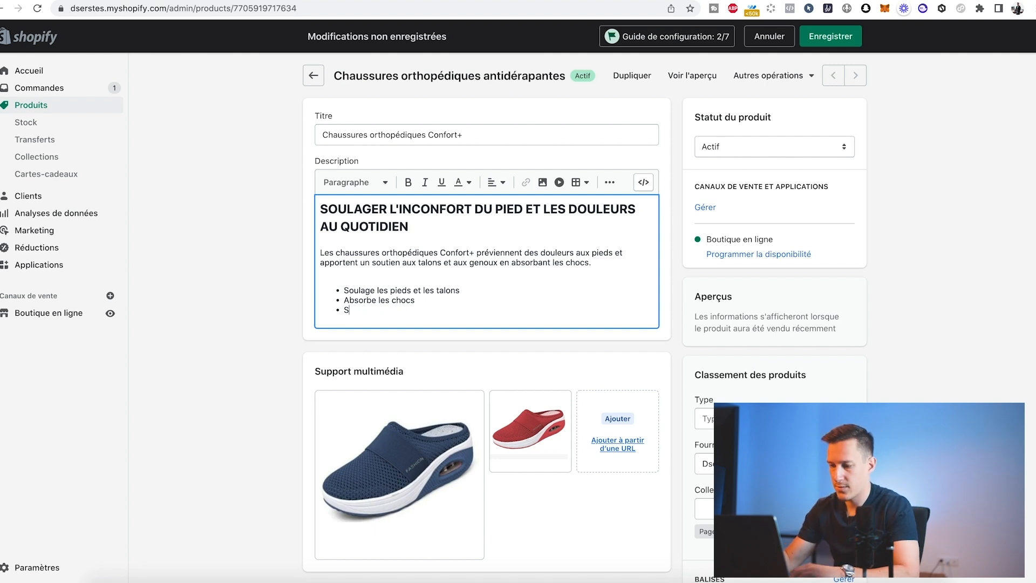
{"action": "type", "text": "dérapante"}
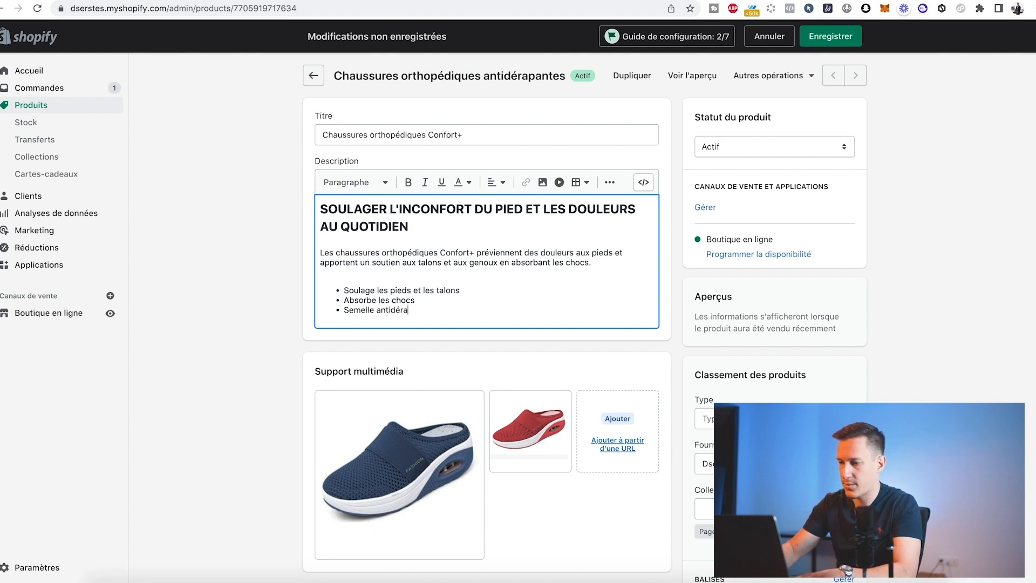
{"action": "key", "text": "Return"}
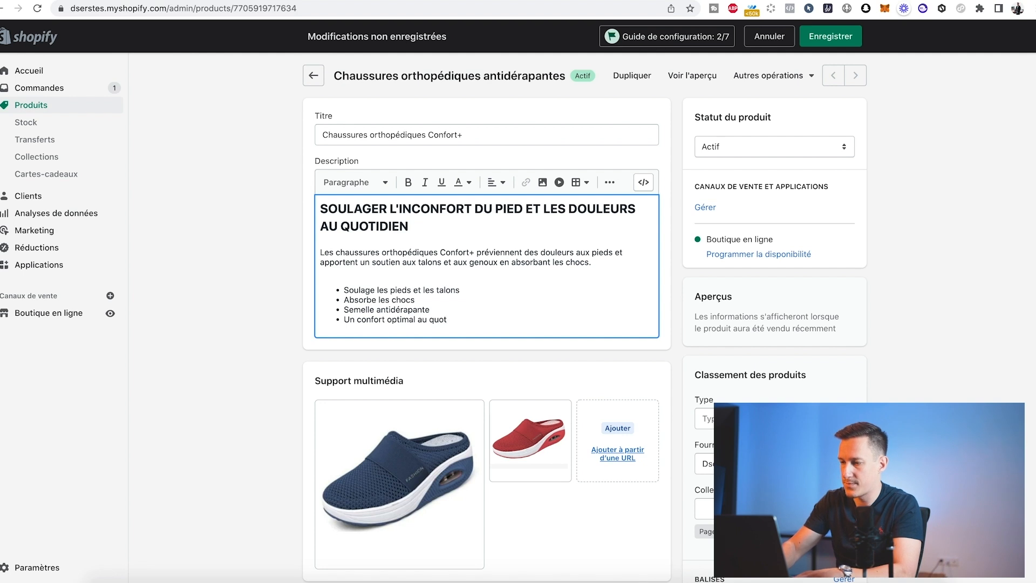
{"action": "type", "text": "idien"}
{"action": "left_click", "coordinate": [366, 272]}
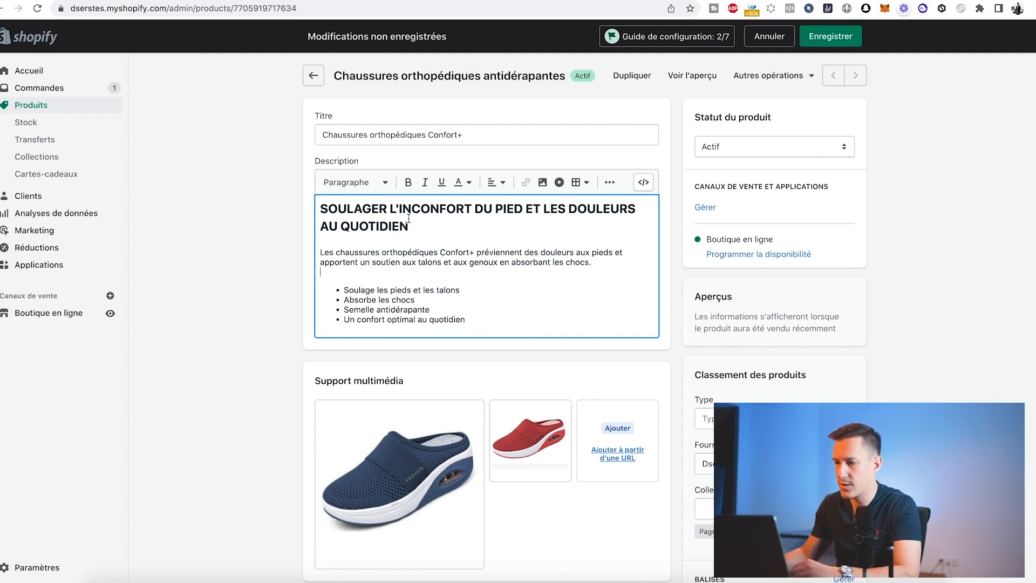
{"action": "left_click", "coordinate": [492, 321]}
{"action": "key", "text": "Return"}
{"action": "key", "text": "Return"}
{"action": "key", "text": "Return"}
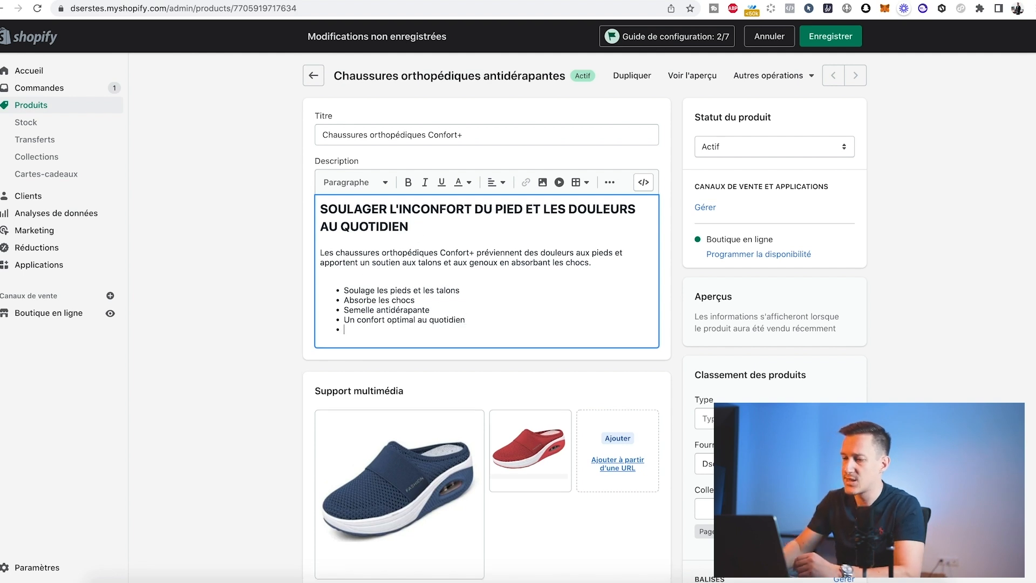
{"action": "key", "text": "BackSpace"}
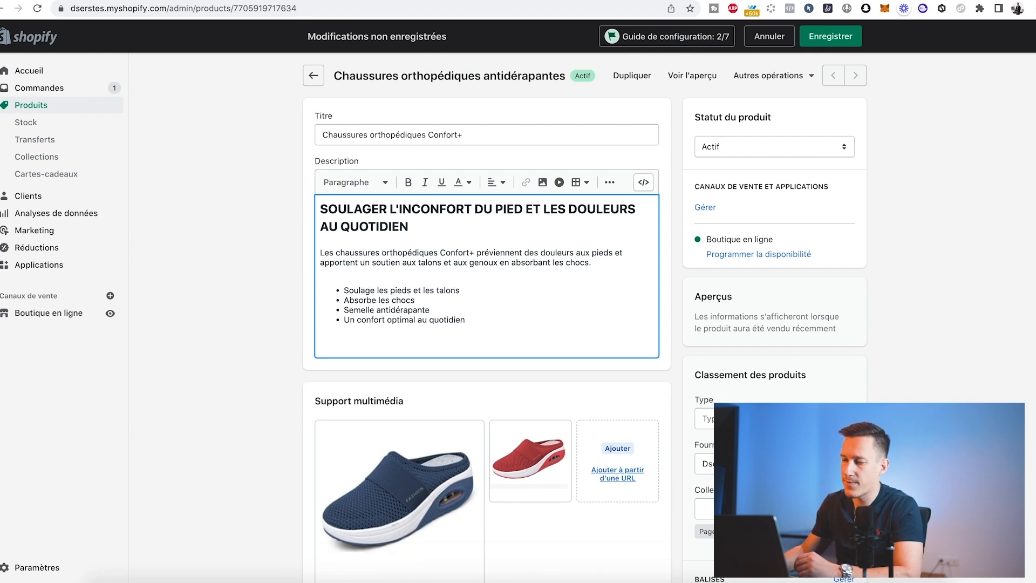
Duplicate the Titre 2 headline below the bulleted list, leaving an empty line above the copy.
{"action": "triple_click", "coordinate": [417, 228]}
{"action": "key", "text": "ctrl+c"}
{"action": "left_click", "coordinate": [371, 348]}
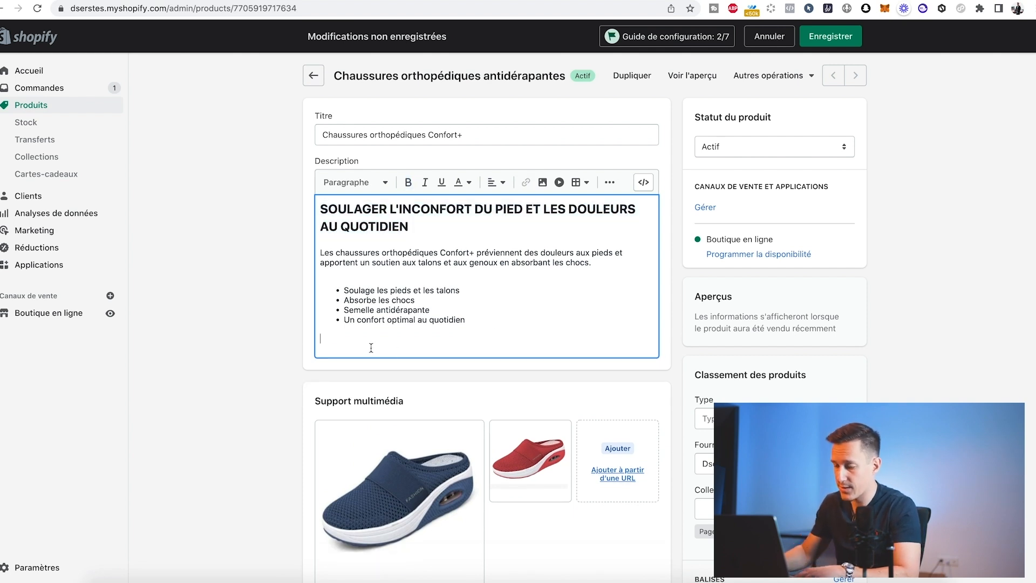
{"action": "key", "text": "ctrl+v"}
{"action": "left_click", "coordinate": [362, 341]}
{"action": "key", "text": "Down"}
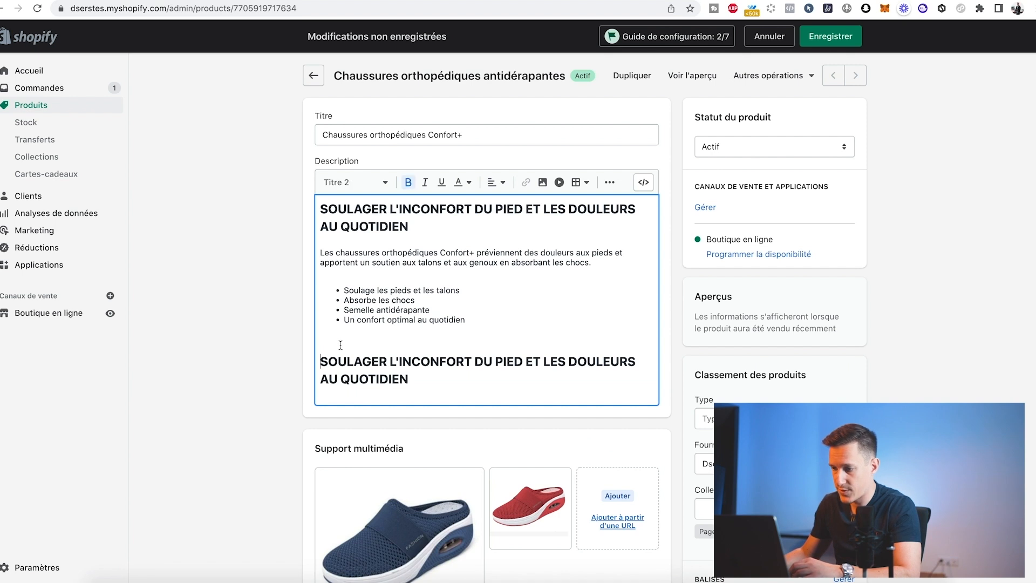
Reword the duplicated headline to "COMMENT LES CHAUSSURES SOULAGENT LES DOULEURS ?".
{"action": "left_click", "coordinate": [409, 378], "text": "shift"}
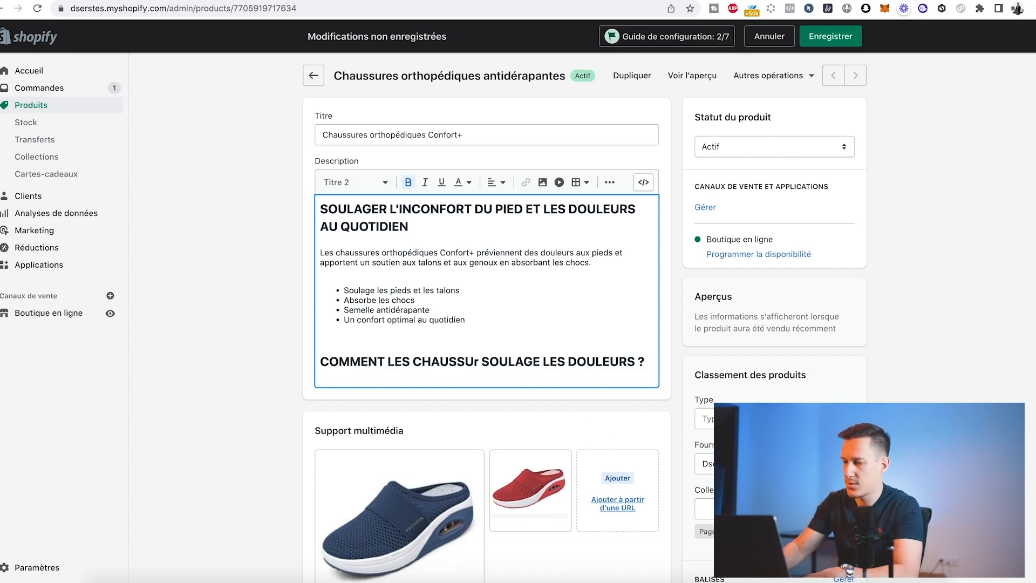
{"action": "type", "text": "RS"}
{"action": "key", "text": "Left"}
{"action": "type", "text": "E"}
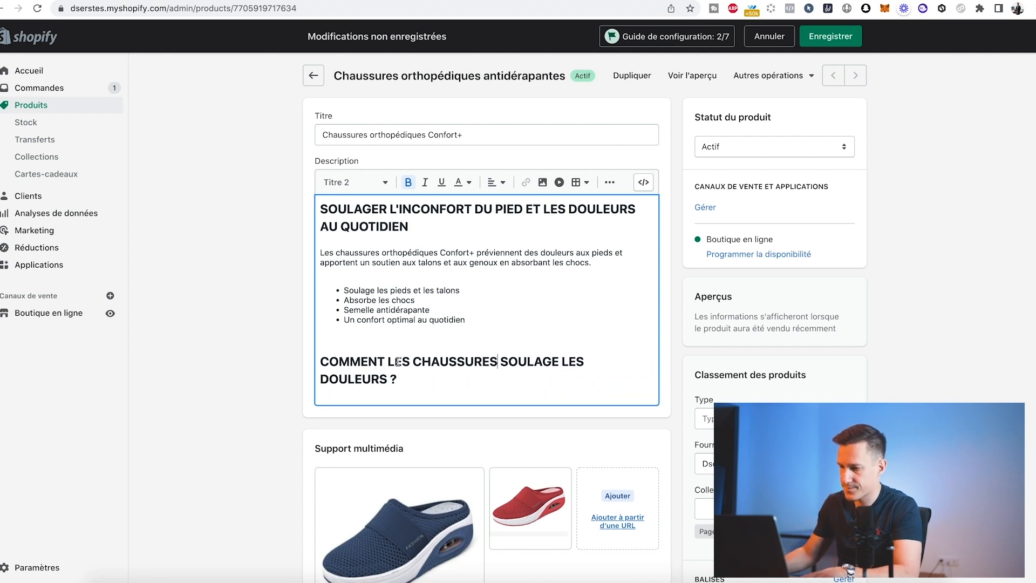
{"action": "left_click", "coordinate": [556, 361]}
{"action": "type", "text": "NT"}
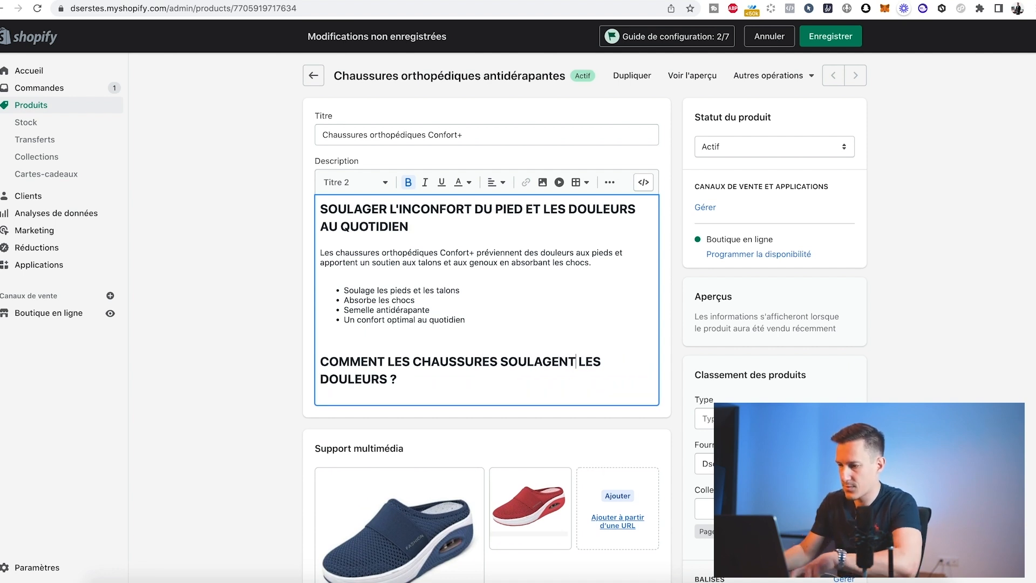
Write under the second headline "Grâce à une conception innovante, les chaussures améliorent l'alignement des jambes et du bassin, augmentant ainsi le confort et soulageant les douleurs.".
{"action": "left_click", "coordinate": [406, 387]}
{"action": "key", "text": "Return"}
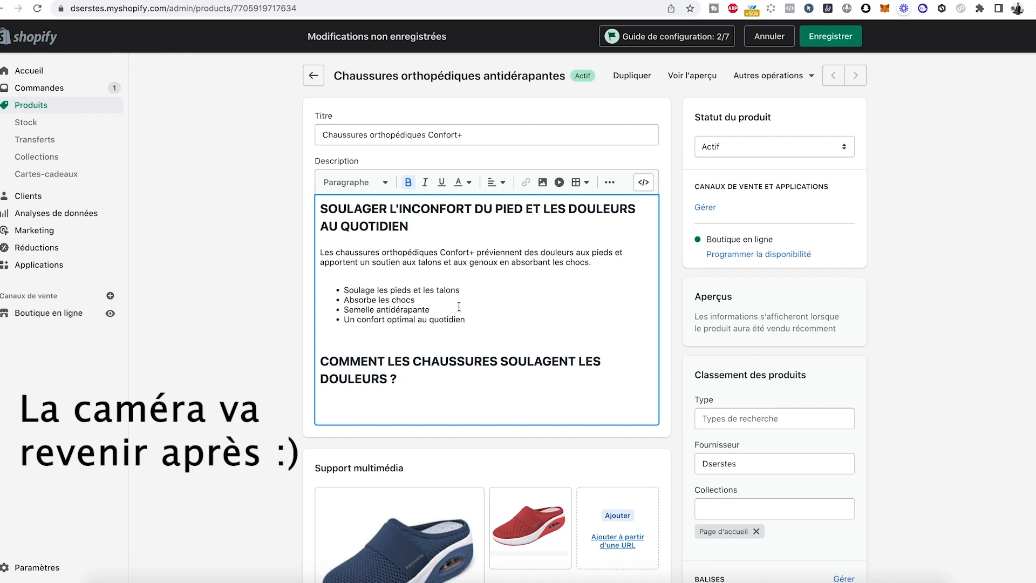
{"action": "left_click", "coordinate": [355, 183]}
{"action": "left_click", "coordinate": [350, 211]}
{"action": "type", "text": "Grâce à une conception innovante, les chaussures améliorent"}
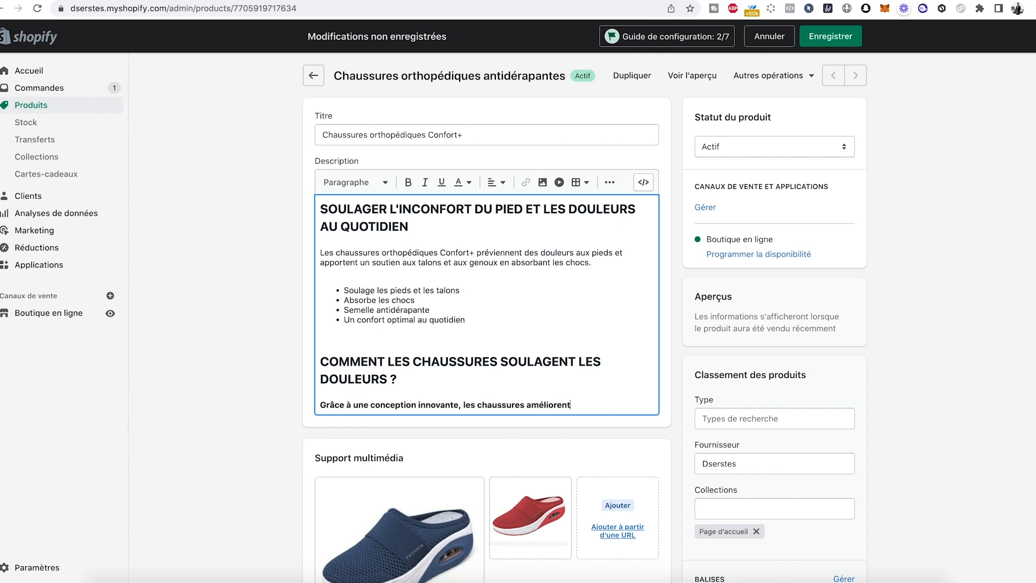
{"action": "type", "text": " l'alignement des jambes et du bassin"}
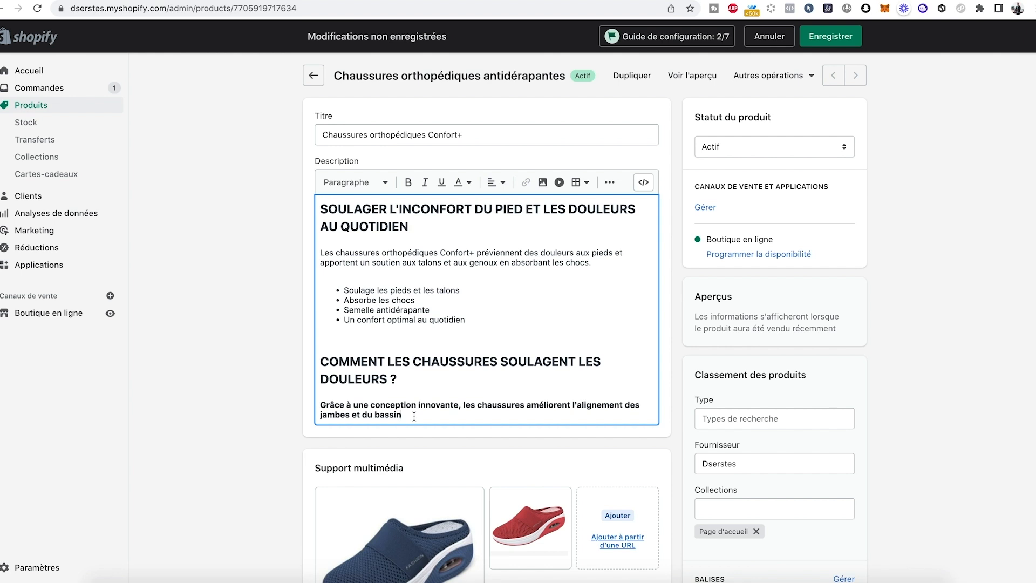
{"action": "type", "text": ", augmentant ainsi ue confort et soulageant les douleurs."}
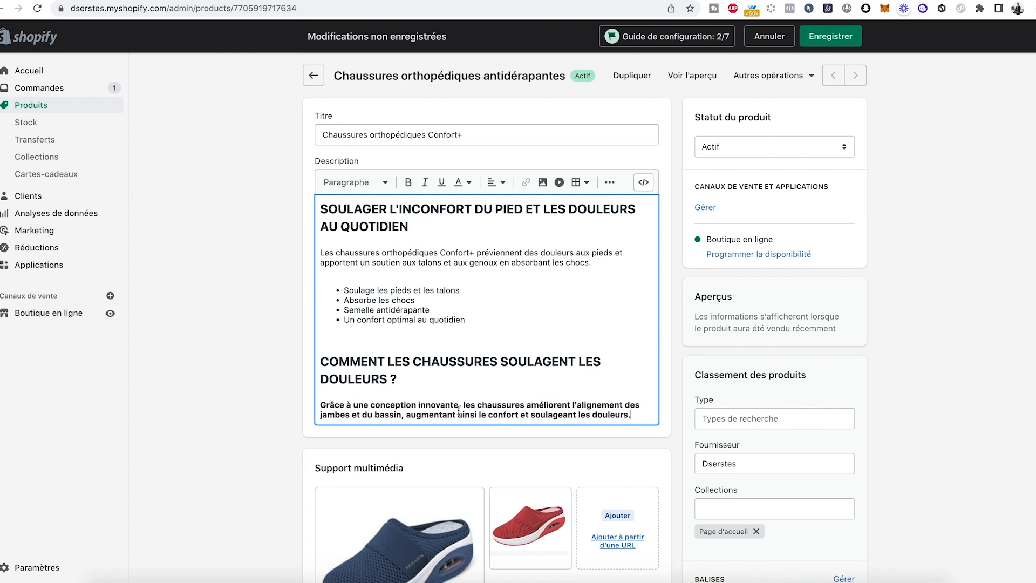
Remove the bold formatting from the paragraph under the second headline and add a "....." line below it.
{"action": "left_click_drag", "start_coordinate": [632, 415], "coordinate": [310, 403]}
{"action": "left_click", "coordinate": [408, 185]}
{"action": "key", "text": "Right"}
{"action": "key", "text": "Return"}
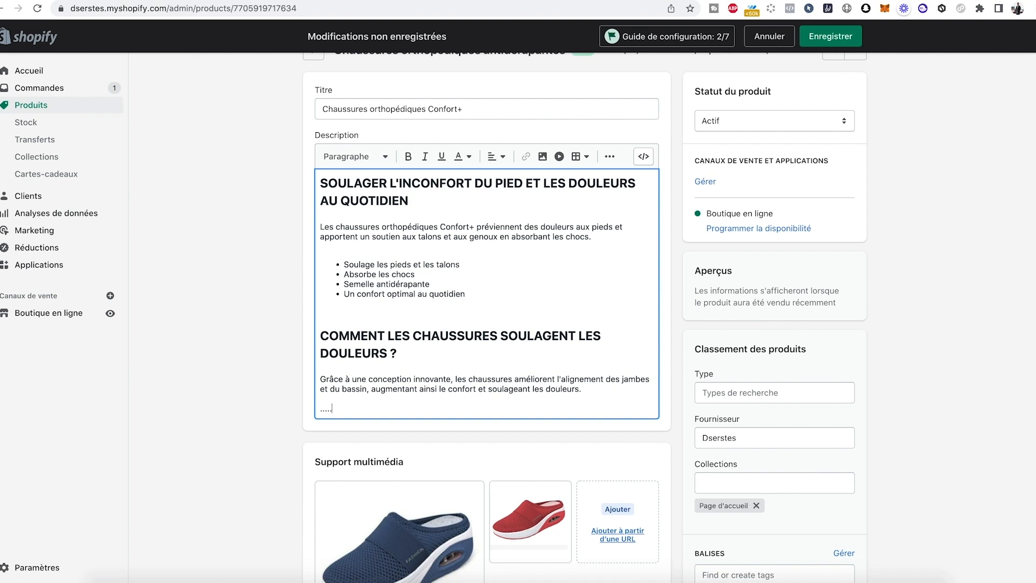
{"action": "key", "text": "Return"}
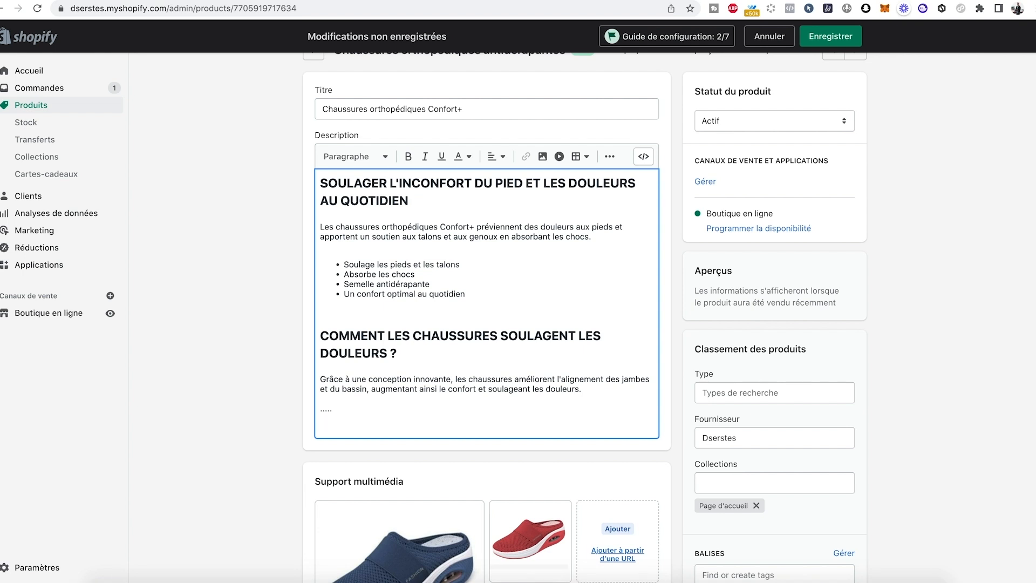
Add the line "Caractéristiques :" at the end of the product description.
{"action": "type", "text": "arta"}
{"action": "key", "text": "BackSpace"}
{"action": "key", "text": "BackSpace"}
{"action": "key", "text": "BackSpace"}
{"action": "key", "text": "BackSpace"}
{"action": "type", "text": "iques :"}
{"action": "key", "text": "Return"}
Start the list under "Caractéristiques :" in the description with the lines "- Matière" and "- Infos sur la taille".
{"action": "type", "text": "- Ma"}
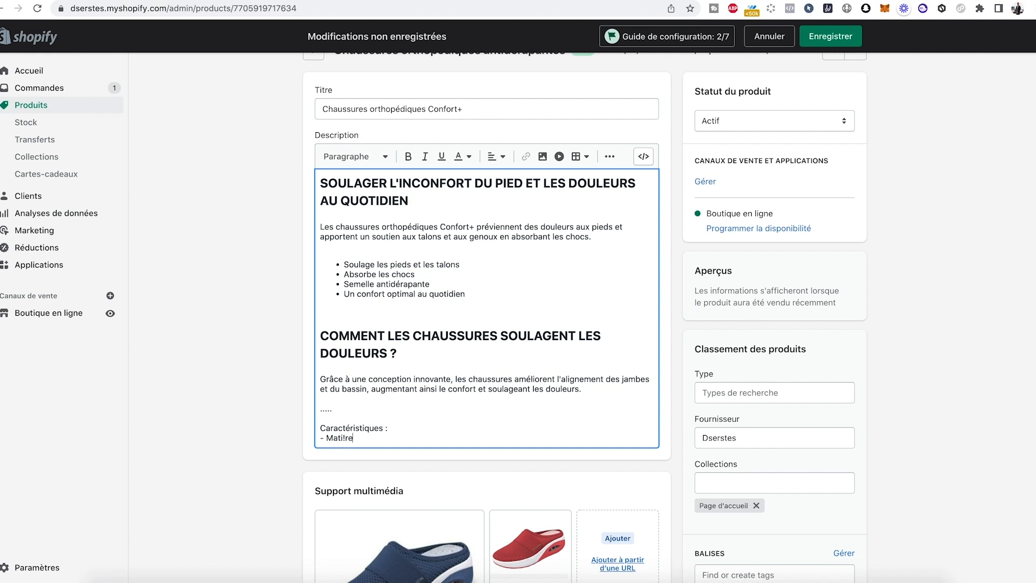
{"action": "type", "text": "ti!re"}
{"action": "key", "text": "Return"}
{"action": "type", "text": "- Infos sur la"}
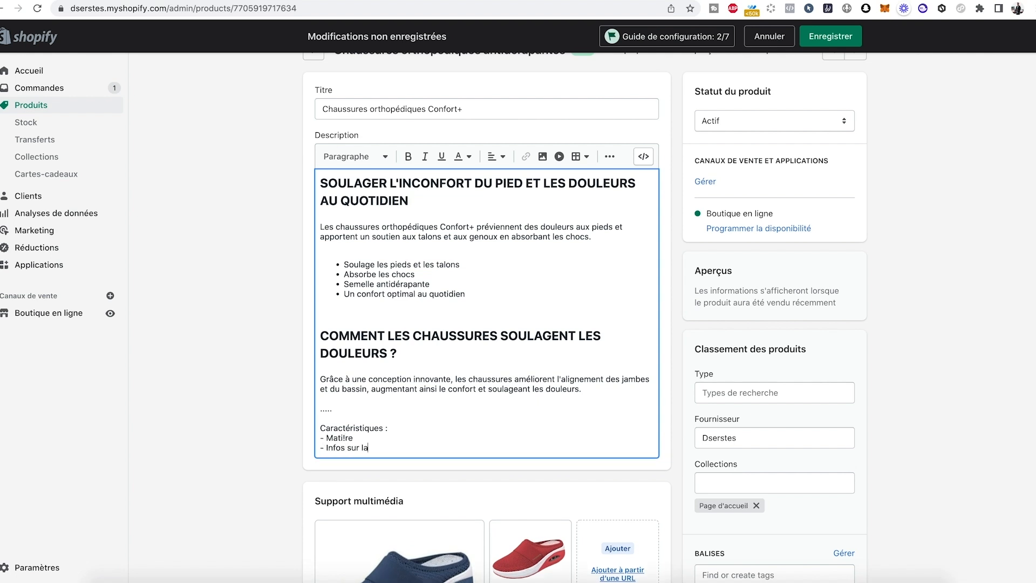
{"action": "type", "text": " taille"}
{"action": "key", "text": "Return"}
Add the lines "- Garantie", "- Respirant" and "- Résistant..." to the characteristics list and save the product.
{"action": "type", "text": "-"}
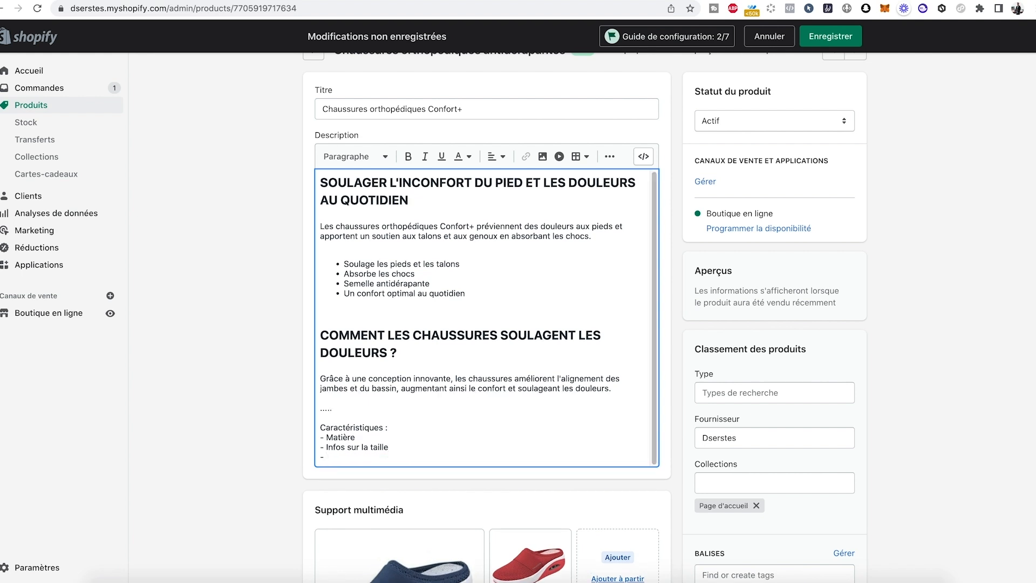
{"action": "scroll", "coordinate": [454, 420], "scroll_direction": "down", "scroll_amount": 3}
{"action": "type", "text": "Garantie"}
{"action": "key", "text": "Return"}
{"action": "type", "text": "- Respirant"}
{"action": "key", "text": "Return"}
{"action": "type", "text": "- Résistant..."}
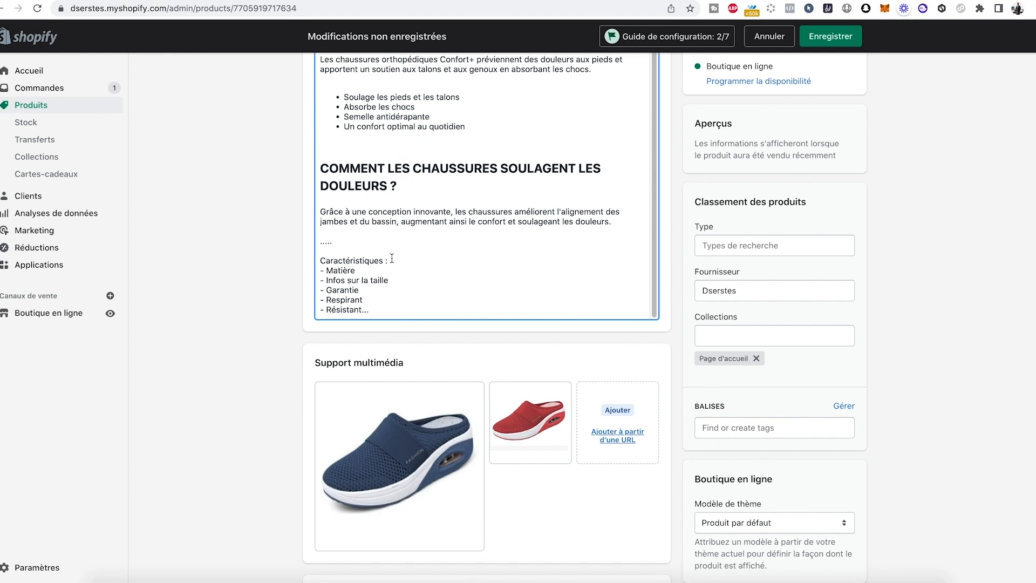
{"action": "scroll", "coordinate": [392, 258], "scroll_direction": "up", "scroll_amount": 5}
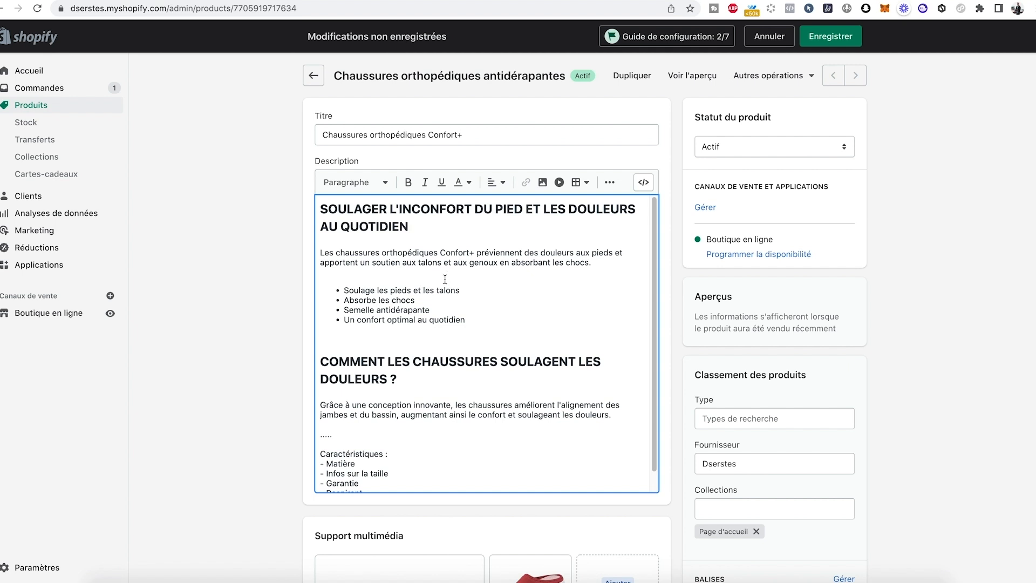
{"action": "left_click", "coordinate": [830, 36]}
Check the saved product's description and media, and look through the shoe's AliExpress listing down to its customer reviews.
{"action": "scroll", "coordinate": [279, 274], "scroll_direction": "down", "scroll_amount": 3}
{"action": "scroll", "coordinate": [279, 274], "scroll_direction": "down", "scroll_amount": 3}
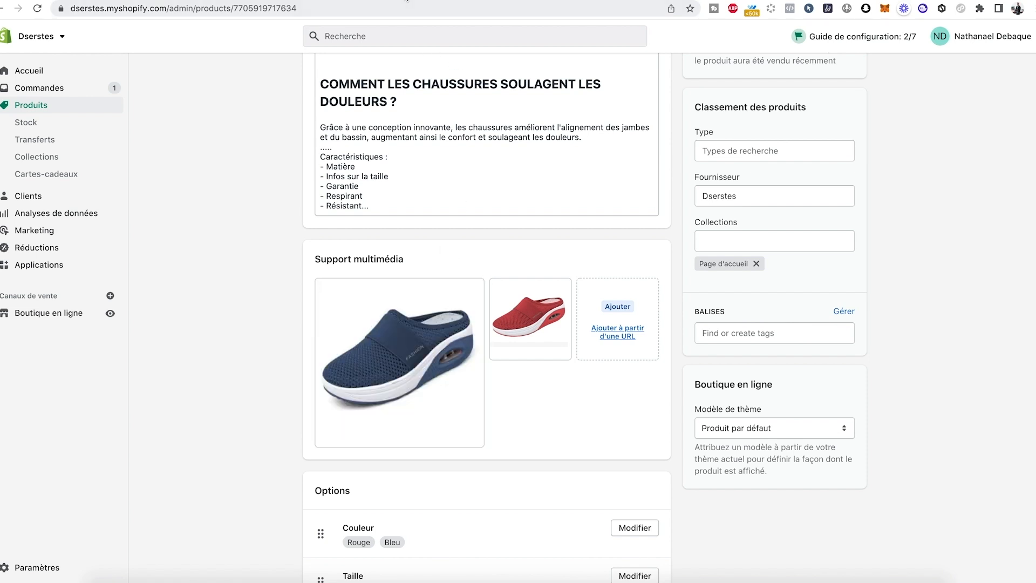
{"action": "left_click", "coordinate": [407, 1]}
{"action": "scroll", "coordinate": [536, 244], "scroll_direction": "down", "scroll_amount": 10}
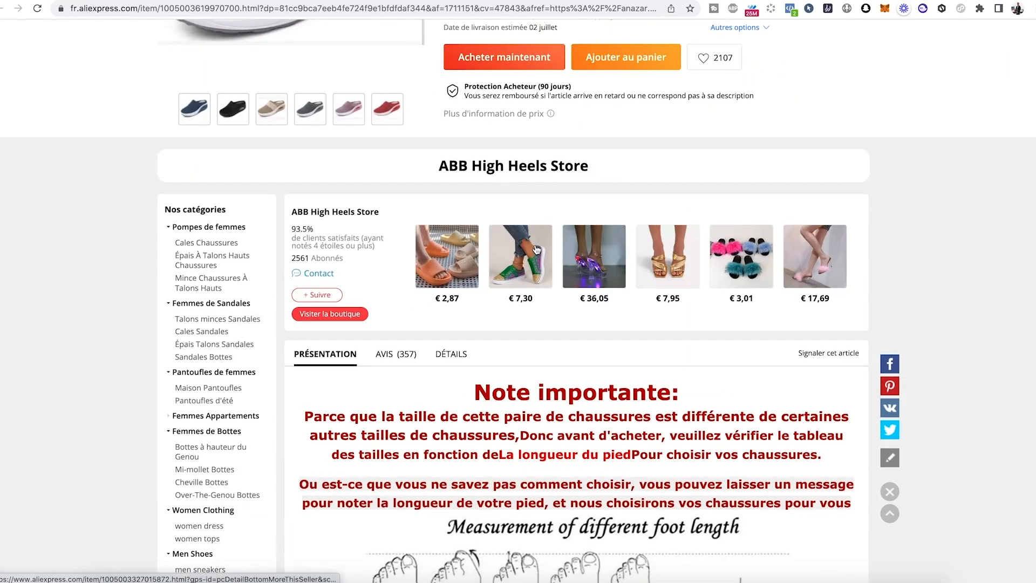
{"action": "scroll", "coordinate": [535, 249], "scroll_direction": "down", "scroll_amount": 10}
{"action": "scroll", "coordinate": [528, 250], "scroll_direction": "down", "scroll_amount": 20}
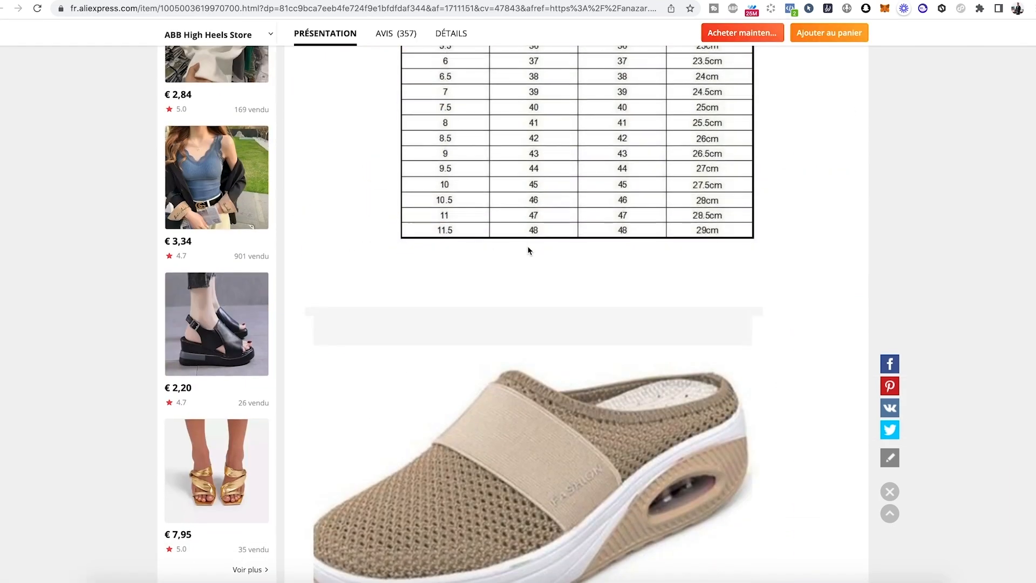
{"action": "scroll", "coordinate": [528, 250], "scroll_direction": "down", "scroll_amount": 20}
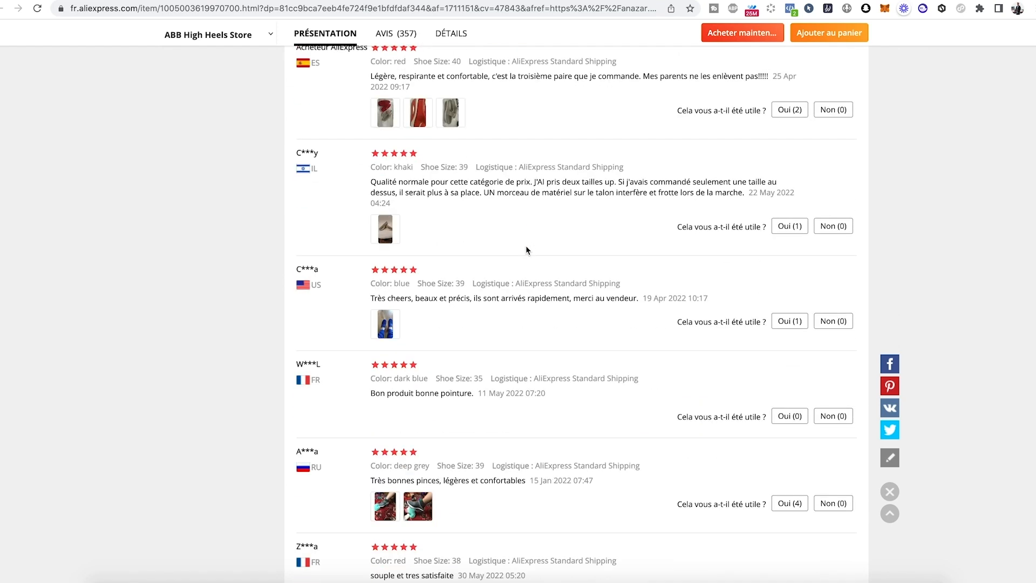
Enlarge the buyers' photos attached to the customer reviews to examine how the shoes look in real use.
{"action": "scroll", "coordinate": [526, 250], "scroll_direction": "up", "scroll_amount": 3}
{"action": "left_click", "coordinate": [441, 103]}
{"action": "left_click", "coordinate": [469, 105]}
{"action": "left_click", "coordinate": [504, 102]}
{"action": "left_click", "coordinate": [482, 104]}
{"action": "left_click", "coordinate": [515, 97]}
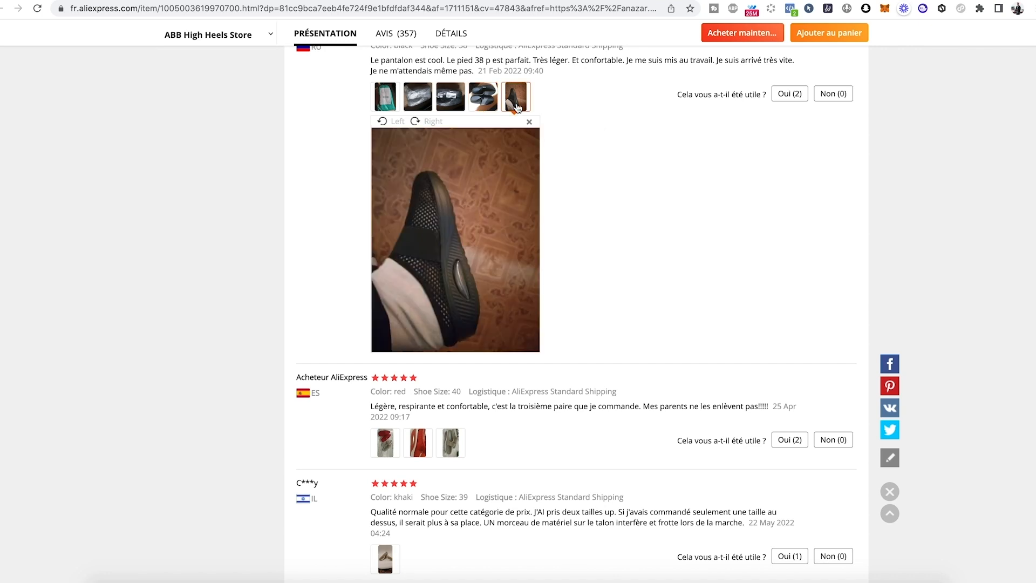
{"action": "scroll", "coordinate": [445, 235], "scroll_direction": "down", "scroll_amount": 3}
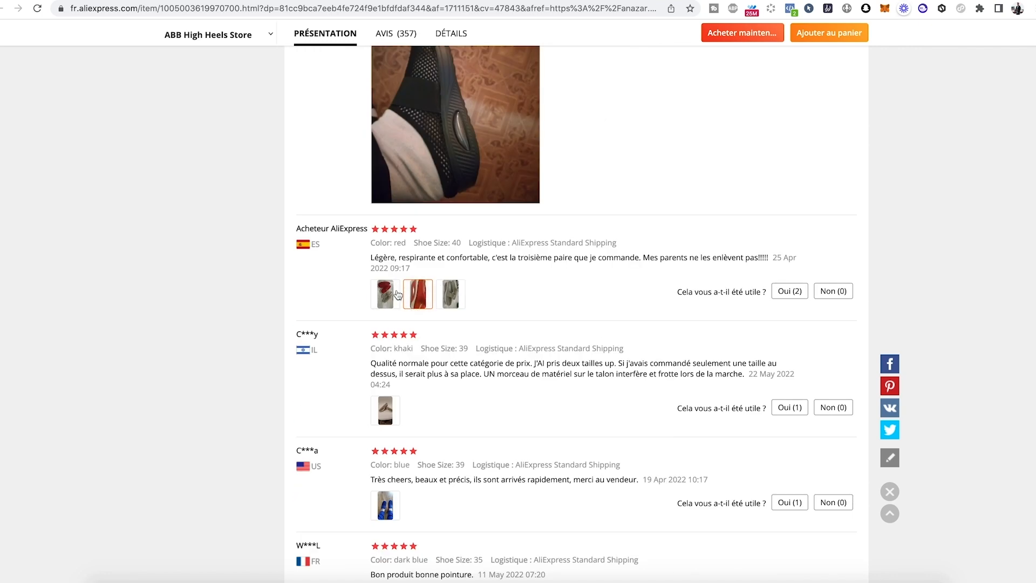
{"action": "left_click", "coordinate": [414, 311]}
{"action": "scroll", "coordinate": [411, 334], "scroll_direction": "down", "scroll_amount": 5}
Search AliExpress for "chaussures orthopédiques pour femme" from the product listing, using the matching suggestion.
{"action": "scroll", "coordinate": [410, 352], "scroll_direction": "up", "scroll_amount": 20}
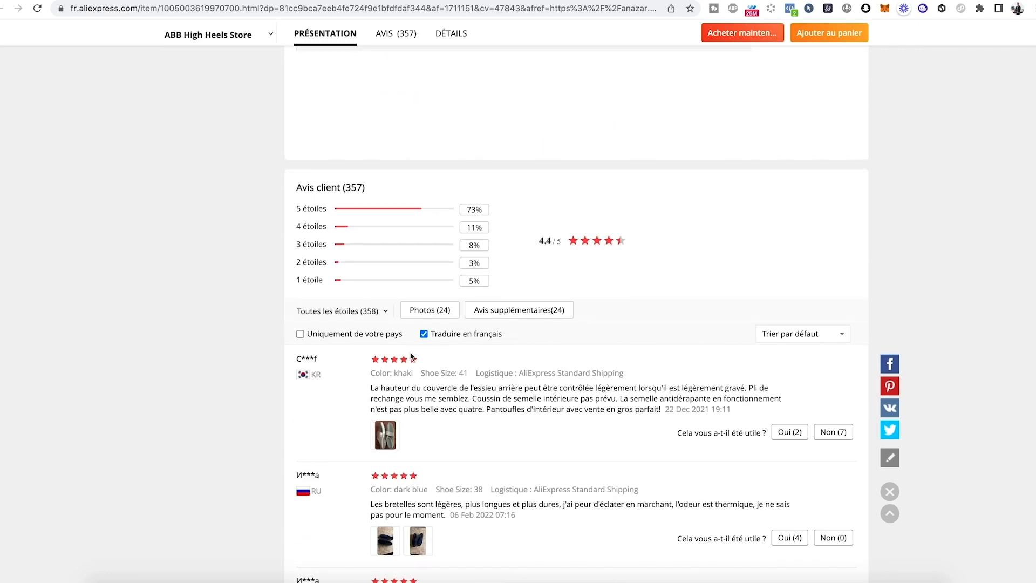
{"action": "scroll", "coordinate": [411, 357], "scroll_direction": "up", "scroll_amount": 5}
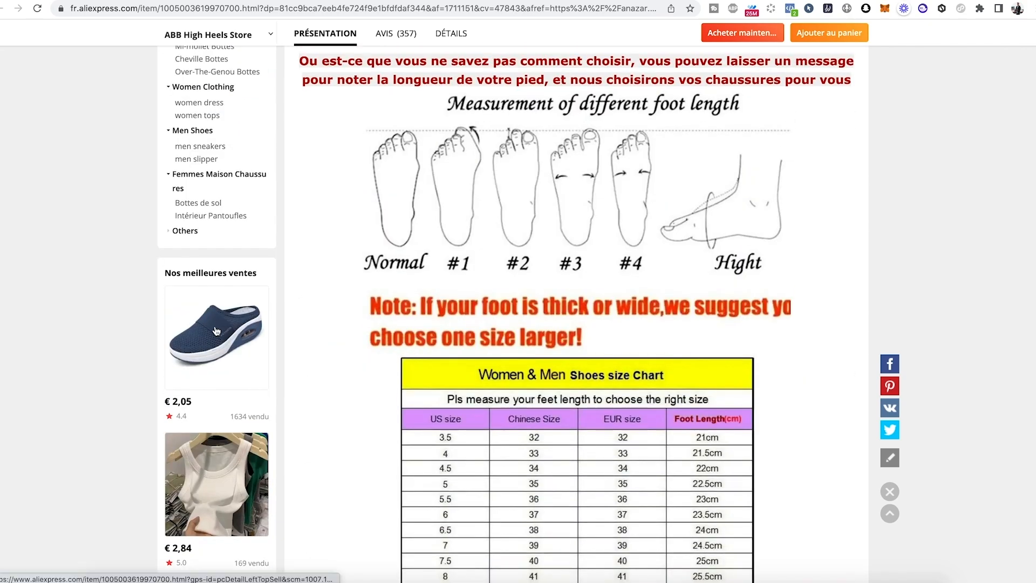
{"action": "scroll", "coordinate": [215, 330], "scroll_direction": "up", "scroll_amount": 20}
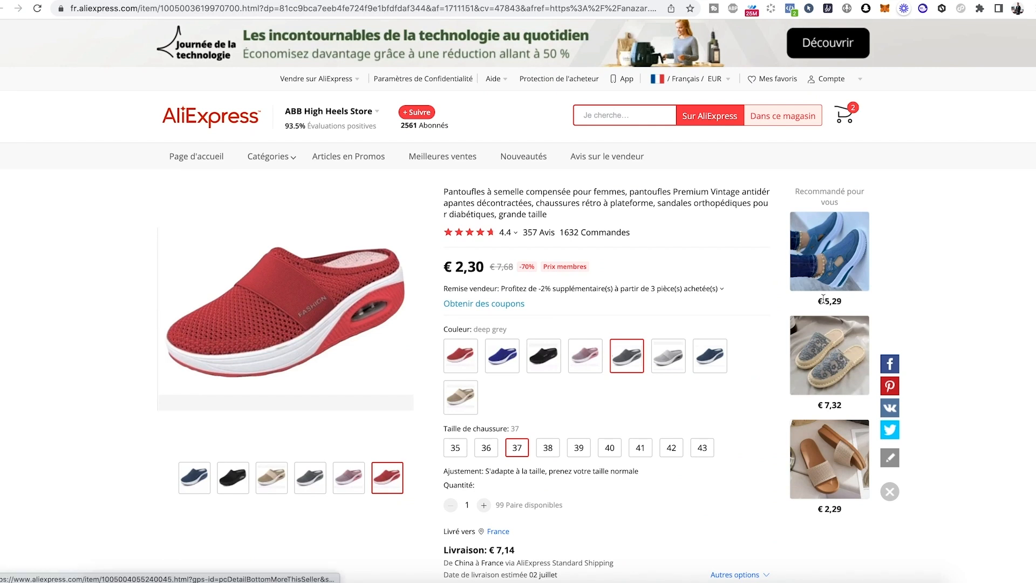
{"action": "left_click", "coordinate": [621, 116]}
{"action": "type", "text": "chasus"}
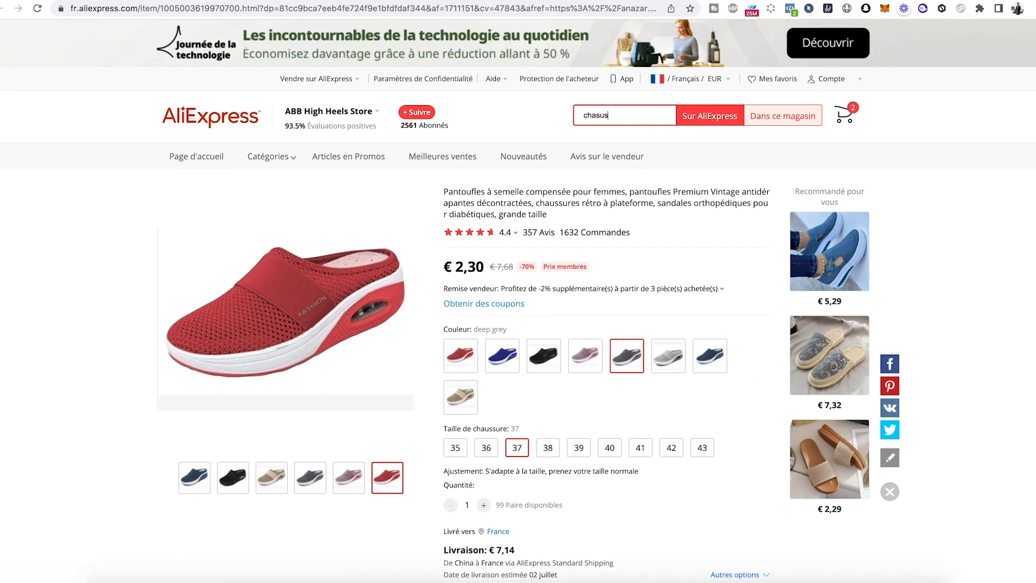
{"action": "key", "text": "BackSpace"}
{"action": "key", "text": "BackSpace"}
{"action": "key", "text": "BackSpace"}
{"action": "type", "text": "ussures ort"}
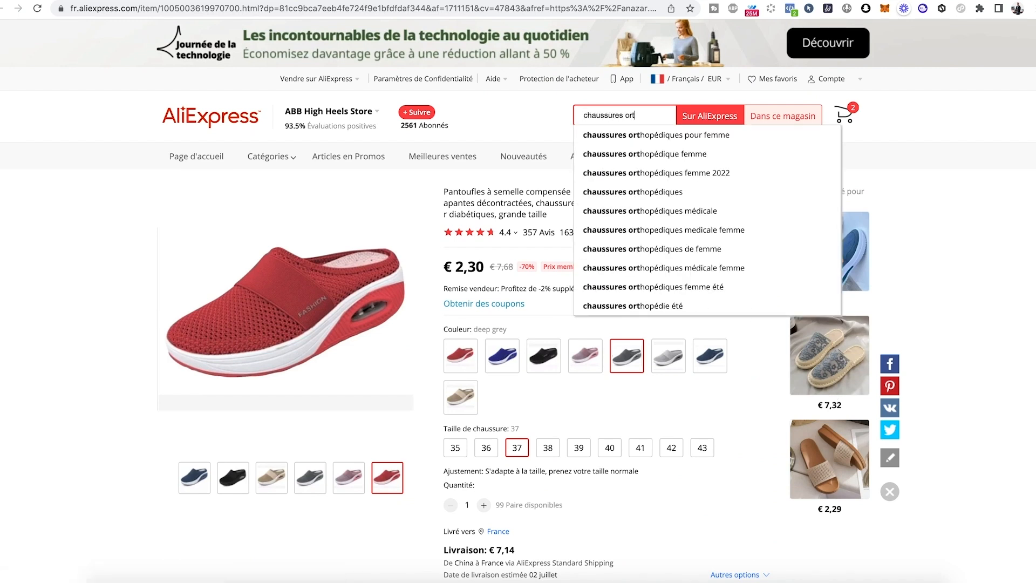
{"action": "left_click", "coordinate": [634, 138]}
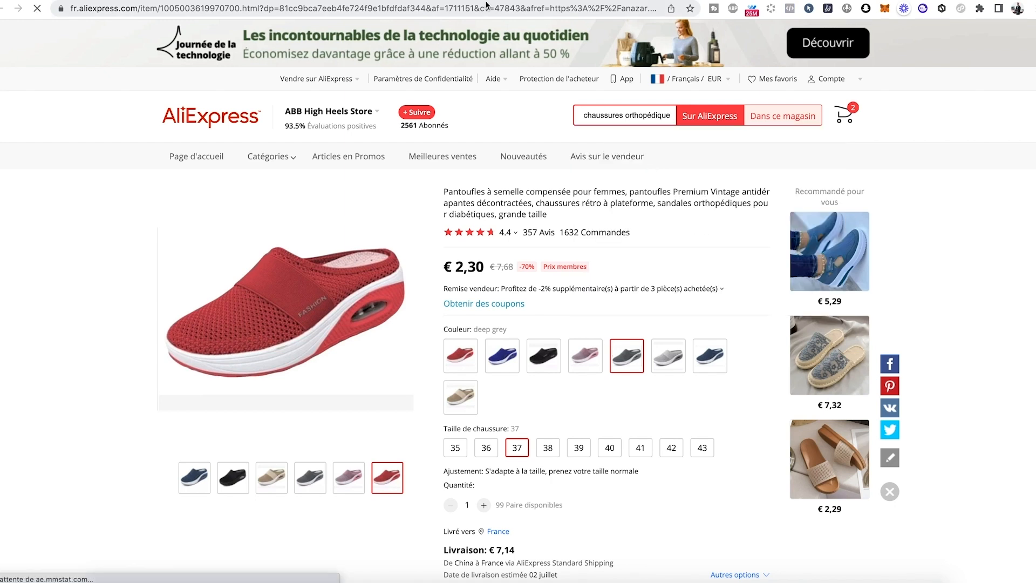
Look through the description images of the blue shoe listing from ABB High Heels Store.
{"action": "scroll", "coordinate": [421, 249], "scroll_direction": "down", "scroll_amount": 20}
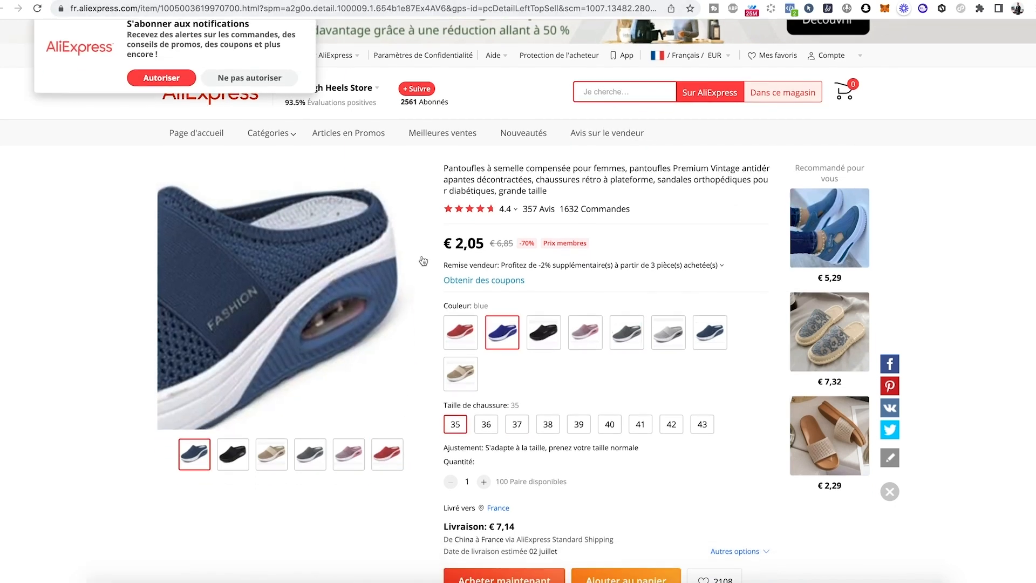
{"action": "scroll", "coordinate": [426, 264], "scroll_direction": "down", "scroll_amount": 15}
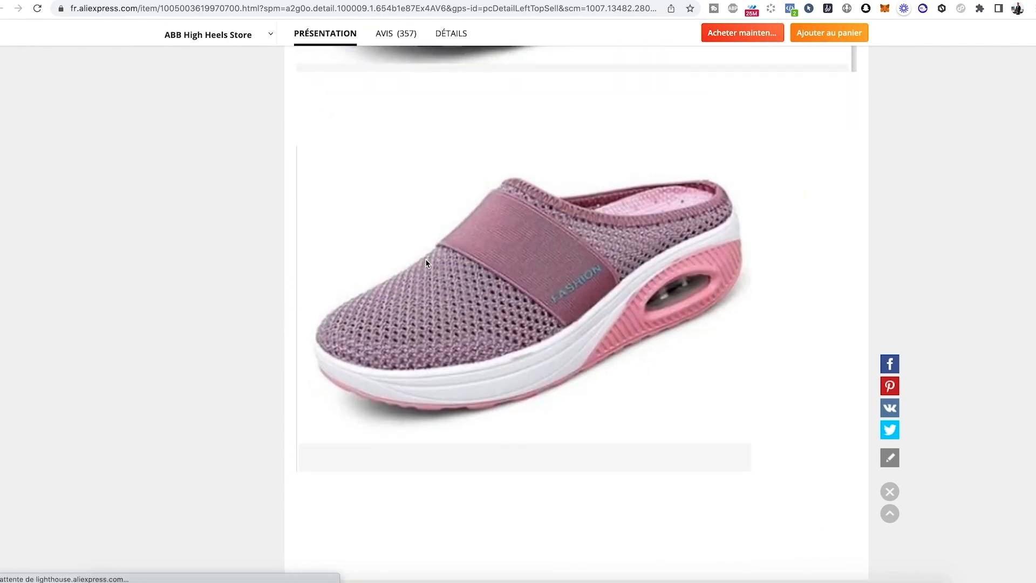
{"action": "scroll", "coordinate": [427, 265], "scroll_direction": "up", "scroll_amount": 10}
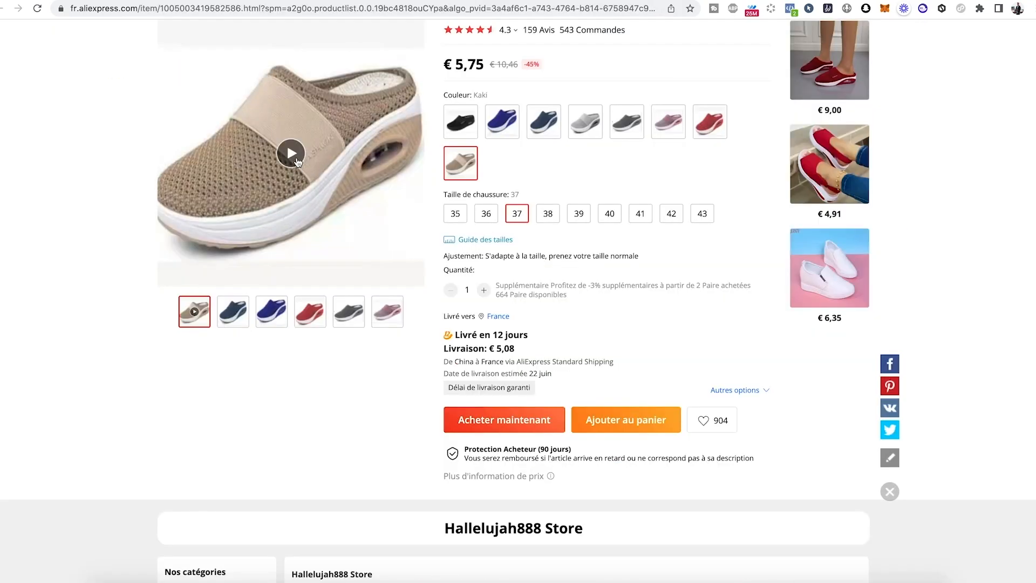
View the product video on the Hallelujah888 Store listing and look over its recommended products.
{"action": "left_click", "coordinate": [291, 154]}
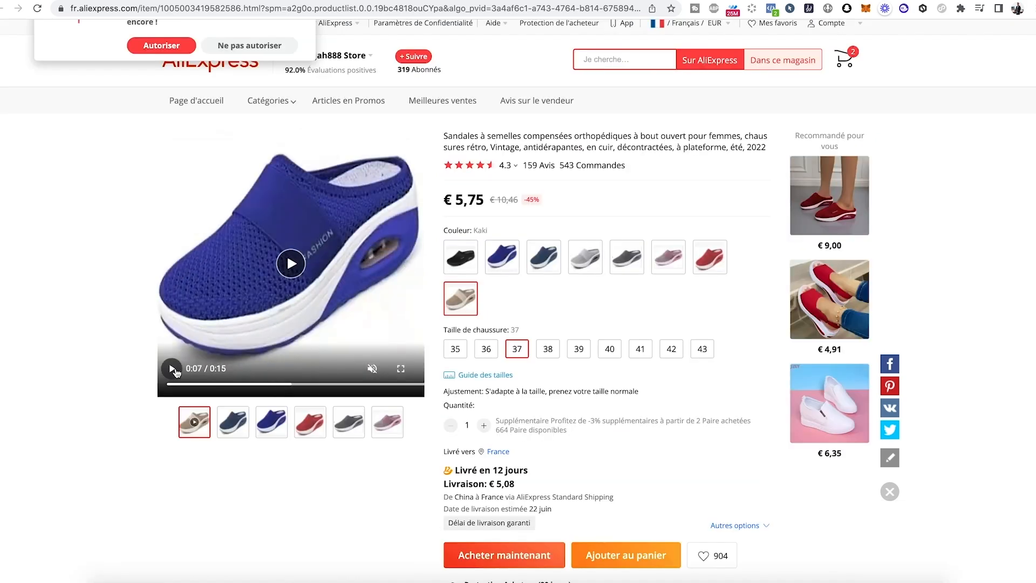
{"action": "scroll", "coordinate": [591, 350], "scroll_direction": "down", "scroll_amount": 15}
{"action": "scroll", "coordinate": [588, 346], "scroll_direction": "down", "scroll_amount": 20}
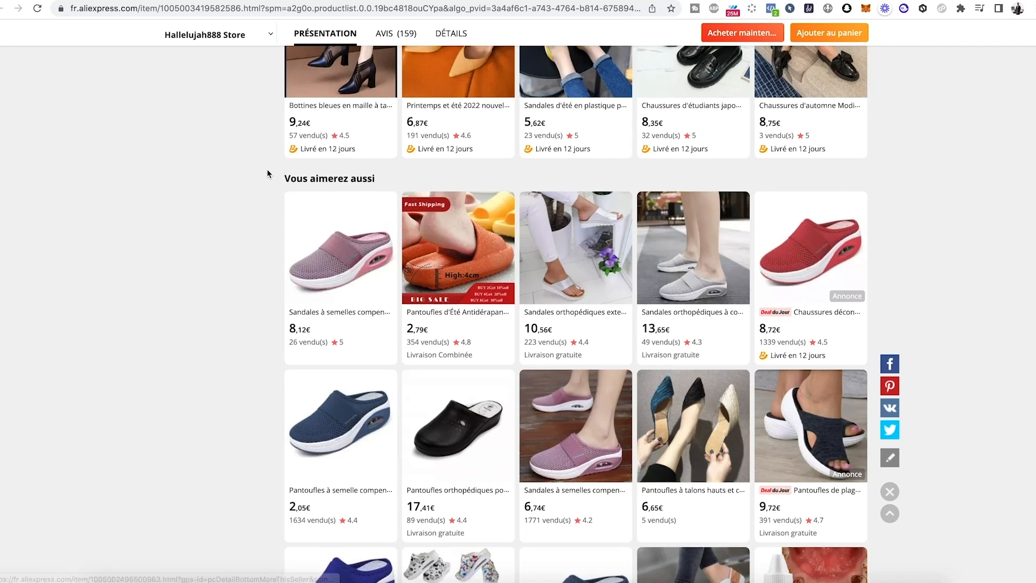
{"action": "scroll", "coordinate": [687, 251], "scroll_direction": "down", "scroll_amount": 2}
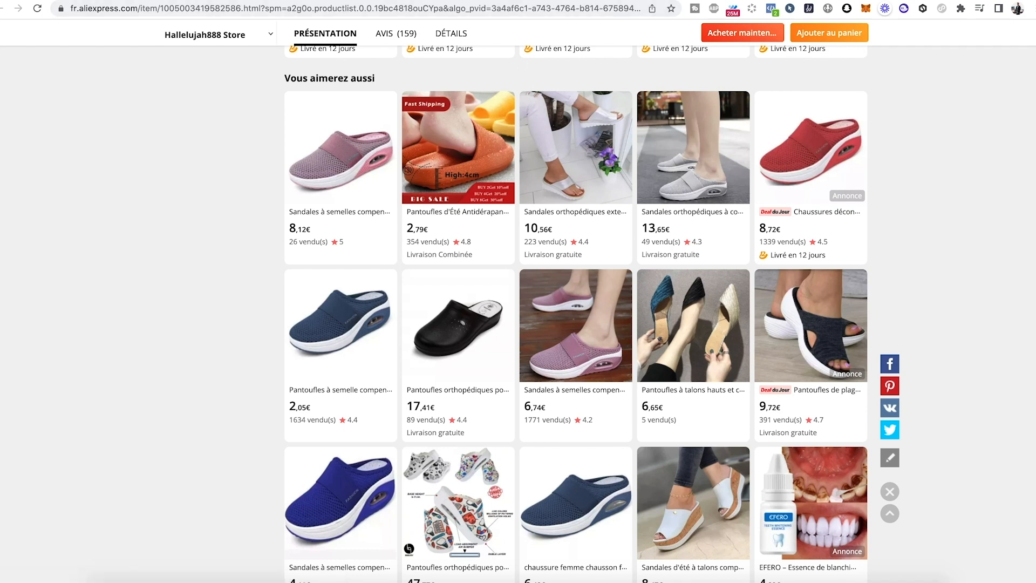
Open the recommended pink sandals listing at 8,12 € and save its photo of the pink shoes being worn.
{"action": "left_click", "coordinate": [341, 157]}
{"action": "scroll", "coordinate": [517, 227], "scroll_direction": "down", "scroll_amount": 12}
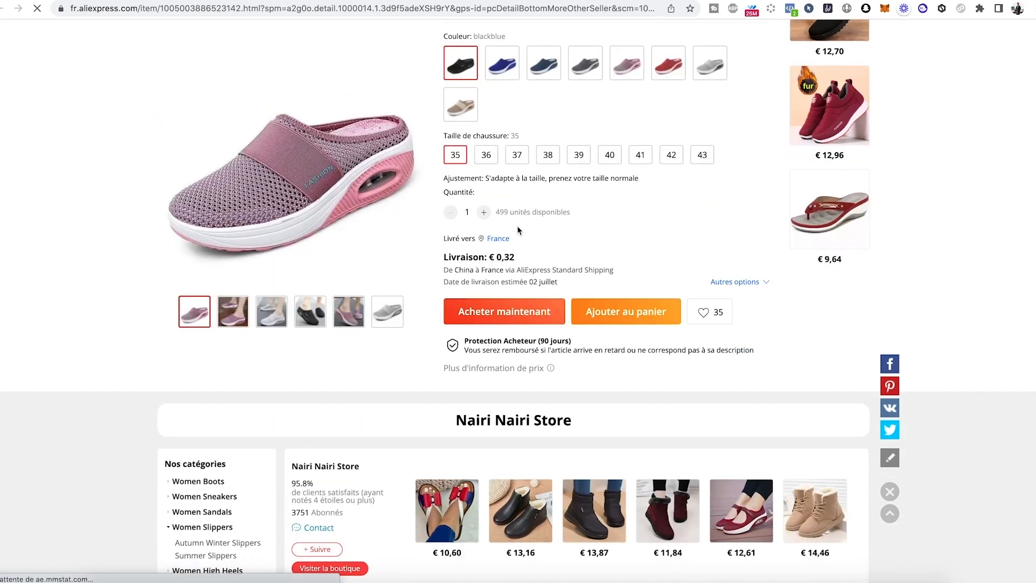
{"action": "scroll", "coordinate": [517, 225], "scroll_direction": "down", "scroll_amount": 15}
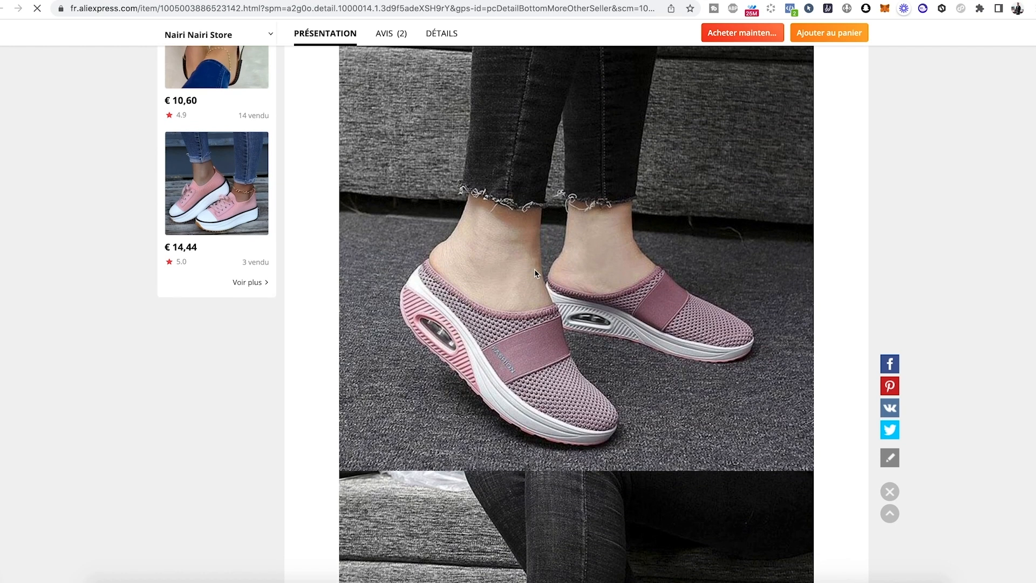
{"action": "scroll", "coordinate": [537, 273], "scroll_direction": "down", "scroll_amount": 6}
{"action": "scroll", "coordinate": [539, 267], "scroll_direction": "up", "scroll_amount": 10}
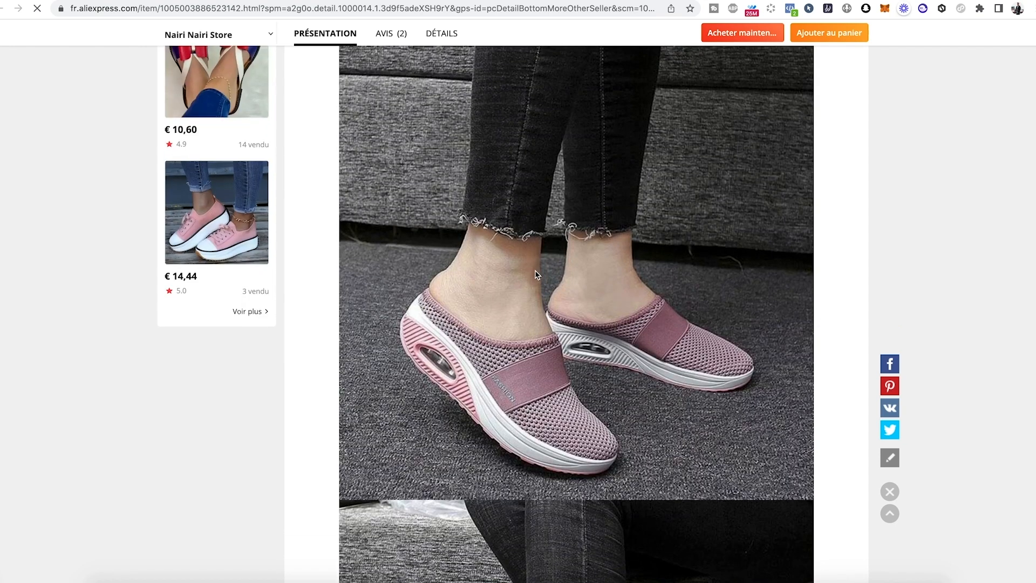
{"action": "right_click", "coordinate": [540, 260]}
{"action": "left_click", "coordinate": [588, 273]}
Save the description photo of the grey shoes being worn into the TUTO2022 folder.
{"action": "scroll", "coordinate": [658, 335], "scroll_direction": "down", "scroll_amount": 7}
{"action": "scroll", "coordinate": [659, 336], "scroll_direction": "down", "scroll_amount": 10}
{"action": "scroll", "coordinate": [562, 303], "scroll_direction": "up", "scroll_amount": 3}
{"action": "right_click", "coordinate": [559, 228]}
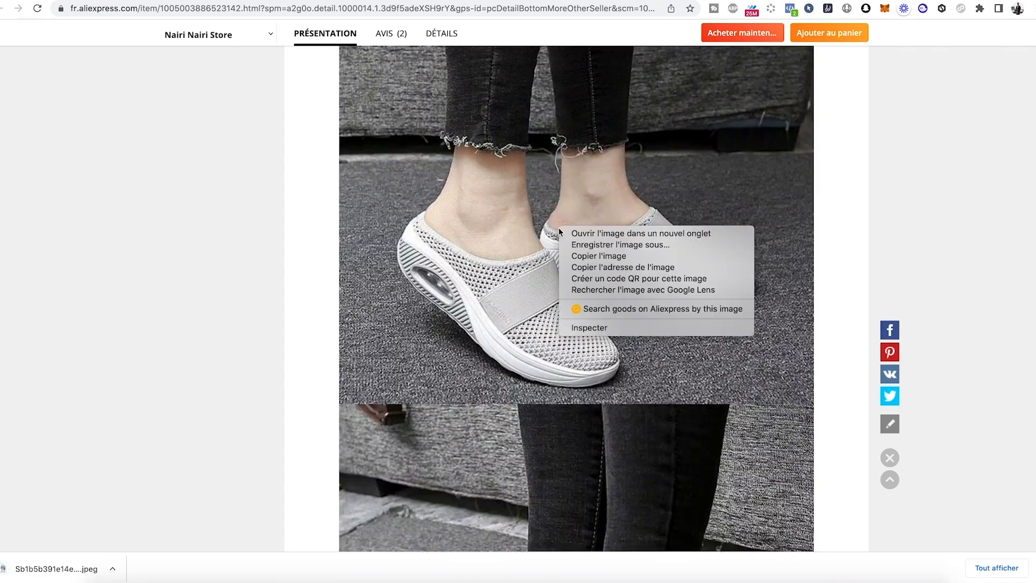
{"action": "left_click", "coordinate": [592, 246]}
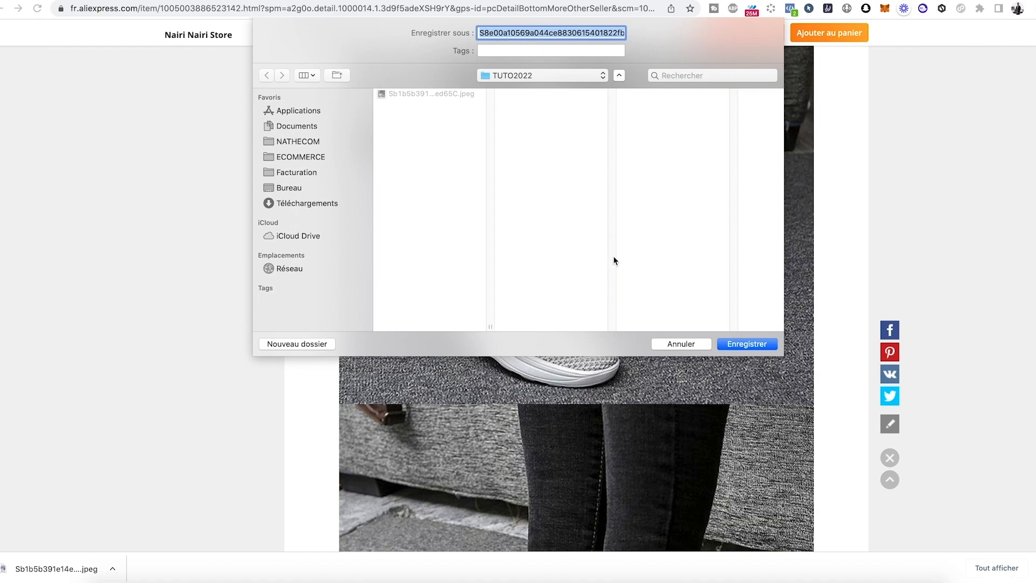
{"action": "left_click", "coordinate": [745, 344]}
Examine the remaining description photos of the Nairi Nairi Store listing for other usable product images.
{"action": "scroll", "coordinate": [506, 257], "scroll_direction": "down", "scroll_amount": 15}
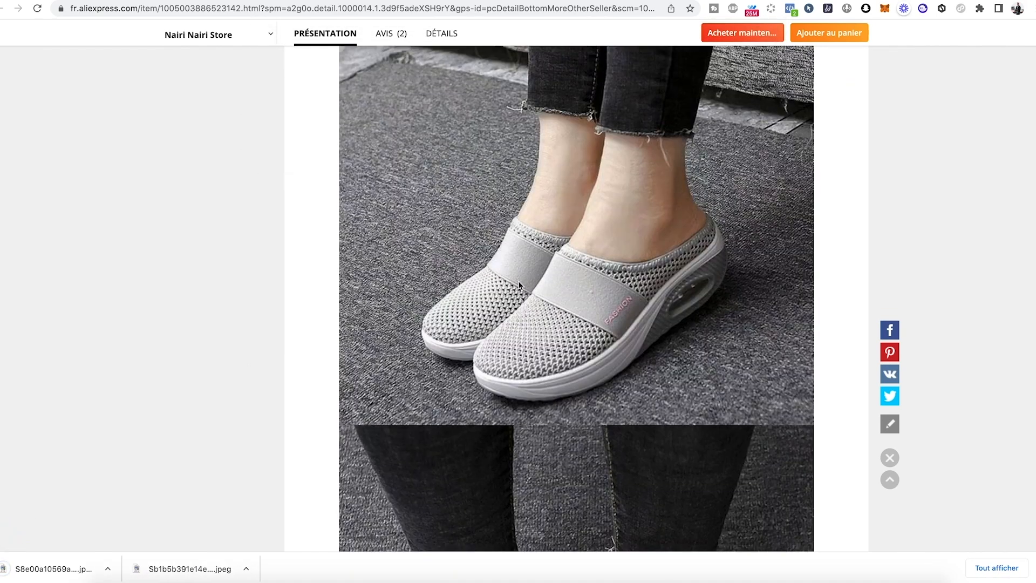
{"action": "scroll", "coordinate": [506, 257], "scroll_direction": "down", "scroll_amount": 15}
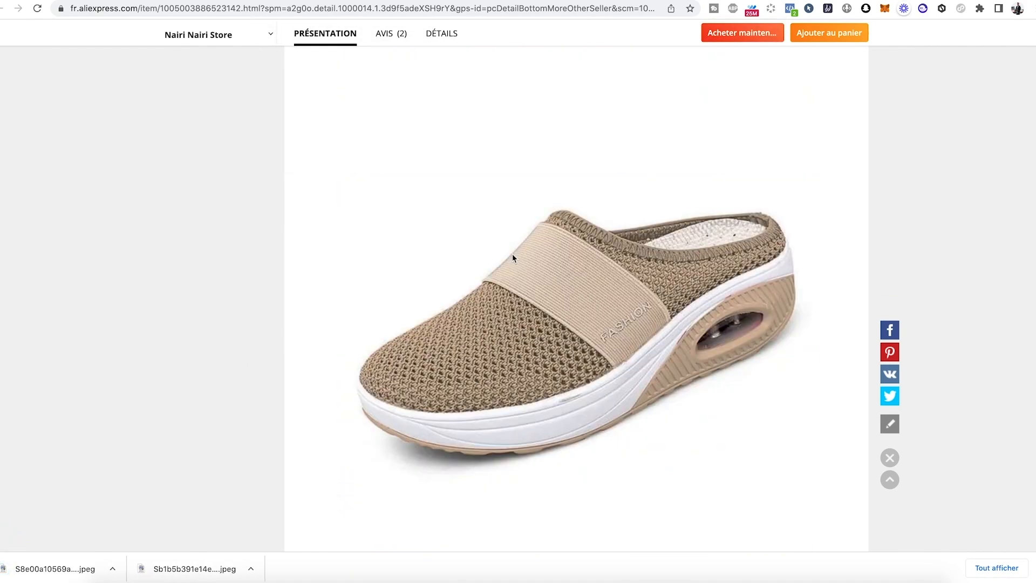
{"action": "scroll", "coordinate": [512, 259], "scroll_direction": "down", "scroll_amount": 15}
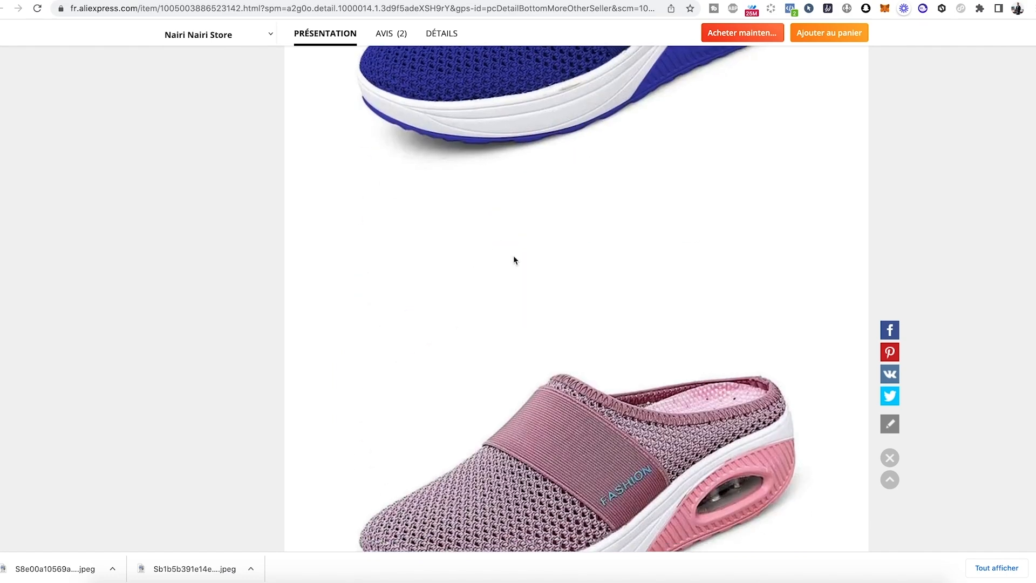
{"action": "scroll", "coordinate": [515, 260], "scroll_direction": "down", "scroll_amount": 15}
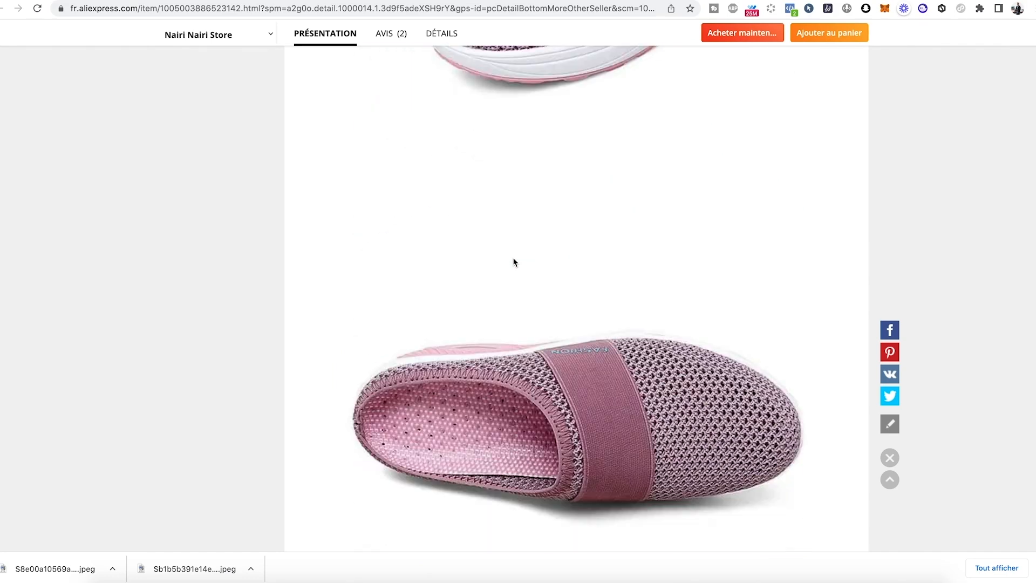
{"action": "scroll", "coordinate": [514, 258], "scroll_direction": "down", "scroll_amount": 3}
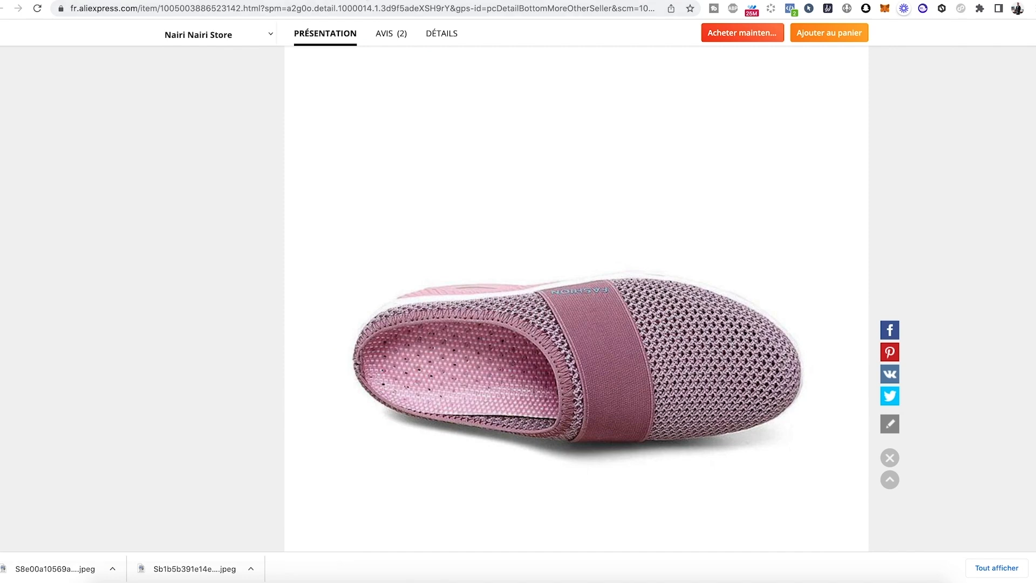
Check the ABB High Heels Store listing's images and switch to the pink shoe listing priced at 6,74 €.
{"action": "left_click", "coordinate": [402, 0]}
{"action": "scroll", "coordinate": [534, 290], "scroll_direction": "down", "scroll_amount": 20}
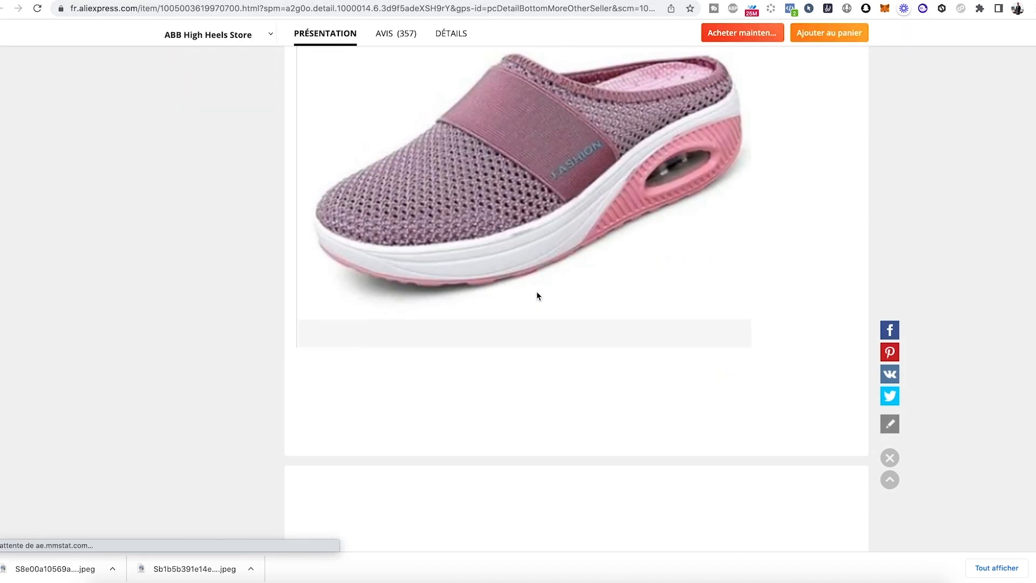
{"action": "scroll", "coordinate": [537, 295], "scroll_direction": "down", "scroll_amount": 8}
{"action": "left_click", "coordinate": [427, 0]}
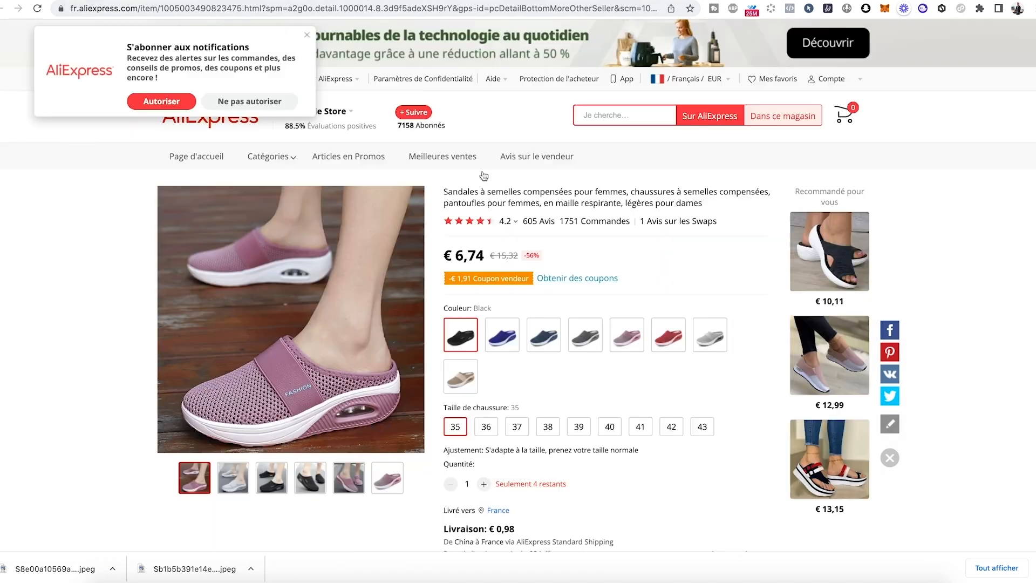
Save the description photo of the grey shoes being worn from the KUF Store listing.
{"action": "scroll", "coordinate": [583, 264], "scroll_direction": "down", "scroll_amount": 20}
{"action": "scroll", "coordinate": [583, 266], "scroll_direction": "down", "scroll_amount": 3}
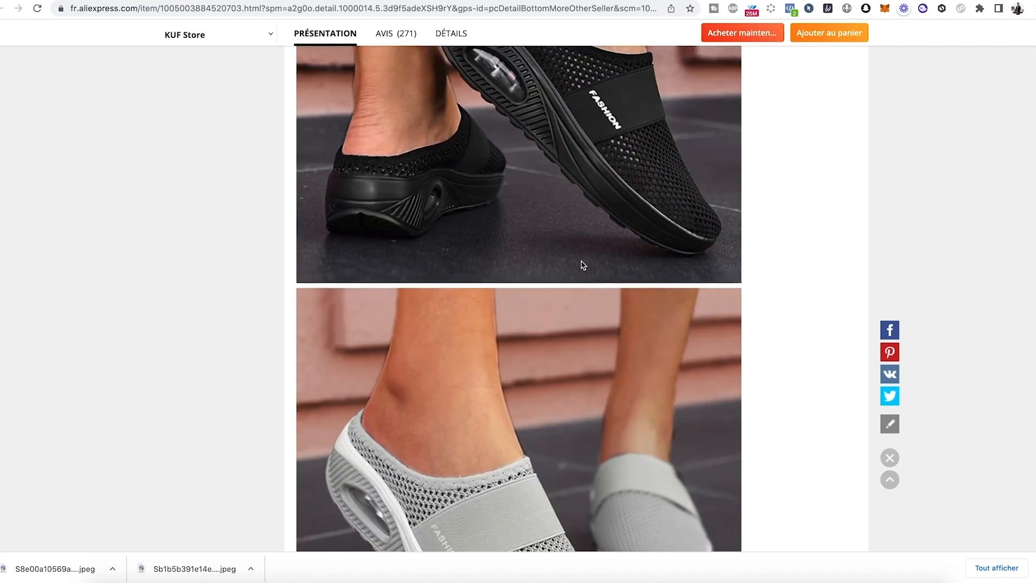
{"action": "scroll", "coordinate": [582, 265], "scroll_direction": "down", "scroll_amount": 8}
{"action": "scroll", "coordinate": [582, 264], "scroll_direction": "up", "scroll_amount": 1}
{"action": "right_click", "coordinate": [538, 227]}
{"action": "left_click", "coordinate": [567, 244]}
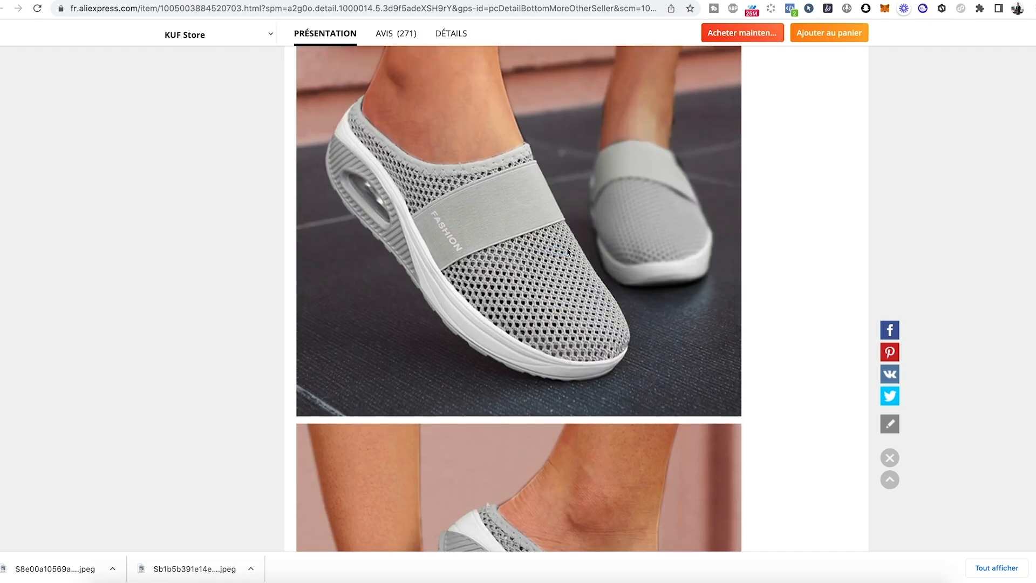
{"action": "left_click", "coordinate": [747, 344]}
Save the description photo of the navy shoes being worn from the KUF Store listing.
{"action": "scroll", "coordinate": [647, 302], "scroll_direction": "down", "scroll_amount": 1}
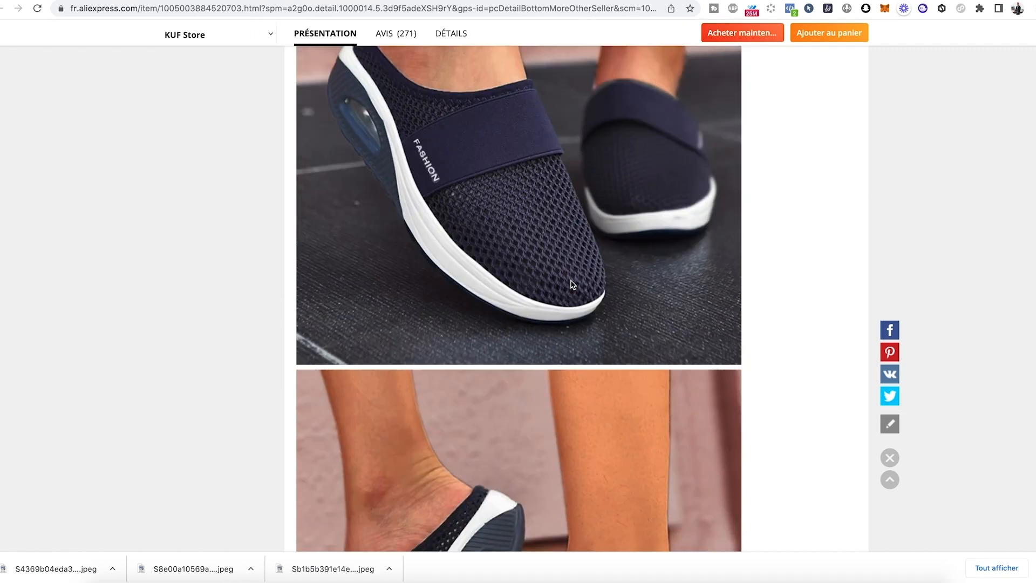
{"action": "scroll", "coordinate": [581, 259], "scroll_direction": "up", "scroll_amount": 1}
{"action": "right_click", "coordinate": [552, 238]}
{"action": "left_click", "coordinate": [581, 262]}
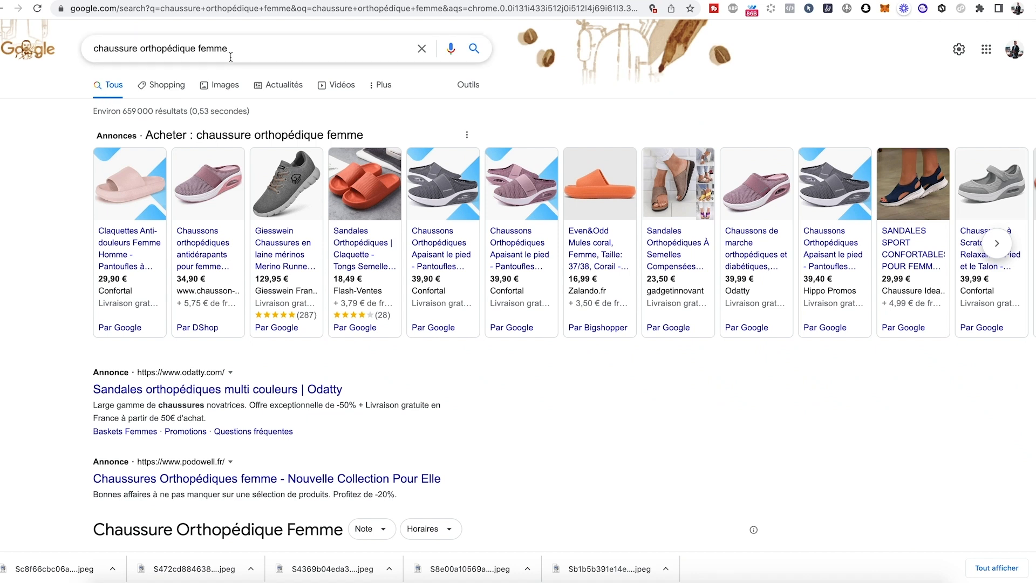
Open Odatty's 39,99 € orthopaedic walking slippers from the Google shopping ads and examine the description text, feature images and animation.
{"action": "mouse_move", "coordinate": [513, 294]}
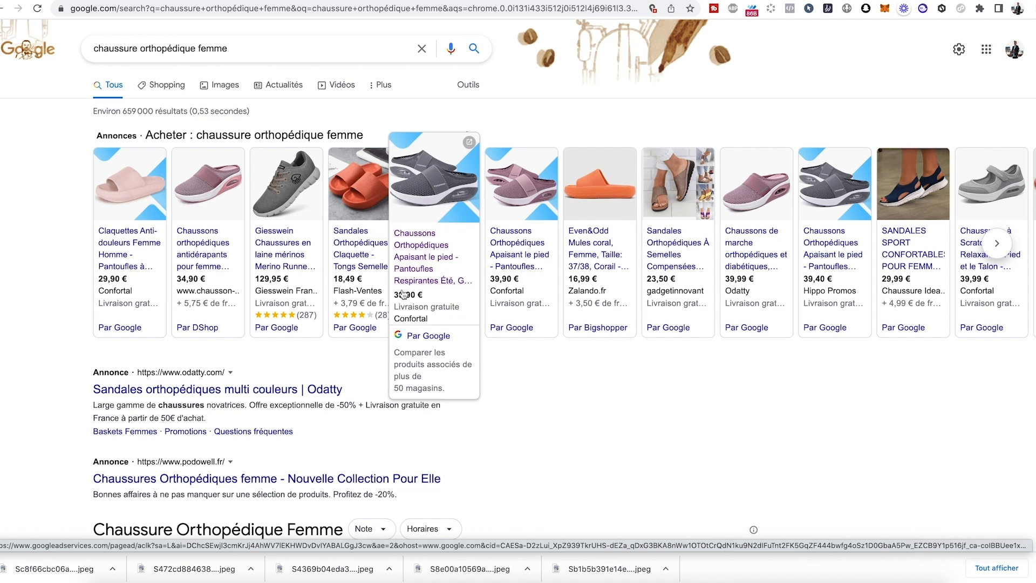
{"action": "left_click", "coordinate": [417, 260]}
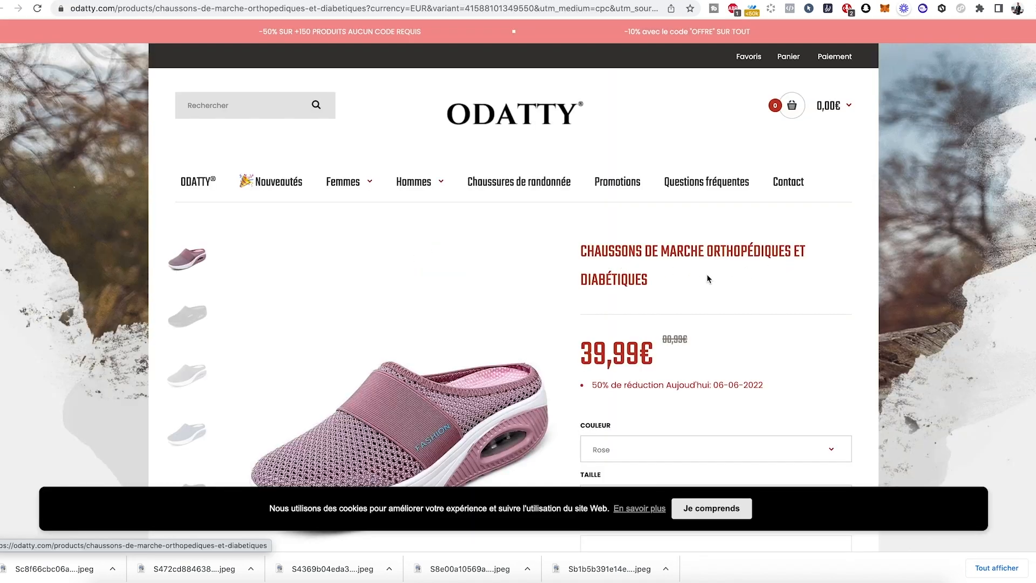
{"action": "scroll", "coordinate": [626, 291], "scroll_direction": "down", "scroll_amount": 5}
{"action": "scroll", "coordinate": [622, 264], "scroll_direction": "up", "scroll_amount": 3}
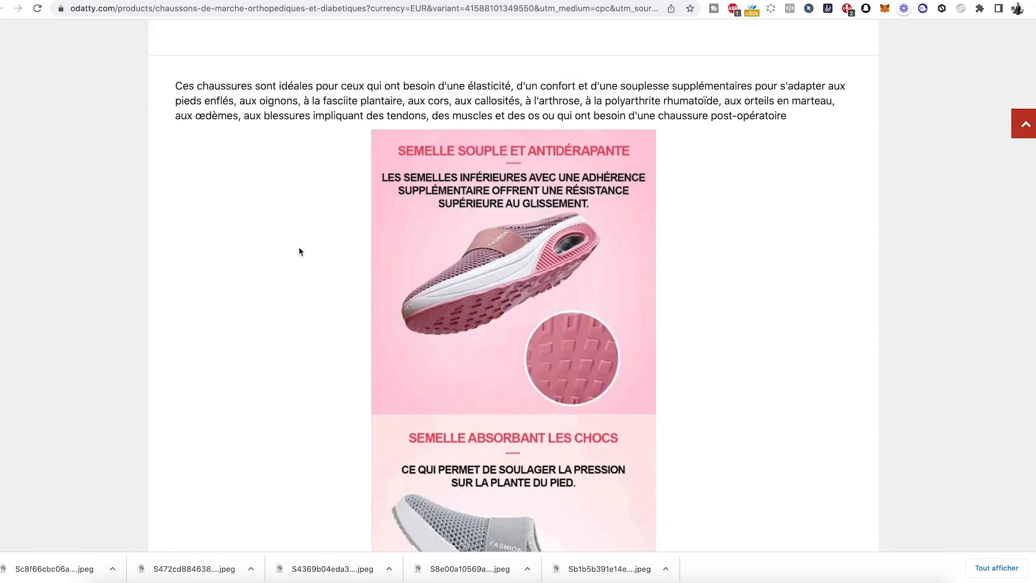
{"action": "scroll", "coordinate": [299, 247], "scroll_direction": "down", "scroll_amount": 8}
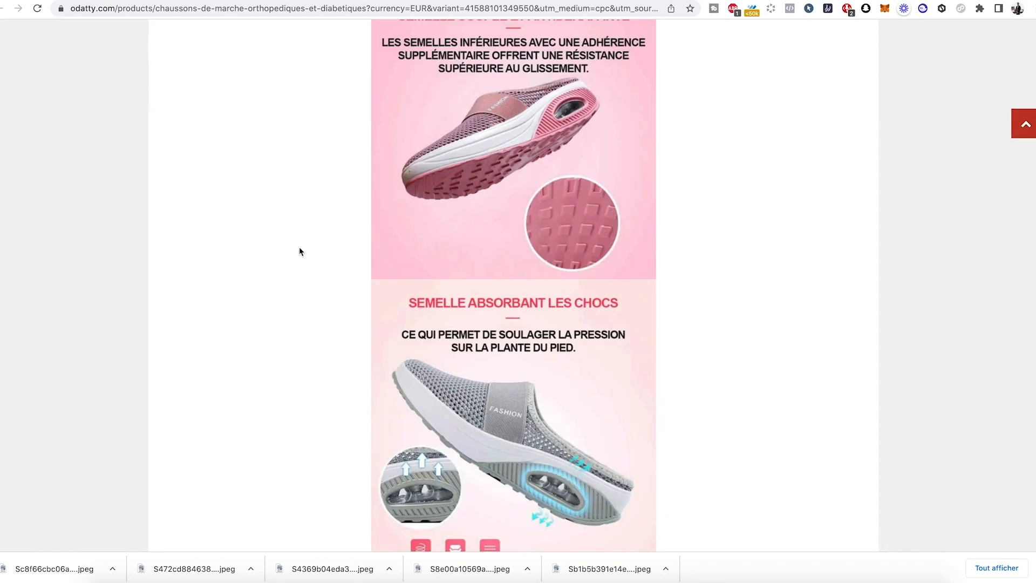
{"action": "scroll", "coordinate": [513, 240], "scroll_direction": "down", "scroll_amount": 3}
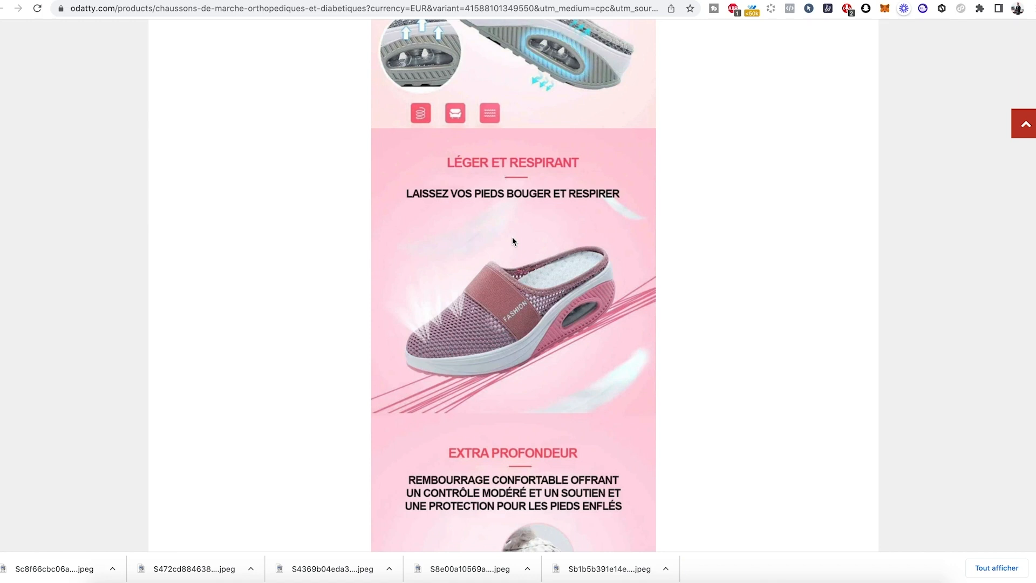
{"action": "scroll", "coordinate": [513, 238], "scroll_direction": "down", "scroll_amount": 5}
{"action": "scroll", "coordinate": [506, 259], "scroll_direction": "down", "scroll_amount": 3}
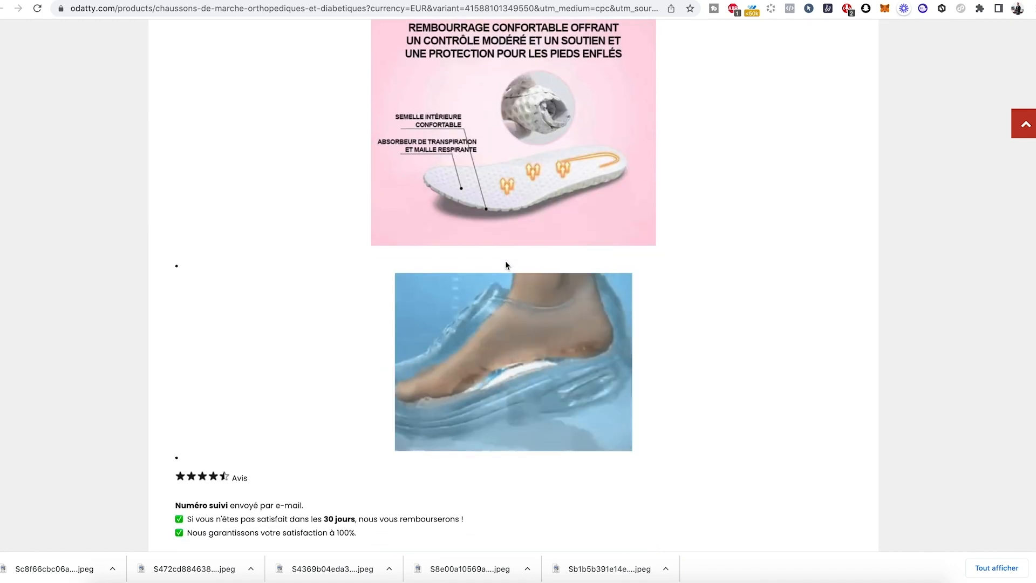
{"action": "scroll", "coordinate": [508, 261], "scroll_direction": "up", "scroll_amount": 3}
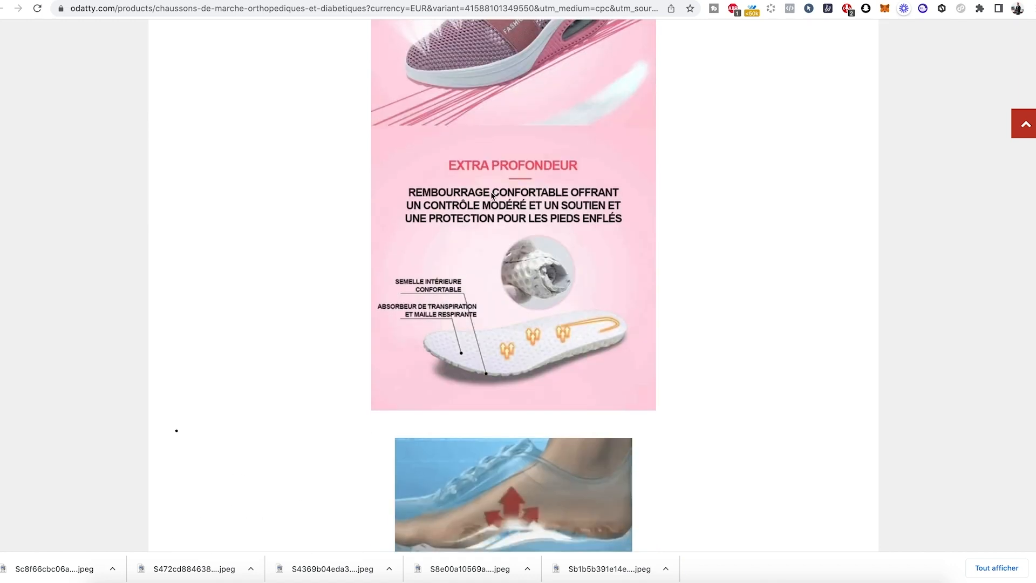
{"action": "scroll", "coordinate": [512, 240], "scroll_direction": "down", "scroll_amount": 2}
{"action": "scroll", "coordinate": [519, 351], "scroll_direction": "down", "scroll_amount": 1}
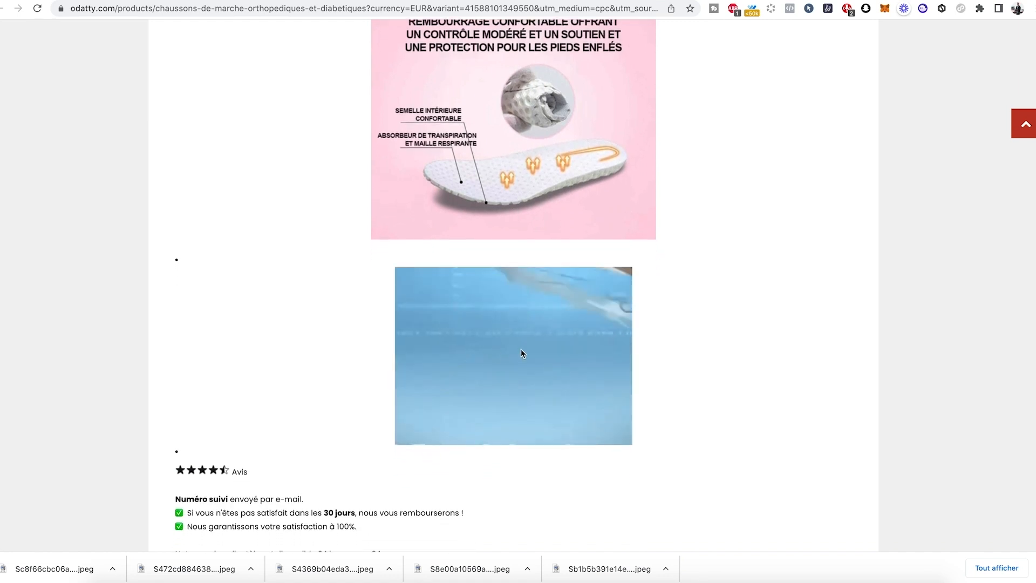
{"action": "scroll", "coordinate": [516, 352], "scroll_direction": "down", "scroll_amount": 1}
{"action": "scroll", "coordinate": [524, 349], "scroll_direction": "down", "scroll_amount": 3}
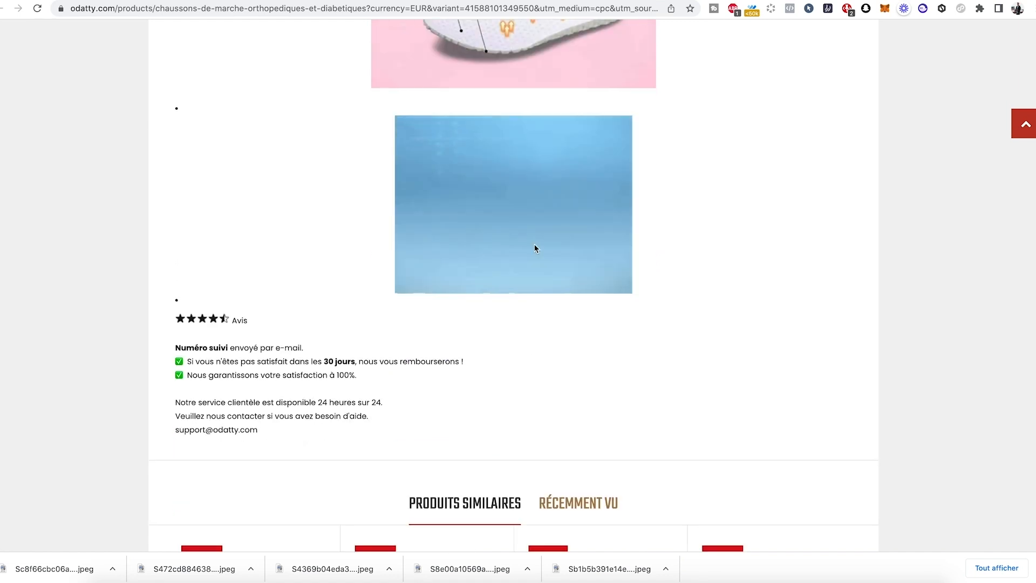
Browse the Odatty product gallery through to the photos of the shoes being worn.
{"action": "scroll", "coordinate": [502, 211], "scroll_direction": "up", "scroll_amount": 20}
{"action": "scroll", "coordinate": [189, 286], "scroll_direction": "down", "scroll_amount": 7}
{"action": "scroll", "coordinate": [287, 296], "scroll_direction": "up", "scroll_amount": 10}
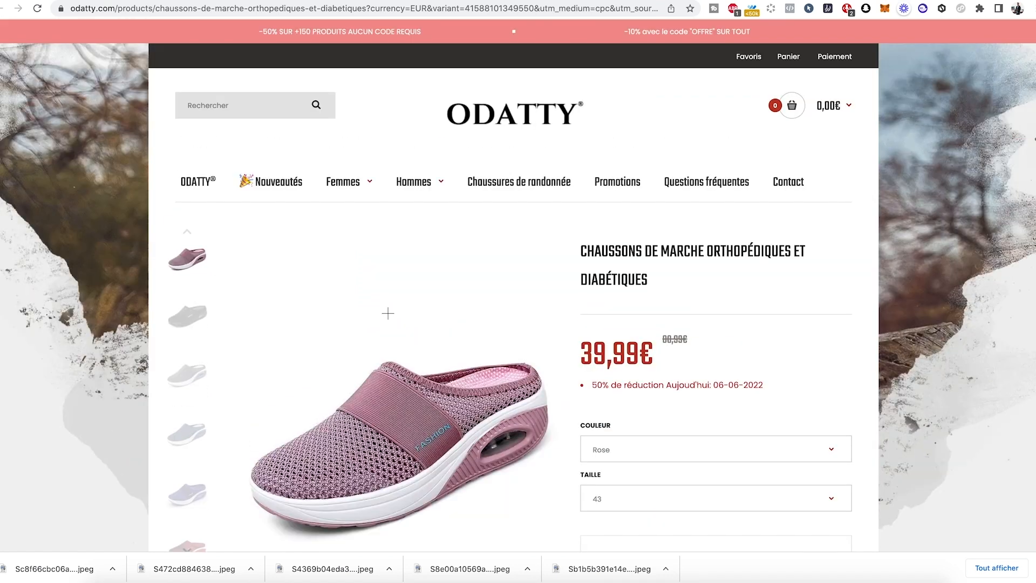
{"action": "left_click", "coordinate": [546, 399]}
{"action": "left_click", "coordinate": [546, 398]}
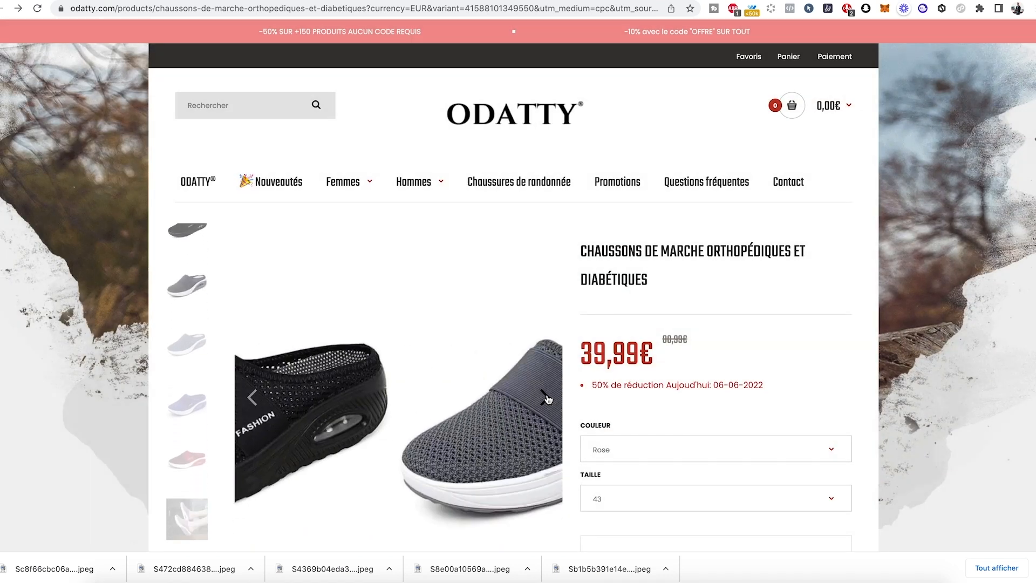
{"action": "left_click", "coordinate": [546, 398]}
{"action": "left_click", "coordinate": [190, 434]}
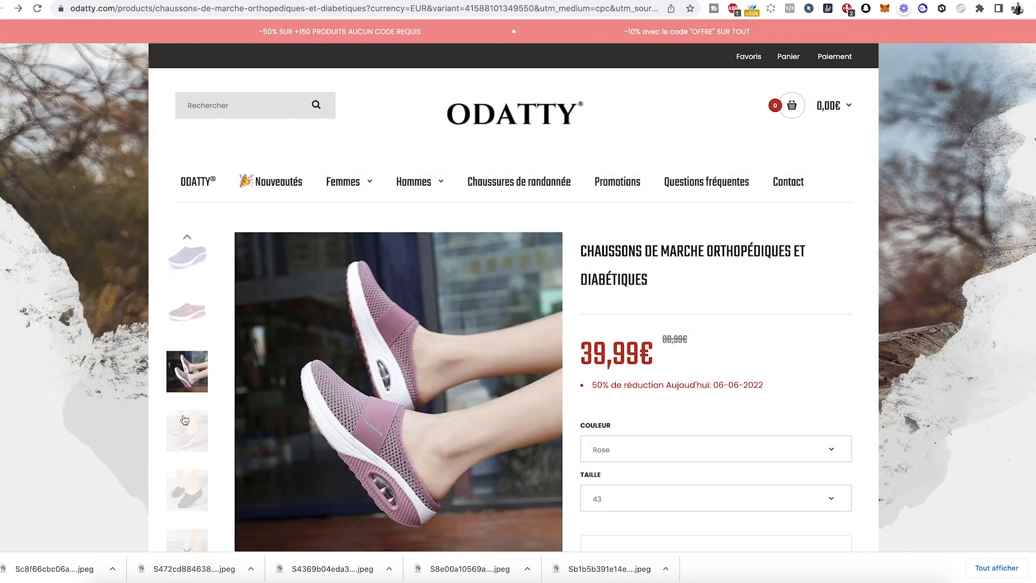
{"action": "scroll", "coordinate": [189, 378], "scroll_direction": "down", "scroll_amount": 2}
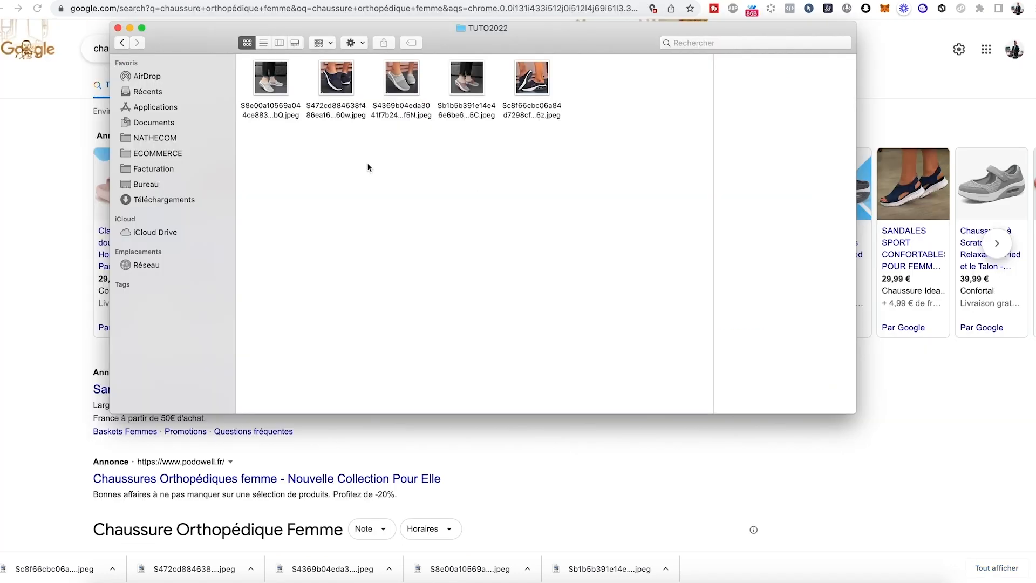
Review the five saved shoe photos one by one in the TUTO2022 folder.
{"action": "key", "text": "Right"}
{"action": "key", "text": "Right"}
{"action": "key", "text": "Right"}
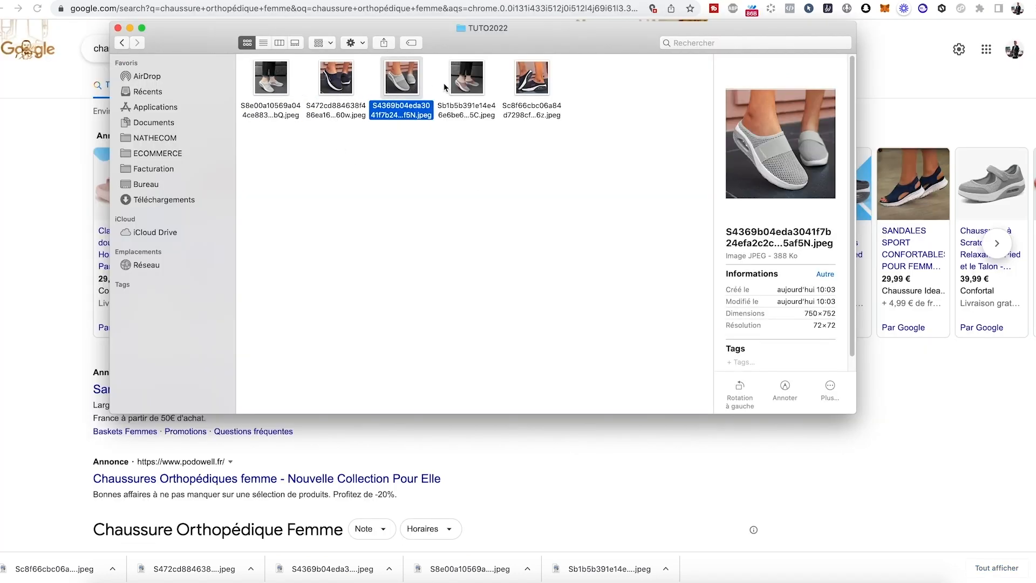
{"action": "left_click", "coordinate": [466, 81]}
{"action": "left_click", "coordinate": [534, 86]}
{"action": "left_click", "coordinate": [455, 86]}
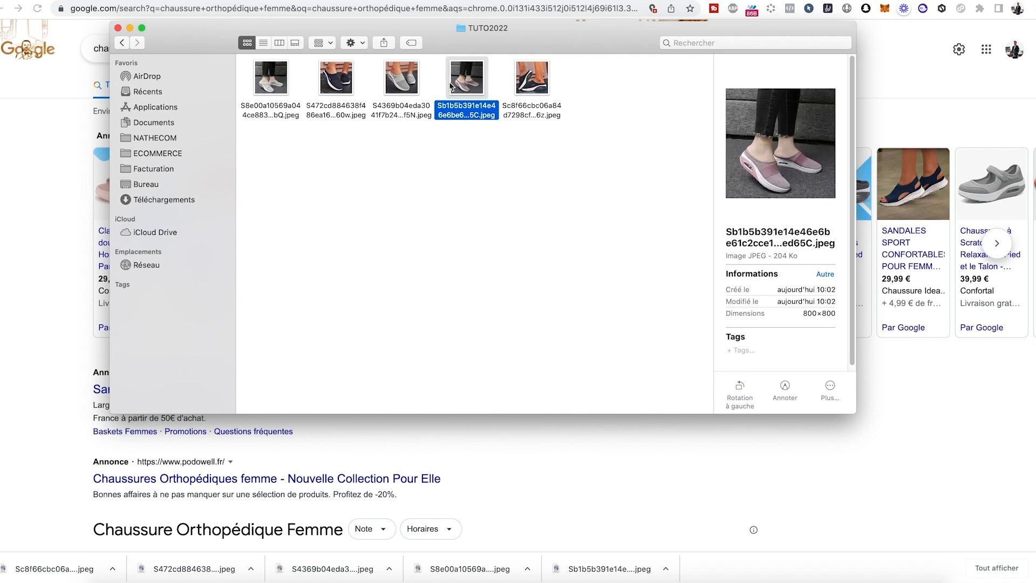
{"action": "left_click", "coordinate": [402, 91]}
{"action": "left_click", "coordinate": [351, 91]}
{"action": "left_click", "coordinate": [273, 87]}
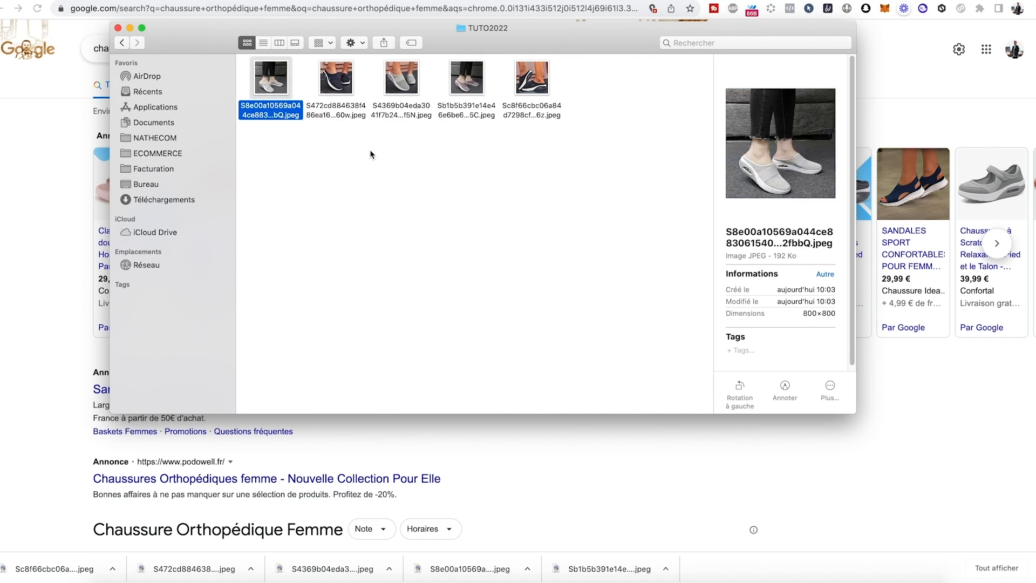
{"action": "left_click", "coordinate": [464, 208]}
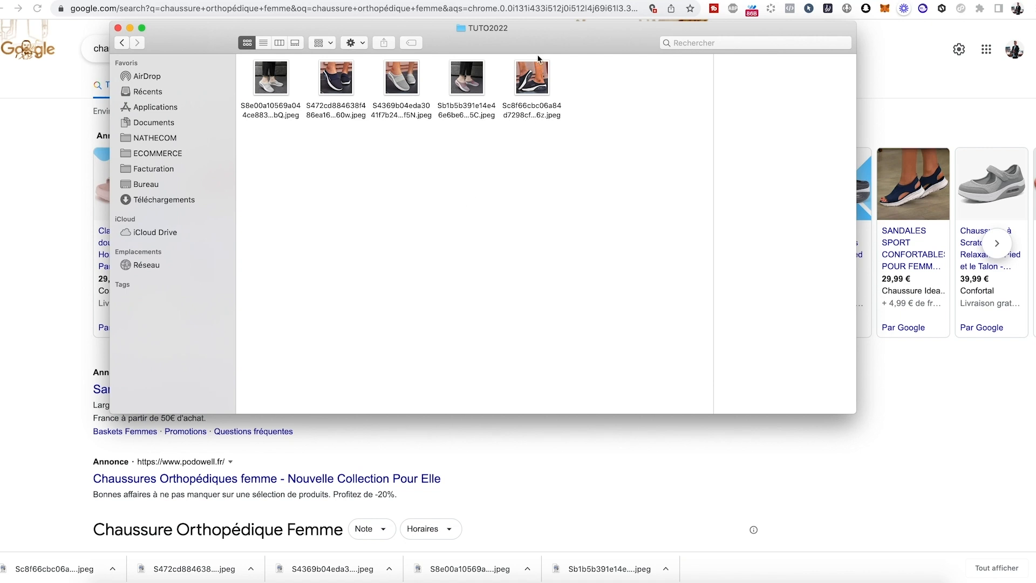
{"action": "left_click_drag", "start_coordinate": [537, 32], "coordinate": [573, 83]}
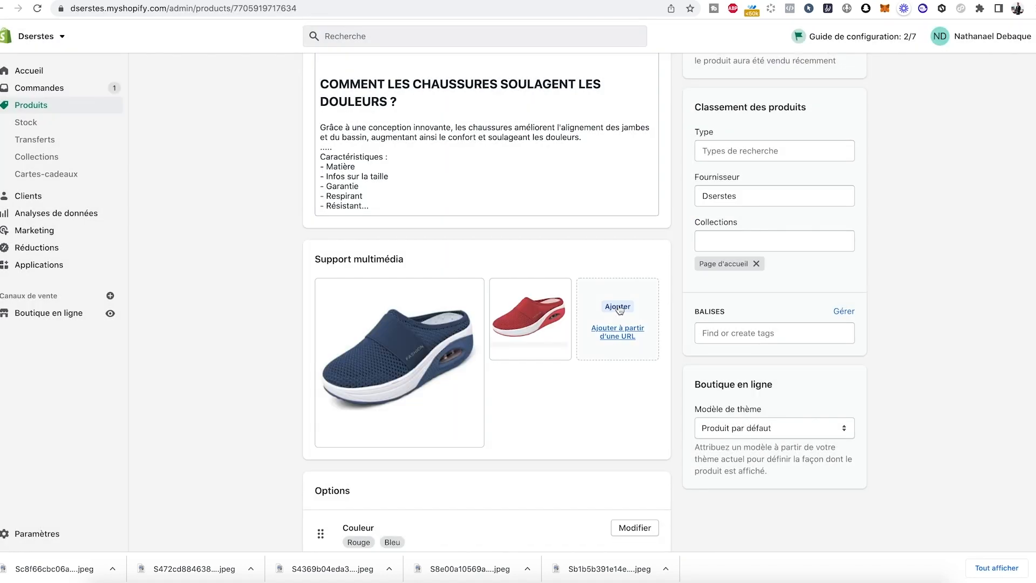
Upload the five TUTO2022 photos to the Shopify product's media and move the worn navy shoes photo directly after the red shoe.
{"action": "left_click", "coordinate": [620, 309]}
{"action": "left_click_drag", "start_coordinate": [180, 134], "coordinate": [490, 55]}
{"action": "left_click", "coordinate": [971, 420]}
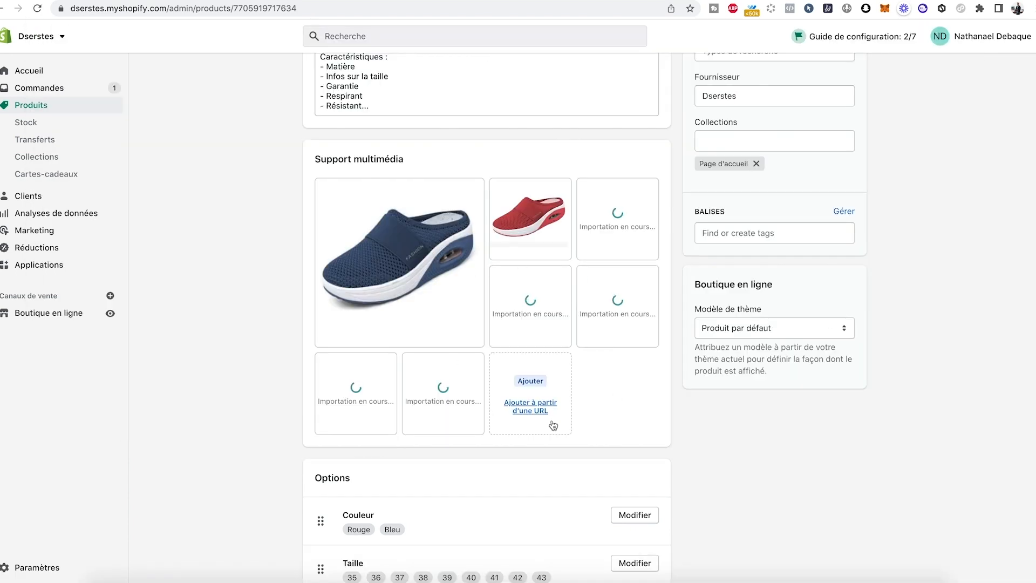
{"action": "left_click_drag", "start_coordinate": [540, 329], "coordinate": [620, 227]}
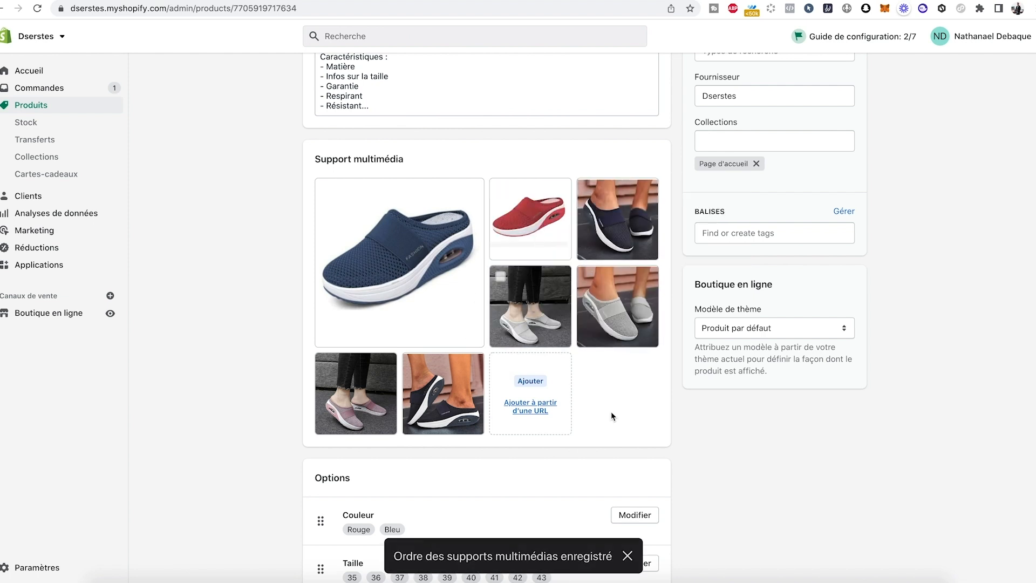
Review the product page's title, description, media, options and variants from top to bottom.
{"action": "scroll", "coordinate": [699, 393], "scroll_direction": "up", "scroll_amount": 3}
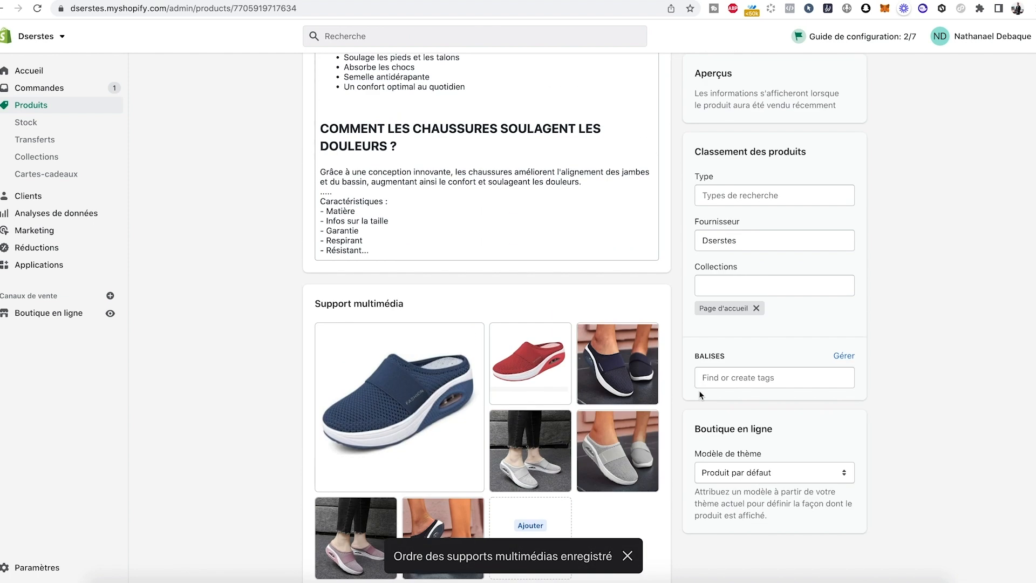
{"action": "scroll", "coordinate": [699, 390], "scroll_direction": "down", "scroll_amount": 3}
{"action": "scroll", "coordinate": [389, 332], "scroll_direction": "down", "scroll_amount": 3}
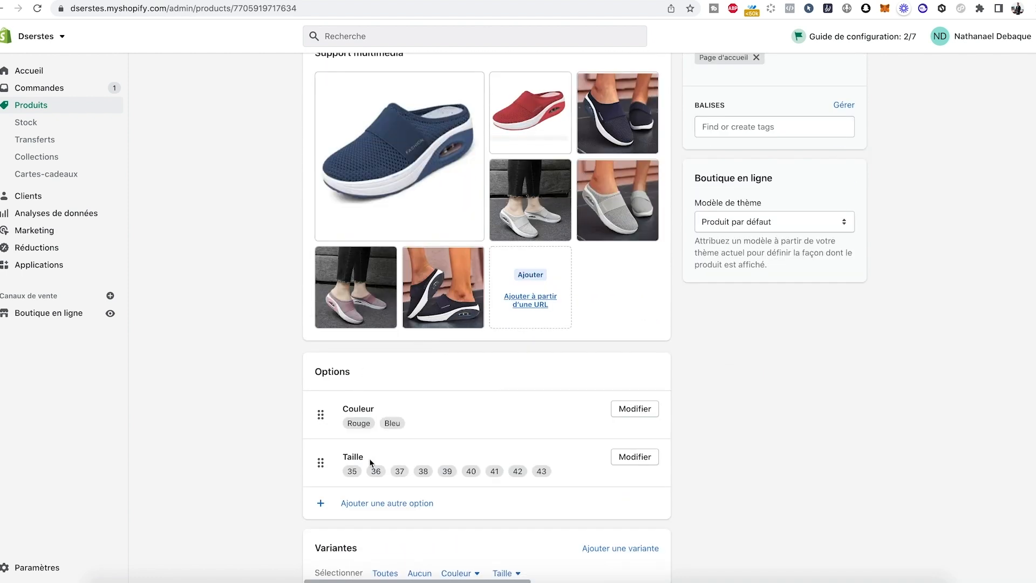
{"action": "scroll", "coordinate": [458, 429], "scroll_direction": "up", "scroll_amount": 2}
{"action": "scroll", "coordinate": [634, 316], "scroll_direction": "down", "scroll_amount": 3}
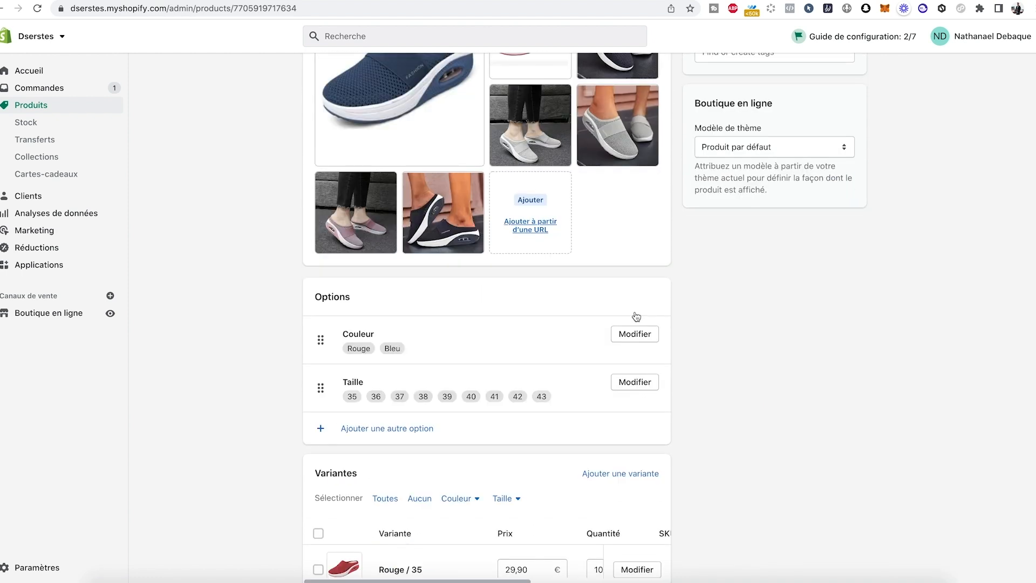
{"action": "scroll", "coordinate": [647, 328], "scroll_direction": "up", "scroll_amount": 4}
{"action": "scroll", "coordinate": [604, 287], "scroll_direction": "up", "scroll_amount": 5}
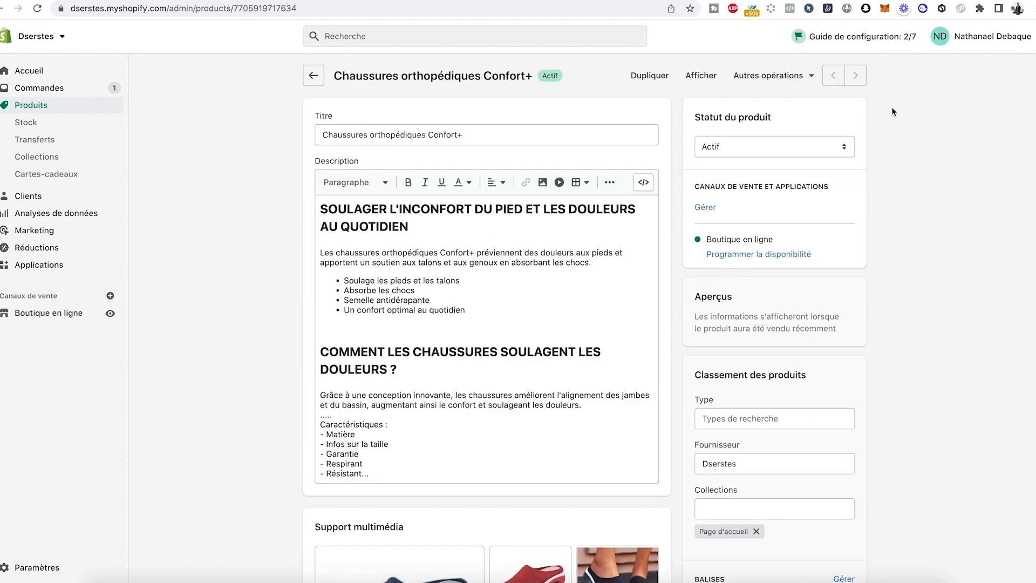
{"action": "scroll", "coordinate": [519, 480], "scroll_direction": "down", "scroll_amount": 4}
{"action": "scroll", "coordinate": [652, 430], "scroll_direction": "up", "scroll_amount": 4}
{"action": "scroll", "coordinate": [875, 178], "scroll_direction": "down", "scroll_amount": 15}
{"action": "scroll", "coordinate": [875, 178], "scroll_direction": "up", "scroll_amount": 15}
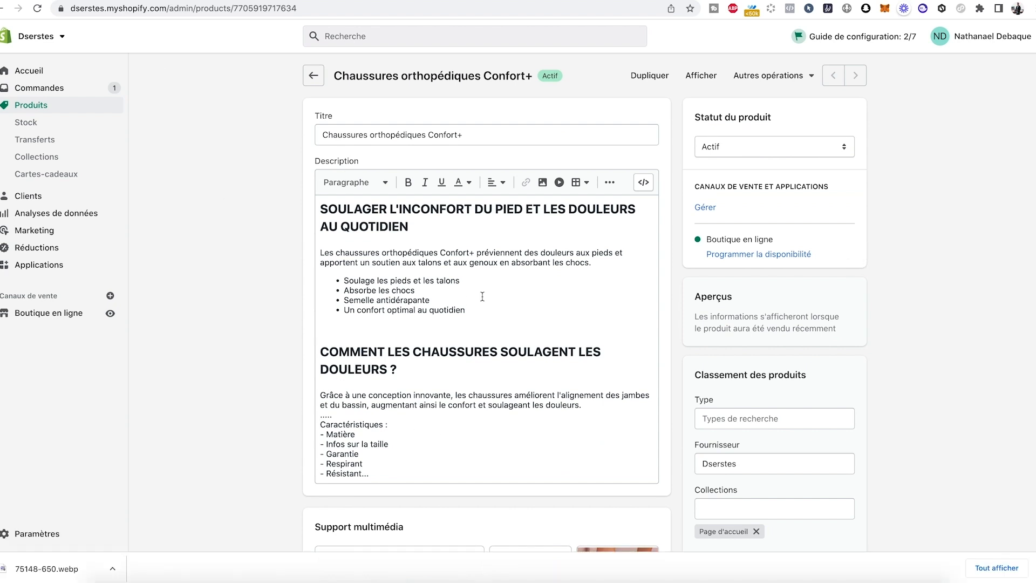
Upload the wireframe foot and sole illustration and insert it on the empty line below the description's bullet list.
{"action": "scroll", "coordinate": [483, 296], "scroll_direction": "down", "scroll_amount": 1}
{"action": "left_click", "coordinate": [359, 270]}
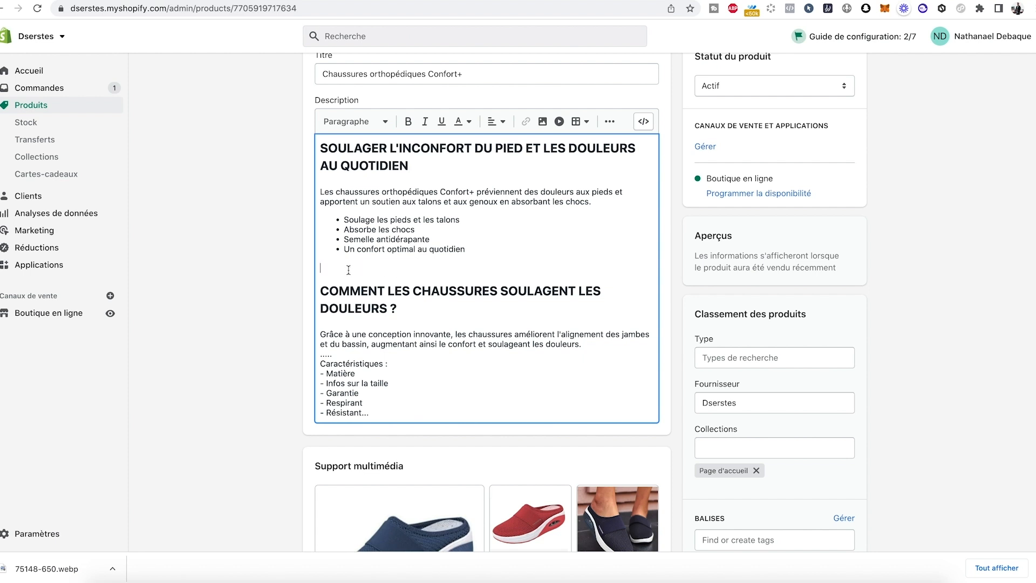
{"action": "left_click", "coordinate": [543, 121]}
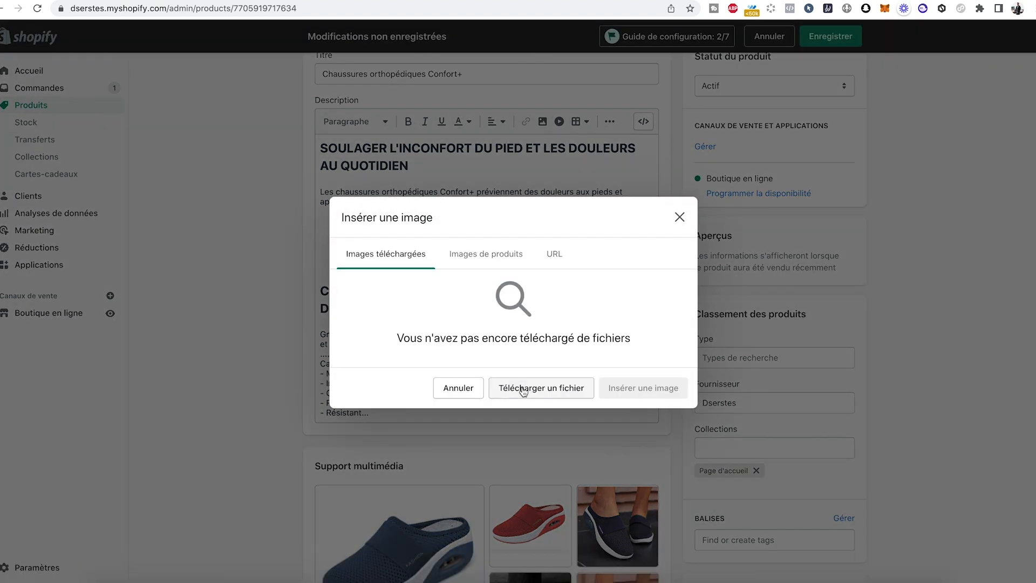
{"action": "left_click", "coordinate": [523, 389]}
{"action": "double_click", "coordinate": [199, 81]}
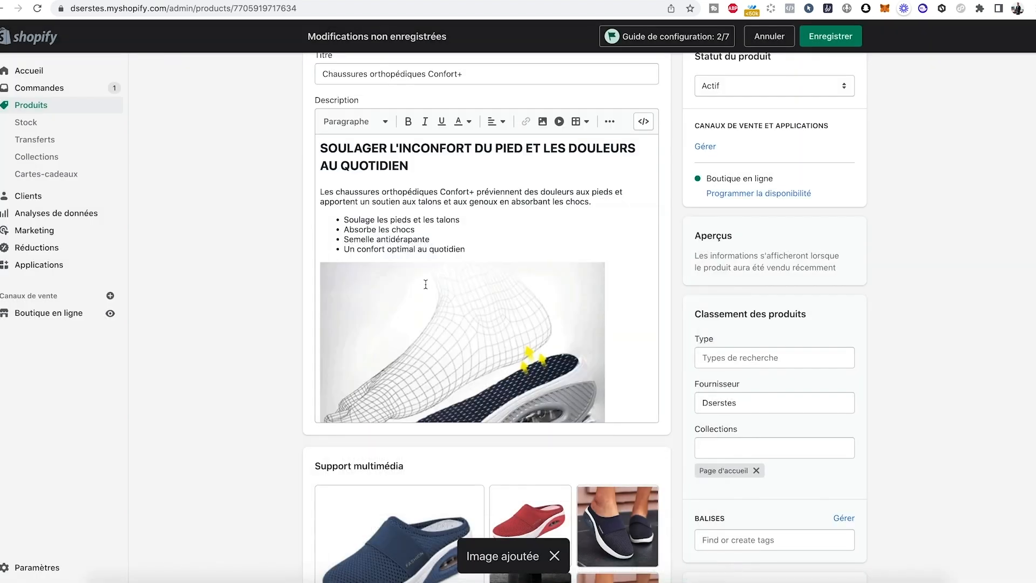
Save the product and check the inserted illustration within the description.
{"action": "scroll", "coordinate": [436, 303], "scroll_direction": "down", "scroll_amount": 4}
{"action": "scroll", "coordinate": [435, 303], "scroll_direction": "up", "scroll_amount": 4}
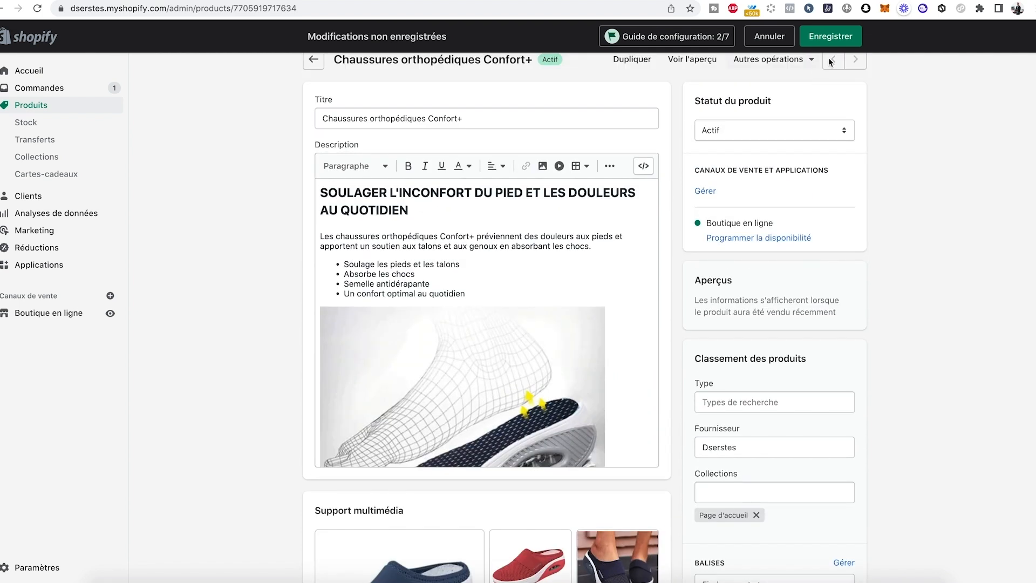
{"action": "left_click", "coordinate": [831, 37]}
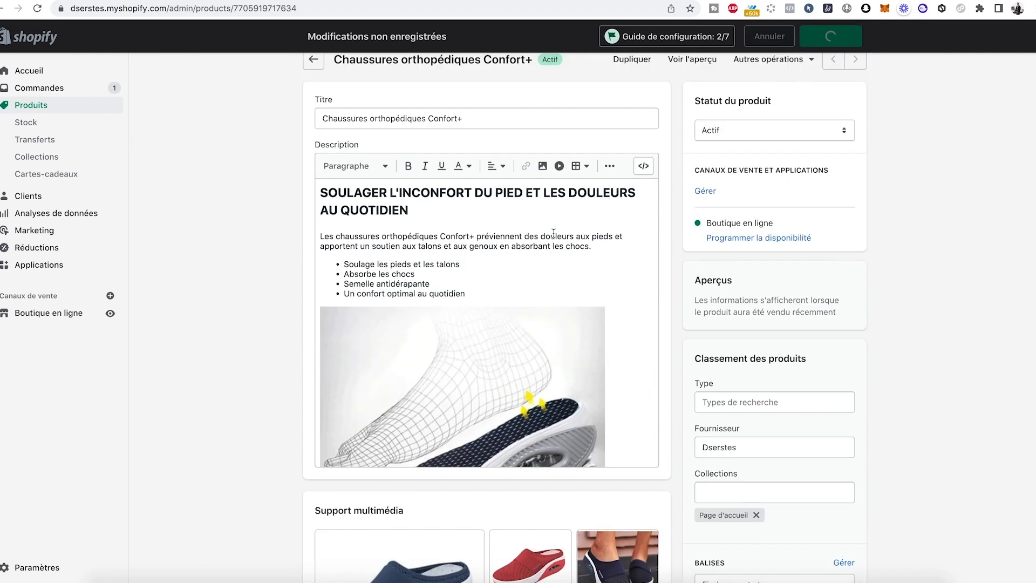
{"action": "scroll", "coordinate": [476, 310], "scroll_direction": "down", "scroll_amount": 2}
{"action": "double_click", "coordinate": [609, 292]}
{"action": "scroll", "coordinate": [610, 292], "scroll_direction": "down", "scroll_amount": 2}
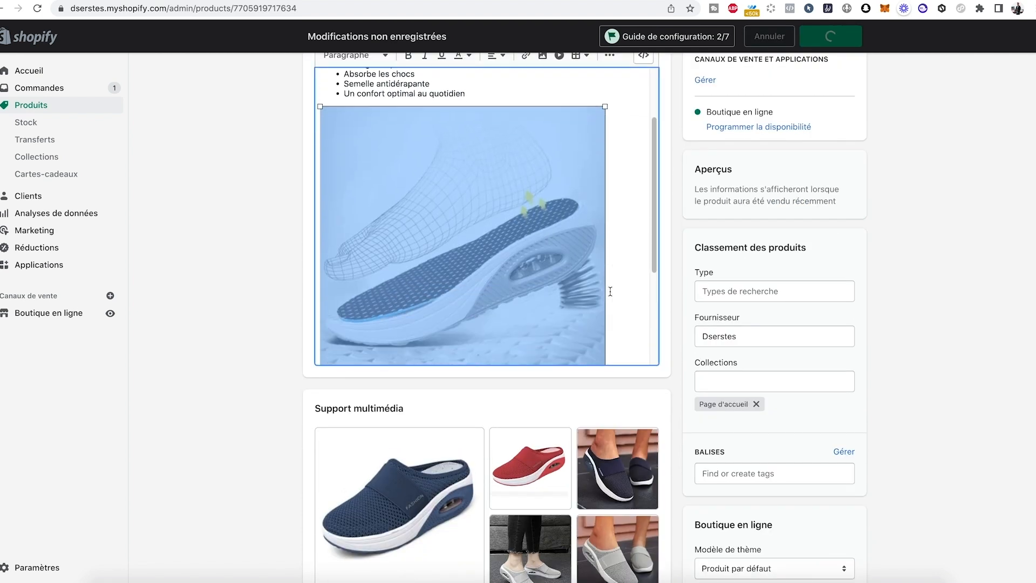
{"action": "left_click", "coordinate": [610, 292]}
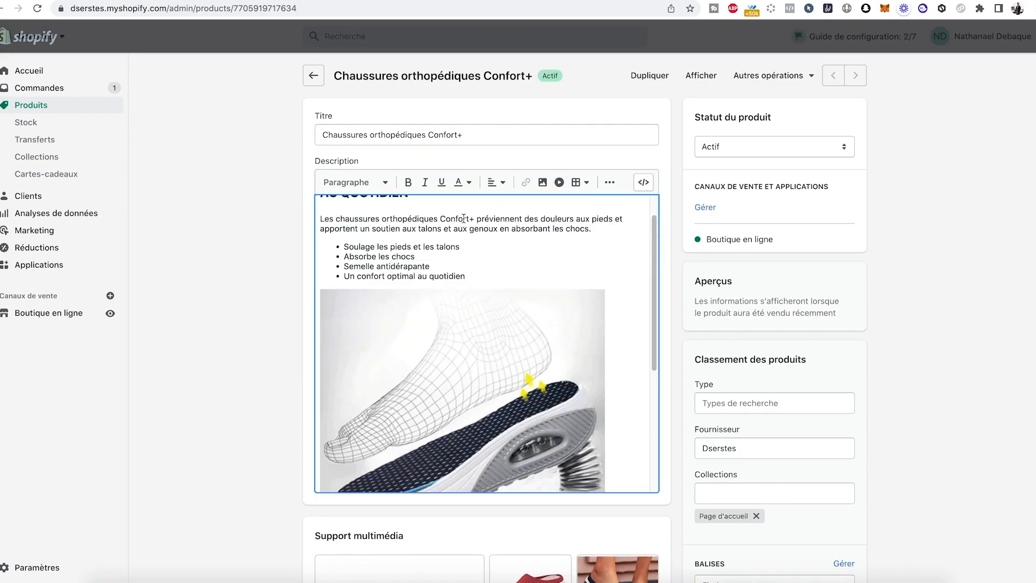
{"action": "scroll", "coordinate": [826, 226], "scroll_direction": "down", "scroll_amount": 1}
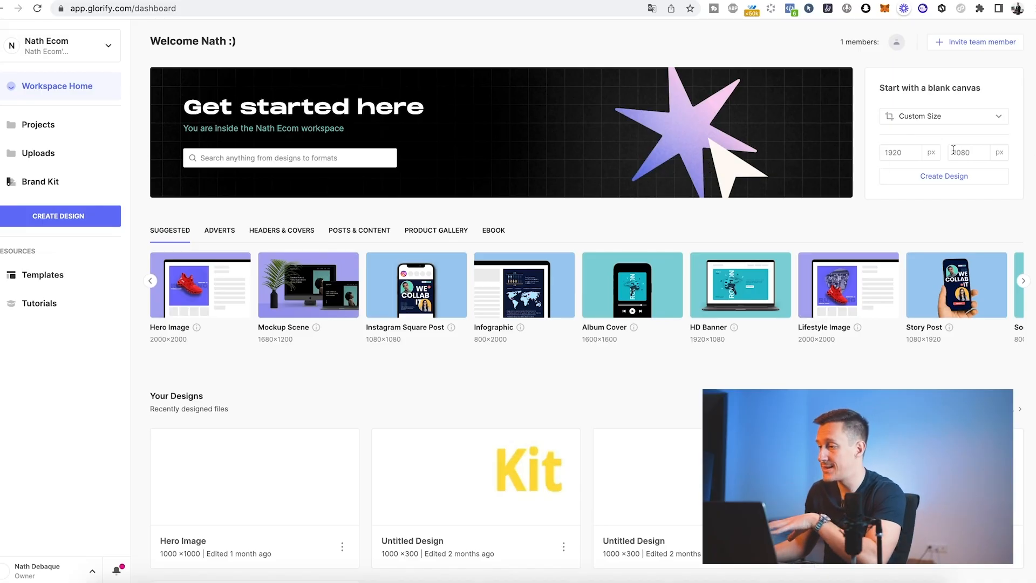
Switch to Glorify and create a blank custom-size design of 1000 × 1000 px.
{"action": "left_click", "coordinate": [907, 154]}
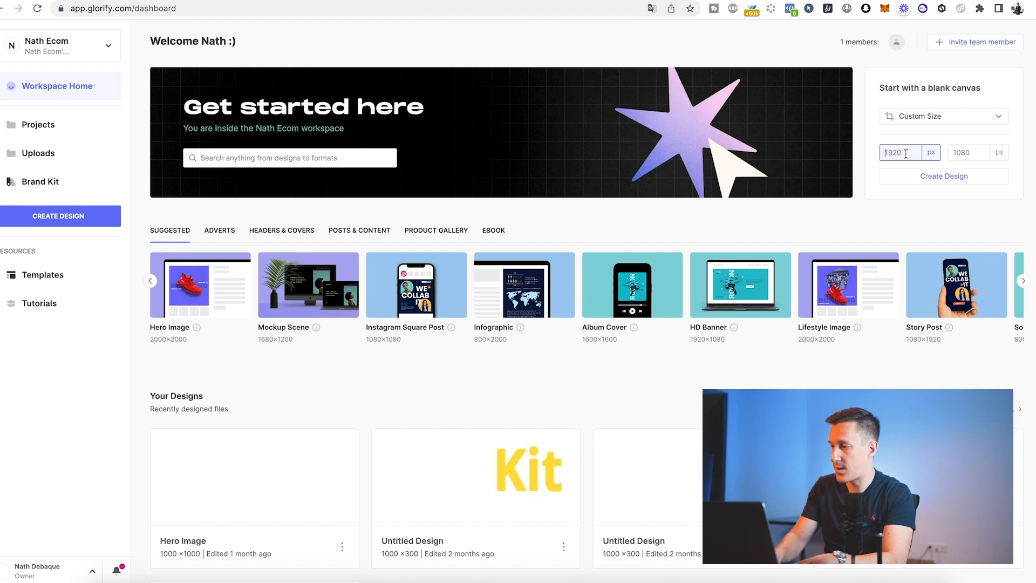
{"action": "key", "text": "BackSpace"}
{"action": "key", "text": "BackSpace"}
{"action": "key", "text": "BackSpace"}
{"action": "key", "text": "BackSpace"}
{"action": "type", "text": "1000"}
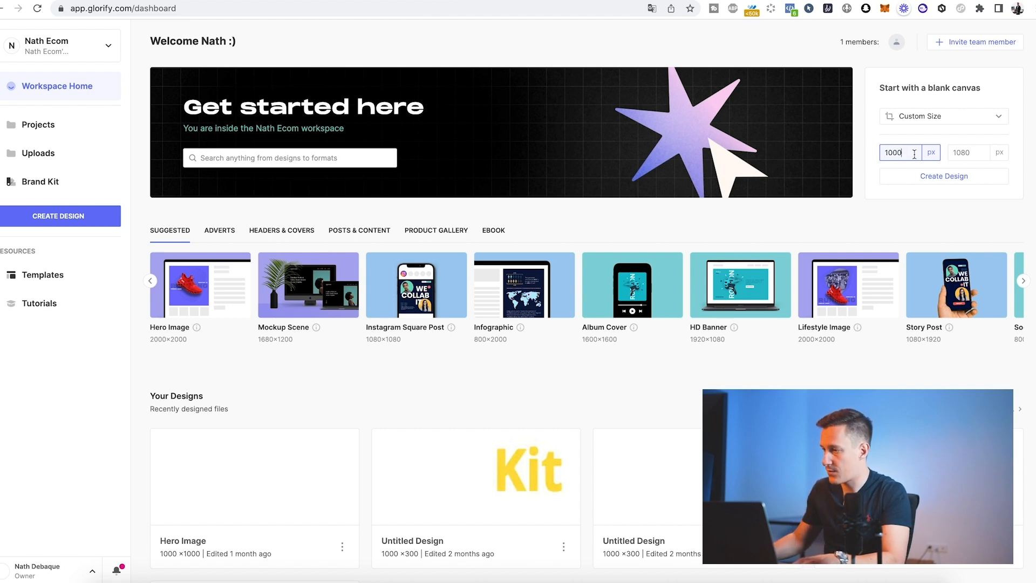
{"action": "key", "text": "Tab"}
{"action": "type", "text": "1000"}
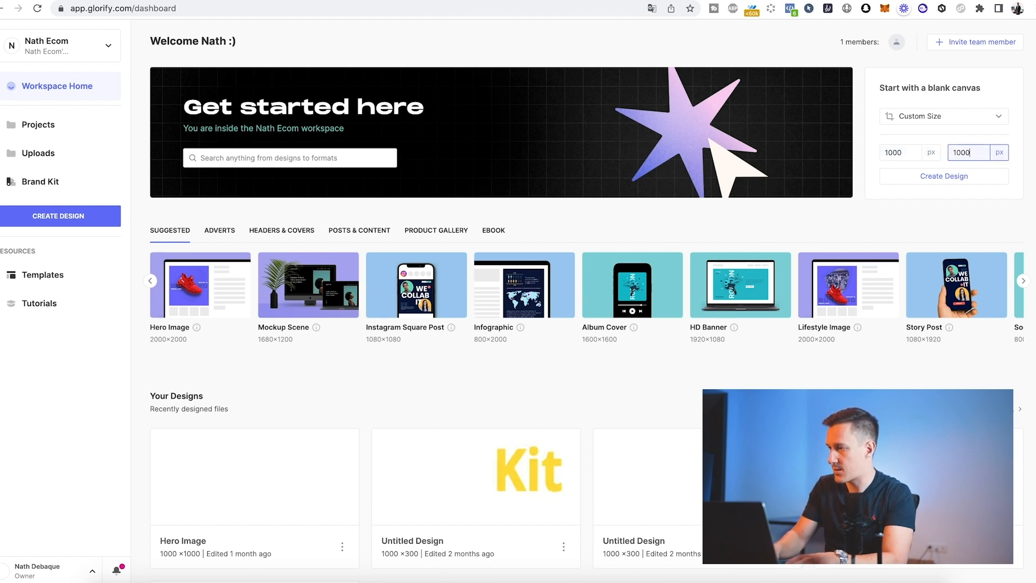
{"action": "left_click", "coordinate": [960, 177]}
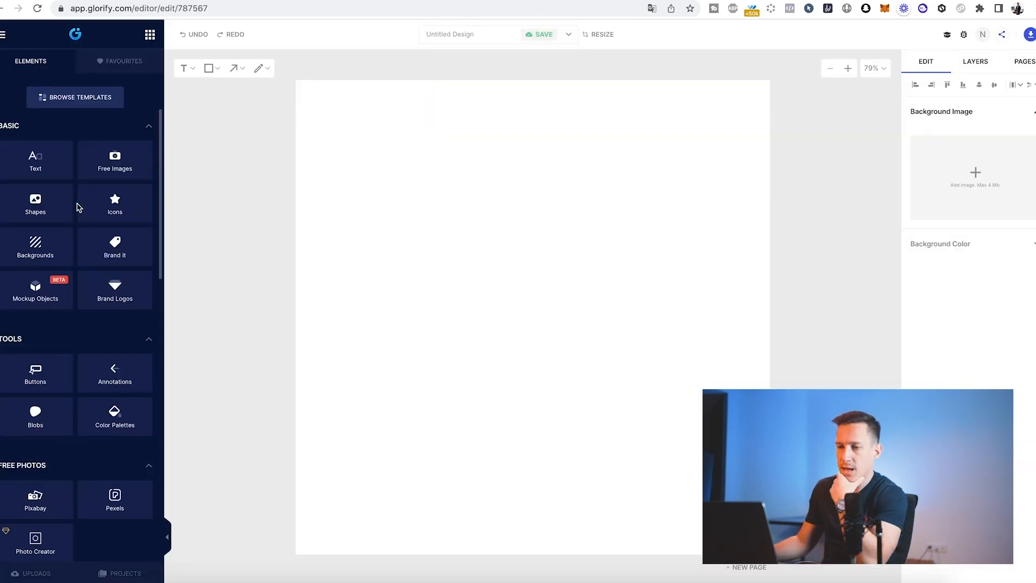
Browse the Headers text compositions and add the HEALTHINESS composition with the cross icon to the canvas.
{"action": "scroll", "coordinate": [76, 291], "scroll_direction": "down", "scroll_amount": 1}
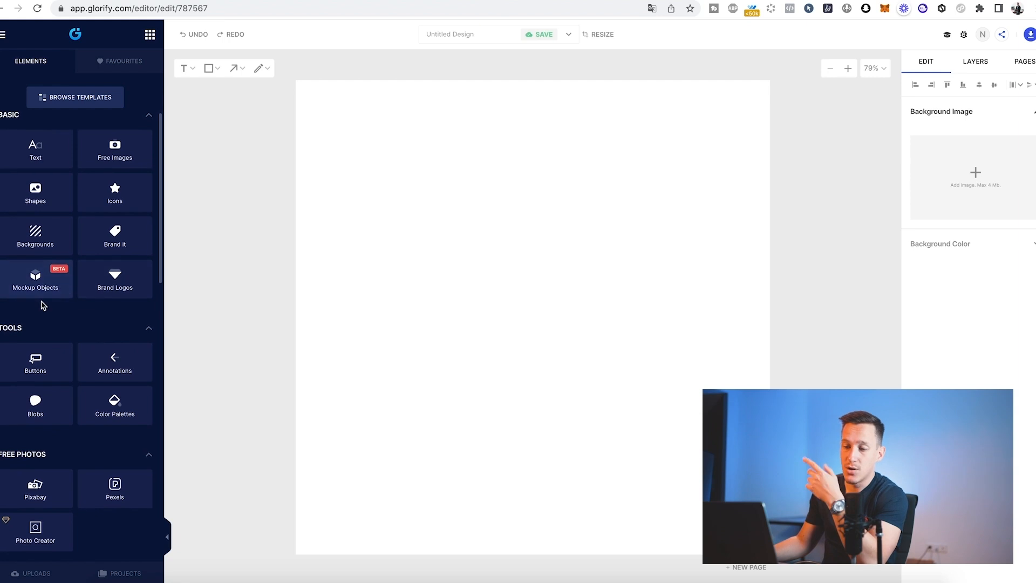
{"action": "scroll", "coordinate": [54, 310], "scroll_direction": "down", "scroll_amount": 3}
{"action": "scroll", "coordinate": [72, 317], "scroll_direction": "up", "scroll_amount": 4}
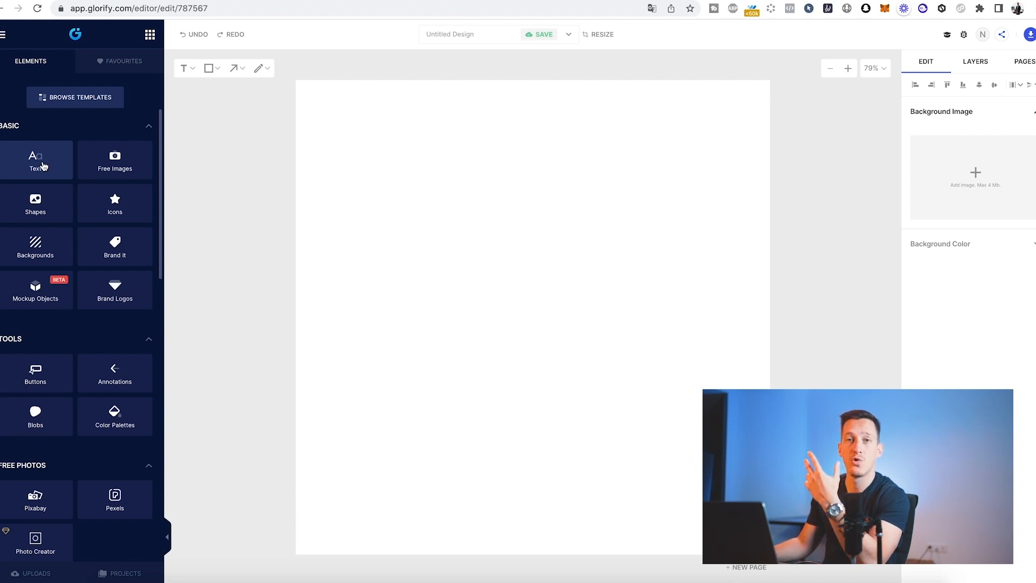
{"action": "left_click", "coordinate": [43, 165]}
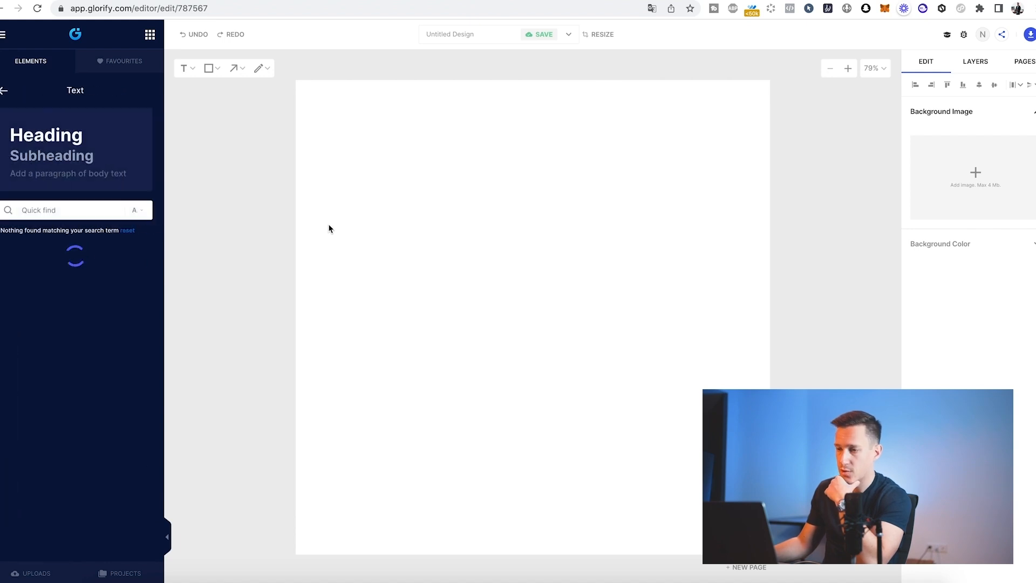
{"action": "scroll", "coordinate": [65, 291], "scroll_direction": "down", "scroll_amount": 3}
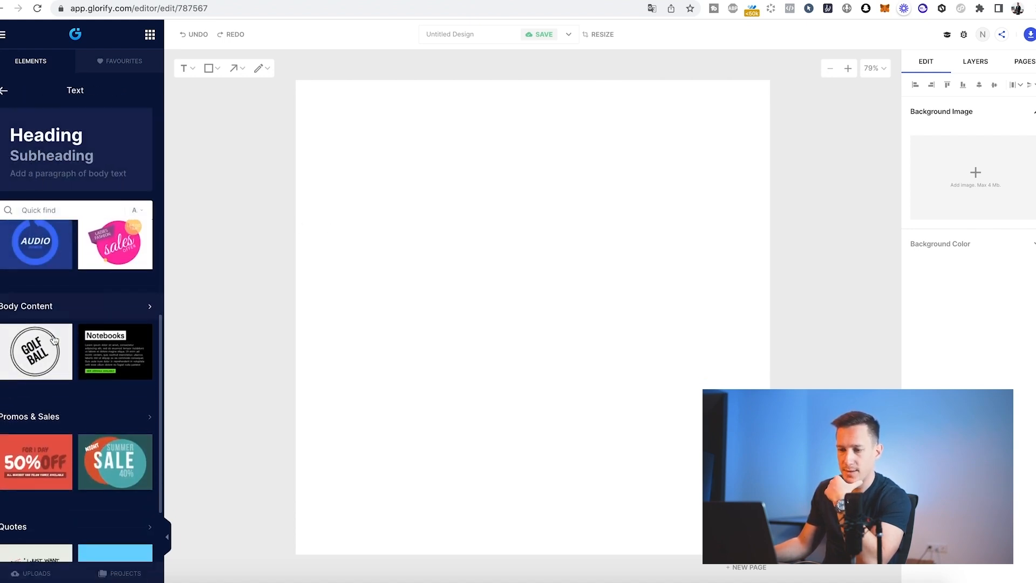
{"action": "scroll", "coordinate": [68, 303], "scroll_direction": "down", "scroll_amount": 1}
{"action": "scroll", "coordinate": [33, 313], "scroll_direction": "up", "scroll_amount": 4}
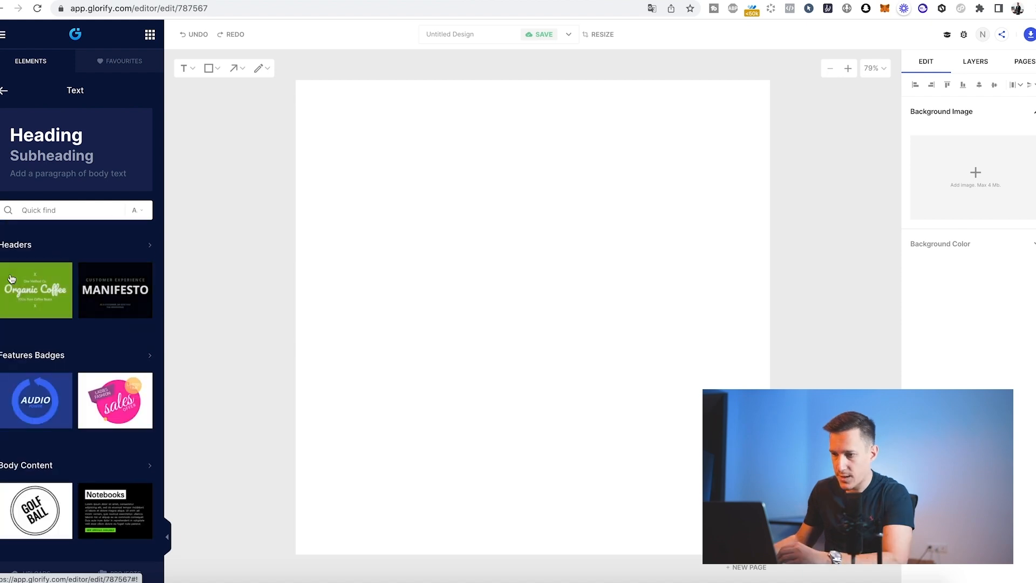
{"action": "left_click", "coordinate": [20, 246]}
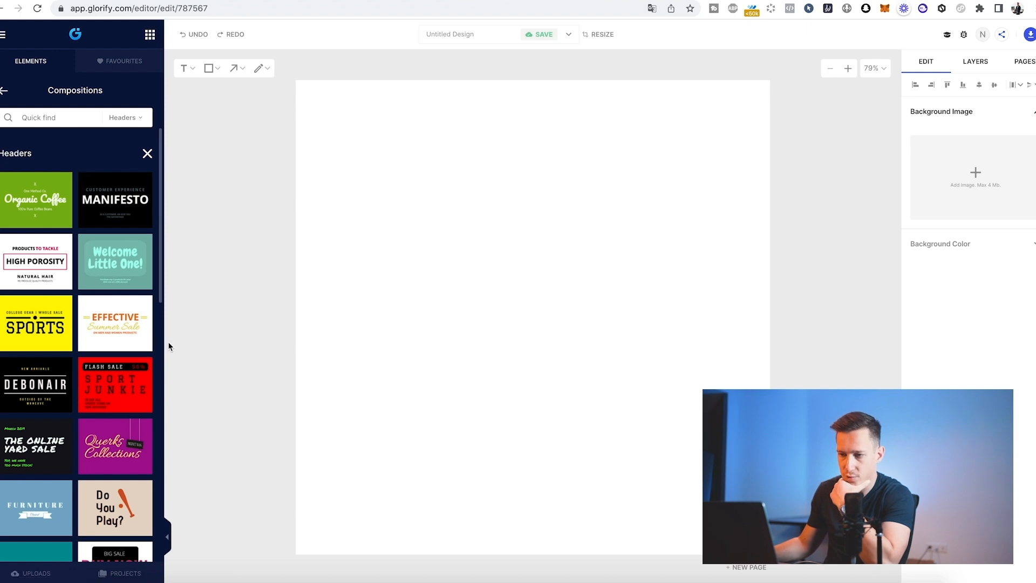
{"action": "scroll", "coordinate": [97, 316], "scroll_direction": "down", "scroll_amount": 1}
{"action": "scroll", "coordinate": [98, 317], "scroll_direction": "down", "scroll_amount": 2}
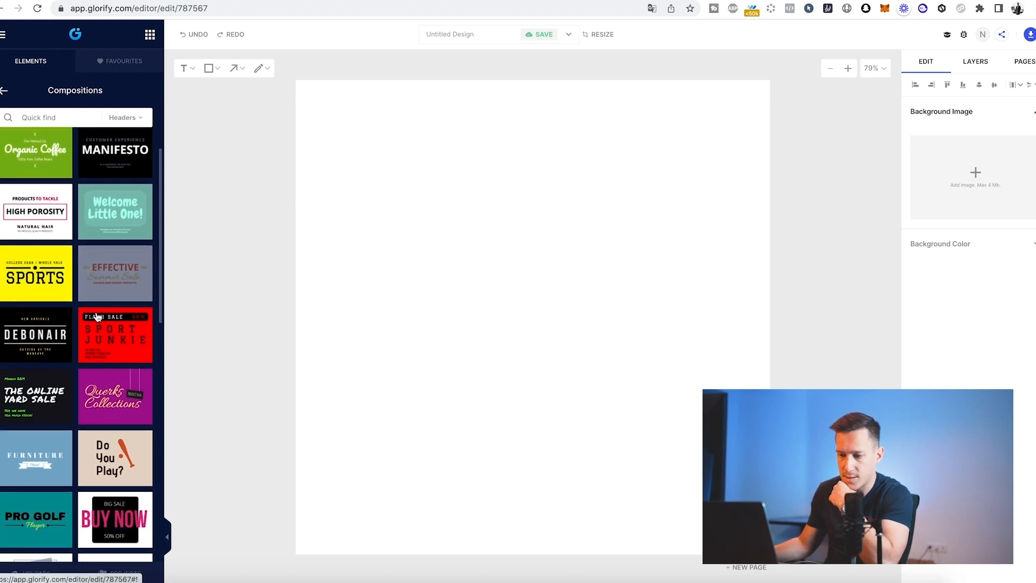
{"action": "scroll", "coordinate": [98, 317], "scroll_direction": "down", "scroll_amount": 20}
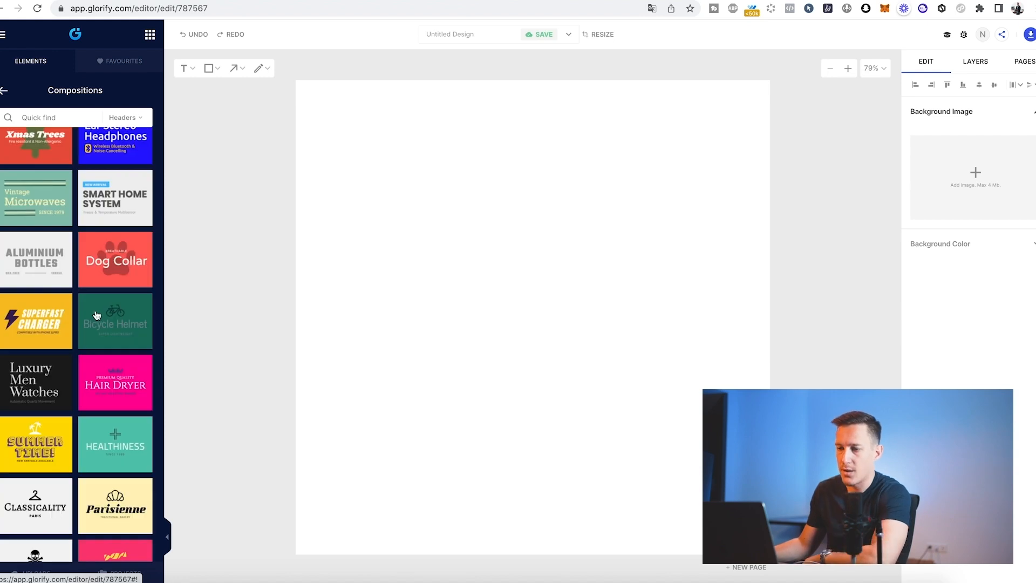
{"action": "scroll", "coordinate": [99, 270], "scroll_direction": "down", "scroll_amount": 1}
{"action": "scroll", "coordinate": [98, 263], "scroll_direction": "down", "scroll_amount": 3}
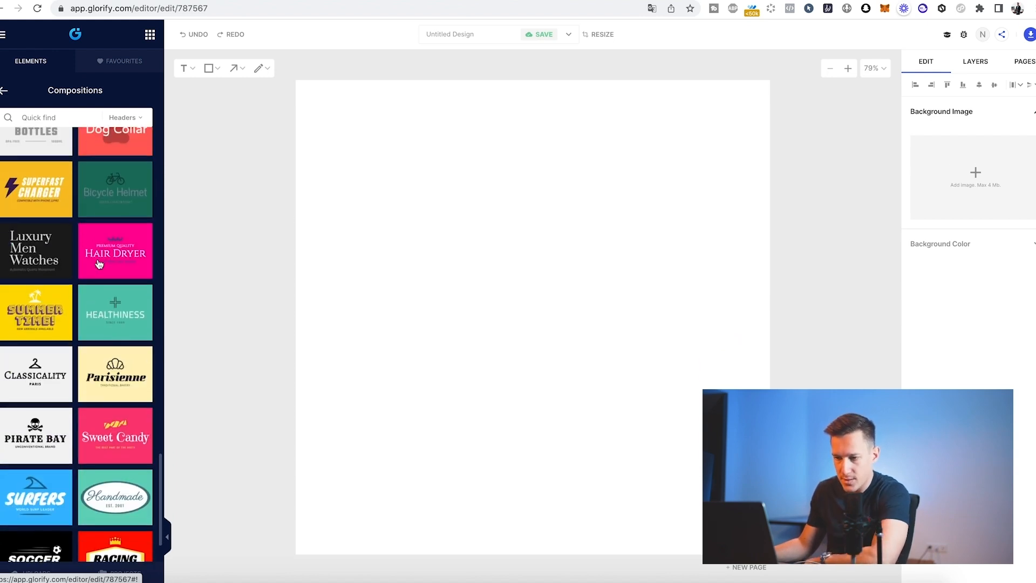
{"action": "left_click", "coordinate": [117, 303]}
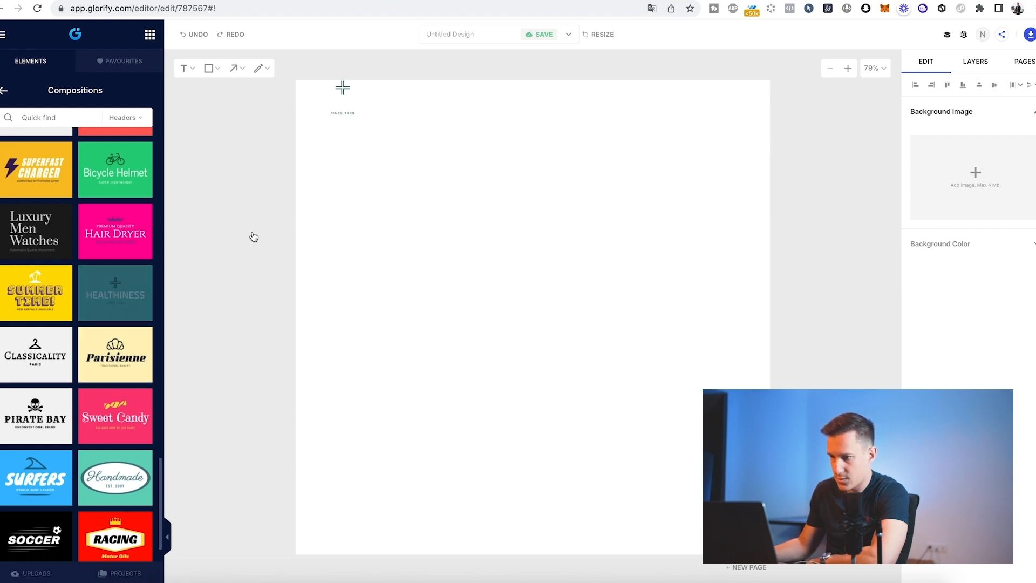
Enlarge the HEALTHINESS composition and place it centred in the upper half of the canvas.
{"action": "left_click", "coordinate": [350, 106]}
{"action": "mouse_move", "coordinate": [364, 128]}
{"action": "left_mouse_down"}
{"action": "mouse_move", "coordinate": [422, 214]}
{"action": "mouse_move", "coordinate": [475, 227]}
{"action": "mouse_move", "coordinate": [647, 361]}
{"action": "mouse_move", "coordinate": [615, 378]}
{"action": "left_mouse_up"}
{"action": "left_click", "coordinate": [616, 377]}
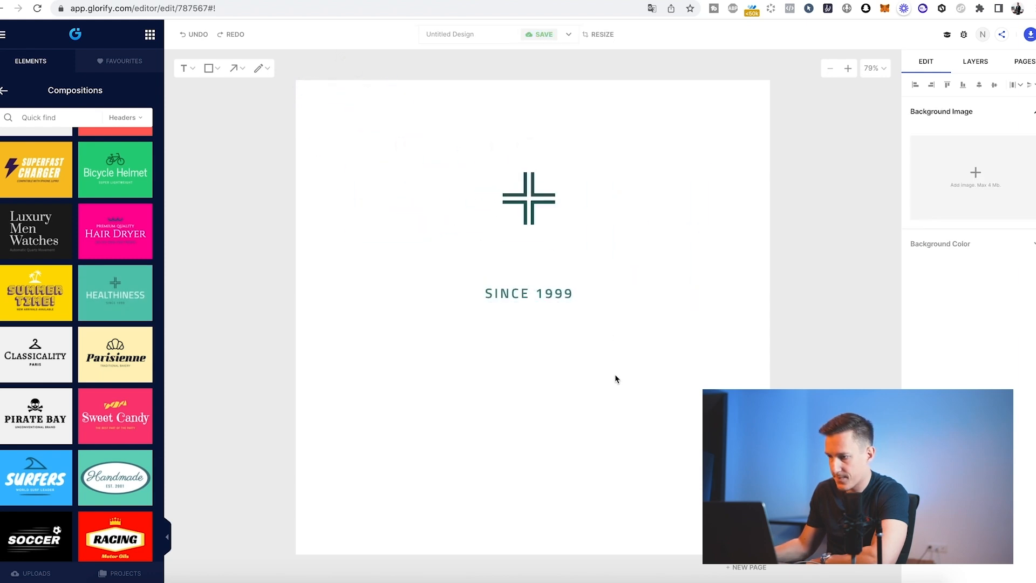
Recolor the composition's white HEALTHINESS heading to turquoise green #00FFB8.
{"action": "left_click", "coordinate": [543, 258]}
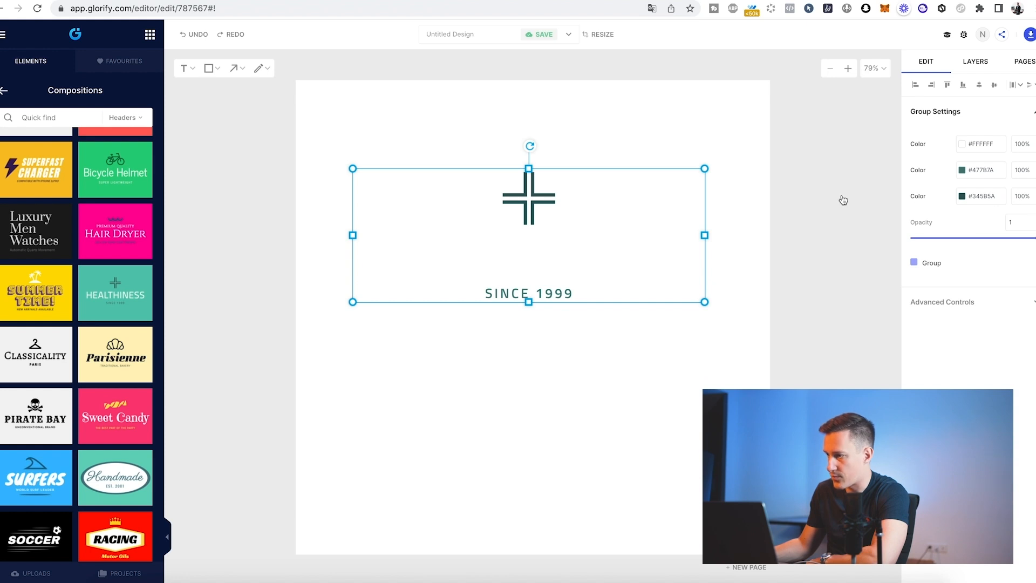
{"action": "left_click", "coordinate": [962, 146]}
{"action": "left_click_drag", "start_coordinate": [764, 262], "coordinate": [796, 264]}
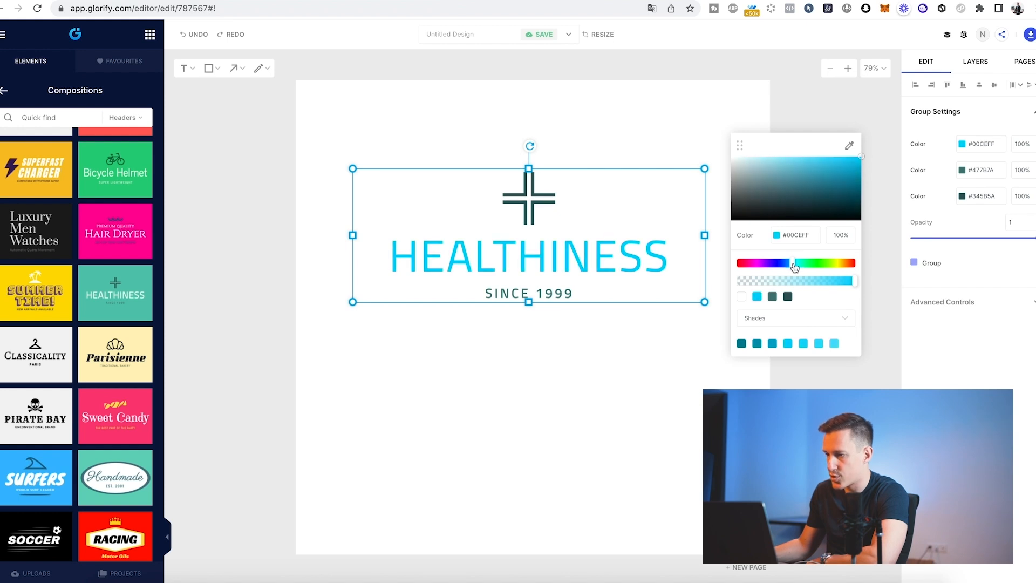
{"action": "left_click", "coordinate": [793, 266]}
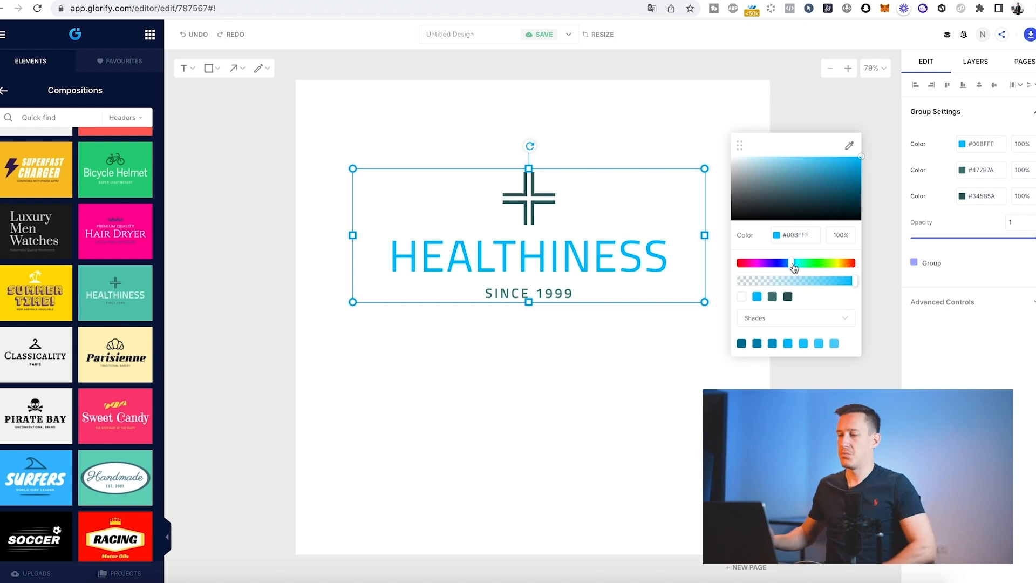
{"action": "left_click", "coordinate": [801, 267]}
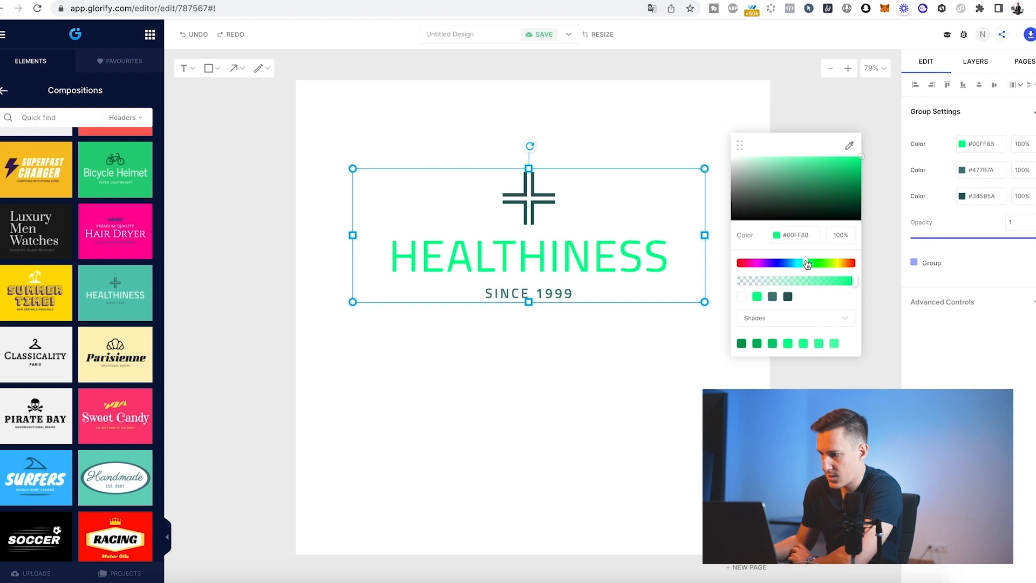
{"action": "left_click_drag", "start_coordinate": [857, 162], "coordinate": [850, 159]}
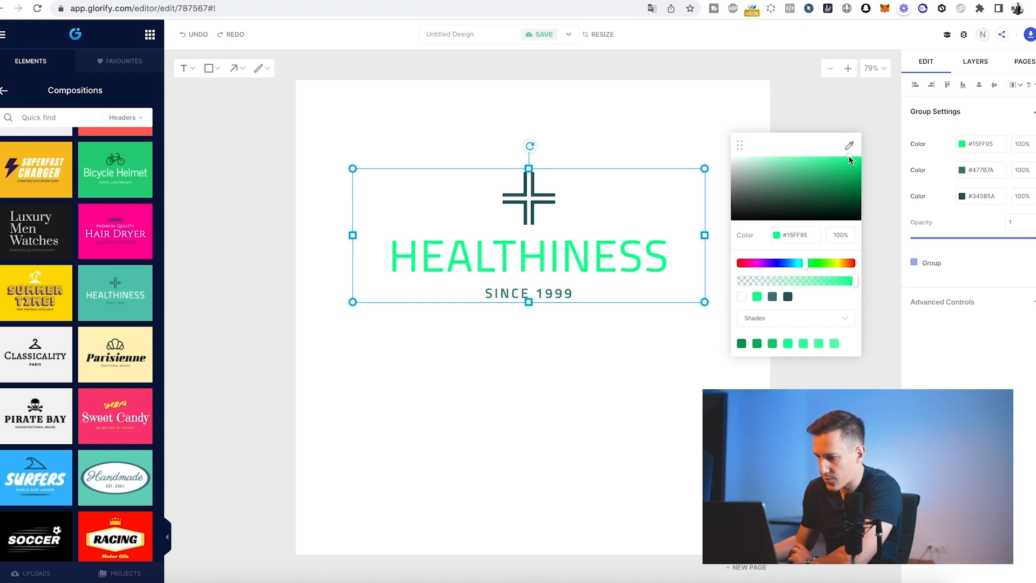
{"action": "left_click_drag", "start_coordinate": [807, 268], "coordinate": [805, 270]}
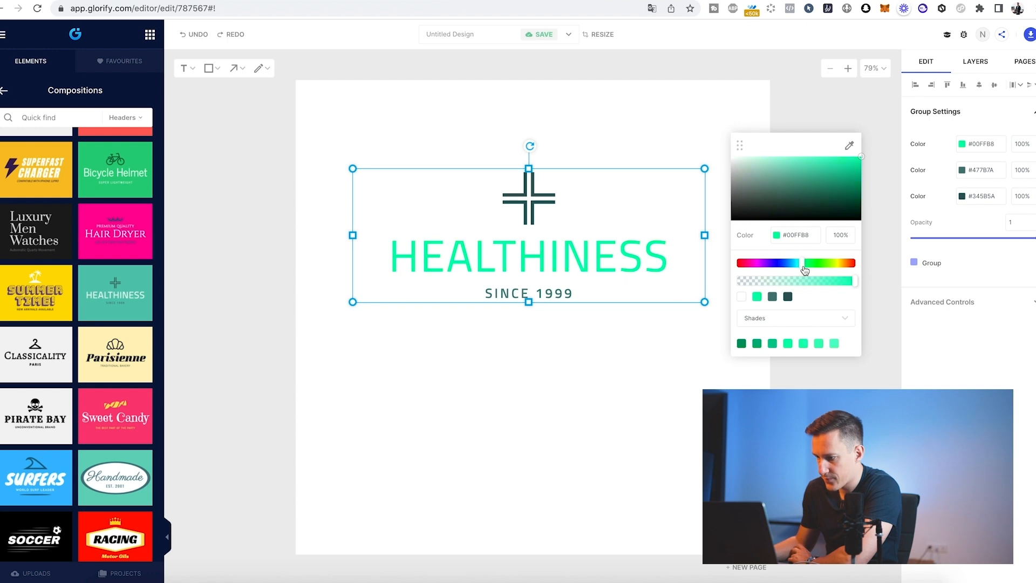
{"action": "left_click", "coordinate": [635, 257]}
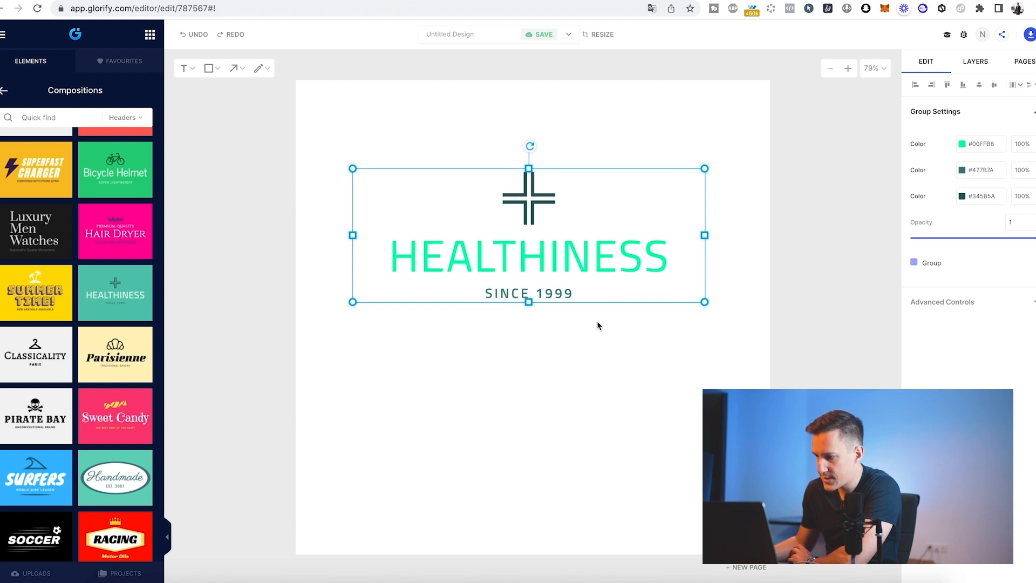
Ungroup the composition and delete its cross icon and the SINCE 1999 textbox.
{"action": "right_click", "coordinate": [566, 290]}
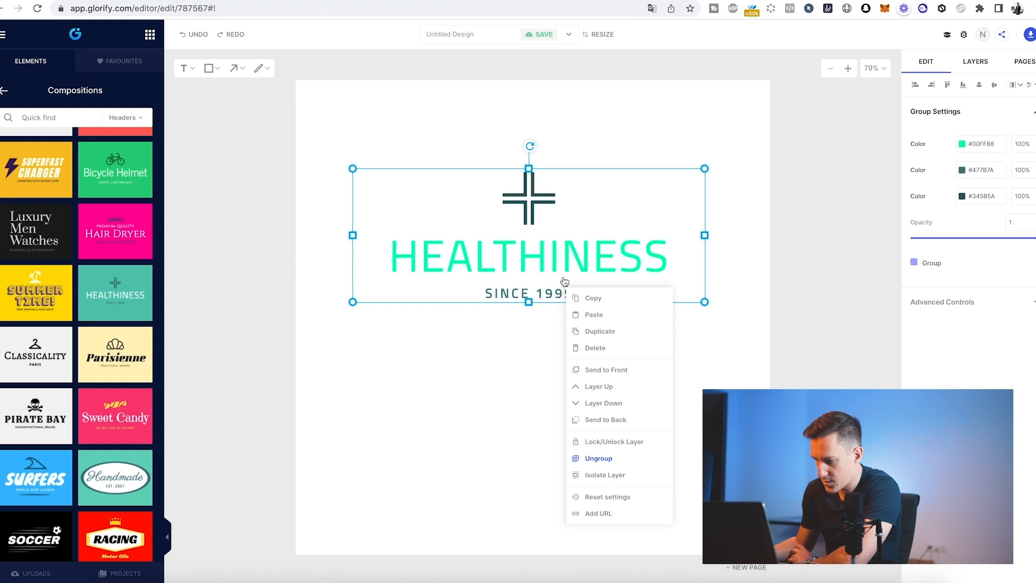
{"action": "left_click", "coordinate": [606, 442]}
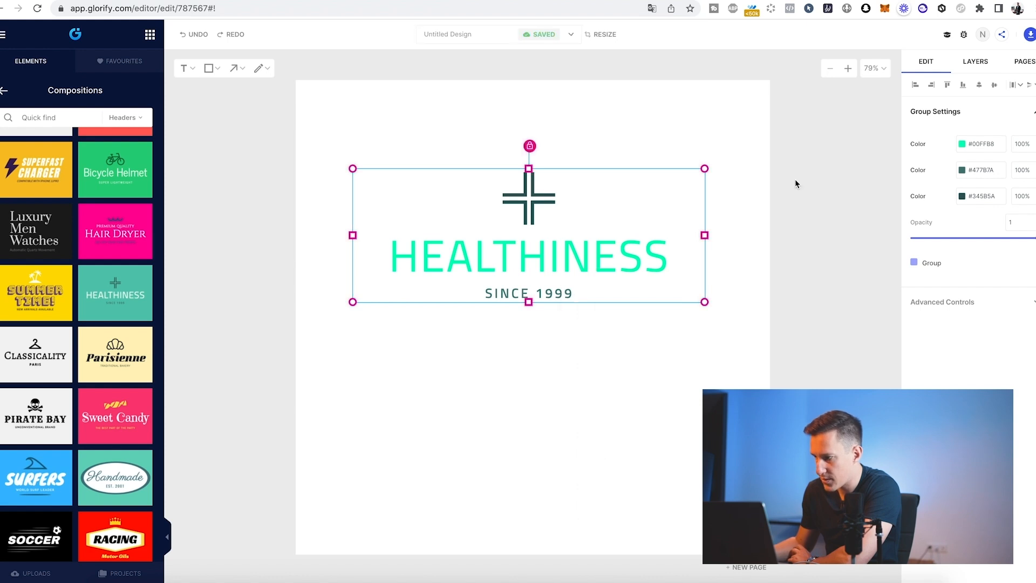
{"action": "left_click", "coordinate": [976, 61]}
{"action": "left_click", "coordinate": [931, 90]}
{"action": "key", "text": "Delete"}
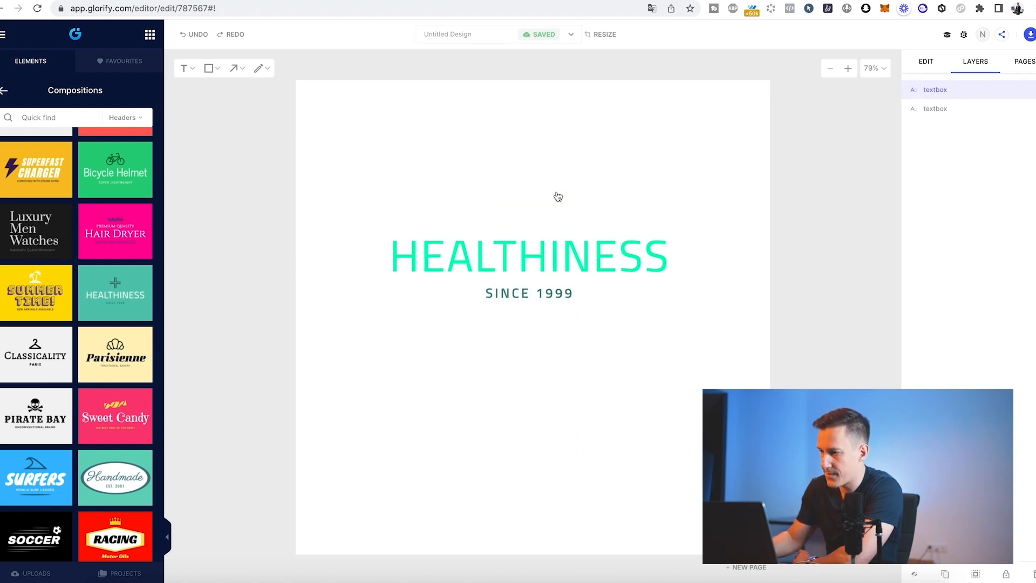
{"action": "left_click", "coordinate": [933, 111]}
{"action": "left_click", "coordinate": [933, 91]}
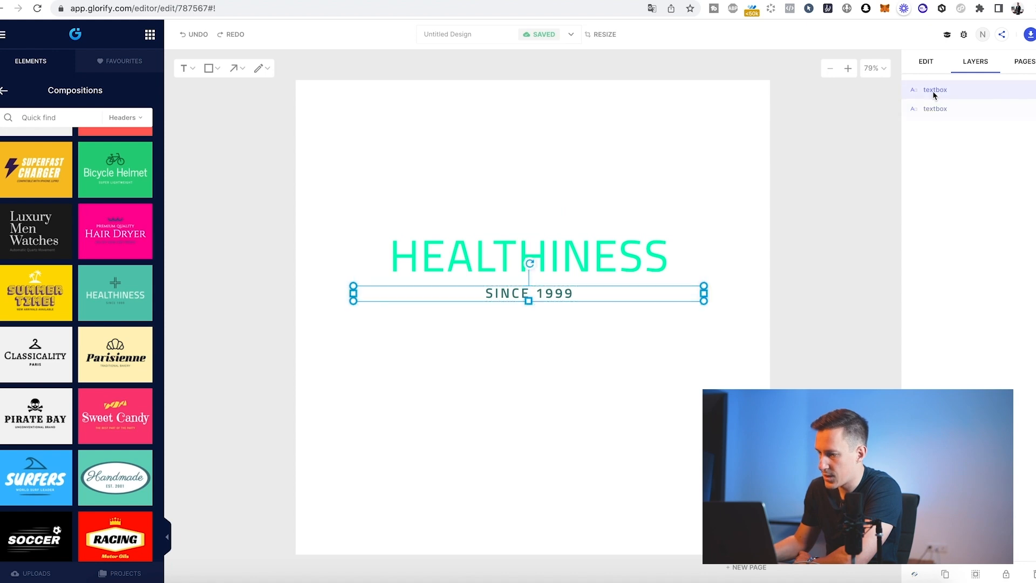
{"action": "key", "text": "Delete"}
Move the HEALTHINESS heading down to mid-canvas and replace its text with CONFOR.
{"action": "left_click", "coordinate": [585, 253]}
{"action": "left_click_drag", "start_coordinate": [530, 291], "coordinate": [536, 328]}
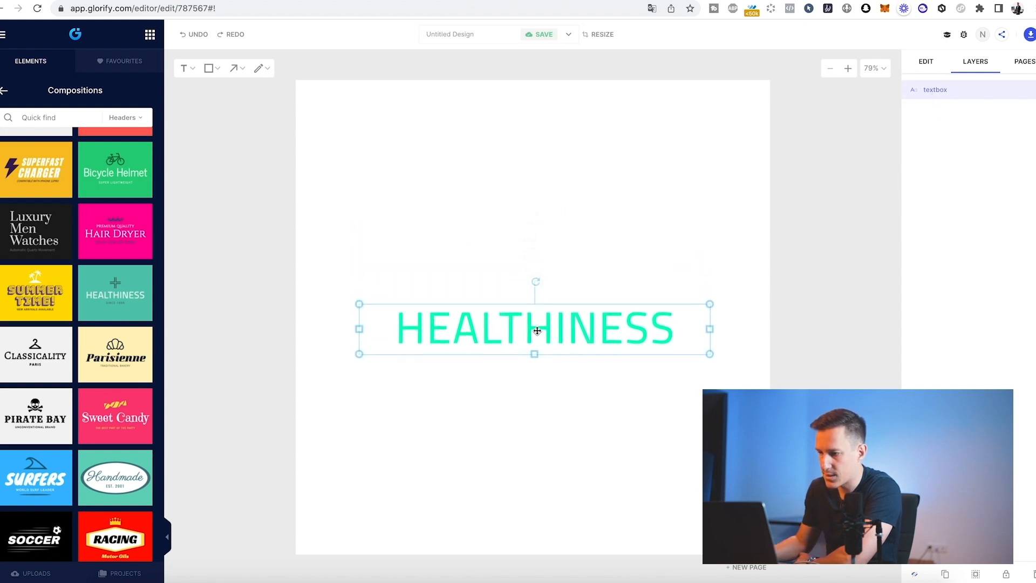
{"action": "double_click", "coordinate": [536, 329]}
{"action": "left_click_drag", "start_coordinate": [672, 331], "coordinate": [408, 334]}
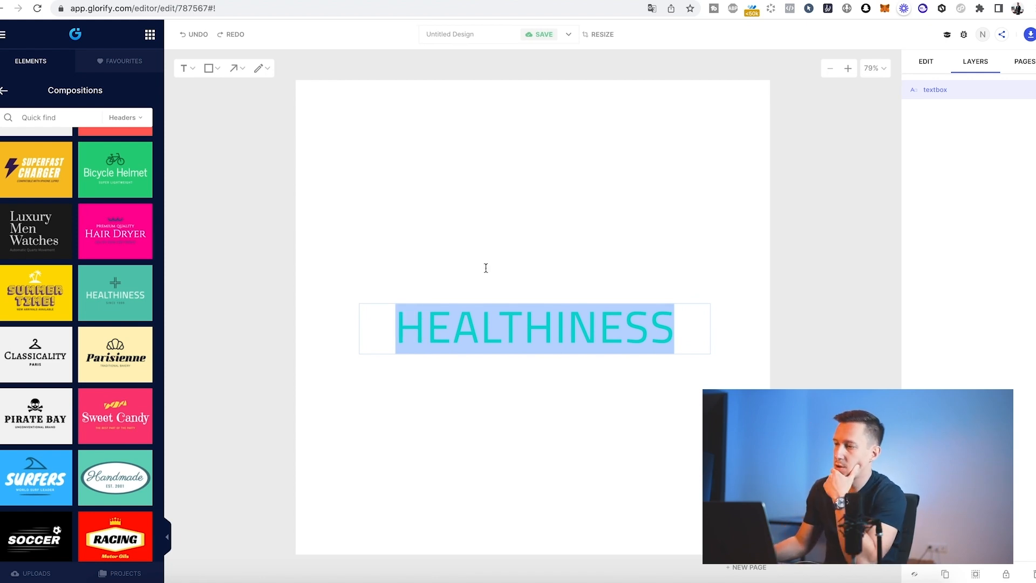
{"action": "type", "text": "CONFOR"}
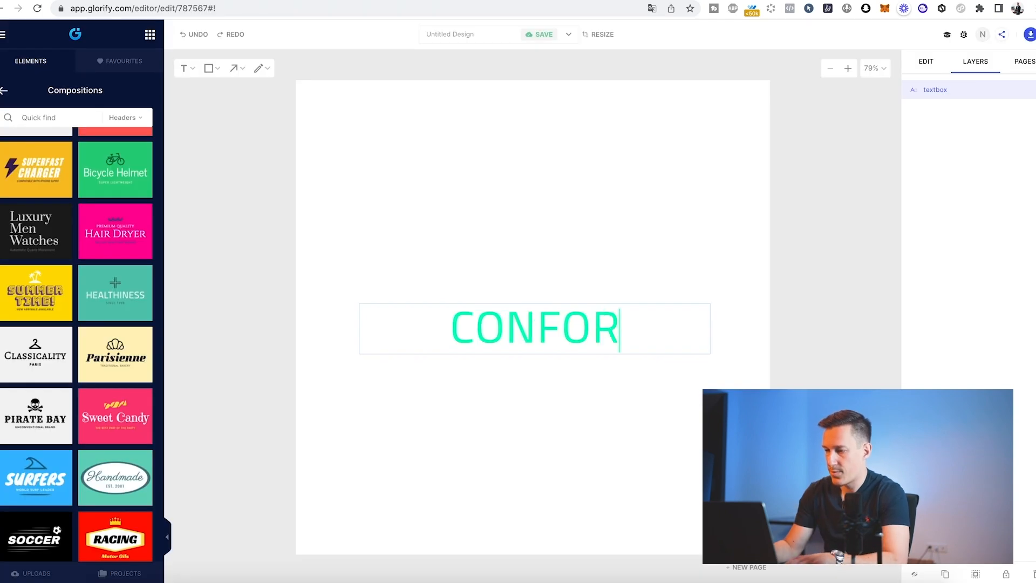
{"action": "type", "text": "+"}
{"action": "key", "text": "BackSpace"}
{"action": "type", "text": "+"}
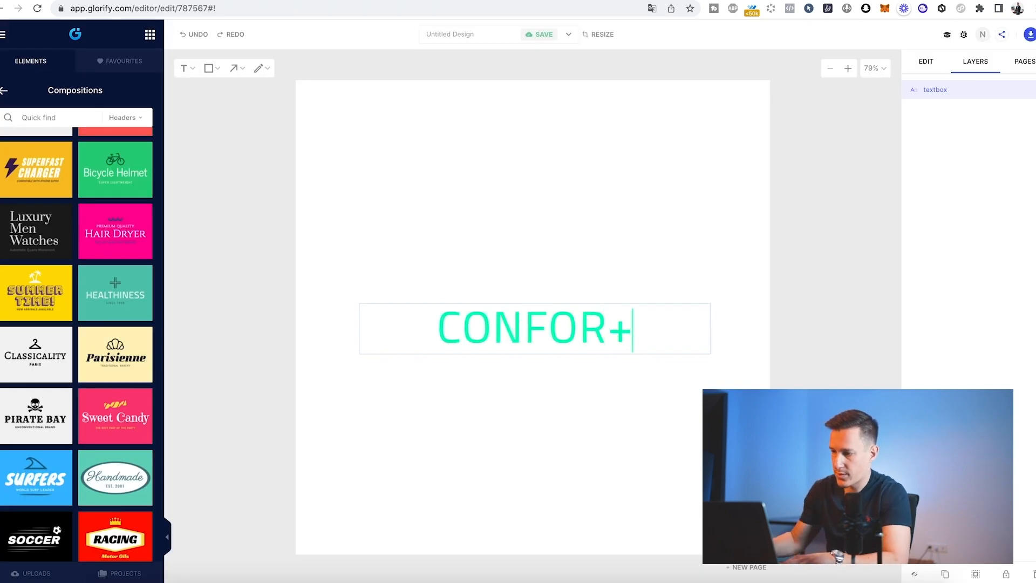
{"action": "key", "text": "BackSpace"}
Duplicate the CONFOR textbox, place the copy directly below it, and replace the copy's text with a single +.
{"action": "left_click", "coordinate": [801, 230]}
{"action": "left_click", "coordinate": [609, 323]}
{"action": "key", "text": "super+c"}
{"action": "key", "text": "super+v"}
{"action": "left_click_drag", "start_coordinate": [618, 350], "coordinate": [395, 372]}
{"action": "left_click", "coordinate": [640, 375]}
{"action": "type", "text": "++"}
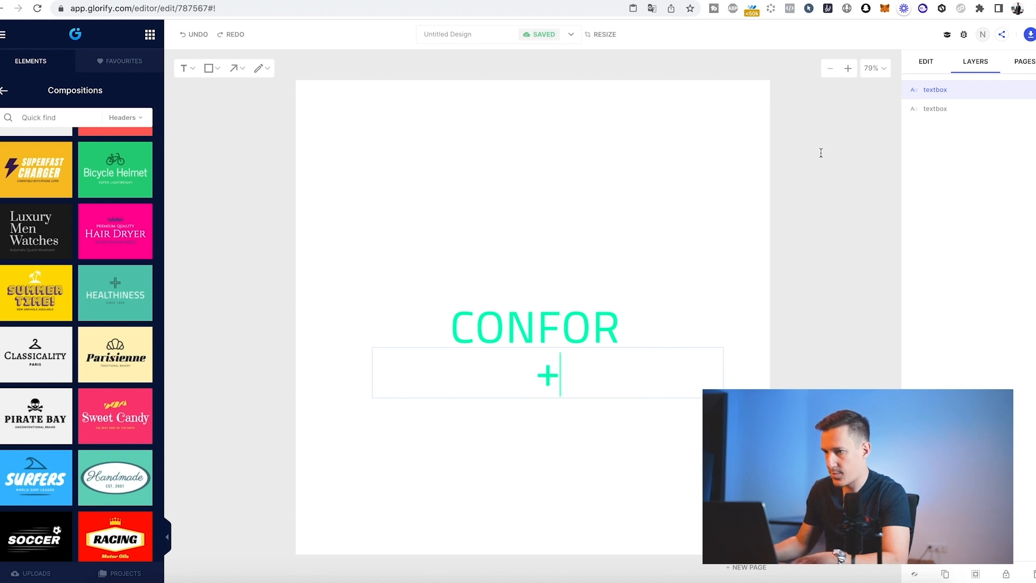
Enlarge the + to about twice its size and place it immediately after the R of CONFOR.
{"action": "key", "text": "super+a"}
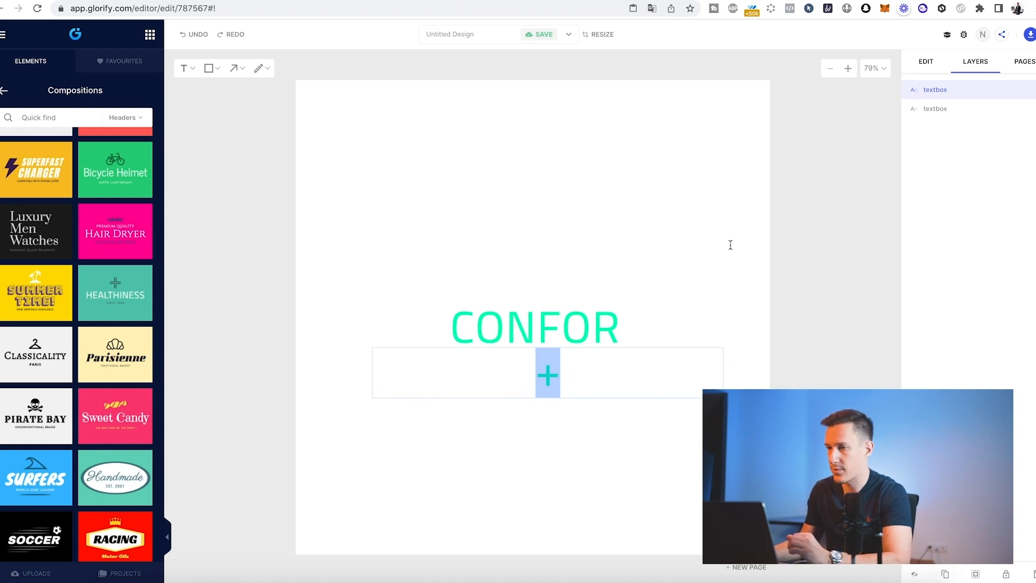
{"action": "left_click", "coordinate": [931, 71]}
{"action": "left_click_drag", "start_coordinate": [552, 378], "coordinate": [649, 332]}
{"action": "left_click", "coordinate": [661, 379]}
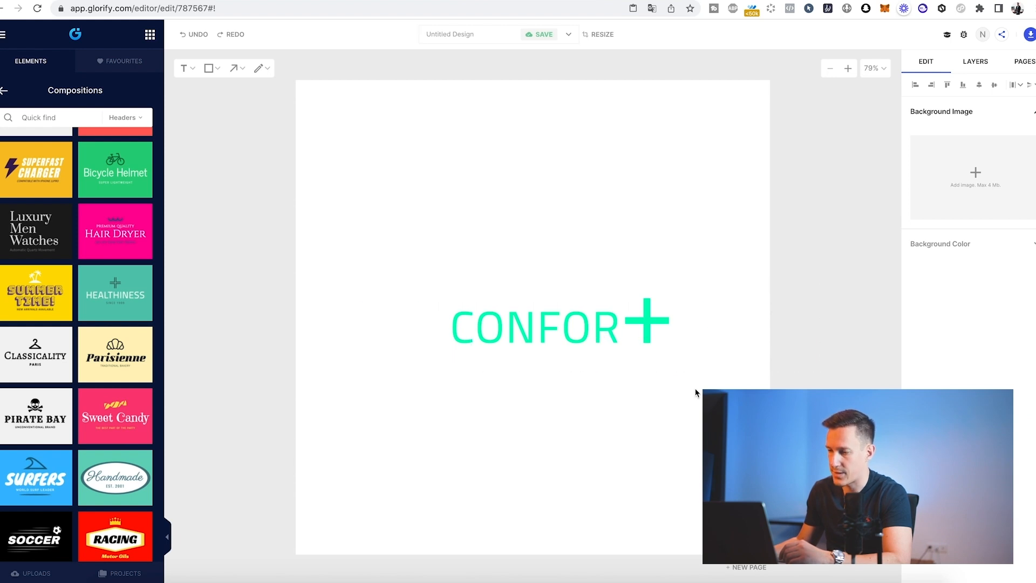
Select the CONFOR and + textboxes together and move them to roughly the middle of the canvas.
{"action": "left_click", "coordinate": [652, 328]}
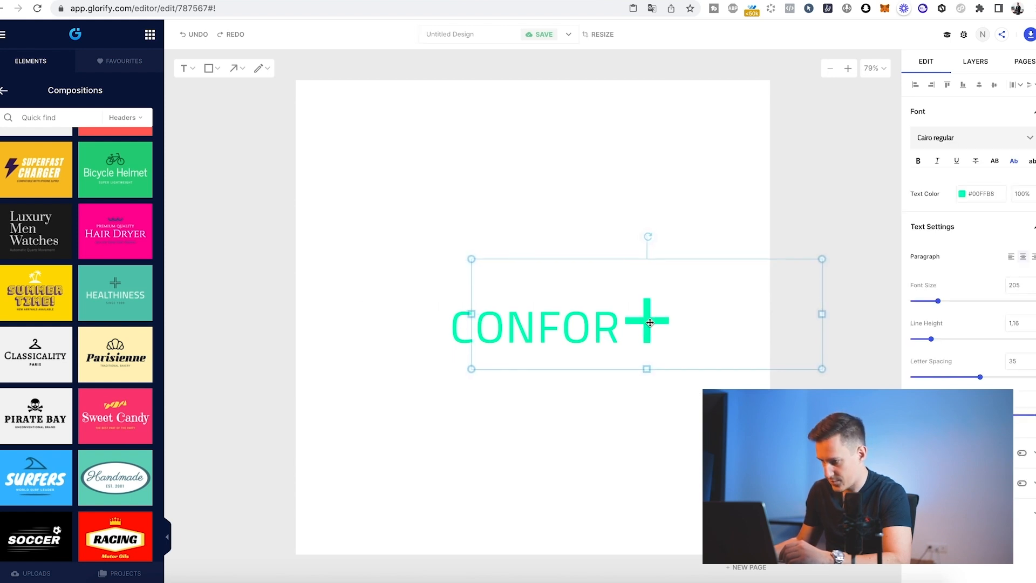
{"action": "left_click", "coordinate": [711, 397]}
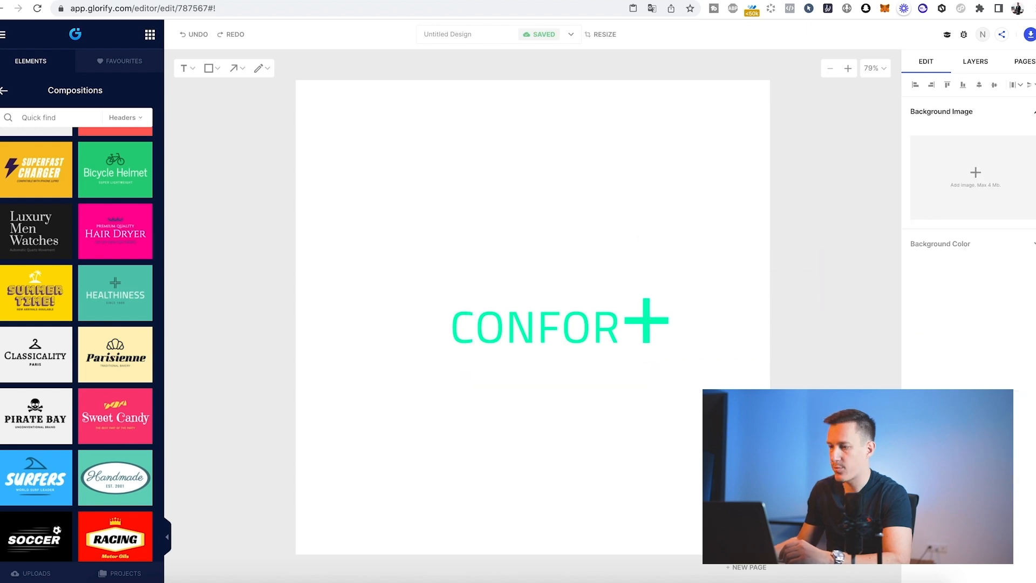
{"action": "left_click_drag", "start_coordinate": [838, 300], "coordinate": [462, 362]}
{"action": "left_click_drag", "start_coordinate": [577, 331], "coordinate": [546, 297]}
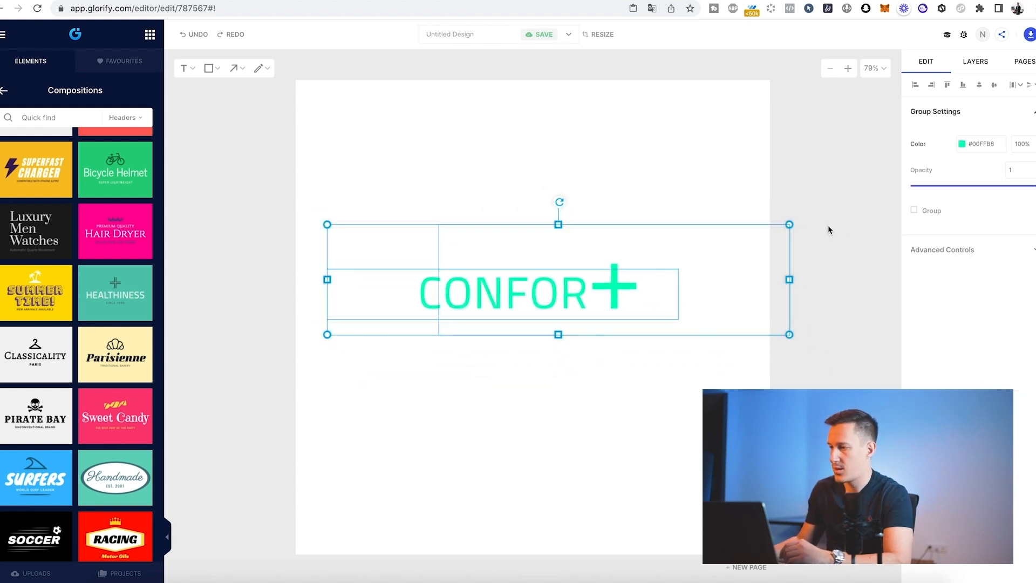
{"action": "left_click", "coordinate": [869, 297]}
{"action": "left_click", "coordinate": [618, 321]}
{"action": "left_click", "coordinate": [454, 306]}
{"action": "left_click", "coordinate": [294, 278]}
{"action": "left_click_drag", "start_coordinate": [277, 270], "coordinate": [647, 333]}
{"action": "left_click_drag", "start_coordinate": [609, 300], "coordinate": [608, 312]}
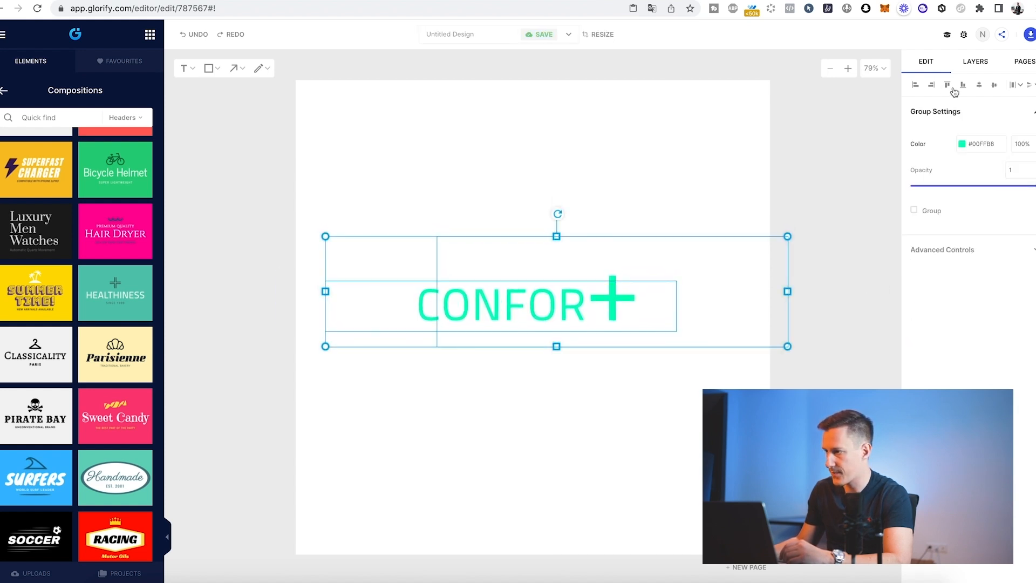
Try to centre-align the CONFOR and + textboxes on both axes, and undo the alignment.
{"action": "left_click", "coordinate": [994, 88]}
{"action": "left_click", "coordinate": [980, 87]}
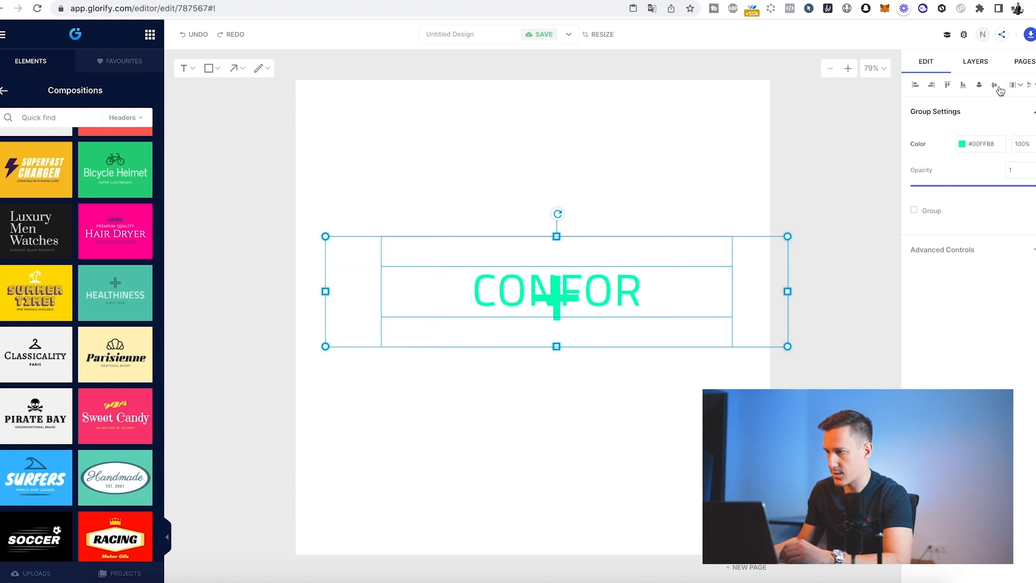
{"action": "left_click_drag", "start_coordinate": [583, 327], "coordinate": [584, 326]}
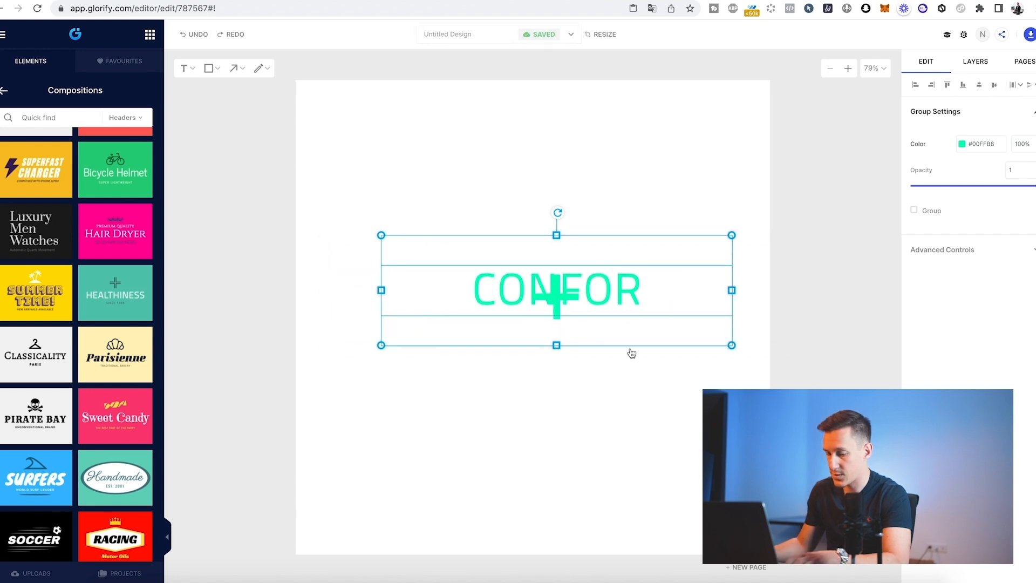
{"action": "left_click", "coordinate": [662, 352]}
{"action": "key", "text": "ctrl+z"}
{"action": "key", "text": "ctrl+z"}
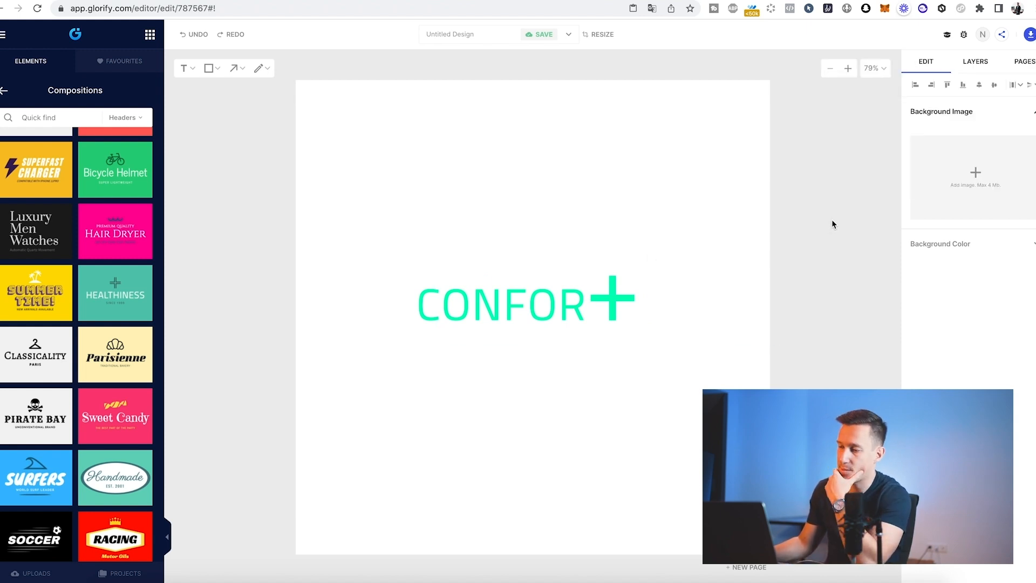
{"action": "left_click", "coordinate": [571, 312]}
{"action": "left_click", "coordinate": [440, 305]}
{"action": "left_click", "coordinate": [456, 305]}
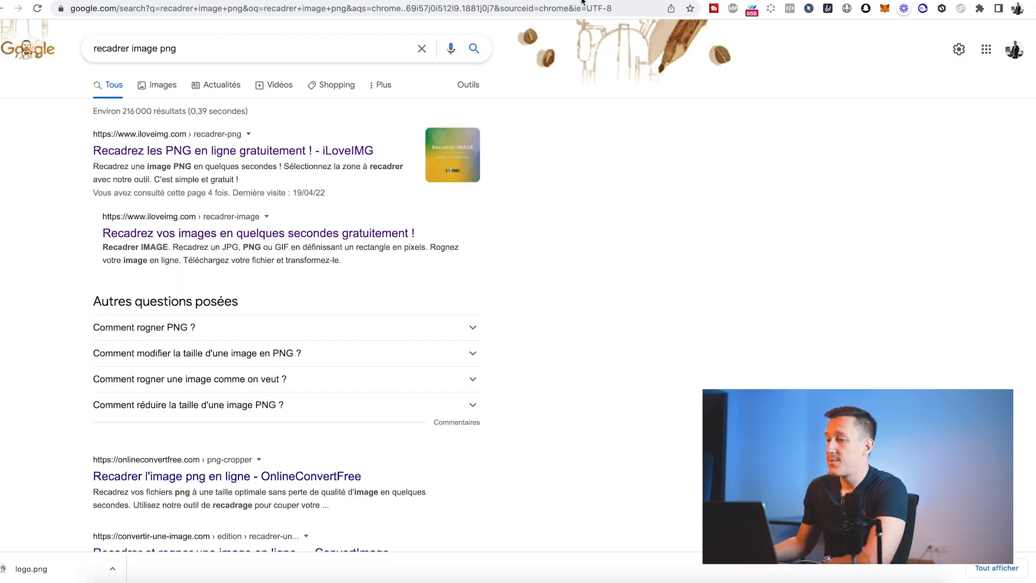
Open iLoveIMG's PNG cropping tool from the Google results, load the downloaded logo.png and accept the cookies.
{"action": "left_click", "coordinate": [169, 152]}
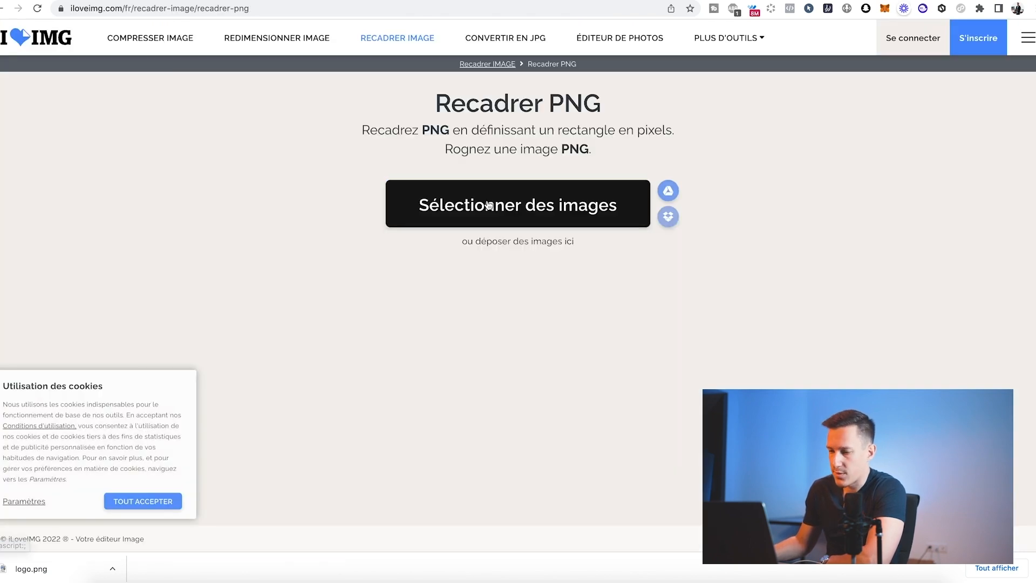
{"action": "left_click_drag", "start_coordinate": [33, 569], "coordinate": [504, 218]}
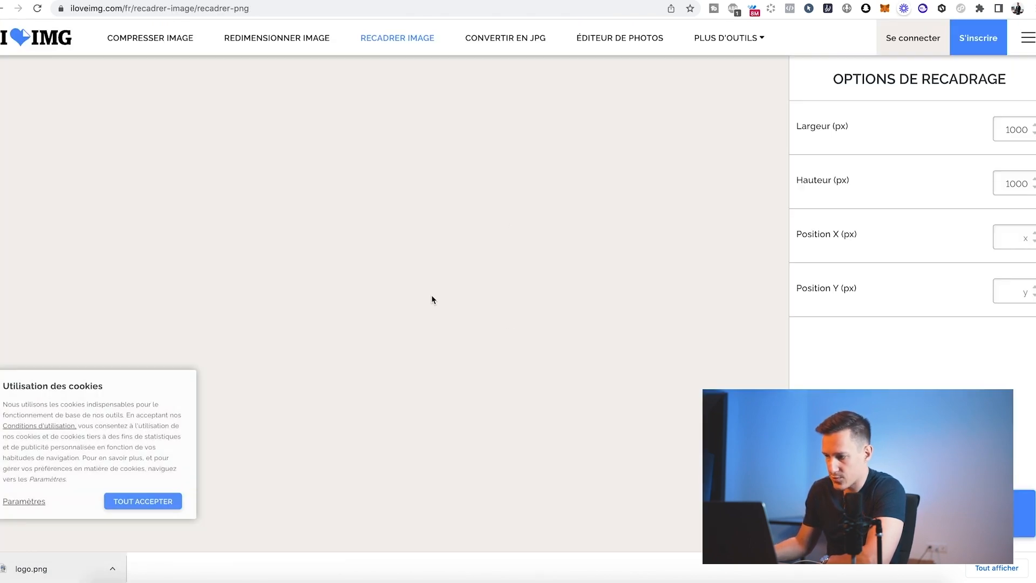
{"action": "left_click", "coordinate": [137, 501]}
Crop the logo closely around CONFOR+ to about 497 × 134 px and save it as logo (1) in TUTO2022.
{"action": "left_click_drag", "start_coordinate": [579, 144], "coordinate": [502, 282]}
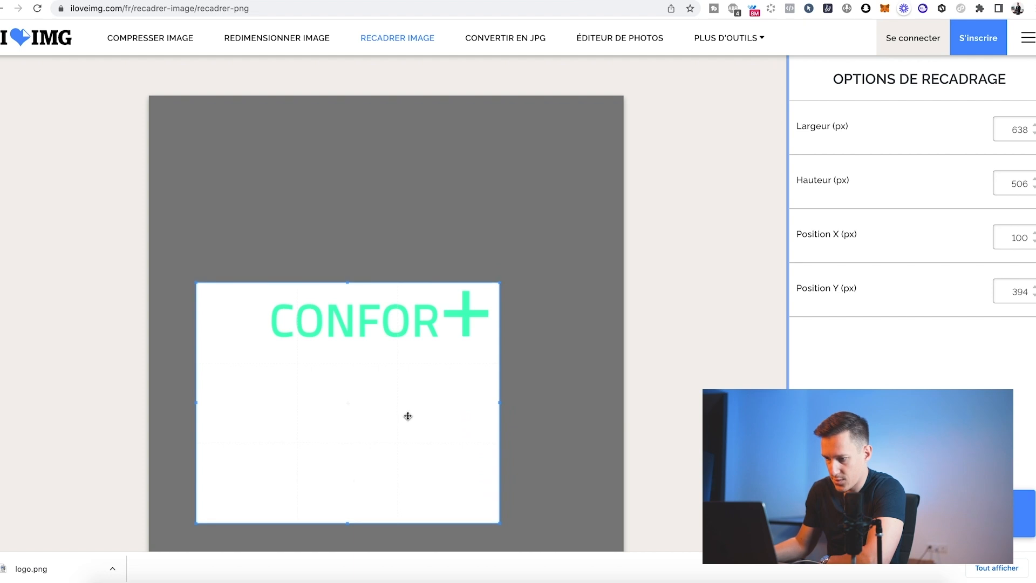
{"action": "left_click_drag", "start_coordinate": [347, 522], "coordinate": [366, 342]}
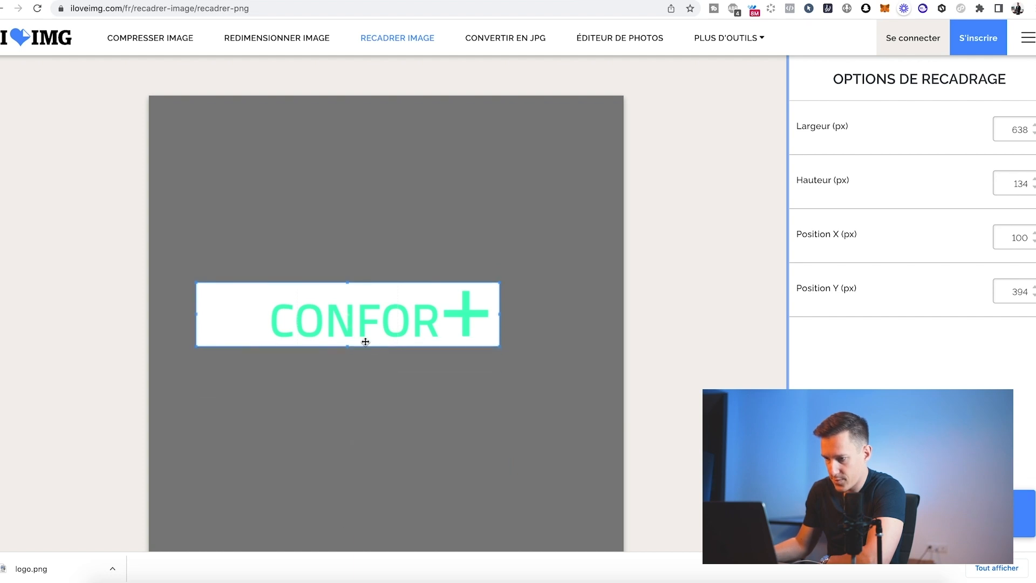
{"action": "left_click_drag", "start_coordinate": [199, 317], "coordinate": [263, 316]}
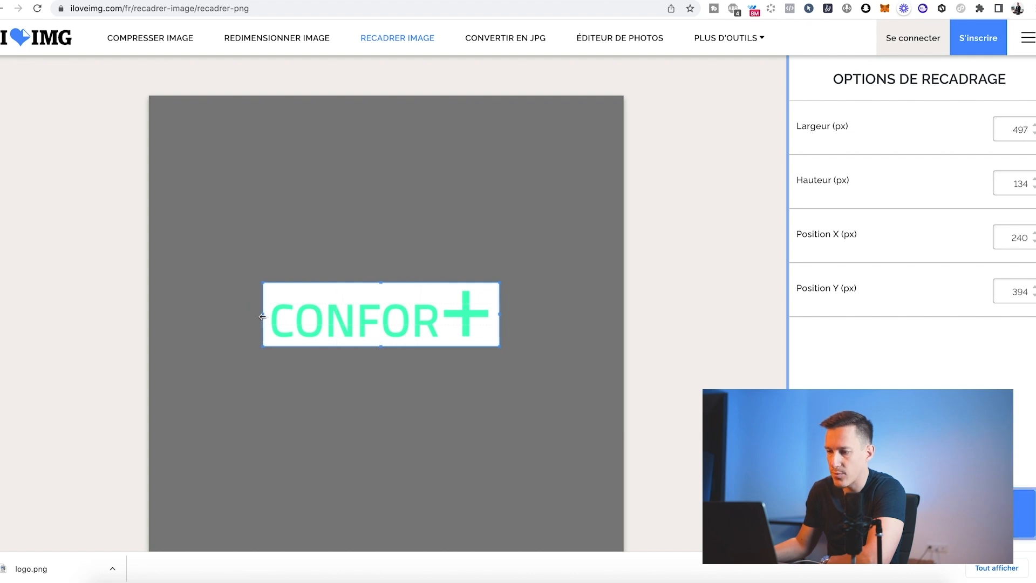
{"action": "left_click", "coordinate": [912, 514]}
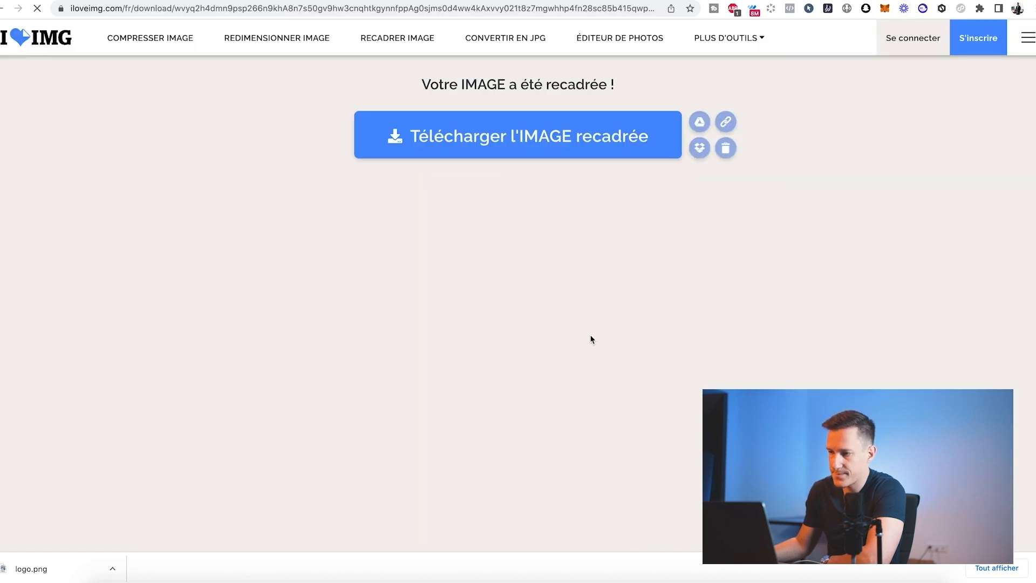
{"action": "left_click", "coordinate": [519, 145]}
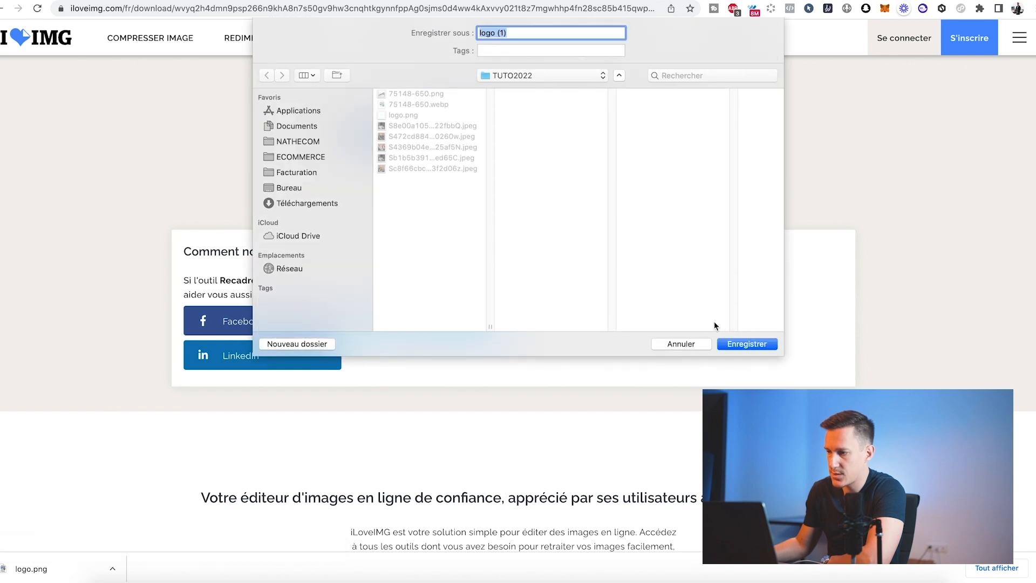
{"action": "key", "text": "Return"}
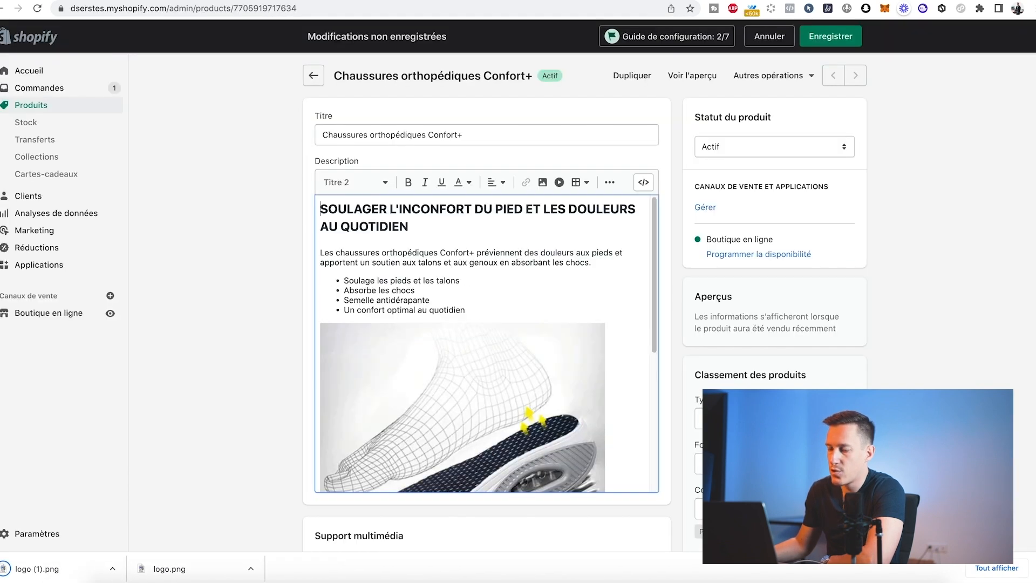
Save the Chaussures orthopédiques Confort+ product in Shopify and open the online store's list of pages.
{"action": "left_click", "coordinate": [829, 36]}
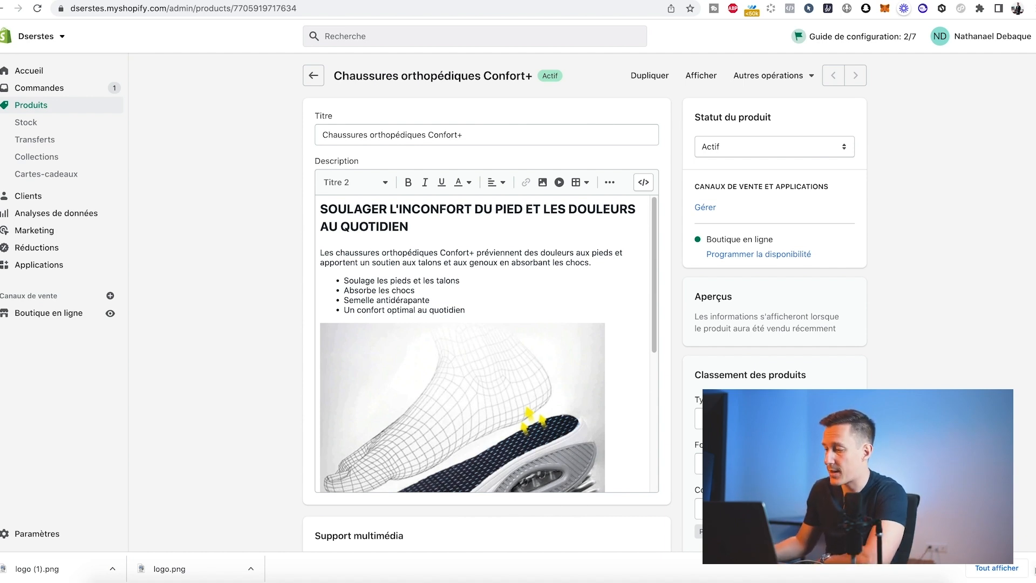
{"action": "left_click", "coordinate": [1030, 568]}
{"action": "left_click", "coordinate": [53, 314]}
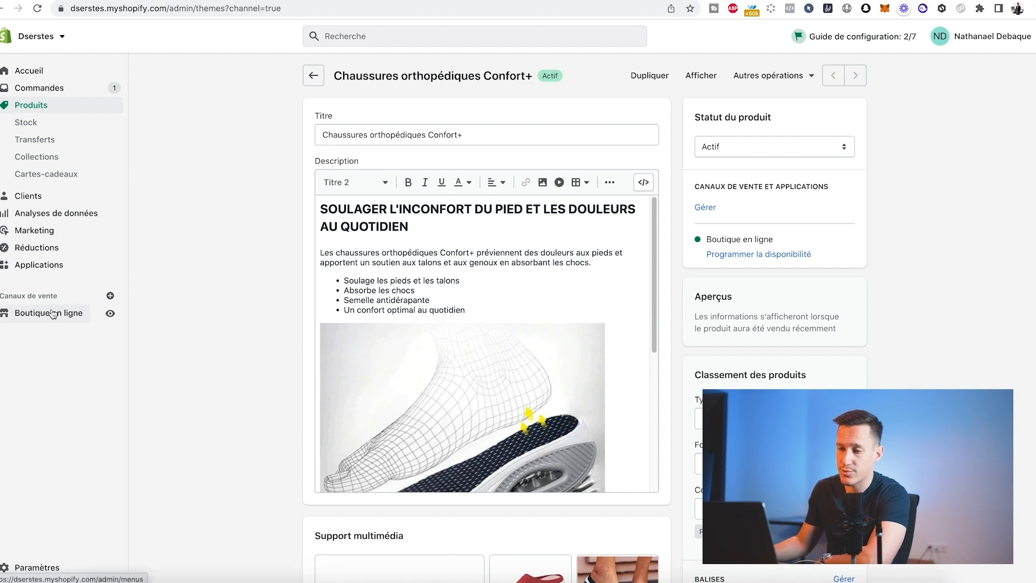
{"action": "left_click", "coordinate": [30, 294]}
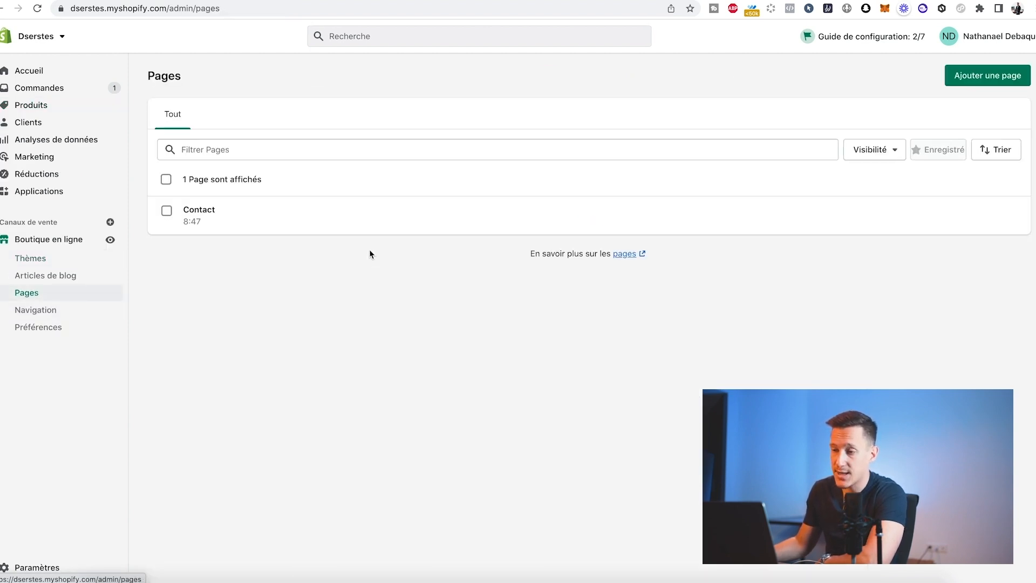
Add a new store page and title it Conditions générales de vente et d'utilisation.
{"action": "left_click", "coordinate": [983, 77]}
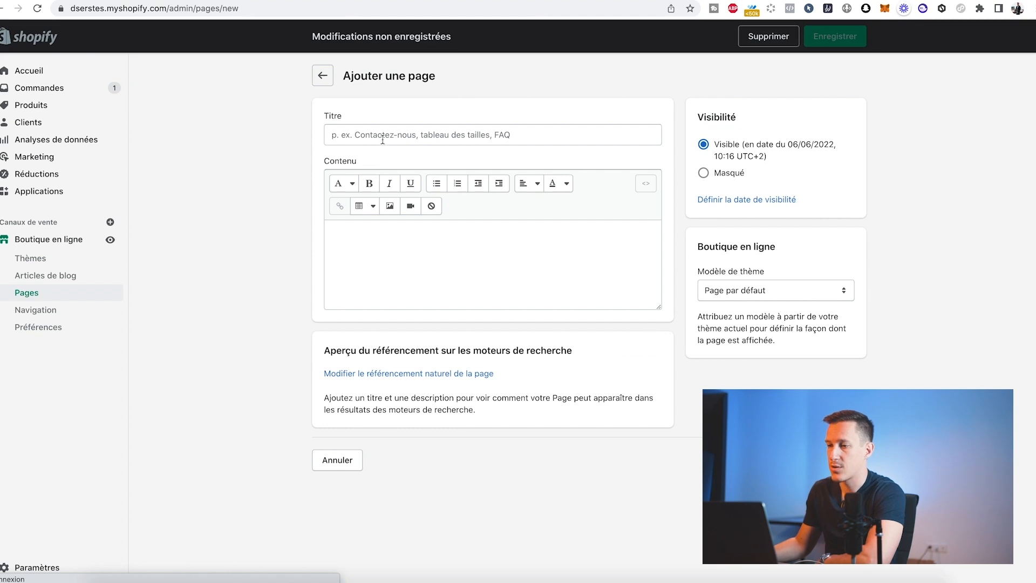
{"action": "left_click", "coordinate": [382, 140]}
{"action": "type", "text": "Co"}
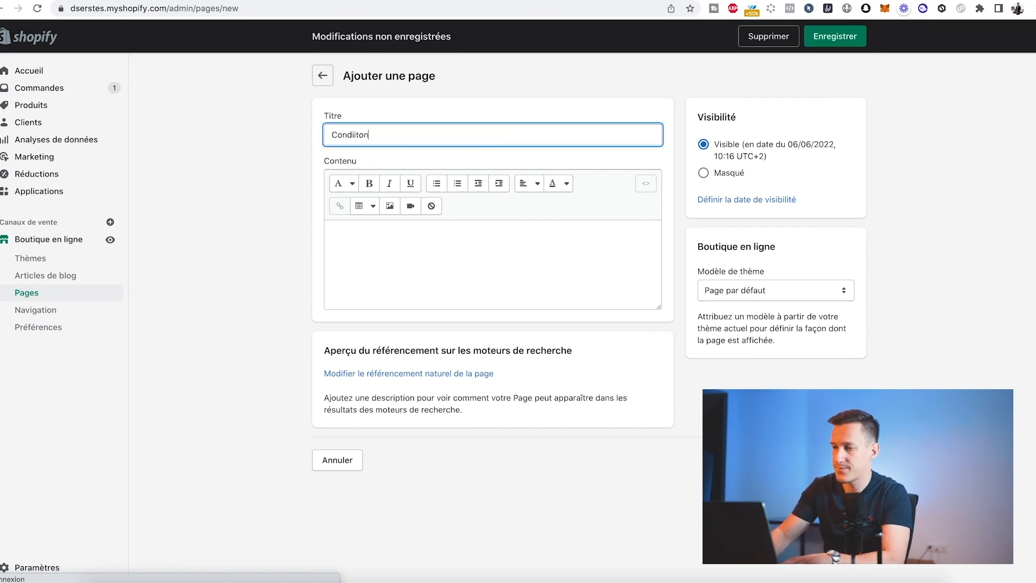
{"action": "type", "text": "nditions généralres de ve"}
{"action": "key", "text": "BackSpace"}
{"action": "key", "text": "BackSpace"}
{"action": "key", "text": "BackSpace"}
{"action": "key", "text": "BackSpace"}
{"action": "key", "text": "BackSpace"}
{"action": "key", "text": "BackSpace"}
{"action": "key", "text": "BackSpace"}
{"action": "key", "text": "BackSpace"}
{"action": "key", "text": "BackSpace"}
{"action": "type", "text": "es de ve"}
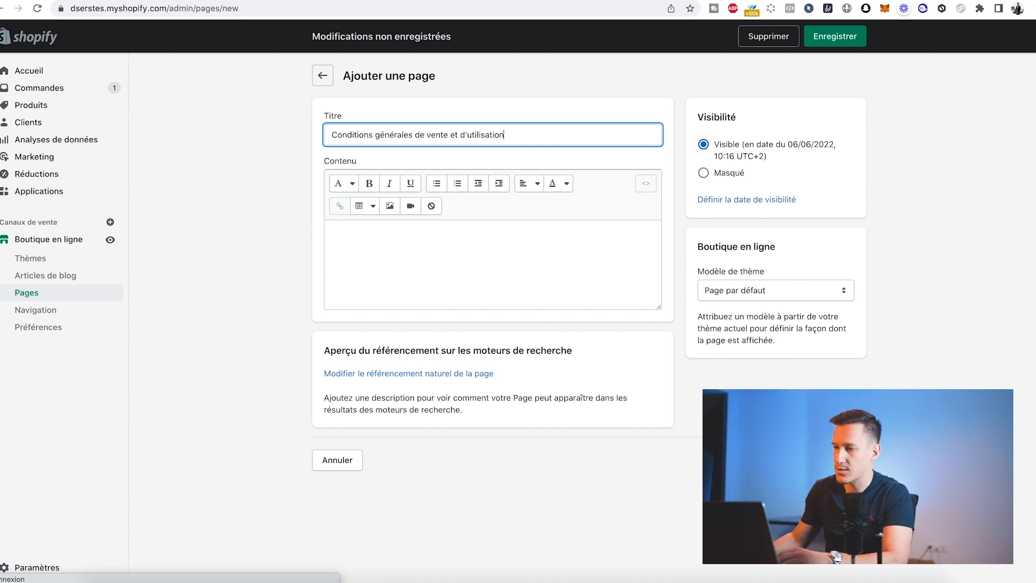
Search Google for "shopify conditions générales de ventes template", open Shopify's free terms generator and opt to skip the trial.
{"action": "left_click", "coordinate": [214, 0]}
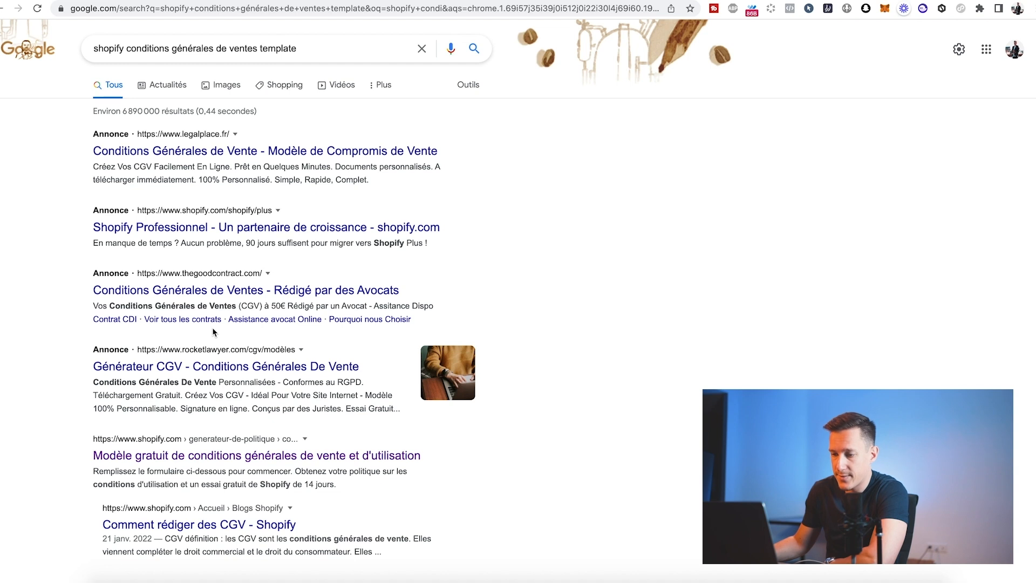
{"action": "scroll", "coordinate": [210, 334], "scroll_direction": "down", "scroll_amount": 3}
{"action": "left_click", "coordinate": [186, 308]}
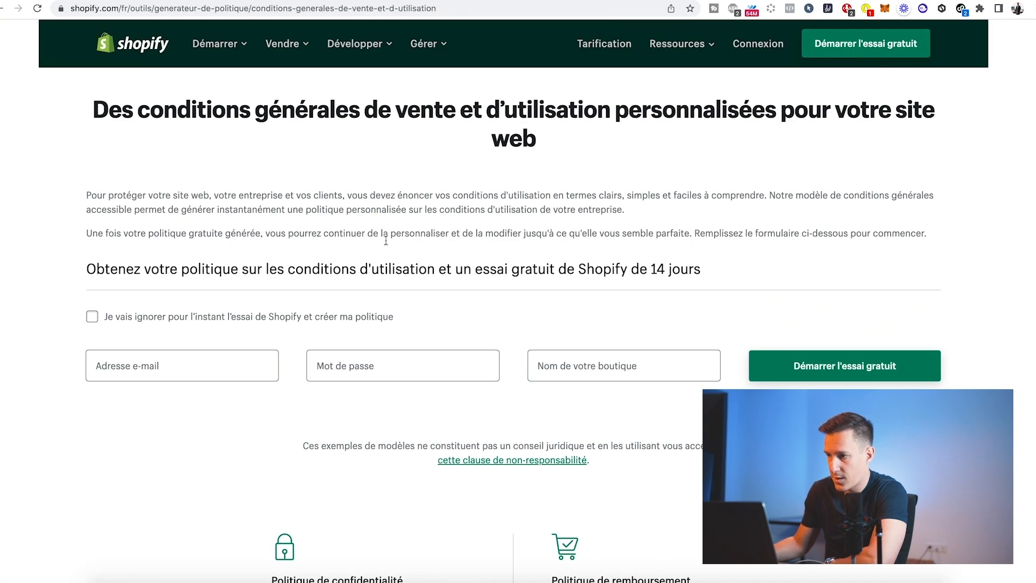
{"action": "scroll", "coordinate": [64, 326], "scroll_direction": "down", "scroll_amount": 1}
{"action": "left_click", "coordinate": [92, 290]}
Fill in the generator form with company name CONFOR+, the contact e-mail, the postal address and the website conforplus.fr.
{"action": "scroll", "coordinate": [322, 341], "scroll_direction": "down", "scroll_amount": 3}
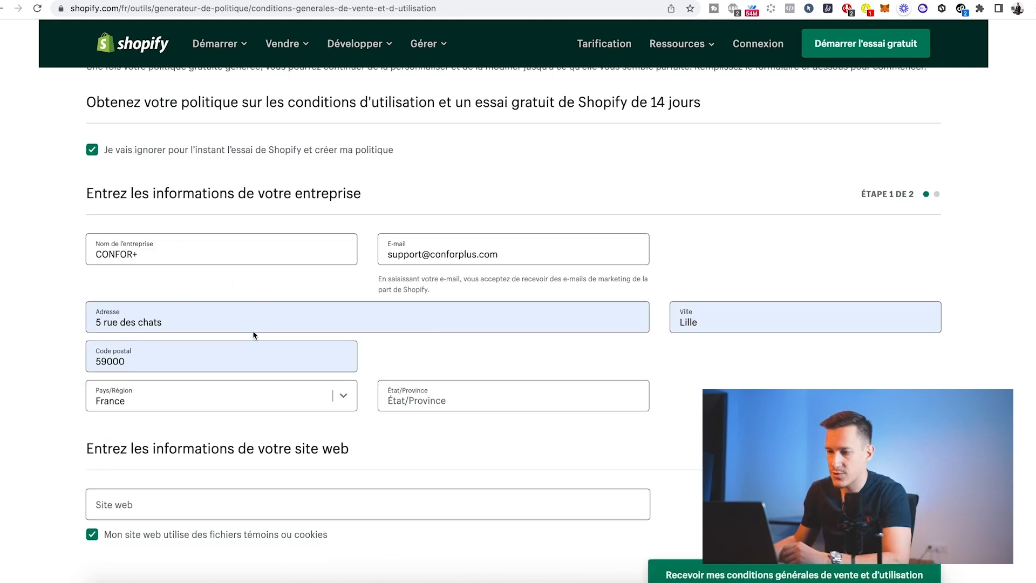
{"action": "scroll", "coordinate": [218, 306], "scroll_direction": "down", "scroll_amount": 3}
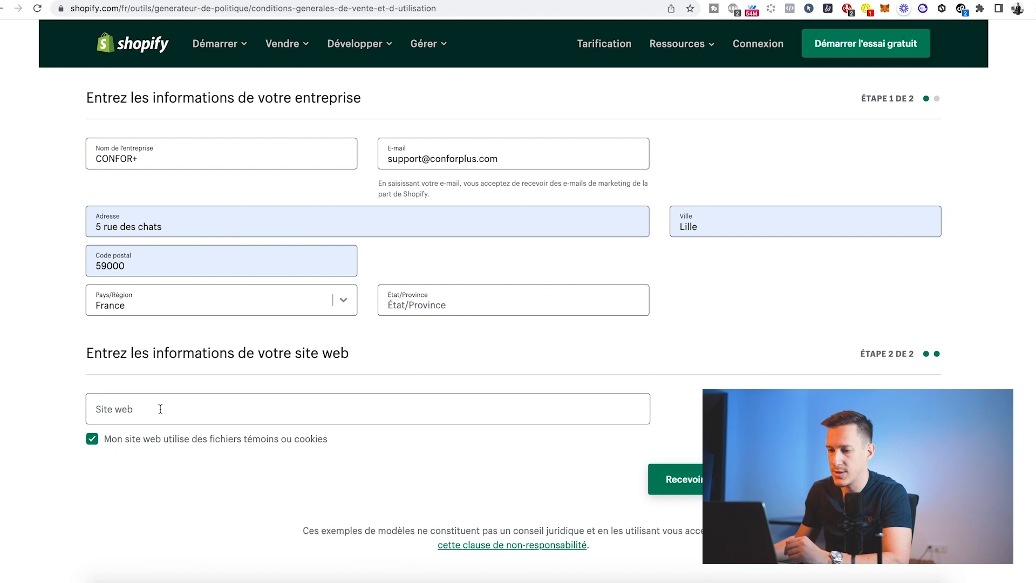
{"action": "left_click", "coordinate": [161, 409]}
{"action": "type", "text": "confortplus.com"}
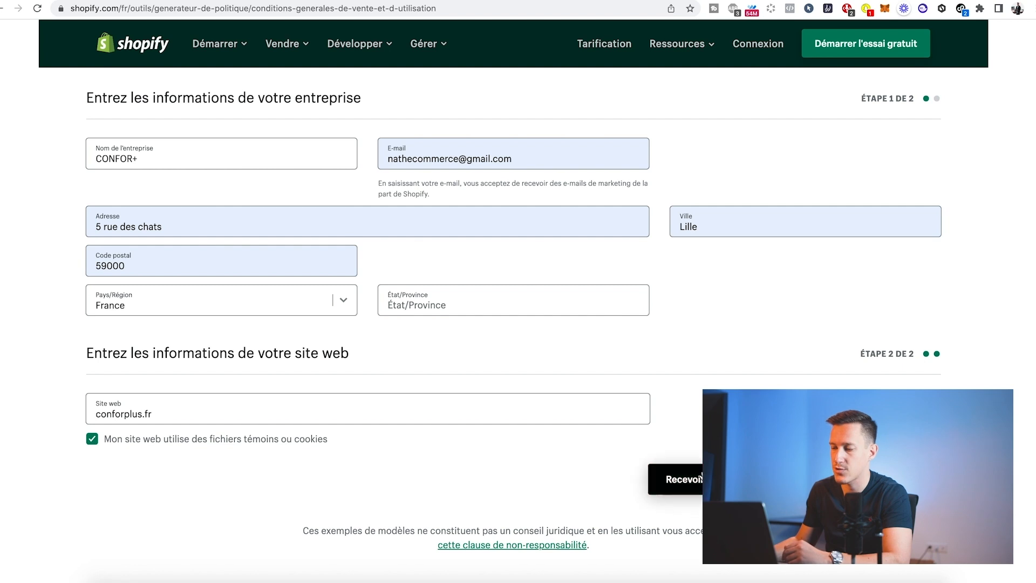
Request the generated terms, decline the browser's saved-address update and close the free-trial sign-up form.
{"action": "left_click", "coordinate": [677, 480]}
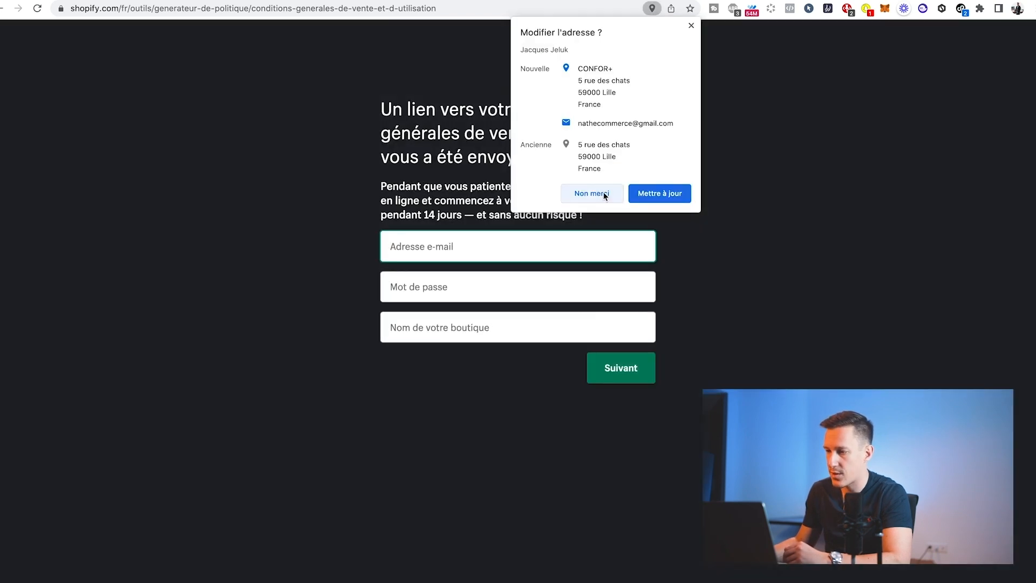
{"action": "left_click", "coordinate": [597, 191]}
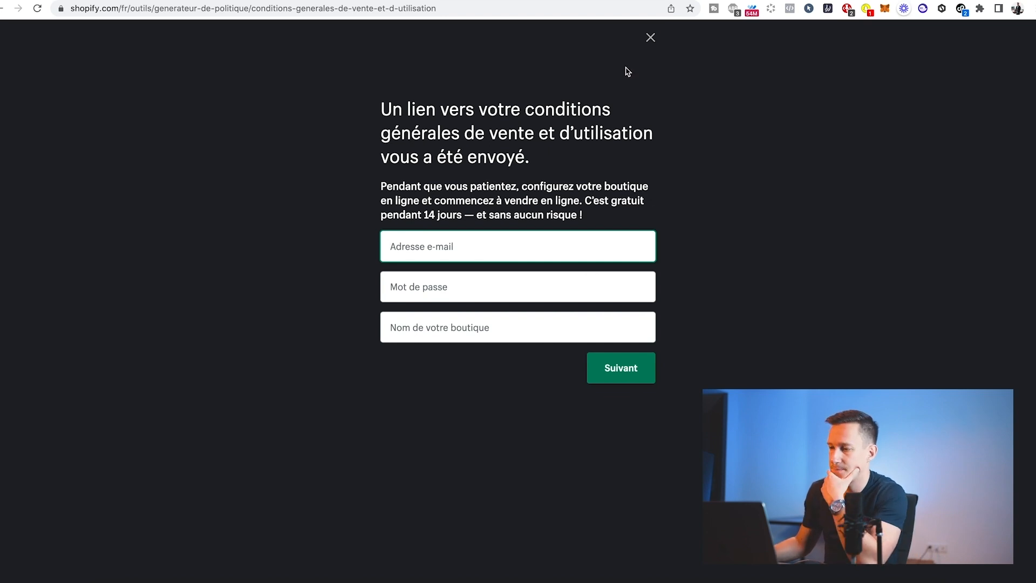
{"action": "left_click", "coordinate": [651, 38]}
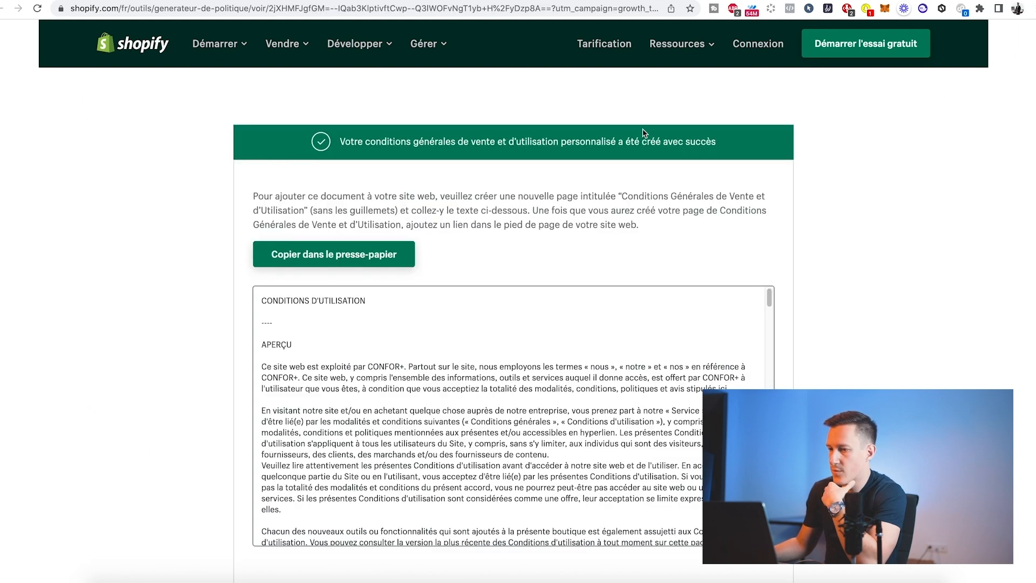
Copy the generated terms into the content of the Conditions générales de vente et d'utilisation page and save the page.
{"action": "scroll", "coordinate": [489, 246], "scroll_direction": "down", "scroll_amount": 2}
{"action": "scroll", "coordinate": [376, 283], "scroll_direction": "up", "scroll_amount": 2}
{"action": "left_click", "coordinate": [373, 258]}
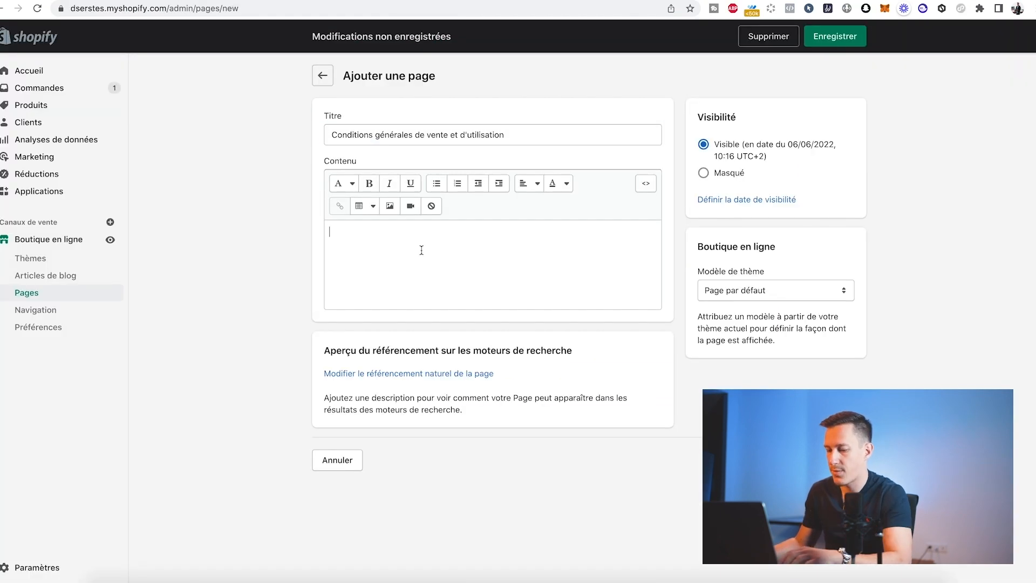
{"action": "left_click", "coordinate": [421, 249]}
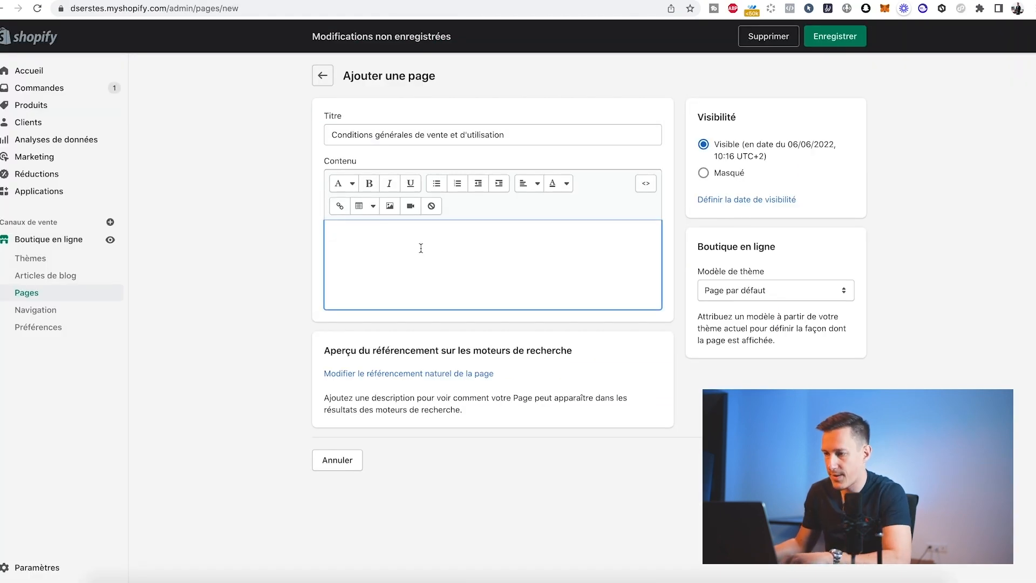
{"action": "key", "text": "super+v"}
{"action": "scroll", "coordinate": [464, 325], "scroll_direction": "up", "scroll_amount": 20}
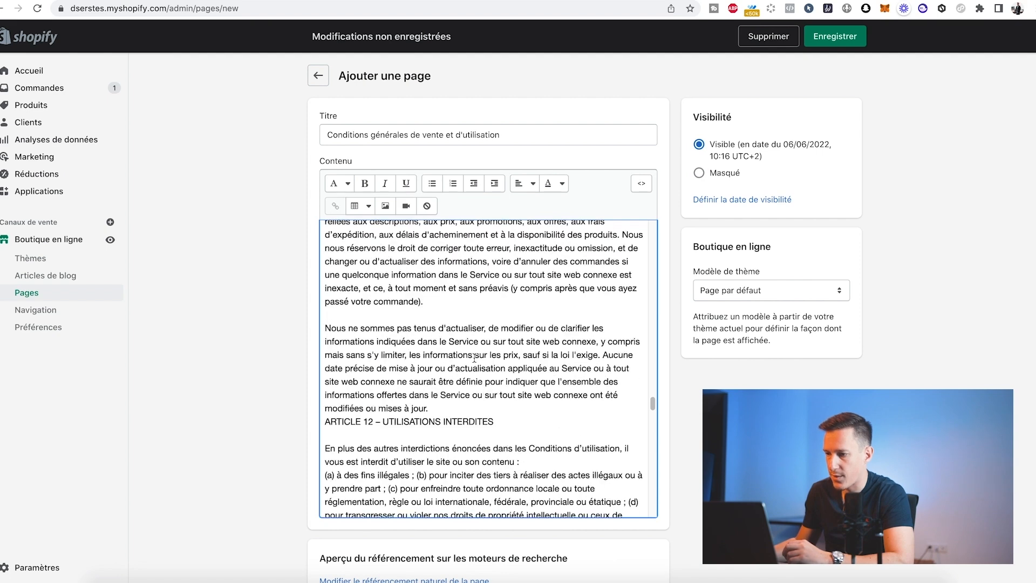
{"action": "left_click", "coordinate": [860, 42]}
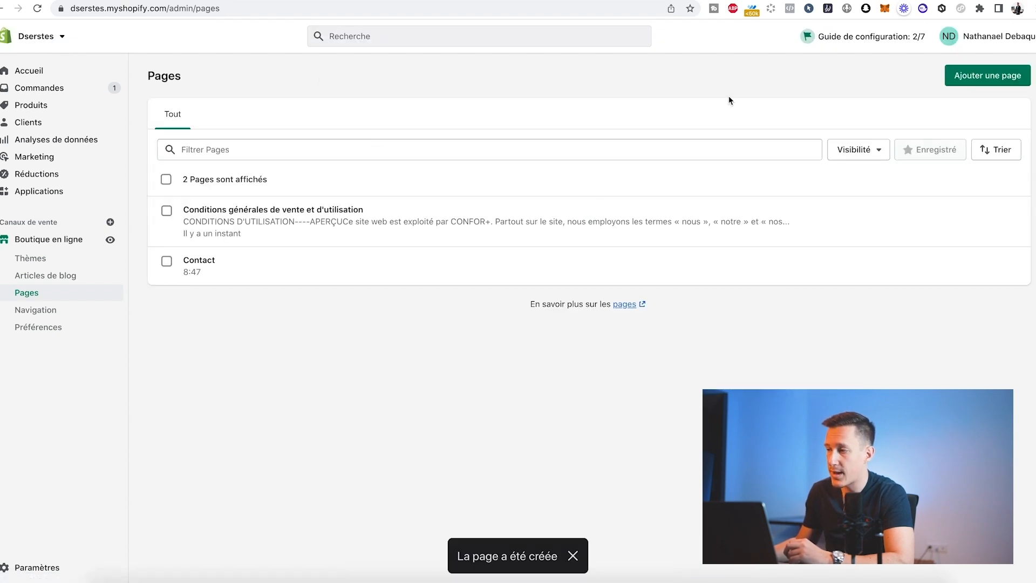
Start a new store page and search Google for "shopify politique de retour template".
{"action": "left_click", "coordinate": [997, 78]}
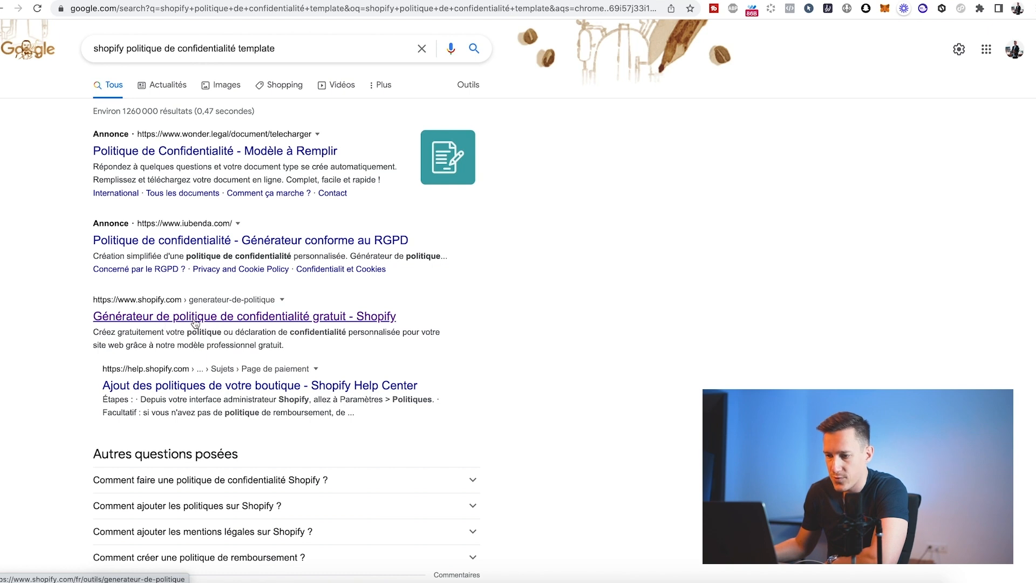
{"action": "left_click_drag", "start_coordinate": [235, 49], "coordinate": [130, 51]}
{"action": "type", "text": "politique de reou"}
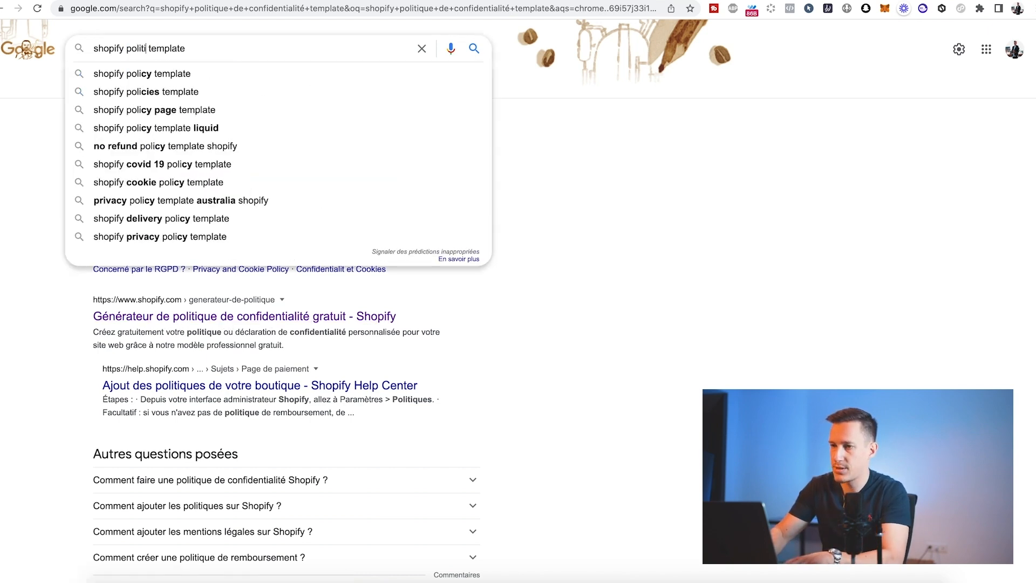
{"action": "key", "text": "BackSpace"}
{"action": "key", "text": "BackSpace"}
{"action": "type", "text": "tour"}
{"action": "key", "text": "Return"}
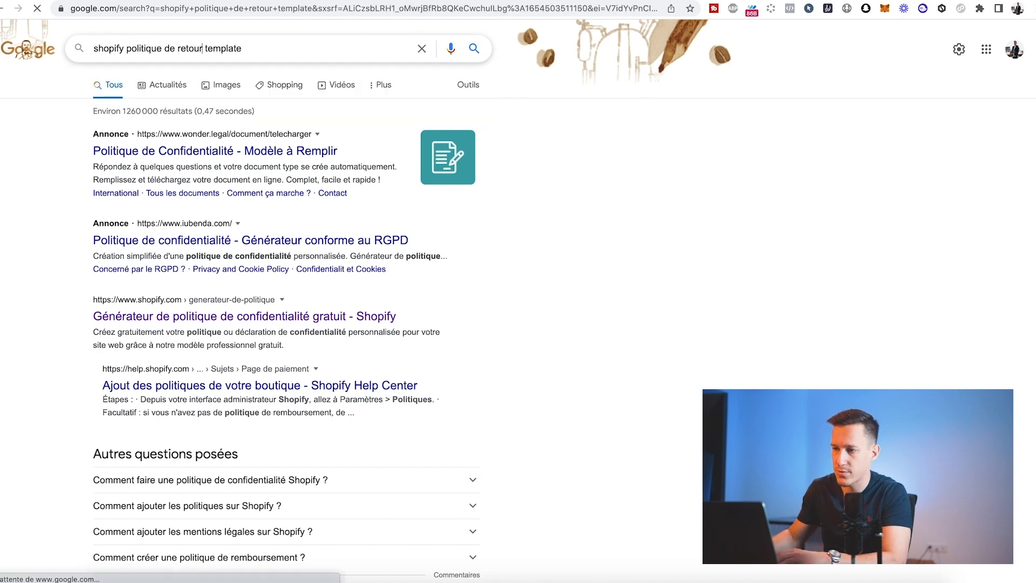
Open Shopify's free policy generator from the results and look over the privacy policy template page.
{"action": "left_click", "coordinate": [226, 332]}
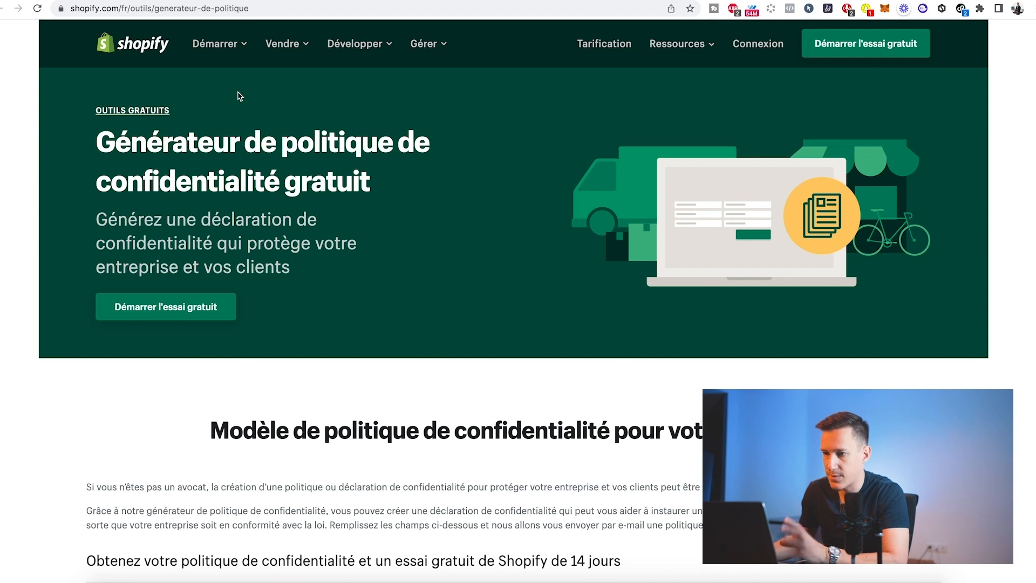
{"action": "scroll", "coordinate": [373, 318], "scroll_direction": "down", "scroll_amount": 5}
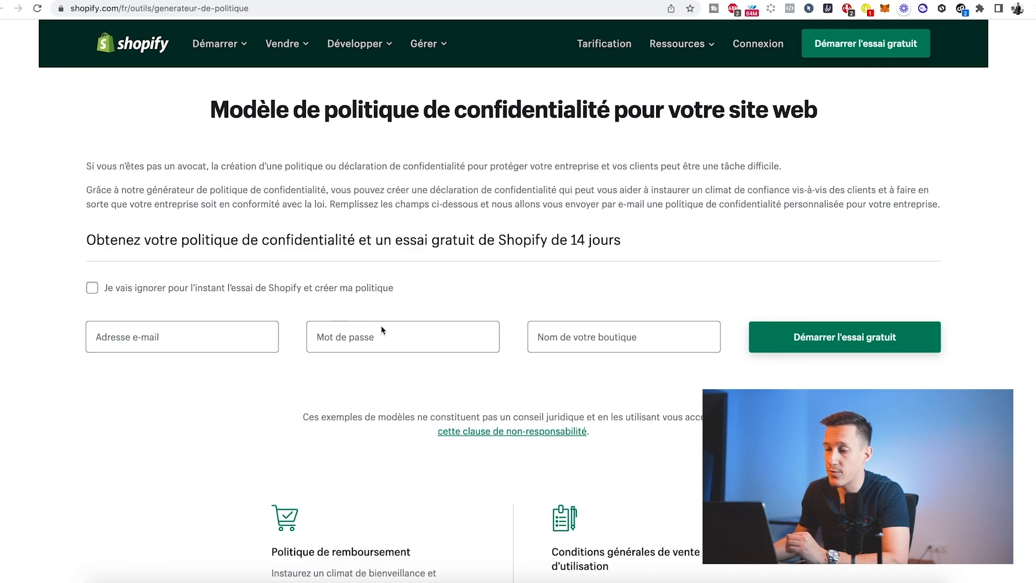
{"action": "scroll", "coordinate": [183, 183], "scroll_direction": "up", "scroll_amount": 5}
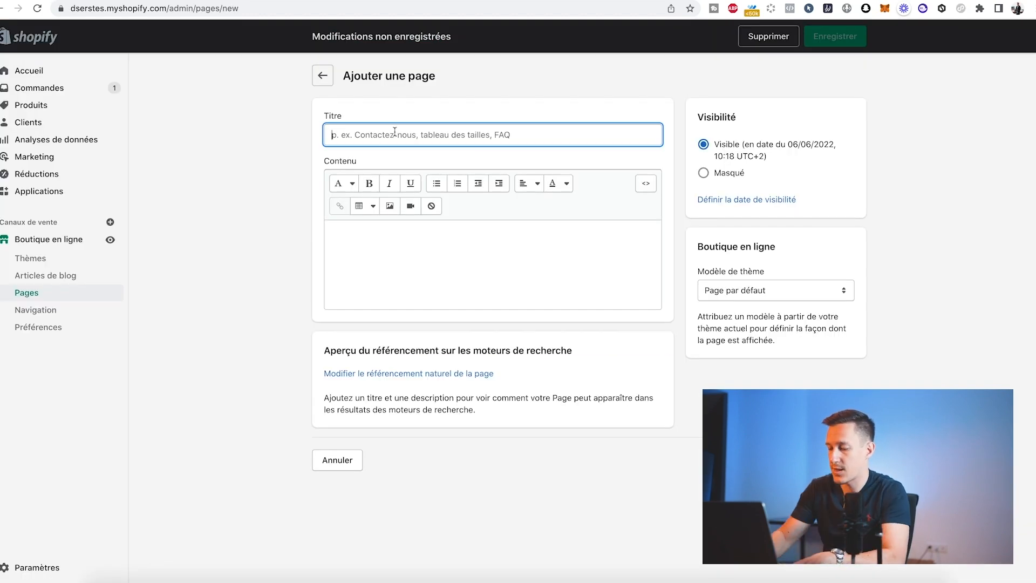
Title the new store page "Politique de confidentialité", save it with empty content and return to the page list.
{"action": "type", "text": "Politique "}
{"action": "type", "text": "de con"}
{"action": "type", "text": "fide"}
{"action": "key", "text": "BackSpace"}
{"action": "type", "text": "dentialité"}
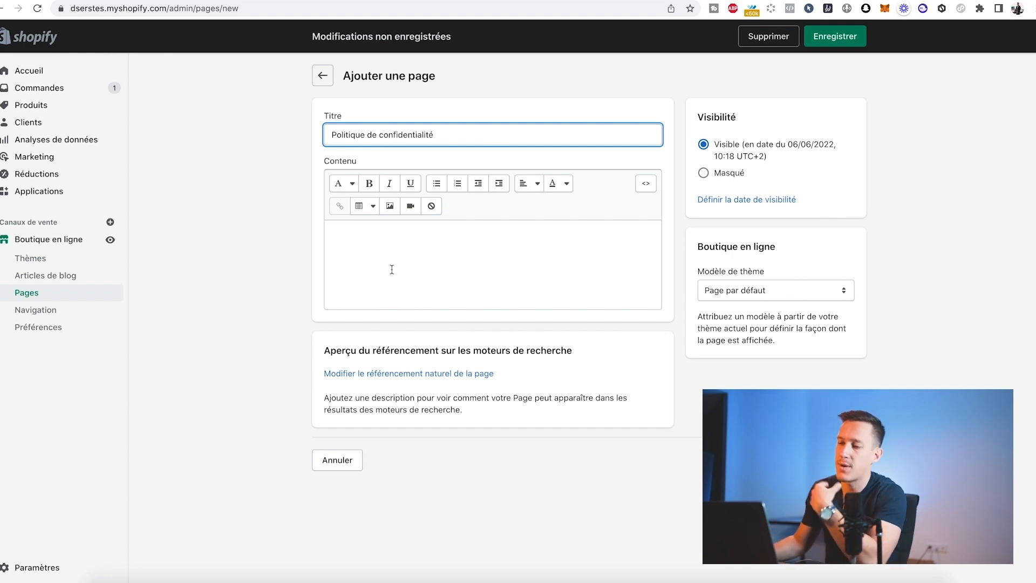
{"action": "left_click", "coordinate": [398, 249]}
{"action": "left_click", "coordinate": [835, 37]}
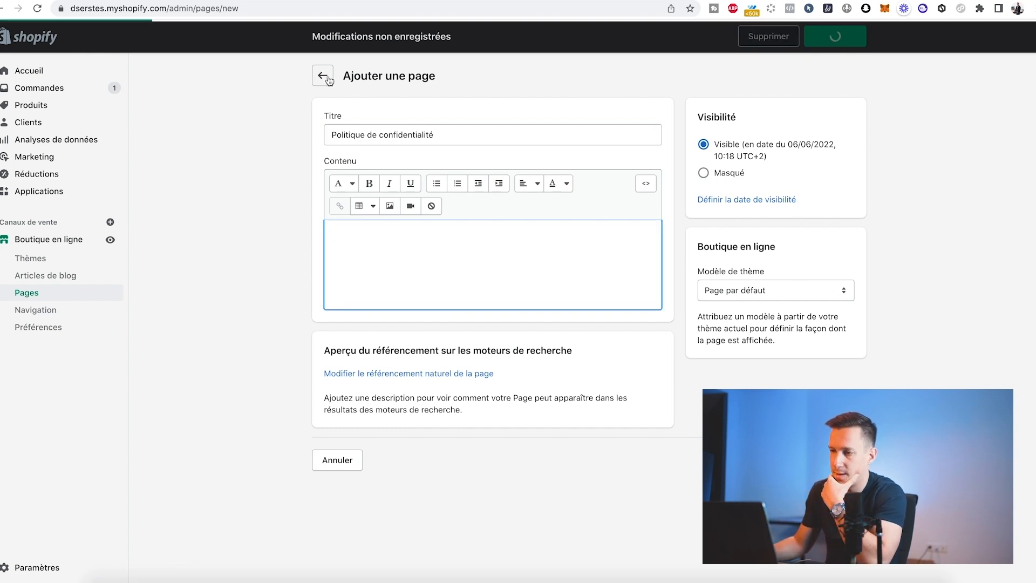
{"action": "left_click", "coordinate": [322, 79]}
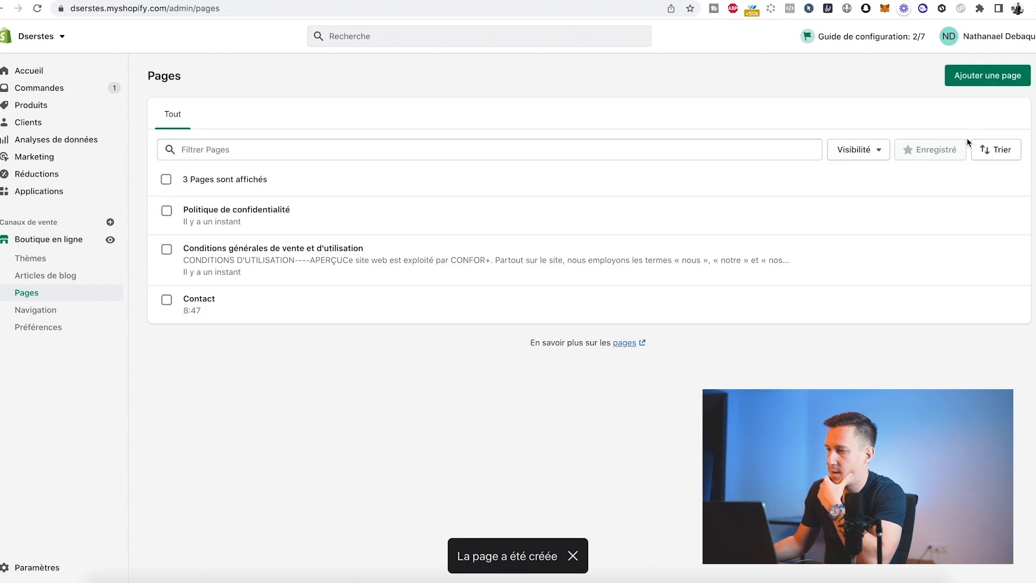
Create and save a page titled "Politique de remboursement", checking Shopify's refund policy generator before saving, and return to the page list.
{"action": "left_click", "coordinate": [975, 79]}
{"action": "type", "text": "Politique de remboursem"}
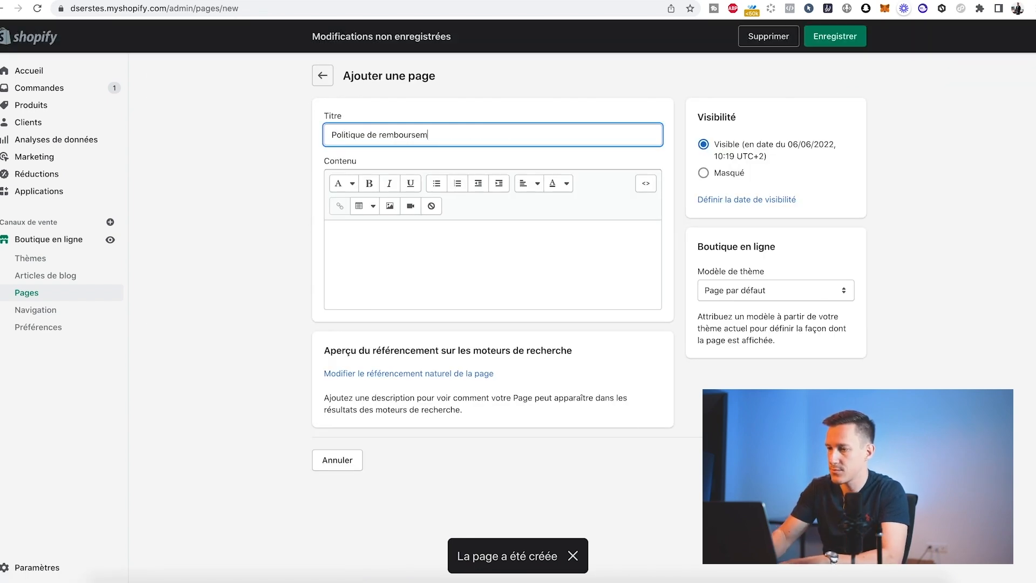
{"action": "type", "text": "ent"}
{"action": "left_click", "coordinate": [290, 2]}
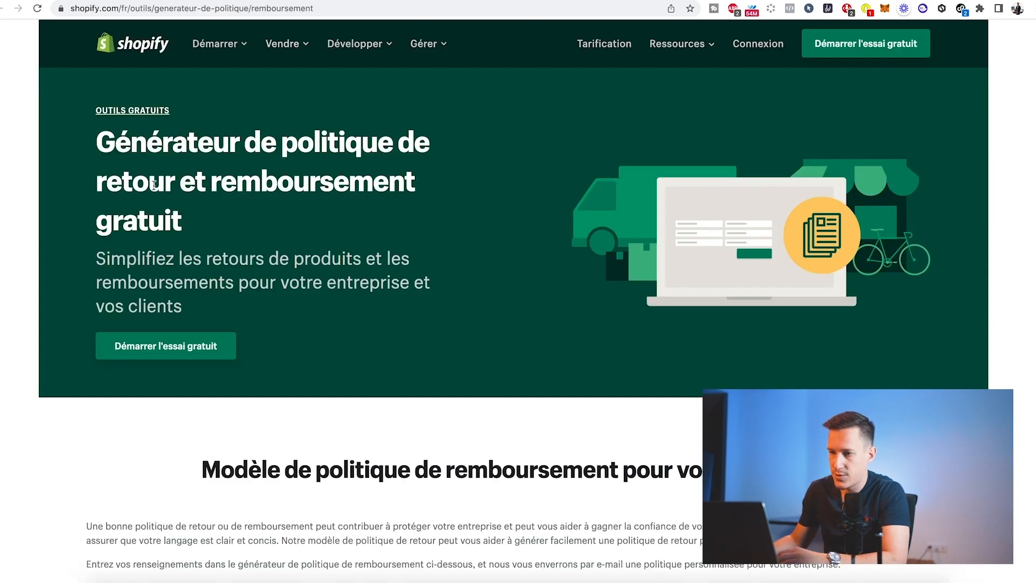
{"action": "scroll", "coordinate": [259, 217], "scroll_direction": "down", "scroll_amount": 3}
{"action": "scroll", "coordinate": [273, 229], "scroll_direction": "up", "scroll_amount": 3}
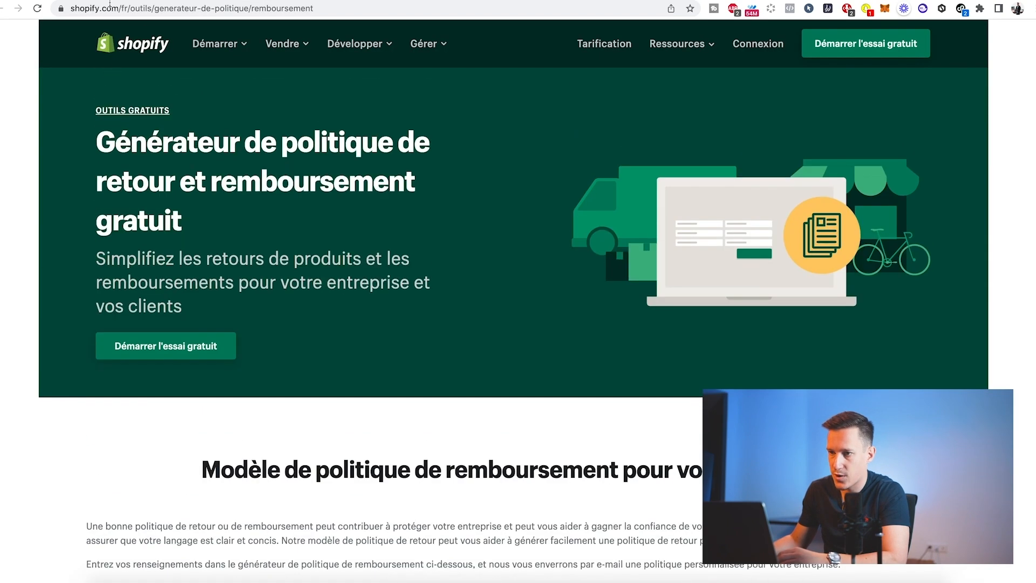
{"action": "left_click", "coordinate": [109, 2]}
{"action": "key", "text": "super+s"}
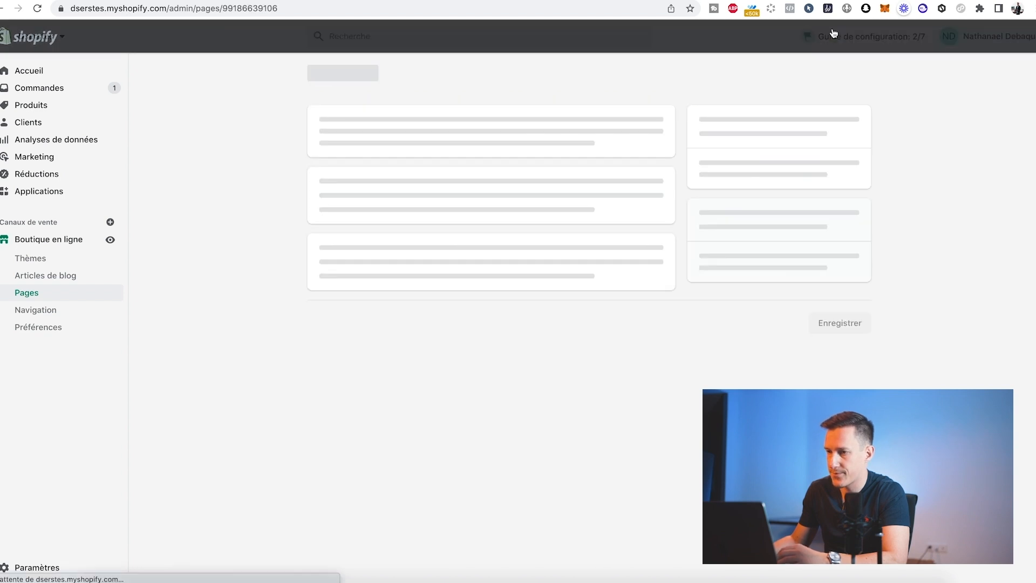
{"action": "left_click", "coordinate": [41, 293]}
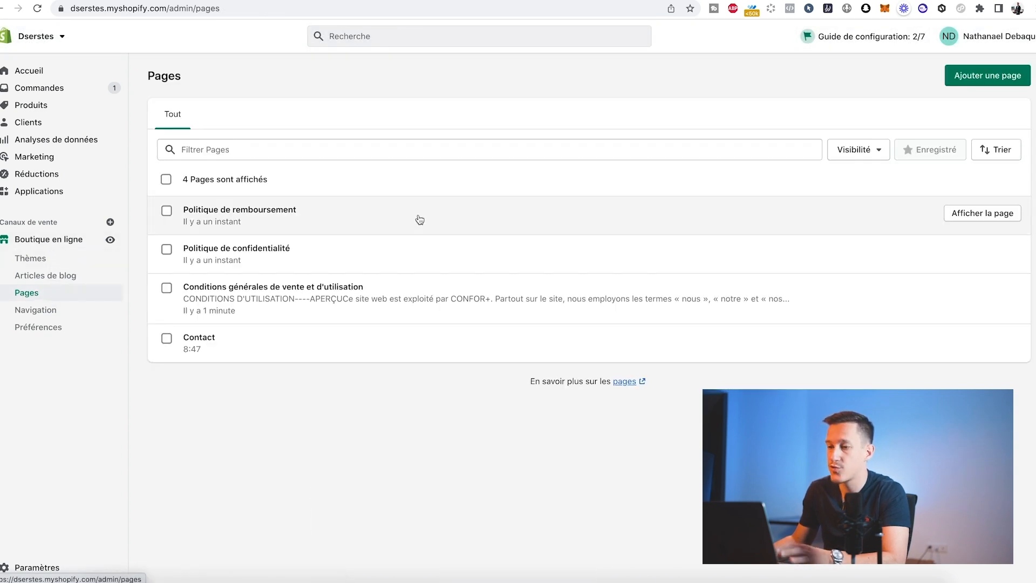
Create a page titled "FAQ" and write "Quel est le délai de livraison ?" as its first question.
{"action": "left_click", "coordinate": [966, 76]}
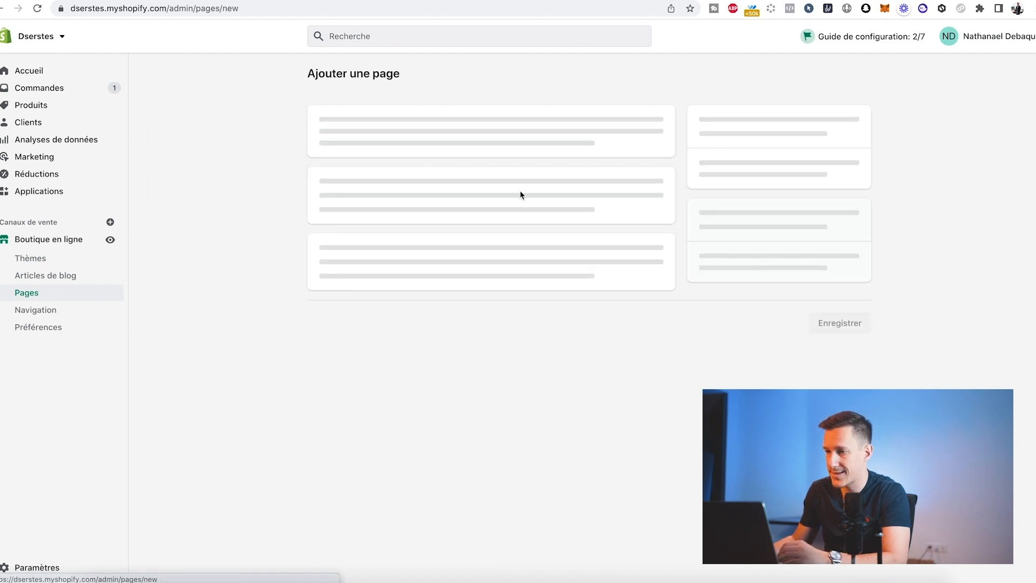
{"action": "left_click", "coordinate": [375, 138]}
{"action": "type", "text": "FAQ"}
{"action": "left_click", "coordinate": [380, 250]}
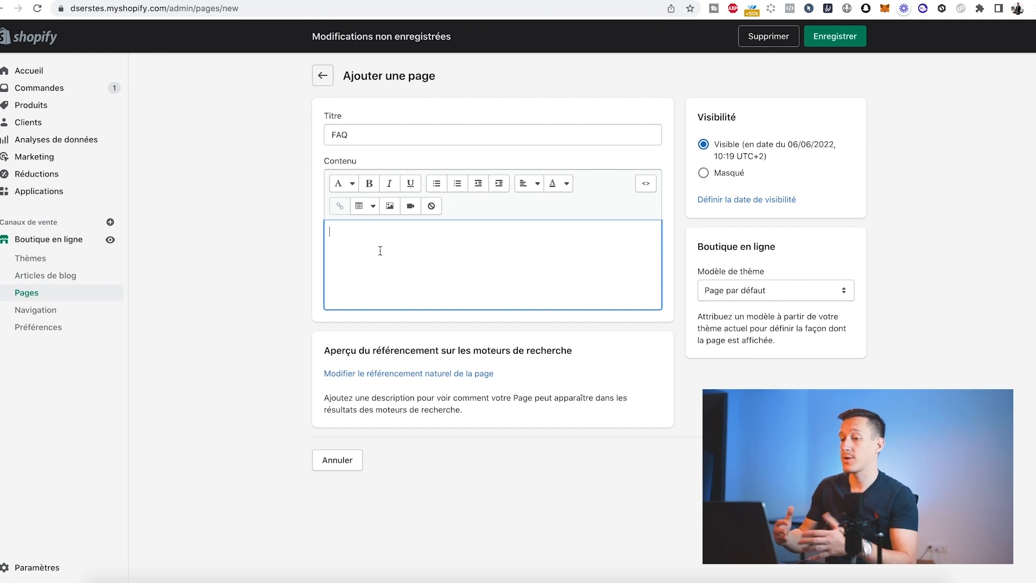
{"action": "type", "text": "Quel"}
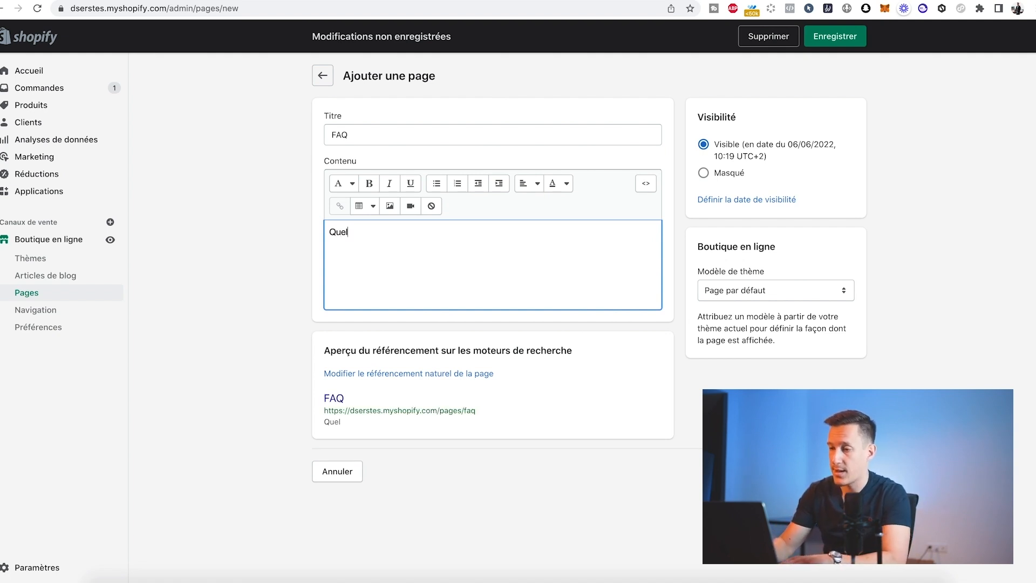
{"action": "type", "text": " est le délai de livraison ?"}
{"action": "key", "text": "Return"}
Make the delivery-time question bold with the Titre 4 style and place the cursor on the line below it.
{"action": "left_click_drag", "start_coordinate": [458, 244], "coordinate": [272, 231]}
{"action": "left_click", "coordinate": [369, 183]}
{"action": "left_click", "coordinate": [346, 184]}
{"action": "left_click", "coordinate": [353, 306]}
{"action": "left_click", "coordinate": [401, 257]}
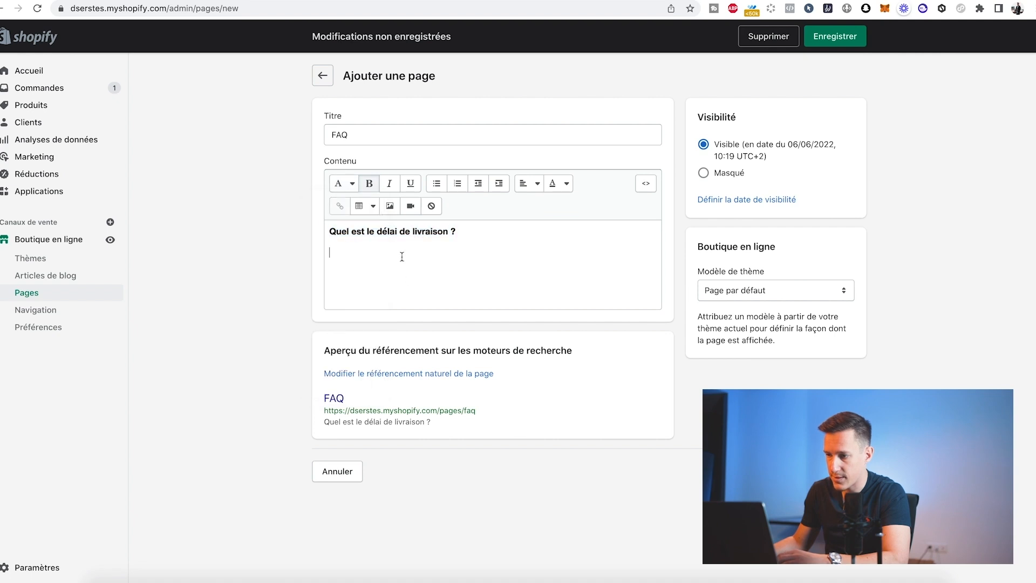
Write the answer "Nos délais de livraison sont de 10 à 15 jours partout dans le monde." below the first question.
{"action": "type", "text": "Nos délais de livraisn"}
{"action": "key", "text": "BackSpace"}
{"action": "type", "text": "on sont de "}
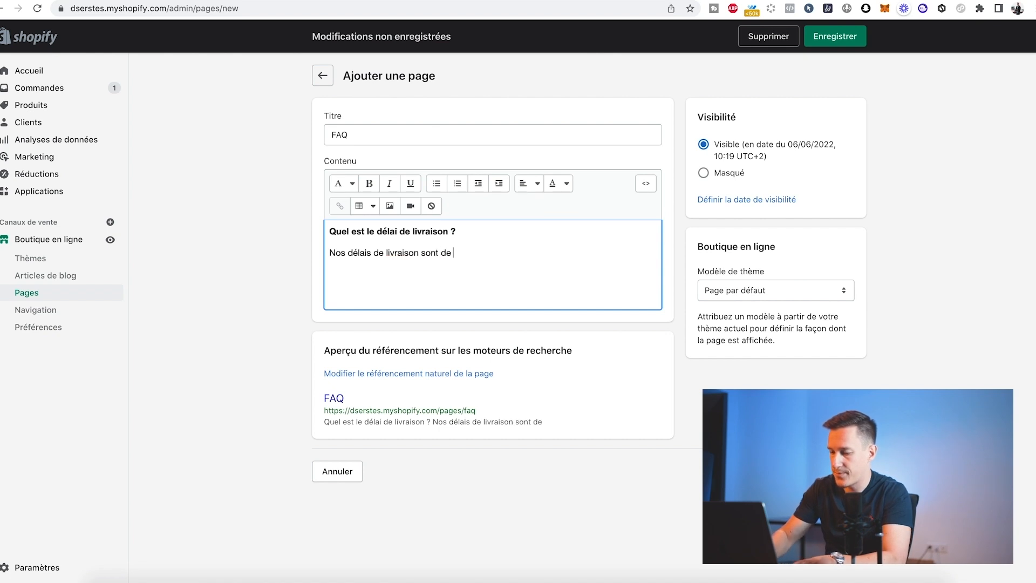
{"action": "type", "text": "5 jo"}
{"action": "key", "text": "BackSpace"}
{"action": "key", "text": "BackSpace"}
{"action": "key", "text": "BackSpace"}
{"action": "key", "text": "BackSpace"}
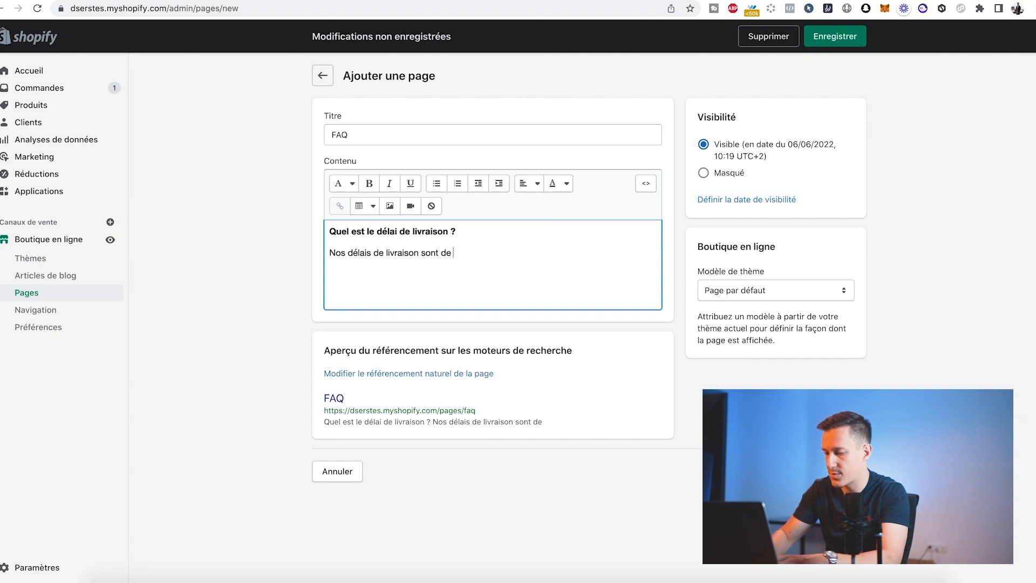
{"action": "type", "text": "10 à 15 jours partout dans le monde."}
Add the bold question "Quels sont les frais de livraison ?" answered by "Nous offrons la livraison sur toute notre boutique.".
{"action": "type", "text": "Quels sont les frais de livraison ?\\nNous offrons la livraison sur toute notre boutique."}
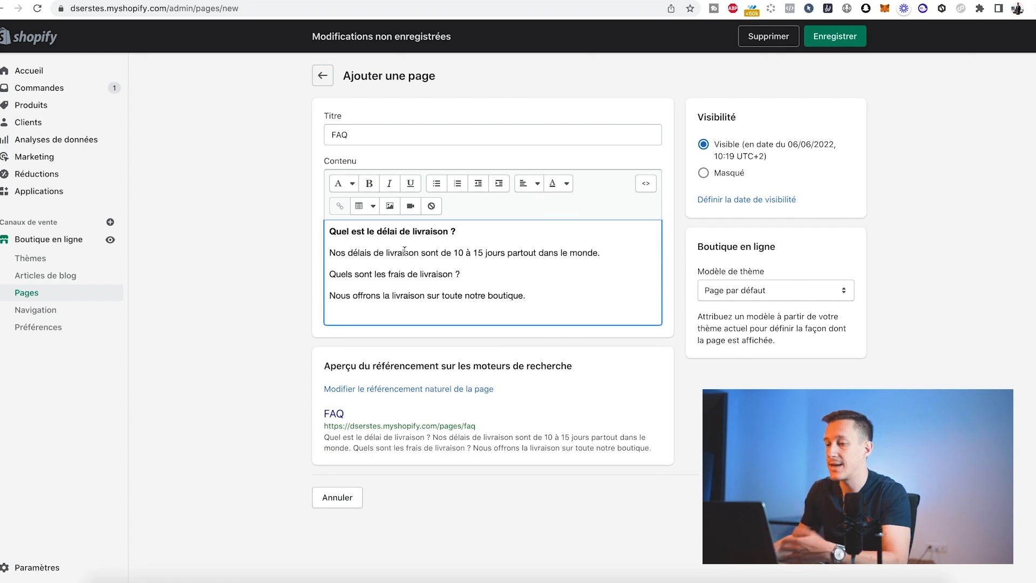
{"action": "left_click_drag", "start_coordinate": [460, 274], "coordinate": [319, 278]}
{"action": "left_click", "coordinate": [369, 183]}
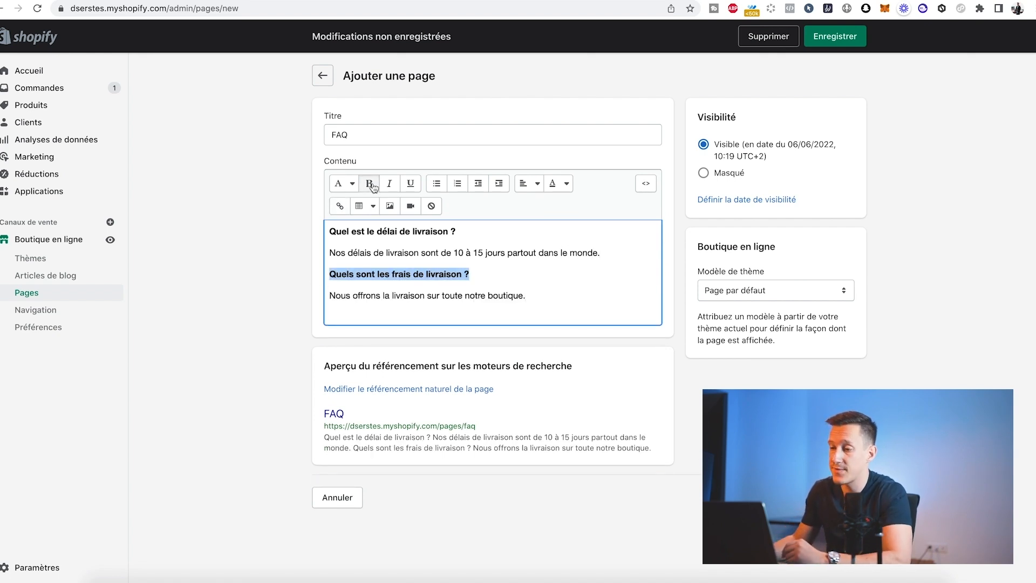
Add a third question, "Quels sont les moyens de paiement disponible ?", below the shipping-fee answer.
{"action": "left_click", "coordinate": [551, 302]}
{"action": "key", "text": "Return"}
{"action": "type", "text": "Quels sont les moyens de paiement disponbi"}
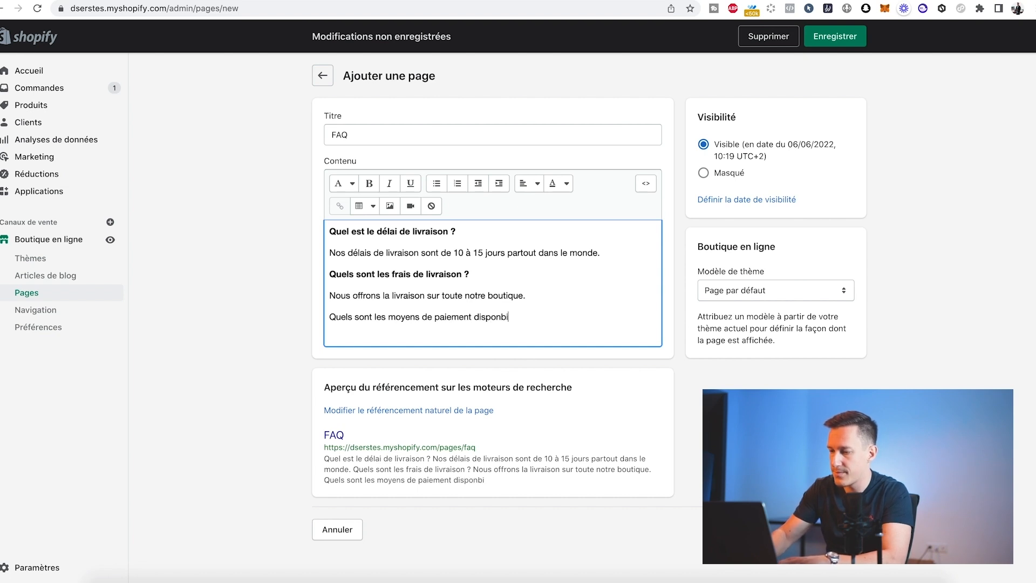
{"action": "type", "text": "le ?"}
Make the payment question bold and apply the Titre 4 style to it and to the shipping-fee question.
{"action": "left_click_drag", "start_coordinate": [534, 317], "coordinate": [329, 317]}
{"action": "left_click", "coordinate": [369, 183]}
{"action": "left_click", "coordinate": [344, 183]}
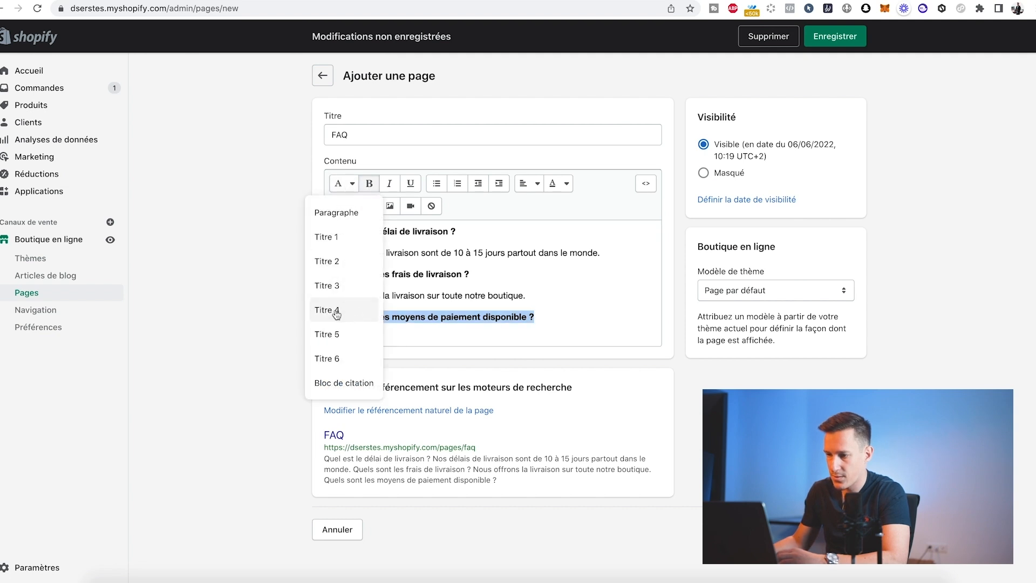
{"action": "left_click", "coordinate": [389, 337]}
{"action": "left_click_drag", "start_coordinate": [475, 274], "coordinate": [329, 275]}
{"action": "left_click", "coordinate": [344, 184]}
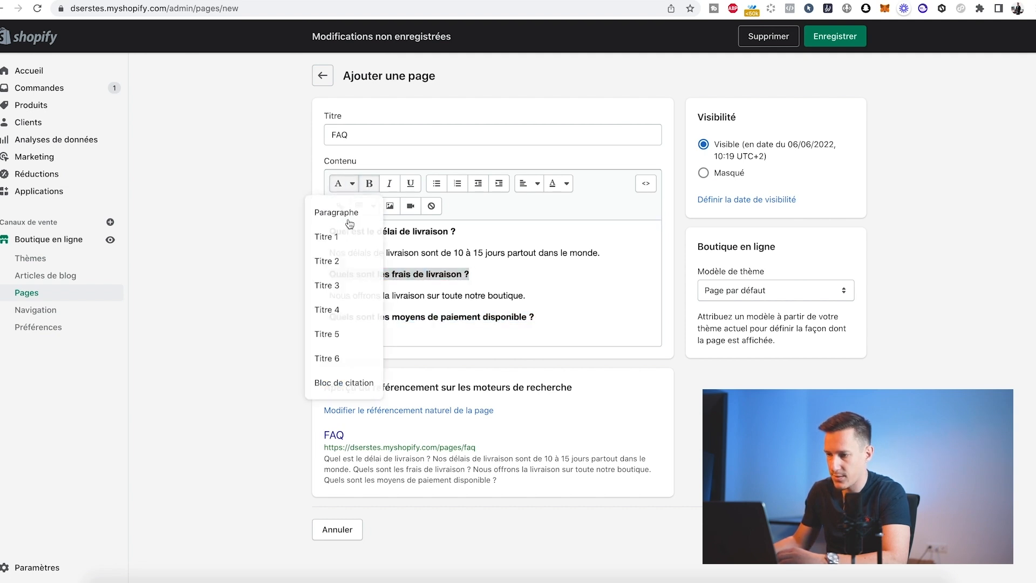
{"action": "left_click", "coordinate": [374, 333]}
Answer the payment question in plain paragraph text with "Vous pouvez régler via carte bancaire ou paypal sur la boutique." and save the FAQ page.
{"action": "key", "text": "Return"}
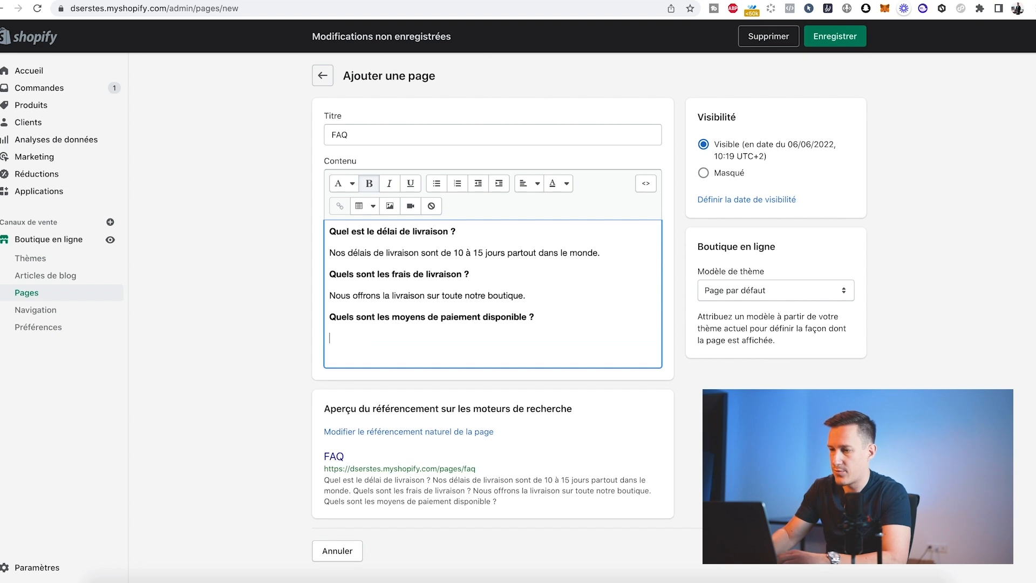
{"action": "left_click", "coordinate": [370, 187]}
{"action": "left_click", "coordinate": [347, 185]}
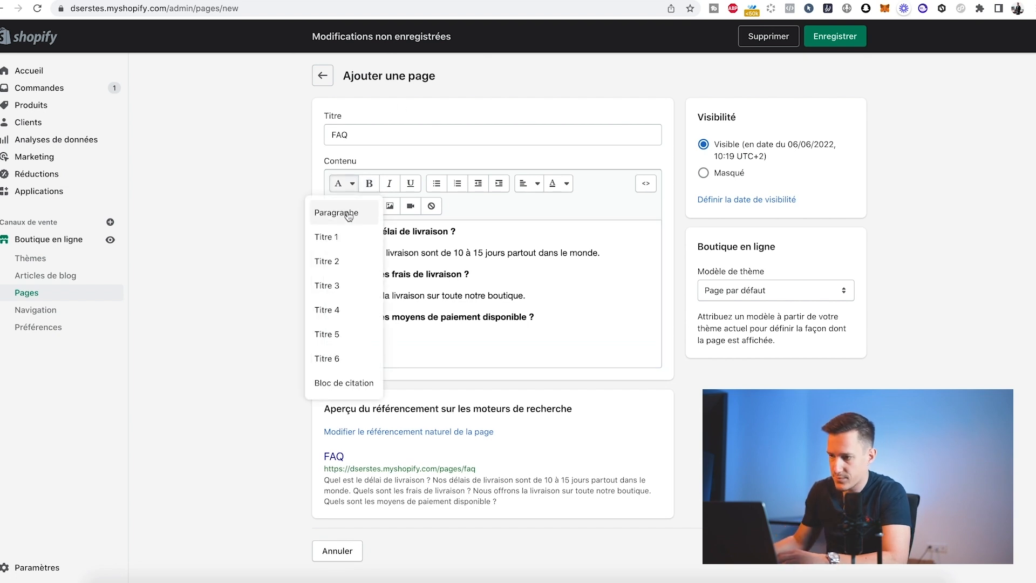
{"action": "left_click", "coordinate": [348, 212]}
{"action": "type", "text": "V"}
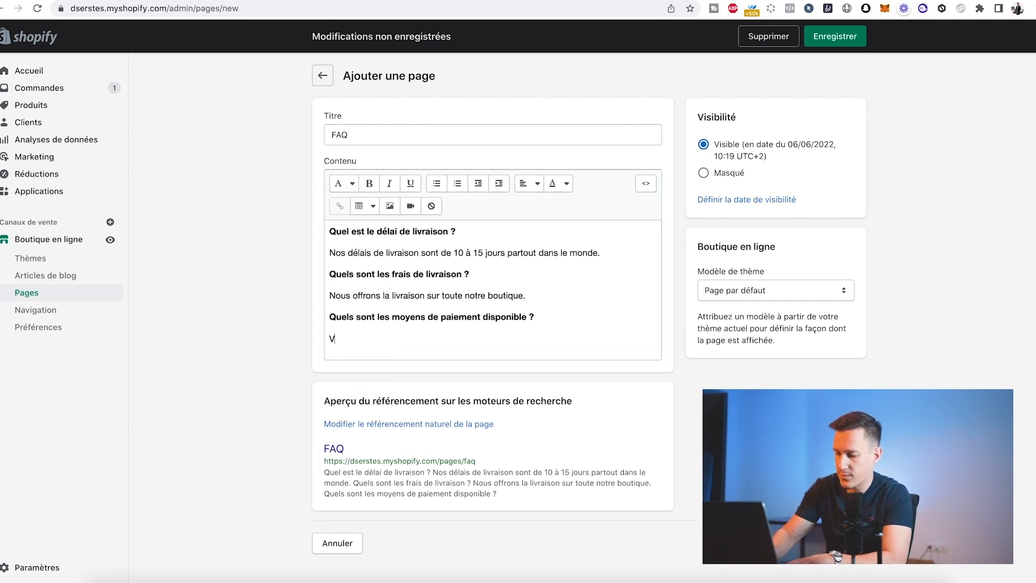
{"action": "type", "text": "ous pouvez régler via ca"}
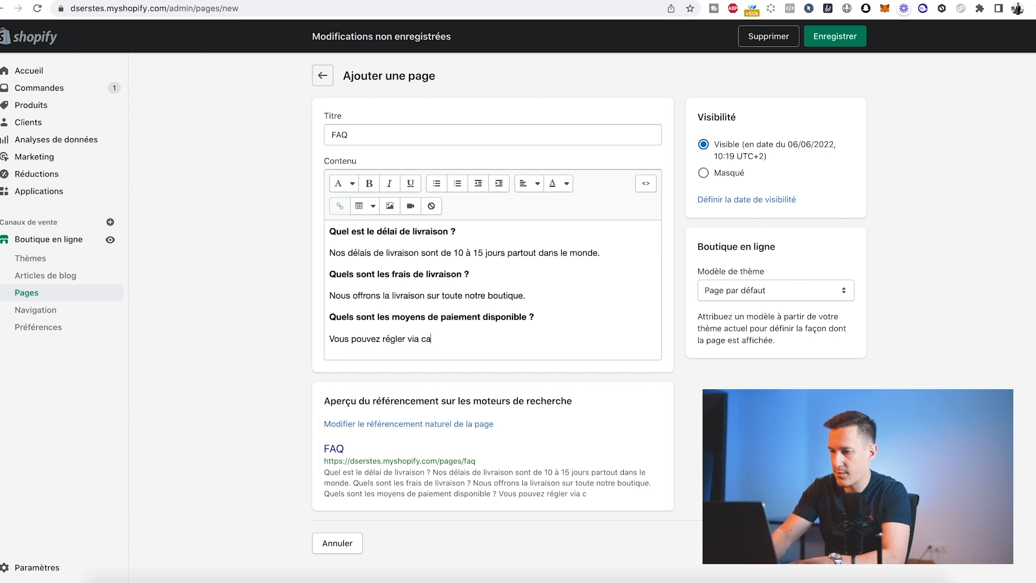
{"action": "type", "text": "rte bancaire ou paypal su"}
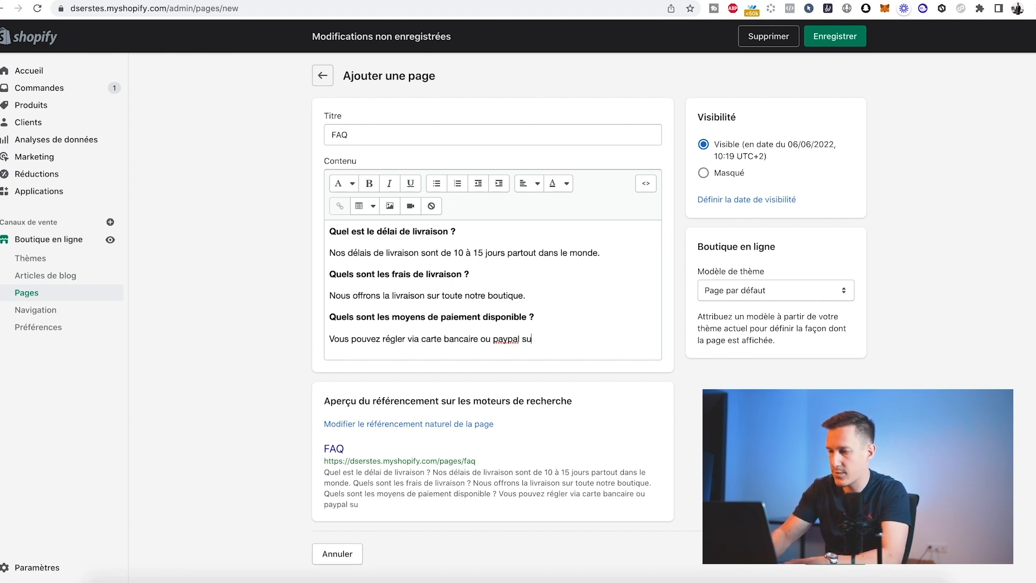
{"action": "type", "text": "r la boutique."}
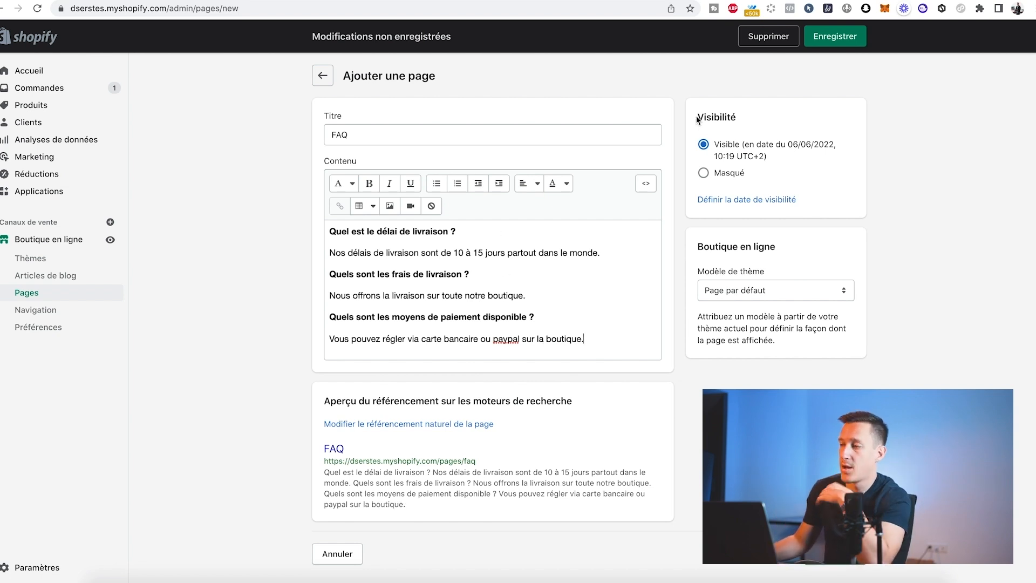
{"action": "left_click", "coordinate": [835, 45]}
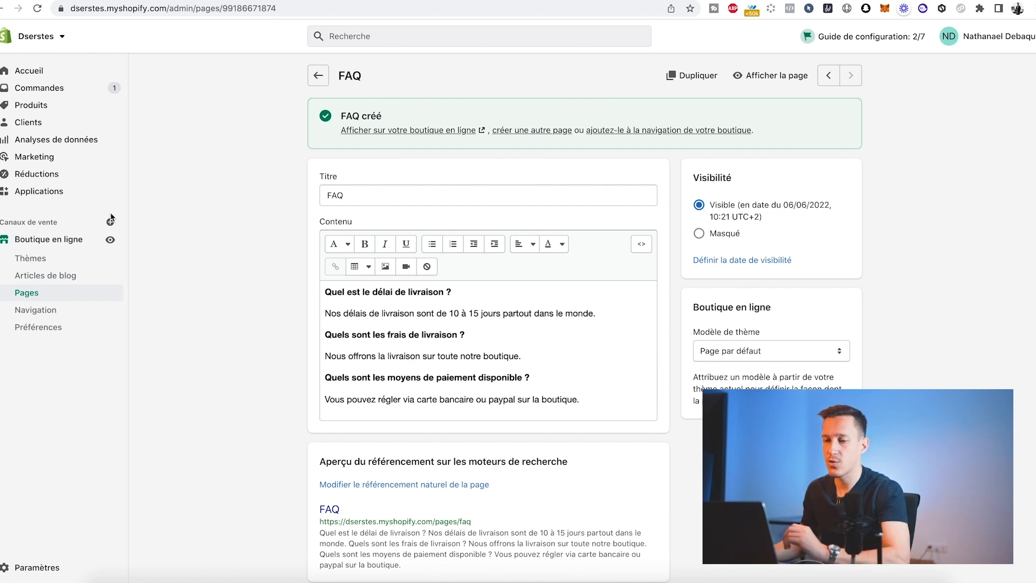
Open the online store's theme management page and look over the current Dawn theme.
{"action": "left_click", "coordinate": [31, 260]}
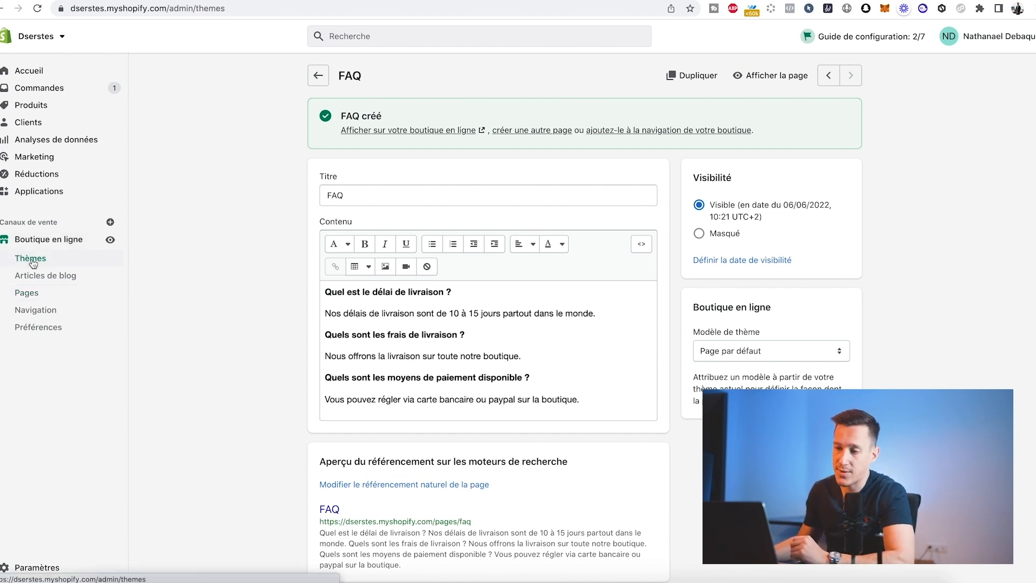
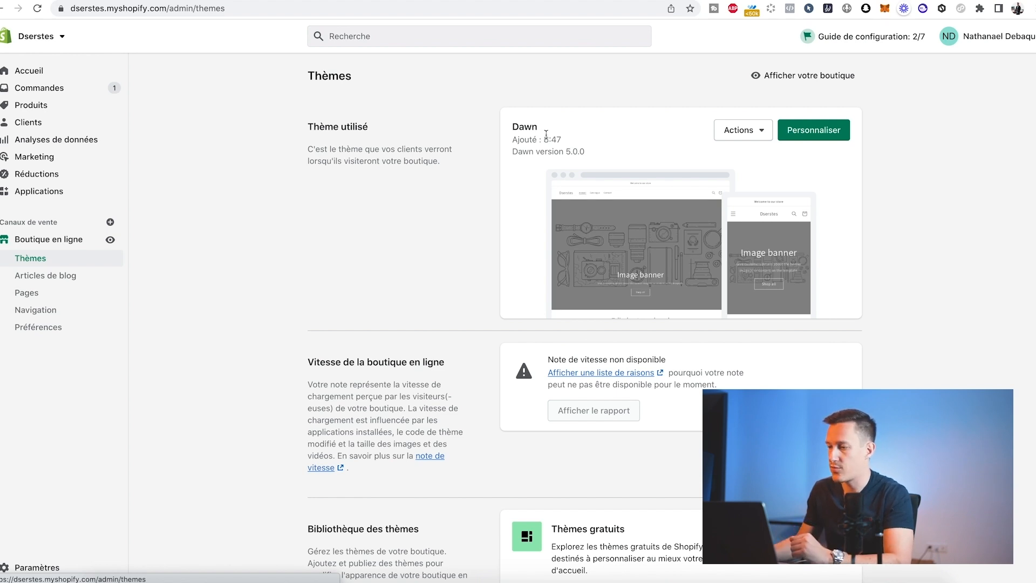
{"action": "scroll", "coordinate": [513, 176], "scroll_direction": "down", "scroll_amount": 1}
{"action": "scroll", "coordinate": [510, 176], "scroll_direction": "up", "scroll_amount": 1}
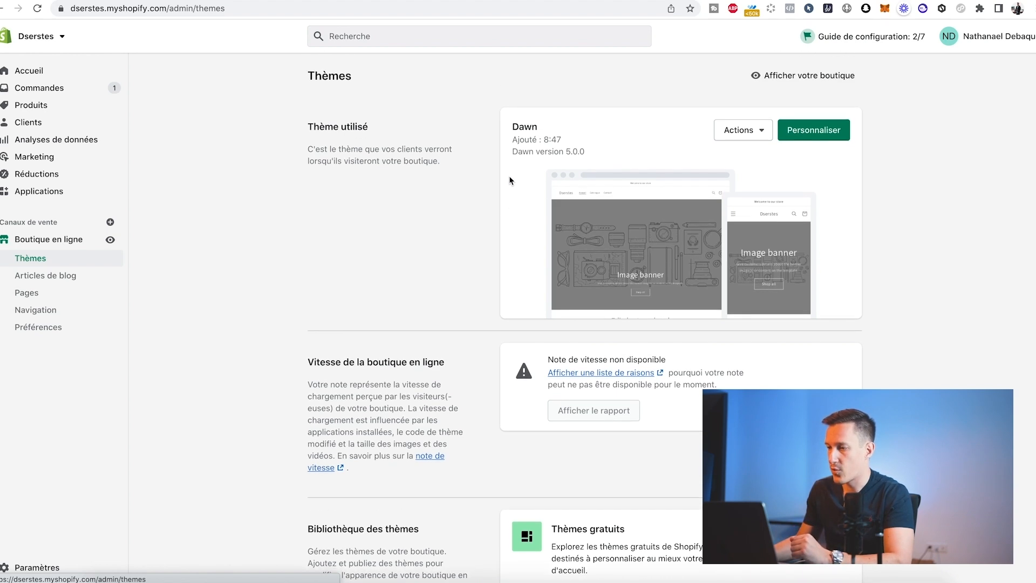
Open the Dawn theme for customization, dismiss the Preview Inspector introduction and look through the default home page sections.
{"action": "left_click", "coordinate": [809, 130]}
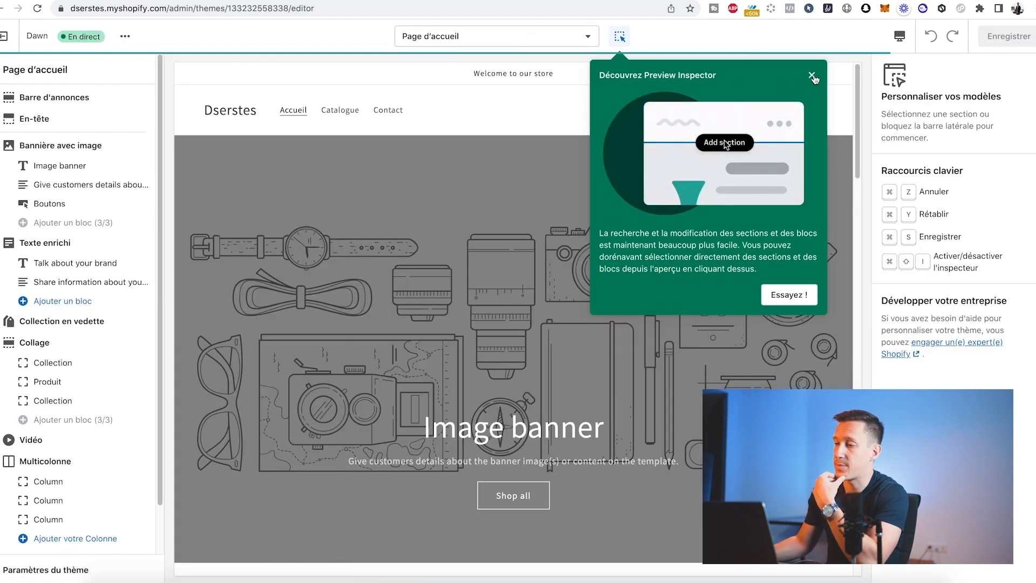
{"action": "left_click", "coordinate": [813, 76]}
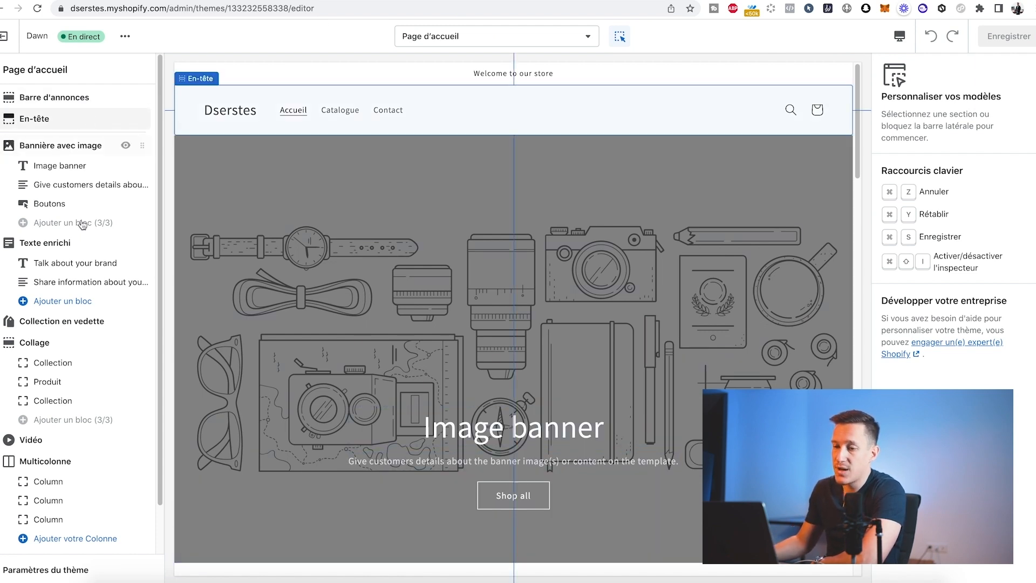
{"action": "scroll", "coordinate": [78, 285], "scroll_direction": "down", "scroll_amount": 1}
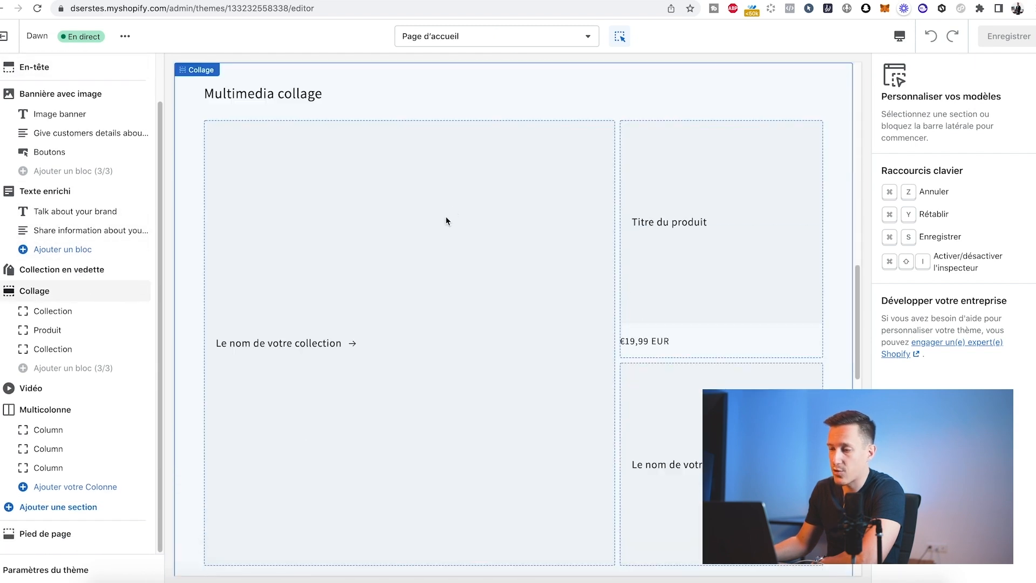
{"action": "scroll", "coordinate": [460, 204], "scroll_direction": "down", "scroll_amount": 10}
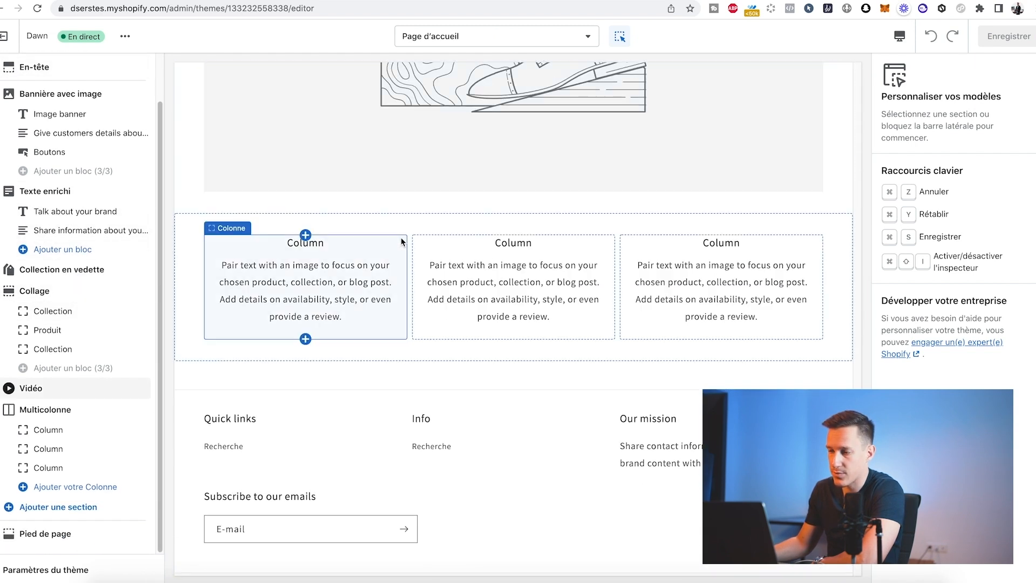
{"action": "scroll", "coordinate": [475, 362], "scroll_direction": "down", "scroll_amount": 2}
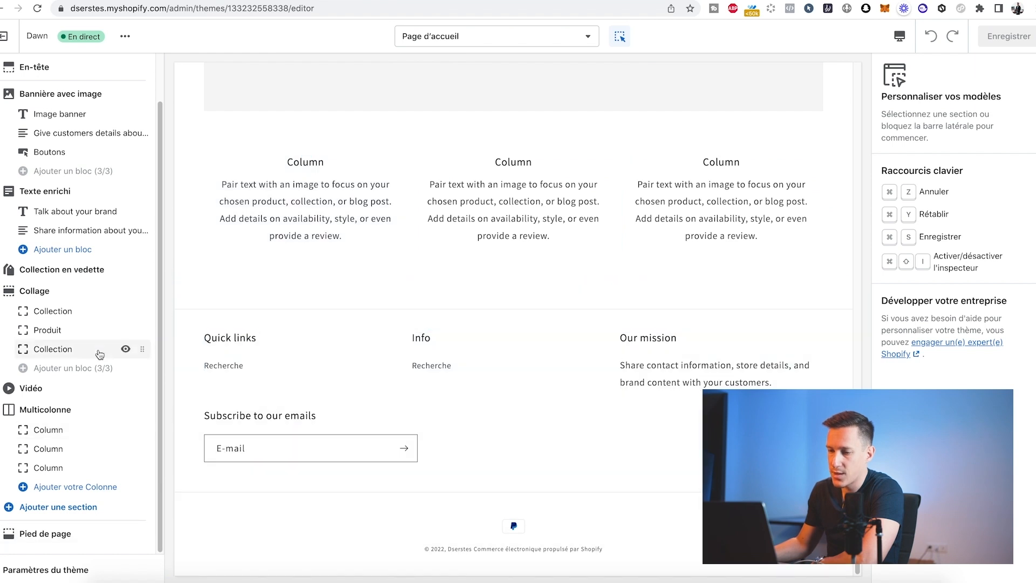
{"action": "scroll", "coordinate": [303, 173], "scroll_direction": "up", "scroll_amount": 1}
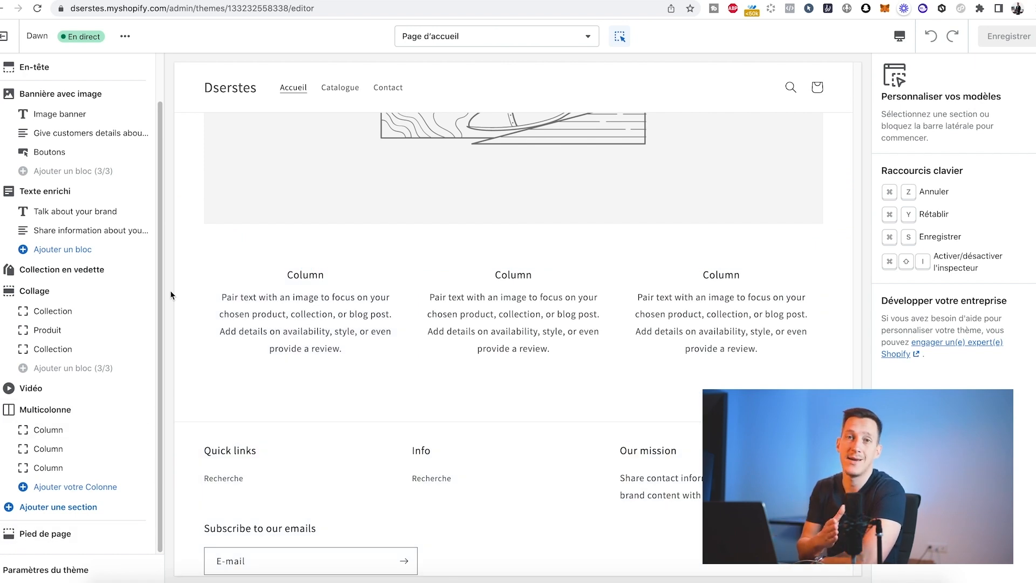
{"action": "scroll", "coordinate": [383, 278], "scroll_direction": "up", "scroll_amount": 15}
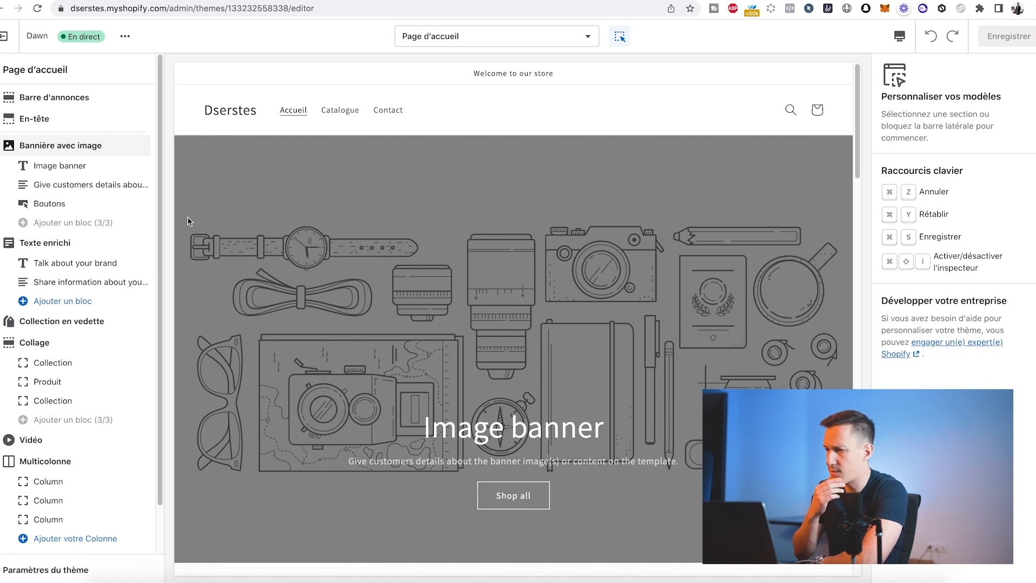
Replace the announcement bar's text with "Livraison GRATUITE partout en France".
{"action": "left_click", "coordinate": [54, 99]}
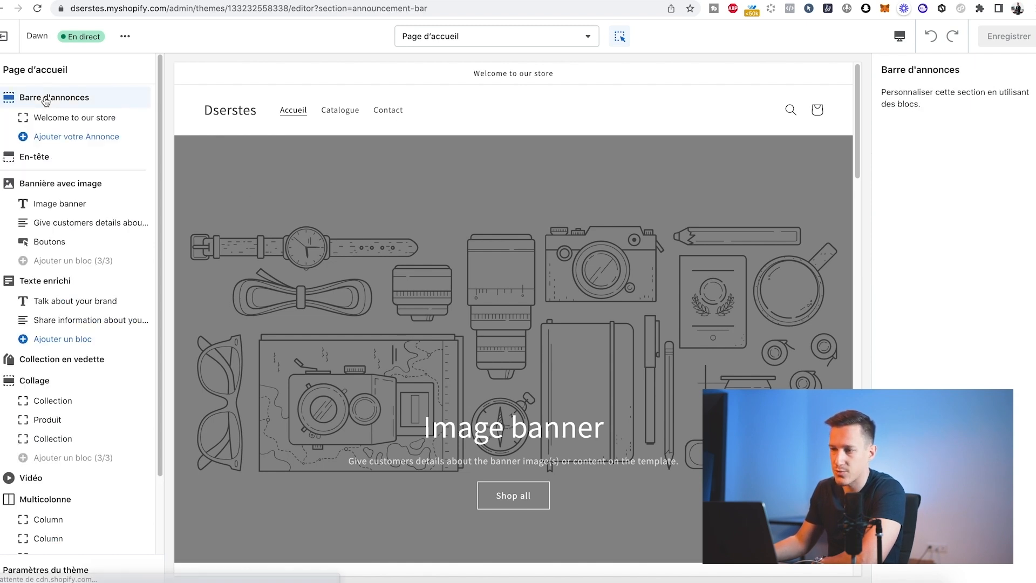
{"action": "left_click", "coordinate": [82, 117]}
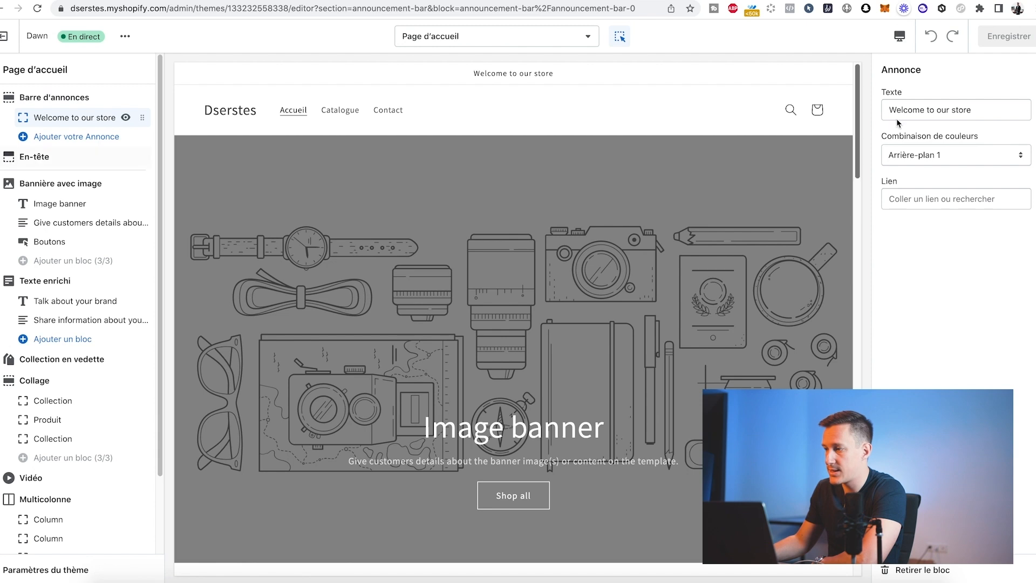
{"action": "left_click_drag", "start_coordinate": [983, 112], "coordinate": [870, 112]}
{"action": "type", "text": "Li"}
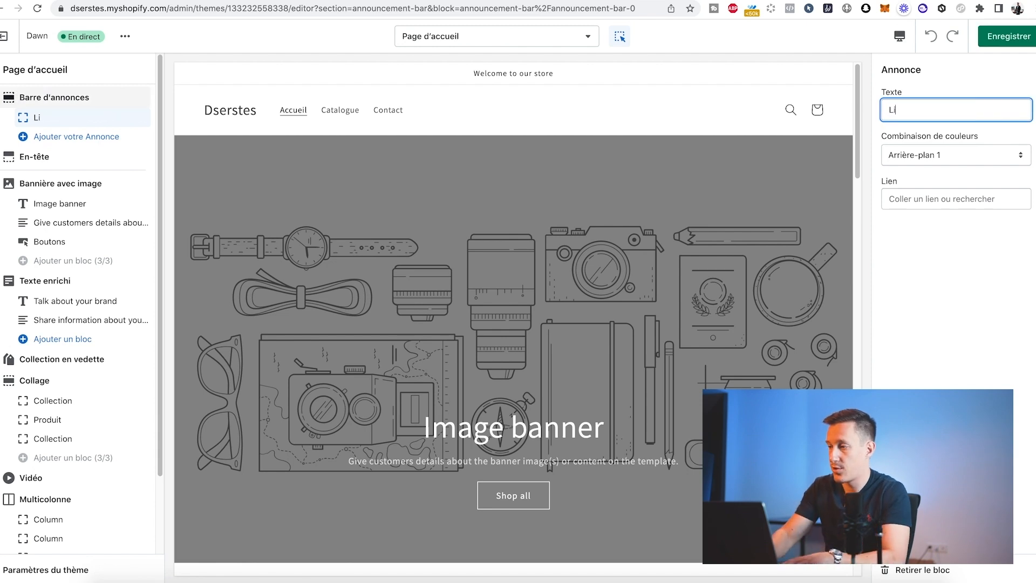
{"action": "type", "text": "vraison GRATU"}
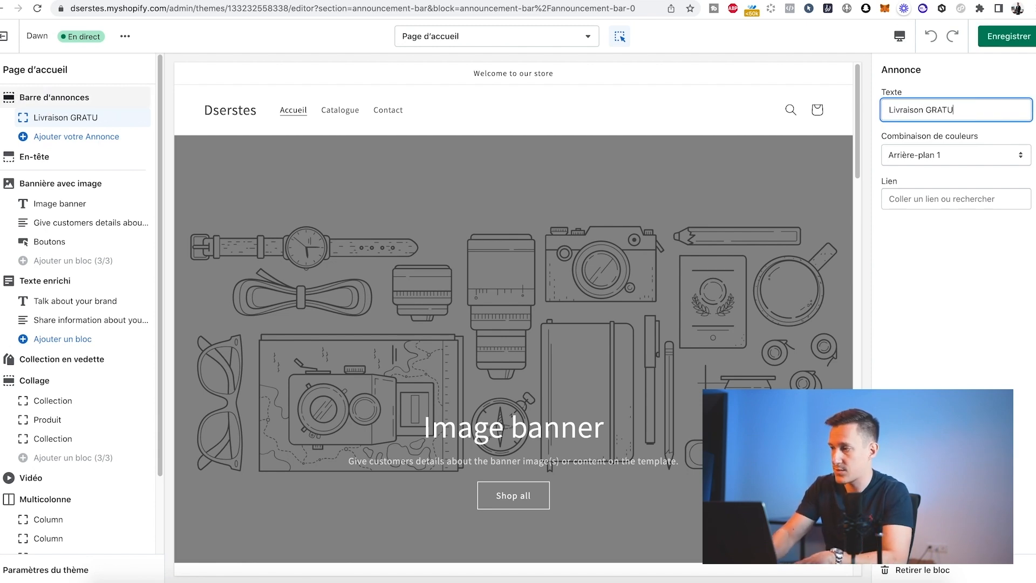
{"action": "type", "text": "ITE partout en France"}
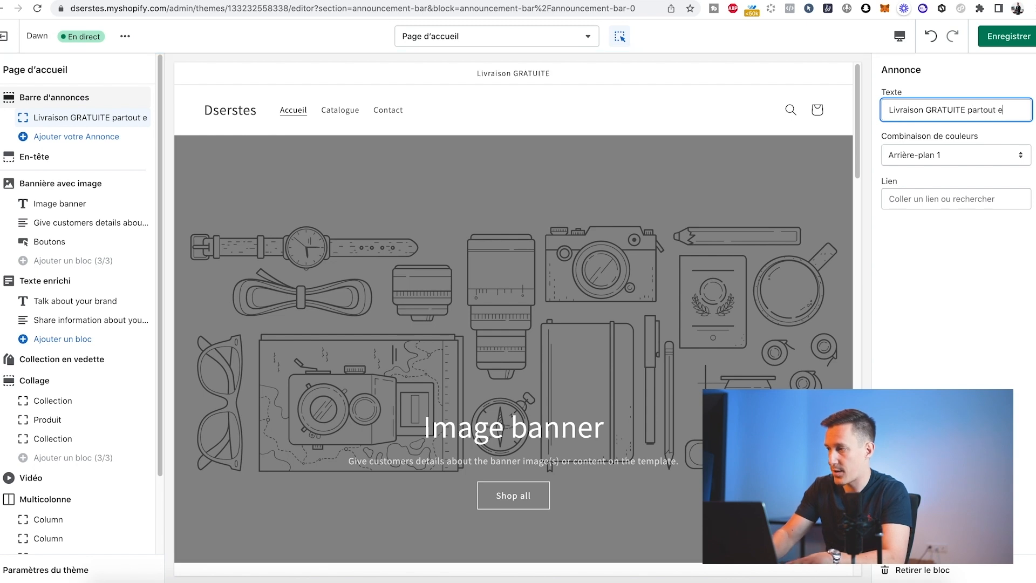
{"action": "left_click", "coordinate": [928, 262]}
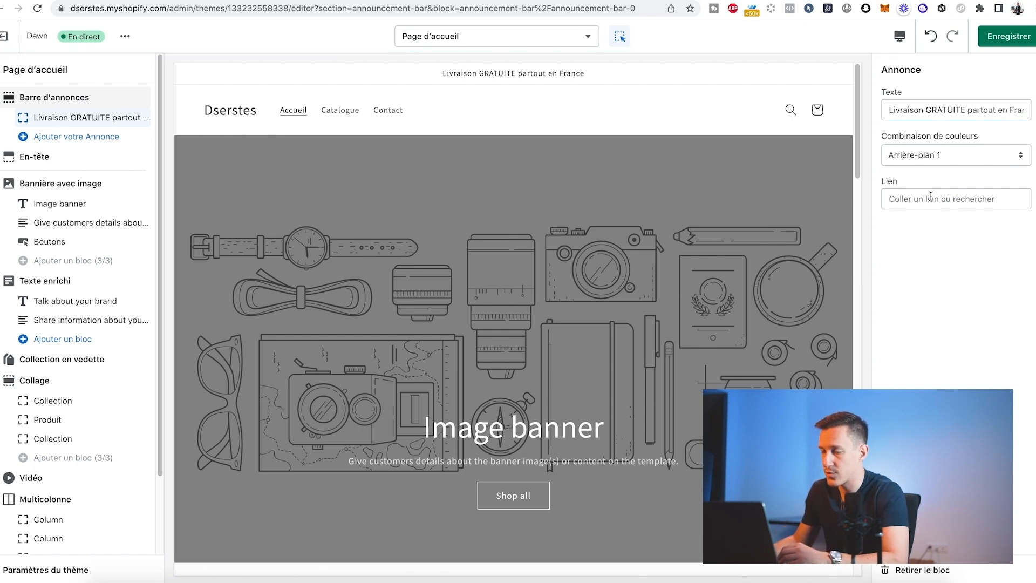
Upload the CONFOR+ logo image to the header and set its custom width to 170 px.
{"action": "left_click", "coordinate": [60, 157]}
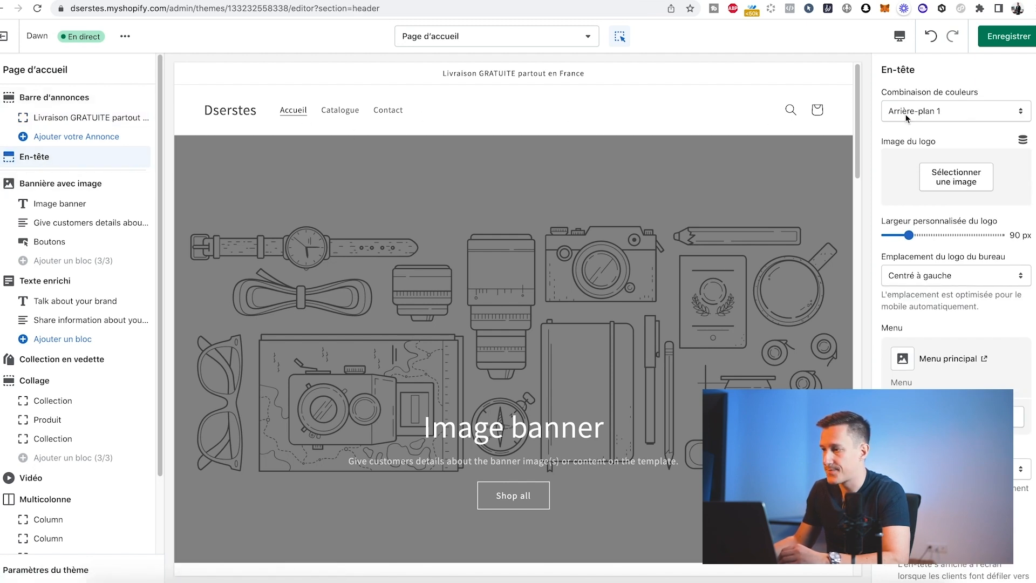
{"action": "left_click", "coordinate": [953, 180]}
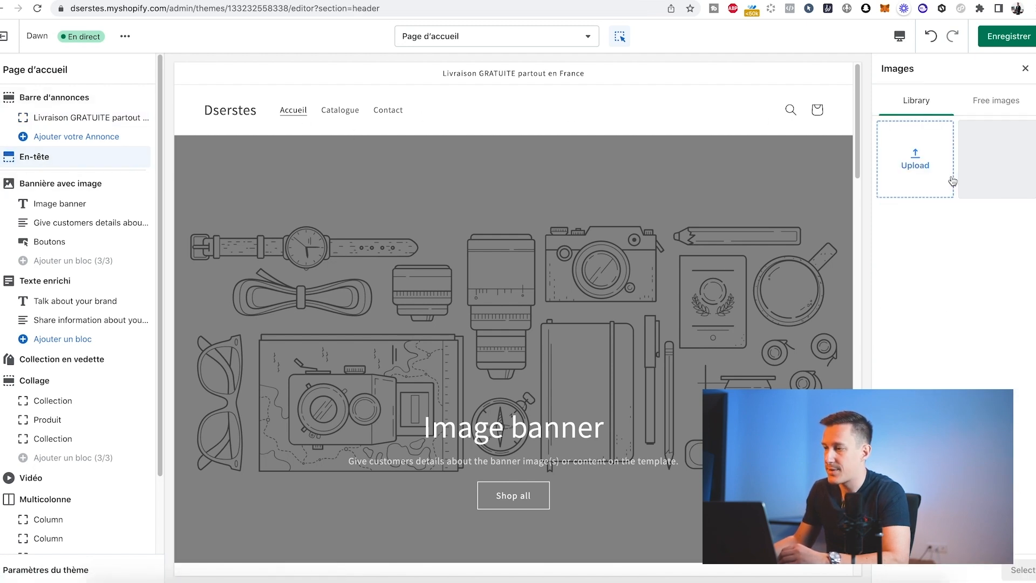
{"action": "left_click", "coordinate": [915, 168]}
{"action": "double_click", "coordinate": [319, 66]}
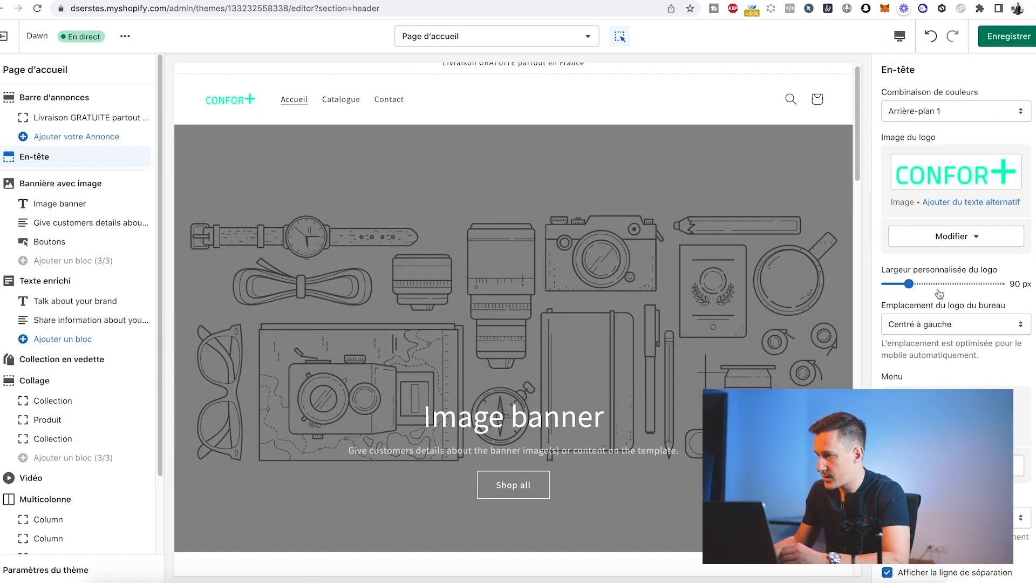
{"action": "left_click_drag", "start_coordinate": [911, 282], "coordinate": [937, 283]}
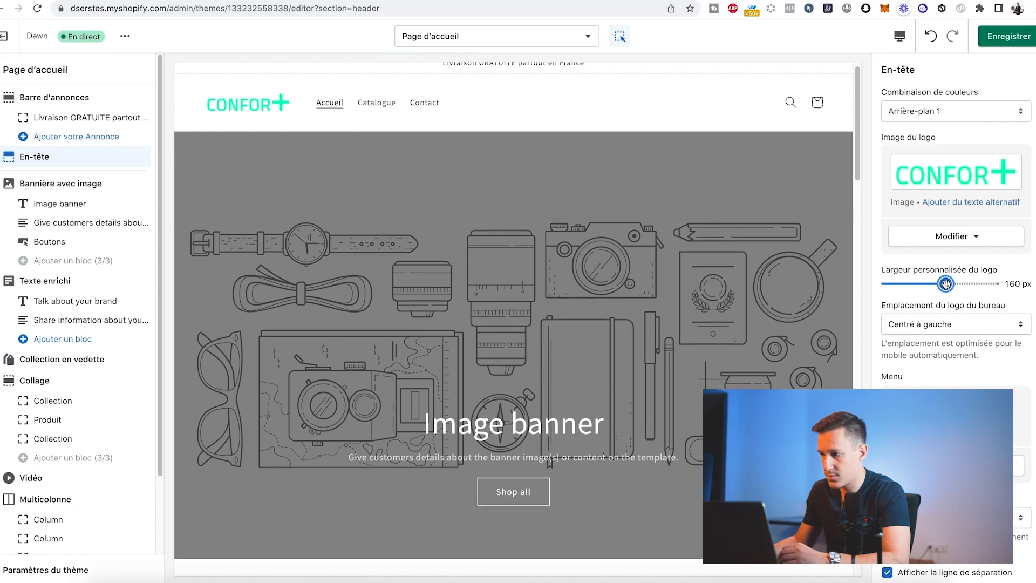
{"action": "left_click_drag", "start_coordinate": [946, 283], "coordinate": [951, 283]}
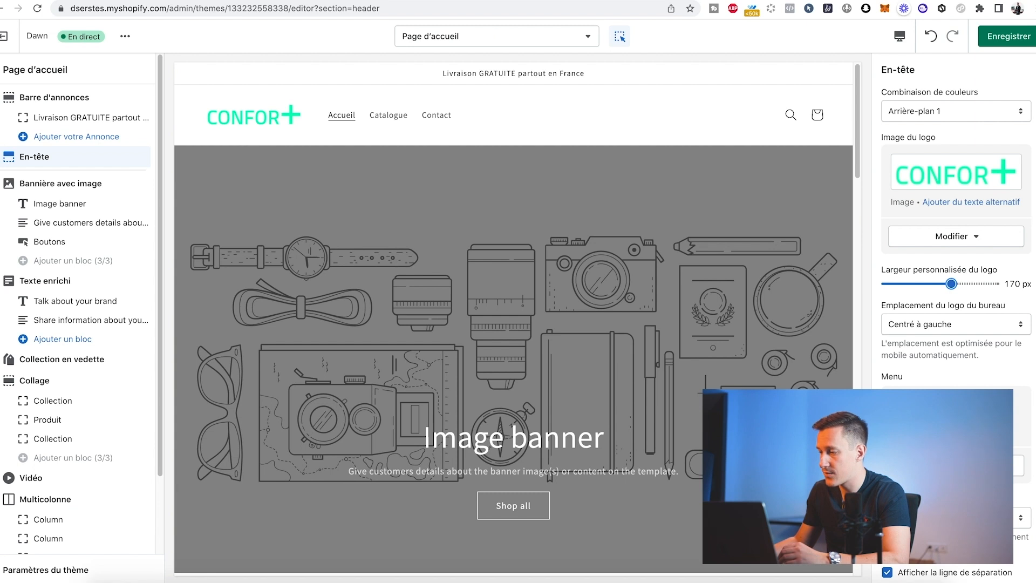
Open the main menu for editing and rename its Catalogue item to "Nos chaussures orthopédiques".
{"action": "left_click", "coordinate": [946, 424]}
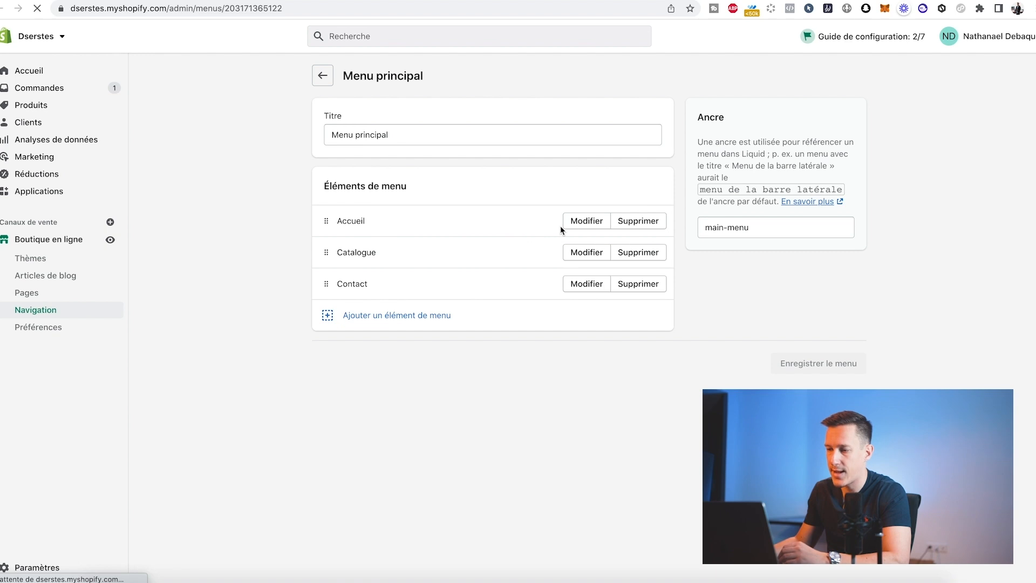
{"action": "left_click", "coordinate": [573, 257]}
{"action": "left_click", "coordinate": [856, 130]}
{"action": "key", "text": "ctrl+a"}
{"action": "type", "text": "Nos chaussu"}
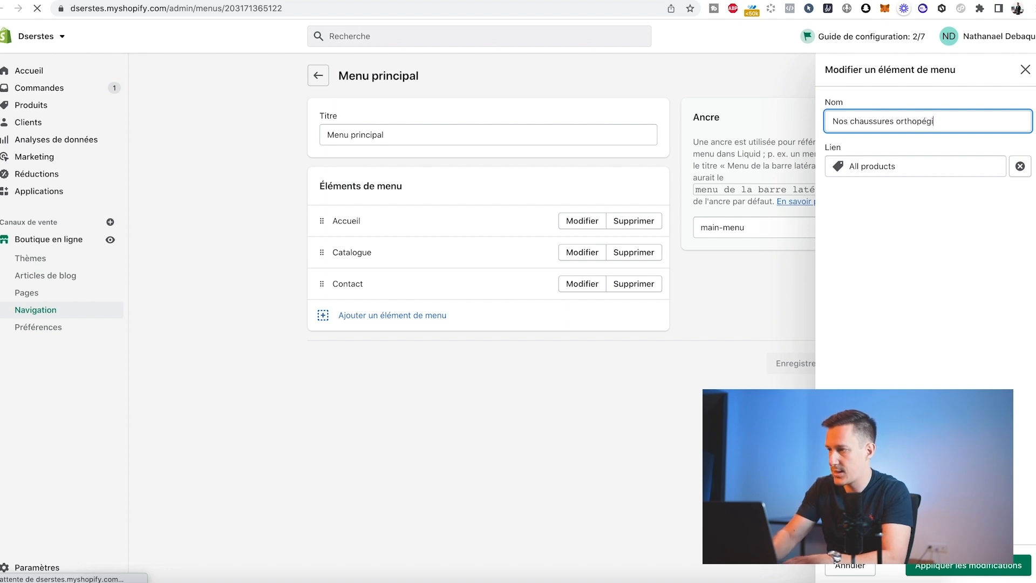
{"action": "type", "text": "res orthopédiques"}
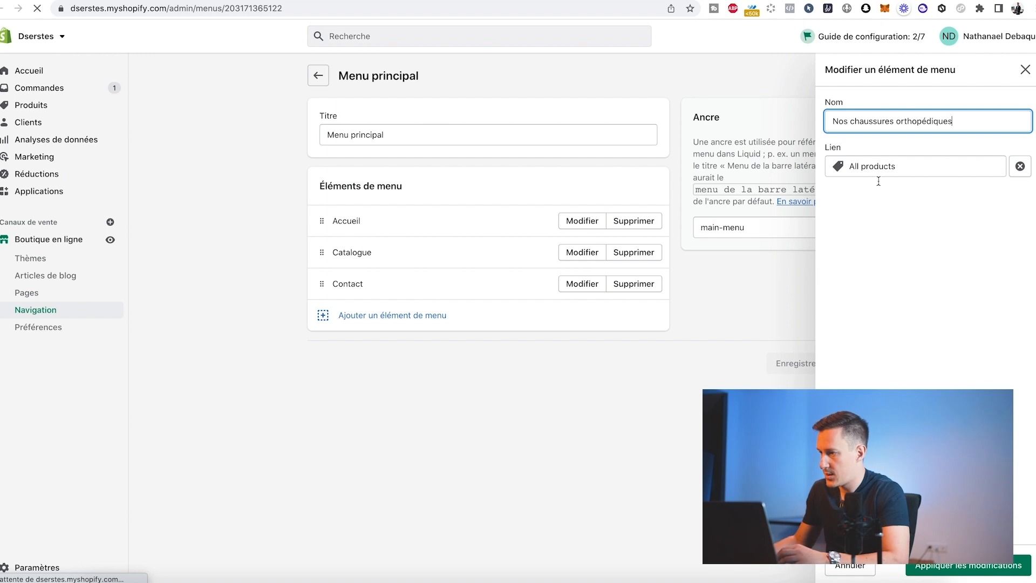
Replace that menu item's link with the product "Chaussures orthopédiques Confort+" and apply the change.
{"action": "left_click", "coordinate": [1020, 166]}
{"action": "left_click", "coordinate": [914, 171]}
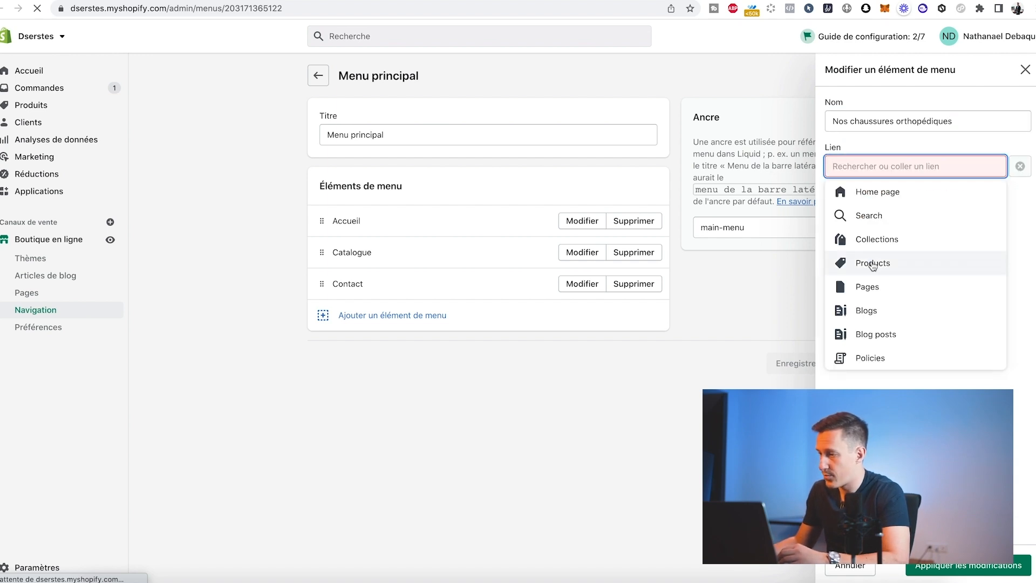
{"action": "left_click", "coordinate": [859, 263]}
{"action": "left_click", "coordinate": [898, 247]}
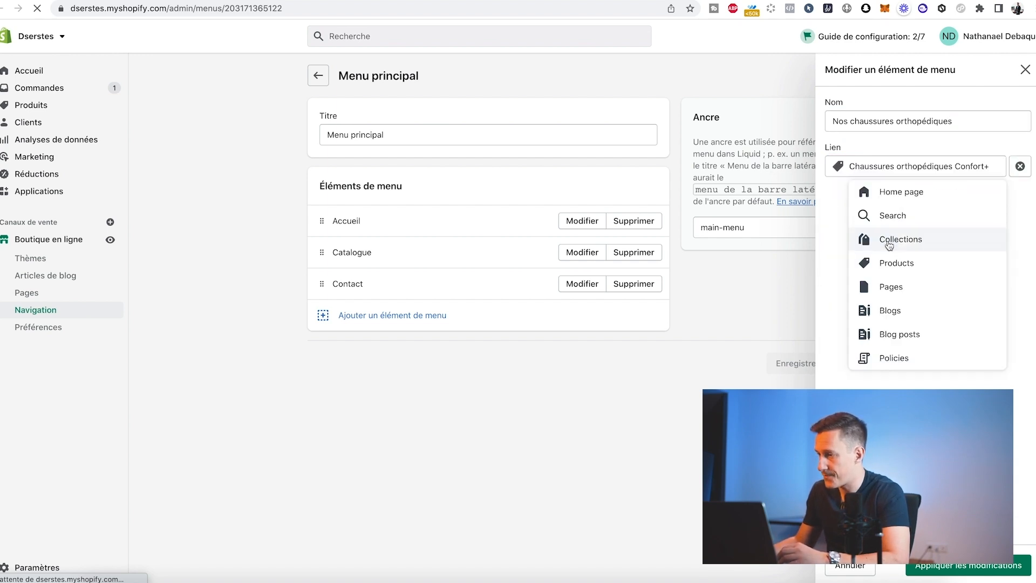
{"action": "key", "text": "Return"}
Add a menu item named "FAQ" that links to the FAQ page.
{"action": "left_click", "coordinate": [406, 313]}
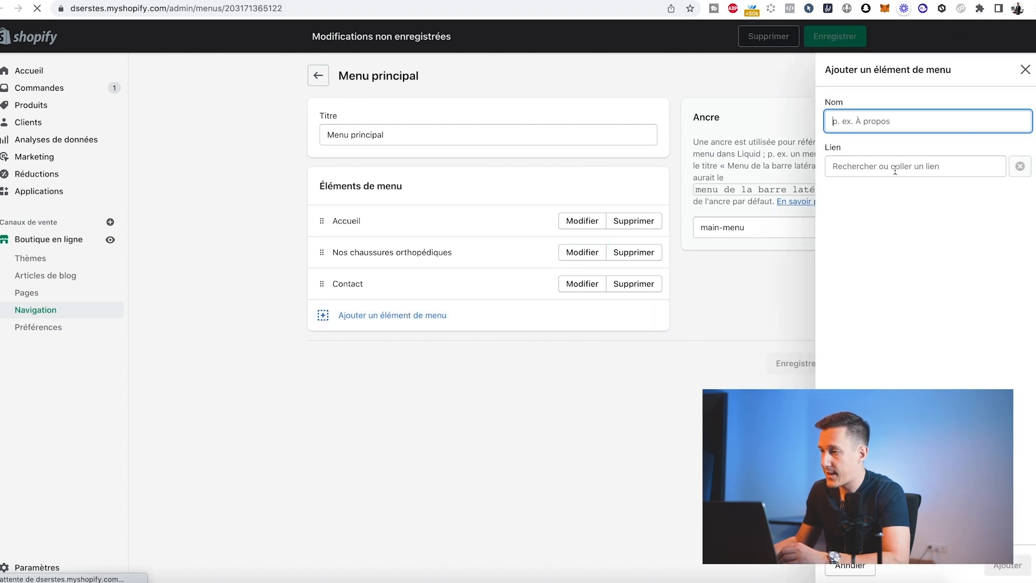
{"action": "type", "text": "FAQ"}
{"action": "left_click", "coordinate": [868, 171]}
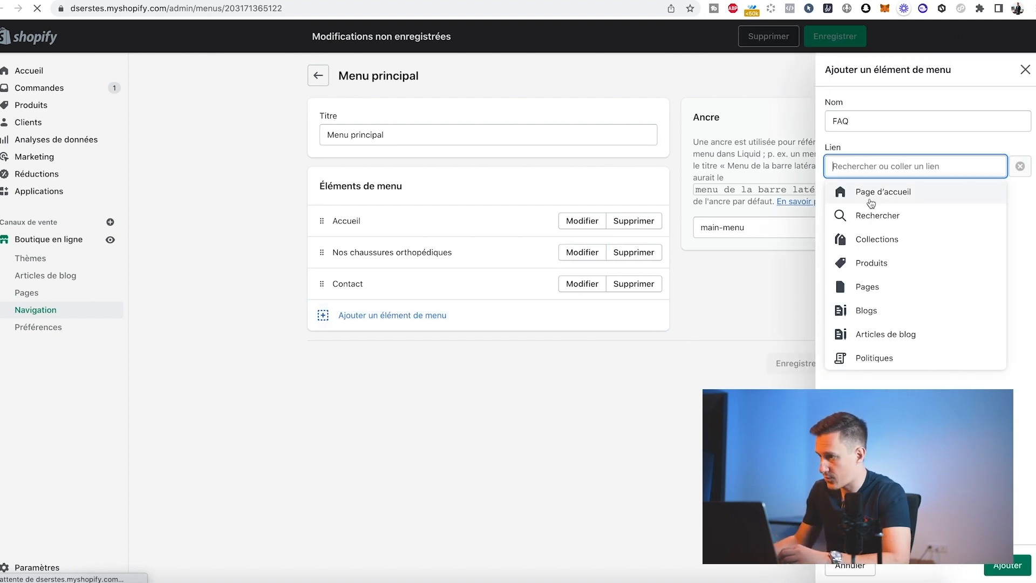
{"action": "left_click", "coordinate": [872, 289]}
{"action": "left_click", "coordinate": [863, 274]}
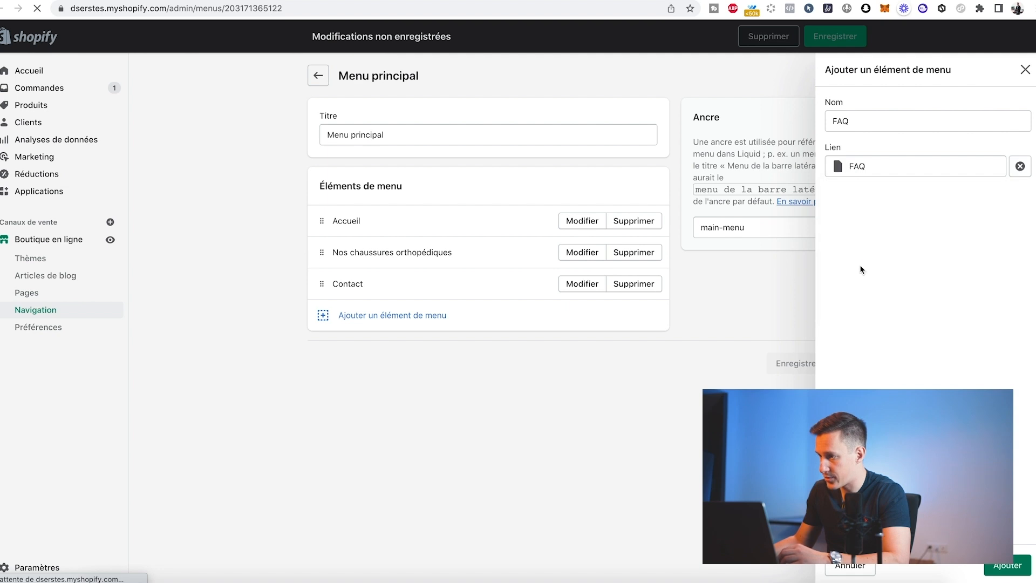
{"action": "left_click", "coordinate": [1009, 564]}
Move the FAQ item above Contact, then save both the menu and the theme changes.
{"action": "left_click_drag", "start_coordinate": [326, 315], "coordinate": [326, 284]}
{"action": "left_click", "coordinate": [835, 37]}
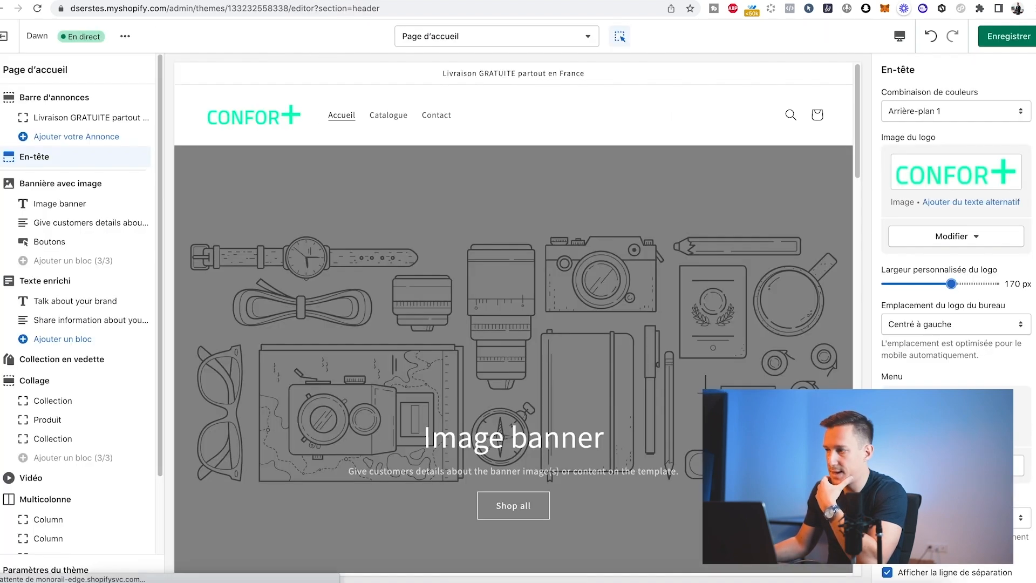
{"action": "left_click", "coordinate": [1019, 34]}
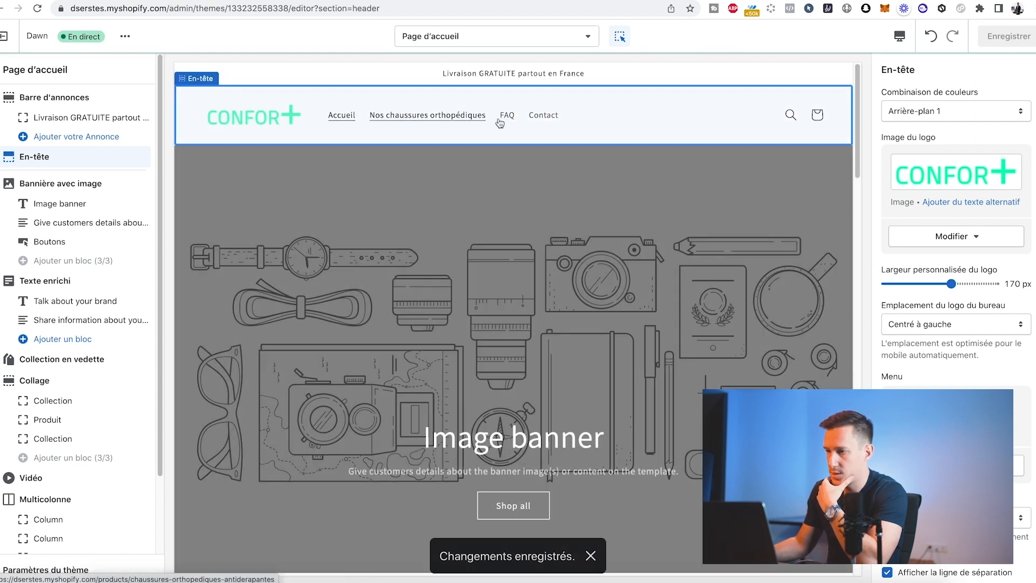
Try the desktop logo position "En haut à gauche" in the header, then return it to "Centré à gauche".
{"action": "scroll", "coordinate": [949, 307], "scroll_direction": "down", "scroll_amount": 1}
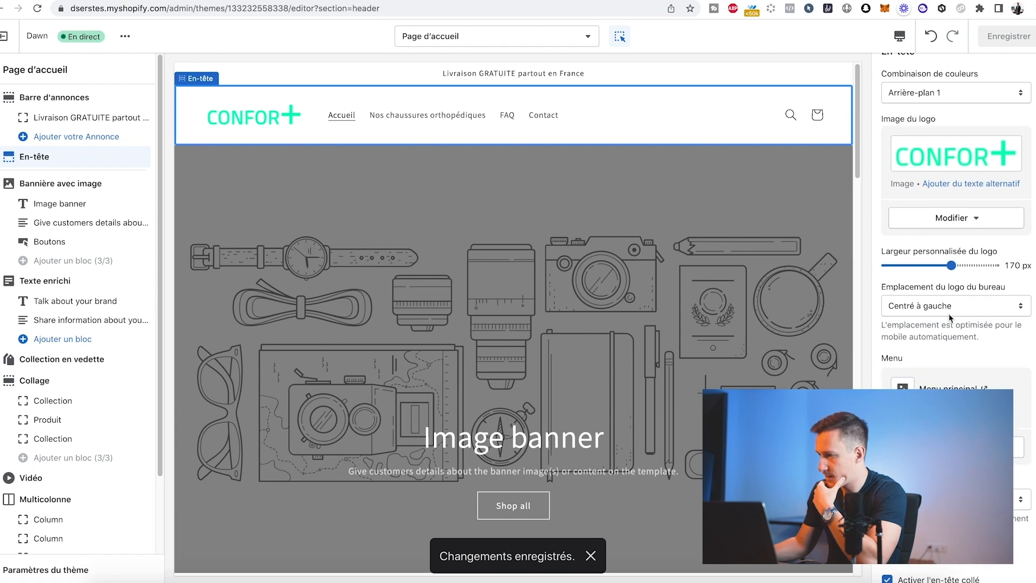
{"action": "left_click", "coordinate": [940, 305]}
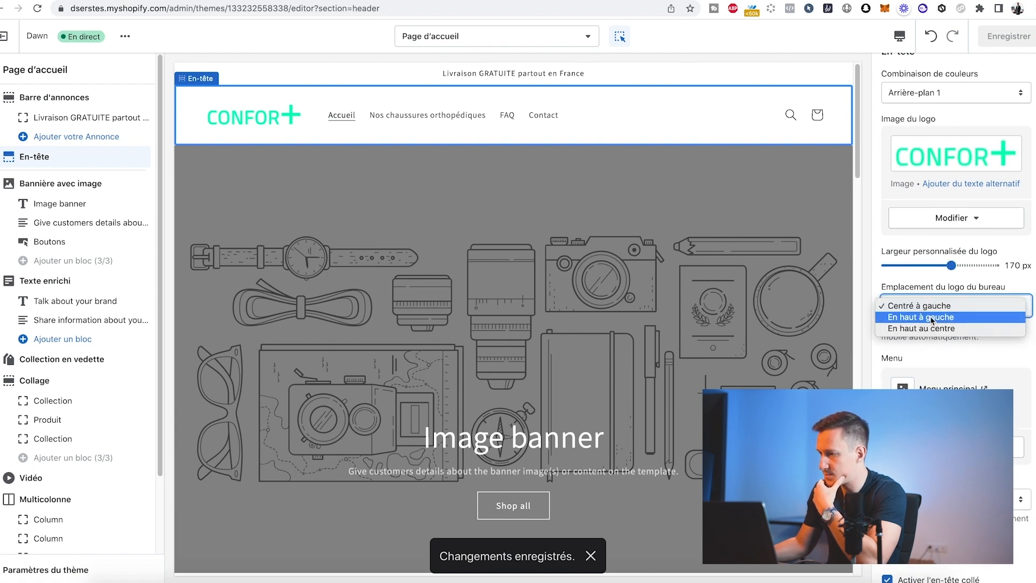
{"action": "left_click", "coordinate": [933, 321]}
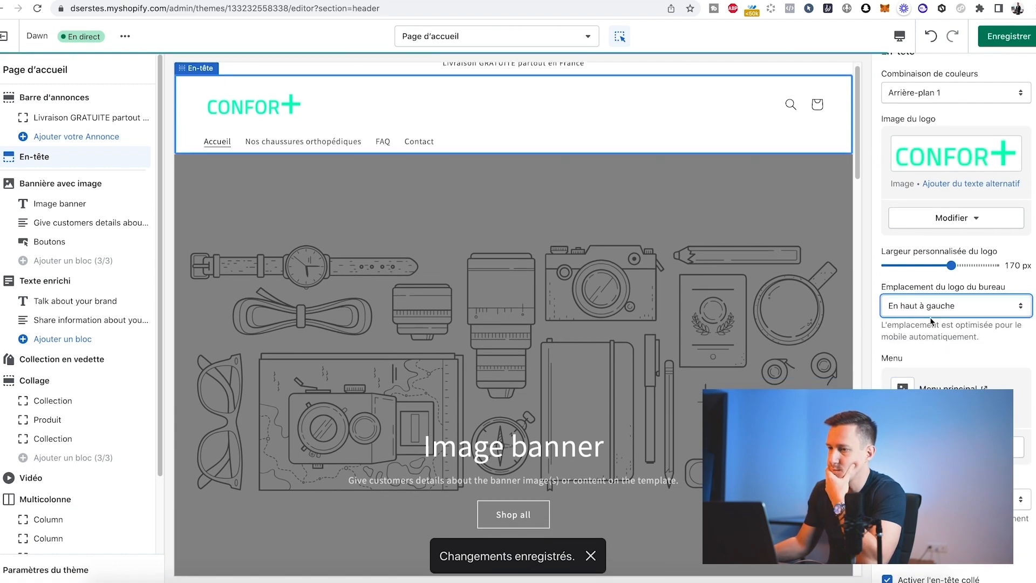
{"action": "left_click", "coordinate": [929, 306]}
{"action": "left_click", "coordinate": [920, 295]}
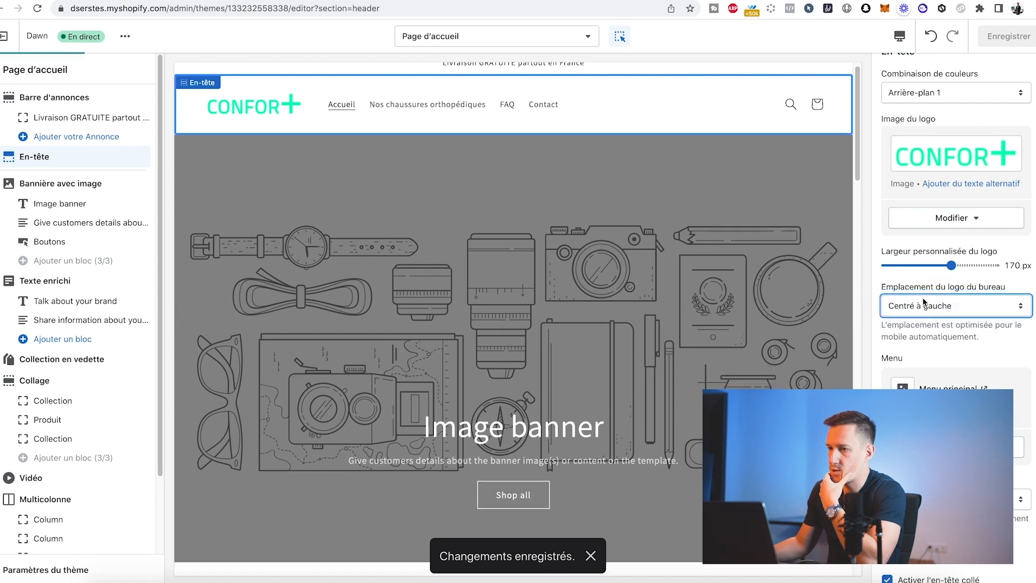
Try the desktop logo position "En haut au centre" in the header and return it to "Centré à gauche".
{"action": "left_click", "coordinate": [923, 304]}
{"action": "left_click", "coordinate": [924, 328]}
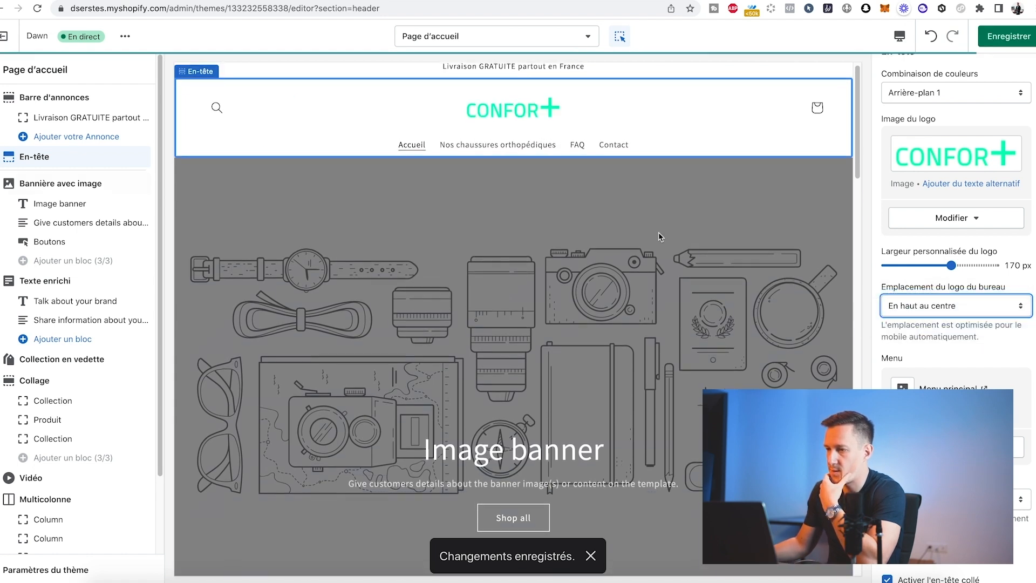
{"action": "left_click", "coordinate": [926, 313]}
{"action": "left_click", "coordinate": [925, 289]}
{"action": "scroll", "coordinate": [933, 325], "scroll_direction": "down", "scroll_amount": 3}
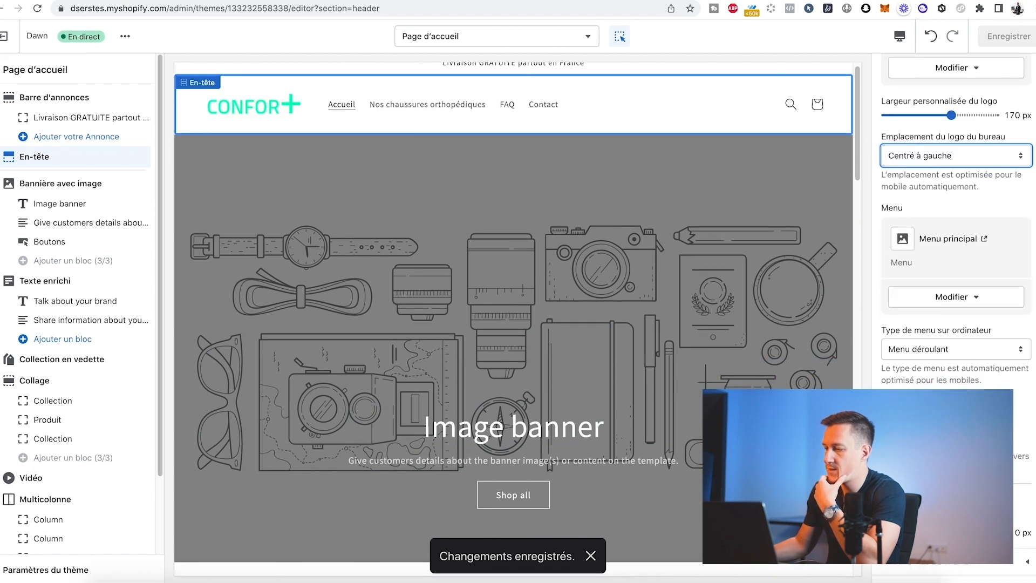
{"action": "scroll", "coordinate": [933, 346], "scroll_direction": "up", "scroll_amount": 4}
{"action": "scroll", "coordinate": [933, 335], "scroll_direction": "down", "scroll_amount": 3}
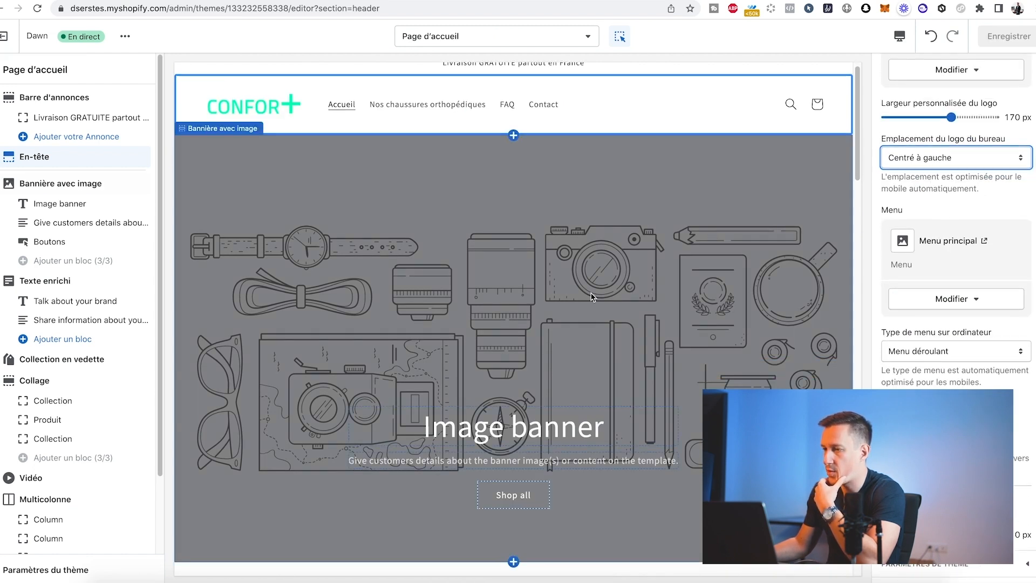
{"action": "scroll", "coordinate": [595, 296], "scroll_direction": "up", "scroll_amount": 3}
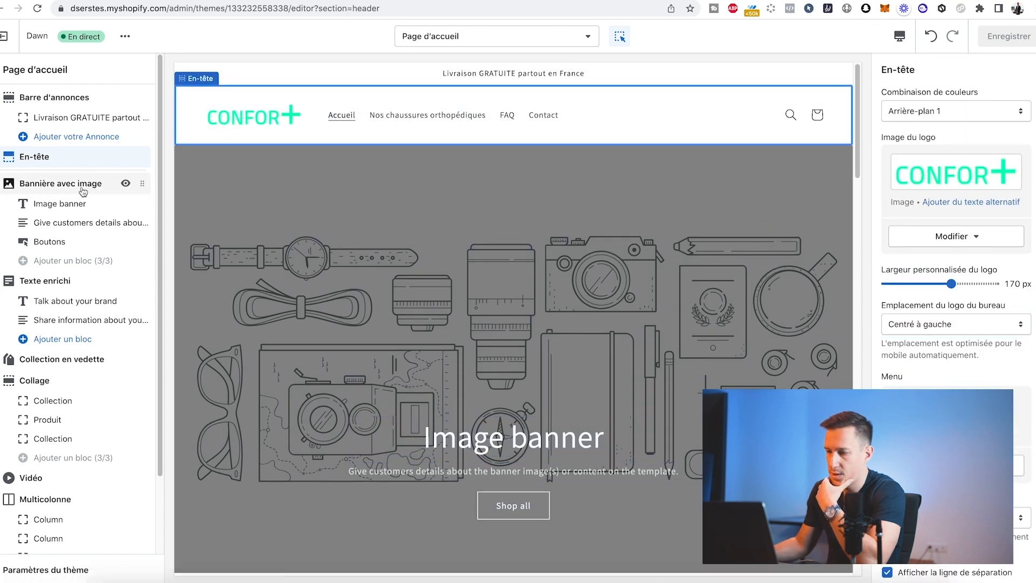
{"action": "scroll", "coordinate": [436, 294], "scroll_direction": "down", "scroll_amount": 1}
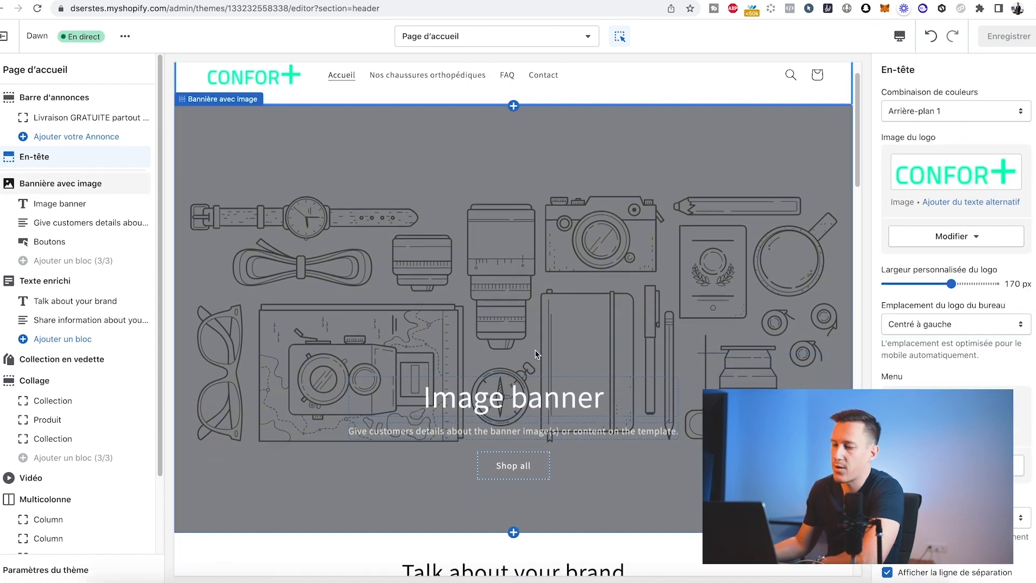
Open the settings of the "Bannière avec image" section and the picker for its first image.
{"action": "left_click", "coordinate": [68, 190]}
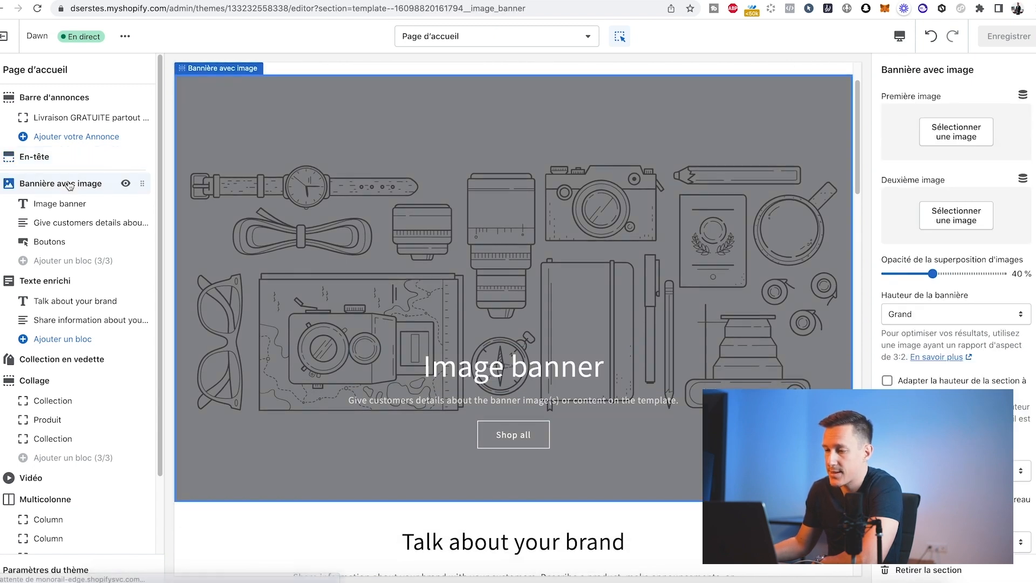
{"action": "left_click", "coordinate": [954, 130]}
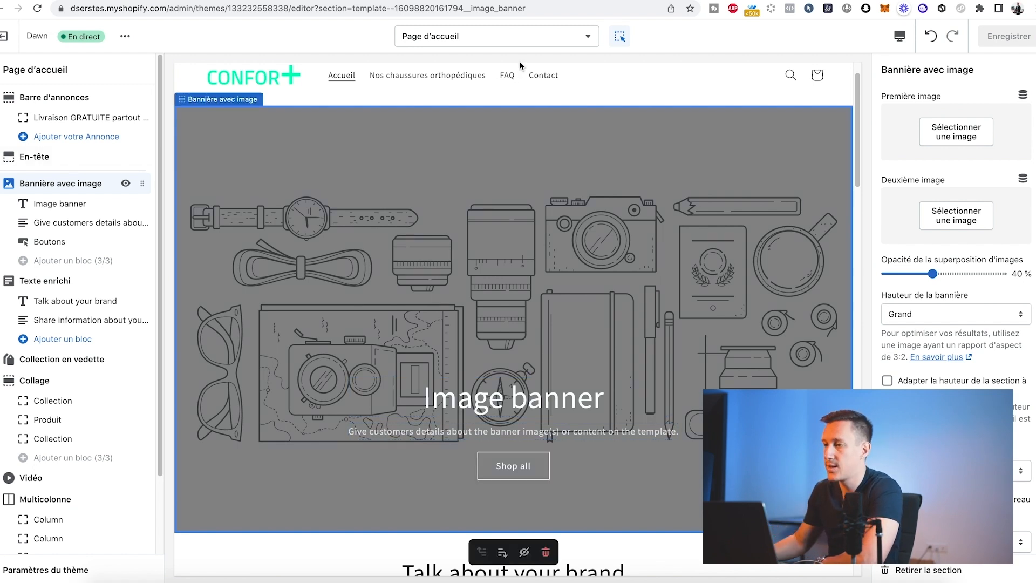
Open the Pexels website through a Google search and browse its "chaussures orthopédiques" photos.
{"action": "left_click", "coordinate": [740, 1]}
{"action": "left_click", "coordinate": [511, 8]}
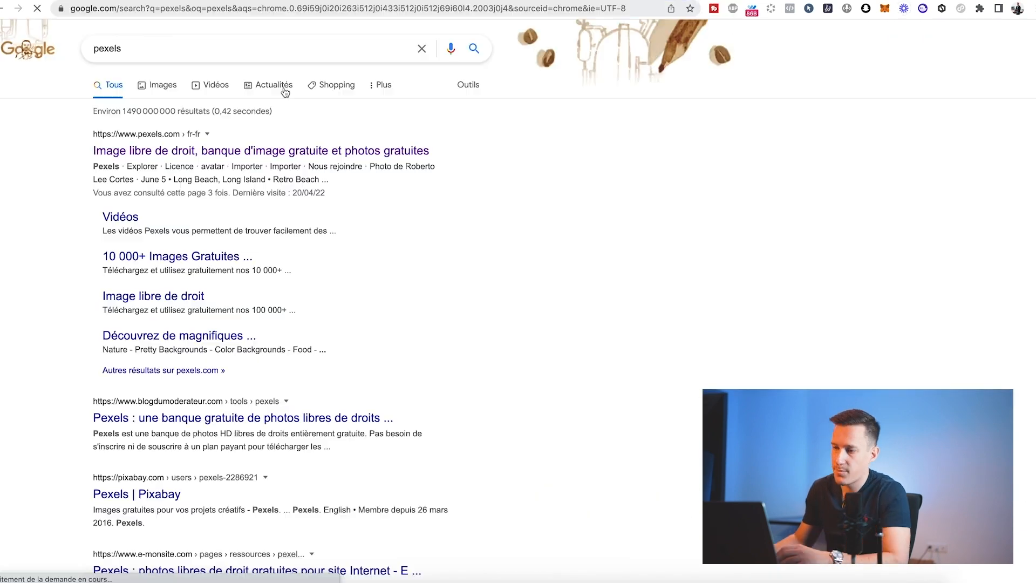
{"action": "left_click", "coordinate": [226, 149]}
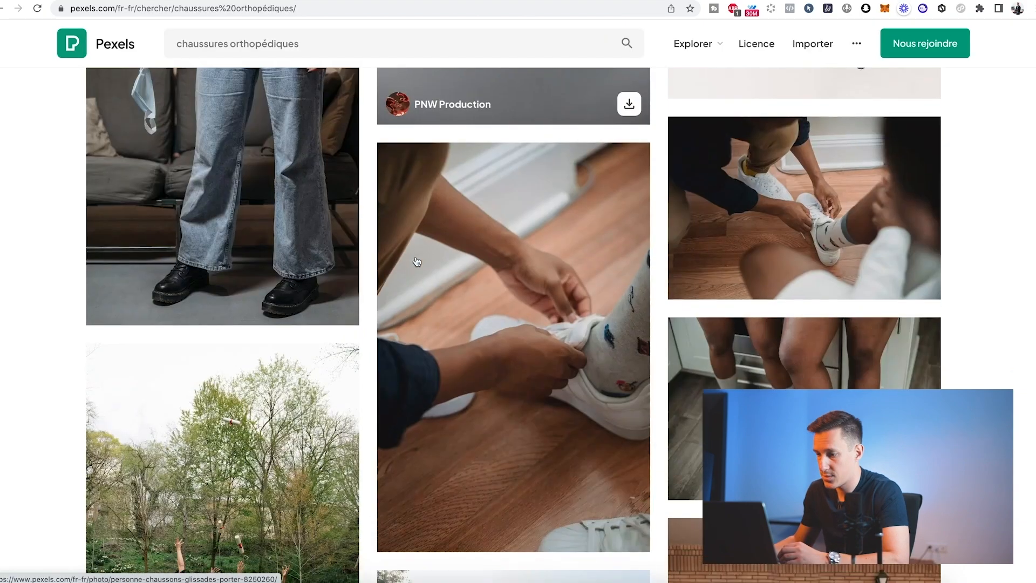
{"action": "scroll", "coordinate": [417, 262], "scroll_direction": "down", "scroll_amount": 10}
{"action": "scroll", "coordinate": [417, 262], "scroll_direction": "down", "scroll_amount": 20}
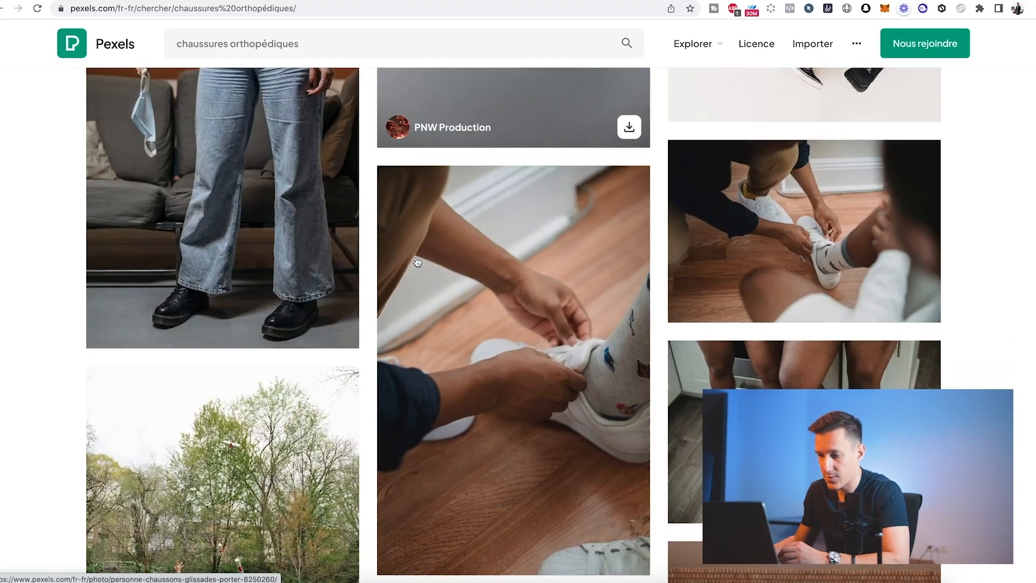
{"action": "scroll", "coordinate": [417, 262], "scroll_direction": "down", "scroll_amount": 4}
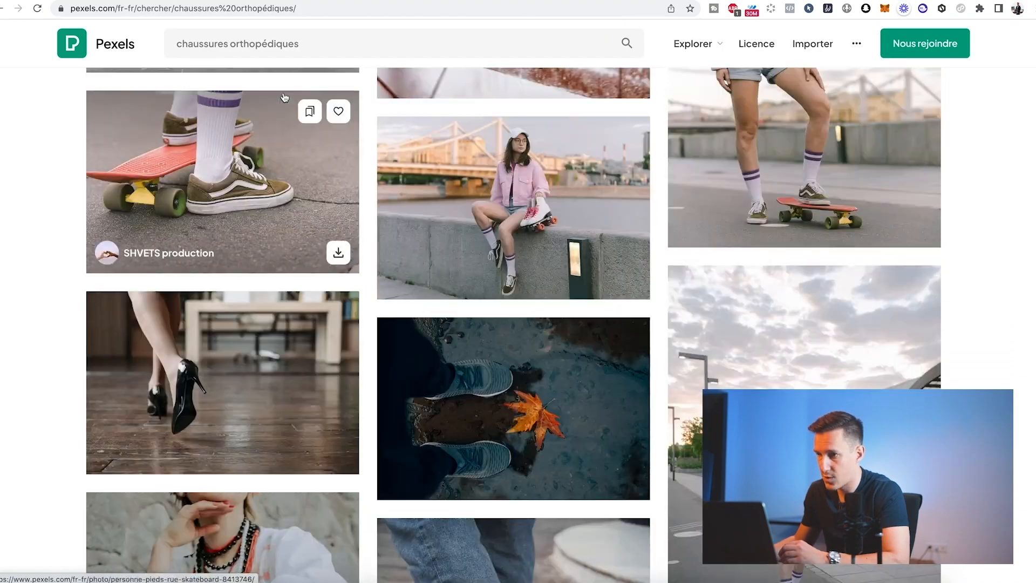
Search Pexels for "pieds".
{"action": "left_click_drag", "start_coordinate": [300, 43], "coordinate": [162, 43]}
{"action": "type", "text": "pieds"}
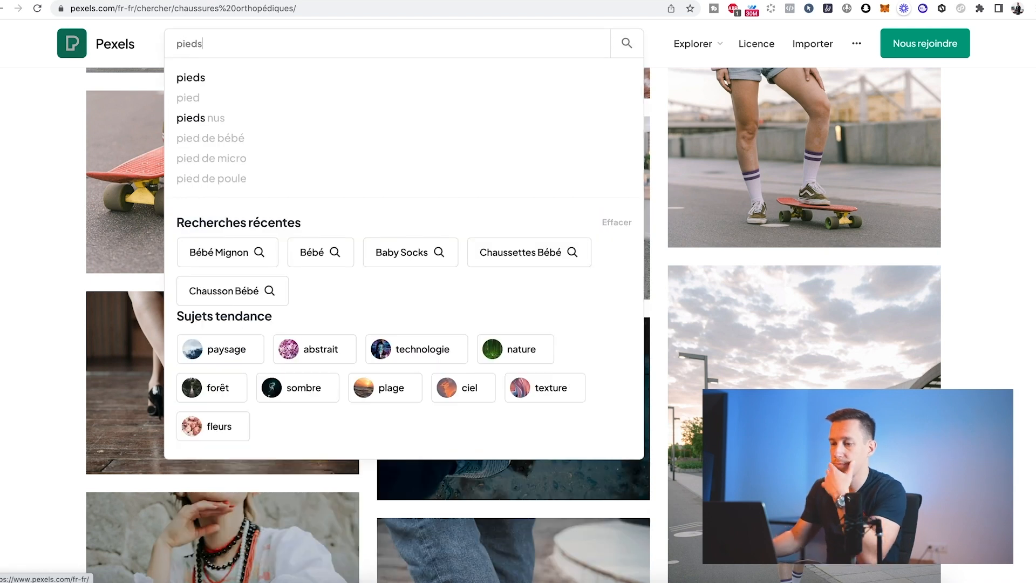
{"action": "key", "text": "Return"}
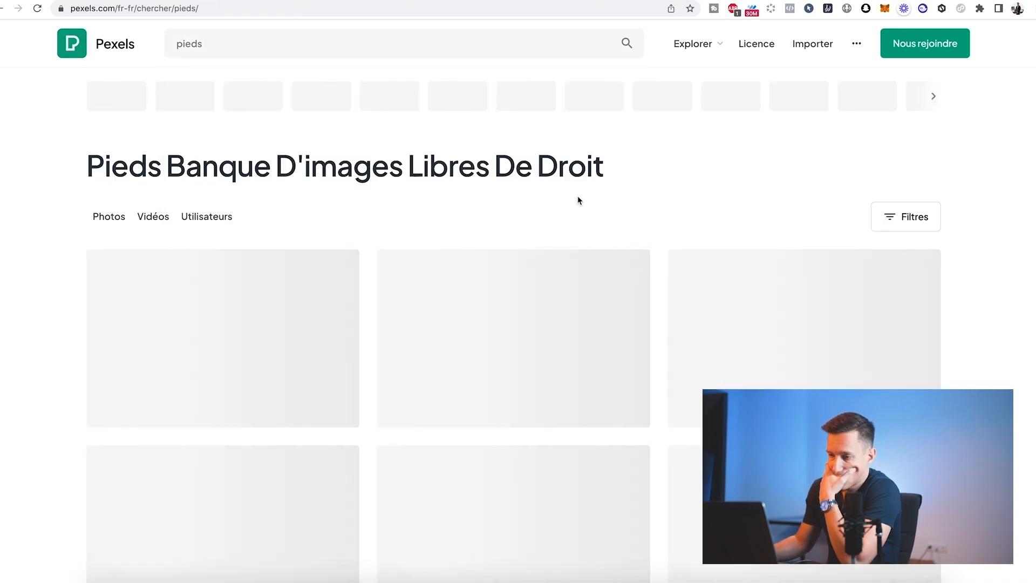
Download the free Pexels photo of a woman touching her leg, barefoot on a white tiled floor.
{"action": "scroll", "coordinate": [295, 216], "scroll_direction": "down", "scroll_amount": 5}
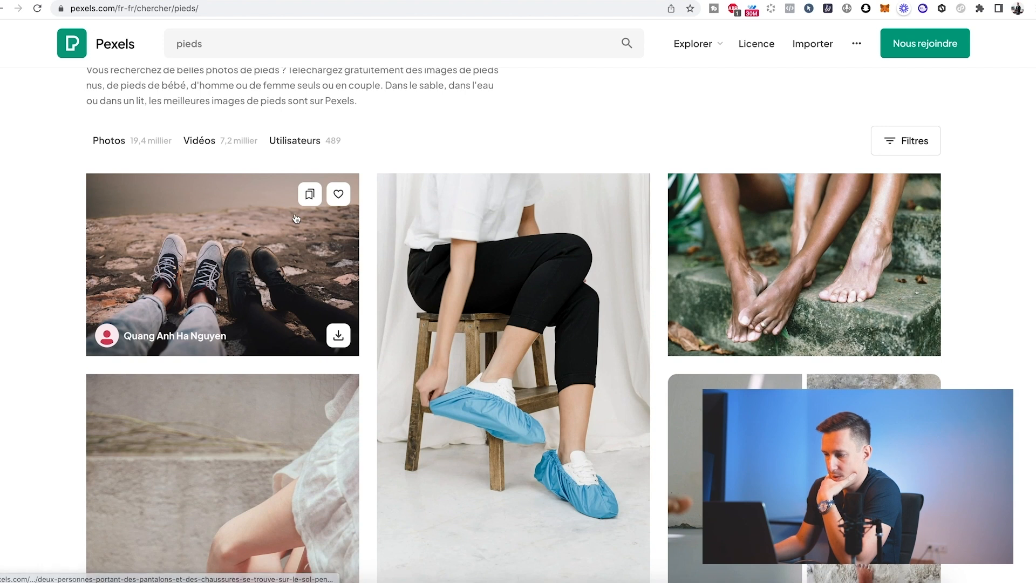
{"action": "scroll", "coordinate": [296, 218], "scroll_direction": "down", "scroll_amount": 3}
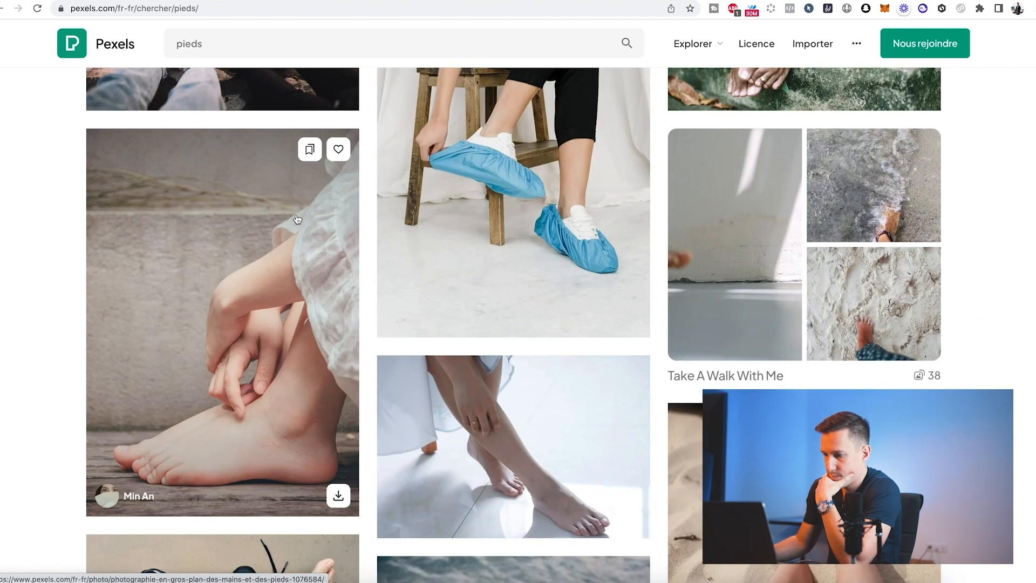
{"action": "scroll", "coordinate": [296, 218], "scroll_direction": "down", "scroll_amount": 3}
{"action": "scroll", "coordinate": [297, 219], "scroll_direction": "down", "scroll_amount": 1}
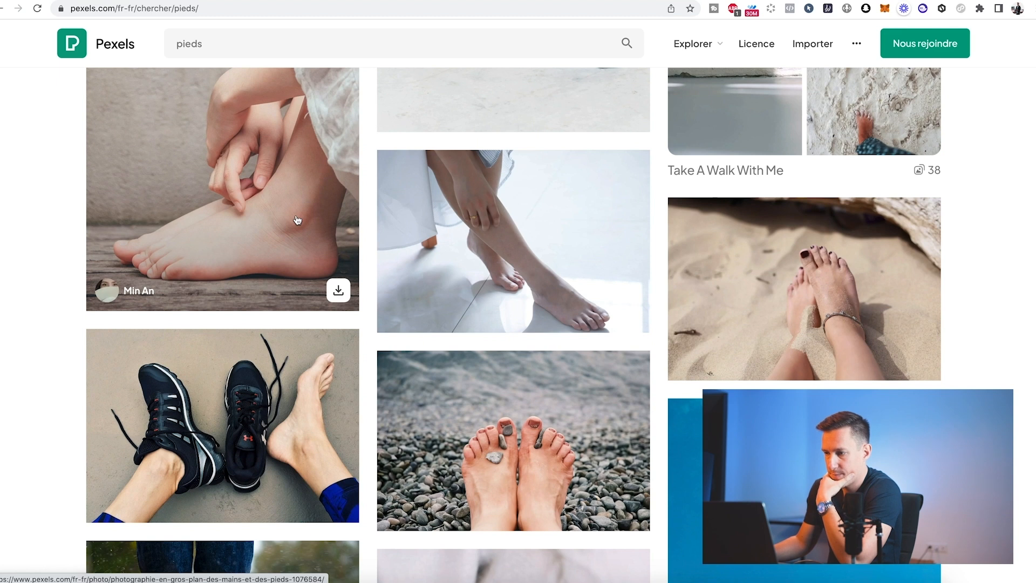
{"action": "scroll", "coordinate": [297, 219], "scroll_direction": "down", "scroll_amount": 1}
{"action": "left_click", "coordinate": [528, 238]}
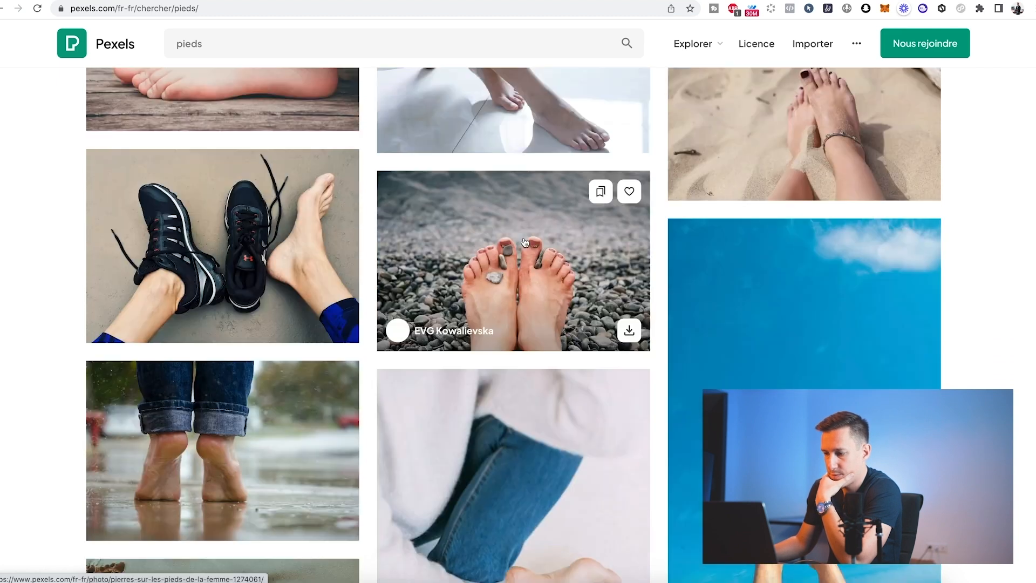
{"action": "left_click", "coordinate": [895, 95]}
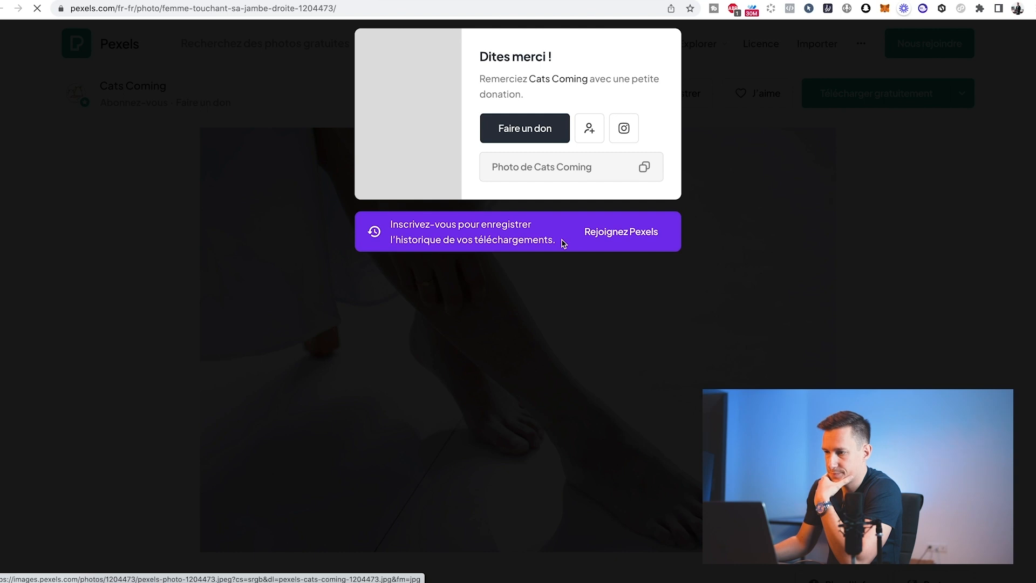
{"action": "left_click", "coordinate": [749, 344]}
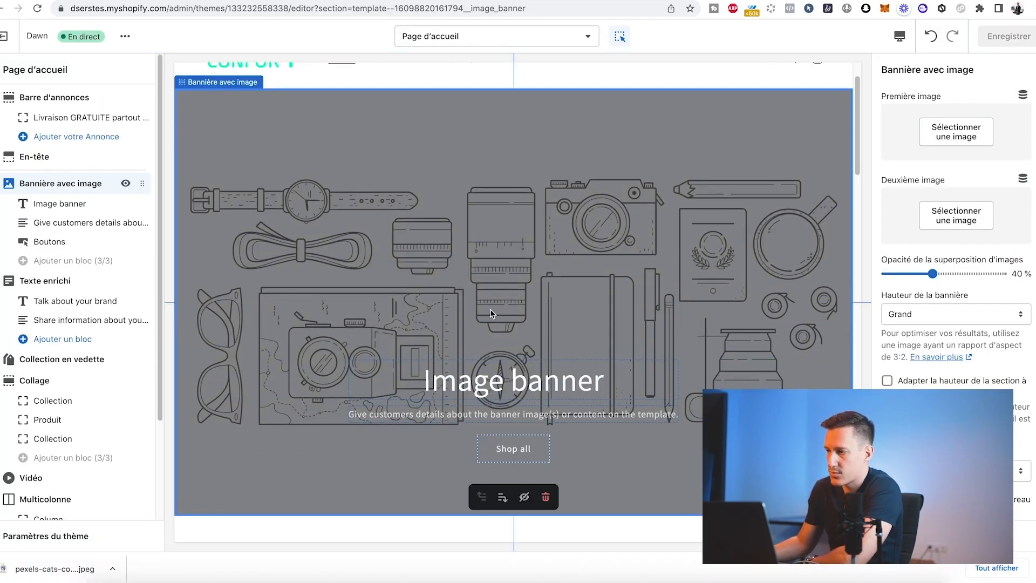
Look over the image banner's settings in the Shopify theme editor and preview the downloaded leg photo at large size.
{"action": "scroll", "coordinate": [490, 313], "scroll_direction": "up", "scroll_amount": 2}
{"action": "scroll", "coordinate": [938, 285], "scroll_direction": "down", "scroll_amount": 5}
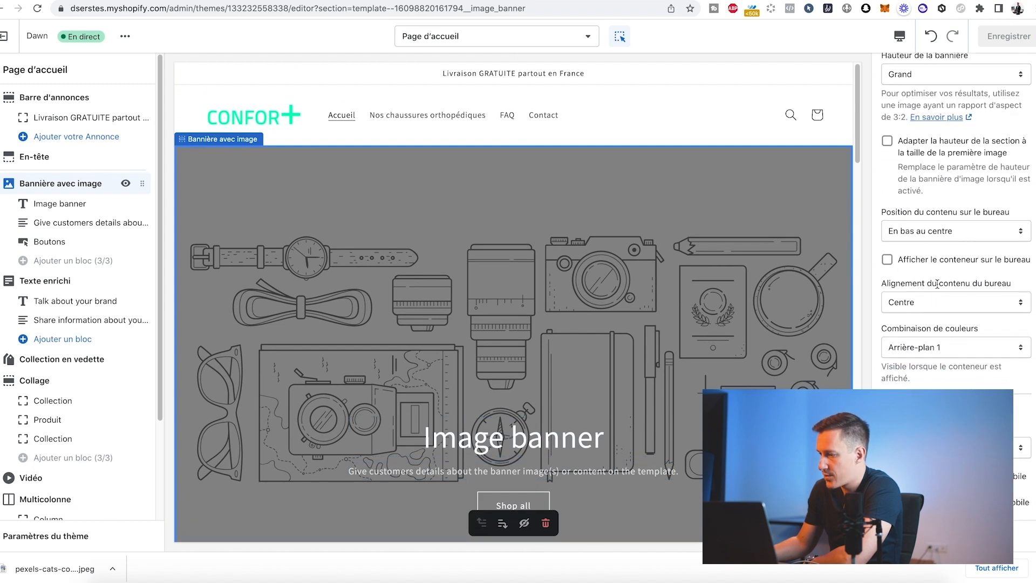
{"action": "scroll", "coordinate": [938, 284], "scroll_direction": "up", "scroll_amount": 5}
{"action": "scroll", "coordinate": [248, 228], "scroll_direction": "down", "scroll_amount": 1}
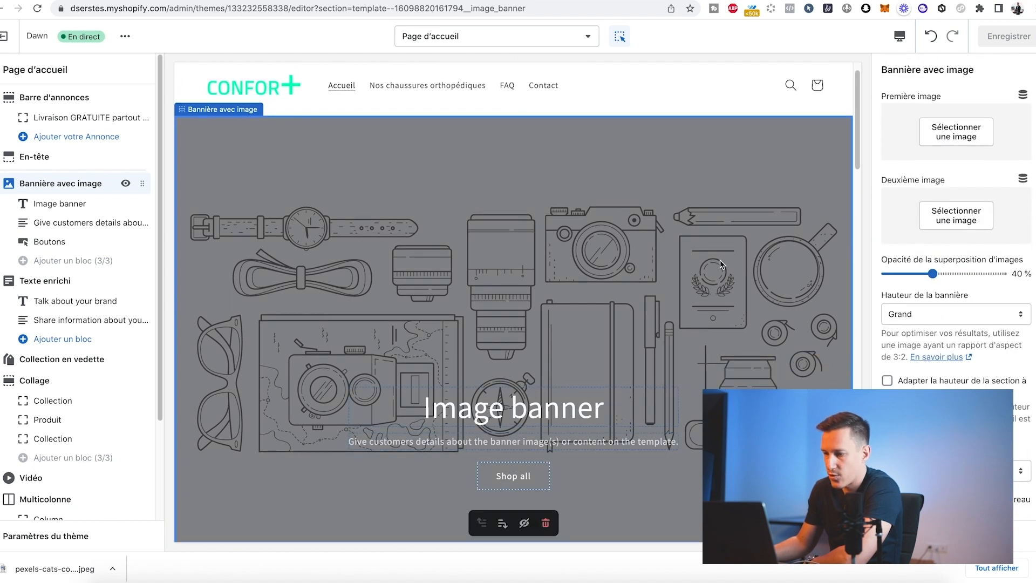
{"action": "scroll", "coordinate": [721, 270], "scroll_direction": "down", "scroll_amount": 1}
{"action": "left_click", "coordinate": [73, 571]}
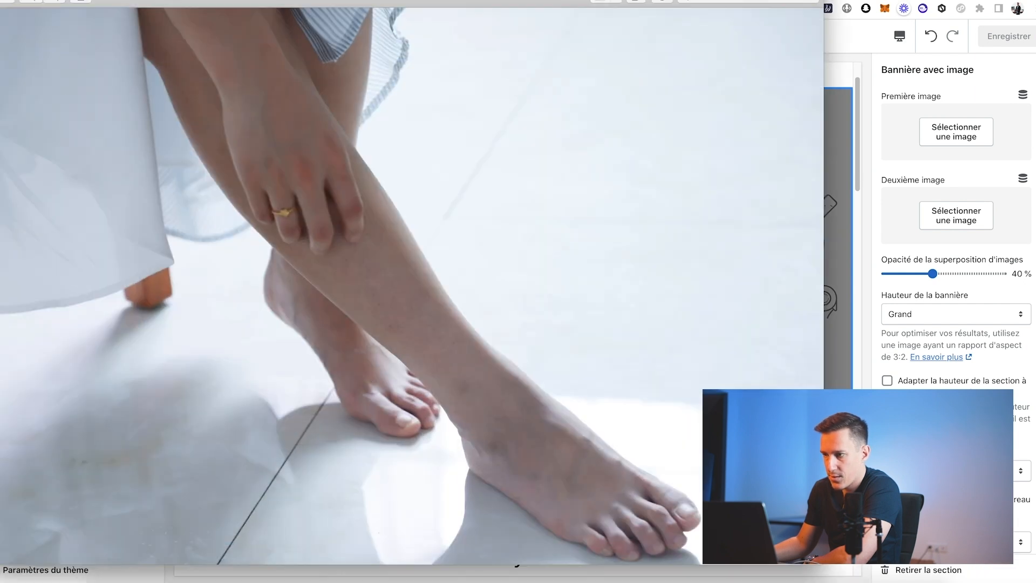
{"action": "left_click_drag", "start_coordinate": [346, 2], "coordinate": [454, 0]}
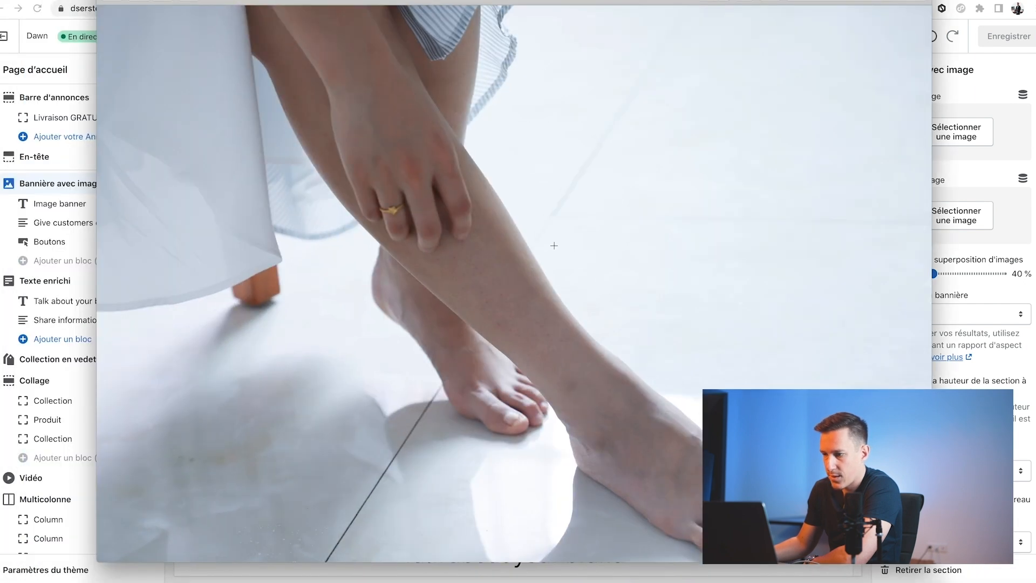
{"action": "left_click", "coordinate": [105, 1]}
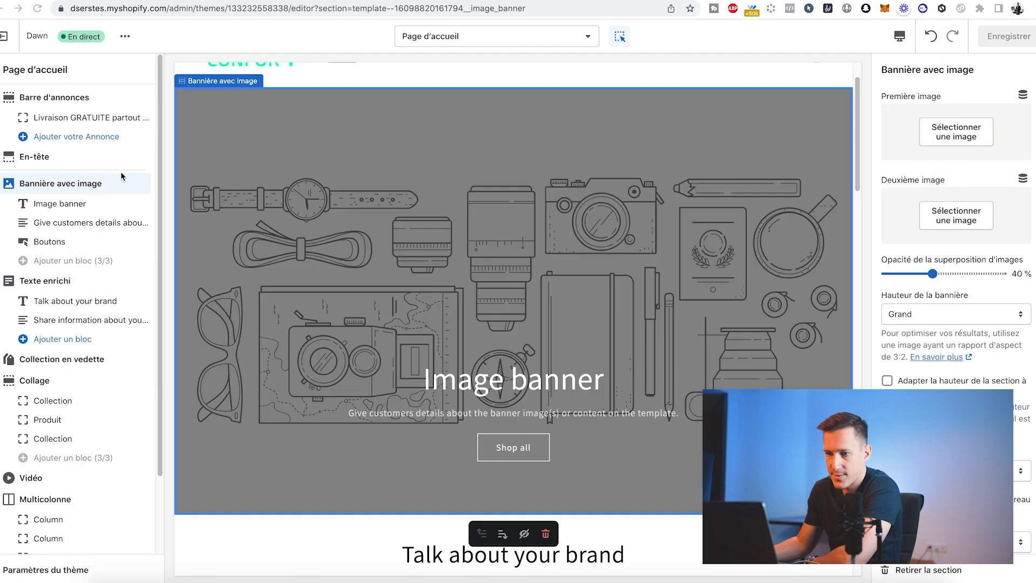
Try to import pexels-cats-coming-1204473.jpeg as the banner's first image.
{"action": "left_click", "coordinate": [946, 137]}
{"action": "left_click", "coordinate": [923, 162]}
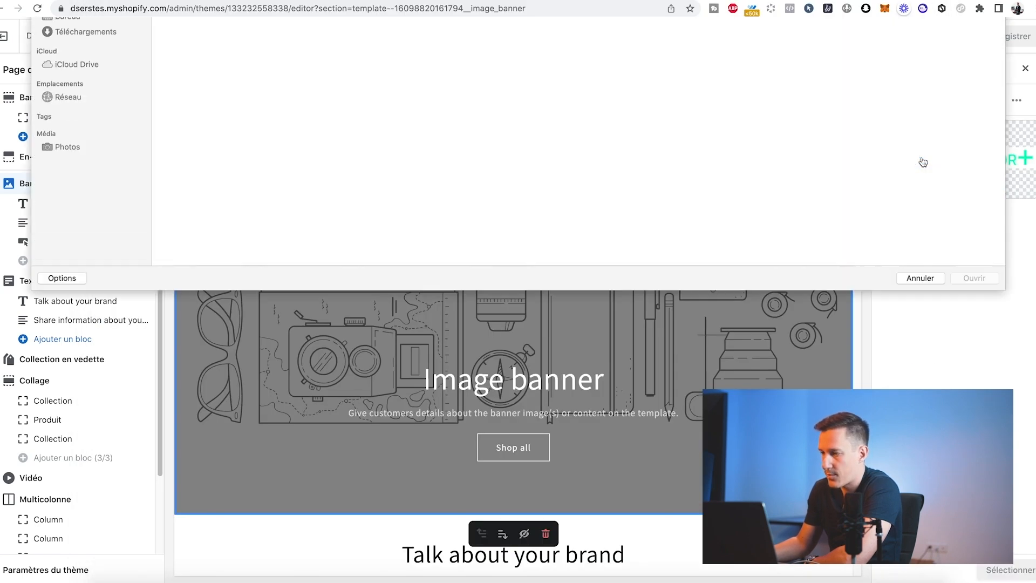
{"action": "double_click", "coordinate": [468, 128]}
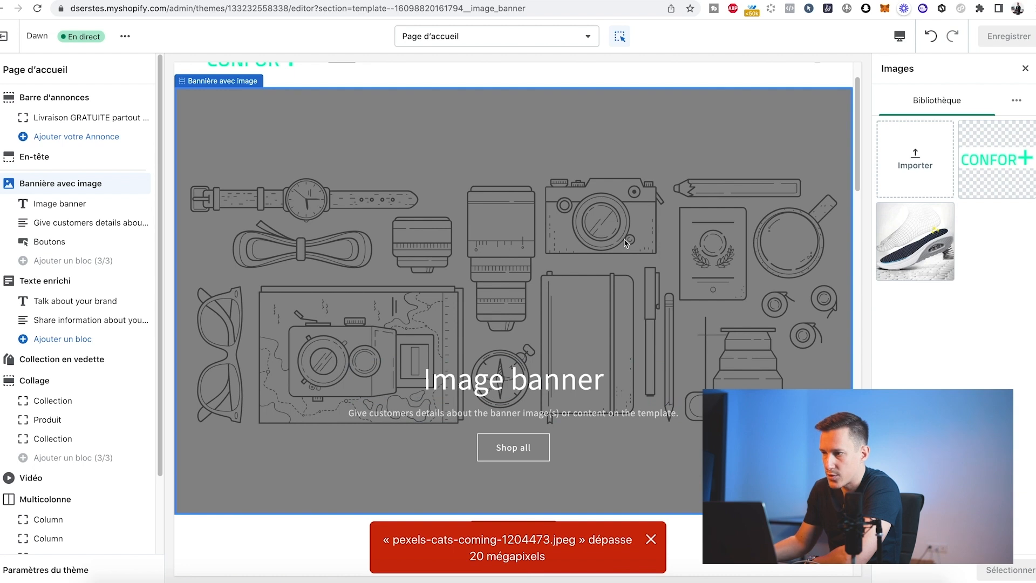
Switch to the Glorify logo design and add a blank second page.
{"action": "left_click", "coordinate": [508, 0]}
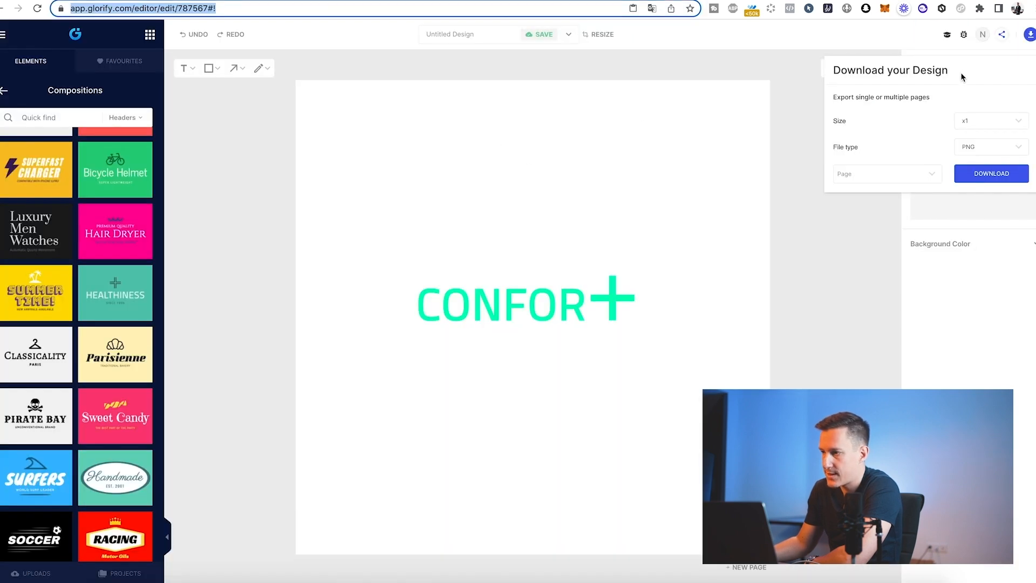
{"action": "left_click", "coordinate": [853, 222]}
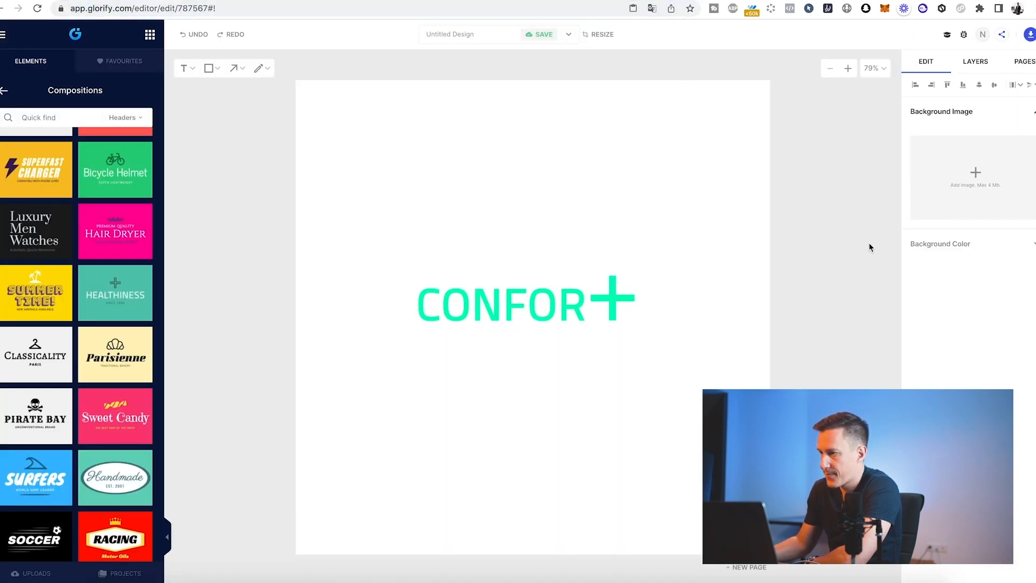
{"action": "left_click", "coordinate": [1019, 62]}
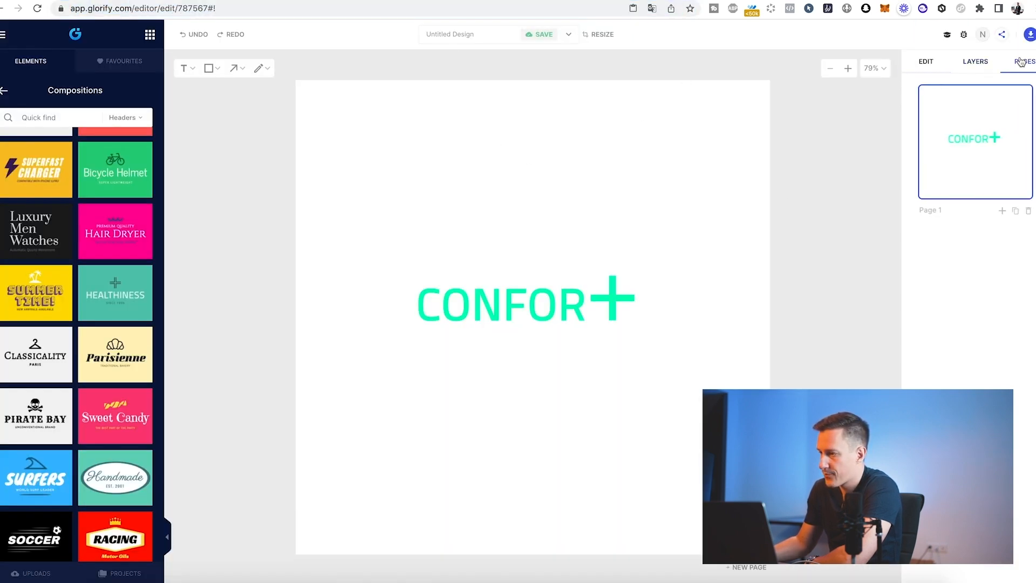
{"action": "left_click", "coordinate": [1003, 211]}
Resize the blank second page to a wide landscape format for the banner.
{"action": "left_click", "coordinate": [605, 36]}
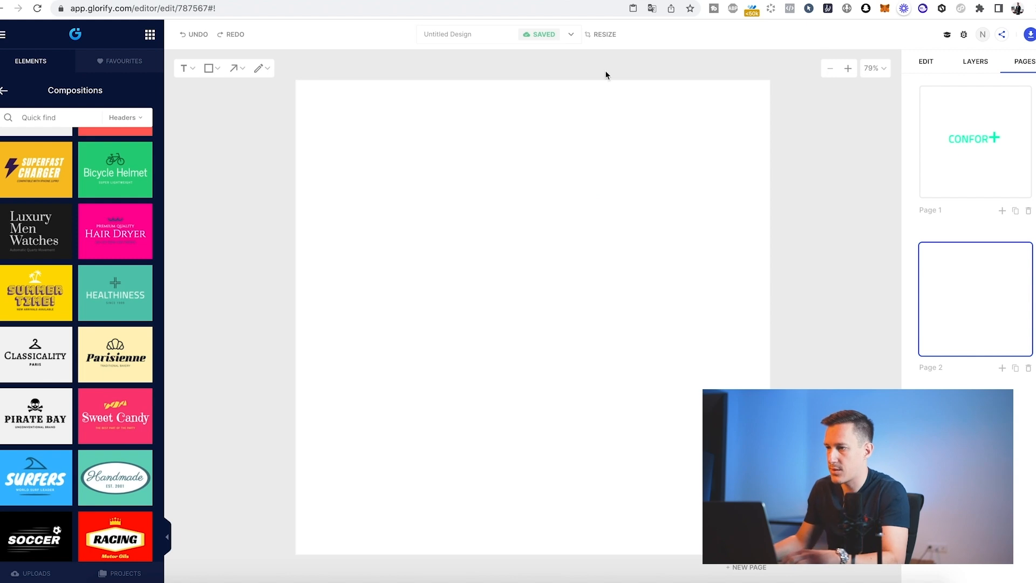
{"action": "left_click", "coordinate": [603, 35]}
{"action": "left_click", "coordinate": [625, 94]}
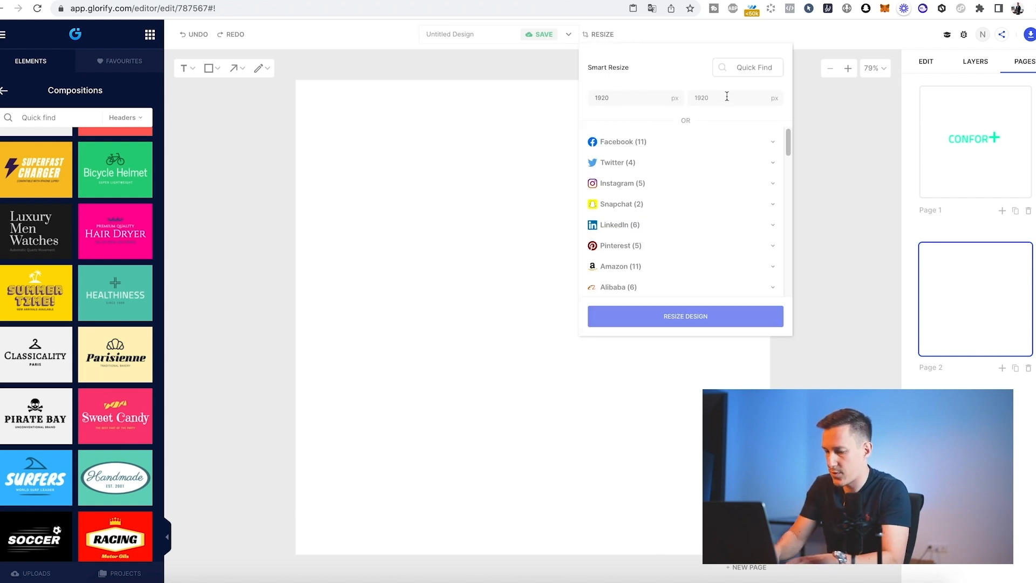
{"action": "type", "text": "10"}
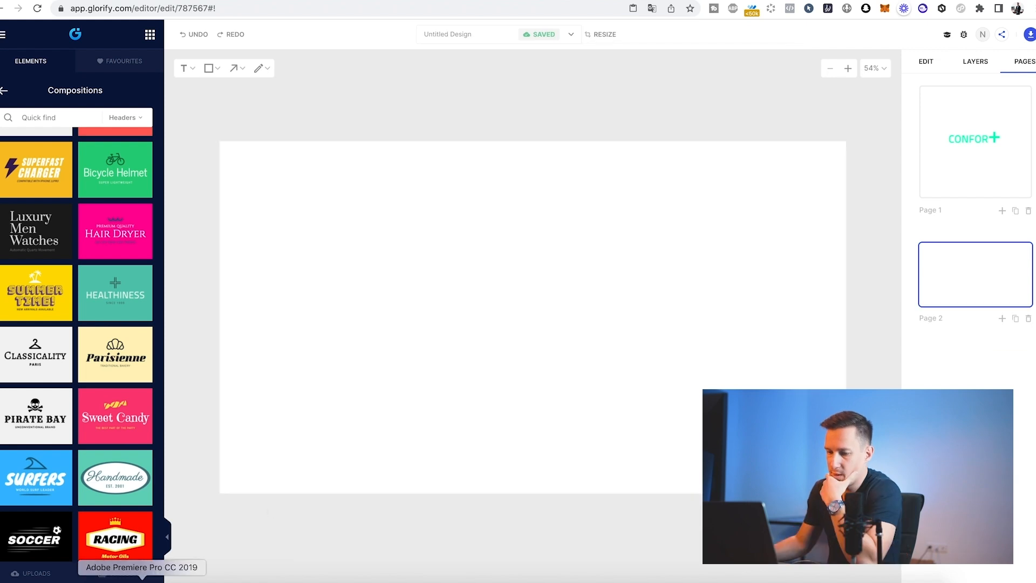
Place the downloaded Pexels leg photo from the TUTO2022 folder onto the landscape page.
{"action": "left_click", "coordinate": [124, 581]}
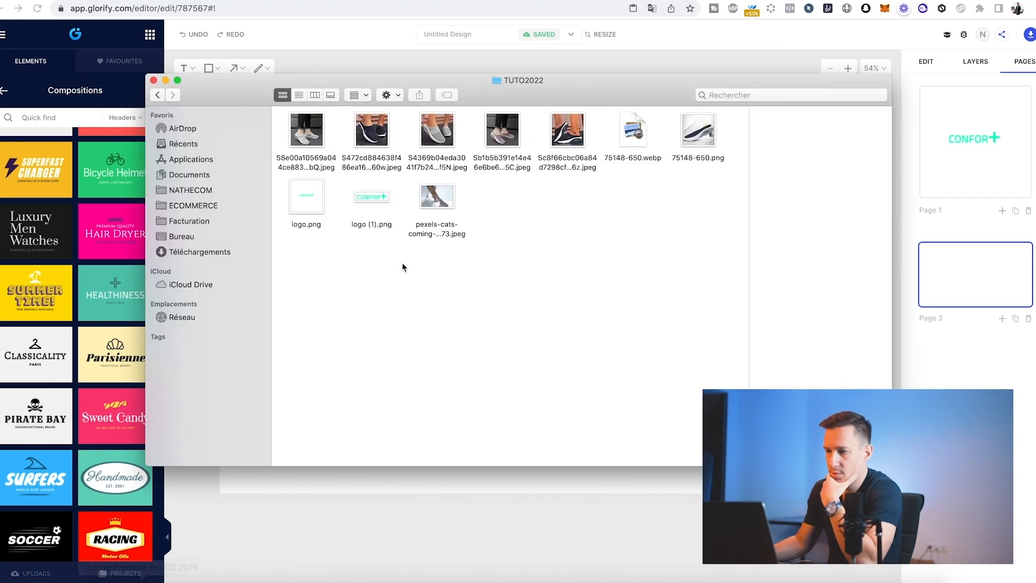
{"action": "left_click_drag", "start_coordinate": [444, 200], "coordinate": [543, 308]}
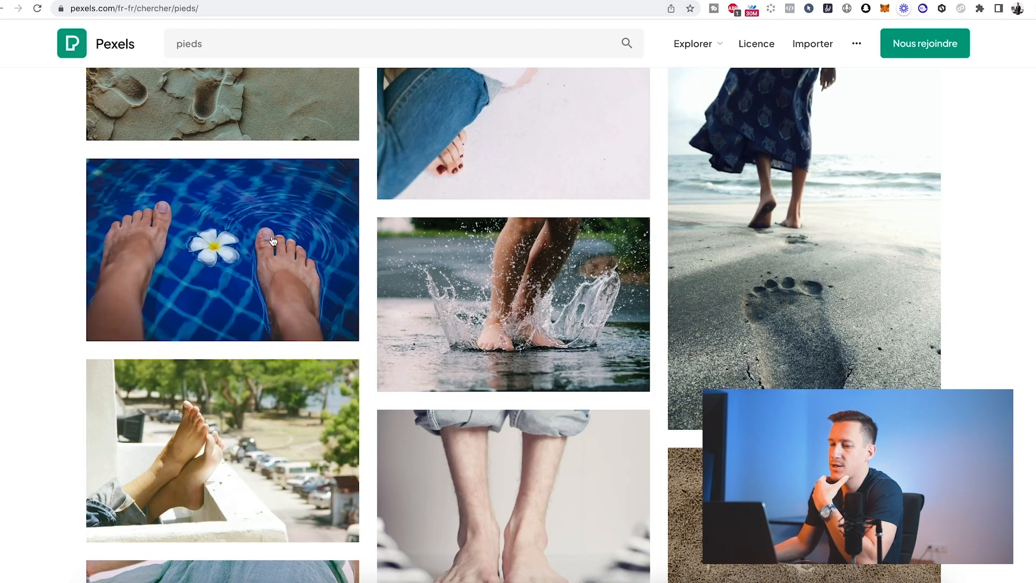
{"action": "mouse_move", "coordinate": [272, 241]}
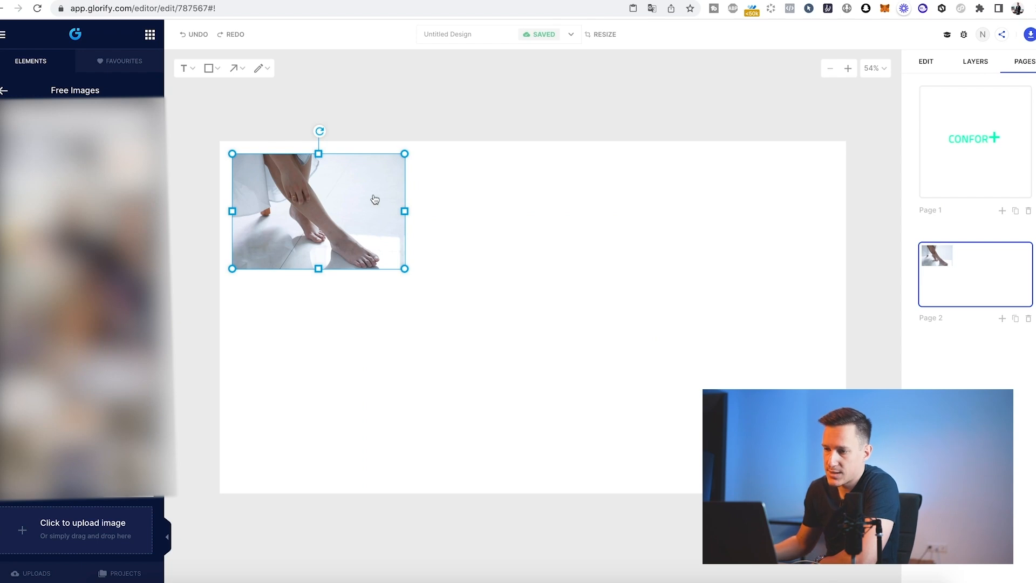
Enlarge and reposition the leg photo so that it fills the whole landscape page.
{"action": "left_click_drag", "start_coordinate": [375, 199], "coordinate": [360, 181]}
{"action": "left_click_drag", "start_coordinate": [389, 250], "coordinate": [857, 562]}
{"action": "left_click_drag", "start_coordinate": [689, 407], "coordinate": [686, 340]}
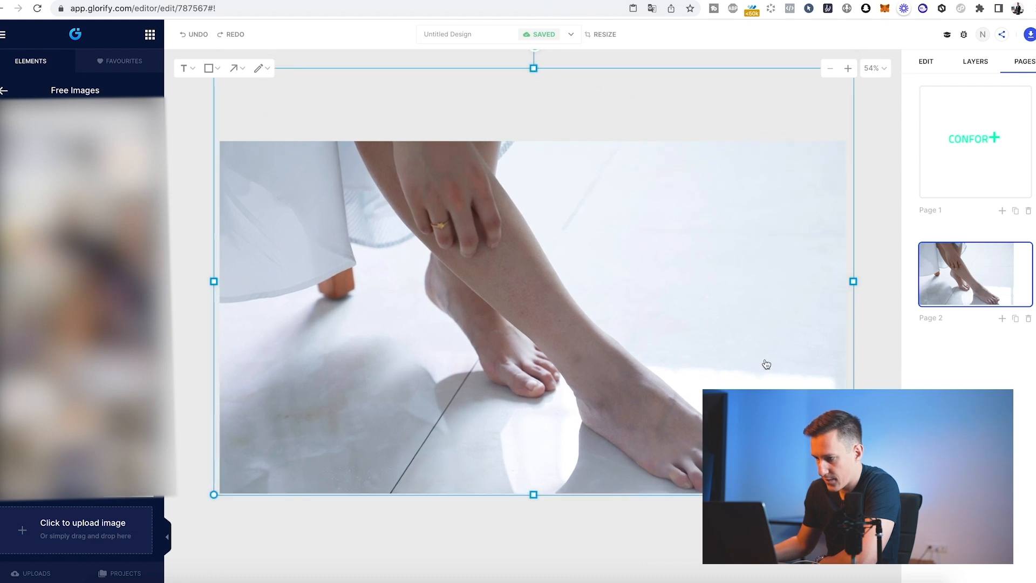
Download the landscape page as a PNG at x1 size under the file name imagebanniere.
{"action": "left_click", "coordinate": [1030, 35]}
{"action": "left_click", "coordinate": [994, 180]}
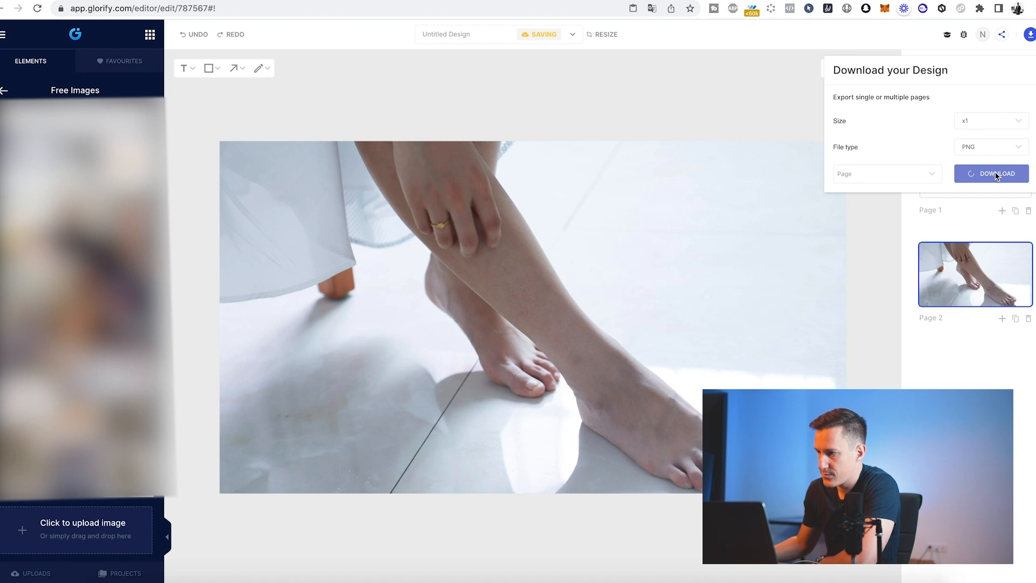
{"action": "type", "text": "imagebanniere"}
{"action": "key", "text": "Return"}
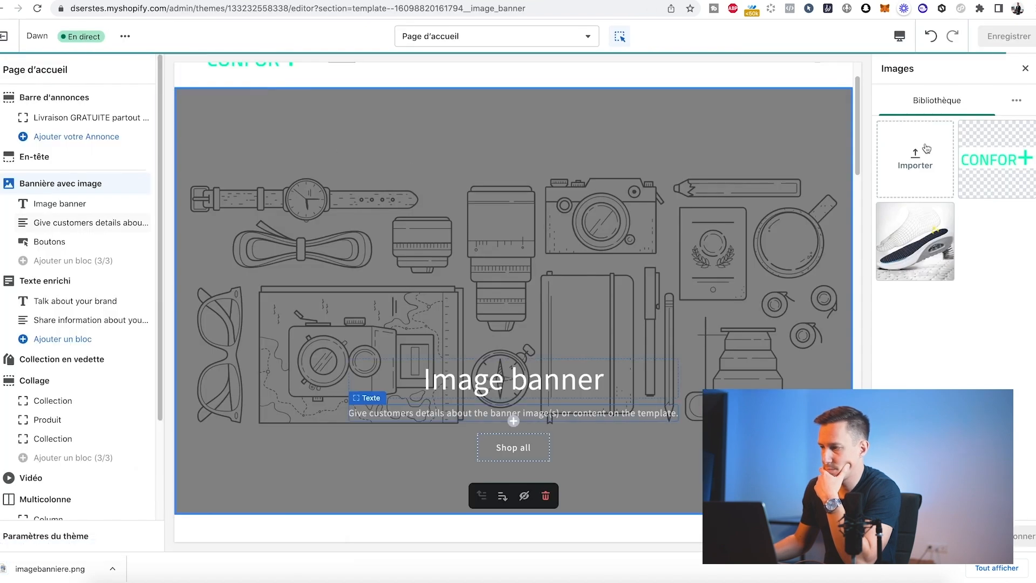
In the Shopify theme editor, use imagebanniere.png as the banner's first image and set the image overlay opacity to 20 %.
{"action": "left_click", "coordinate": [927, 149]}
{"action": "double_click", "coordinate": [319, 66]}
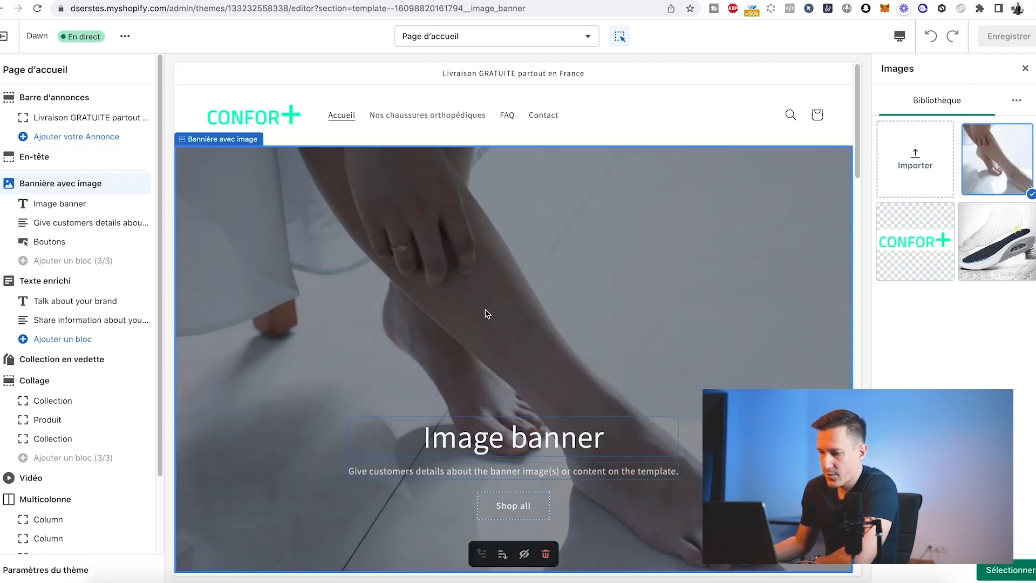
{"action": "left_click", "coordinate": [1005, 570]}
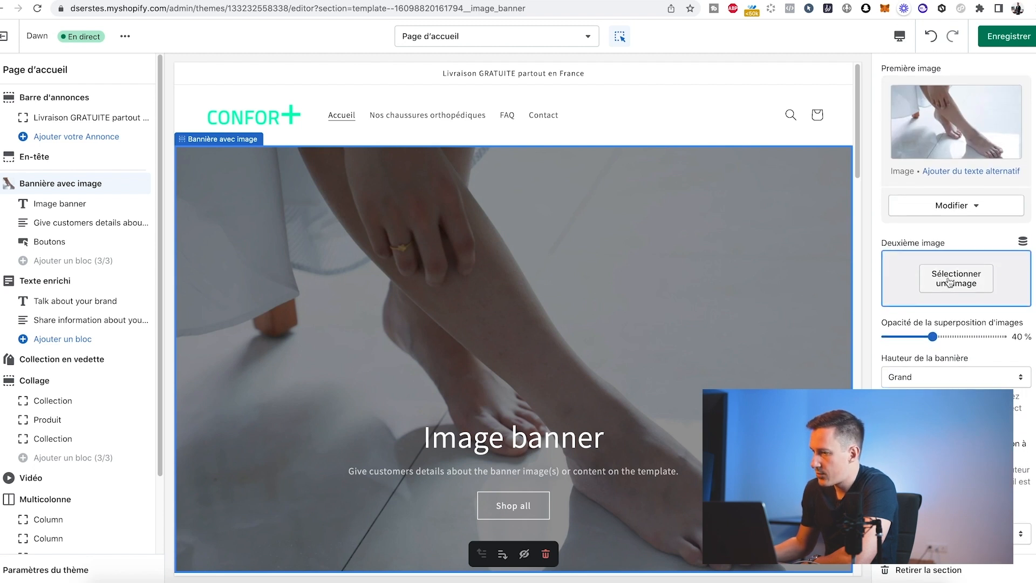
{"action": "scroll", "coordinate": [949, 280], "scroll_direction": "down", "scroll_amount": 2}
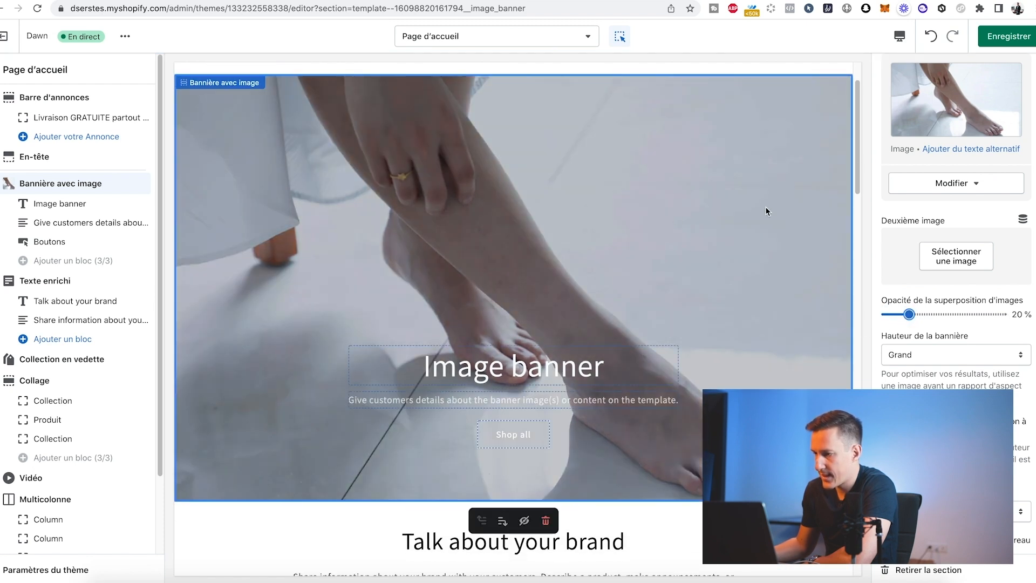
Try the desktop content positions En haut au centre, En haut à droite and Au milieu à droite for the image banner.
{"action": "scroll", "coordinate": [942, 333], "scroll_direction": "down", "scroll_amount": 2}
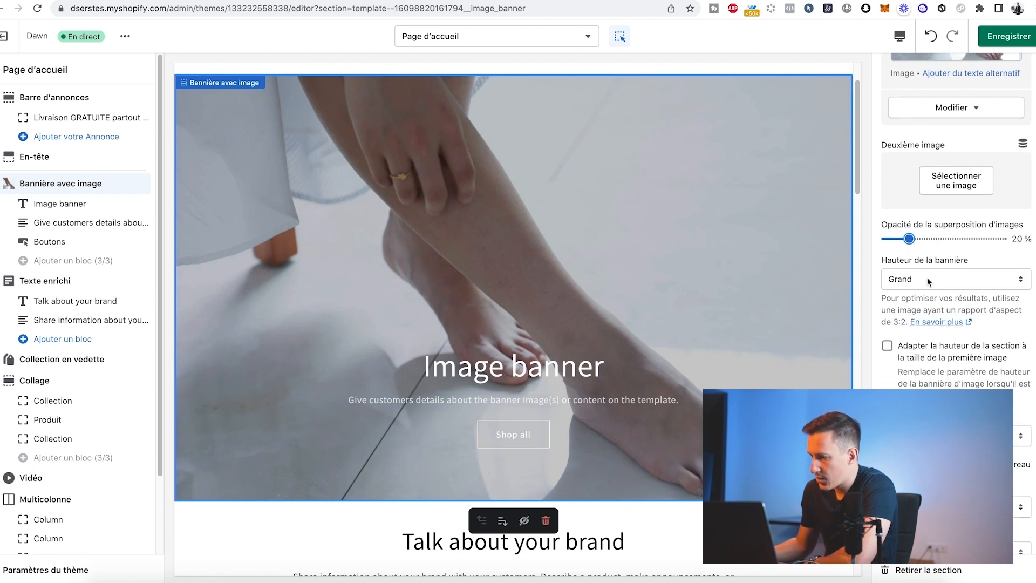
{"action": "scroll", "coordinate": [928, 281], "scroll_direction": "down", "scroll_amount": 3}
{"action": "scroll", "coordinate": [928, 270], "scroll_direction": "down", "scroll_amount": 2}
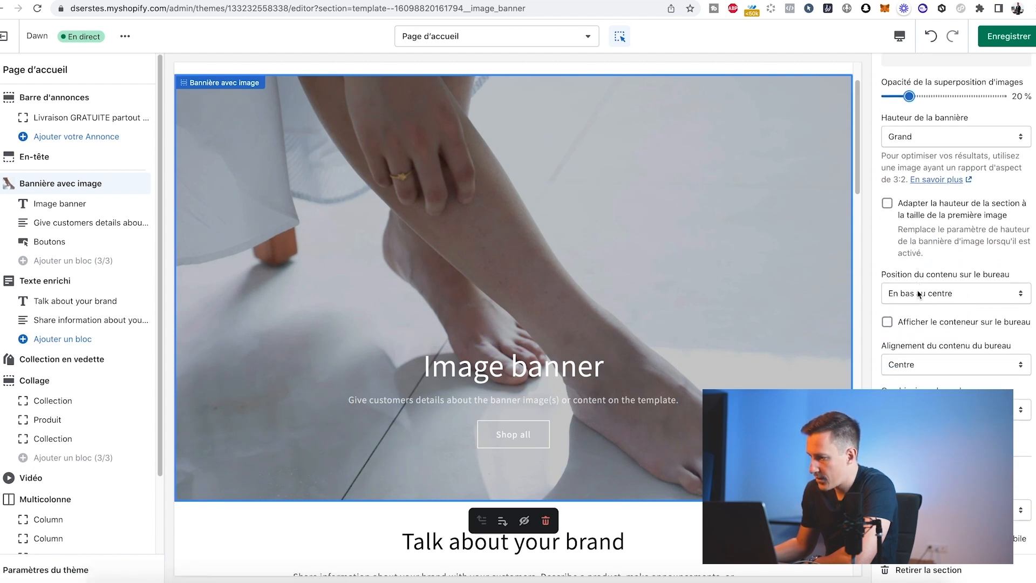
{"action": "left_click", "coordinate": [933, 267]}
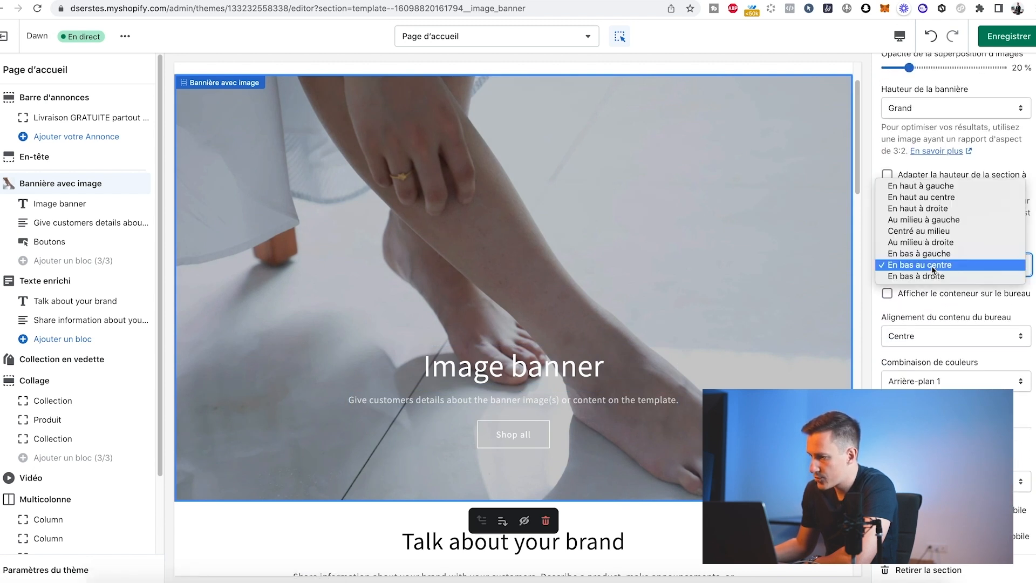
{"action": "left_click", "coordinate": [925, 201]}
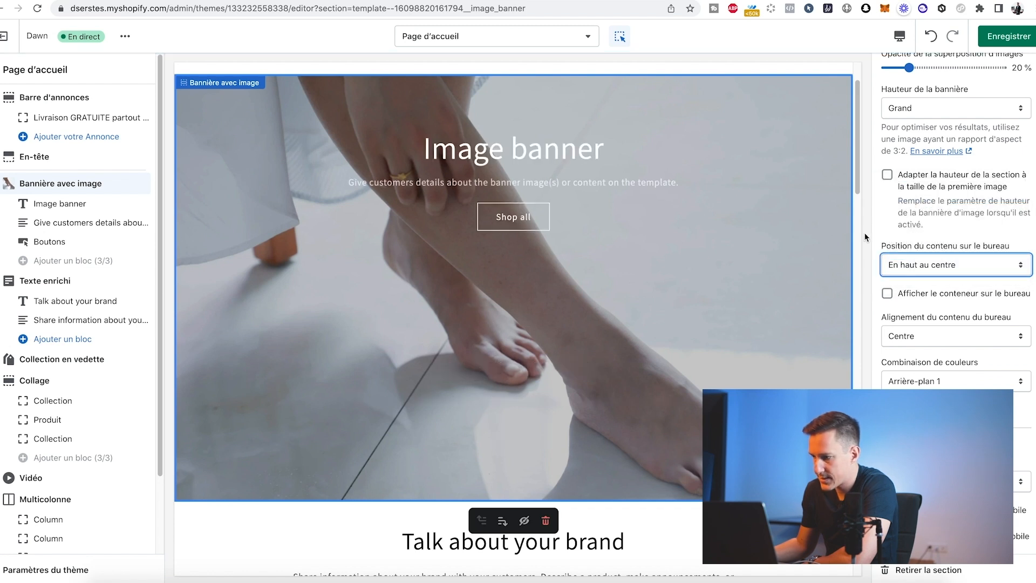
{"action": "left_click", "coordinate": [891, 265]}
{"action": "left_click", "coordinate": [914, 278]}
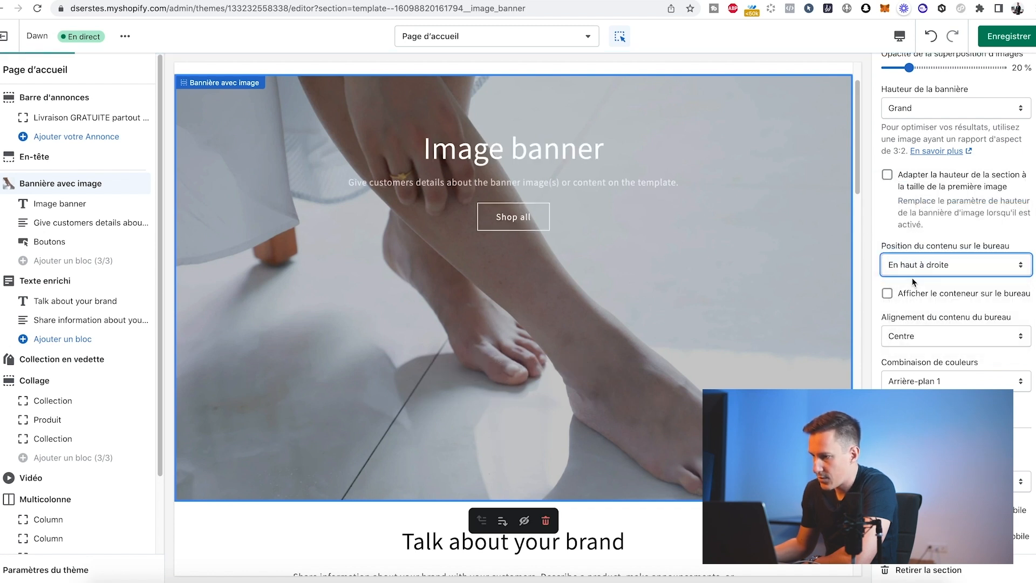
{"action": "left_click", "coordinate": [893, 265]}
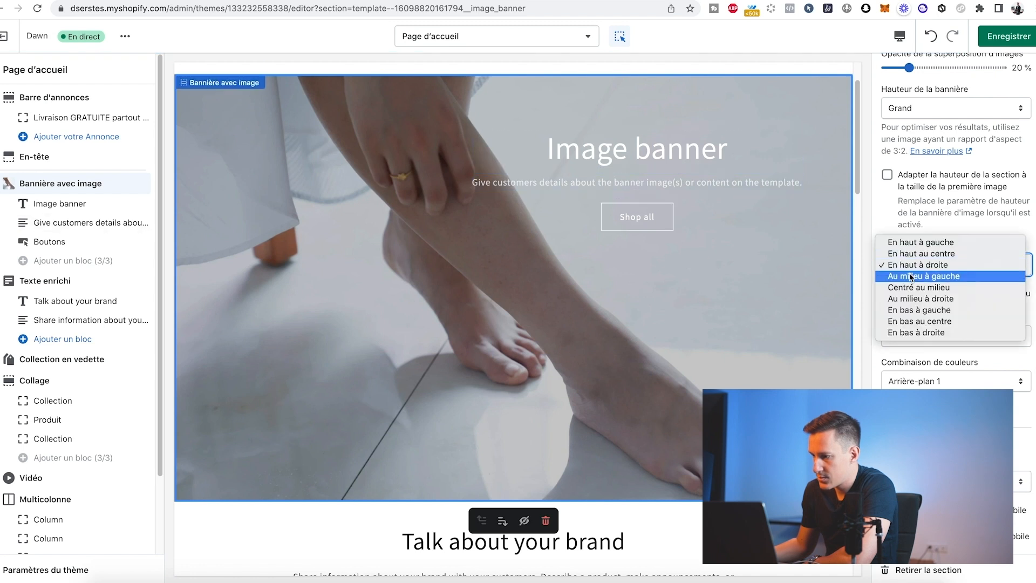
{"action": "left_click", "coordinate": [916, 300]}
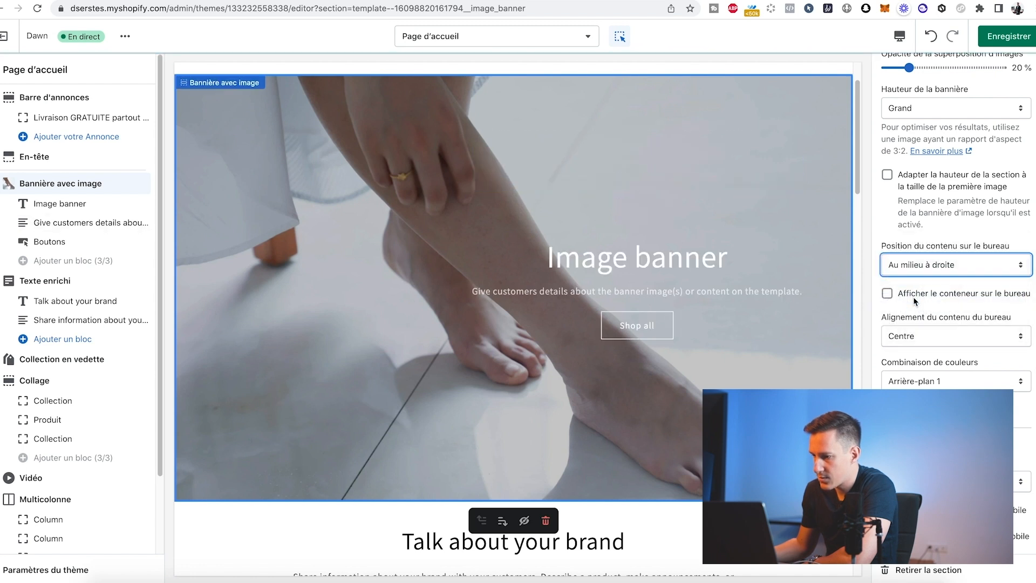
{"action": "scroll", "coordinate": [686, 299], "scroll_direction": "up", "scroll_amount": 2}
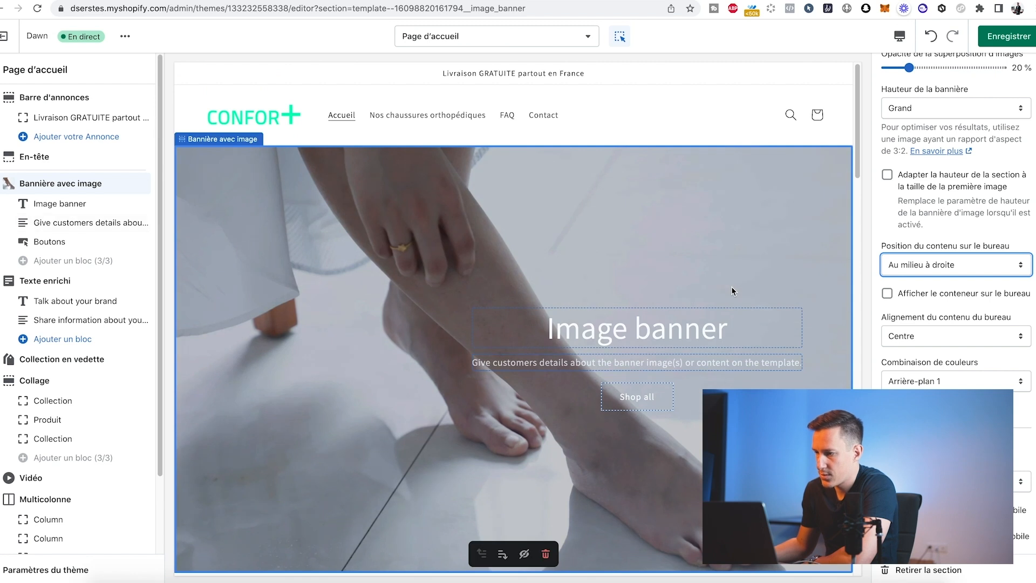
Set the banner's desktop content position to En haut à droite and align its content to the right.
{"action": "left_click", "coordinate": [909, 270]}
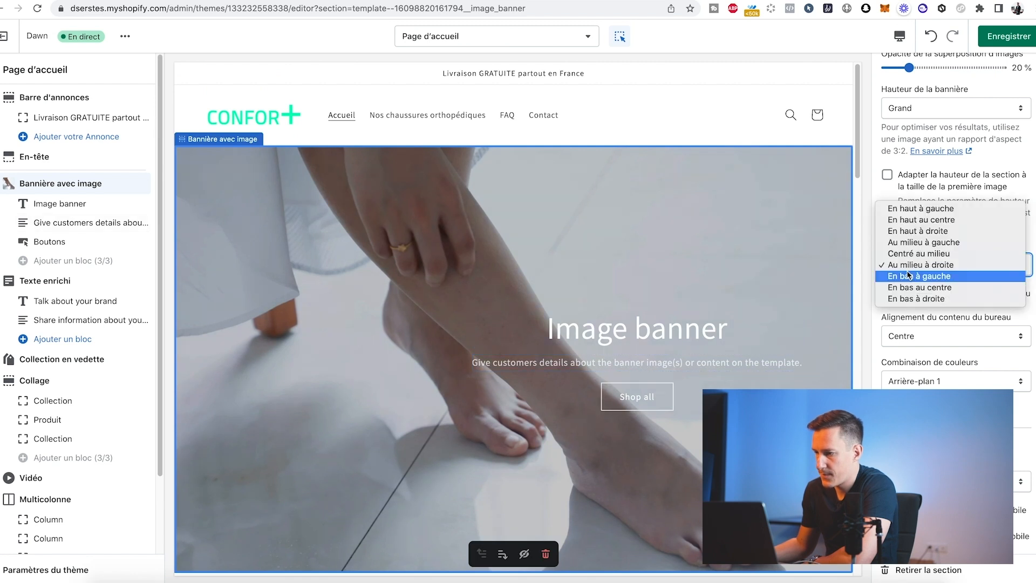
{"action": "left_click", "coordinate": [919, 232]}
{"action": "scroll", "coordinate": [665, 254], "scroll_direction": "down", "scroll_amount": 2}
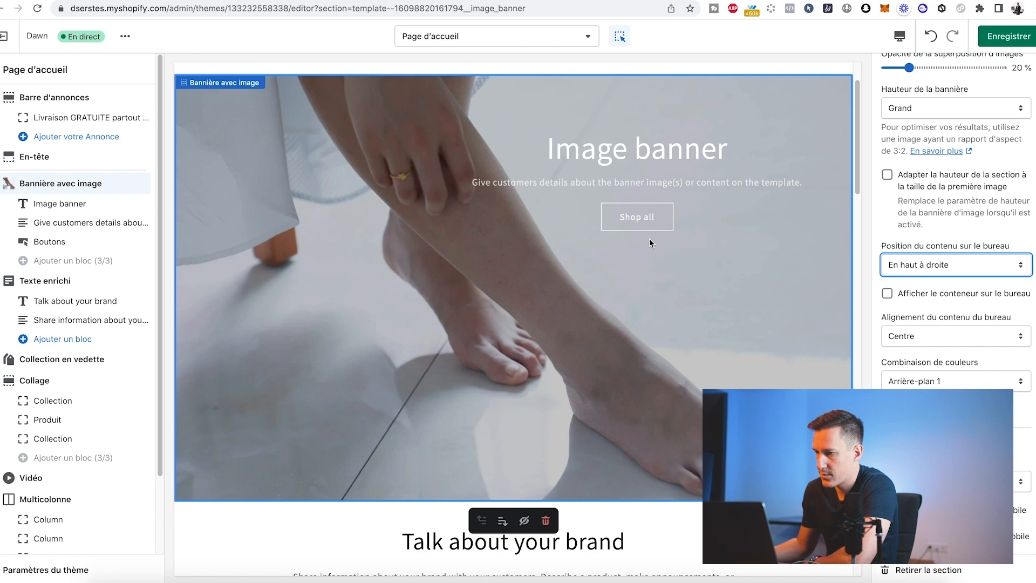
{"action": "scroll", "coordinate": [654, 256], "scroll_direction": "up", "scroll_amount": 2}
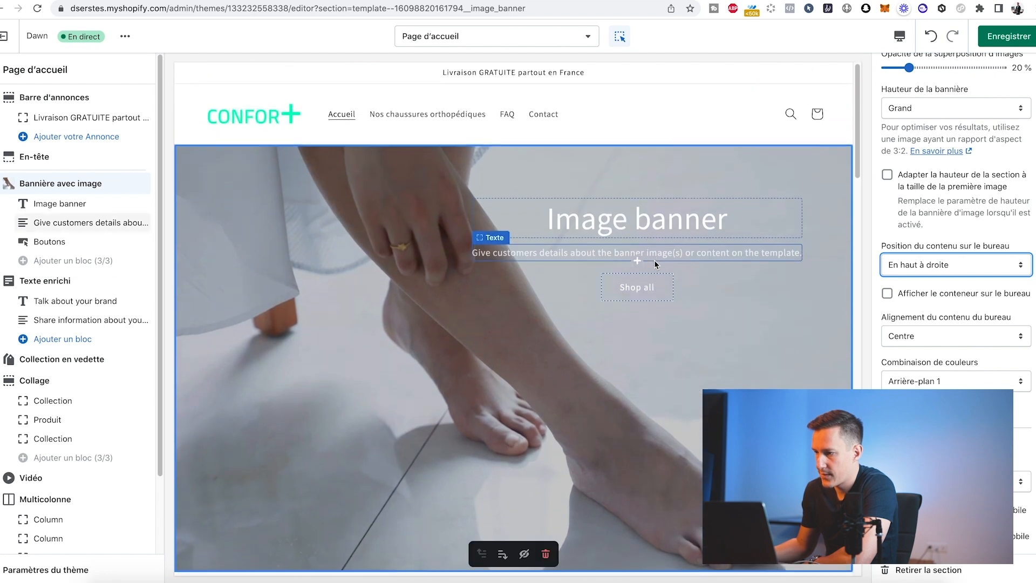
{"action": "scroll", "coordinate": [718, 288], "scroll_direction": "down", "scroll_amount": 1}
Try "Chaussures orthopédiques" as the banner title and clear the text again.
{"action": "left_click", "coordinate": [755, 210]}
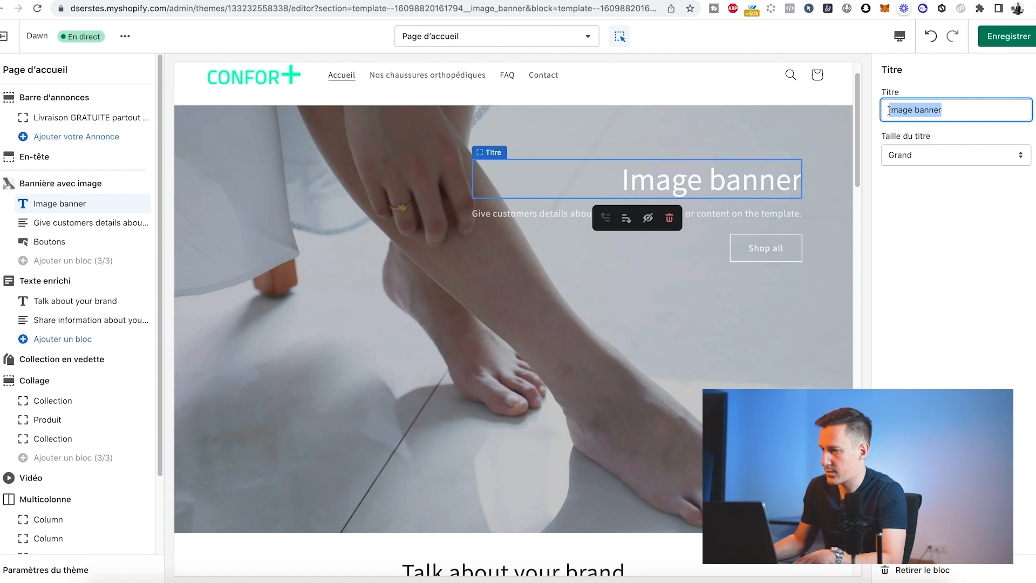
{"action": "type", "text": "Chaussures"}
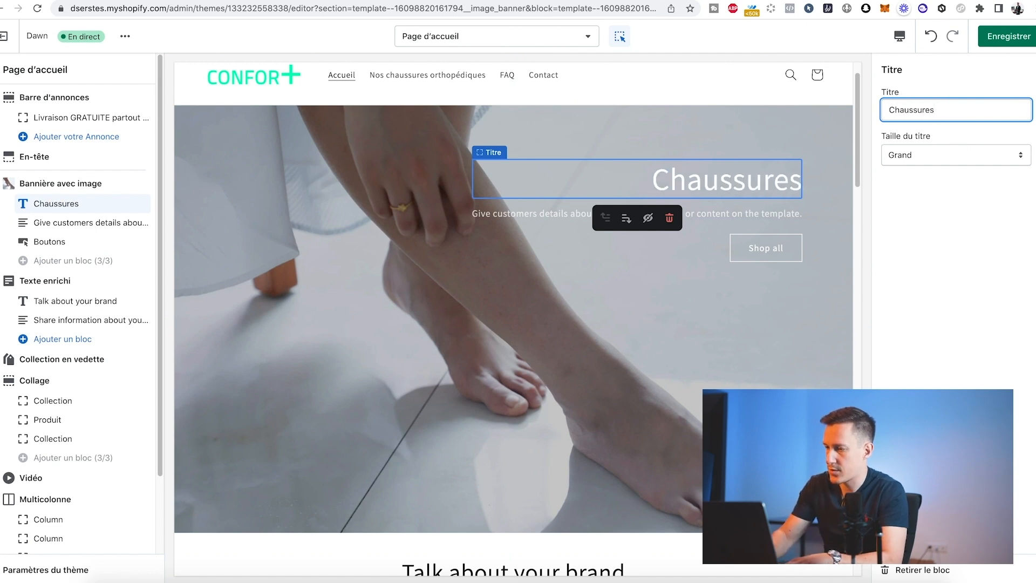
{"action": "type", "text": " orth"}
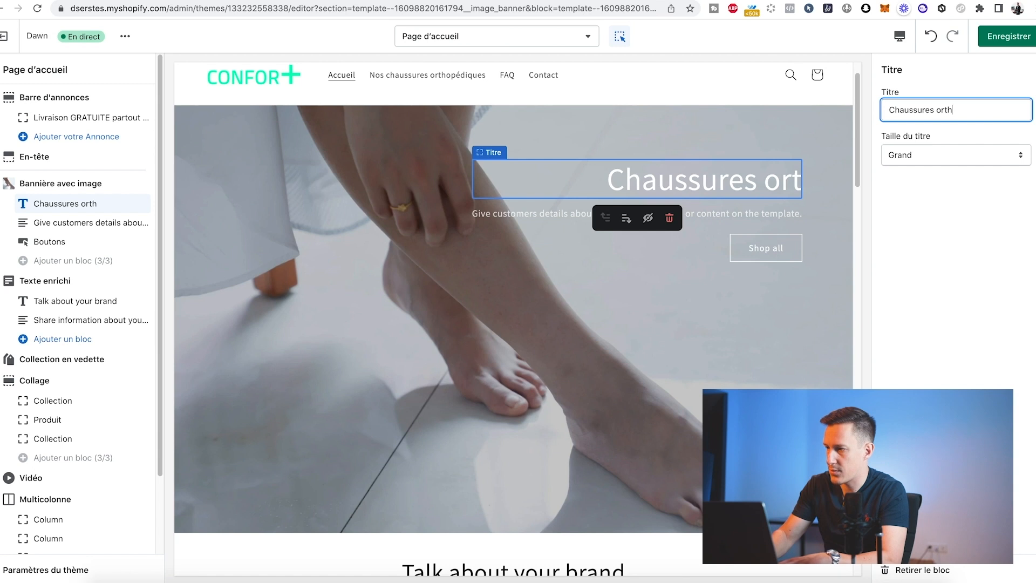
{"action": "type", "text": "opédiques"}
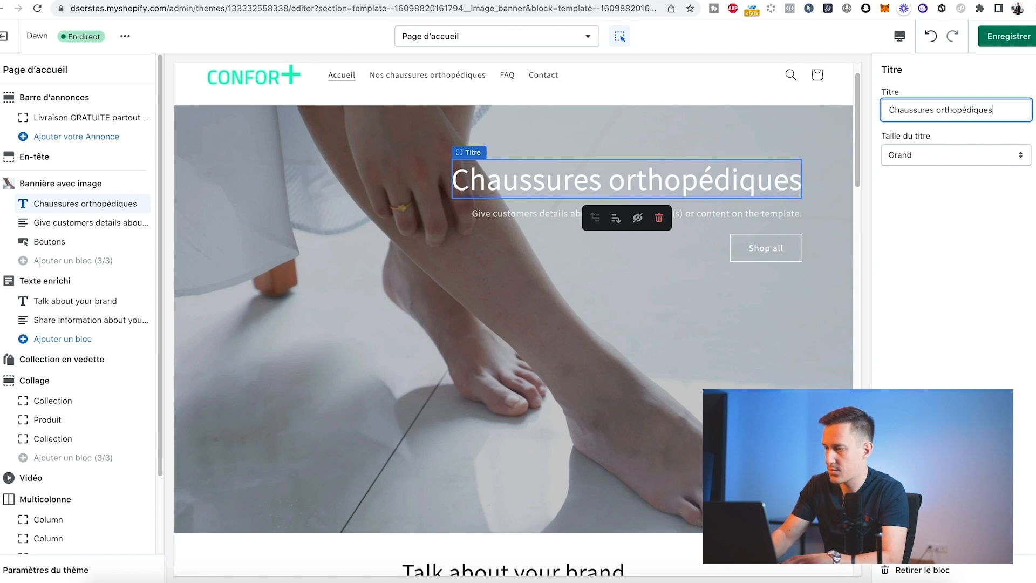
{"action": "key", "text": "super+a"}
{"action": "key", "text": "BackSpace"}
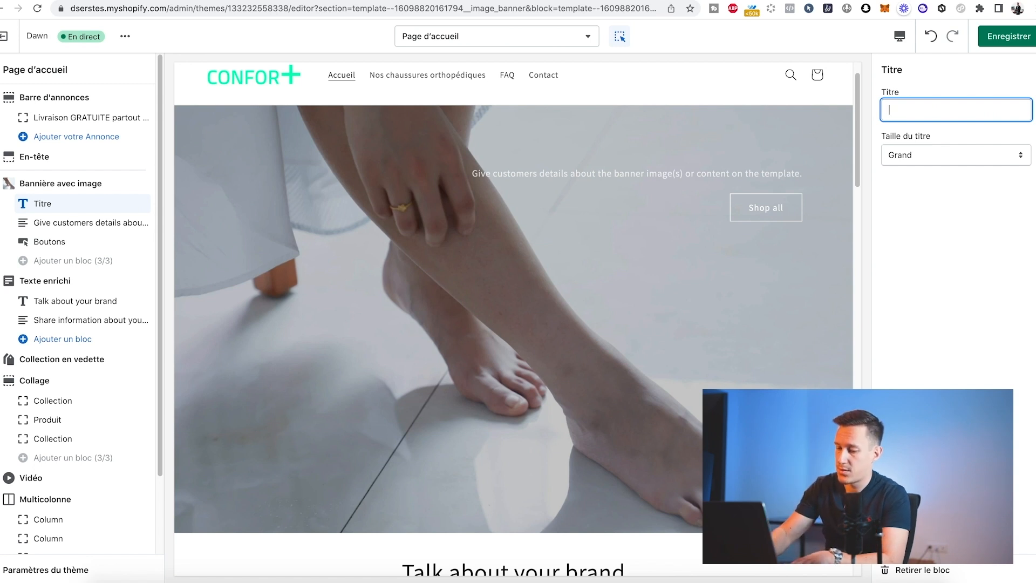
Set the banner title to "Un confort optimal" and its description to "Soulage les douleurs du pied et assure un confort en toute situation" in Sous-titre style.
{"action": "type", "text": "Un confort opti"}
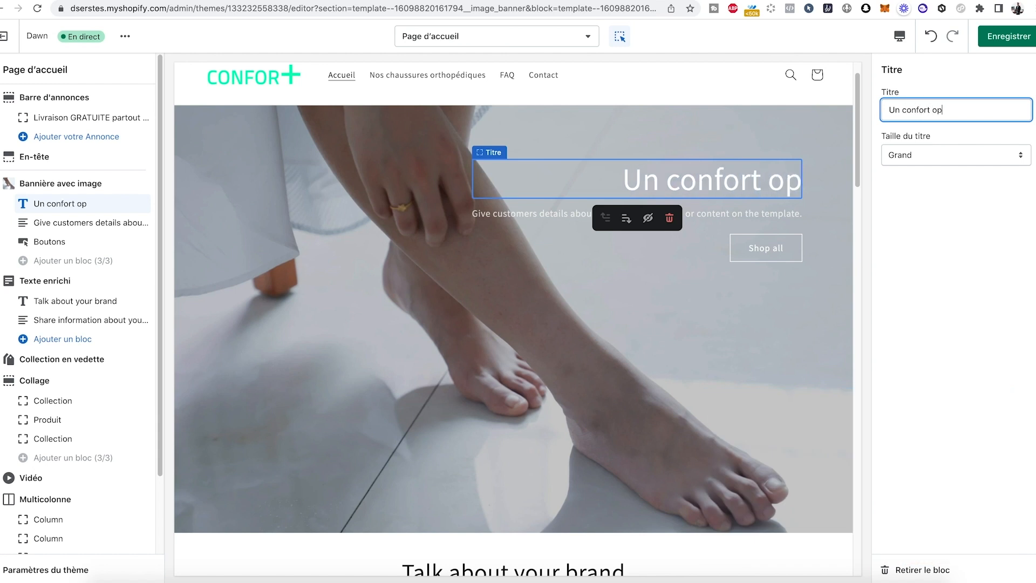
{"action": "type", "text": "mal"}
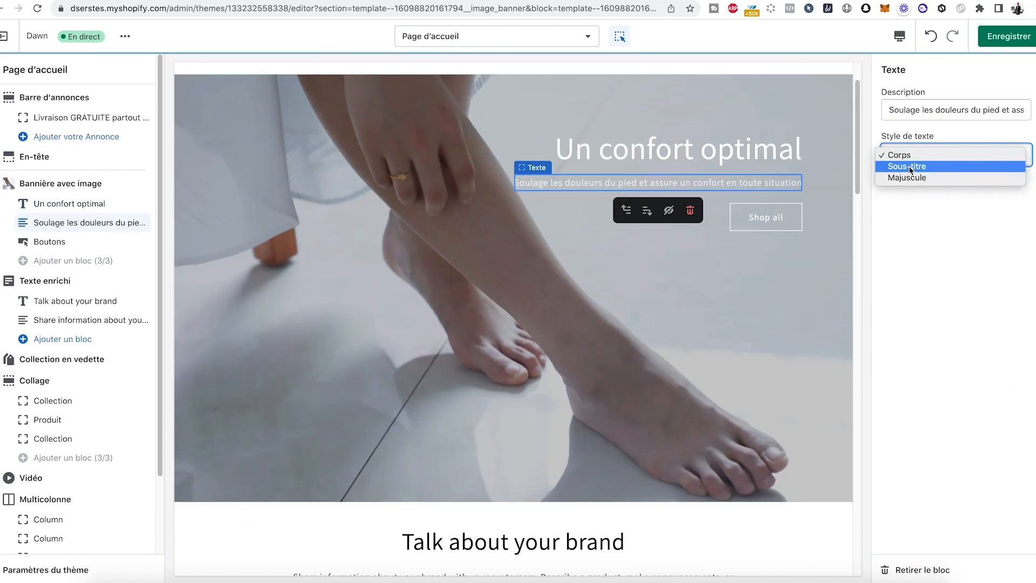
{"action": "left_click", "coordinate": [909, 167]}
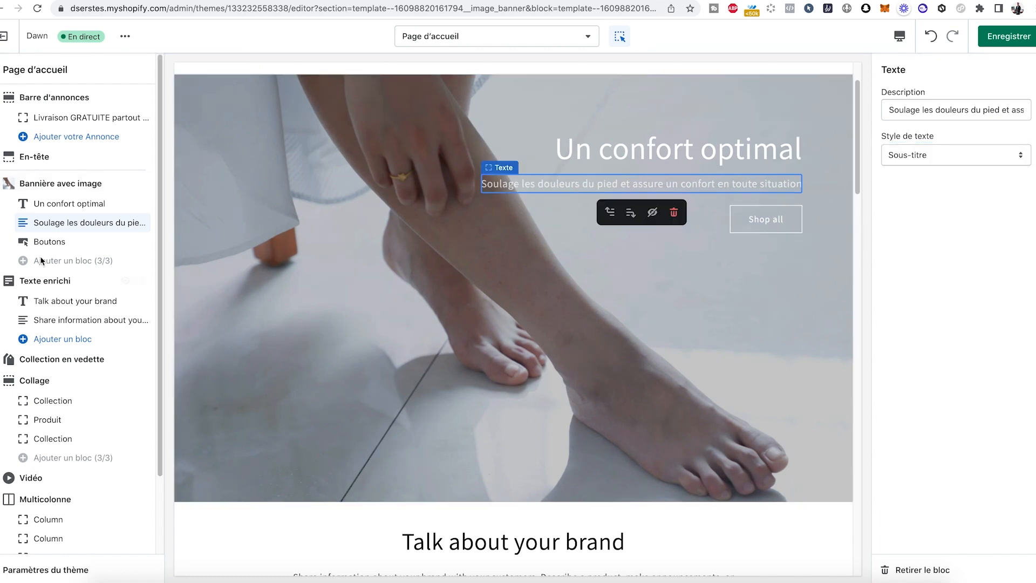
Link the banner's first button to the orthopedic shoes product, label it "Commandez dès maintenant" and save the theme.
{"action": "left_click", "coordinate": [766, 219]}
{"action": "scroll", "coordinate": [537, 209], "scroll_direction": "down", "scroll_amount": 3}
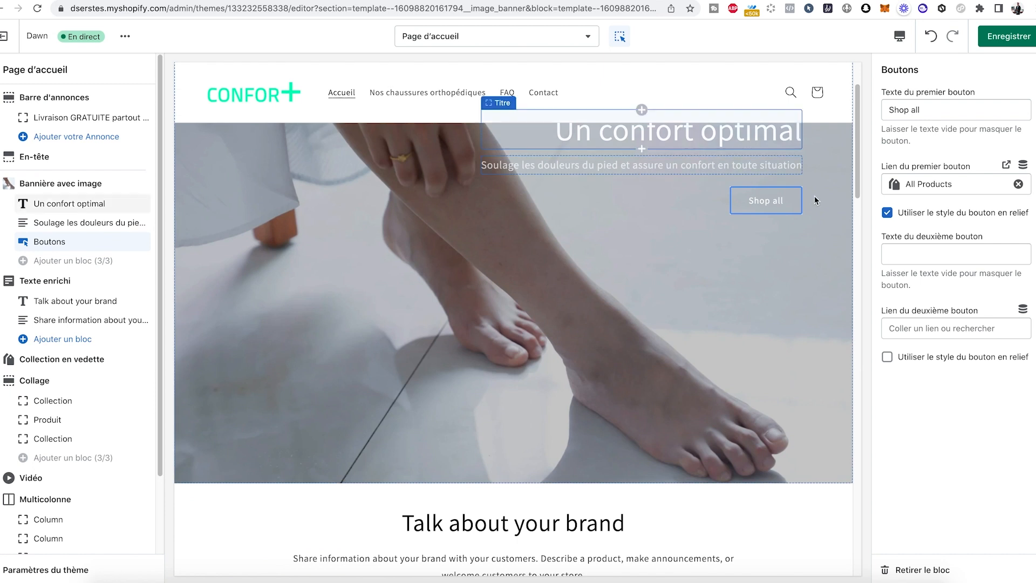
{"action": "left_click", "coordinate": [941, 185]}
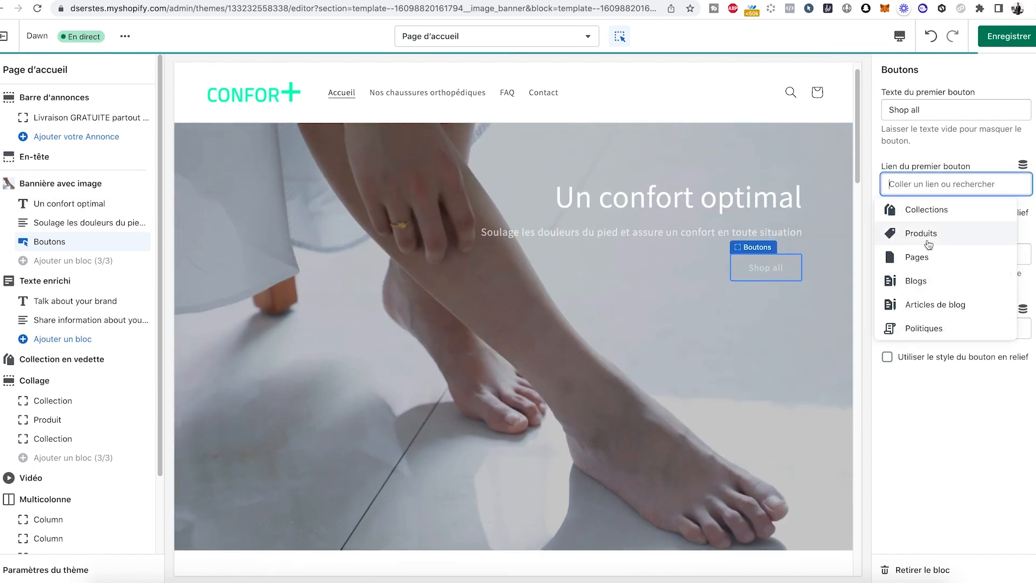
{"action": "left_click", "coordinate": [924, 239]}
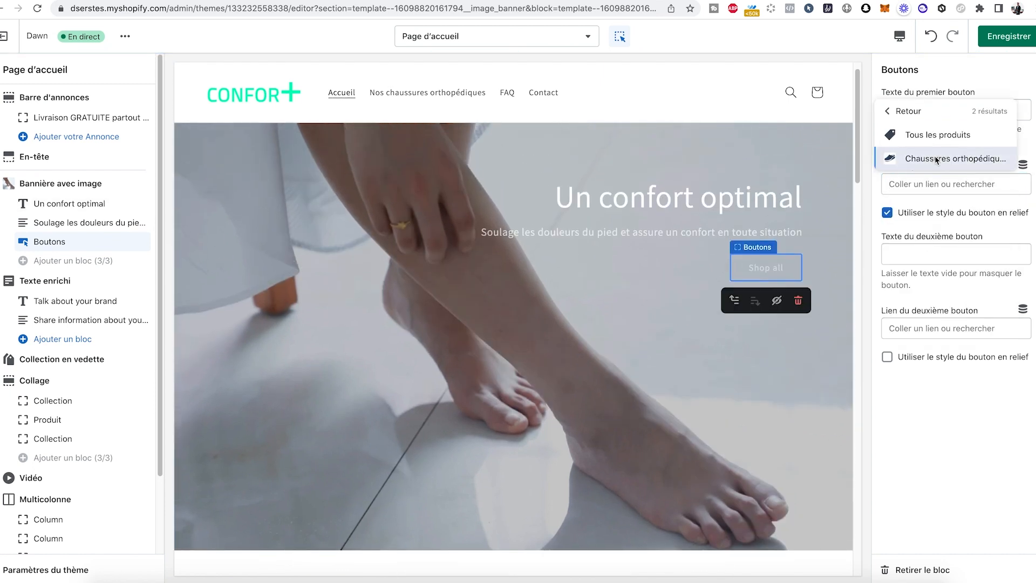
{"action": "left_click", "coordinate": [936, 160]}
{"action": "left_click_drag", "start_coordinate": [930, 109], "coordinate": [847, 114]}
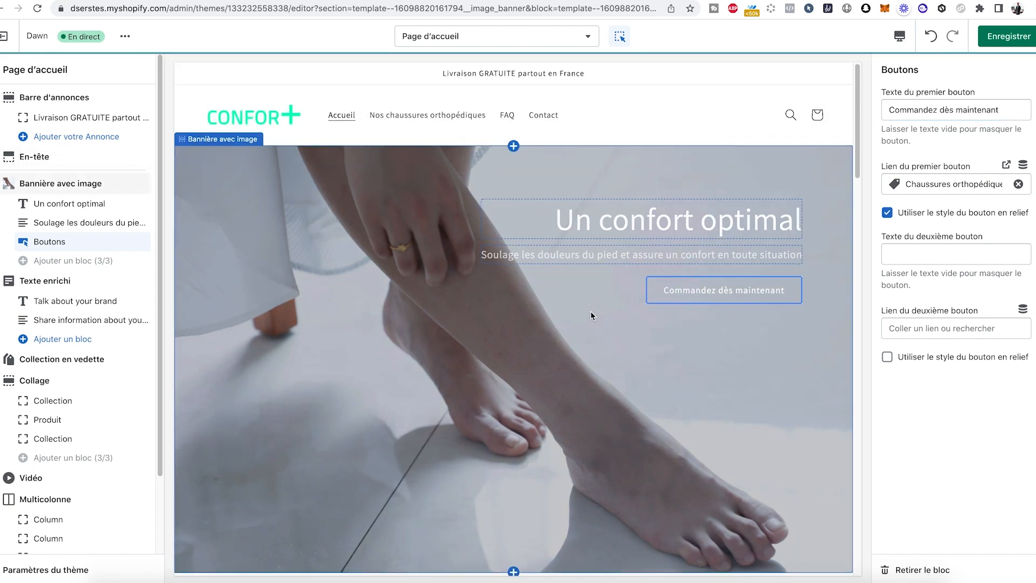
{"action": "key", "text": "super+s"}
Examine the remaining home page sections and the list of section types that can be added.
{"action": "scroll", "coordinate": [382, 270], "scroll_direction": "down", "scroll_amount": 5}
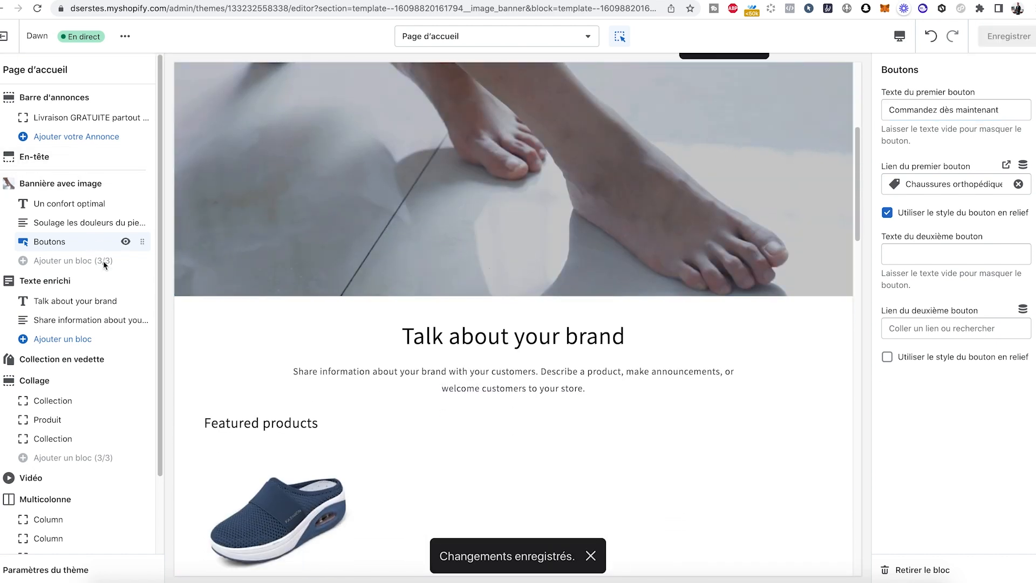
{"action": "scroll", "coordinate": [447, 278], "scroll_direction": "down", "scroll_amount": 1}
{"action": "scroll", "coordinate": [219, 291], "scroll_direction": "down", "scroll_amount": 1}
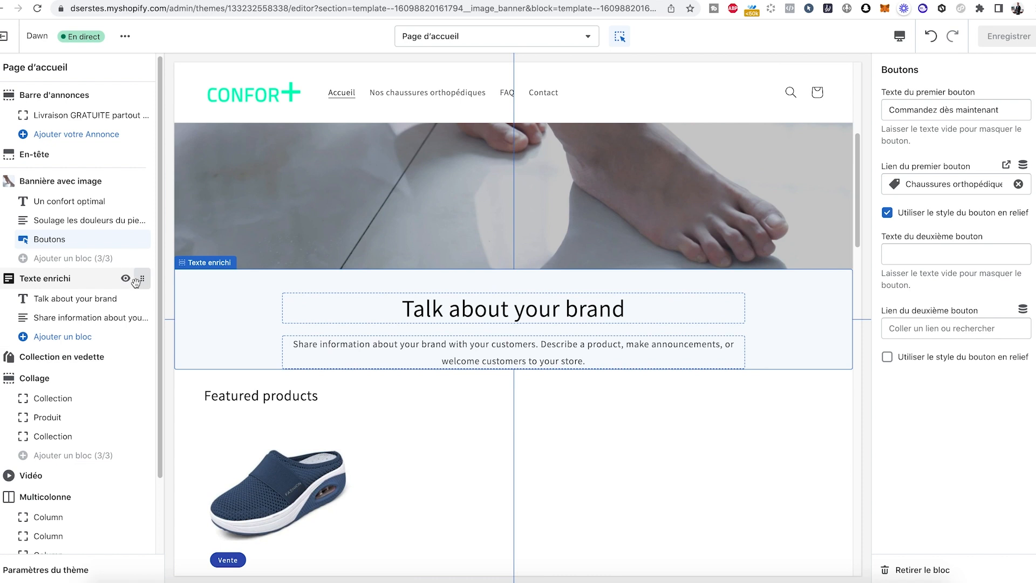
{"action": "left_click_drag", "start_coordinate": [135, 281], "coordinate": [110, 281]}
{"action": "scroll", "coordinate": [82, 318], "scroll_direction": "down", "scroll_amount": 2}
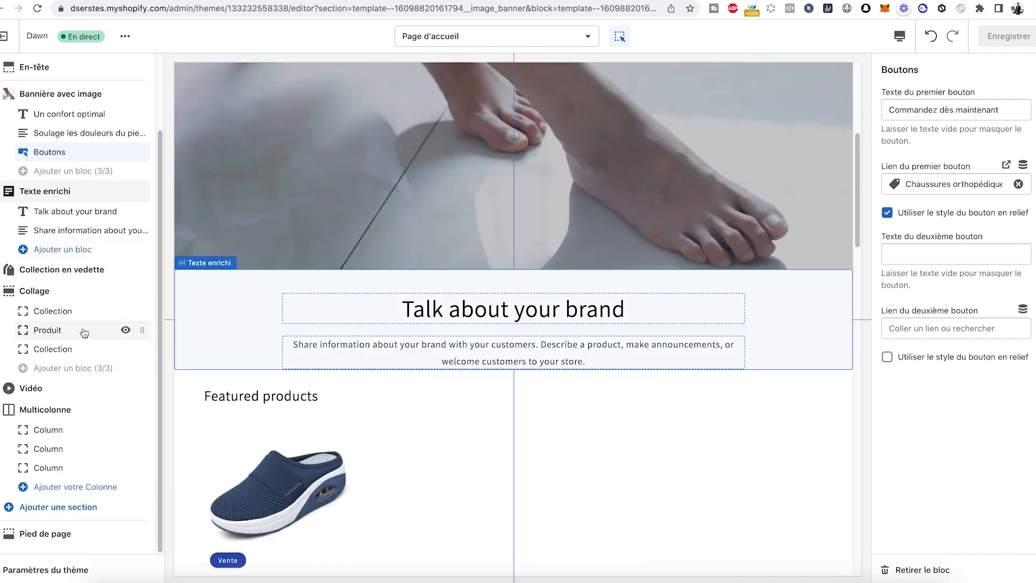
{"action": "left_click", "coordinate": [37, 514]}
{"action": "scroll", "coordinate": [80, 272], "scroll_direction": "down", "scroll_amount": 2}
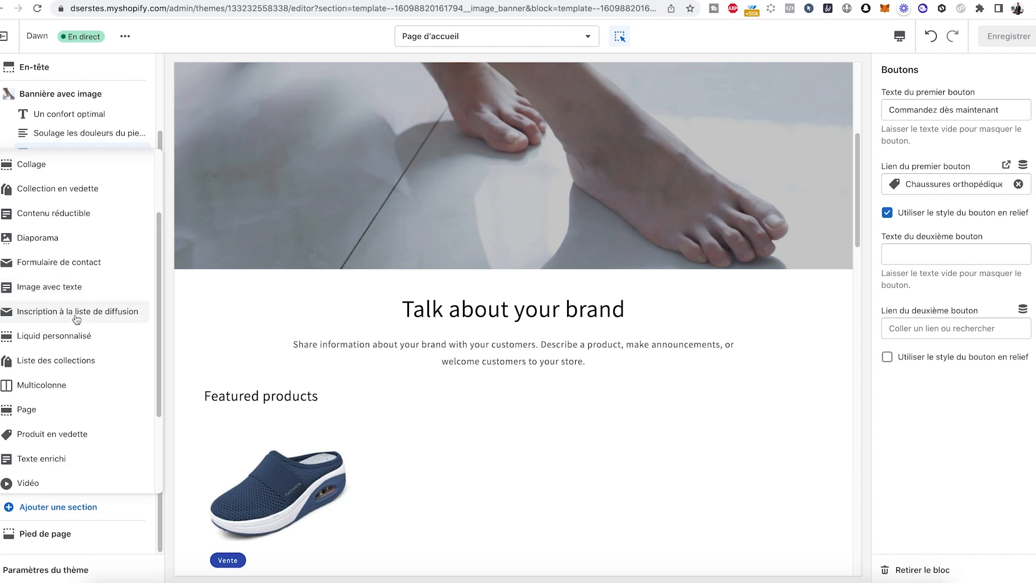
{"action": "scroll", "coordinate": [73, 324], "scroll_direction": "down", "scroll_amount": 2}
{"action": "scroll", "coordinate": [75, 340], "scroll_direction": "up", "scroll_amount": 5}
Copy the heading of the shoe product's description, "SOULAGER L'INCONFORT DU PIED ET LES DOULEURS AU QUOTIDIEN", into the Texte enrichi title.
{"action": "left_click", "coordinate": [37, 289]}
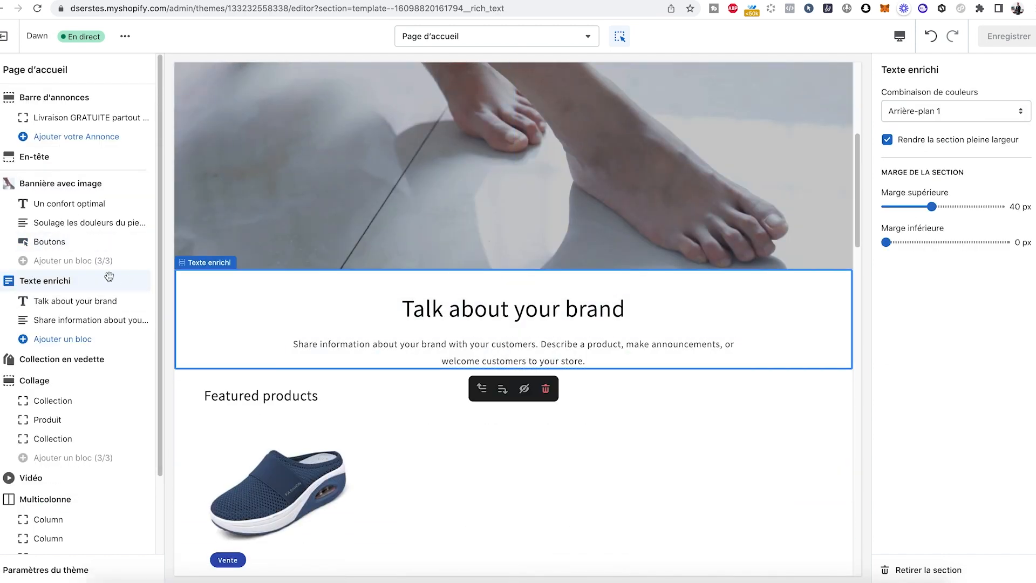
{"action": "left_click", "coordinate": [67, 300]}
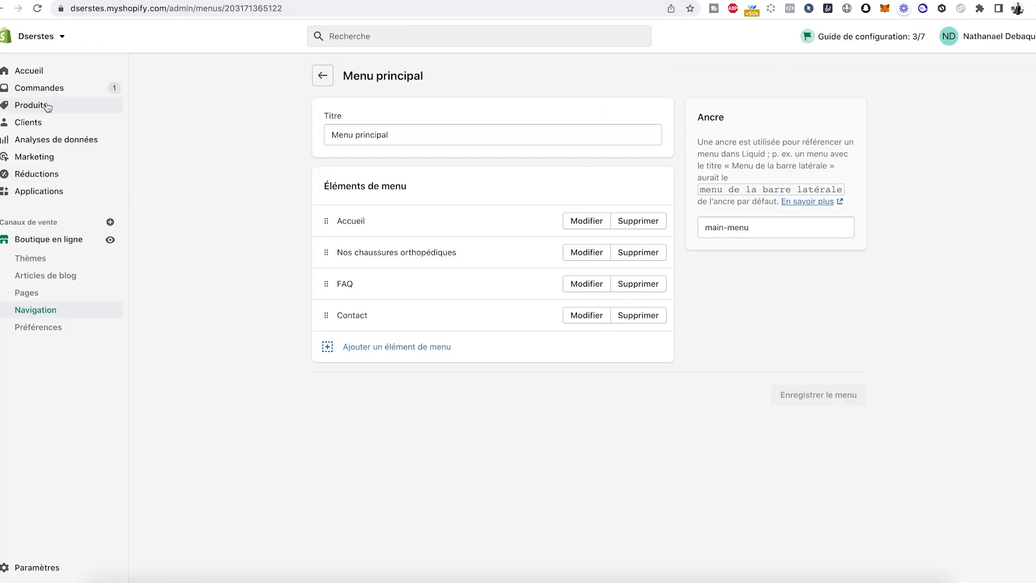
{"action": "left_click", "coordinate": [48, 106]}
{"action": "left_click", "coordinate": [271, 208]}
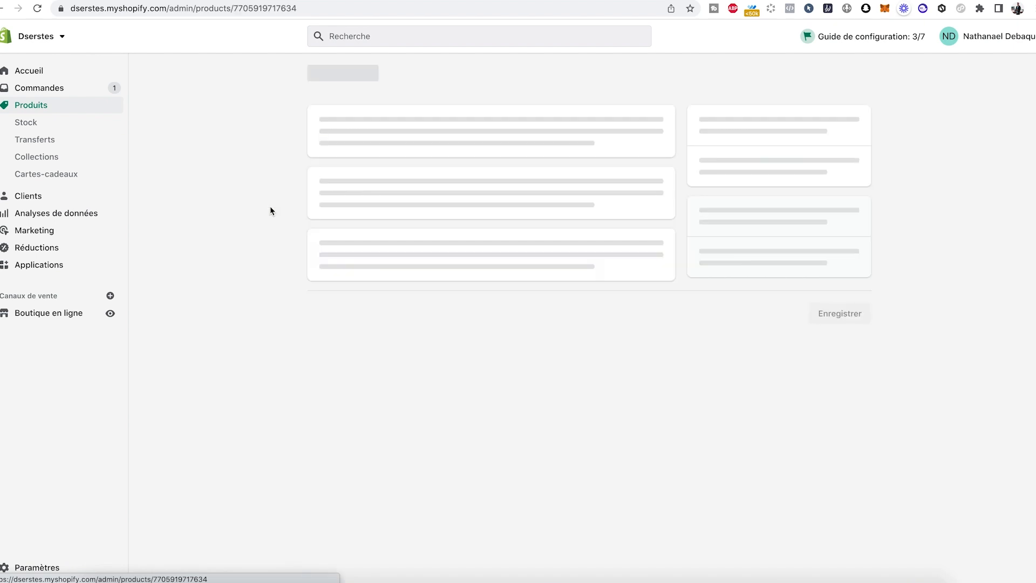
{"action": "left_click_drag", "start_coordinate": [413, 227], "coordinate": [308, 209]}
{"action": "key", "text": "ctrl+c"}
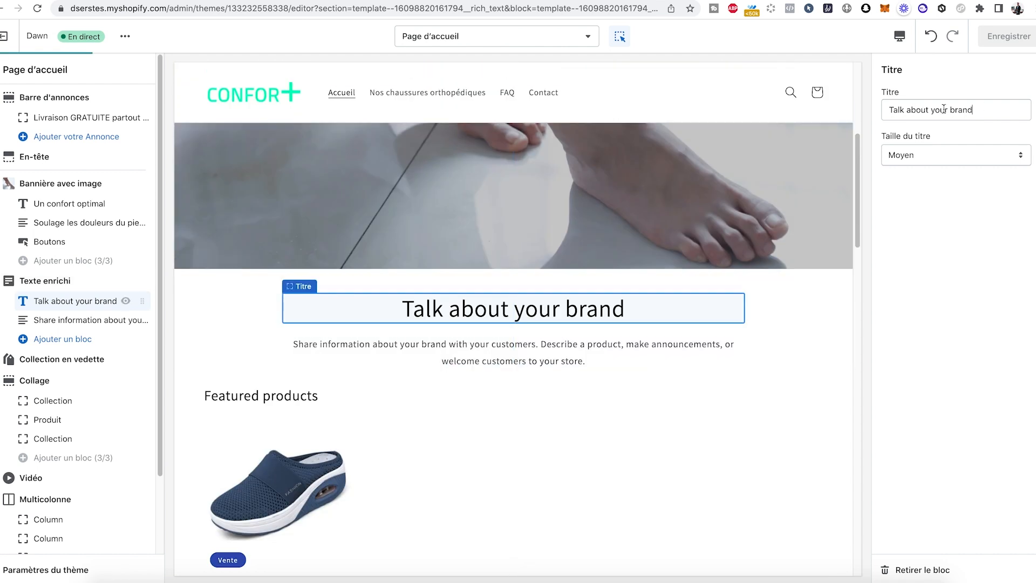
{"action": "left_click_drag", "start_coordinate": [975, 109], "coordinate": [892, 106]}
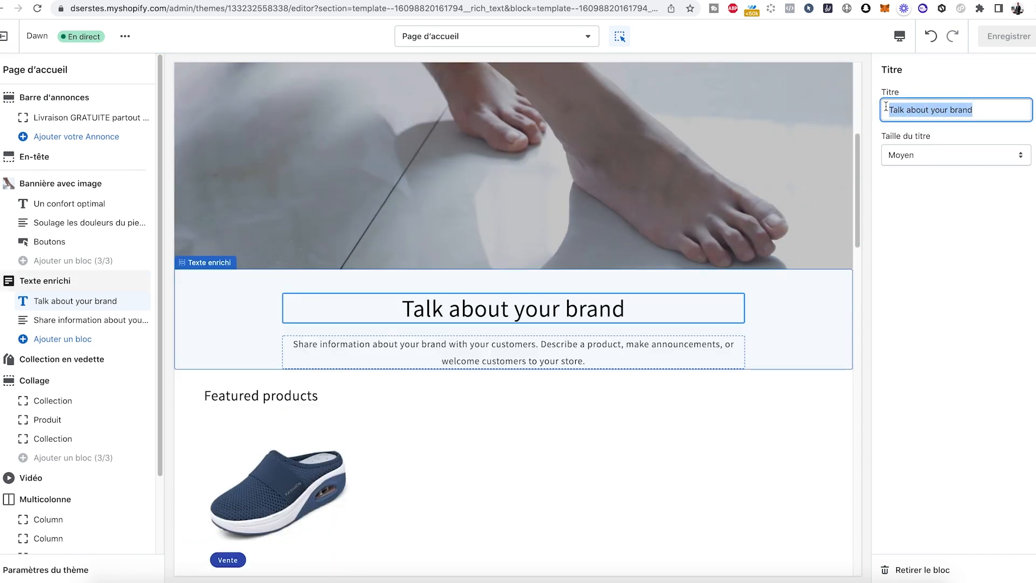
{"action": "key", "text": "ctrl+v"}
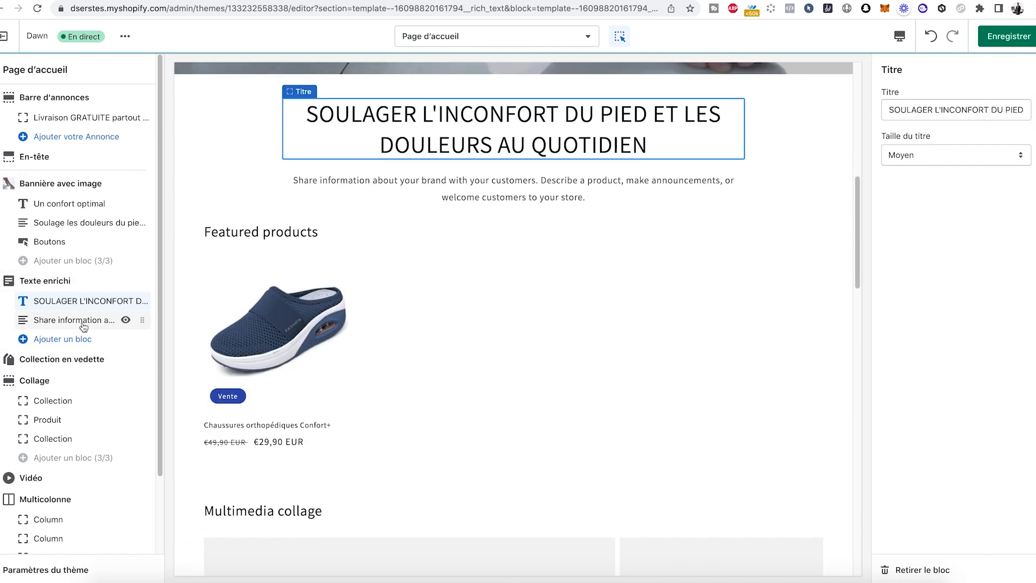
Replace the Texte enrichi description with the product's opening paragraph, "Les chaussures orthopédiques Confort+ préviennent des douleurs aux pieds...", and save the theme.
{"action": "left_click", "coordinate": [81, 321]}
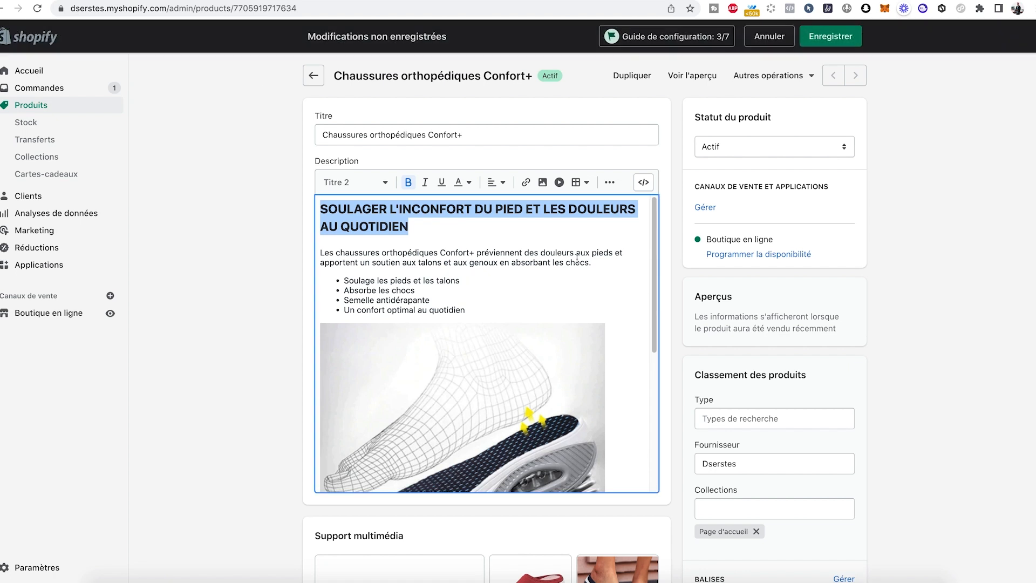
{"action": "left_click_drag", "start_coordinate": [592, 263], "coordinate": [319, 253]}
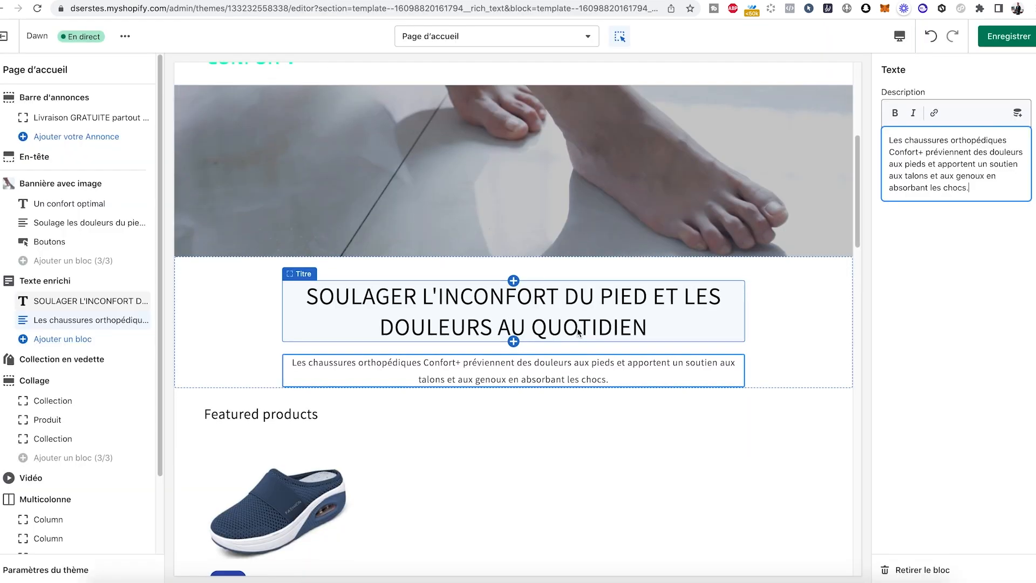
{"action": "left_click", "coordinate": [996, 41]}
Remove the Collection en vedette, Collage and Vidéo sections from the home page.
{"action": "scroll", "coordinate": [330, 416], "scroll_direction": "down", "scroll_amount": 3}
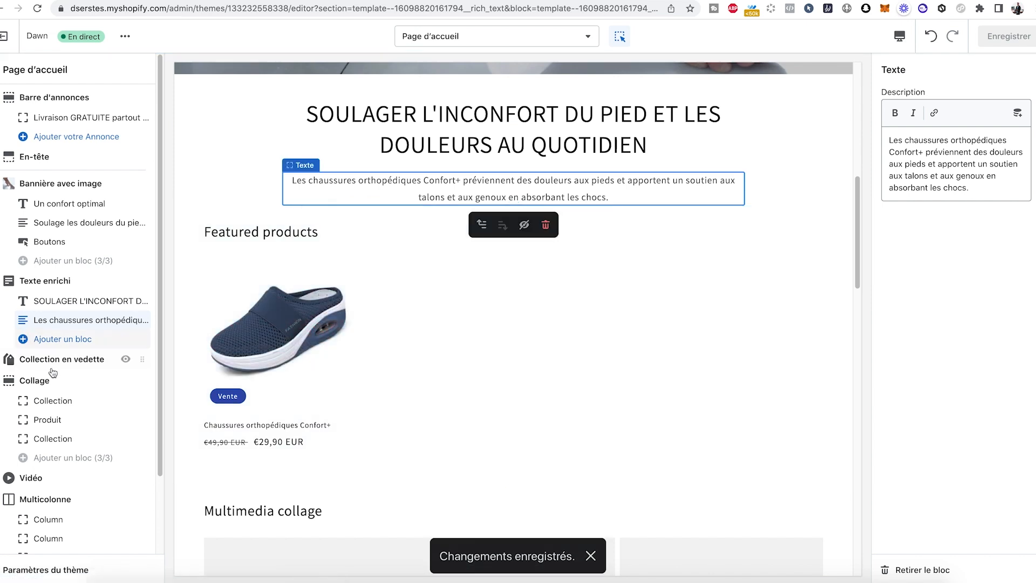
{"action": "left_click", "coordinate": [78, 361]}
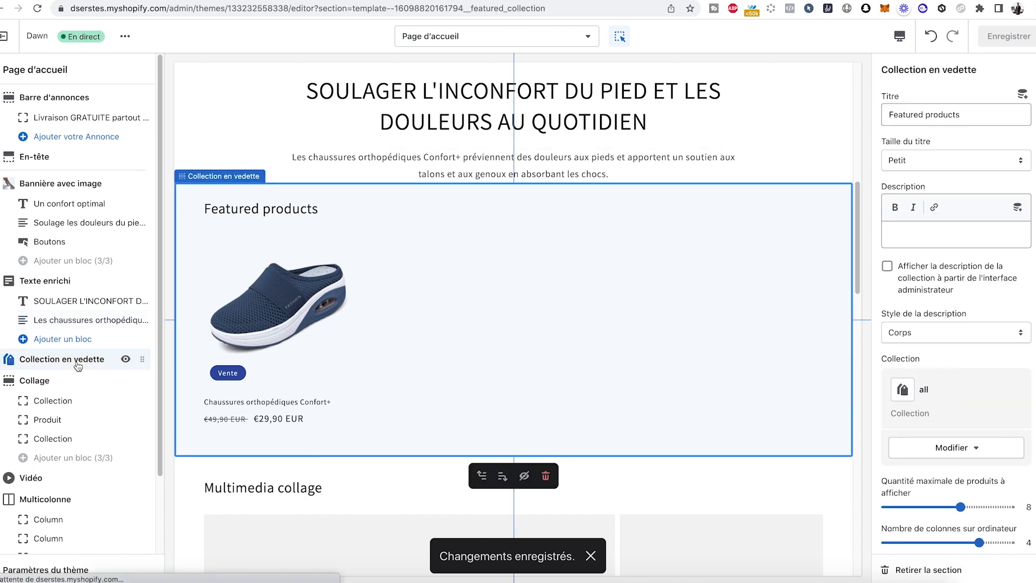
{"action": "left_click", "coordinate": [937, 571]}
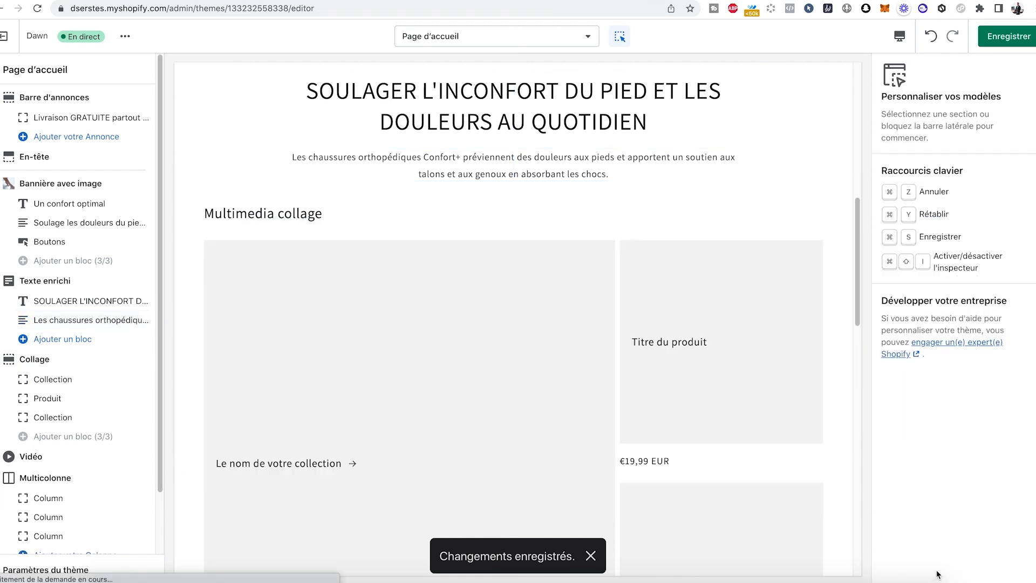
{"action": "scroll", "coordinate": [294, 407], "scroll_direction": "down", "scroll_amount": 2}
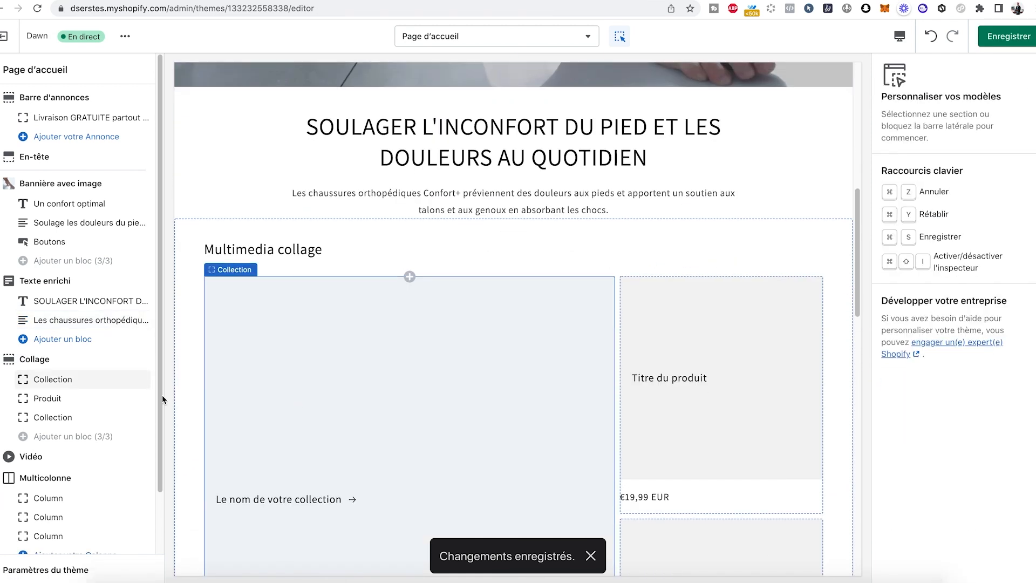
{"action": "left_click", "coordinate": [49, 360]}
{"action": "left_click", "coordinate": [928, 569]}
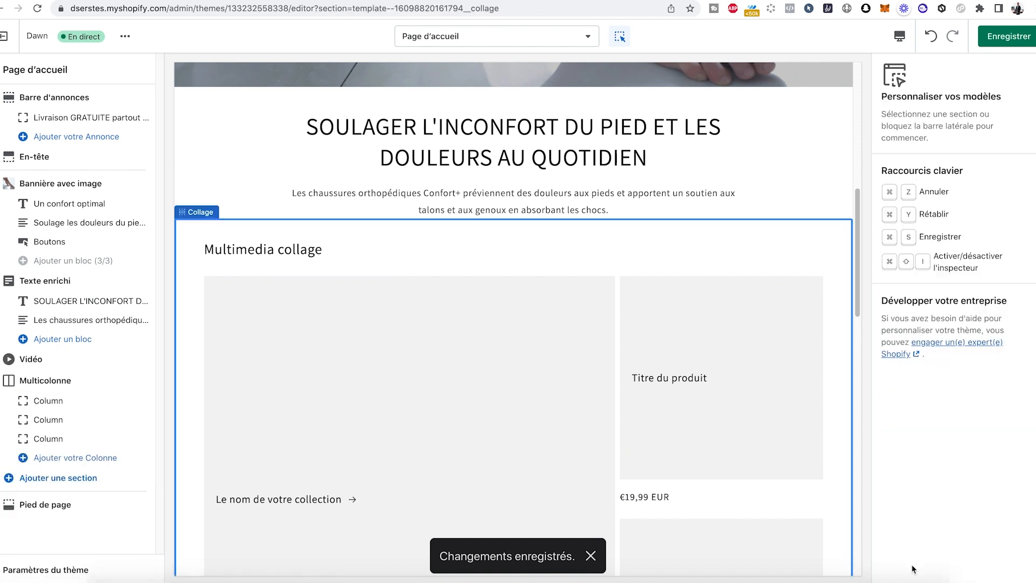
{"action": "left_click", "coordinate": [54, 359]}
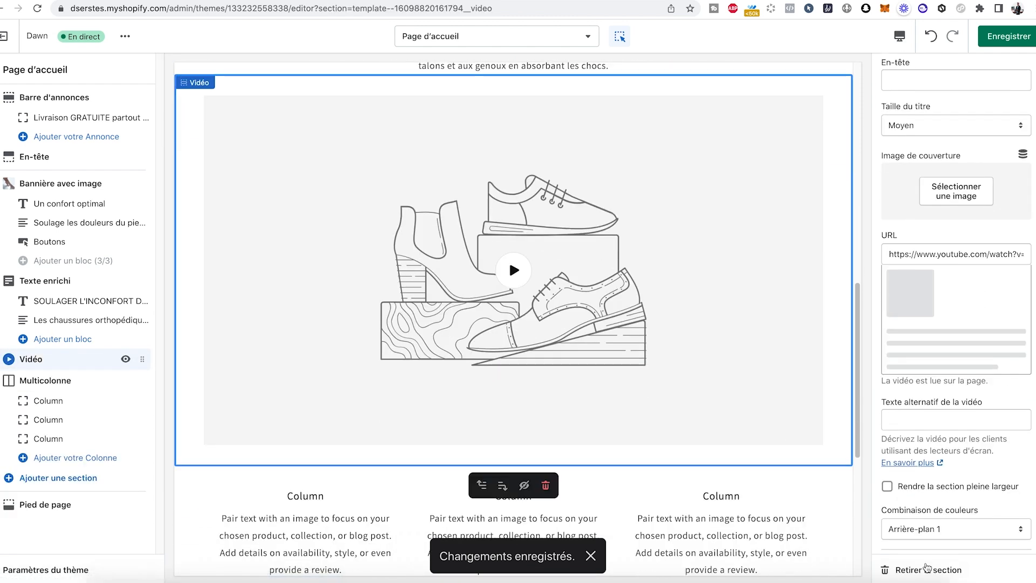
{"action": "left_click", "coordinate": [929, 569]}
Add a Produit en vedette section and place it directly above the Multicolonne section.
{"action": "scroll", "coordinate": [400, 258], "scroll_direction": "up", "scroll_amount": 3}
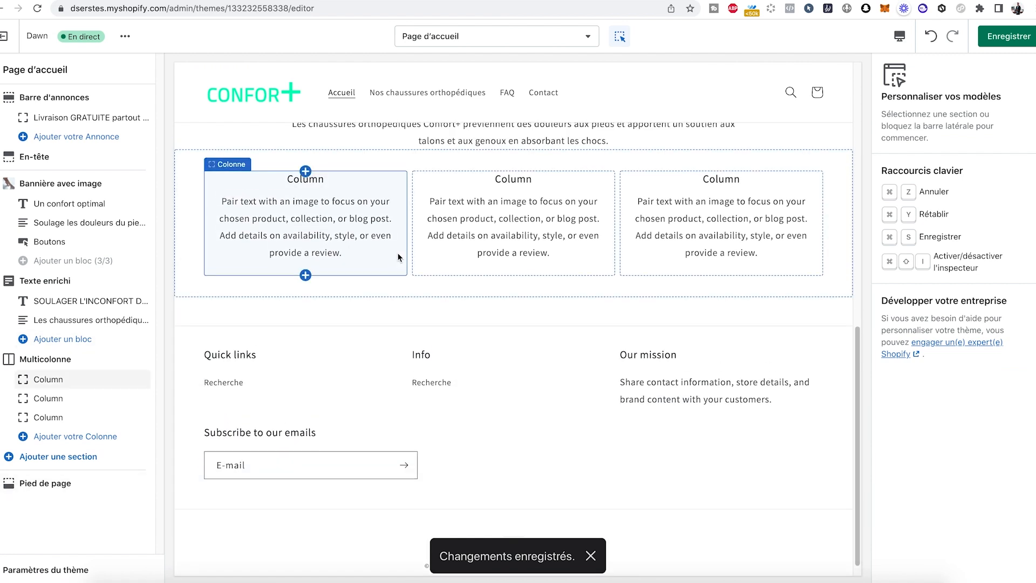
{"action": "left_click", "coordinate": [72, 458]}
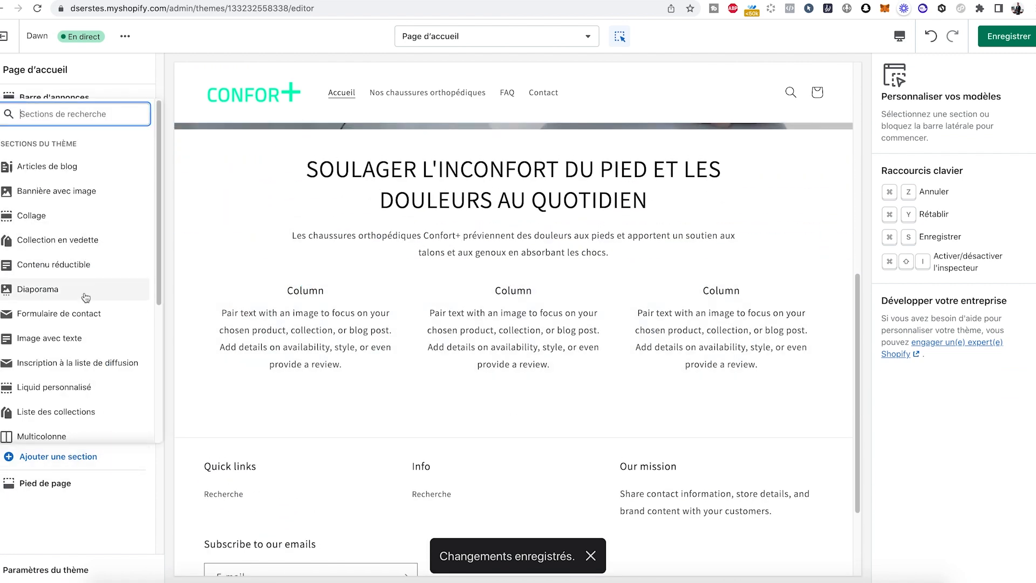
{"action": "scroll", "coordinate": [91, 246], "scroll_direction": "down", "scroll_amount": 3}
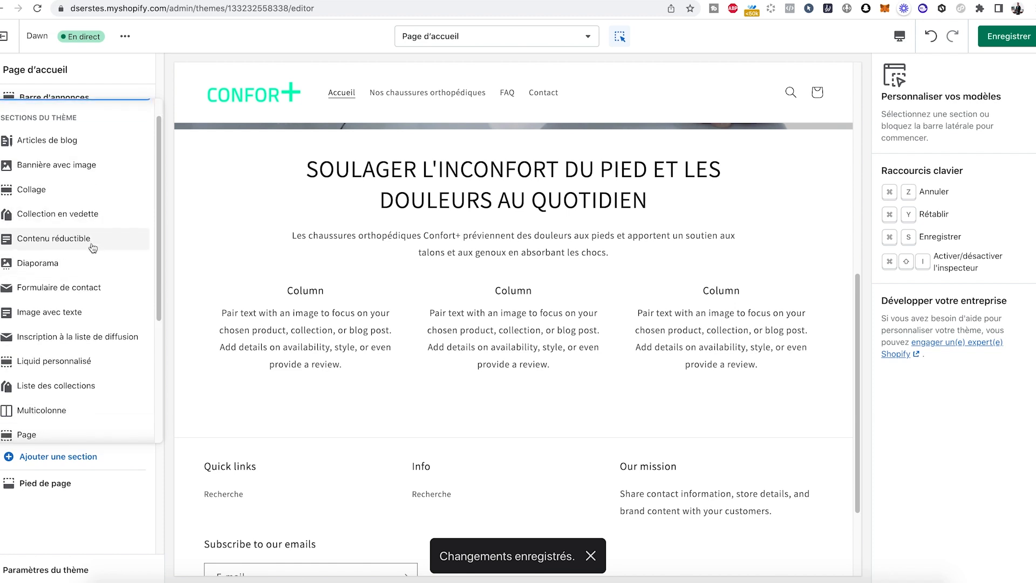
{"action": "left_click", "coordinate": [111, 330]}
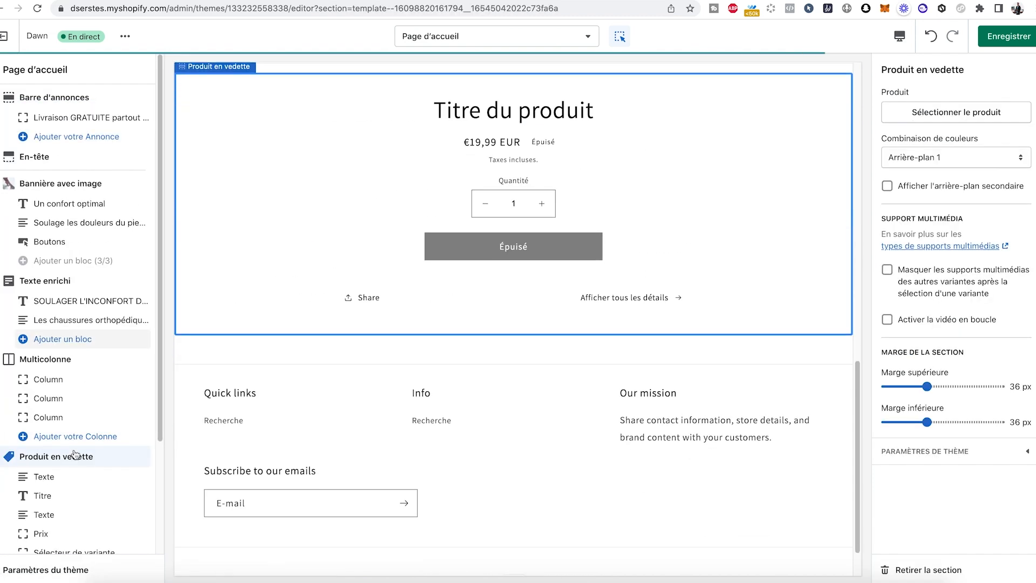
{"action": "left_click_drag", "start_coordinate": [134, 458], "coordinate": [109, 376]}
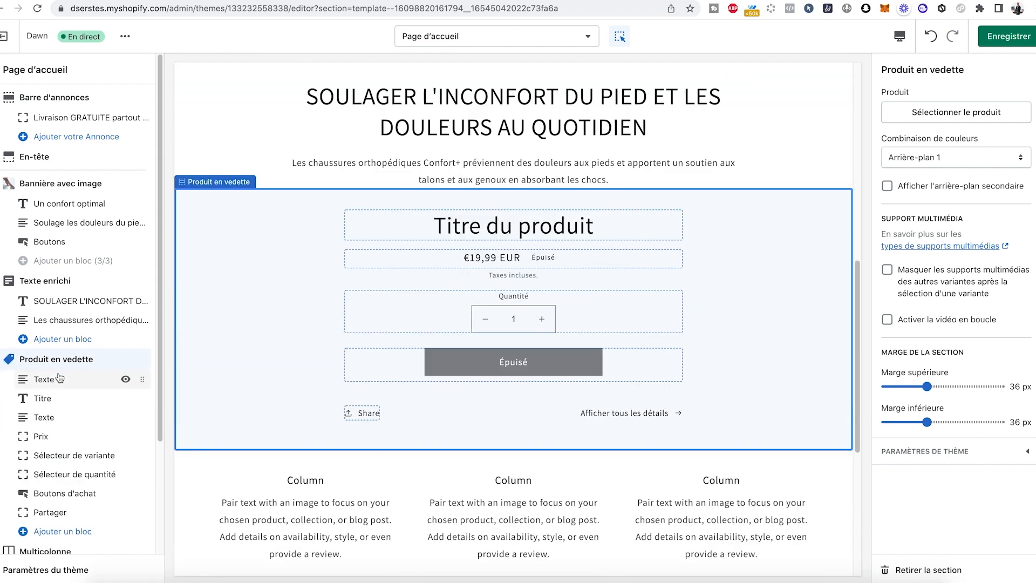
Assign the Chaussures orthopédiques Confort+ product to the Produit en vedette section.
{"action": "left_click", "coordinate": [934, 115]}
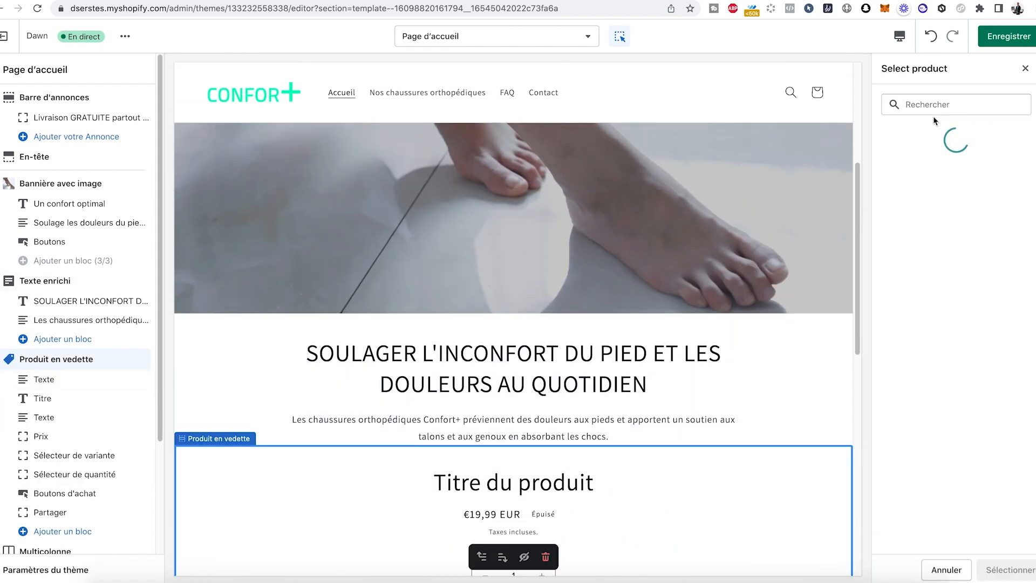
{"action": "left_click", "coordinate": [961, 166]}
{"action": "left_click", "coordinate": [1009, 570]}
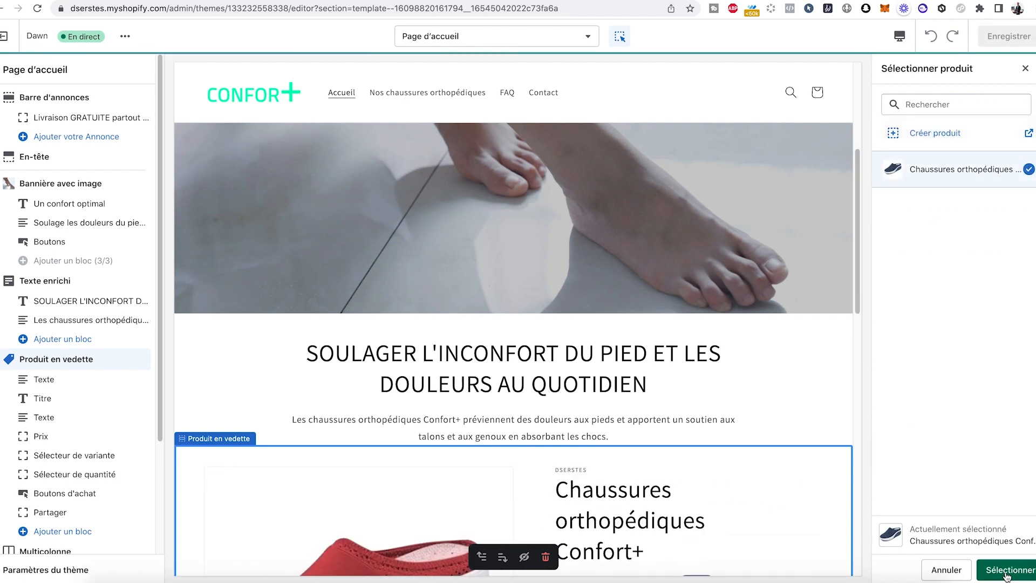
Remove the vendor text block from the featured product and turn off the dynamic payment buttons in Boutons d'achat.
{"action": "left_click", "coordinate": [88, 381]}
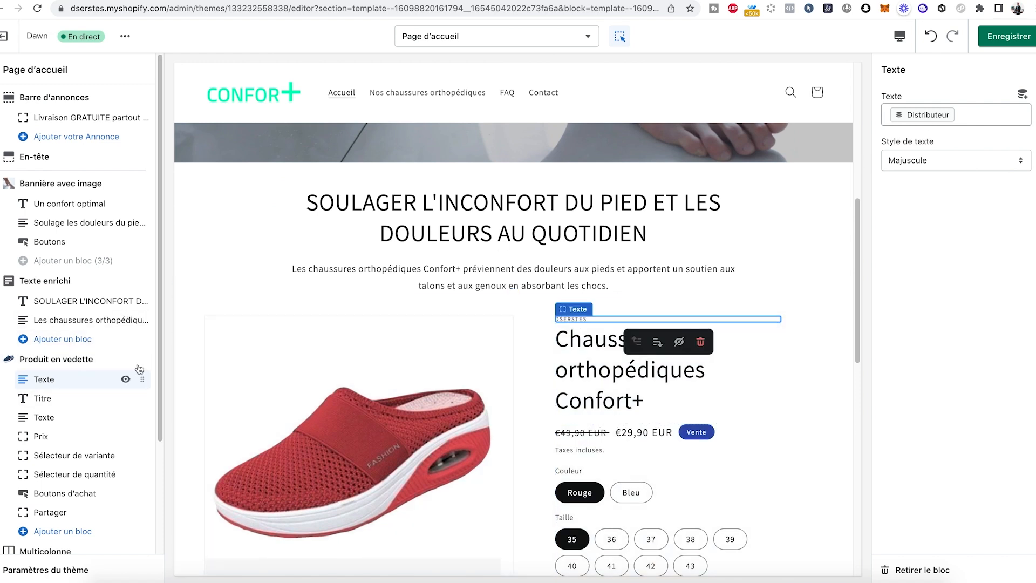
{"action": "left_click", "coordinate": [922, 567]}
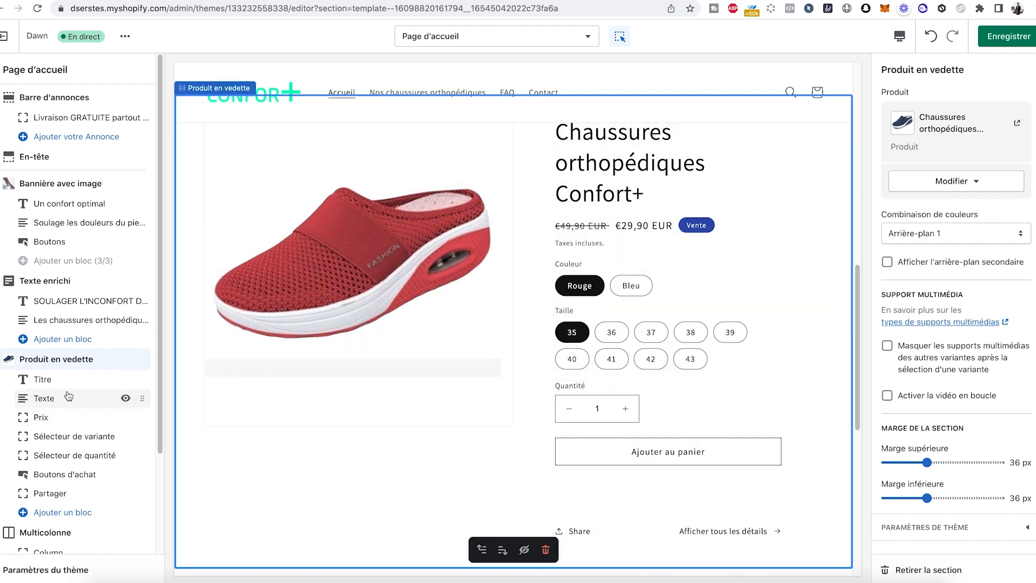
{"action": "left_click", "coordinate": [42, 379]}
{"action": "left_click", "coordinate": [63, 438]}
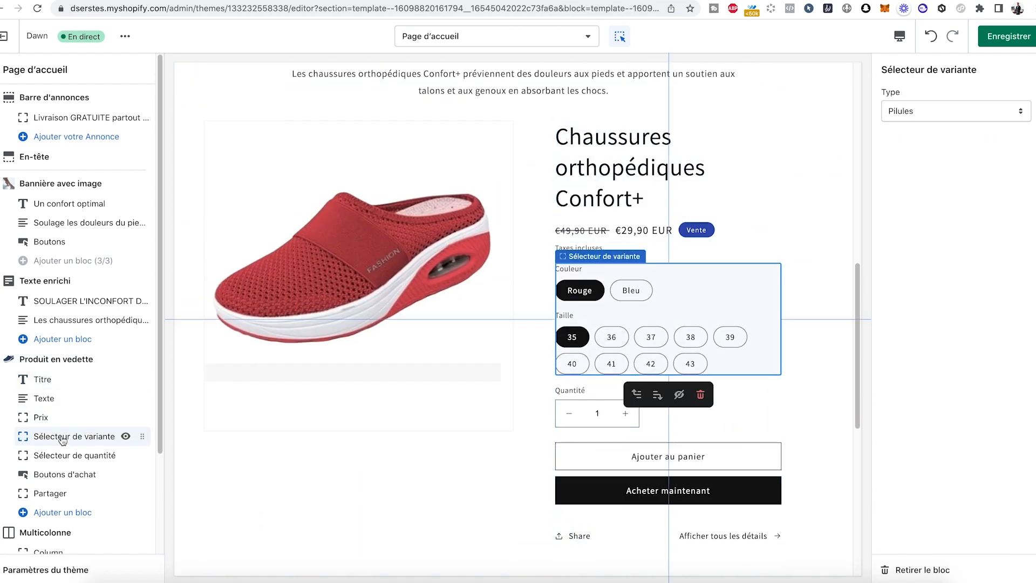
{"action": "left_click", "coordinate": [74, 455]}
{"action": "left_click", "coordinate": [68, 474]}
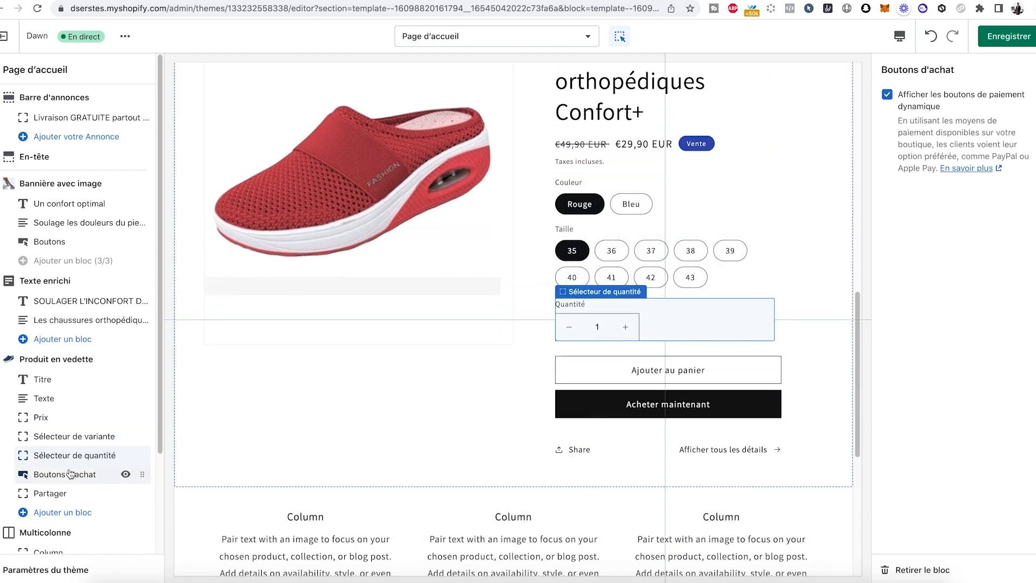
{"action": "left_click", "coordinate": [888, 95]}
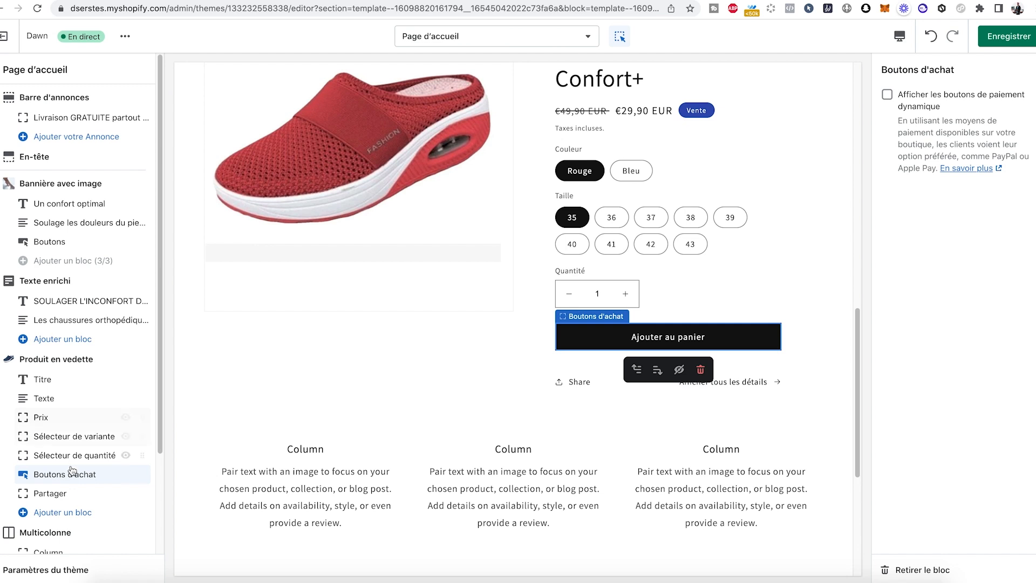
Remove the Partager block from the featured product and save the theme.
{"action": "left_click", "coordinate": [64, 495]}
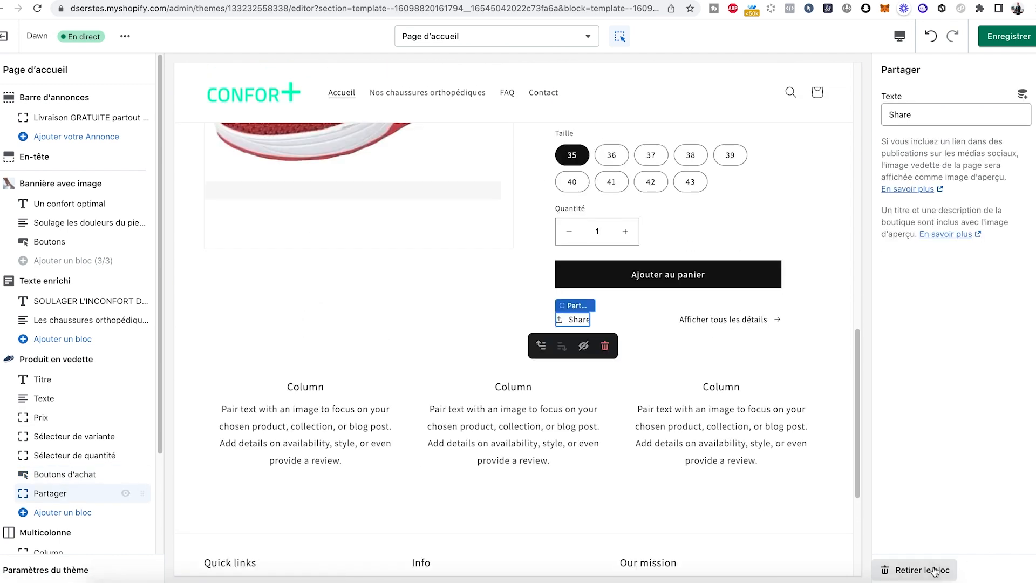
{"action": "left_click", "coordinate": [921, 570]}
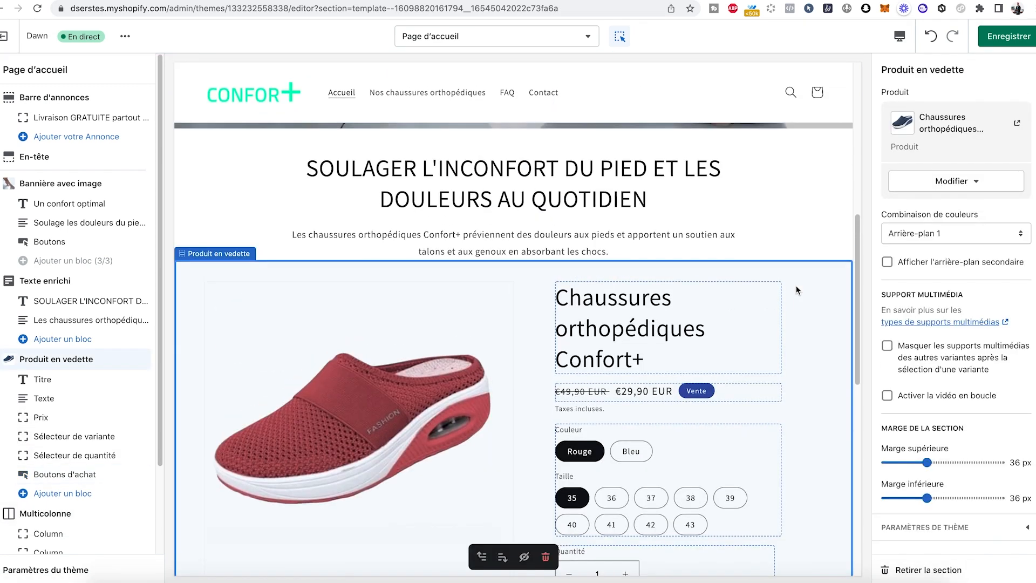
{"action": "left_click", "coordinate": [996, 45]}
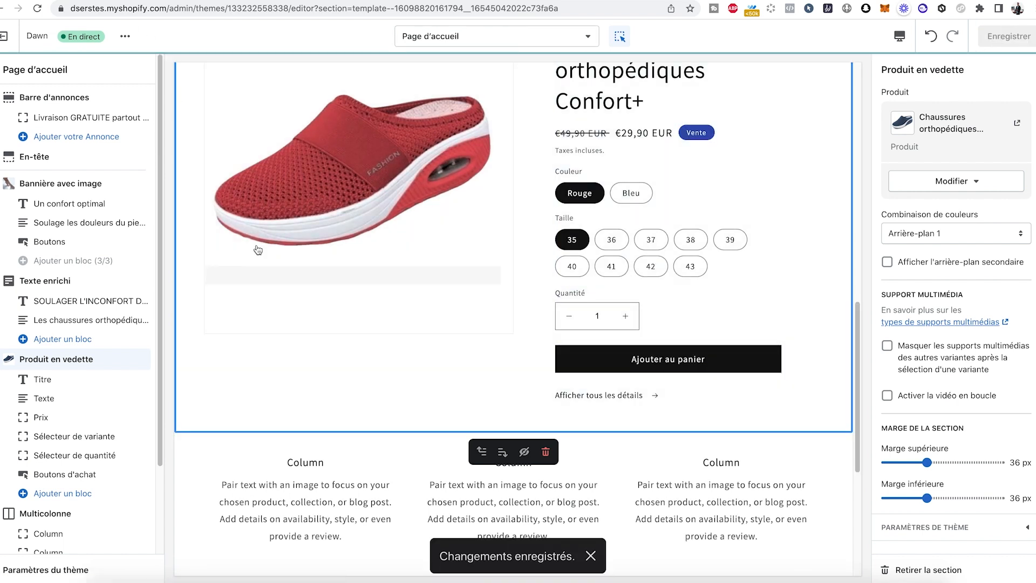
Title the first Multicolonne column "Livraison gratuite" and set its description to "La livraison est offerte partout dans le monde".
{"action": "scroll", "coordinate": [110, 453], "scroll_direction": "down", "scroll_amount": 2}
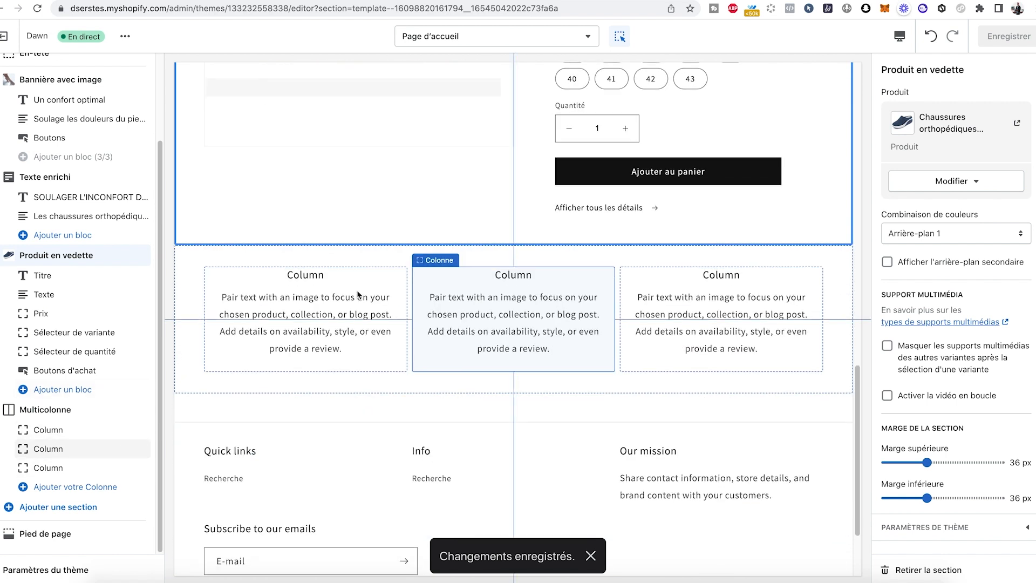
{"action": "left_click", "coordinate": [54, 410]}
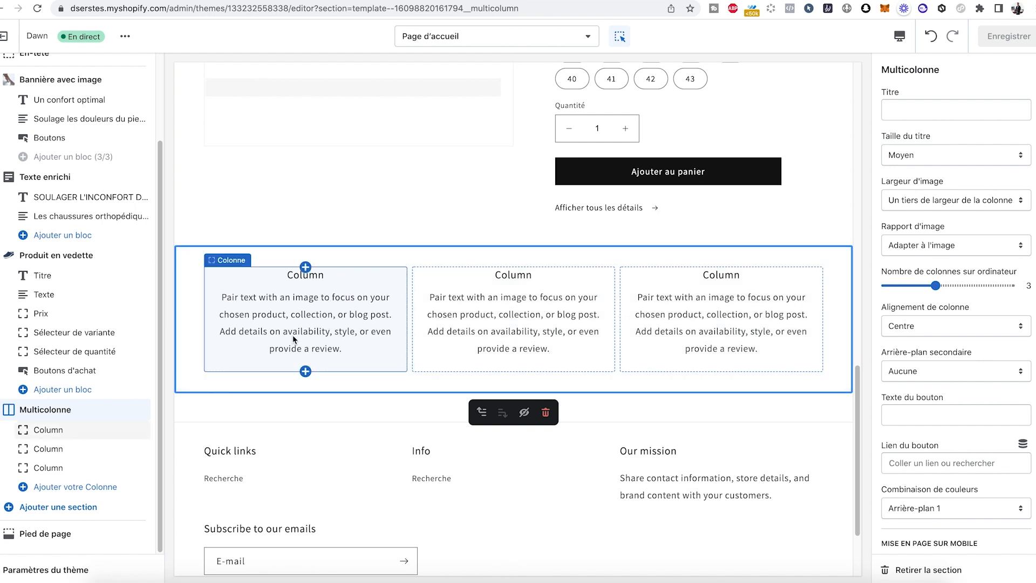
{"action": "left_click", "coordinate": [63, 430]}
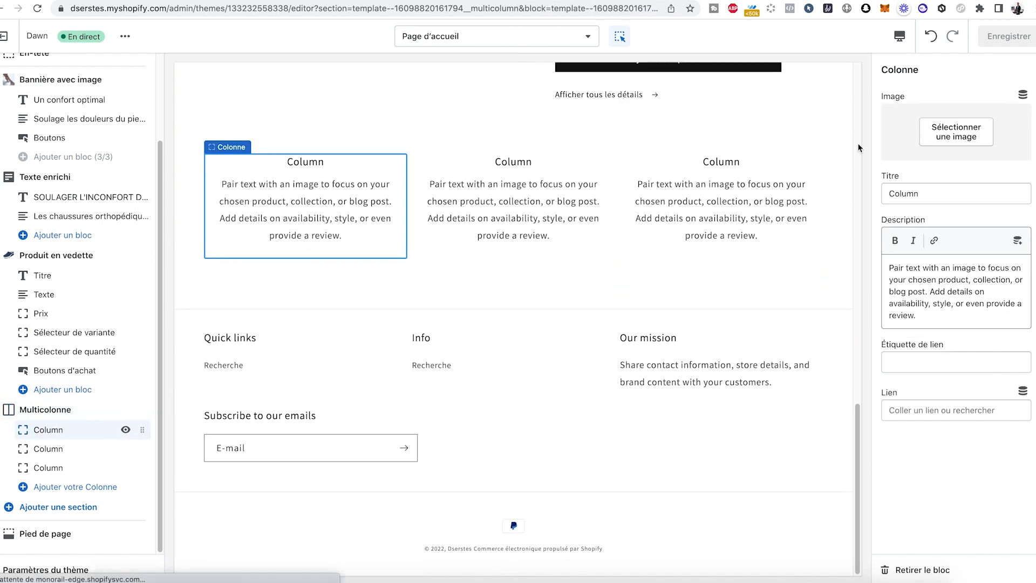
{"action": "type", "text": "Livraison gratuite"}
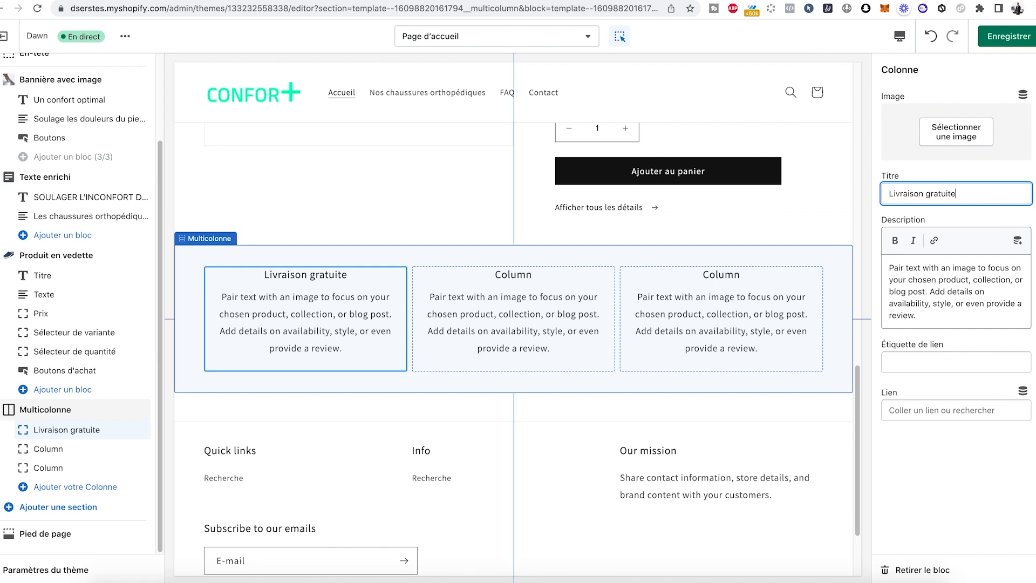
{"action": "triple_click", "coordinate": [965, 289]}
{"action": "type", "text": "La livr"}
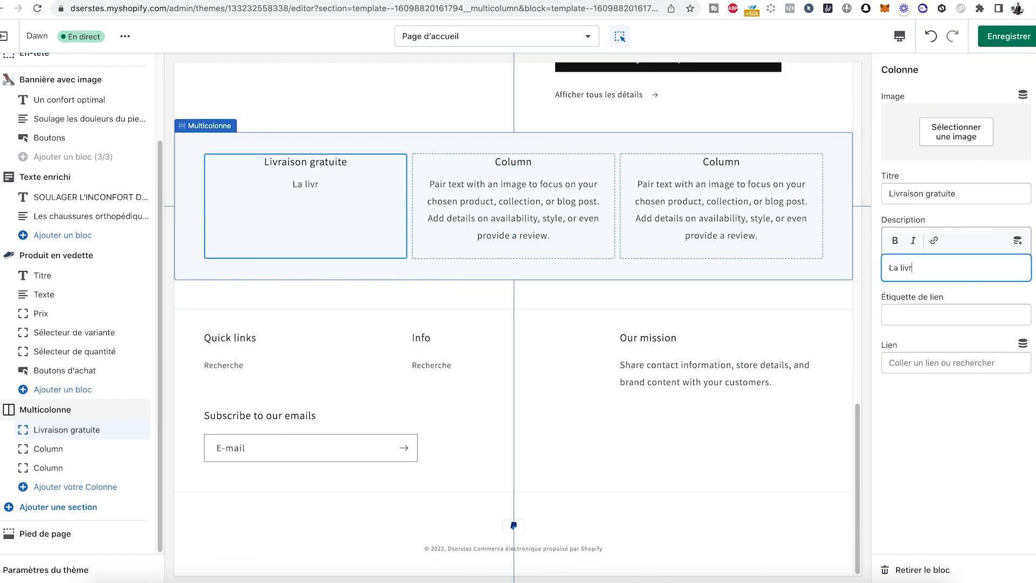
{"action": "type", "text": "aison est offerte partout dans le monde"}
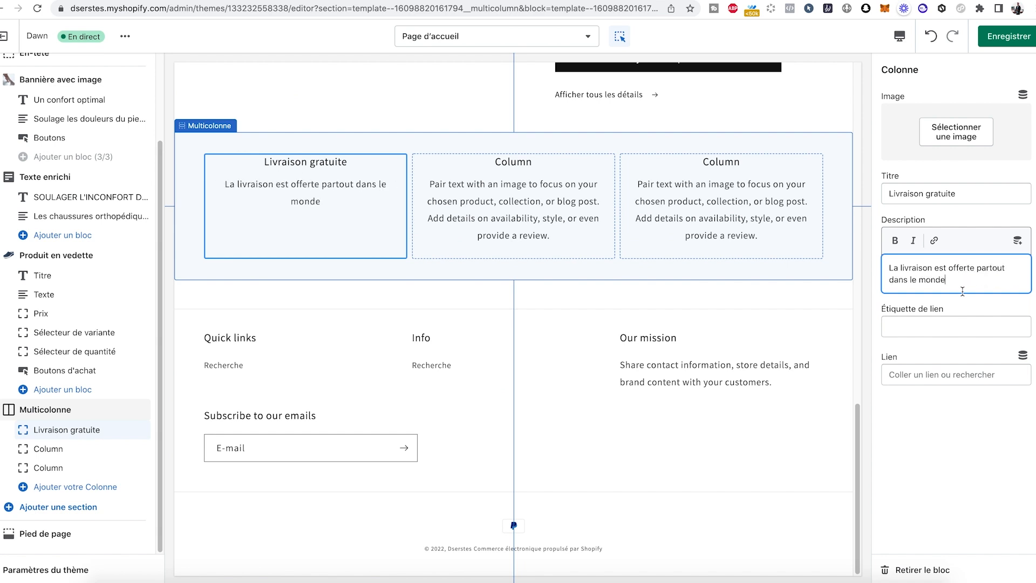
Title the second Multicolonne column "Garantie satisfait ou remboursé".
{"action": "left_click", "coordinate": [81, 448]}
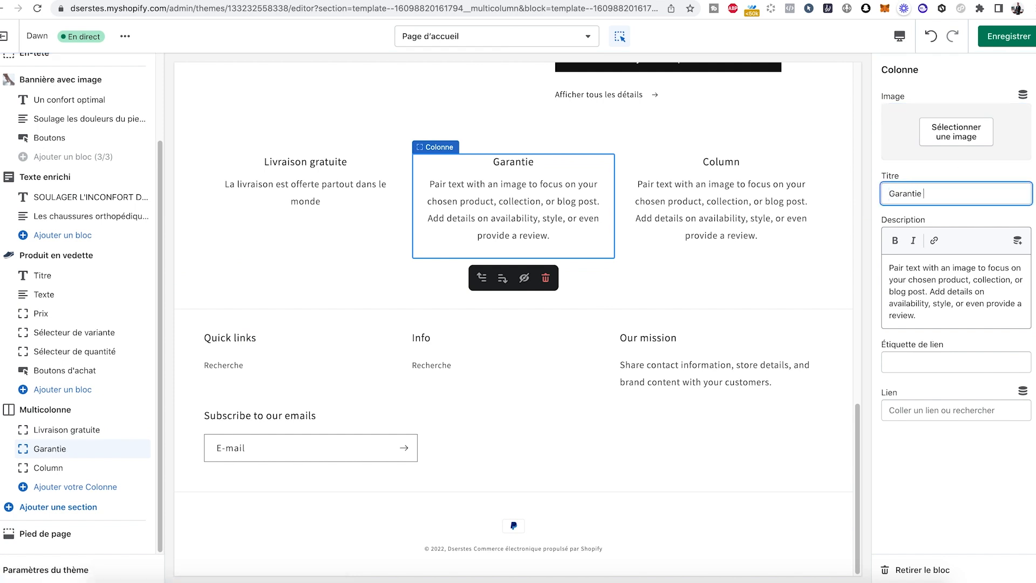
{"action": "type", "text": "sé"}
{"action": "key", "text": "Tab"}
Set the second column's description to "Si vous n'êtes pas satisfait, vous avez 14 jours pour renvoyer le produit et nous vous rembourserons".
{"action": "key", "text": "ctrl+a"}
{"action": "type", "text": "Si vous"}
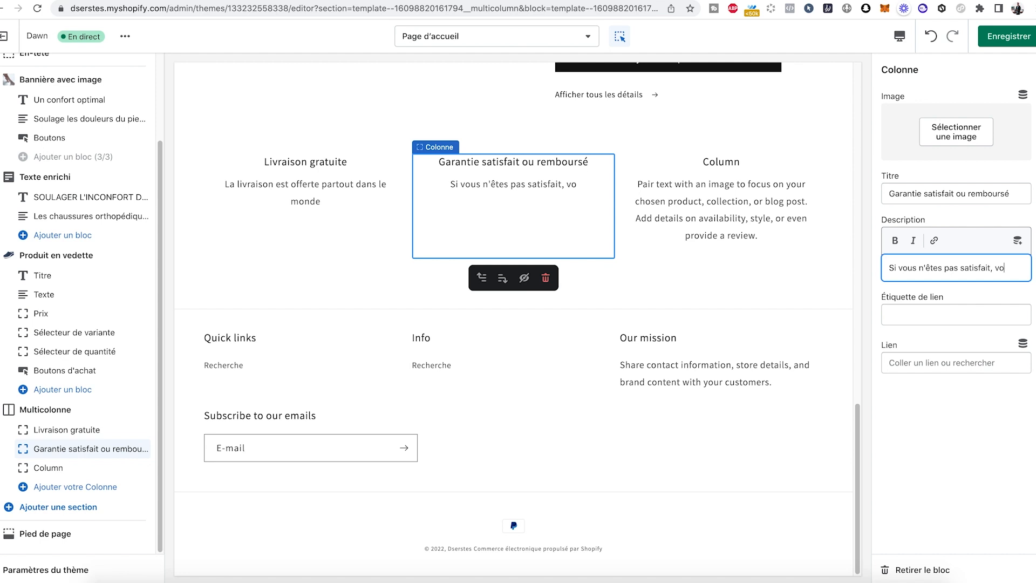
{"action": "key", "text": "BackSpace"}
{"action": "type", "text": "ous avez 14 jours pour r"}
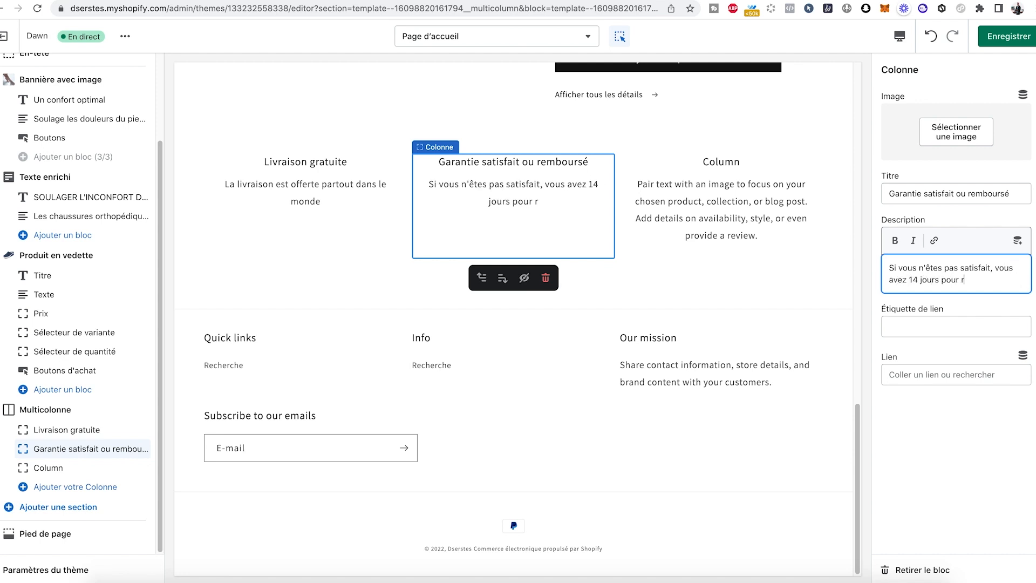
{"action": "type", "text": "envoyer le pr"}
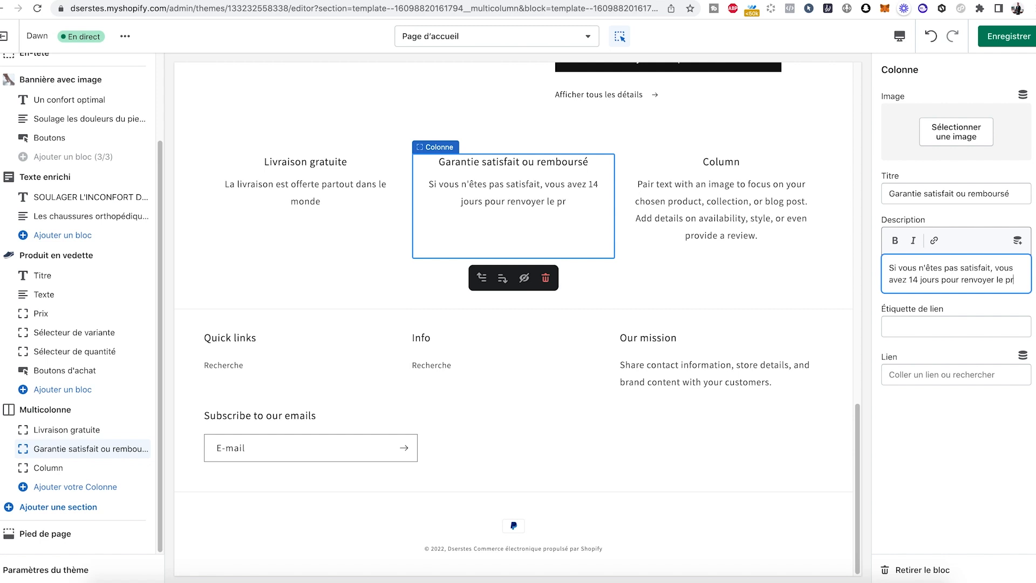
{"action": "type", "text": "oduit et nous vous rembourseo"}
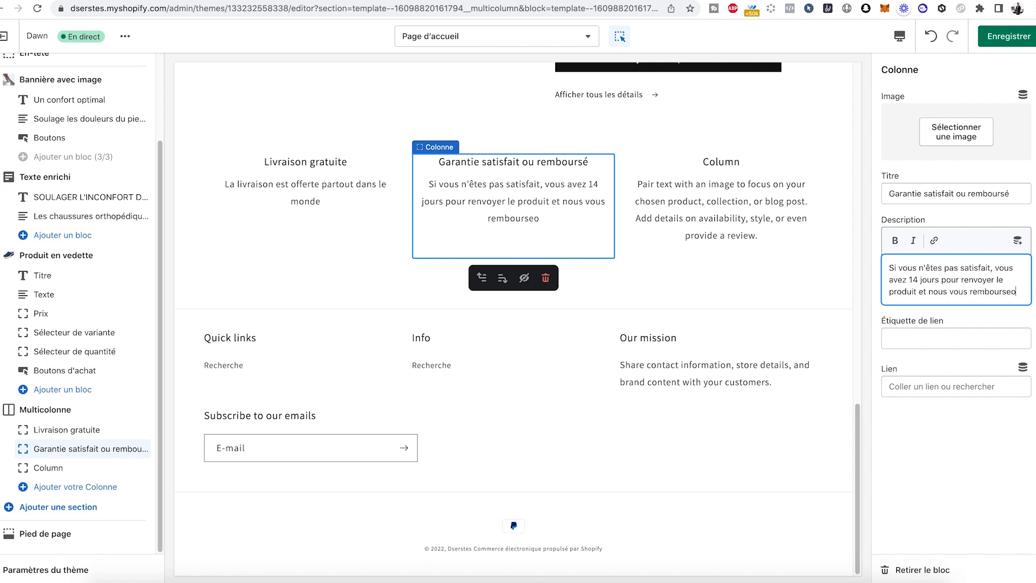
Title the third column "Paiement 100% sécurisé" and set its description to "Nous utilisons une technologie de cryptage SSL pour garantir la sécurité du paiement".
{"action": "left_click", "coordinate": [49, 468]}
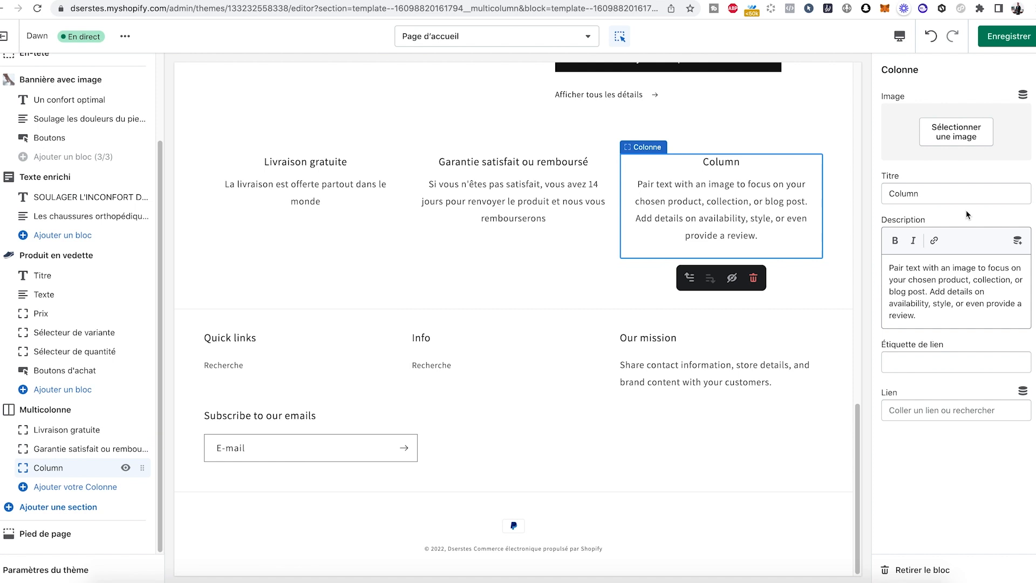
{"action": "left_click_drag", "start_coordinate": [933, 194], "coordinate": [849, 192]}
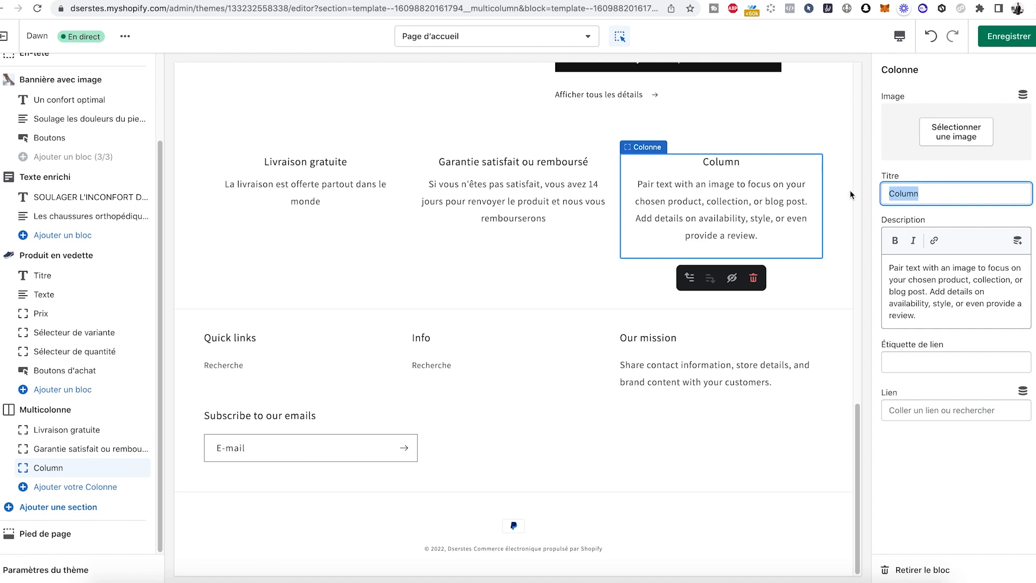
{"action": "type", "text": "Pai"}
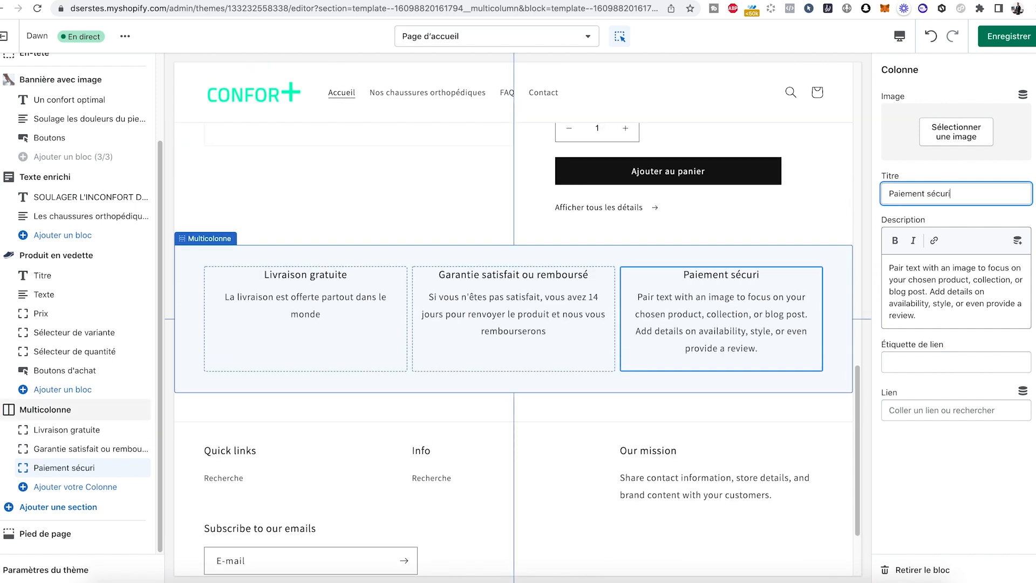
{"action": "type", "text": "ement 100% sécurisé"}
{"action": "triple_click", "coordinate": [958, 305]}
{"action": "type", "text": "Nou"}
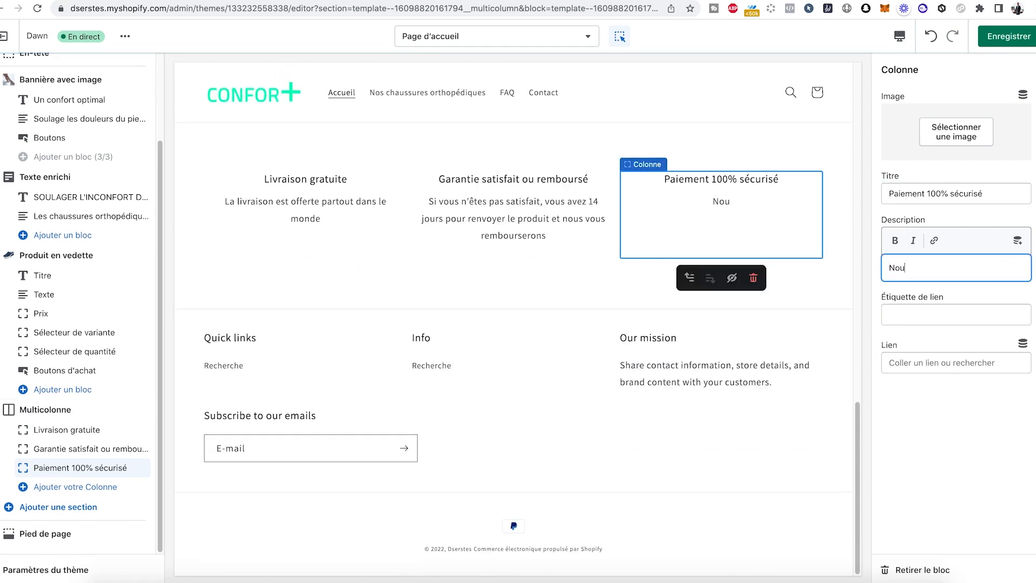
{"action": "type", "text": "s utilisons une technologie de cryptage SSL pour garantir la sécurité du paiement"}
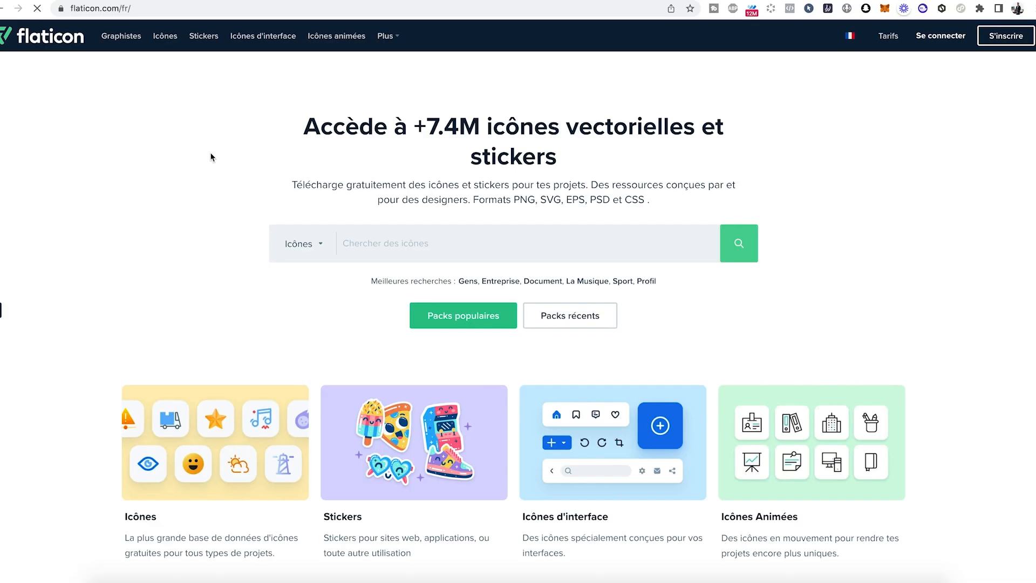
Search Flaticon for "livraison gratuite" icons.
{"action": "left_click", "coordinate": [421, 242]}
{"action": "type", "text": "livraison gratuite"}
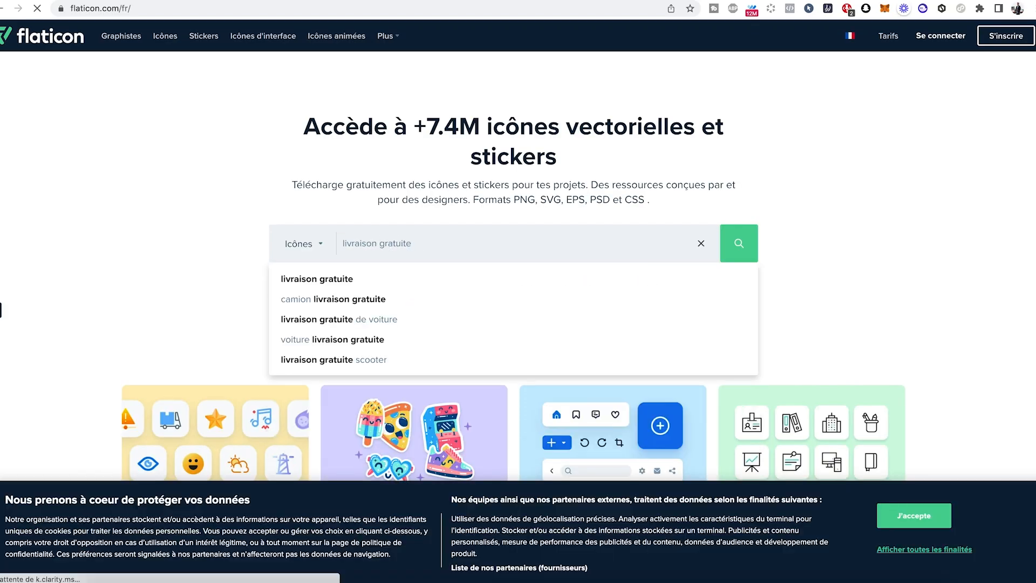
{"action": "key", "text": "Return"}
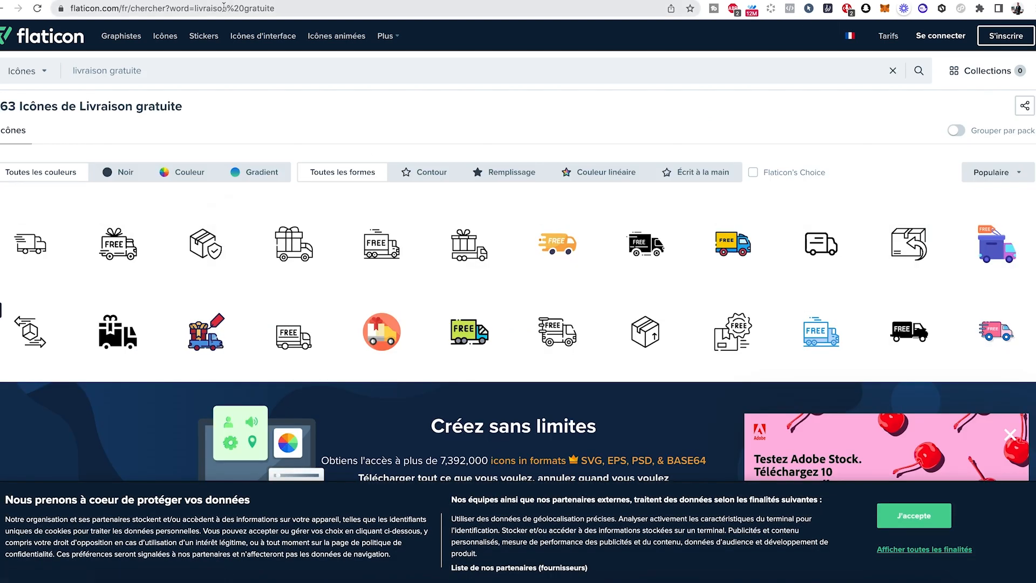
Return to the Shopify theme editor and review the home page preview from the banner to the footer.
{"action": "key", "text": "ctrl+shift+Tab"}
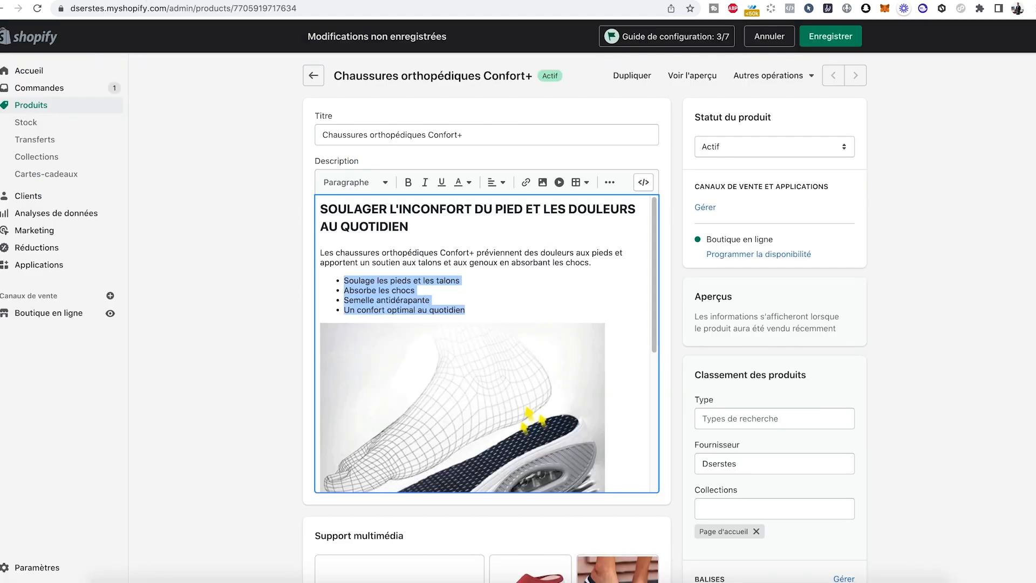
{"action": "key", "text": "ctrl+shift+Tab"}
{"action": "scroll", "coordinate": [497, 329], "scroll_direction": "up", "scroll_amount": 15}
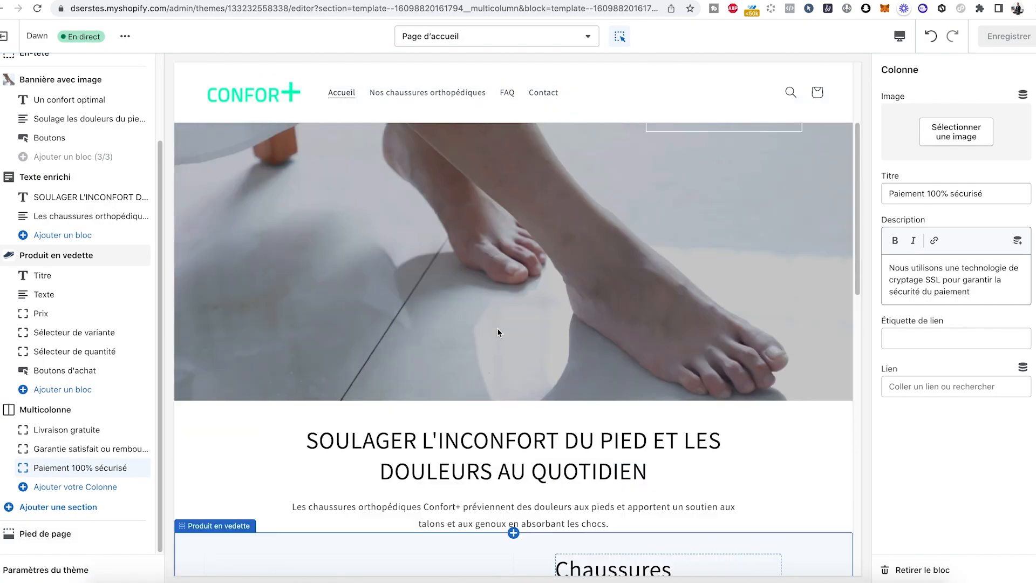
{"action": "scroll", "coordinate": [497, 332], "scroll_direction": "up", "scroll_amount": 3}
{"action": "scroll", "coordinate": [497, 329], "scroll_direction": "down", "scroll_amount": 15}
{"action": "scroll", "coordinate": [498, 321], "scroll_direction": "up", "scroll_amount": 12}
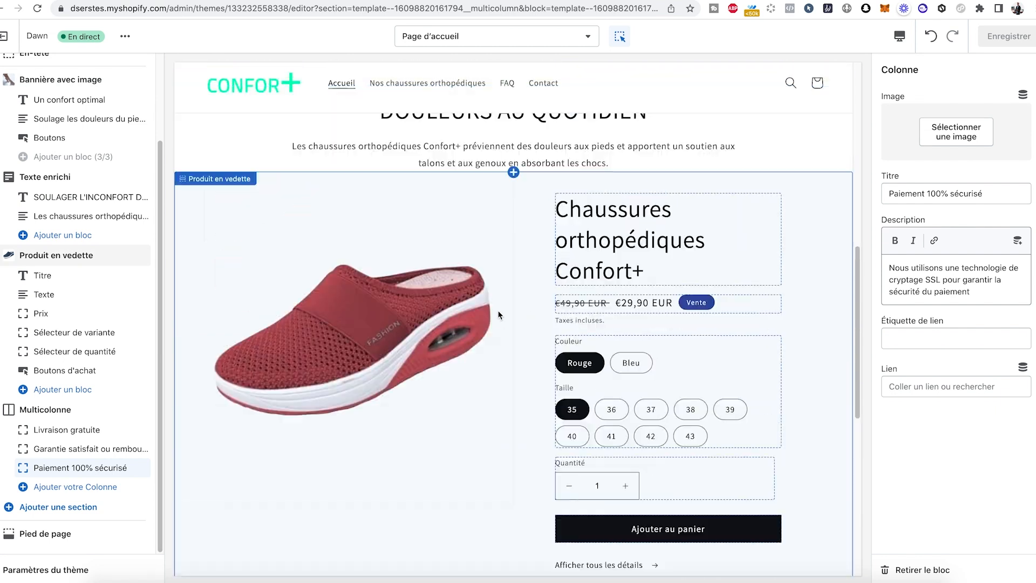
{"action": "scroll", "coordinate": [498, 315], "scroll_direction": "down", "scroll_amount": 12}
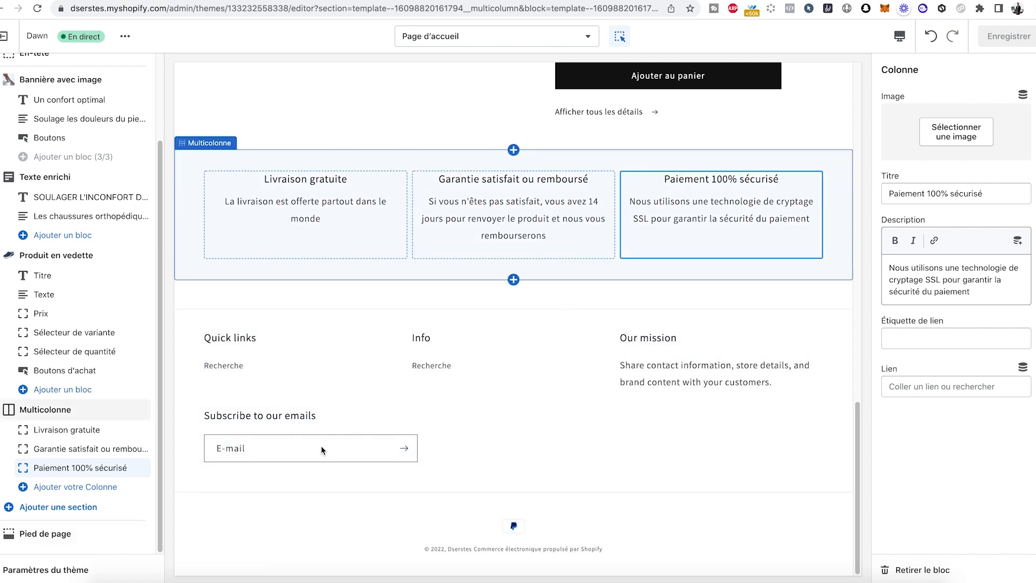
Remove the Quick links menu block from the footer.
{"action": "left_click", "coordinate": [326, 339]}
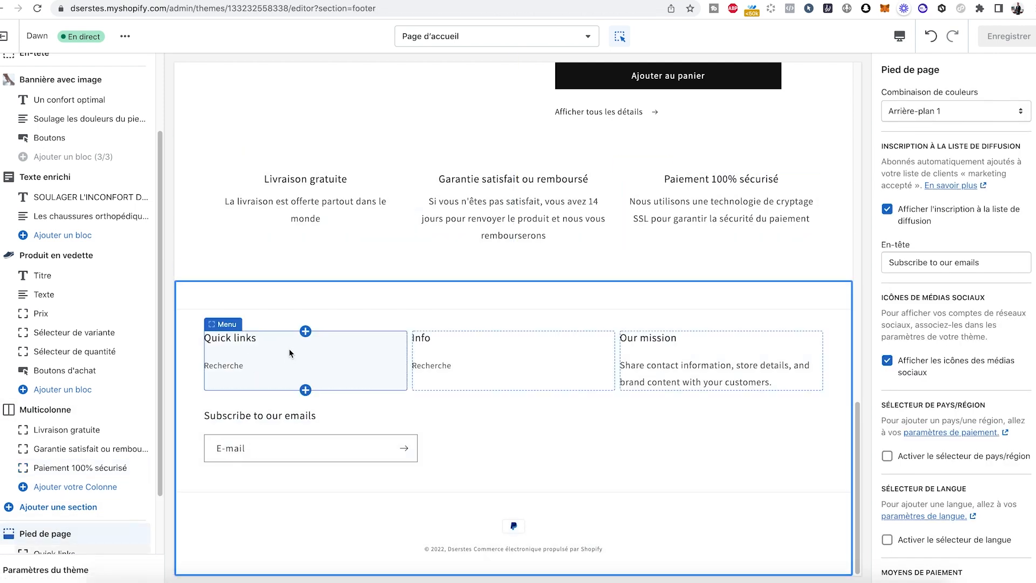
{"action": "left_click", "coordinate": [249, 348]}
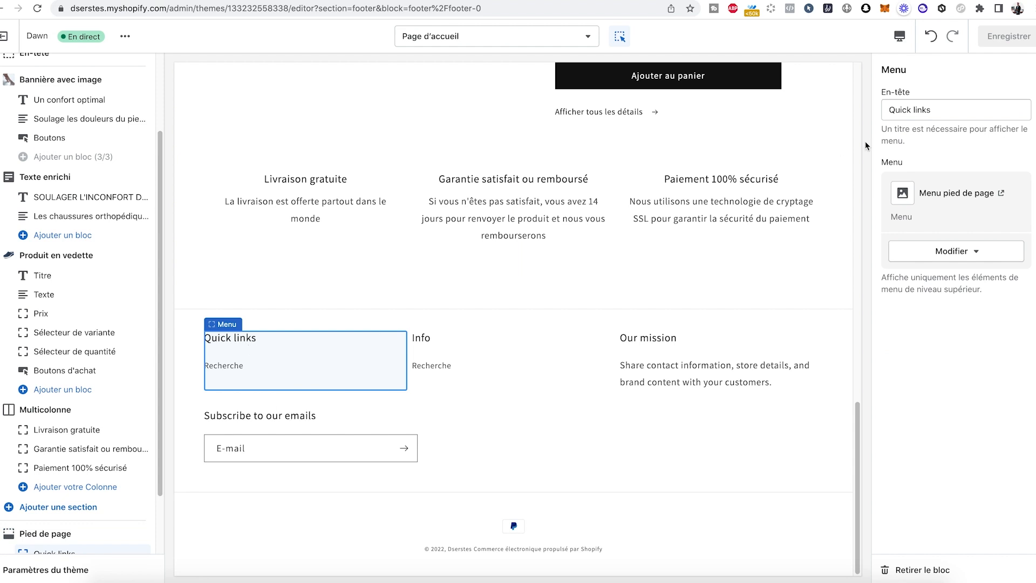
{"action": "left_click_drag", "start_coordinate": [938, 109], "coordinate": [882, 109]}
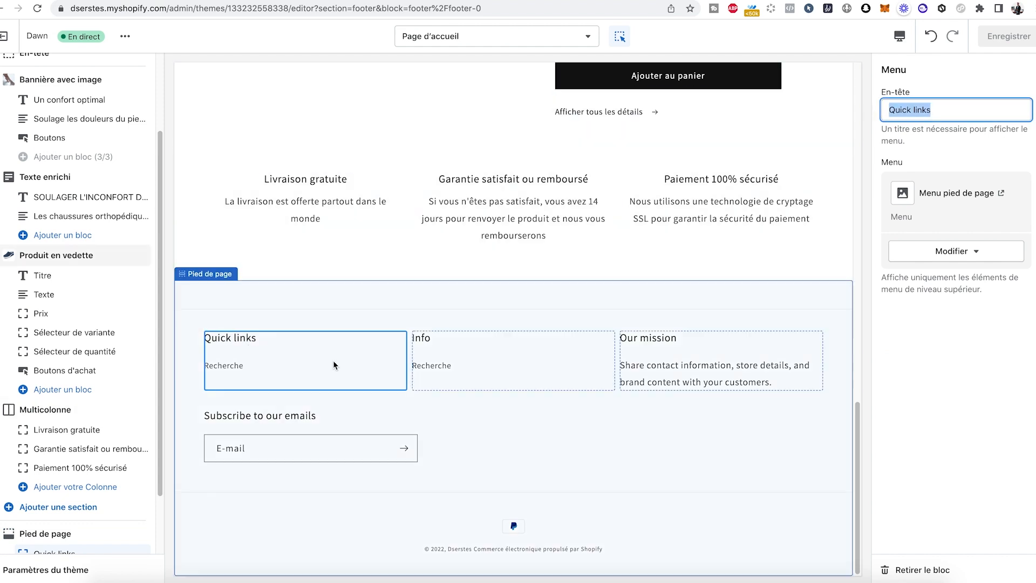
{"action": "left_click", "coordinate": [898, 570]}
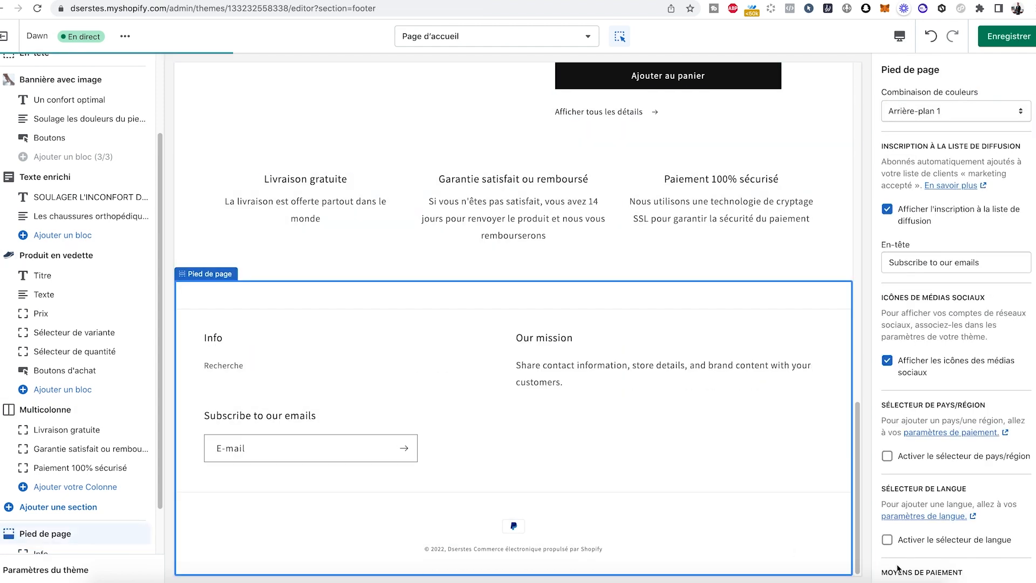
Check the settings of the footer's Info and Our mission blocks and of the Pied de page section.
{"action": "scroll", "coordinate": [65, 486], "scroll_direction": "down", "scroll_amount": 2}
{"action": "left_click", "coordinate": [50, 498]}
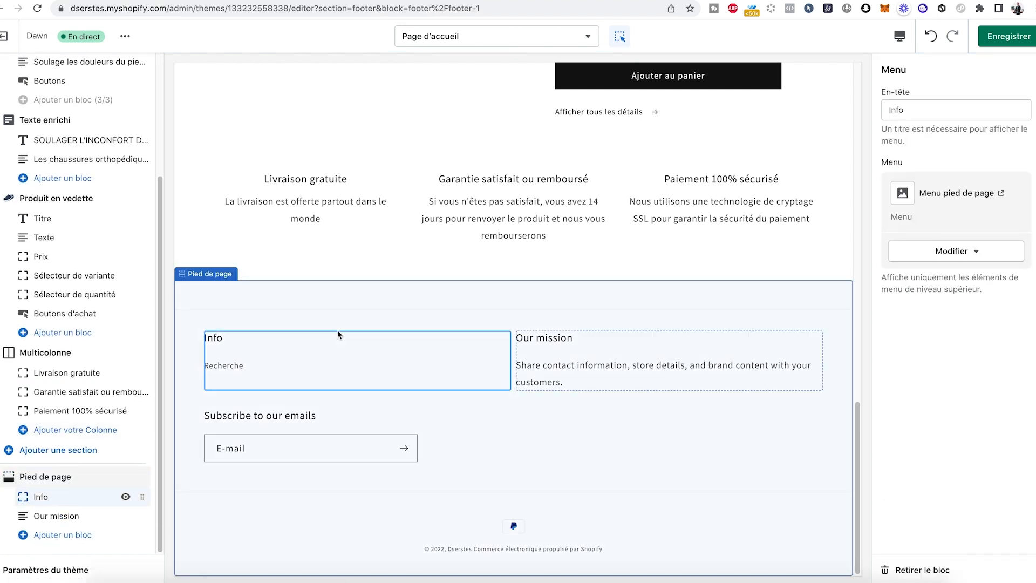
{"action": "left_click", "coordinate": [60, 520]}
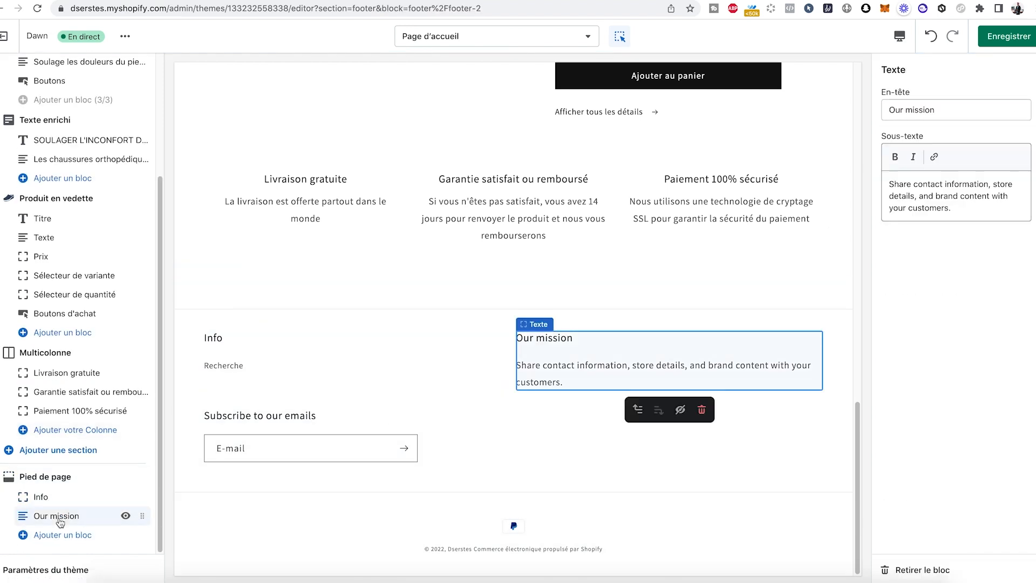
{"action": "left_click", "coordinate": [146, 478]}
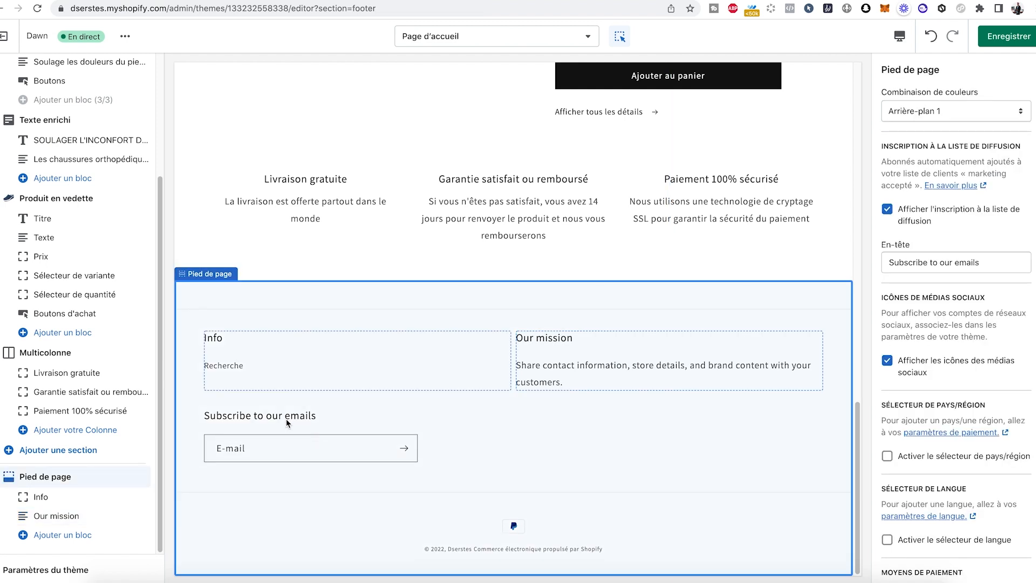
{"action": "left_click", "coordinate": [70, 496]}
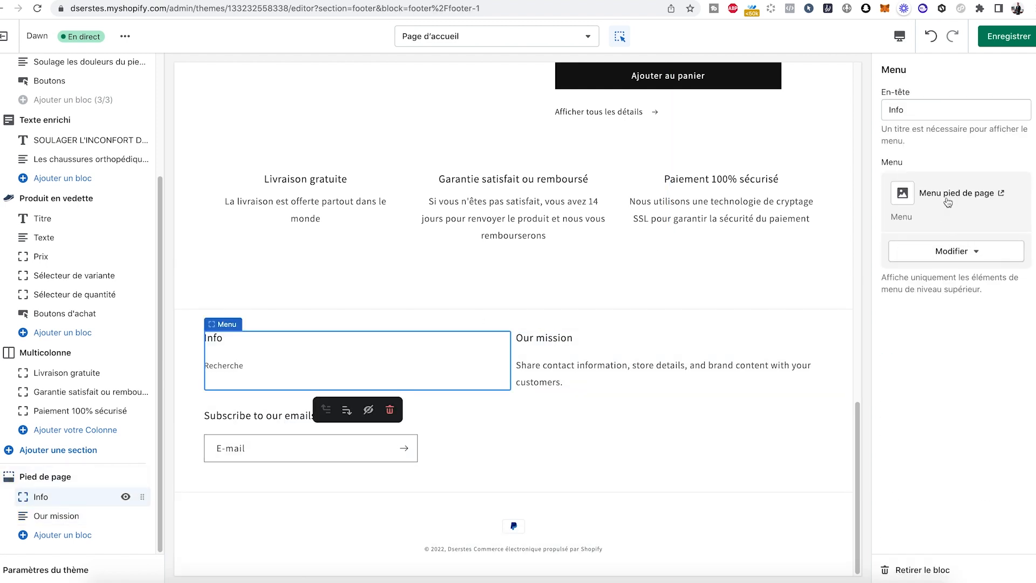
Open the Menu pied de page used by the Info block and delete its existing menu item.
{"action": "left_click", "coordinate": [999, 194]}
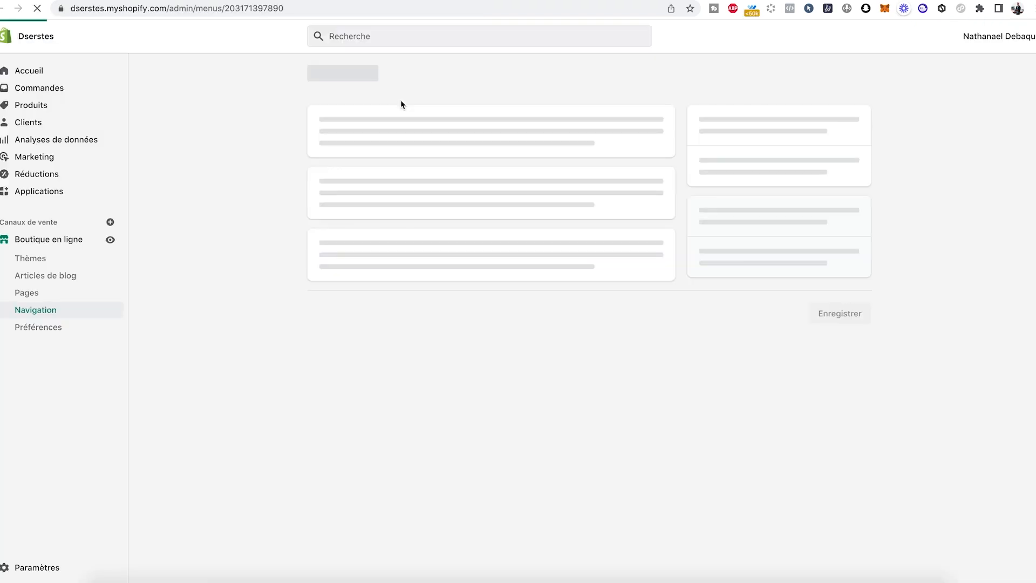
{"action": "left_click", "coordinate": [649, 222]}
{"action": "left_click", "coordinate": [660, 338]}
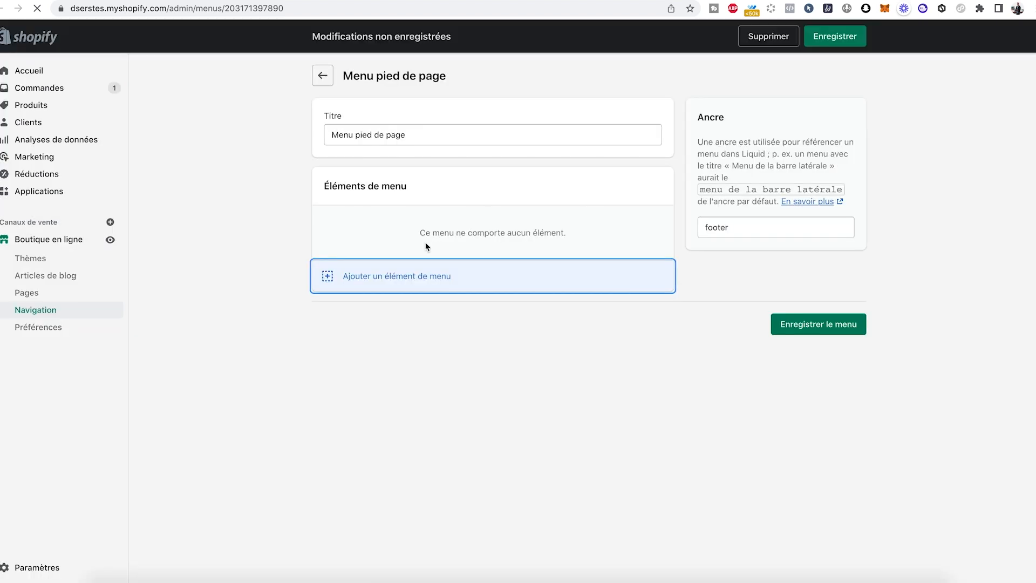
Add a footer menu item linking to the page "Conditions générales de vente et d'utilisation".
{"action": "left_click", "coordinate": [401, 274]}
{"action": "left_click", "coordinate": [872, 168]}
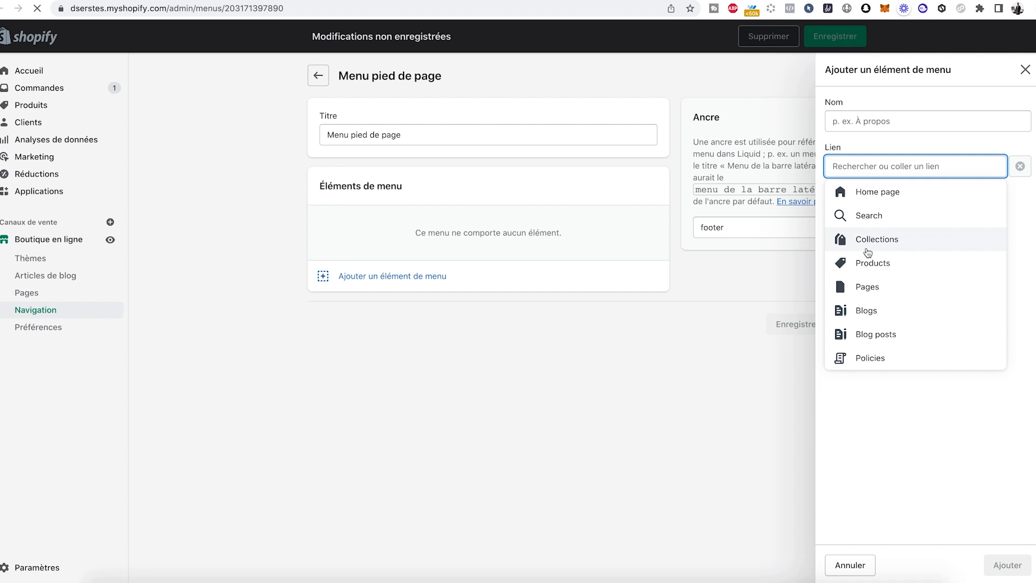
{"action": "left_click", "coordinate": [868, 289]}
{"action": "left_click", "coordinate": [886, 217]}
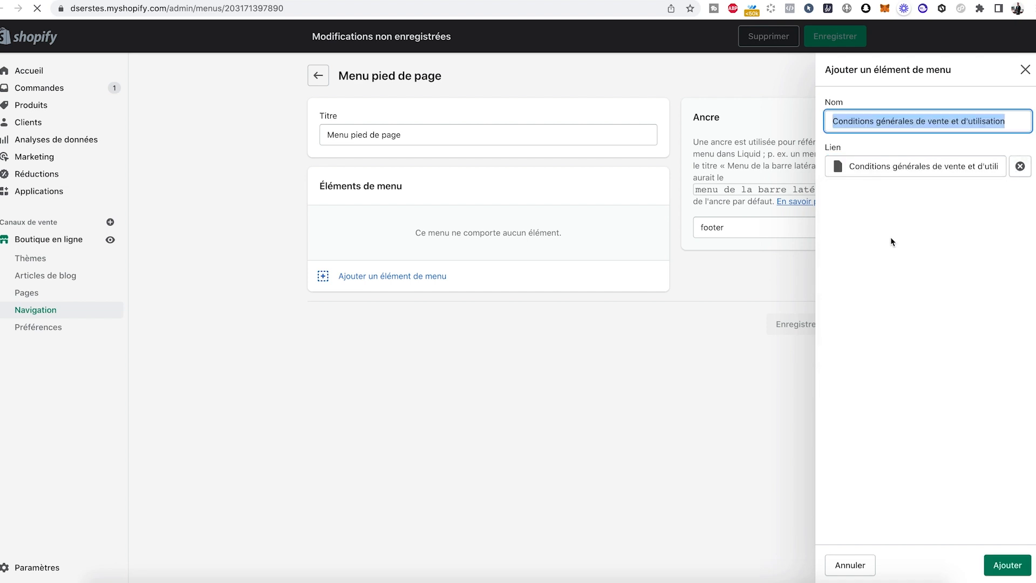
{"action": "left_click", "coordinate": [1006, 565]}
Add a footer menu item linking to the page "Politique de confidentialité".
{"action": "left_click", "coordinate": [435, 253]}
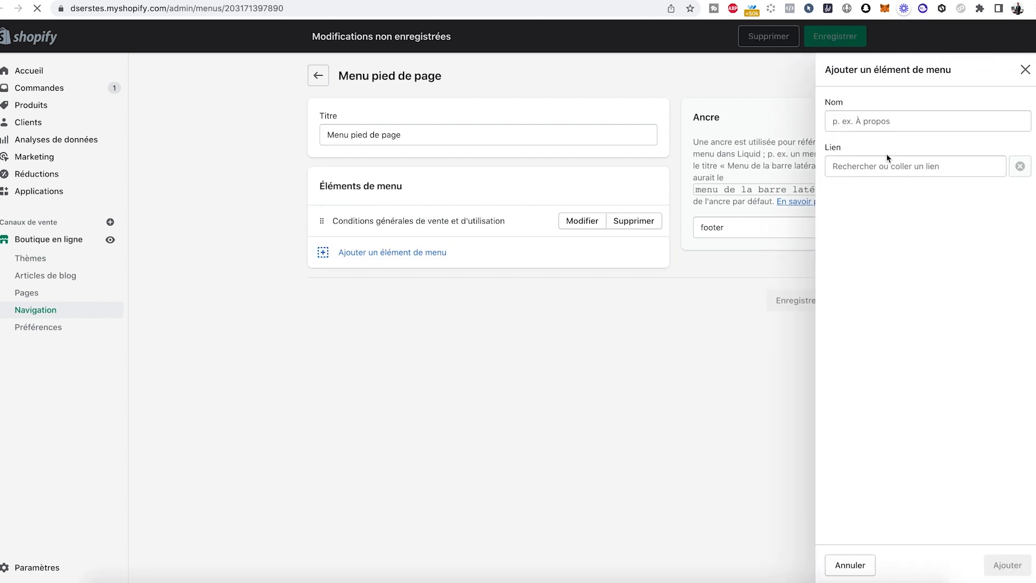
{"action": "left_click", "coordinate": [883, 162]}
{"action": "left_click", "coordinate": [863, 286]}
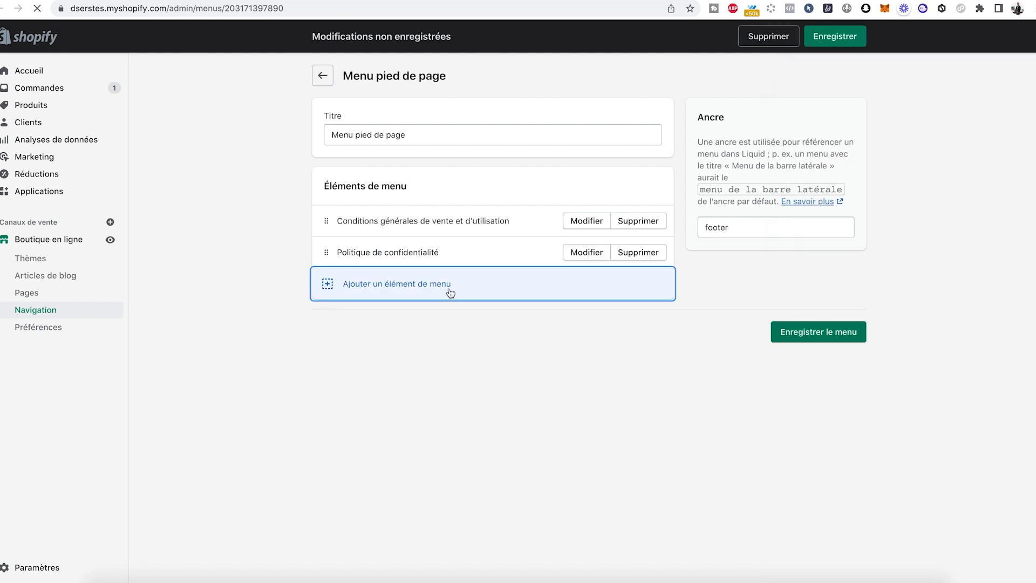
Add the Politique de remboursement and Contact pages to the footer menu and save the menu.
{"action": "left_click", "coordinate": [449, 285]}
{"action": "left_click", "coordinate": [884, 165]}
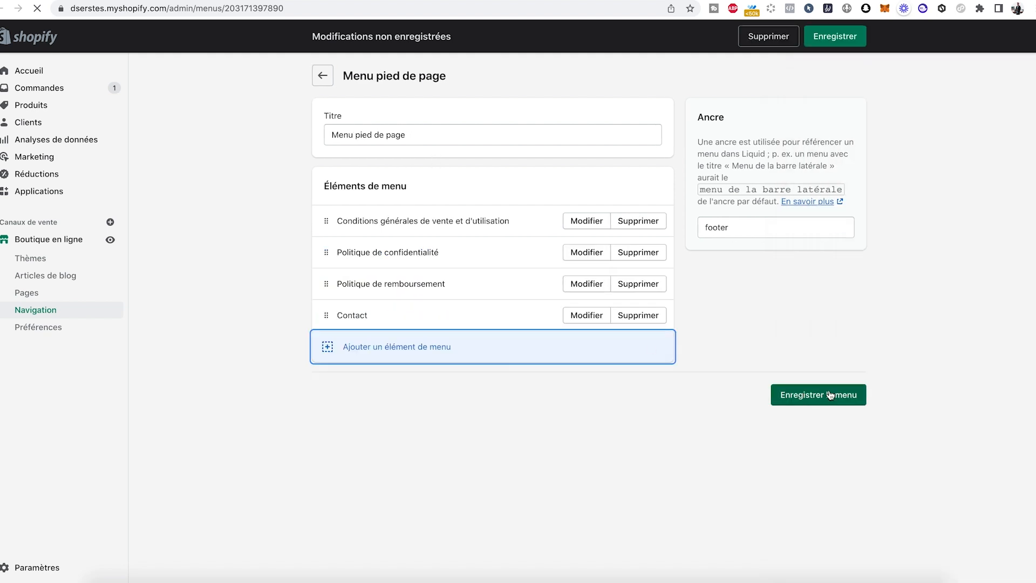
{"action": "left_click", "coordinate": [845, 395]}
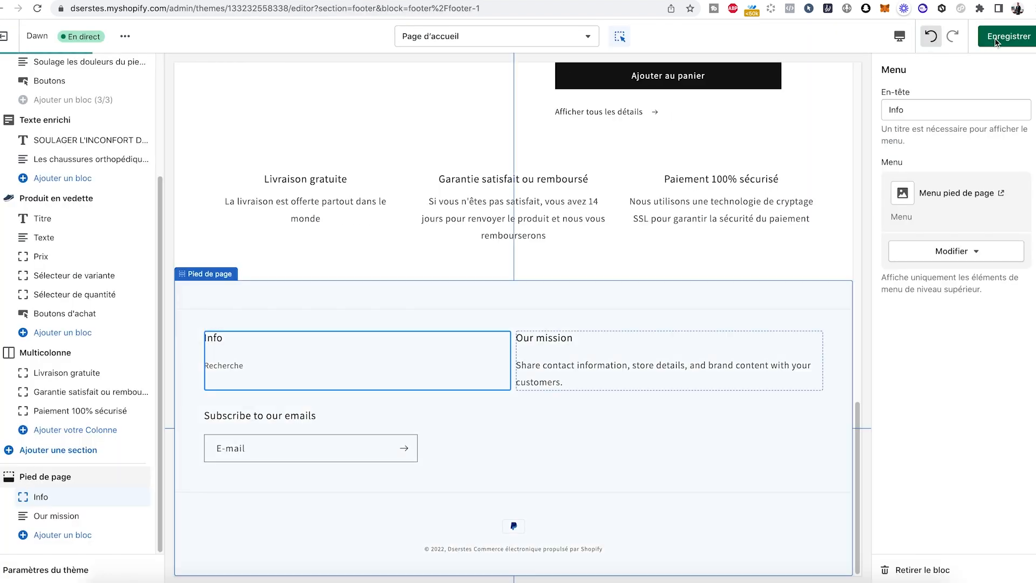
Change the heading of the footer's Info menu block to "Informations" in the theme editor and save the theme.
{"action": "left_click", "coordinate": [918, 110]}
{"action": "type", "text": "rmations"}
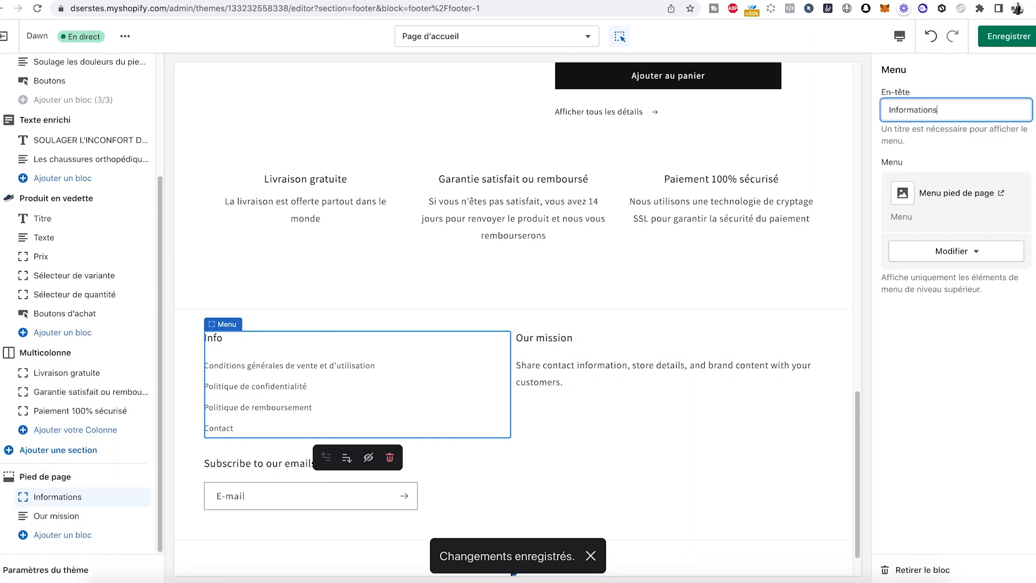
{"action": "left_click", "coordinate": [1006, 39]}
Set the footer text block's heading to "ConforPlus - Notre mission" and its text to "Nous créeons des produits pour améliorer votre quoditien.".
{"action": "left_click", "coordinate": [572, 286]}
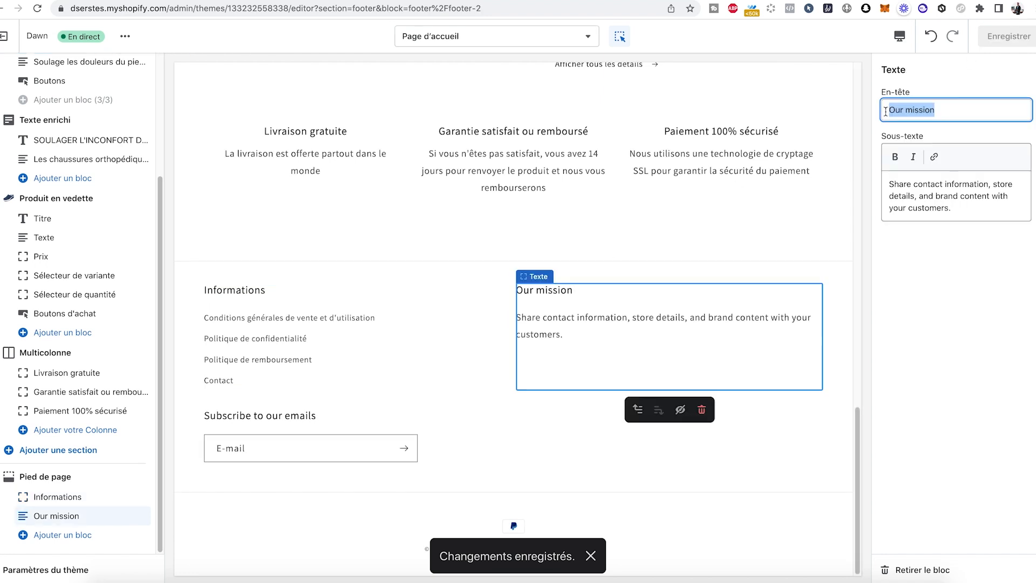
{"action": "type", "text": "ConforPl"}
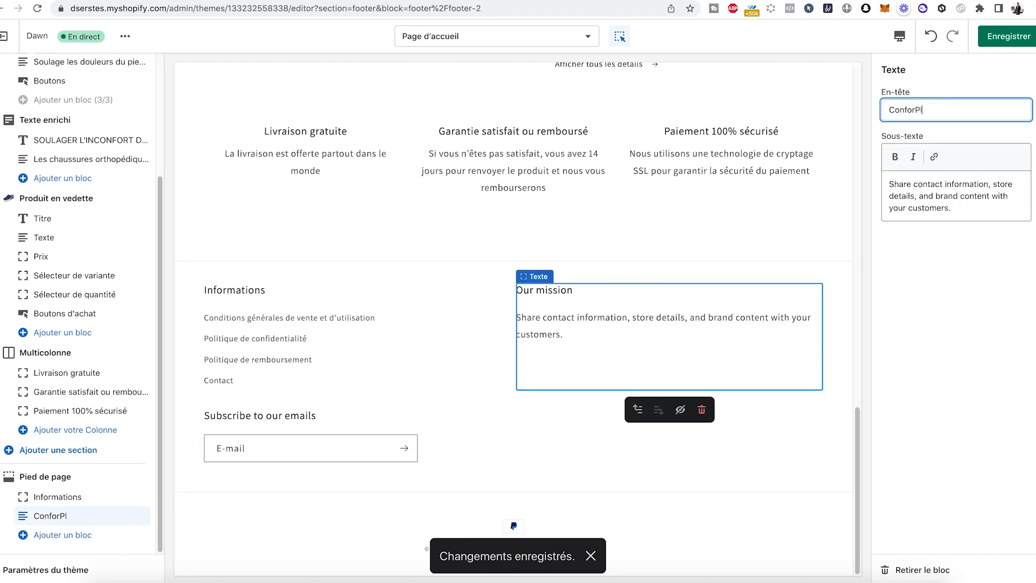
{"action": "type", "text": "us - N"}
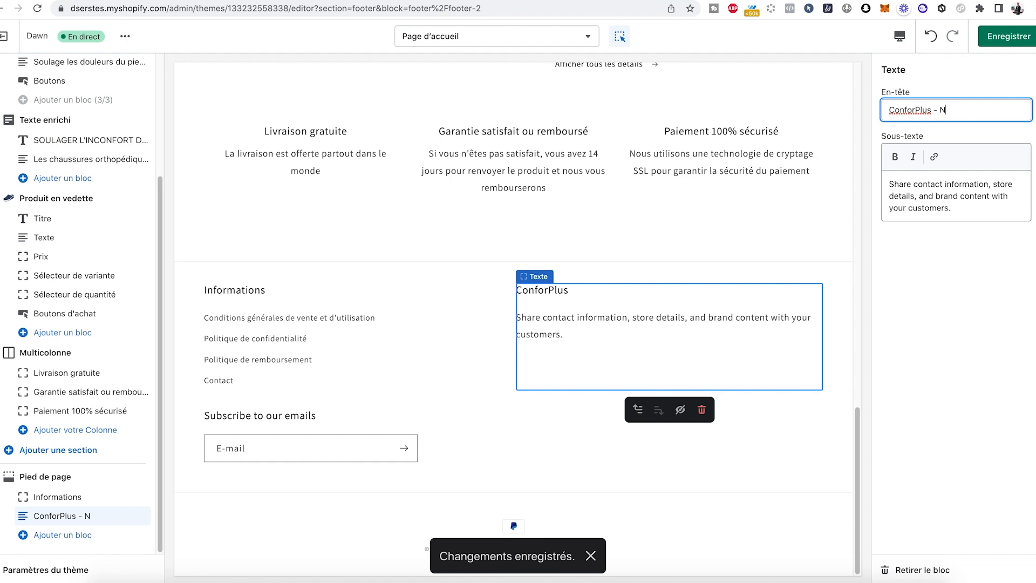
{"action": "type", "text": "dui"}
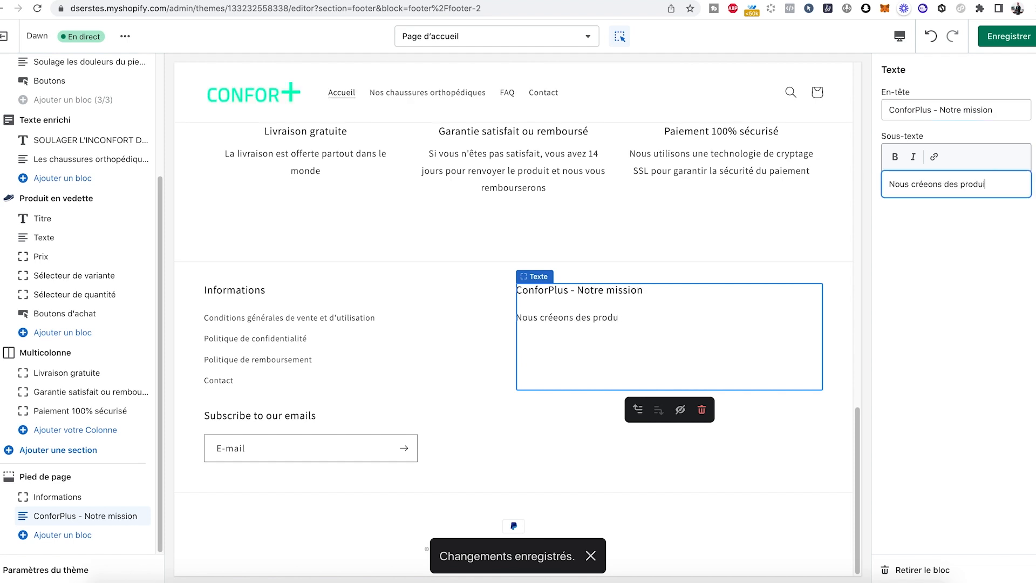
{"action": "type", "text": "ts pour a"}
{"action": "type", "text": "méliorer votre quoditien."}
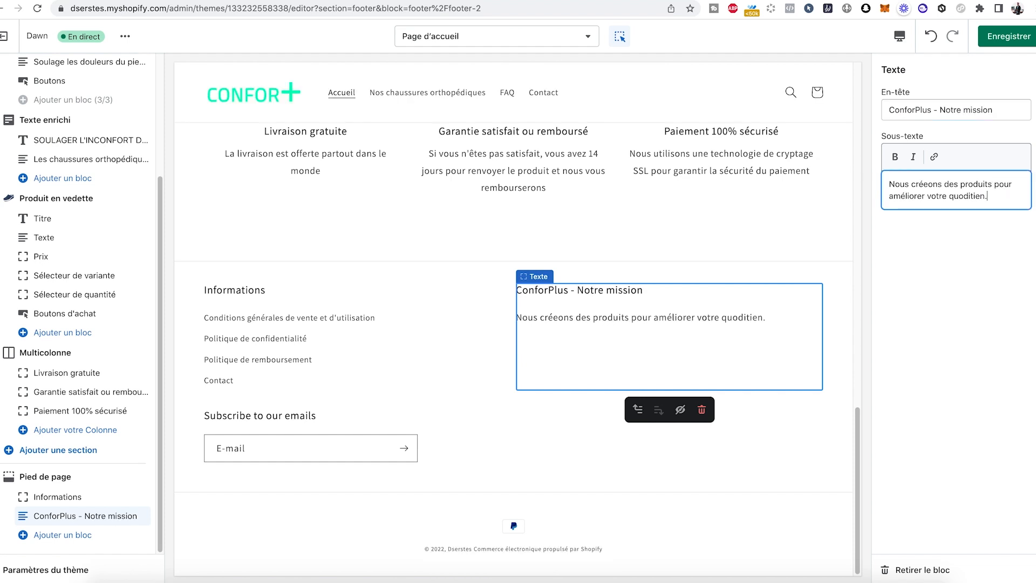
{"action": "left_click", "coordinate": [958, 302]}
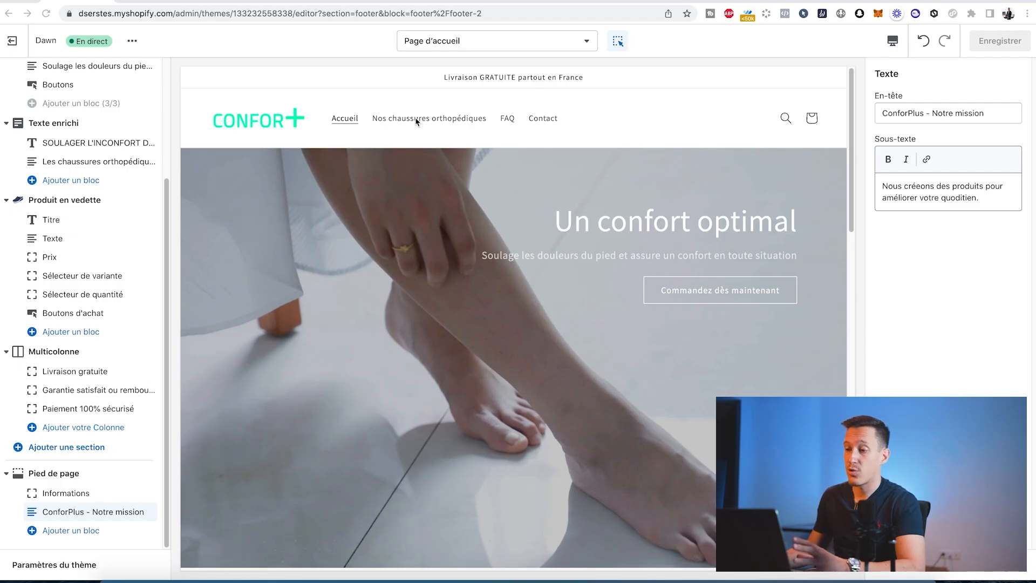
Open the orthopedic shoe product page and replace the vendor text above the product title with "OFFRE PROMO".
{"action": "left_click", "coordinate": [415, 123]}
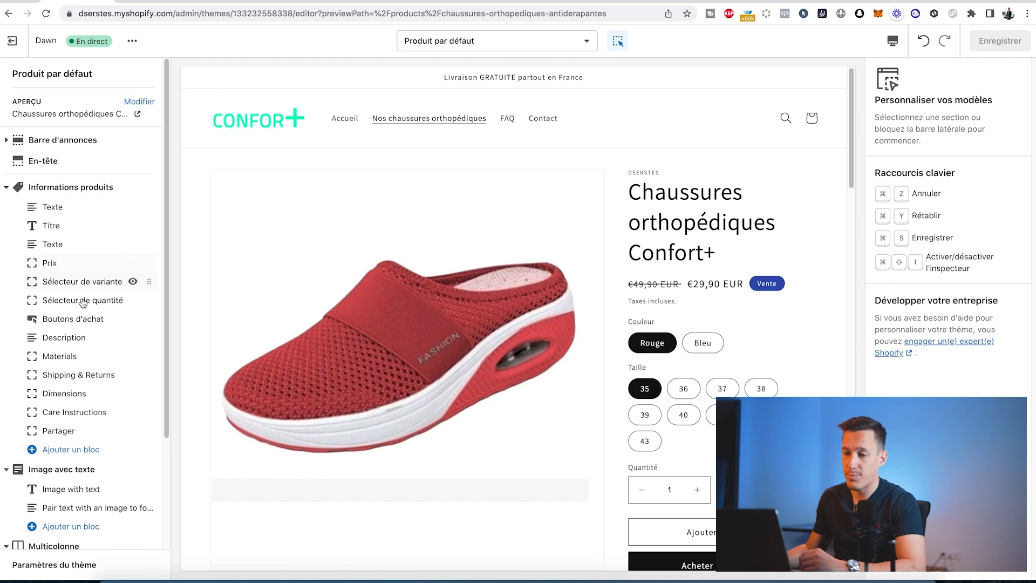
{"action": "scroll", "coordinate": [394, 275], "scroll_direction": "down", "scroll_amount": 4}
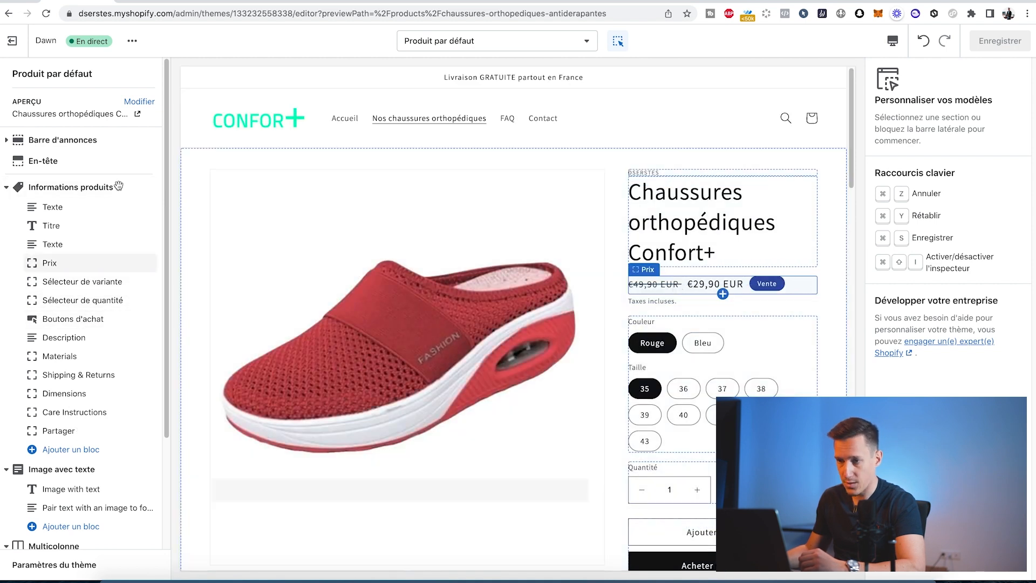
{"action": "left_click", "coordinate": [52, 207]}
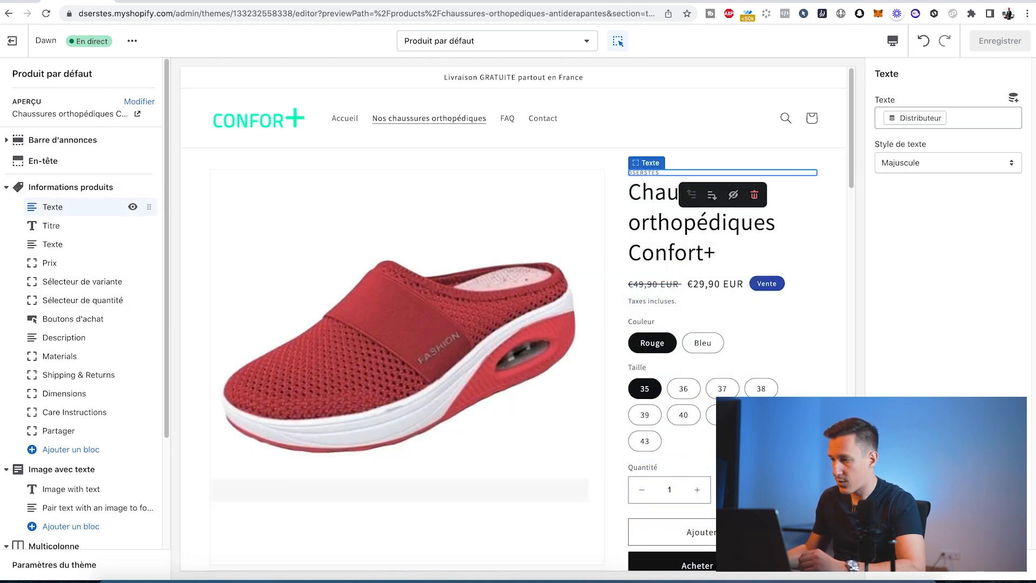
{"action": "left_click", "coordinate": [935, 117]}
{"action": "left_click", "coordinate": [906, 193]}
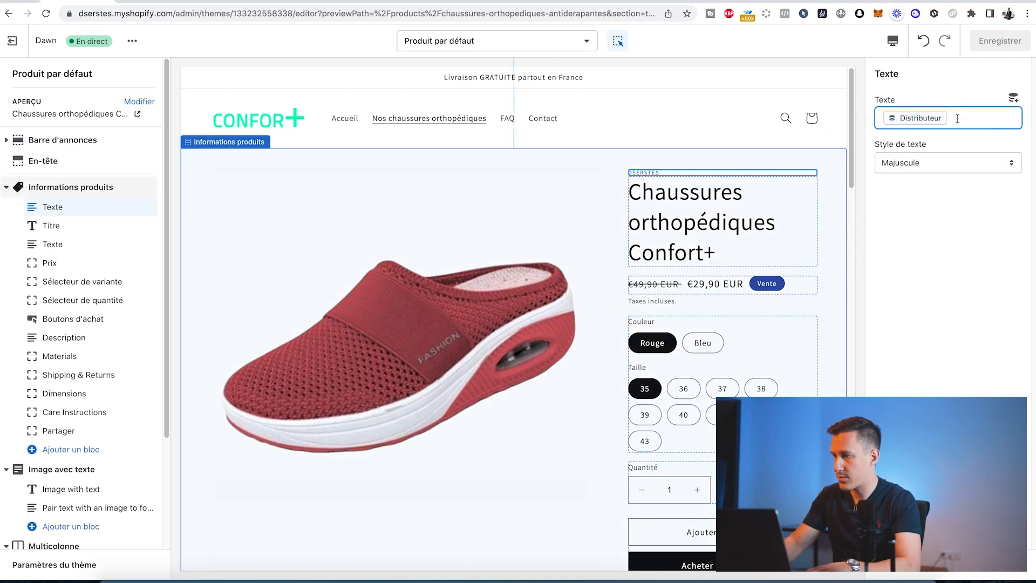
{"action": "type", "text": "OFF"}
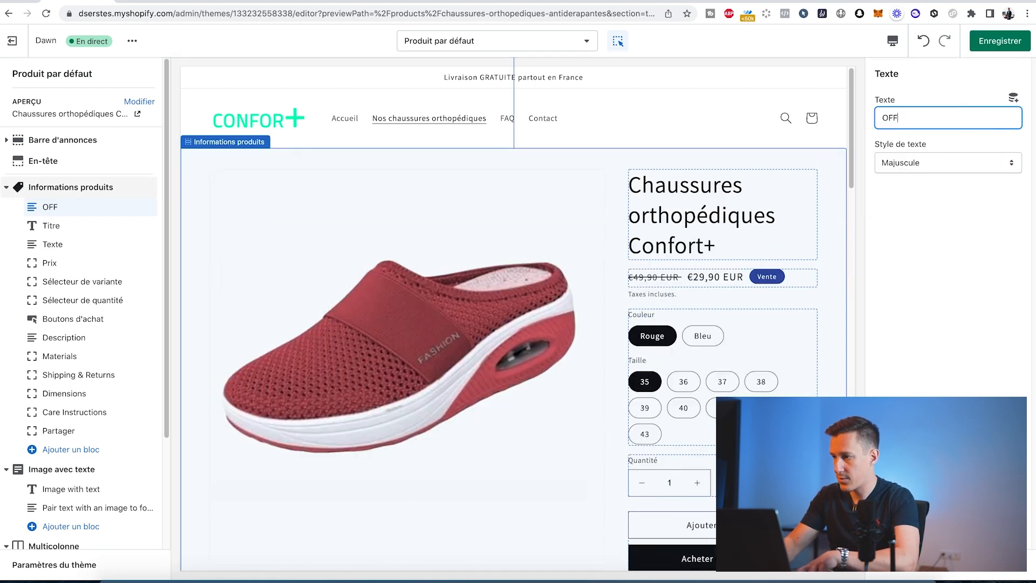
{"action": "type", "text": "RE PROMO"}
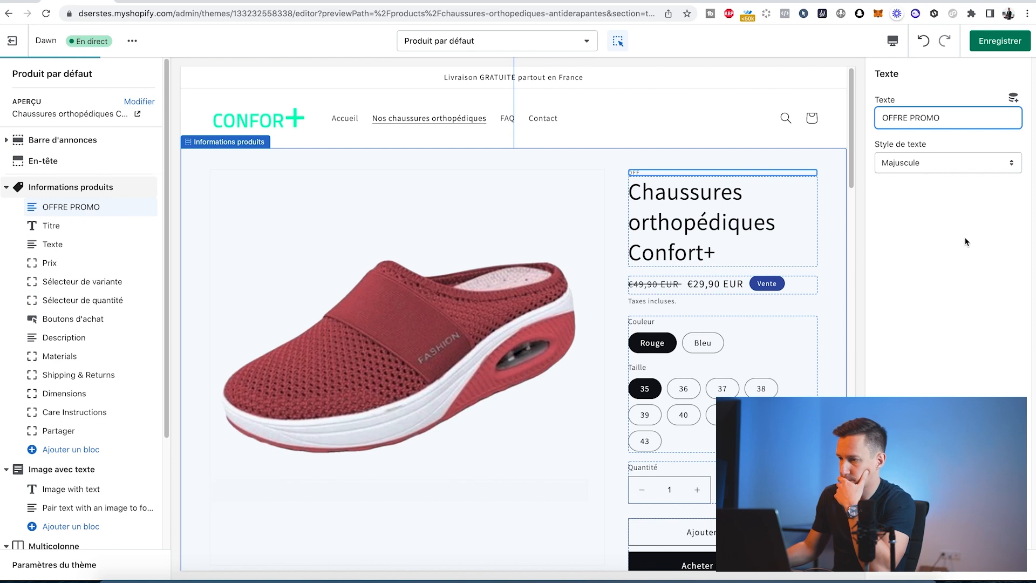
{"action": "left_click", "coordinate": [966, 242]}
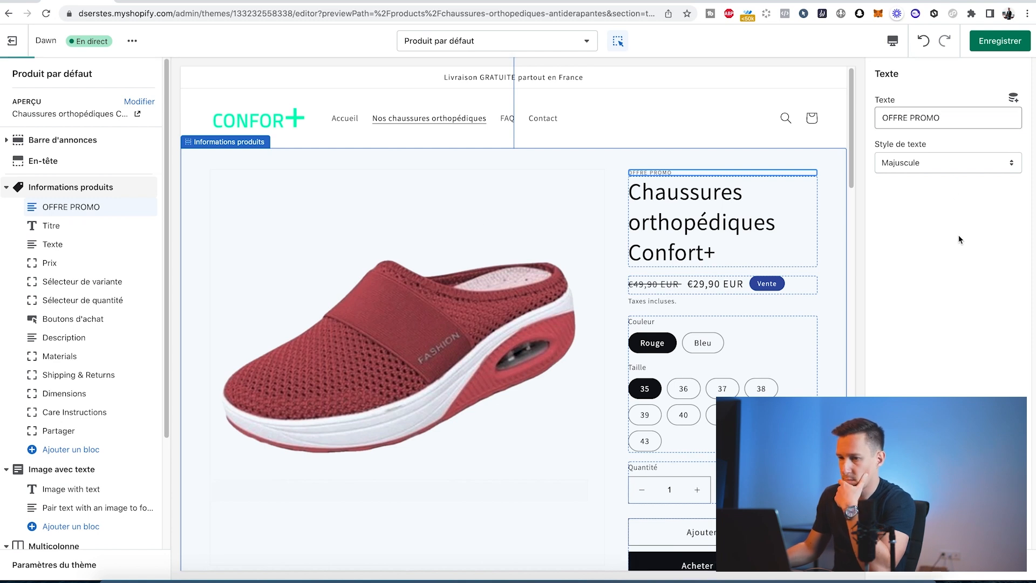
Check the product information blocks and disable the dynamic payment buttons in the "Boutons d'achat" block.
{"action": "left_click", "coordinate": [61, 228]}
{"action": "left_click", "coordinate": [58, 246]}
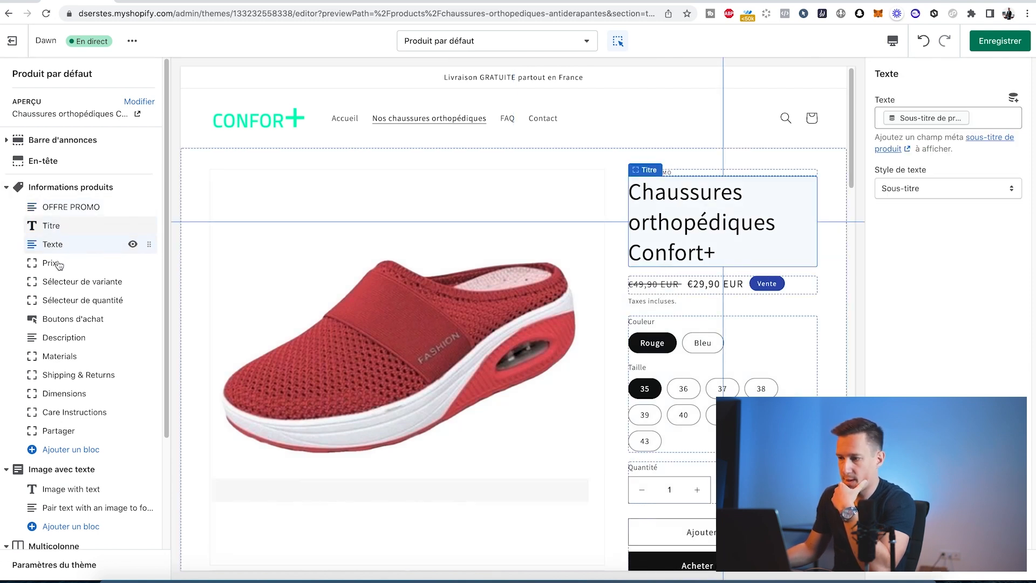
{"action": "left_click", "coordinate": [61, 265]}
{"action": "left_click", "coordinate": [64, 282]}
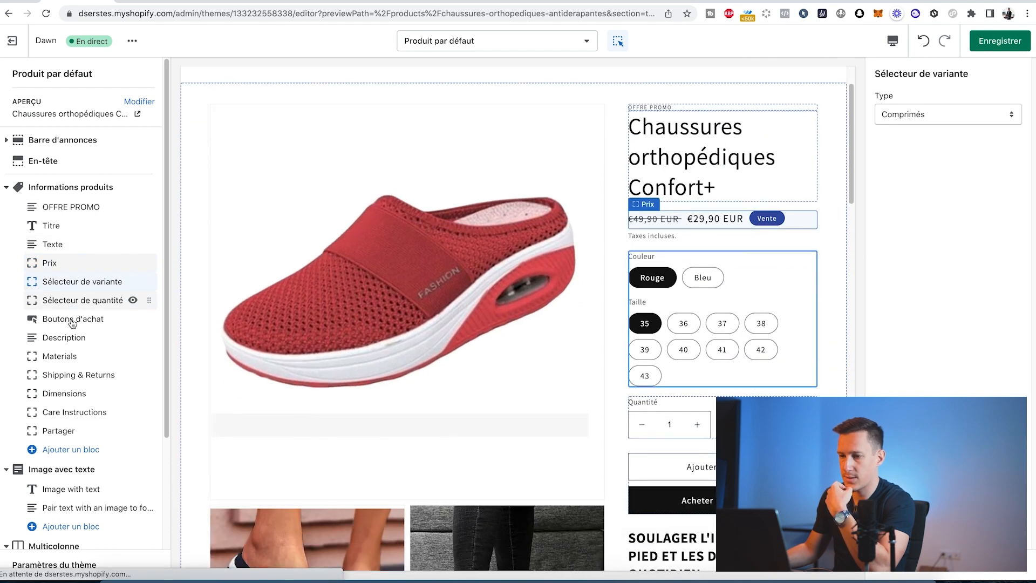
{"action": "left_click", "coordinate": [72, 320]}
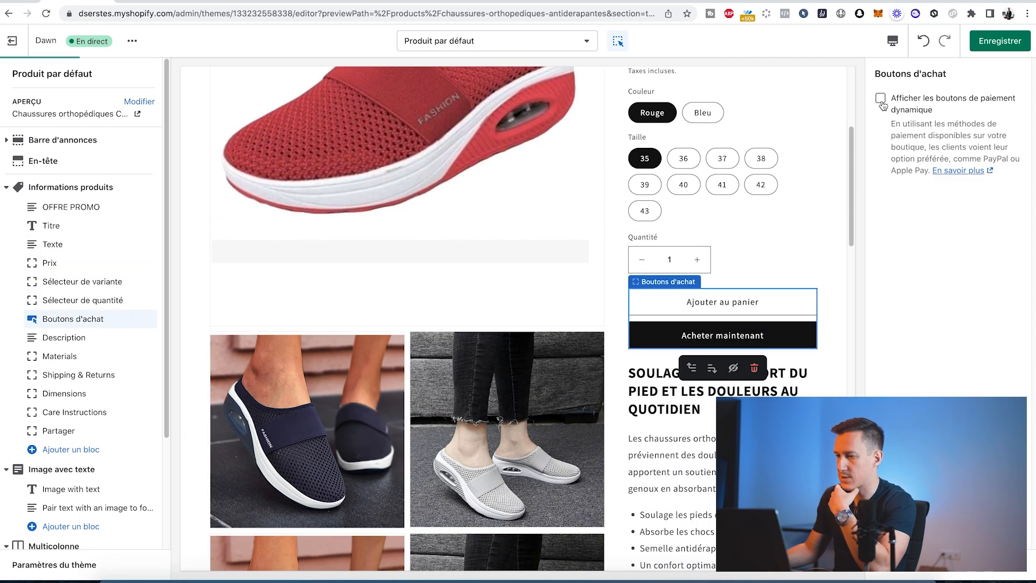
Review the product description on the page and remove the Materials collapsible row beneath it.
{"action": "left_click", "coordinate": [72, 340]}
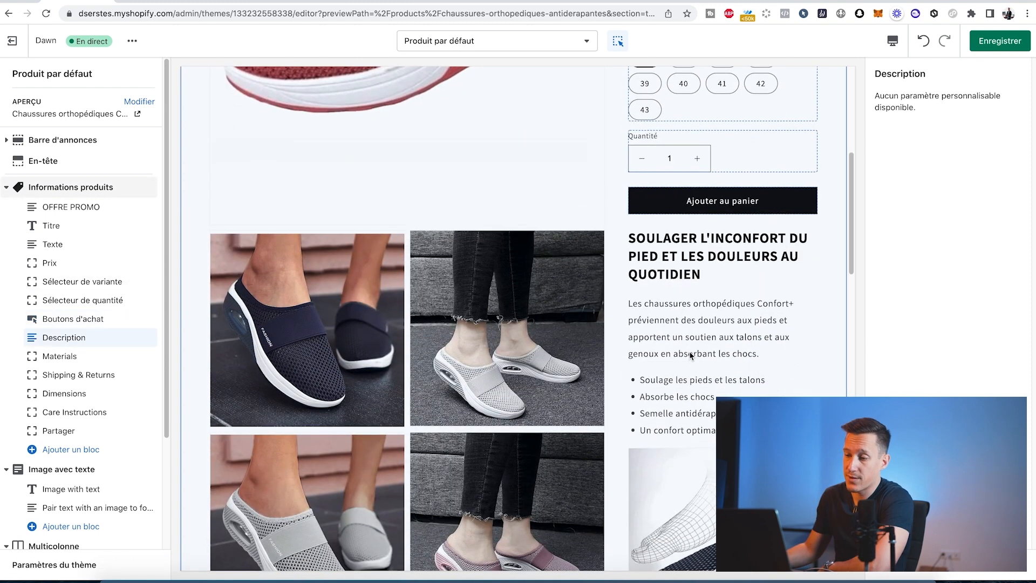
{"action": "scroll", "coordinate": [690, 351], "scroll_direction": "down", "scroll_amount": 4}
{"action": "scroll", "coordinate": [506, 298], "scroll_direction": "up", "scroll_amount": 2}
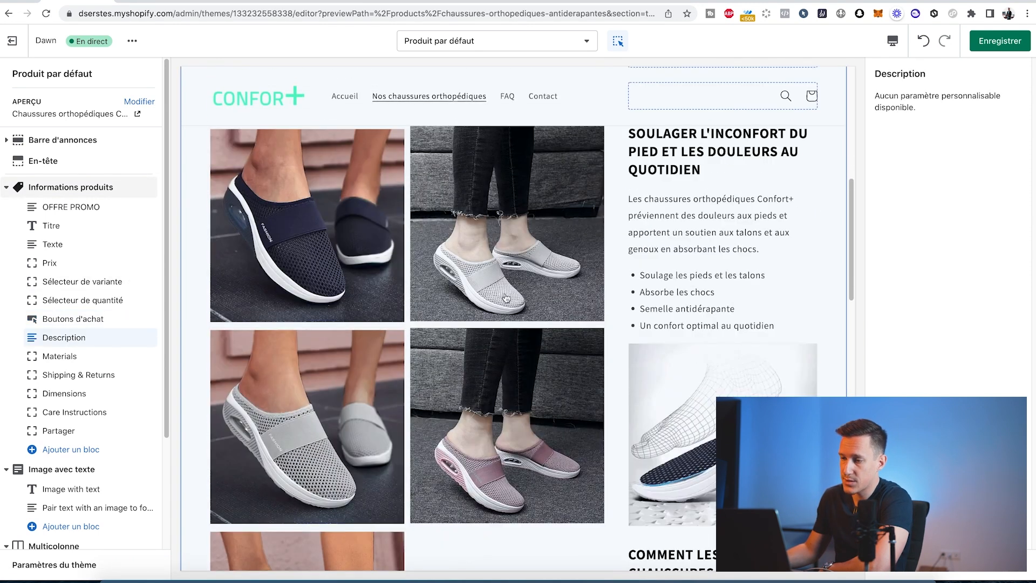
{"action": "scroll", "coordinate": [658, 289], "scroll_direction": "down", "scroll_amount": 3}
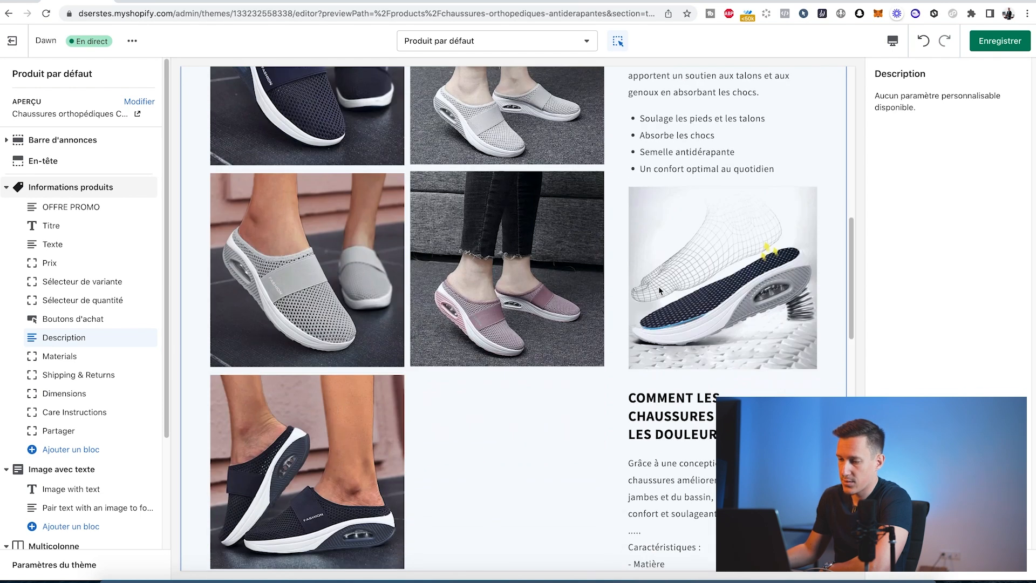
{"action": "scroll", "coordinate": [658, 288], "scroll_direction": "down", "scroll_amount": 7}
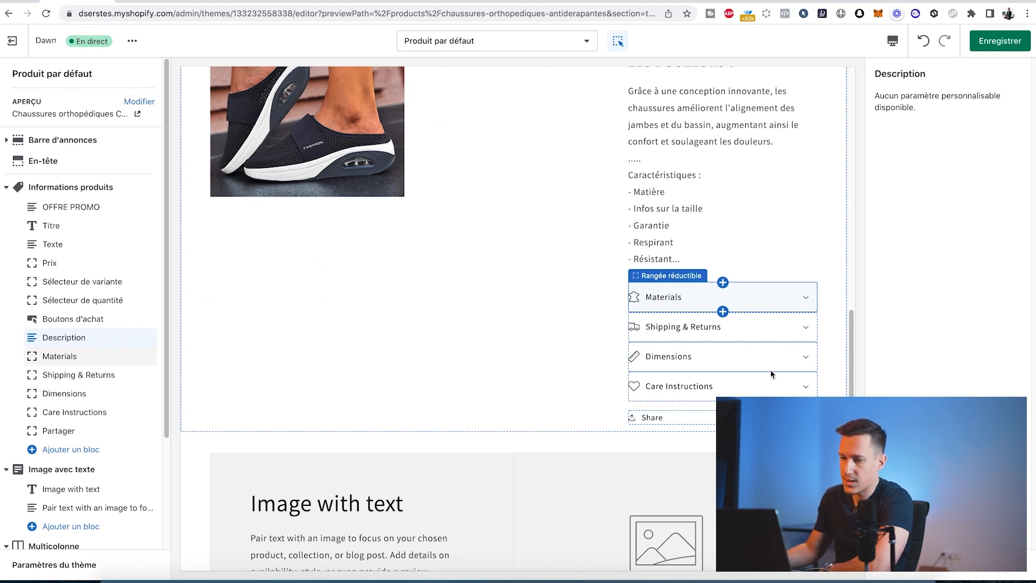
{"action": "left_click", "coordinate": [101, 362]}
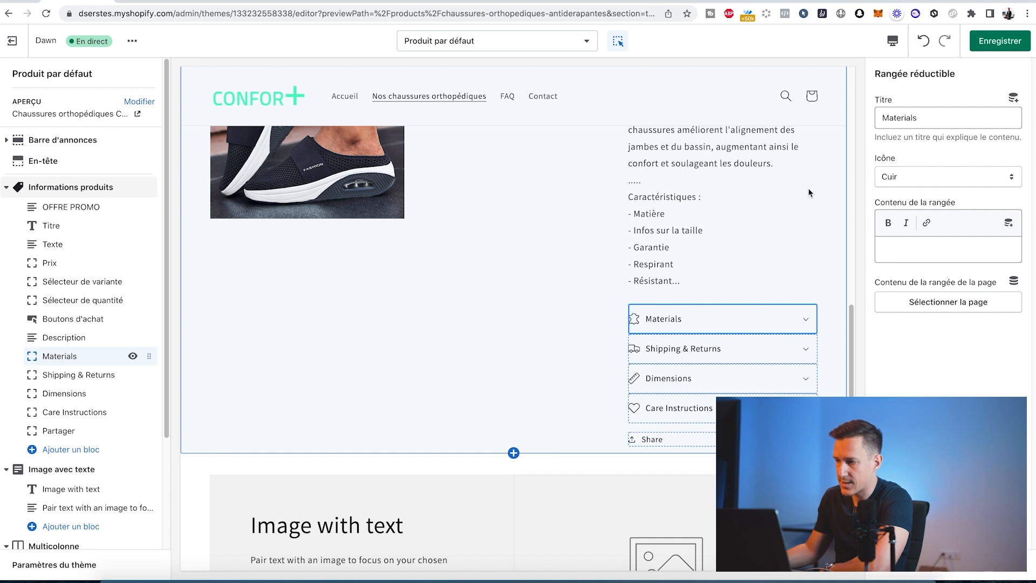
{"action": "left_click", "coordinate": [755, 352]}
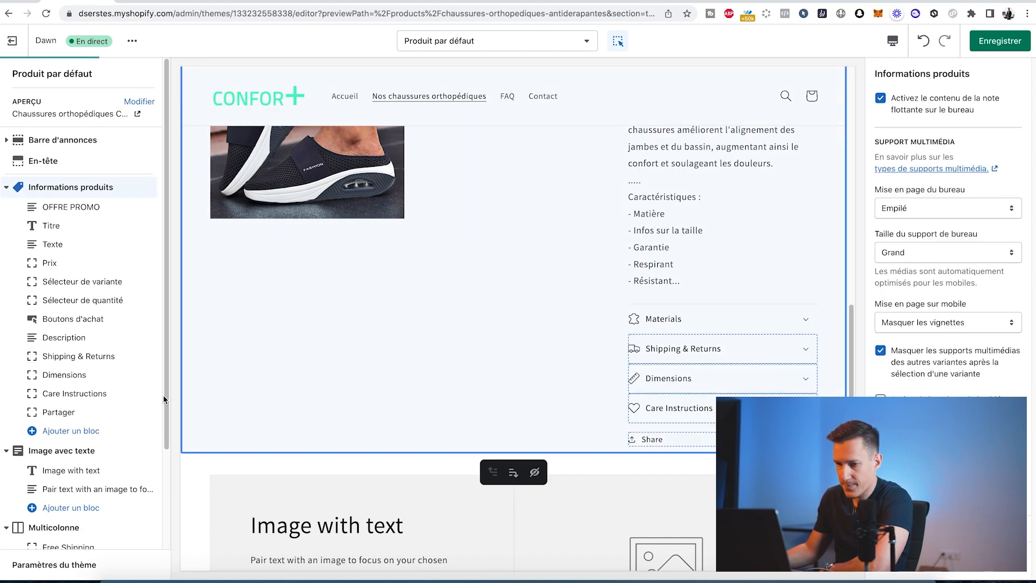
Rename the "Shipping & Returns" collapsible row to "Livraison et retours".
{"action": "left_click", "coordinate": [81, 357]}
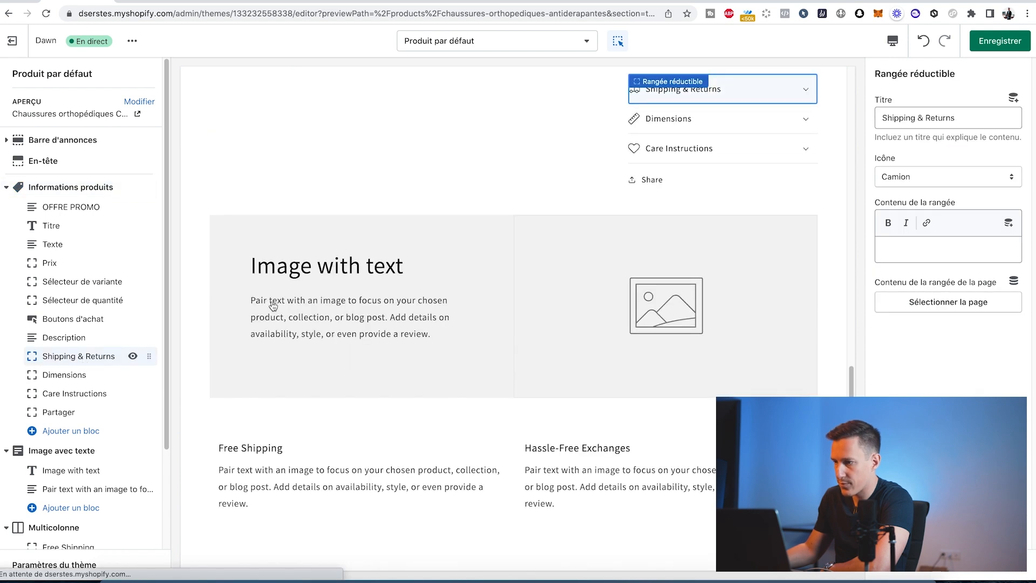
{"action": "triple_click", "coordinate": [928, 117]}
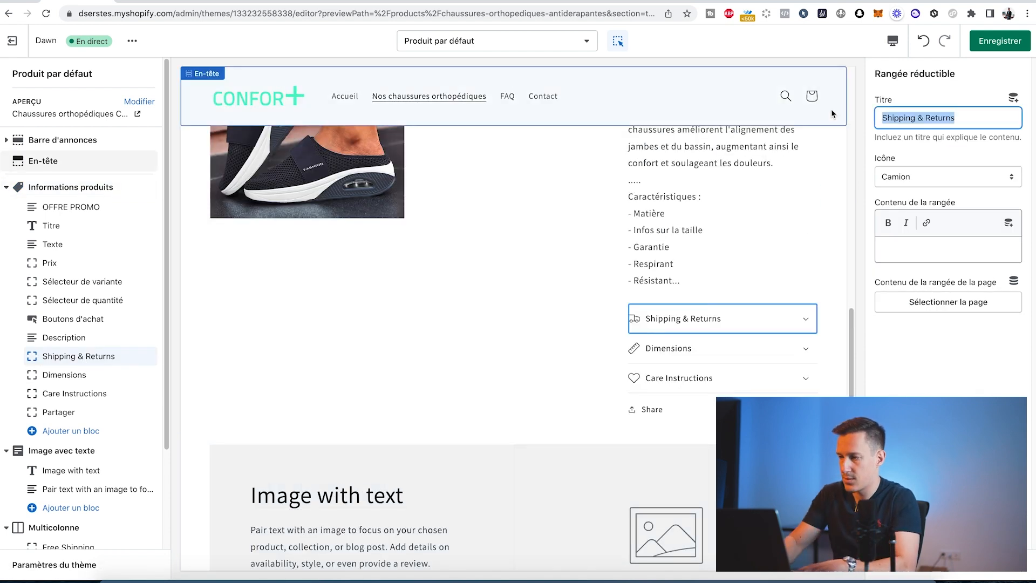
{"action": "type", "text": "Livraison e"}
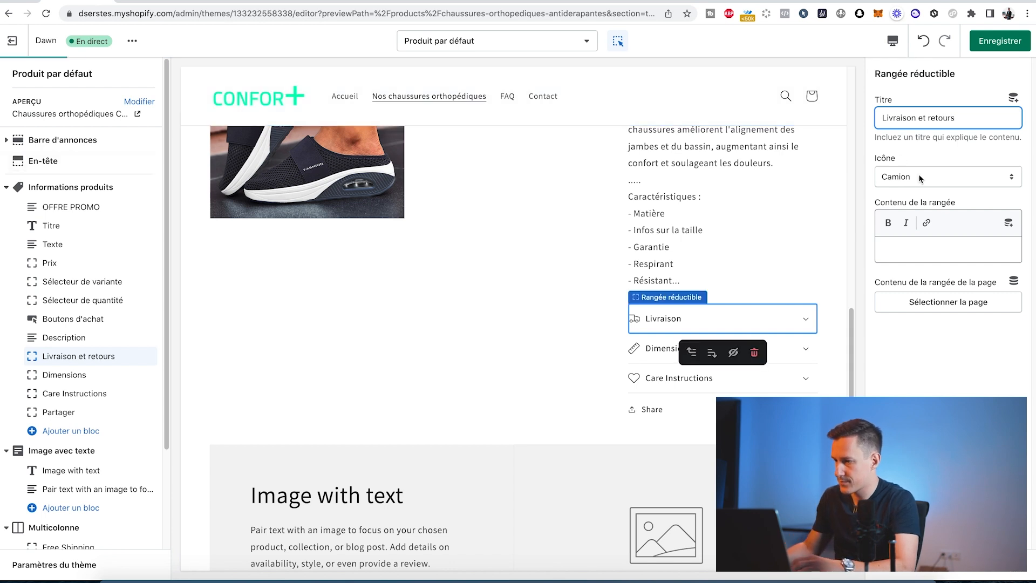
Enter the row content "Nous livrons en 10 à 15 jours ouvrés. La livraison est gratuite partout dans le monde.".
{"action": "left_click", "coordinate": [924, 245]}
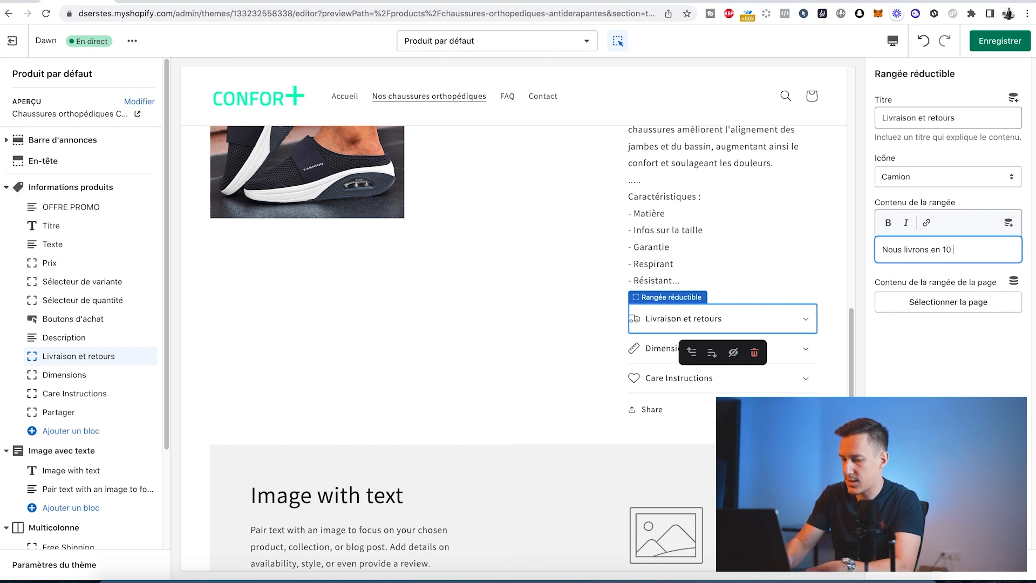
{"action": "type", "text": "Nous livrons en 10 à 15 jours ouv"}
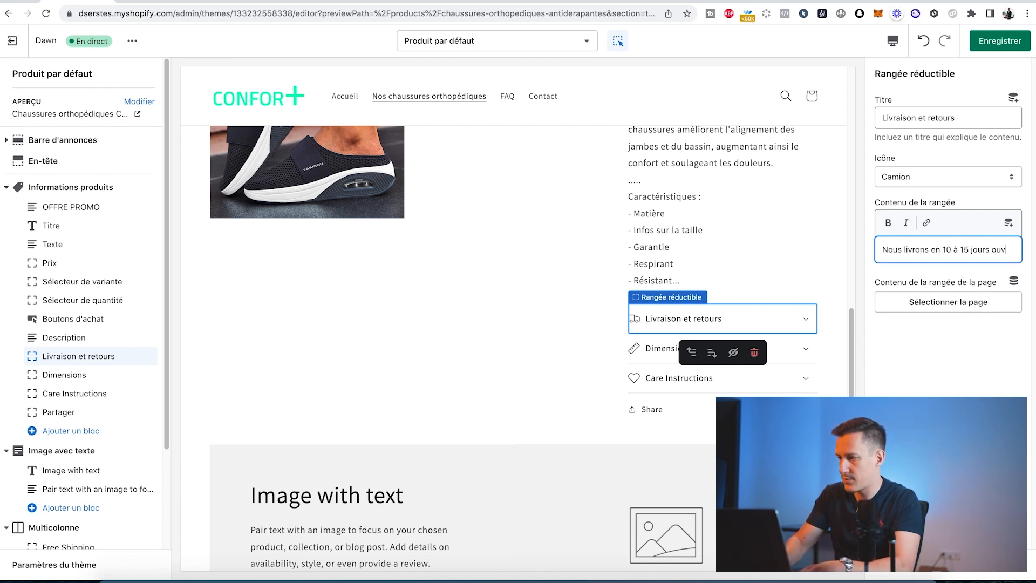
{"action": "type", "text": "rés. La livraison est"}
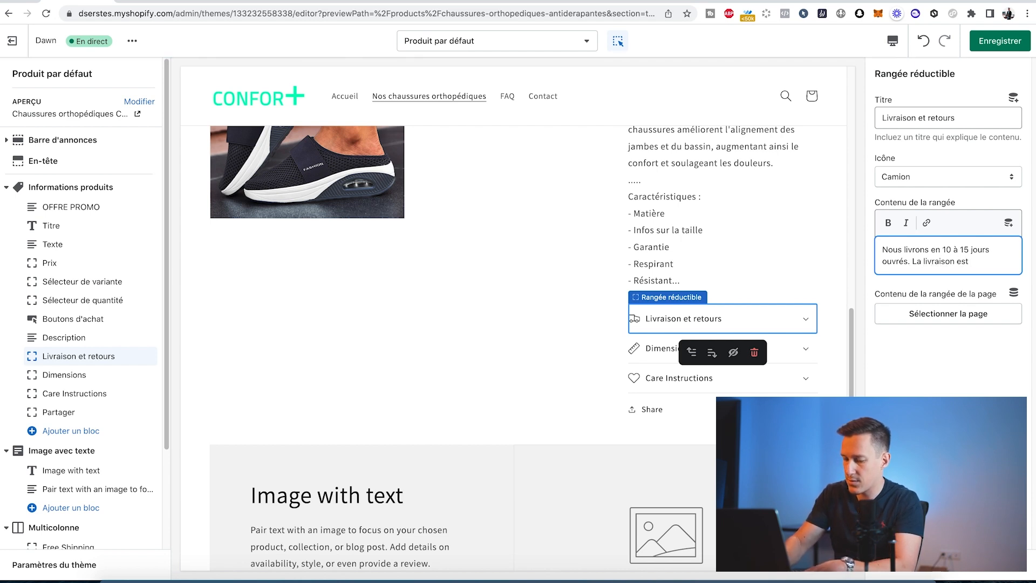
{"action": "type", "text": " gratuite parto"}
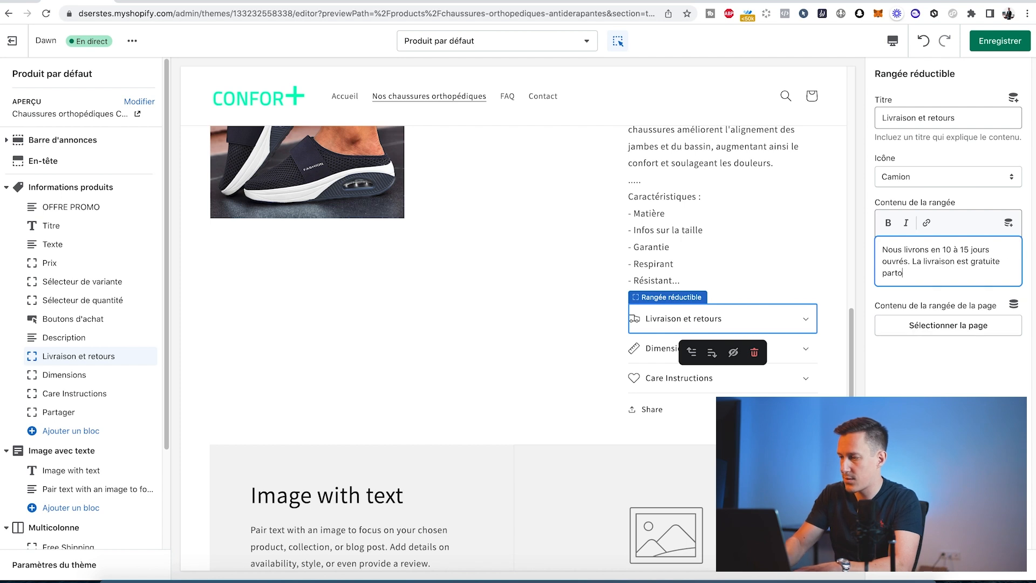
{"action": "type", "text": "ut dans le monde."}
Add a second paragraph, "En cas de de non satisfaction, vous avez 14j pour renvoyer le produit et être remboursé.", and save the theme.
{"action": "key", "text": "Return"}
{"action": "type", "text": "En cas de"}
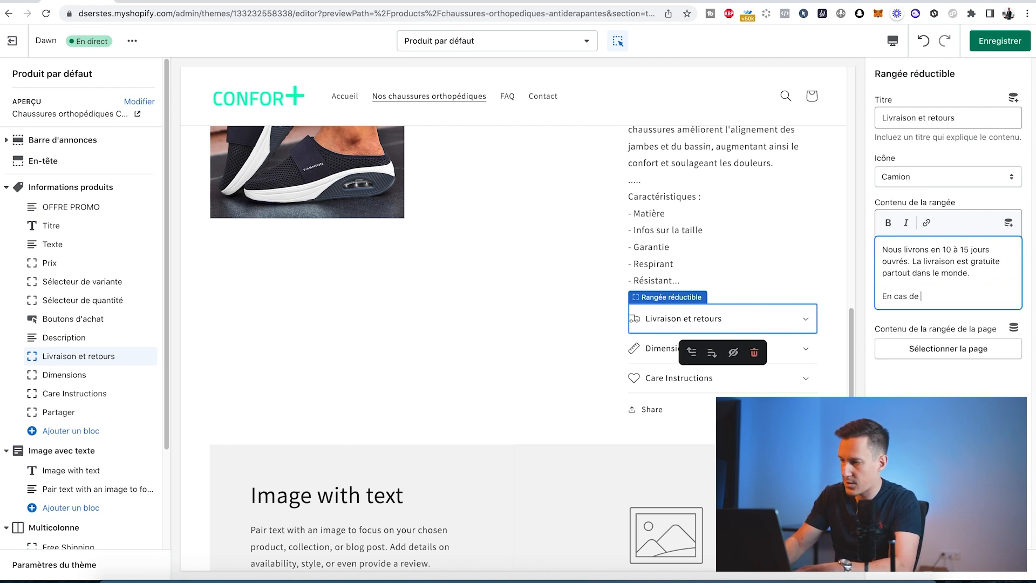
{"action": "type", "text": " r"}
{"action": "type", "text": "e"}
{"action": "key", "text": "BackSpace"}
{"action": "key", "text": "BackSpace"}
{"action": "type", "text": "de non "}
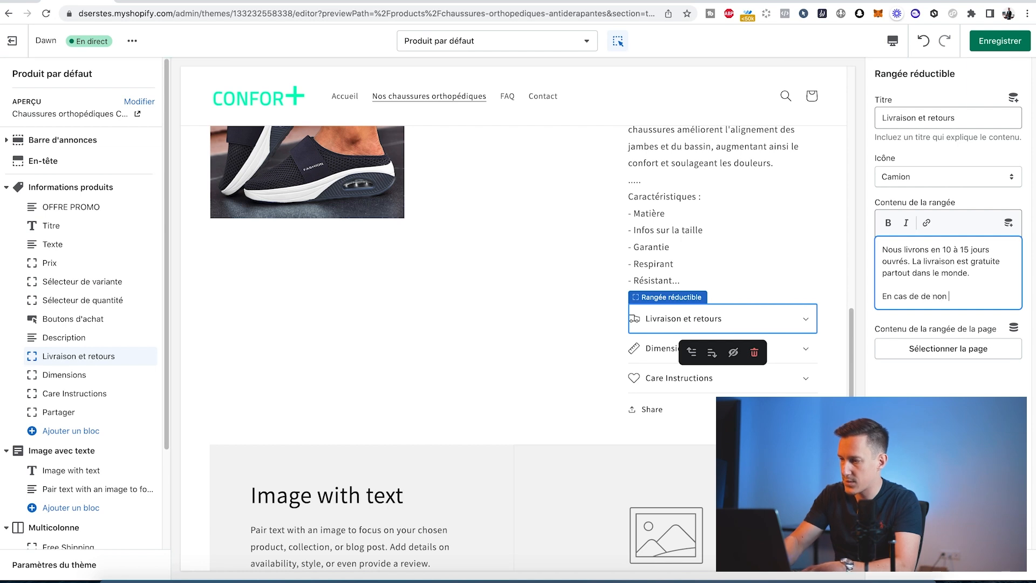
{"action": "type", "text": "satis"}
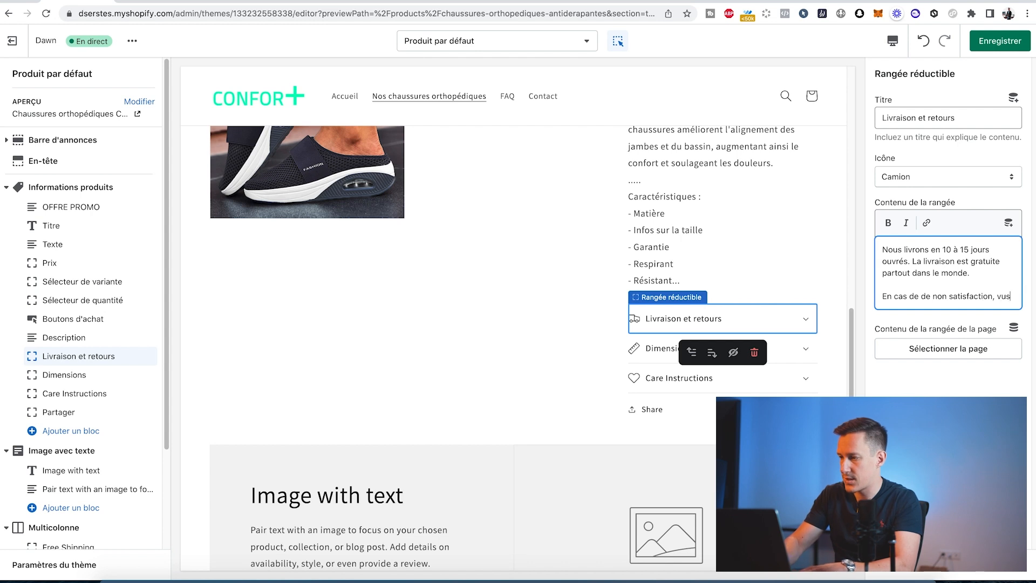
{"action": "type", "text": "faction, vous avez 1"}
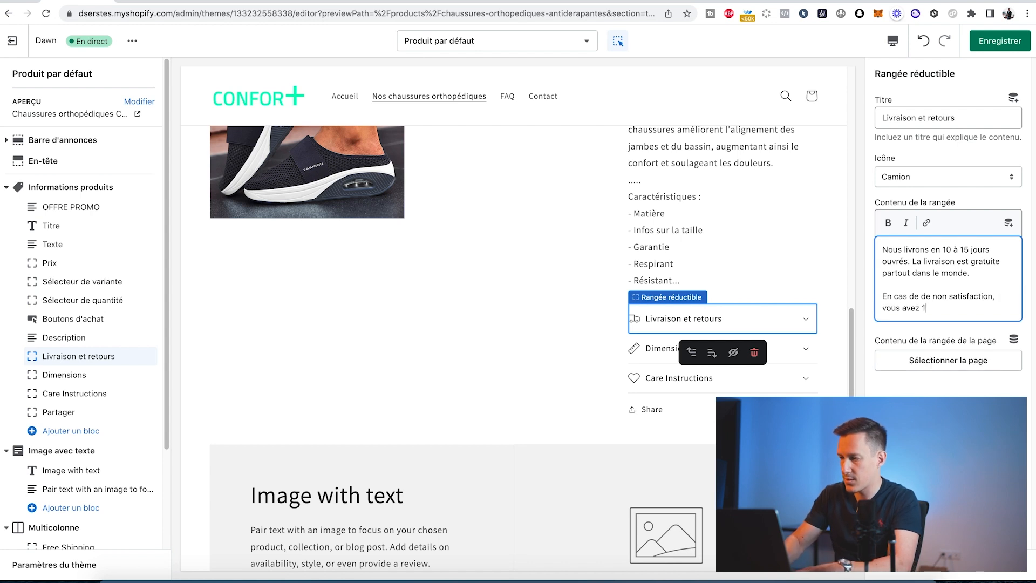
{"action": "type", "text": "4j pour renvoyer le produit et être remboursé."}
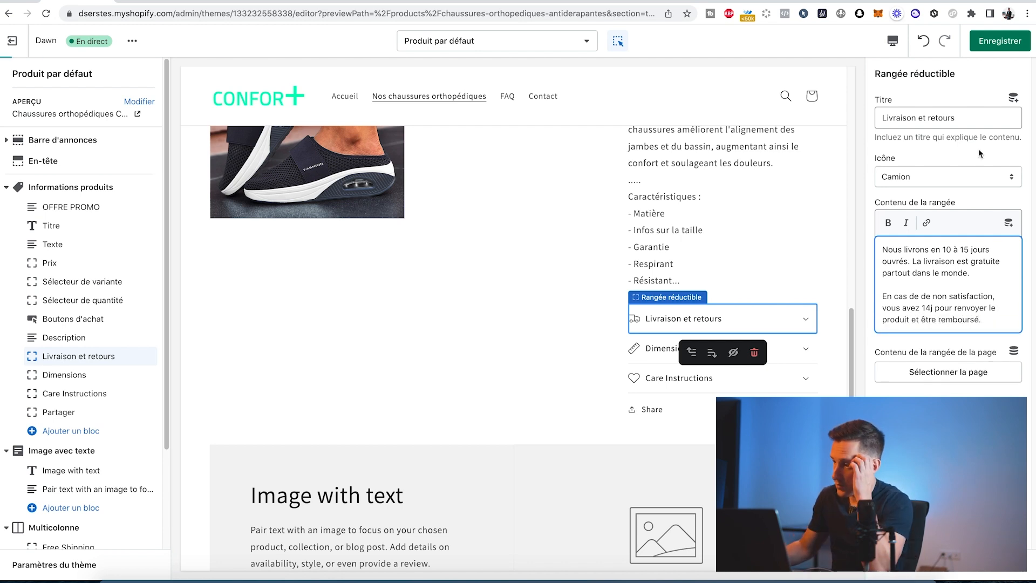
{"action": "left_click", "coordinate": [1000, 41]}
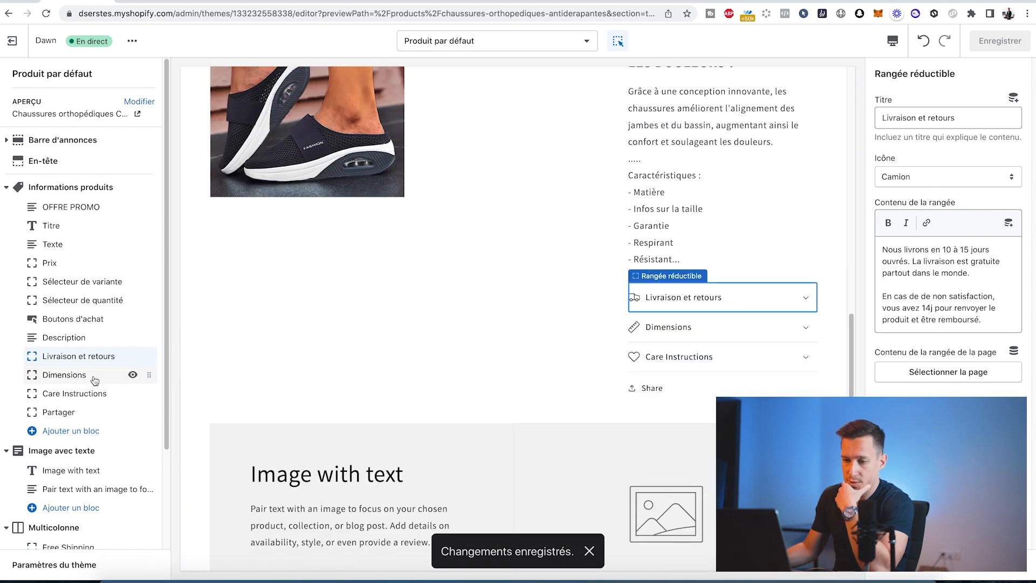
Remove the Dimensions and Care Instructions collapsible rows and the Partager block from the product information section.
{"action": "left_click", "coordinate": [95, 379]}
{"action": "left_click", "coordinate": [900, 576]}
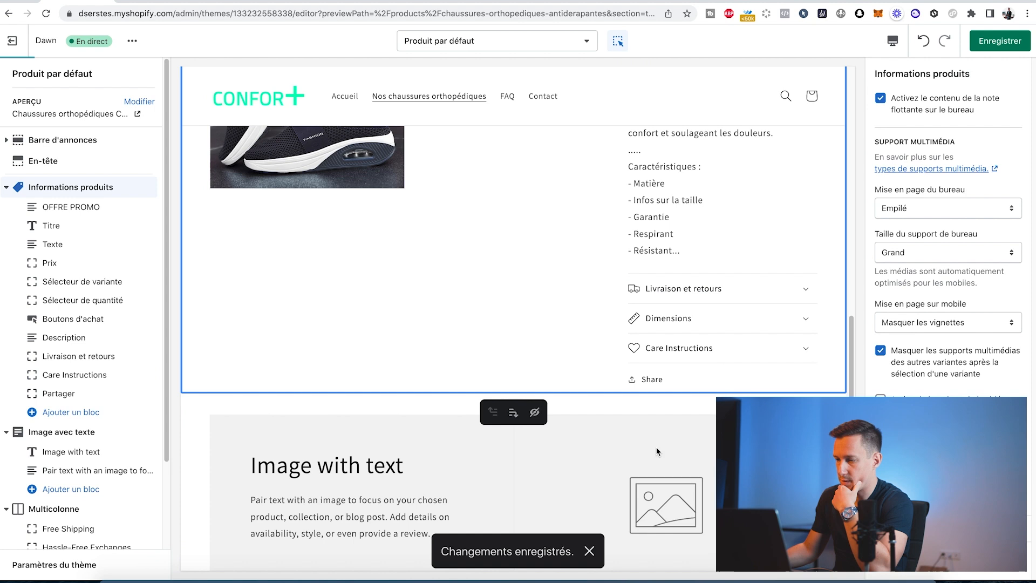
{"action": "left_click", "coordinate": [69, 377]}
{"action": "left_click", "coordinate": [901, 575]}
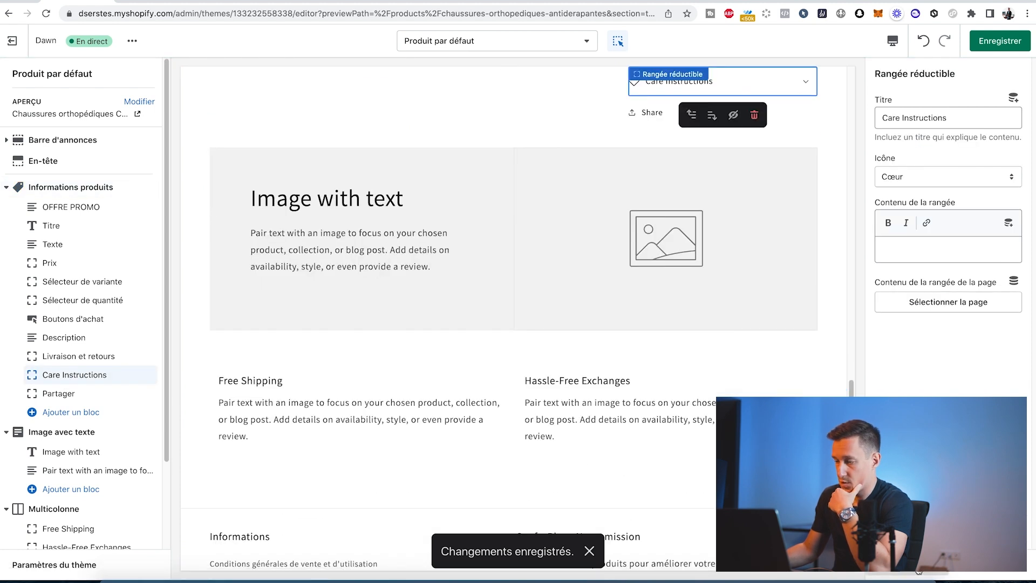
{"action": "left_click", "coordinate": [68, 376]}
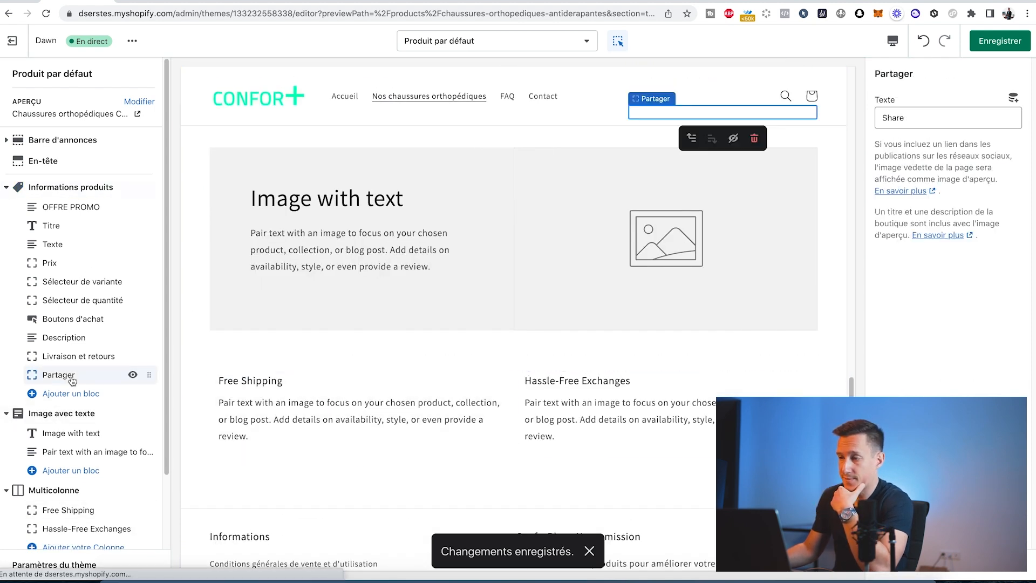
{"action": "left_click", "coordinate": [910, 574]}
Upload the photo of dark slip-on shoes being worn from the TUTO2022 folder as the image of the "Image avec texte" section.
{"action": "scroll", "coordinate": [718, 370], "scroll_direction": "up", "scroll_amount": 7}
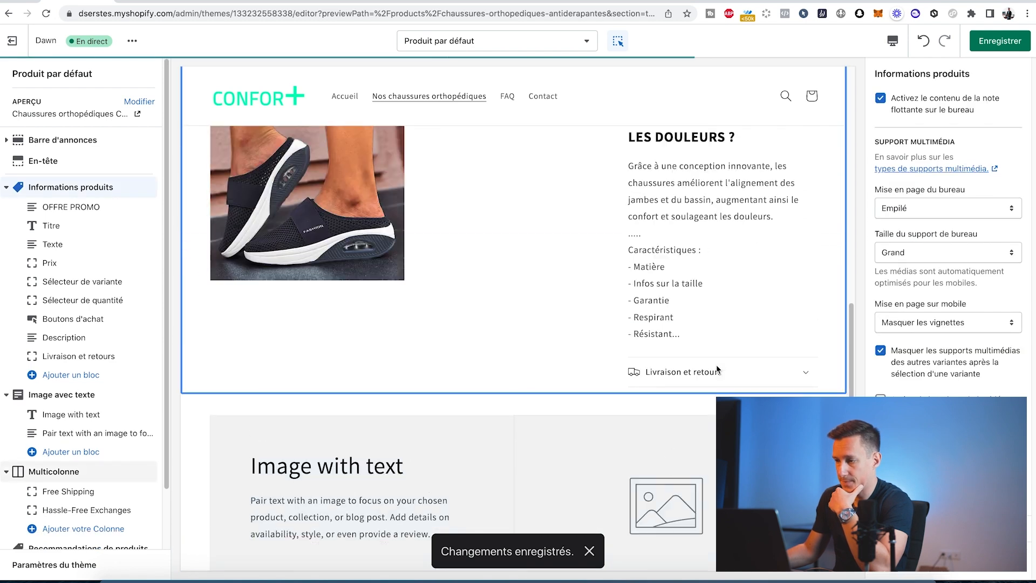
{"action": "scroll", "coordinate": [719, 374], "scroll_direction": "up", "scroll_amount": 10}
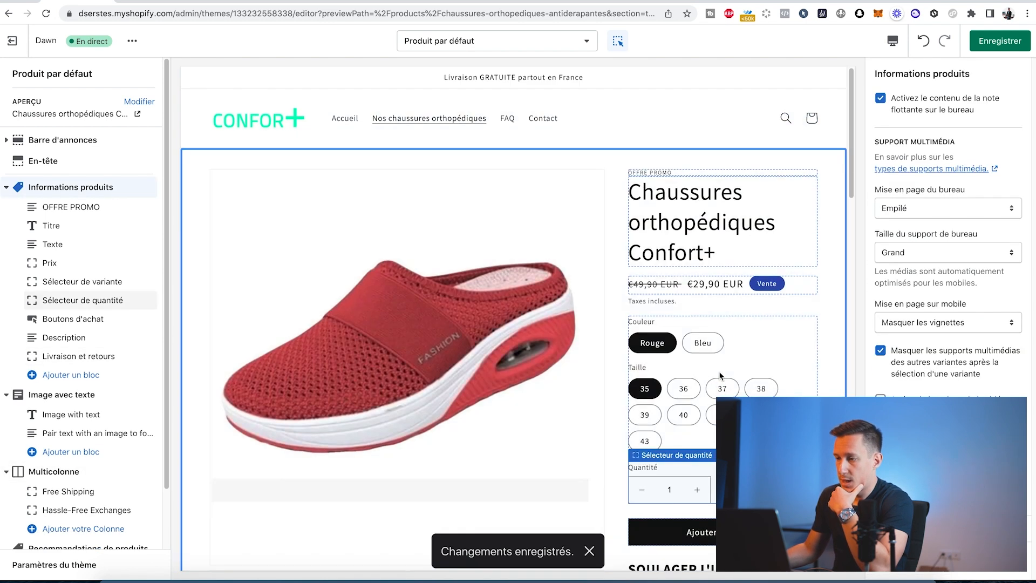
{"action": "scroll", "coordinate": [493, 269], "scroll_direction": "down", "scroll_amount": 15}
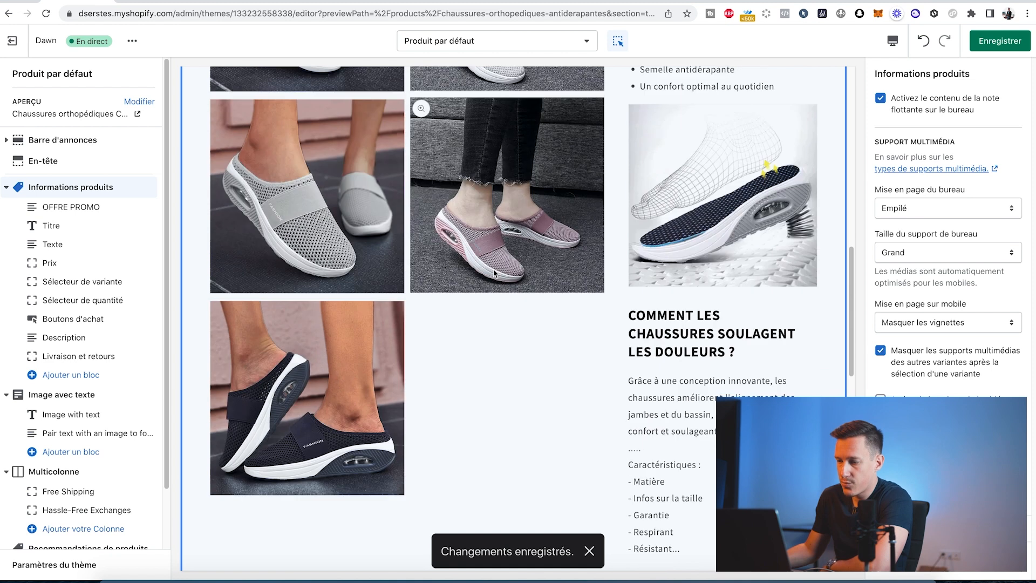
{"action": "scroll", "coordinate": [494, 271], "scroll_direction": "up", "scroll_amount": 1}
{"action": "scroll", "coordinate": [102, 330], "scroll_direction": "down", "scroll_amount": 2}
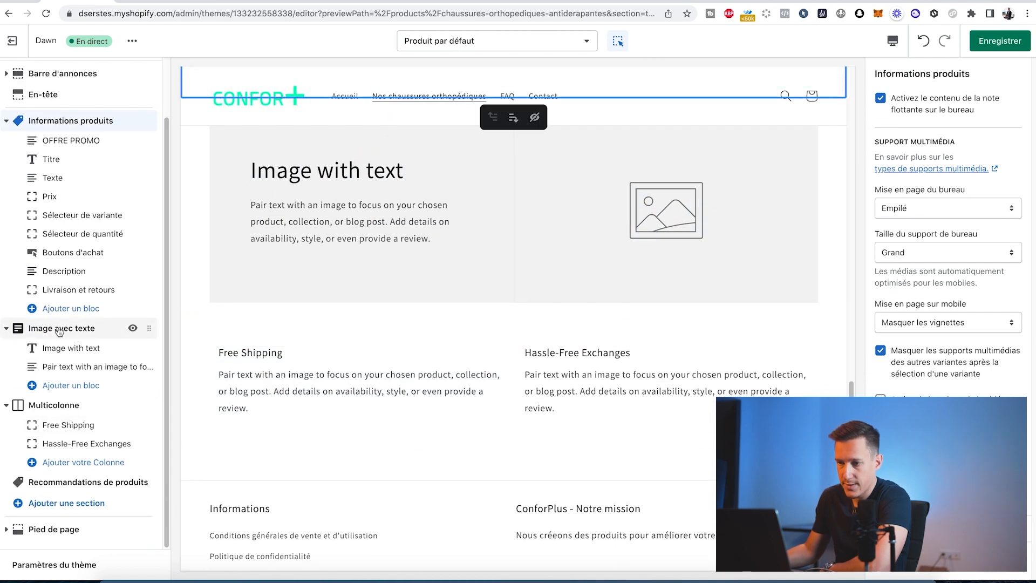
{"action": "left_click", "coordinate": [60, 330]}
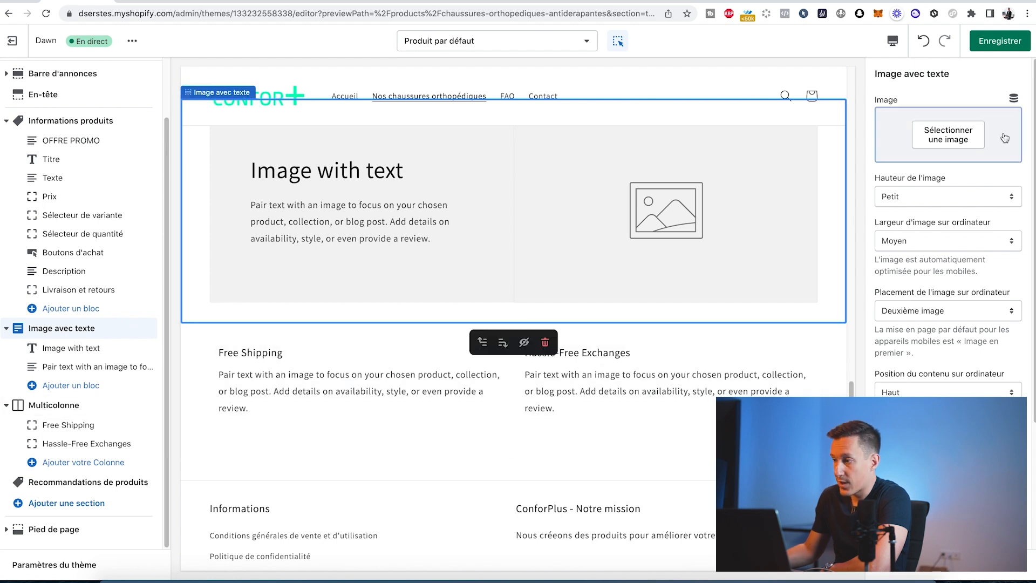
{"action": "left_click", "coordinate": [929, 141]}
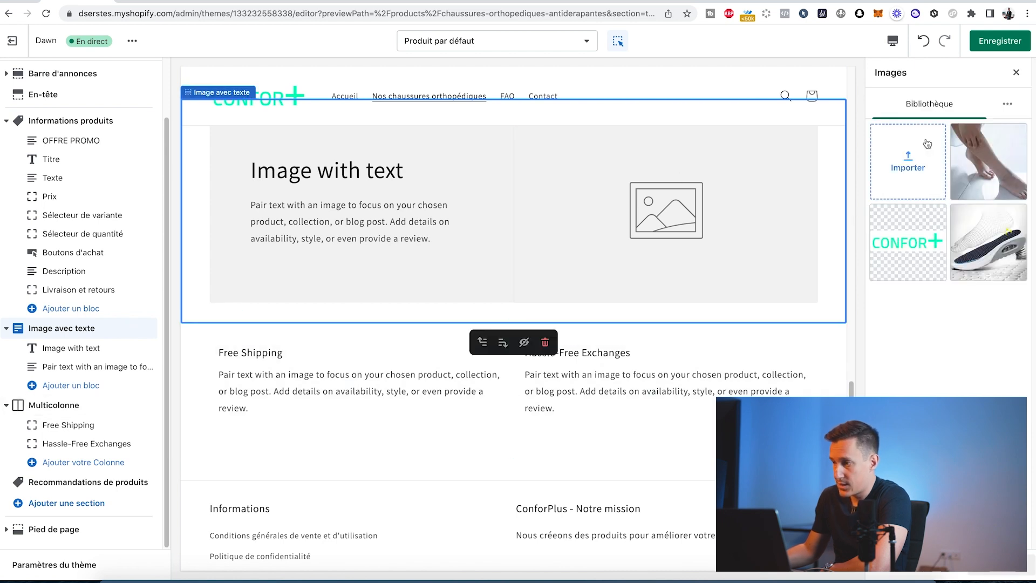
{"action": "left_click", "coordinate": [909, 167]}
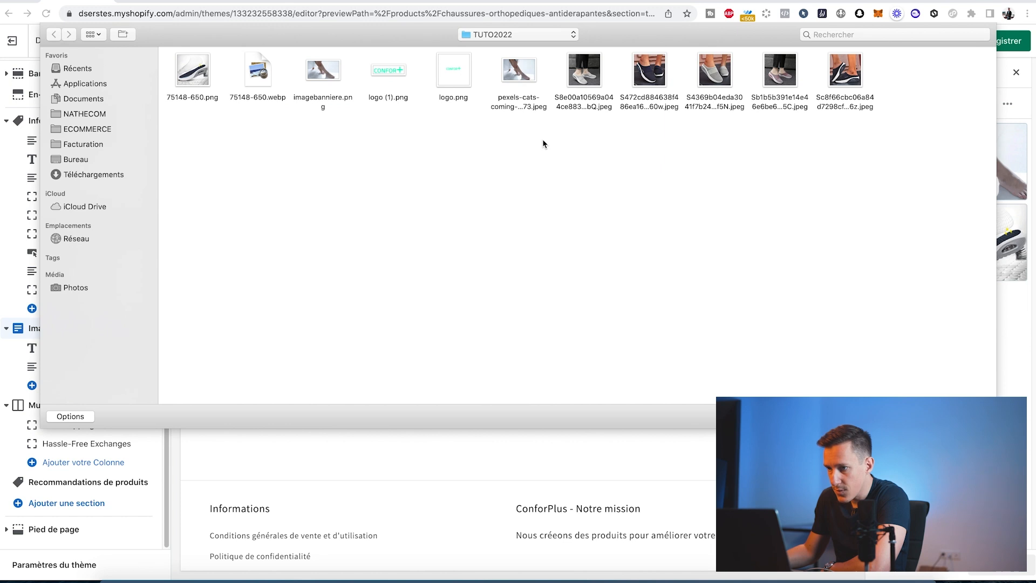
{"action": "double_click", "coordinate": [841, 86]}
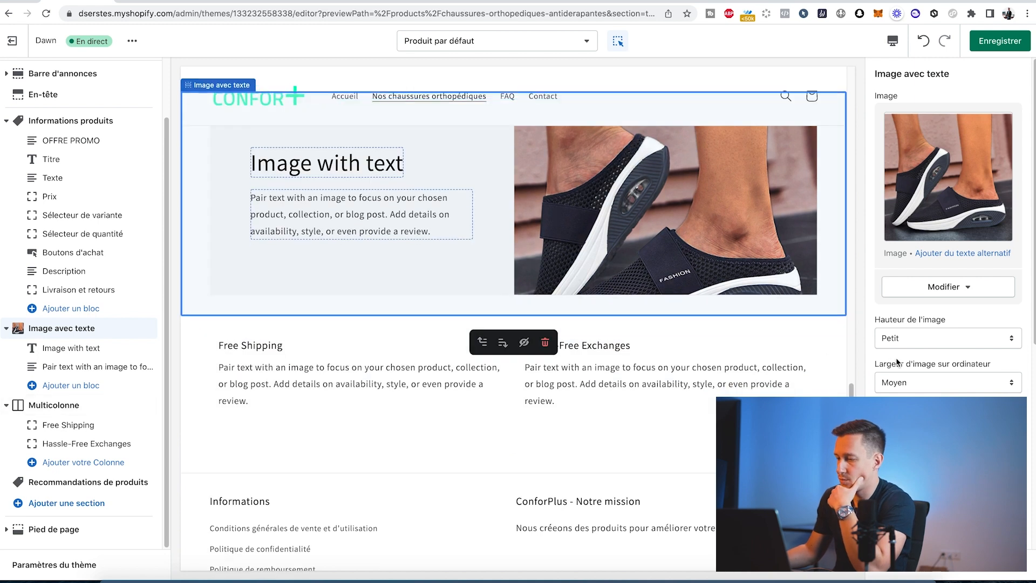
Change the "Image avec texte" section's heading to "Adapté pour tous les usages".
{"action": "scroll", "coordinate": [898, 363], "scroll_direction": "down", "scroll_amount": 5}
{"action": "scroll", "coordinate": [903, 365], "scroll_direction": "up", "scroll_amount": 5}
{"action": "left_click", "coordinate": [71, 348]}
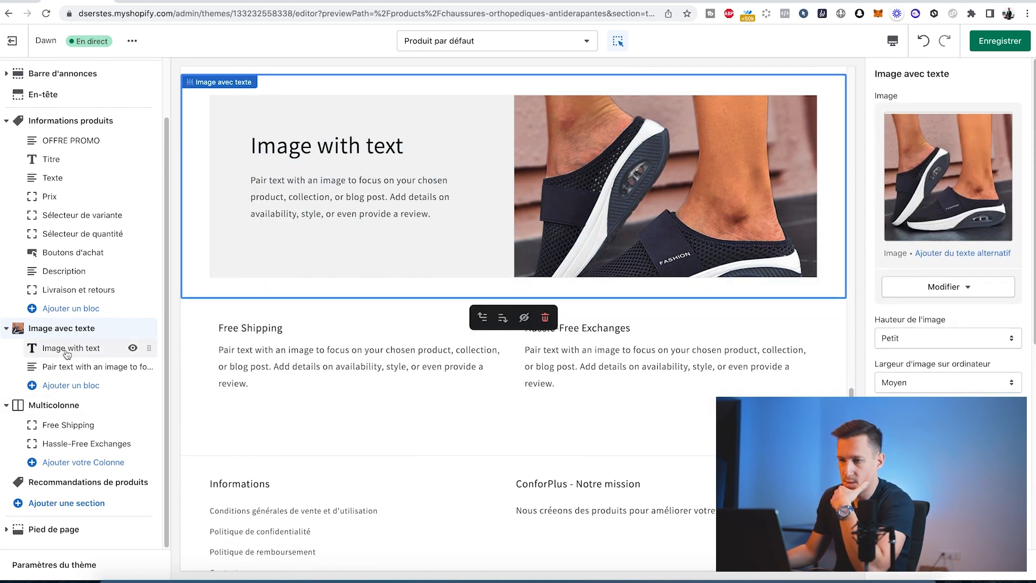
{"action": "type", "text": "Ad"}
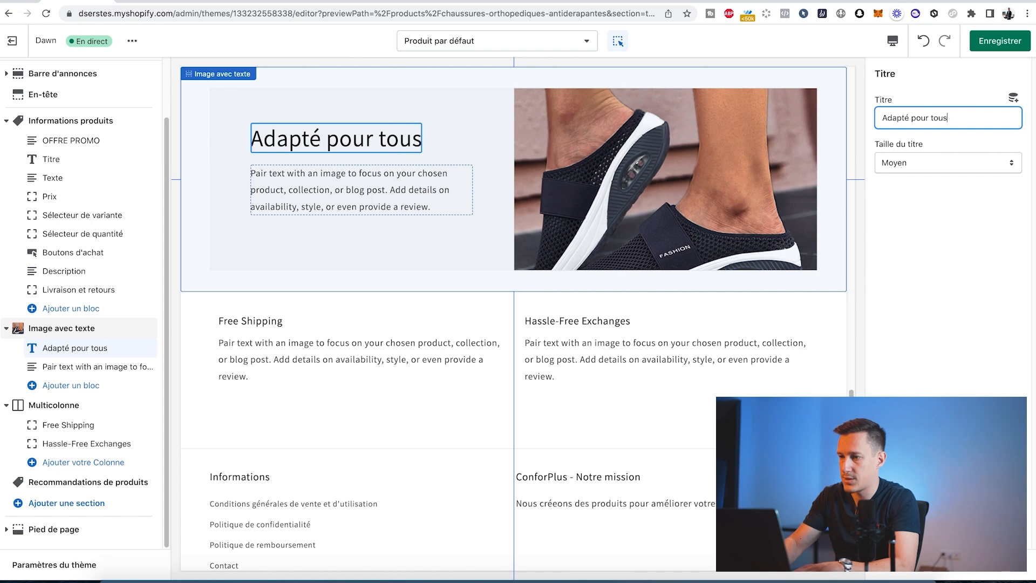
{"action": "type", "text": "apté pour tous "}
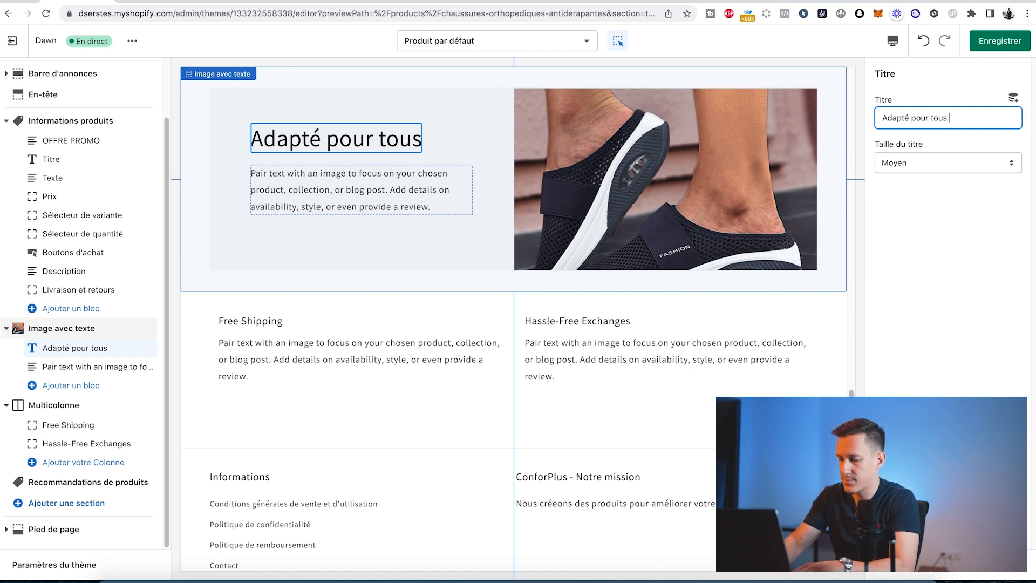
{"action": "type", "text": "les usages"}
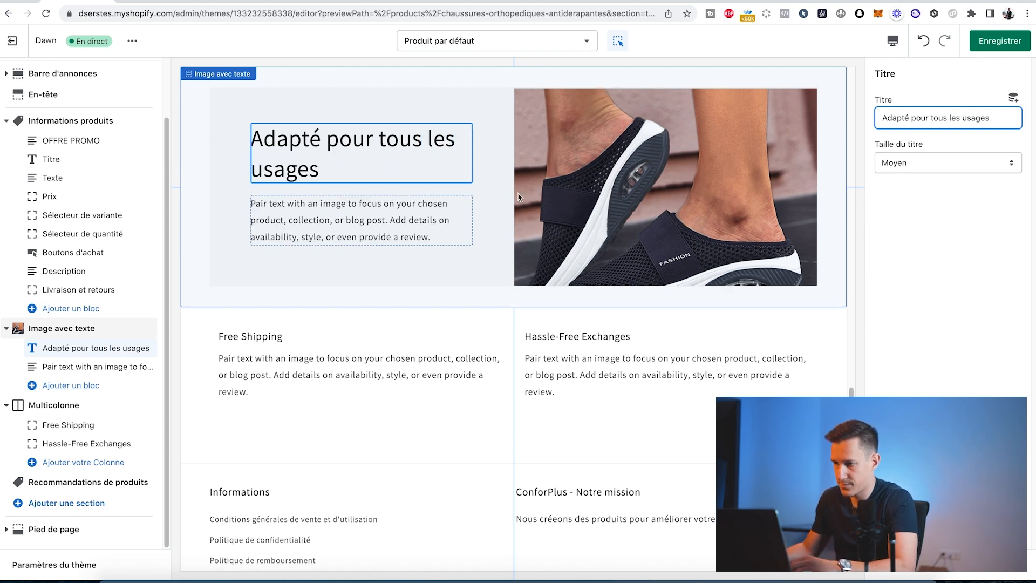
Replace the section's text with "Les chaussures orthopédiques Confor+ peuvent être utilisés pour la marche, le sport, la conduite etc.".
{"action": "left_click", "coordinate": [98, 366]}
{"action": "left_click", "coordinate": [935, 191]}
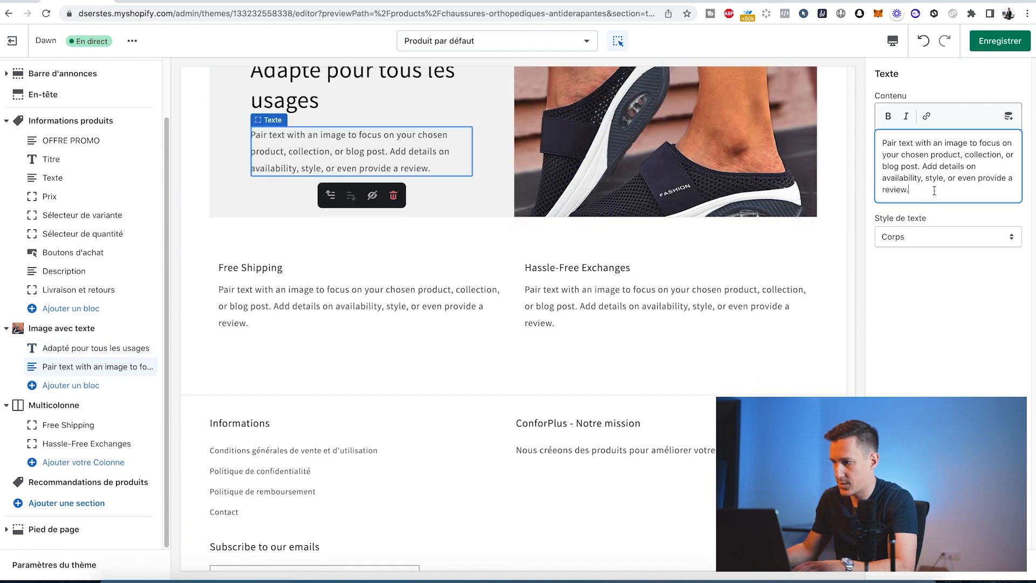
{"action": "key", "text": "ctrl+a"}
{"action": "type", "text": "Marche quo"}
{"action": "type", "text": "Les chaussures ort"}
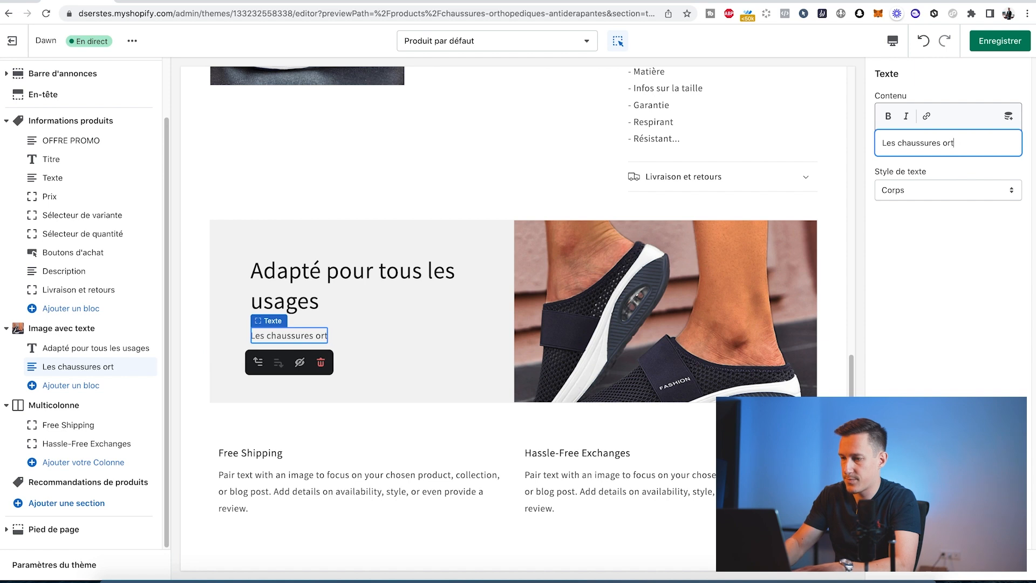
{"action": "type", "text": "ohopédiques Confort"}
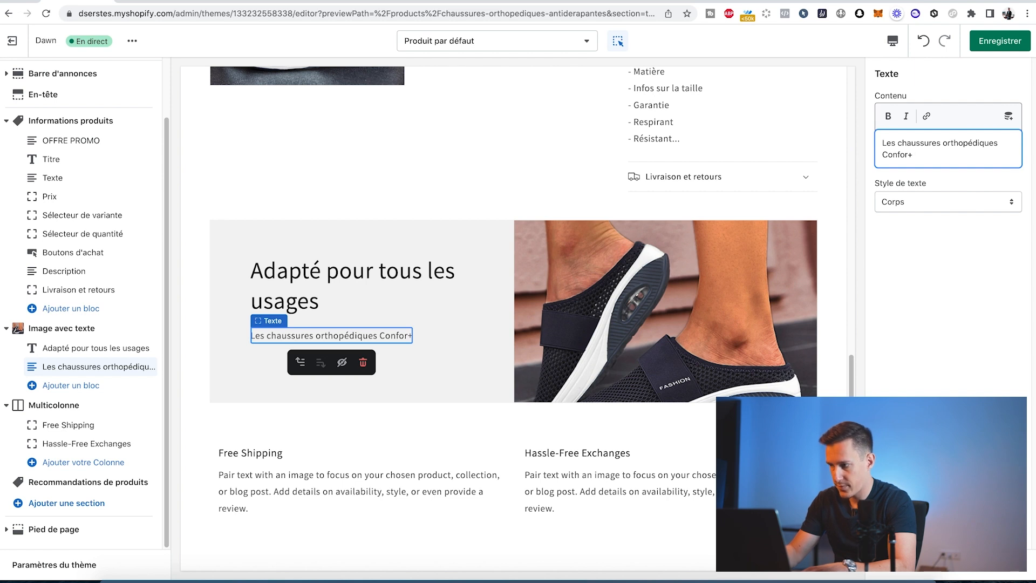
{"action": "type", "text": " peuvent être utilisés pour la mache, le sp"}
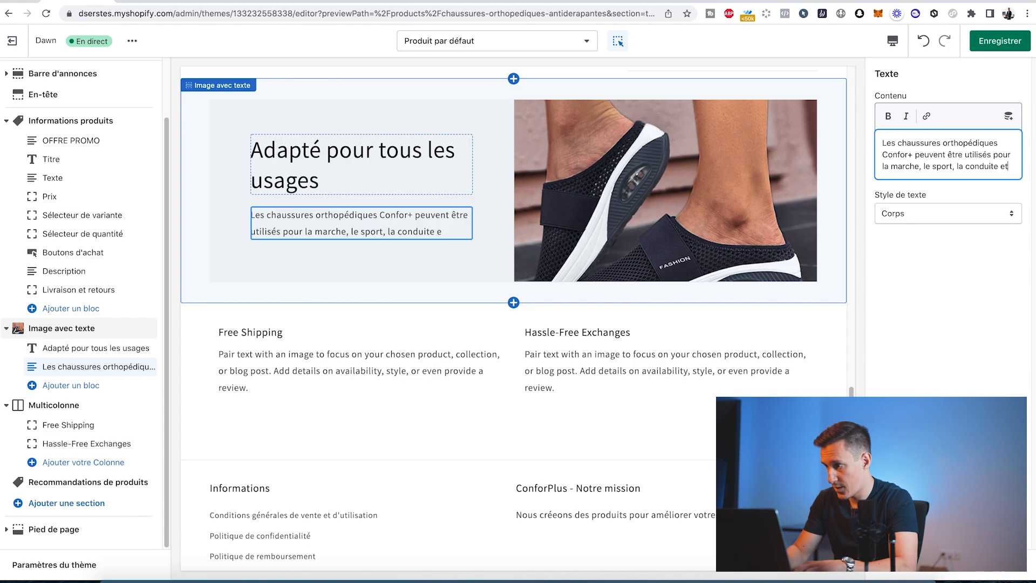
{"action": "type", "text": "c."}
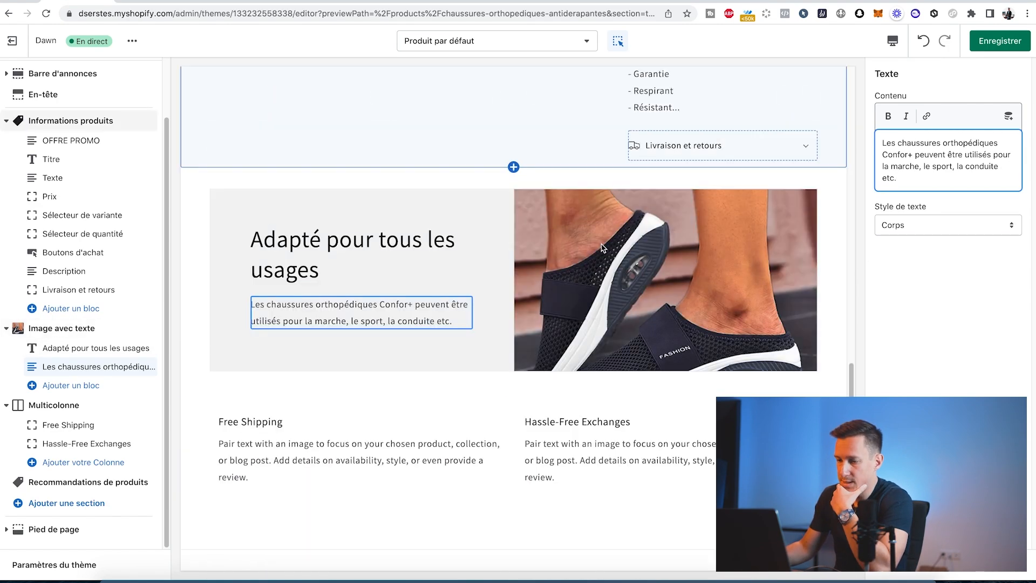
Retitle the Free Shipping column "Livraison GRATUITE" and set its description to "Nous offrons la livraison partout dans le monde".
{"action": "scroll", "coordinate": [604, 248], "scroll_direction": "down", "scroll_amount": 1}
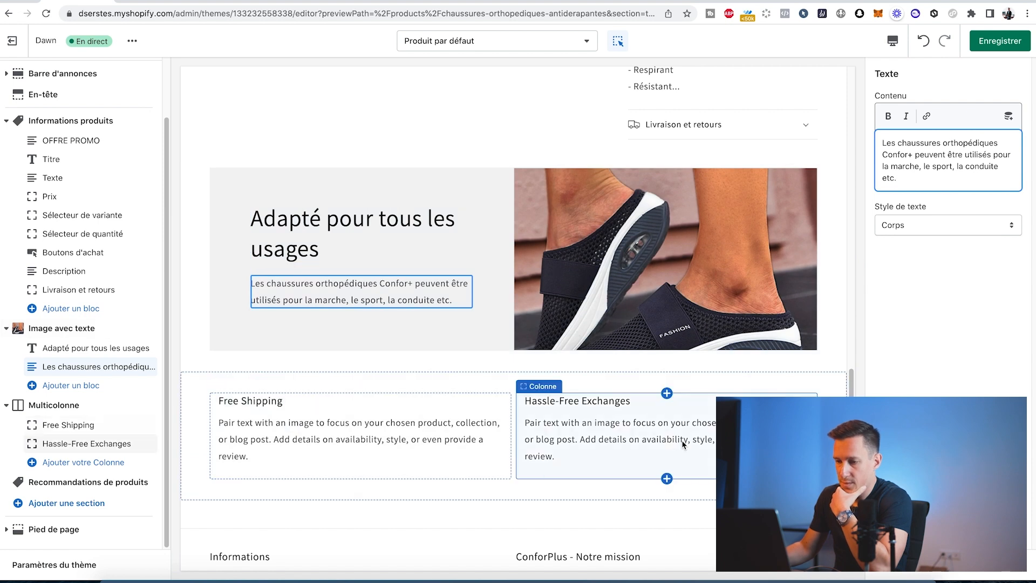
{"action": "left_click", "coordinate": [78, 425]}
{"action": "left_click", "coordinate": [918, 200]}
{"action": "key", "text": "super+a"}
{"action": "type", "text": "Li"}
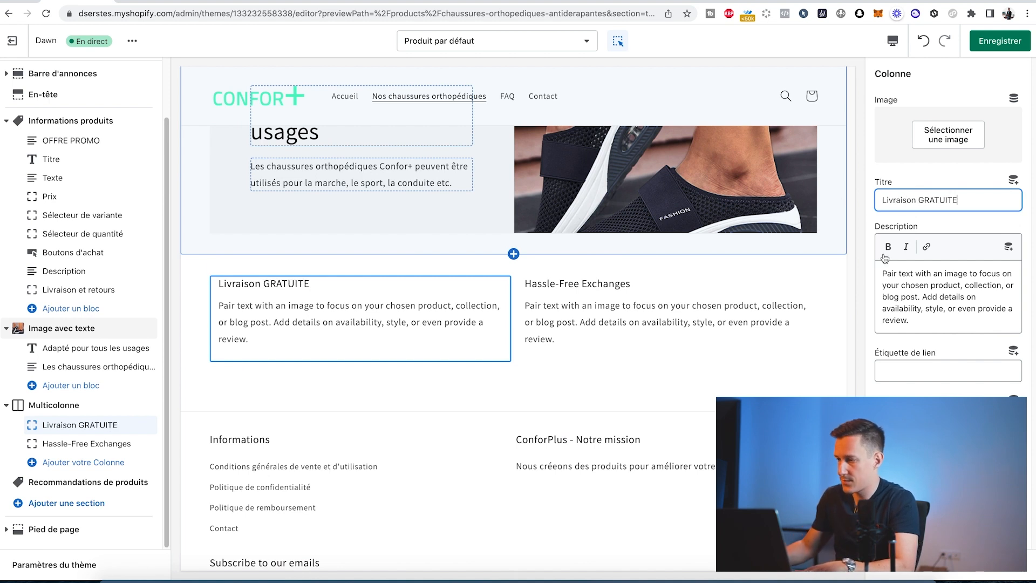
{"action": "left_click", "coordinate": [888, 273]}
{"action": "key", "text": "super+a"}
{"action": "type", "text": "Nou"}
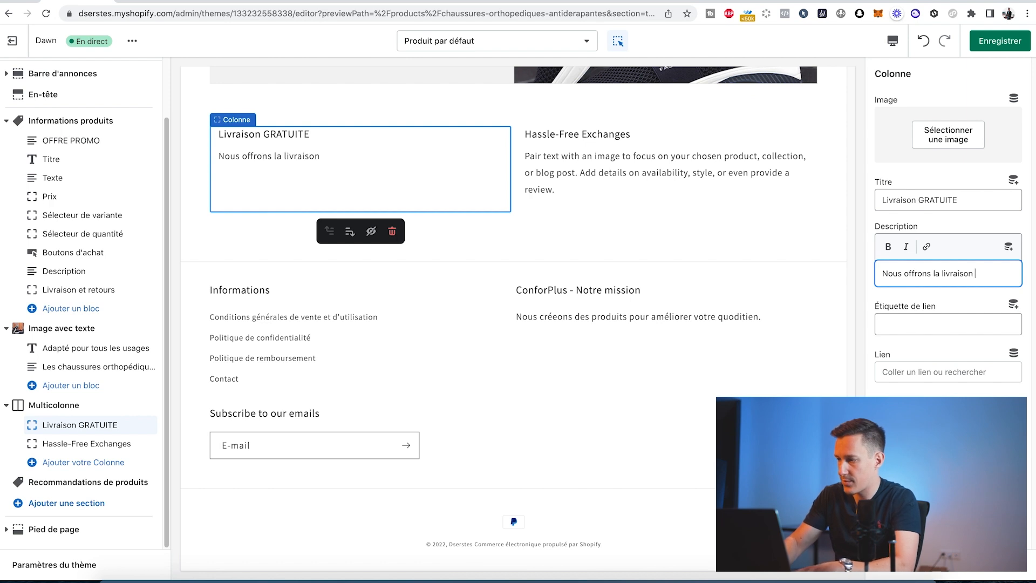
{"action": "type", "text": "ns le monde"}
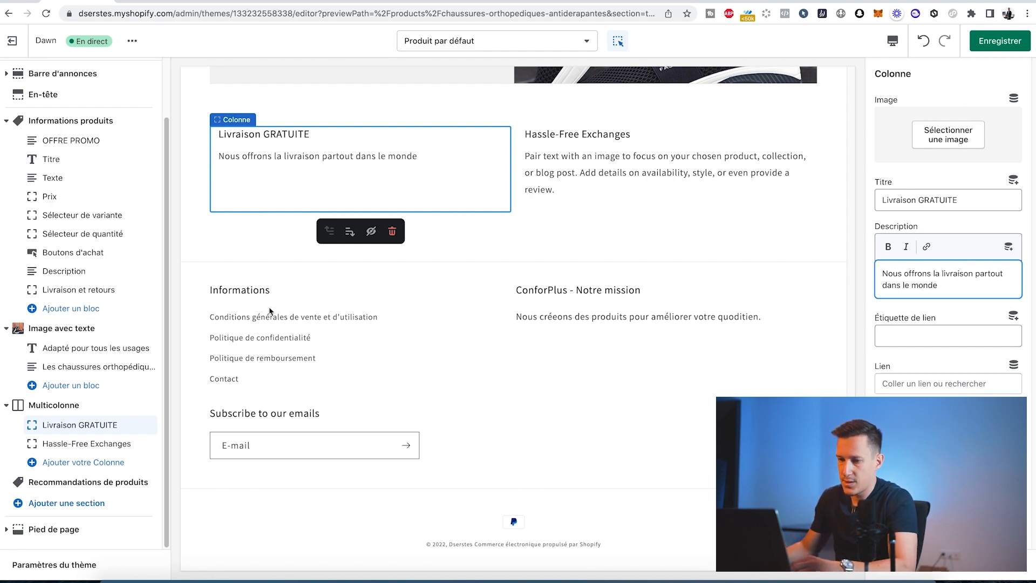
Set the Hassle-Free Exchanges column to "Satisfait ou remboursé" with description "Garantie satisfait ou remboursé de 14 jours", and save the theme.
{"action": "left_click", "coordinate": [81, 444]}
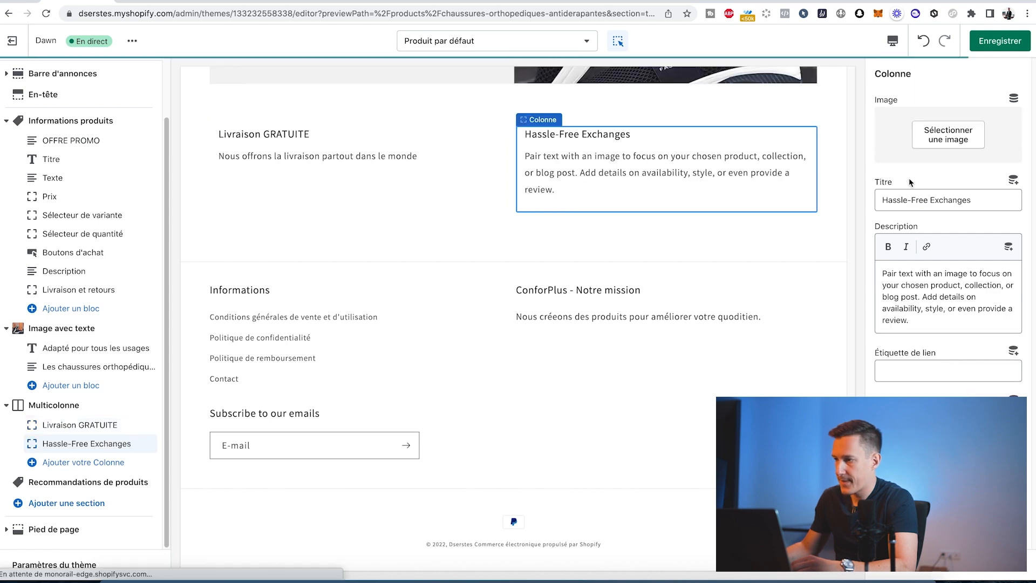
{"action": "left_click_drag", "start_coordinate": [907, 202], "coordinate": [881, 201]}
{"action": "type", "text": "Satisfait ou remboursé"}
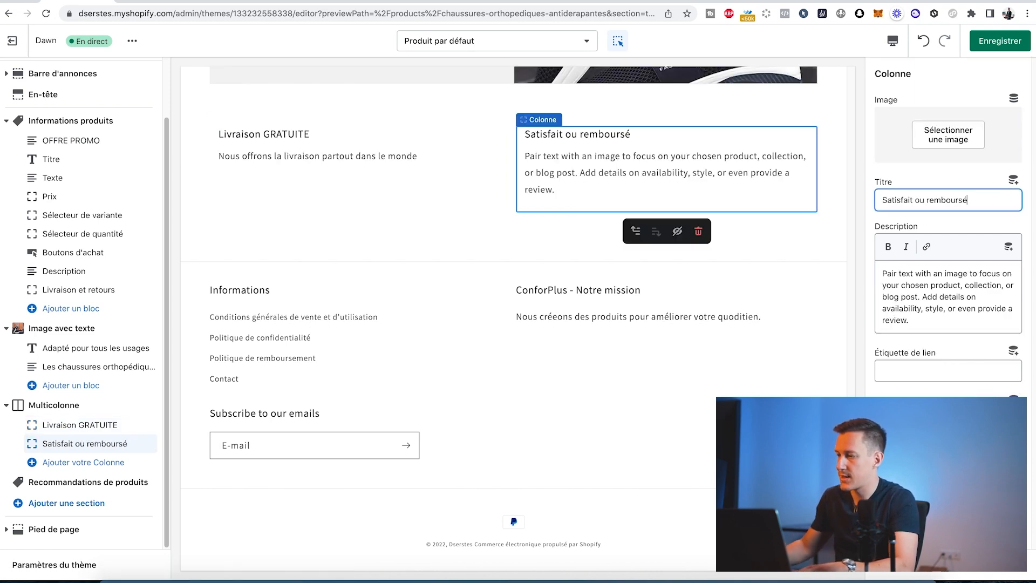
{"action": "left_click_drag", "start_coordinate": [882, 272], "coordinate": [912, 322]}
{"action": "type", "text": "Garantie satisfait ou rembo"}
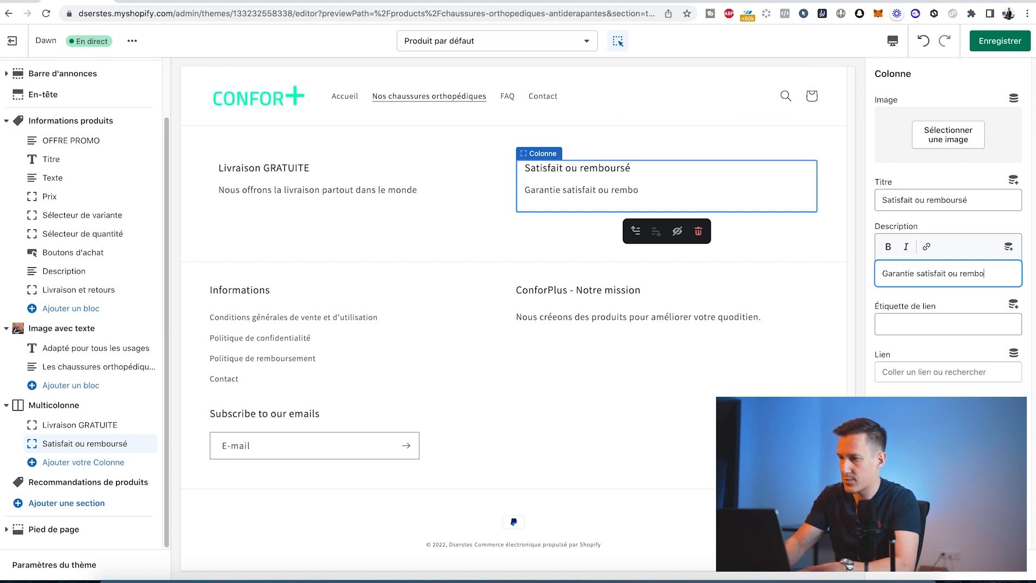
{"action": "type", "text": "e 14 jours"}
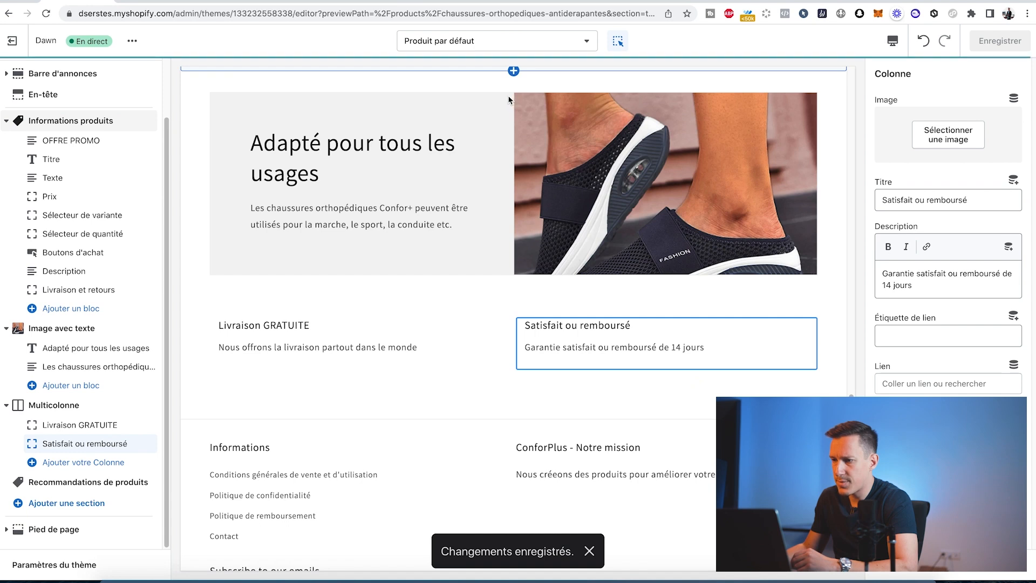
Review the top of the product page, the FAQ page and the Contact page, and return to the home page preview.
{"action": "left_click", "coordinate": [509, 100]}
{"action": "scroll", "coordinate": [510, 108], "scroll_direction": "up", "scroll_amount": 15}
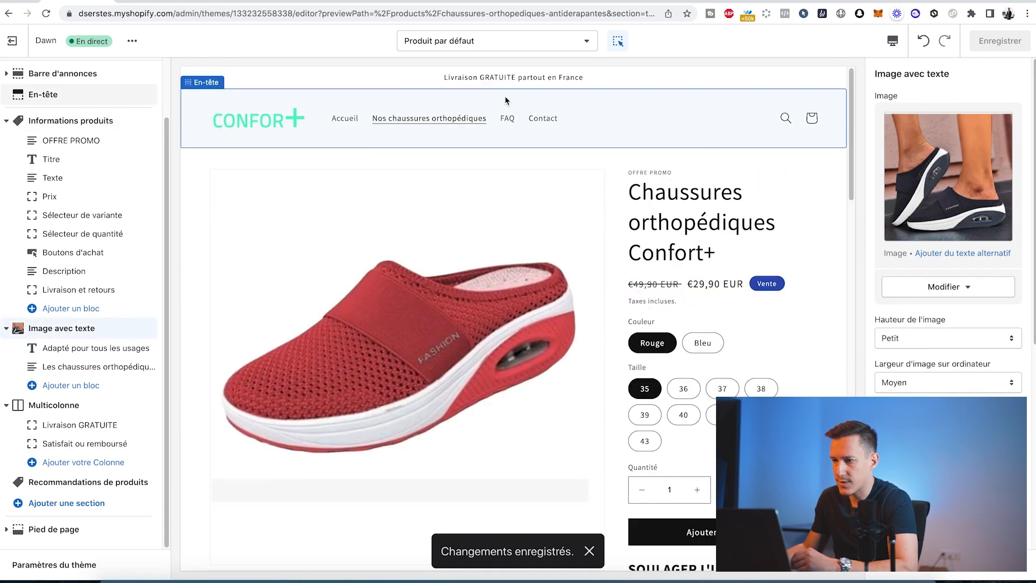
{"action": "left_click", "coordinate": [507, 123]}
{"action": "left_click", "coordinate": [507, 119]}
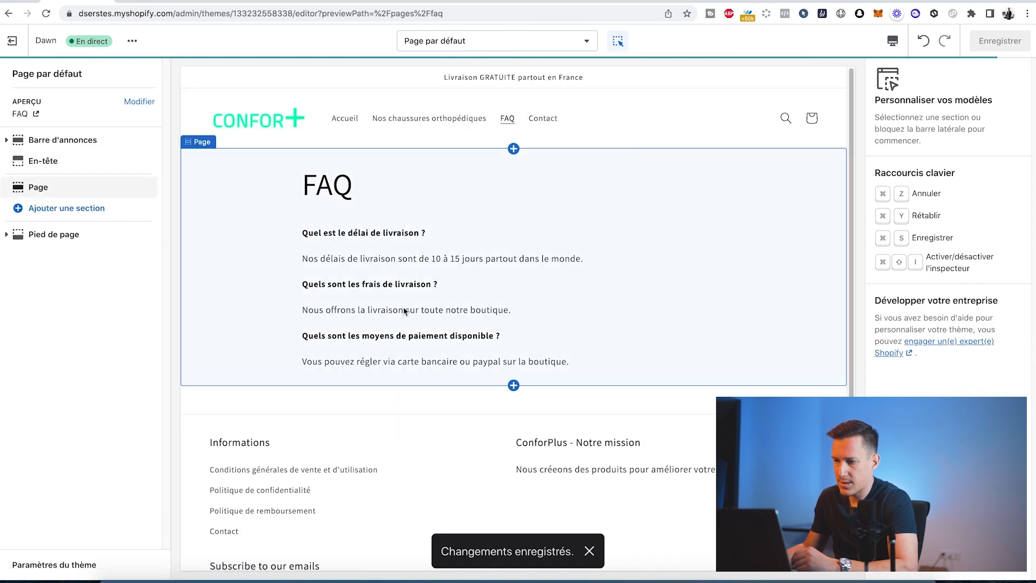
{"action": "left_click", "coordinate": [544, 120]}
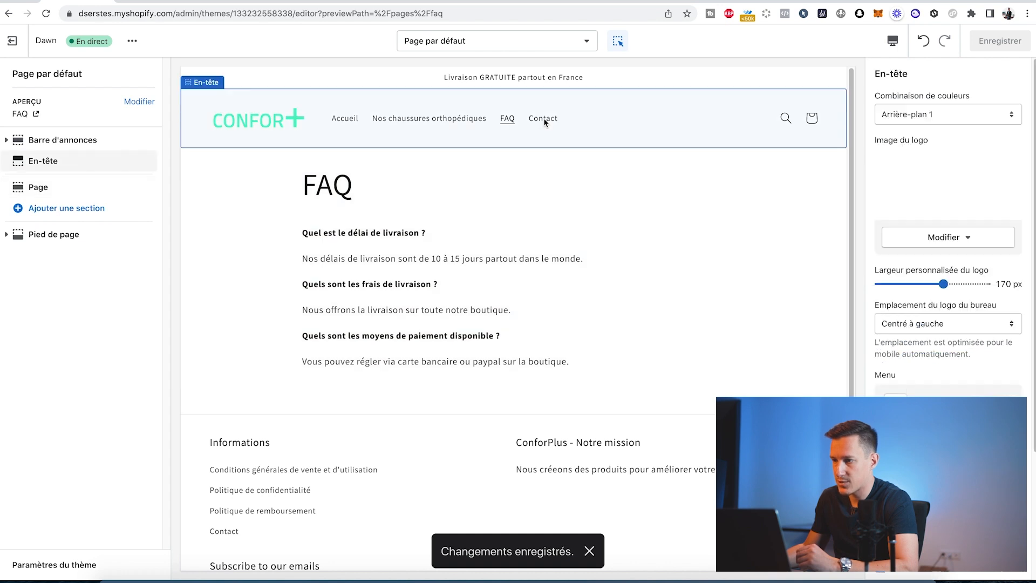
{"action": "left_click", "coordinate": [544, 120]}
{"action": "scroll", "coordinate": [415, 303], "scroll_direction": "down", "scroll_amount": 3}
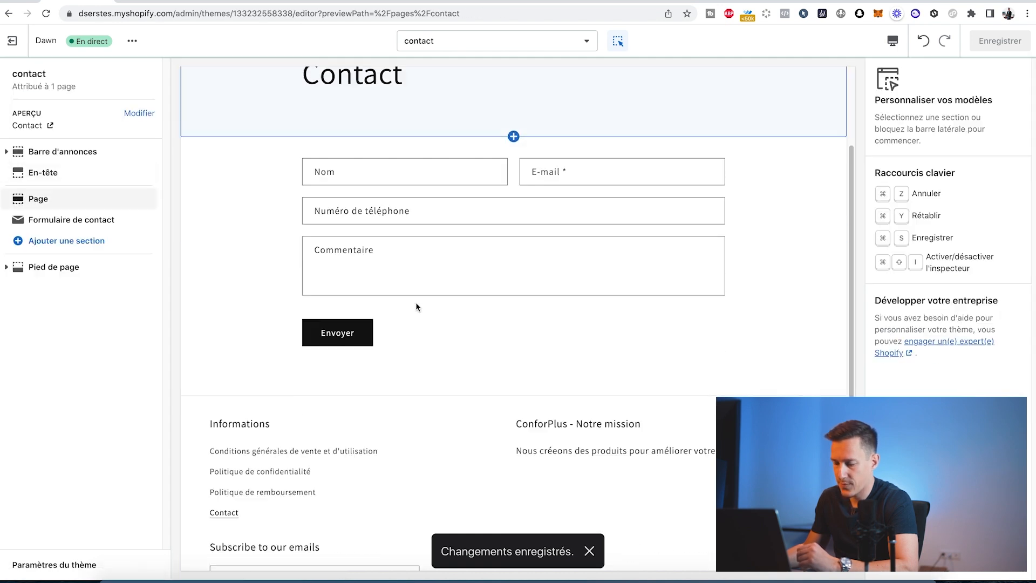
{"action": "scroll", "coordinate": [415, 305], "scroll_direction": "up", "scroll_amount": 3}
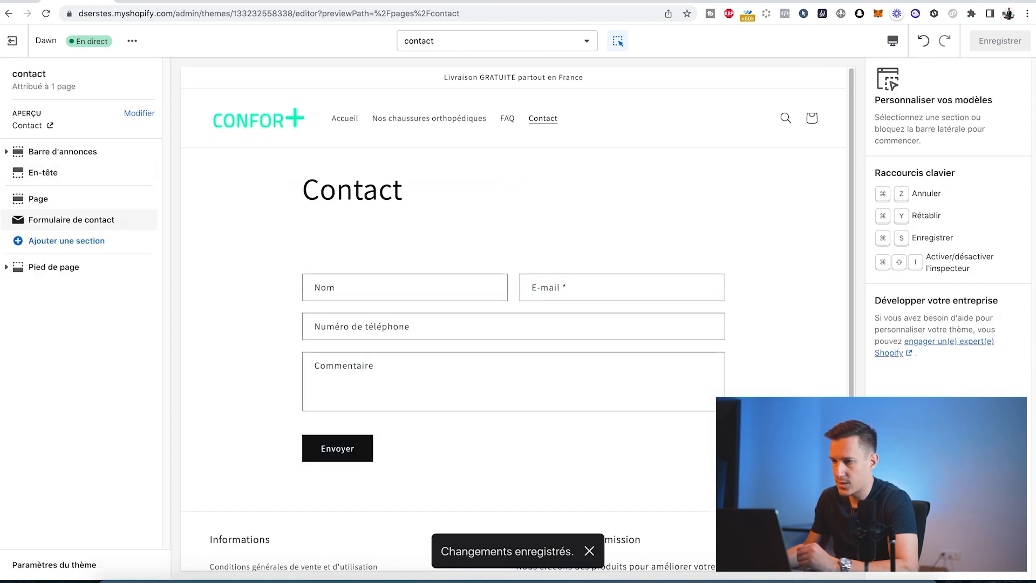
{"action": "left_click", "coordinate": [339, 120]}
{"action": "left_click", "coordinate": [340, 121]}
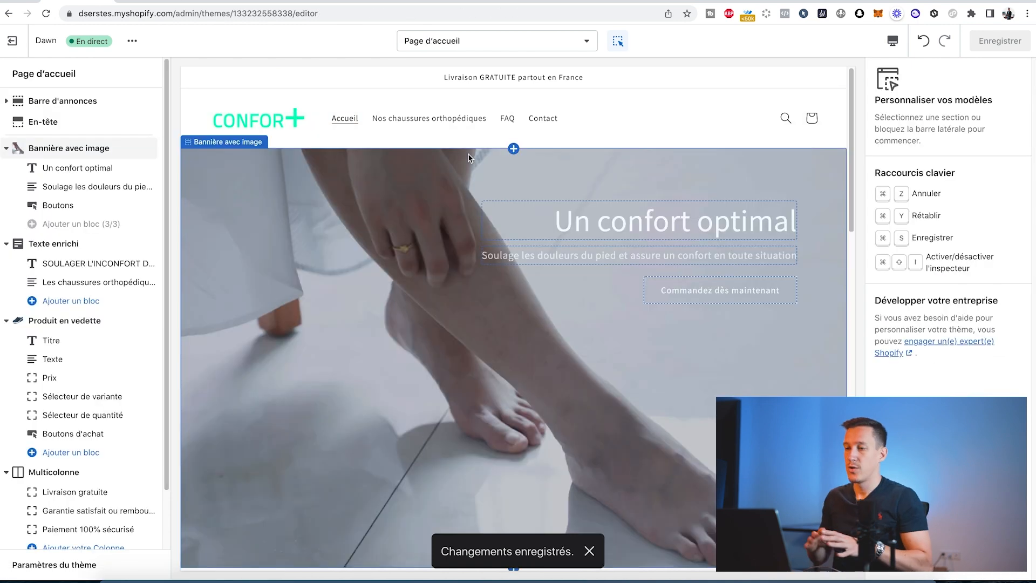
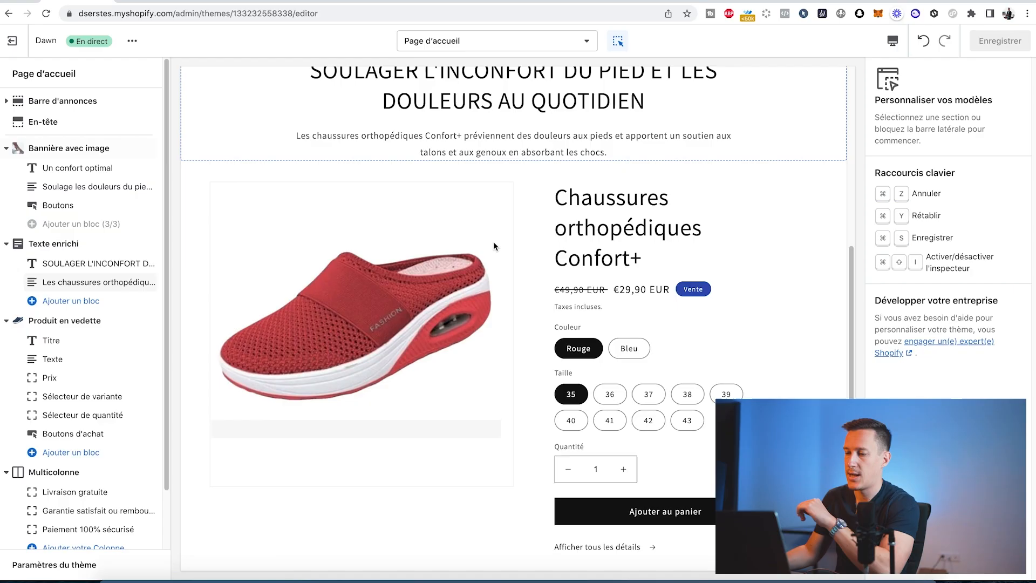
Open the theme-wide settings and expand the colour options.
{"action": "scroll", "coordinate": [493, 243], "scroll_direction": "up", "scroll_amount": 10}
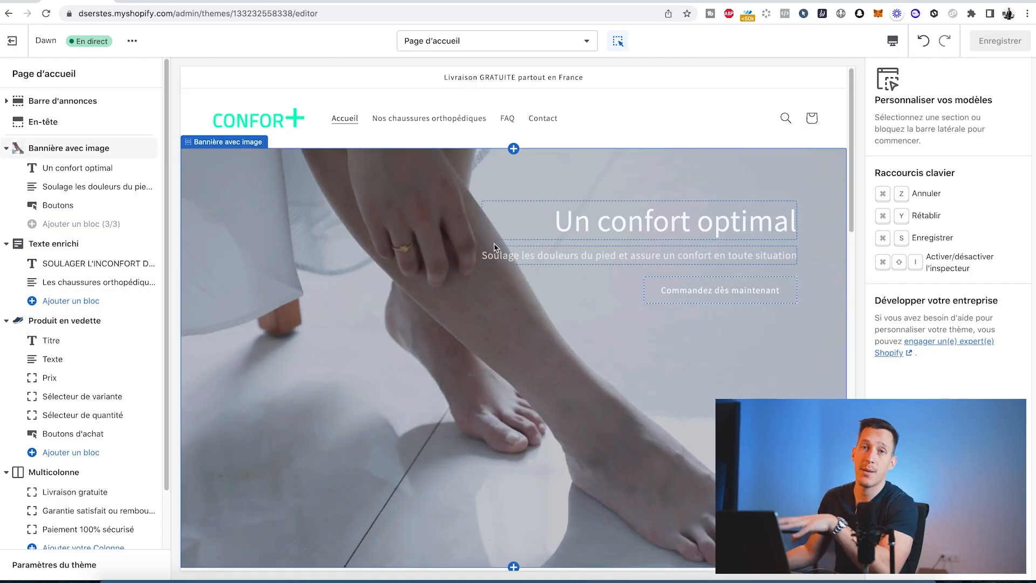
{"action": "scroll", "coordinate": [130, 294], "scroll_direction": "down", "scroll_amount": 2}
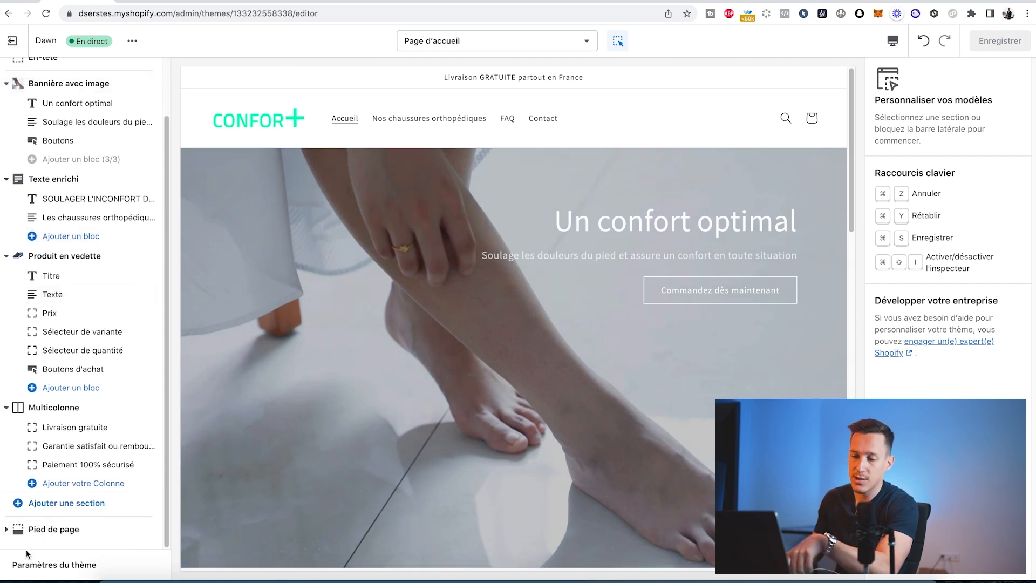
{"action": "left_click", "coordinate": [32, 563]}
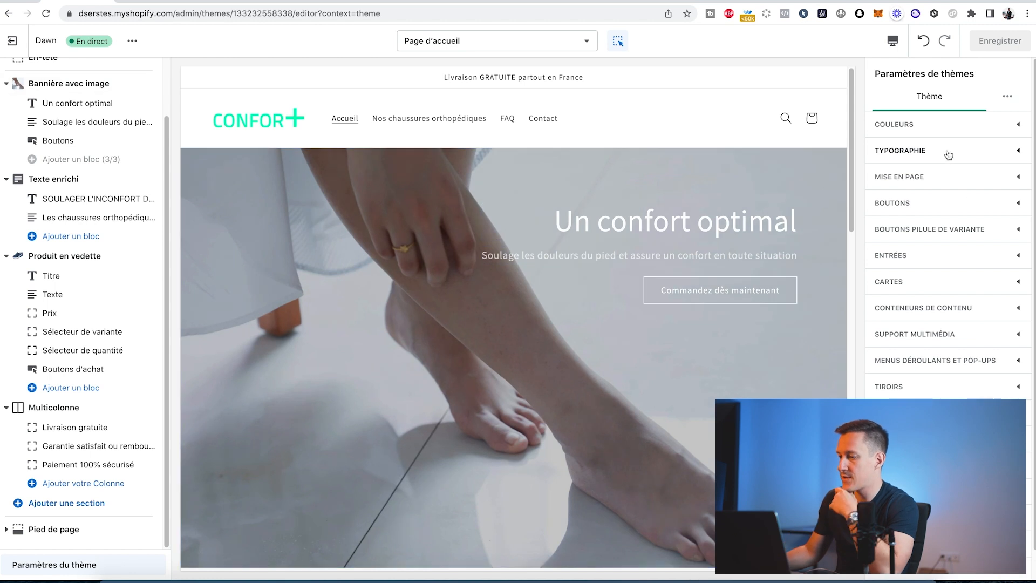
{"action": "scroll", "coordinate": [941, 243], "scroll_direction": "down", "scroll_amount": 1}
{"action": "scroll", "coordinate": [934, 259], "scroll_direction": "up", "scroll_amount": 1}
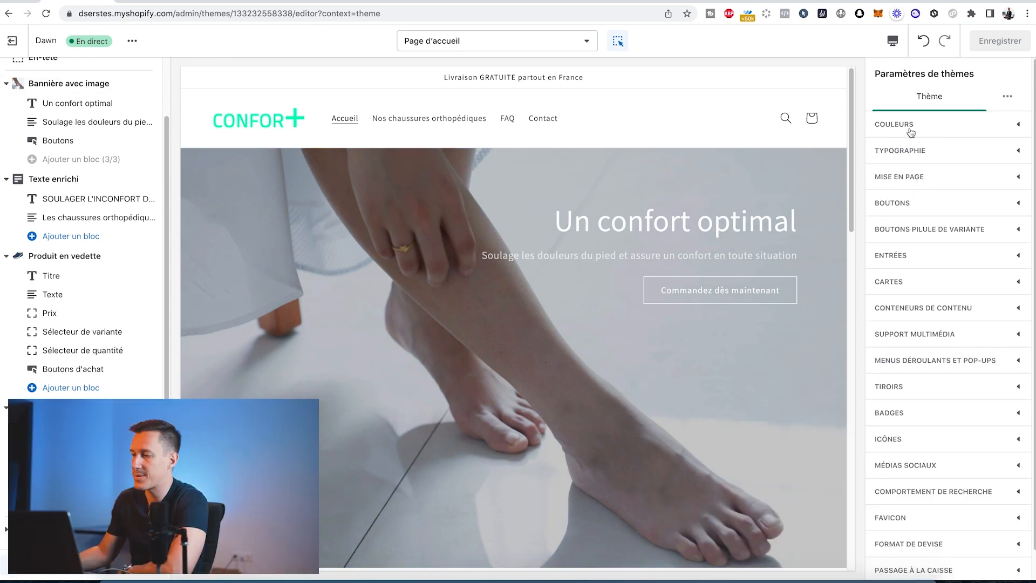
{"action": "left_click", "coordinate": [911, 131]}
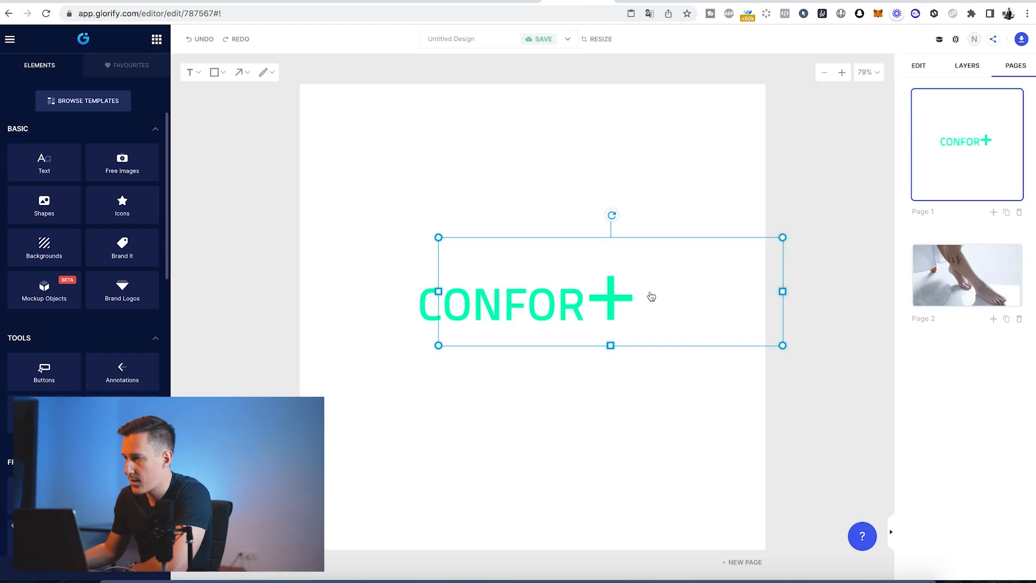
Get the CONFOR+ logo's green from the Glorify design and set the theme's Accentuation 2 colour to #00FFB8.
{"action": "left_click", "coordinate": [531, 309]}
{"action": "left_click", "coordinate": [921, 69]}
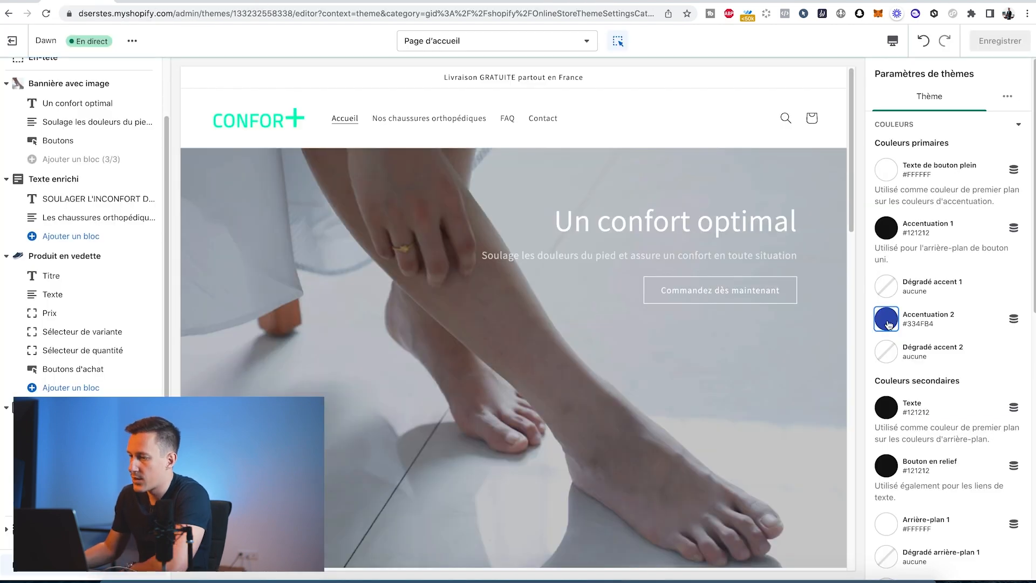
{"action": "left_click", "coordinate": [889, 322]}
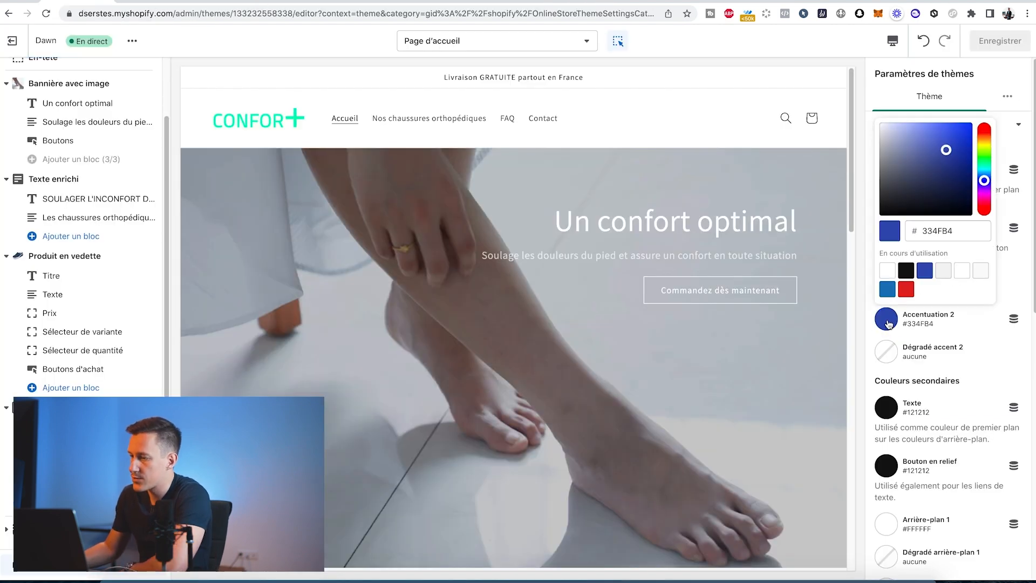
{"action": "left_click_drag", "start_coordinate": [960, 229], "coordinate": [920, 228]}
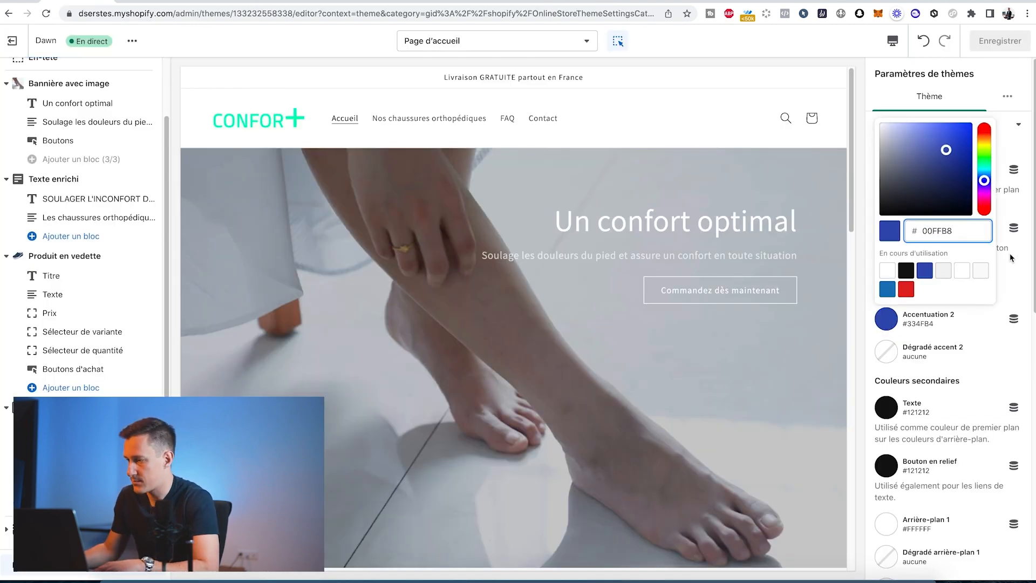
{"action": "left_click", "coordinate": [998, 260]}
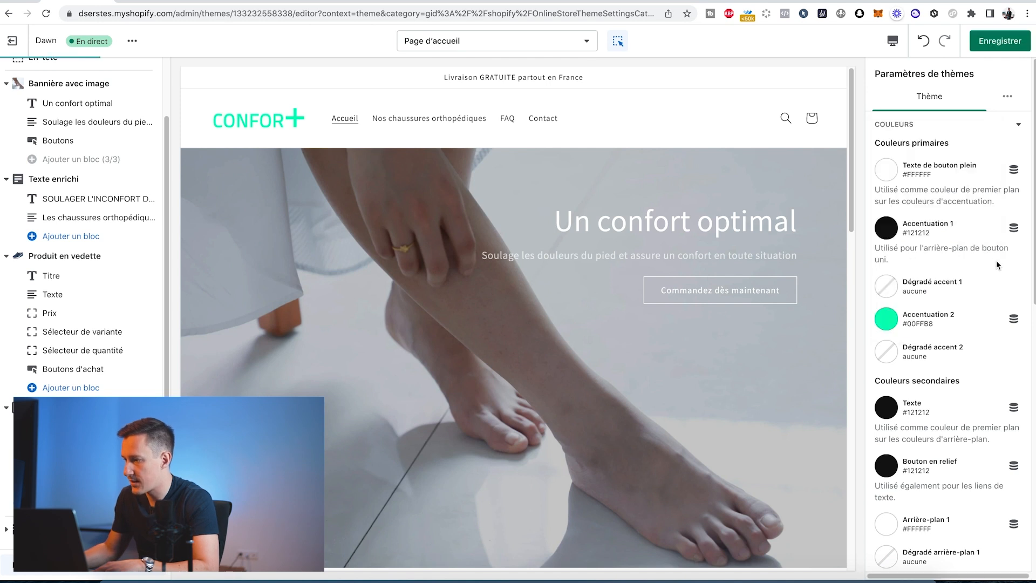
Set the Accentuation 1 colour to #00FFB8 and check the accent colours on the home page preview.
{"action": "scroll", "coordinate": [959, 277], "scroll_direction": "down", "scroll_amount": 5}
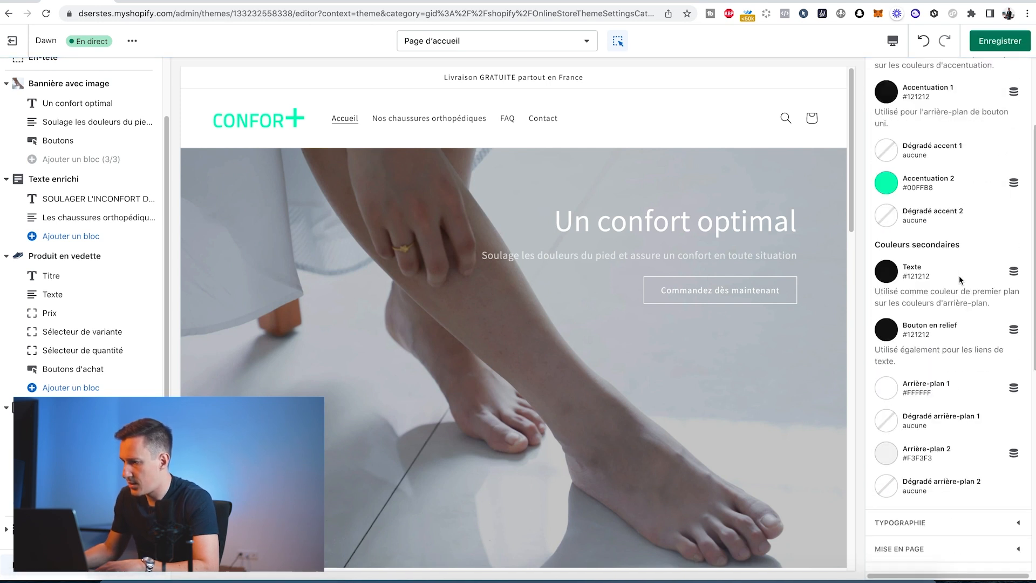
{"action": "scroll", "coordinate": [739, 286], "scroll_direction": "down", "scroll_amount": 3}
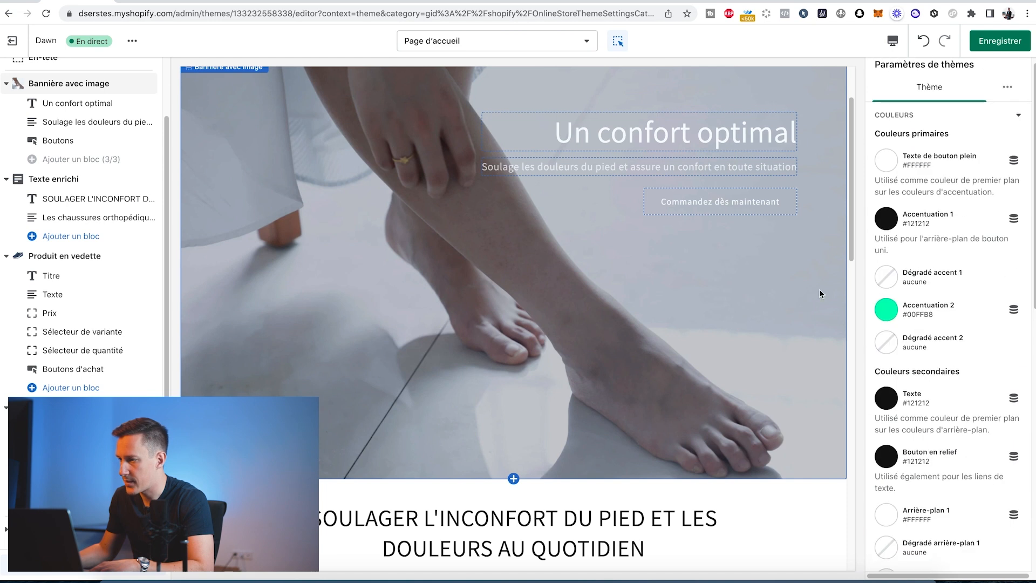
{"action": "scroll", "coordinate": [918, 216], "scroll_direction": "down", "scroll_amount": 4}
{"action": "left_click", "coordinate": [890, 111]}
{"action": "left_click", "coordinate": [957, 237]}
{"action": "type", "text": "00FFB8"}
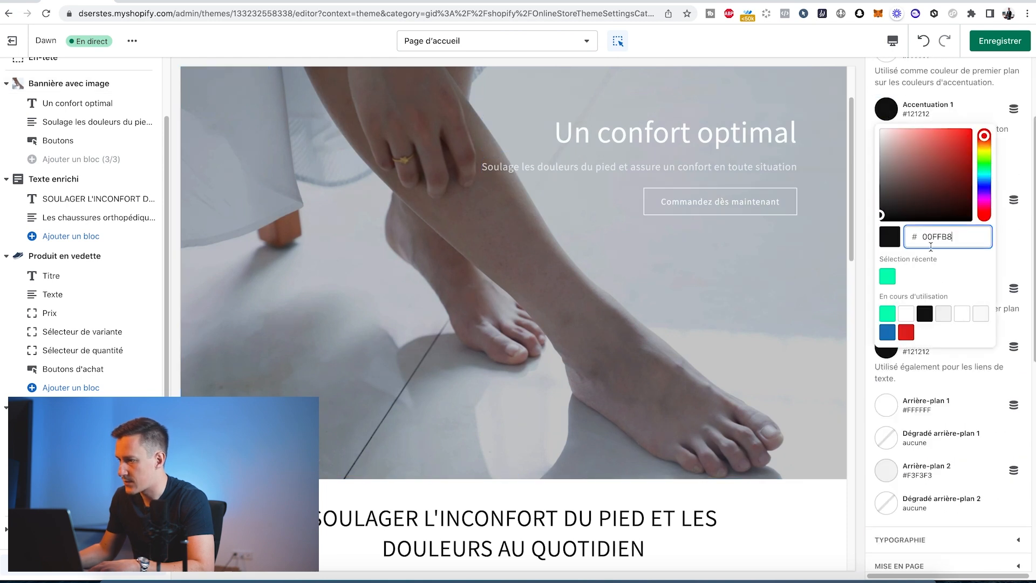
{"action": "left_click", "coordinate": [1014, 238]}
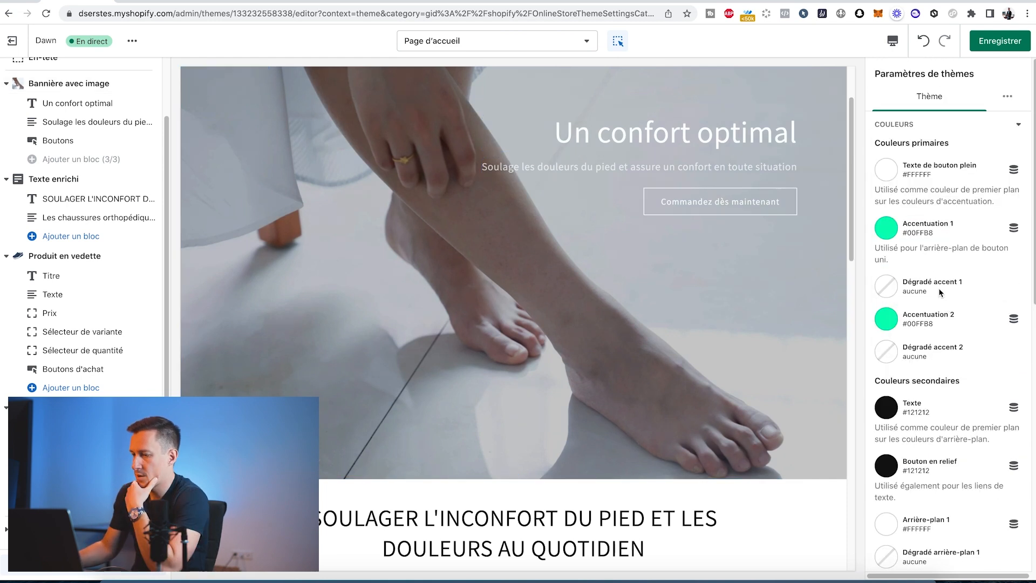
{"action": "scroll", "coordinate": [945, 275], "scroll_direction": "down", "scroll_amount": 3}
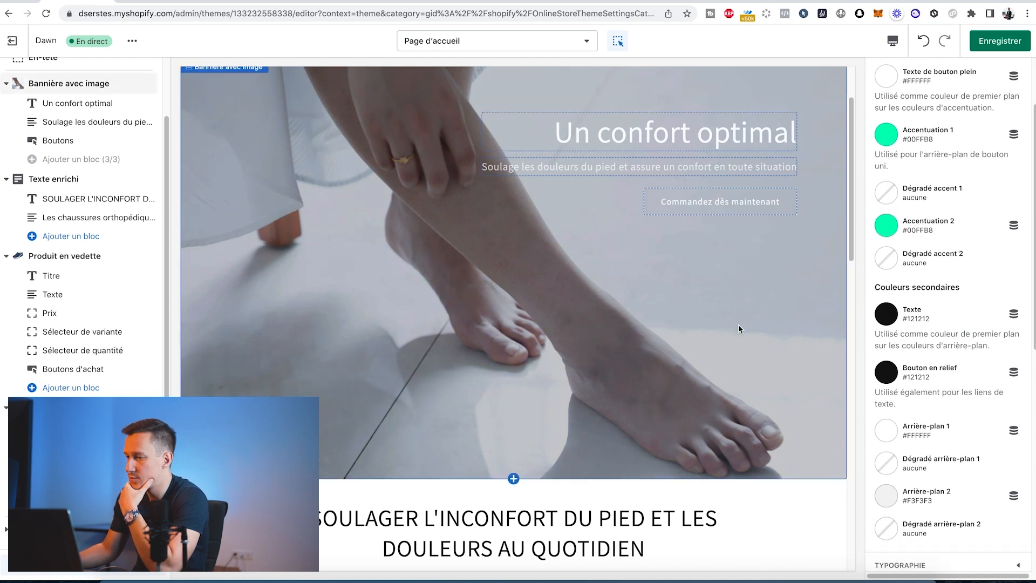
{"action": "scroll", "coordinate": [737, 326], "scroll_direction": "down", "scroll_amount": 15}
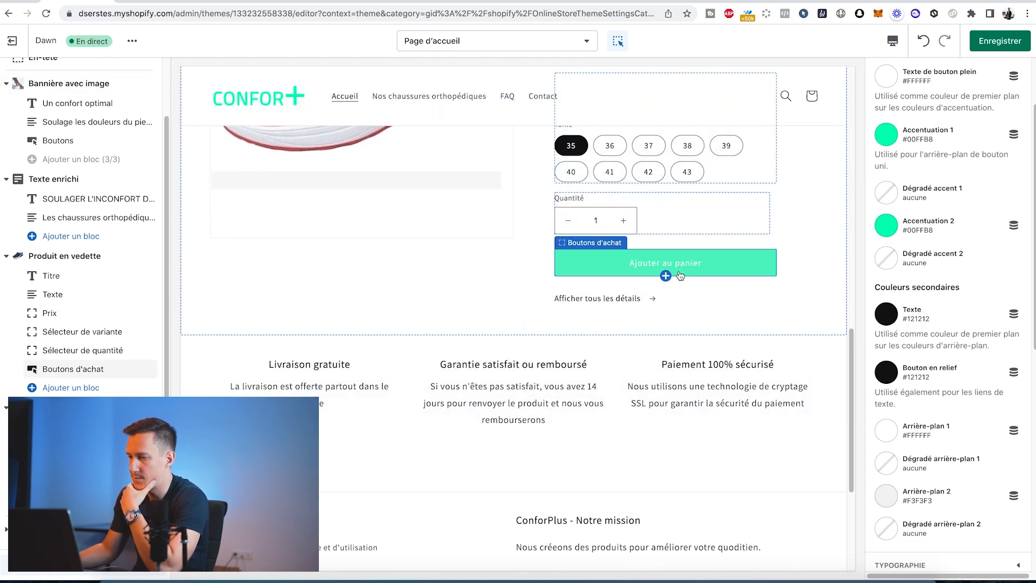
{"action": "scroll", "coordinate": [689, 280], "scroll_direction": "up", "scroll_amount": 7}
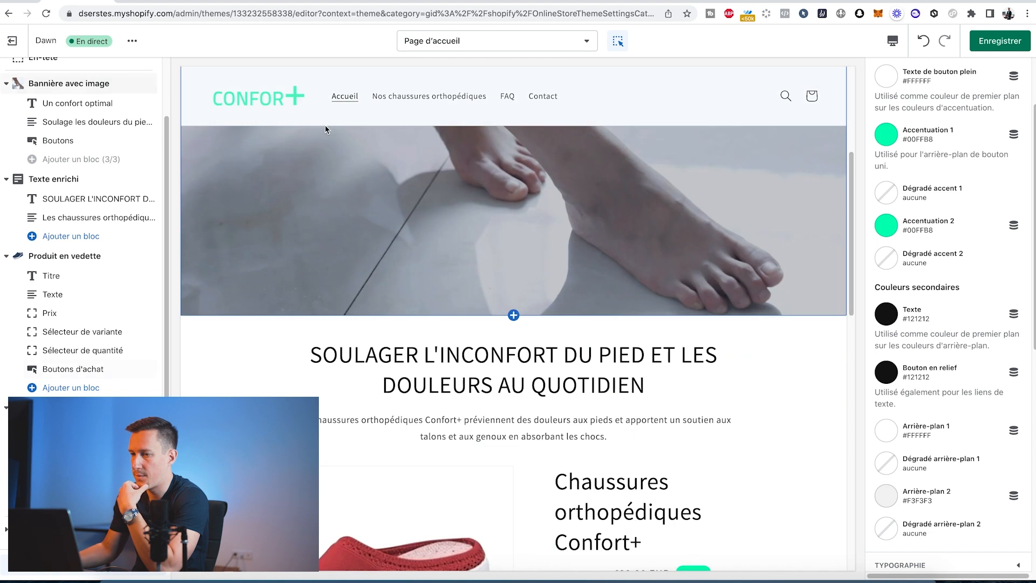
Browse the fonts offered for the body text in the theme's typography settings, without selecting one.
{"action": "scroll", "coordinate": [951, 292], "scroll_direction": "down", "scroll_amount": 4}
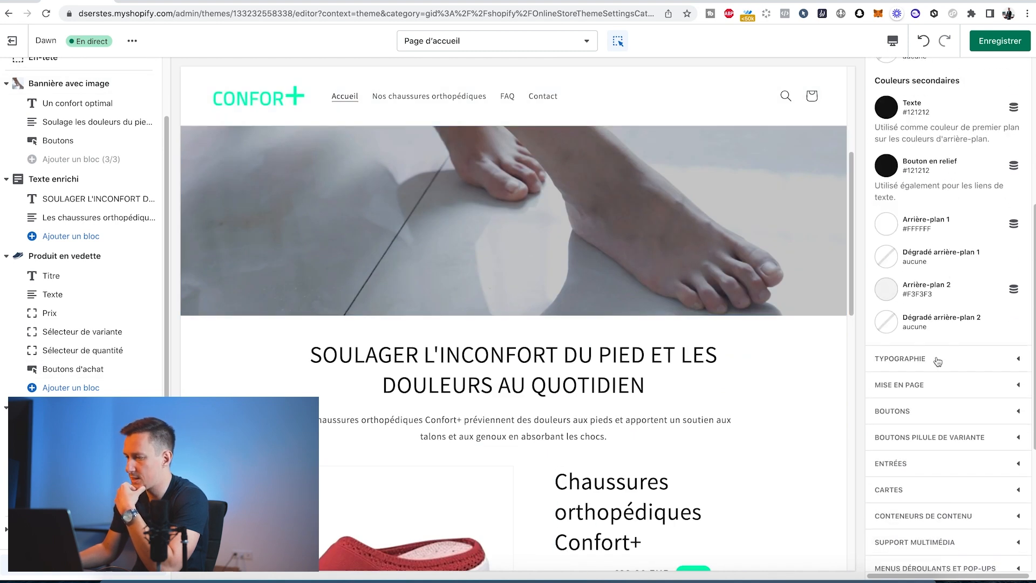
{"action": "left_click", "coordinate": [938, 360]}
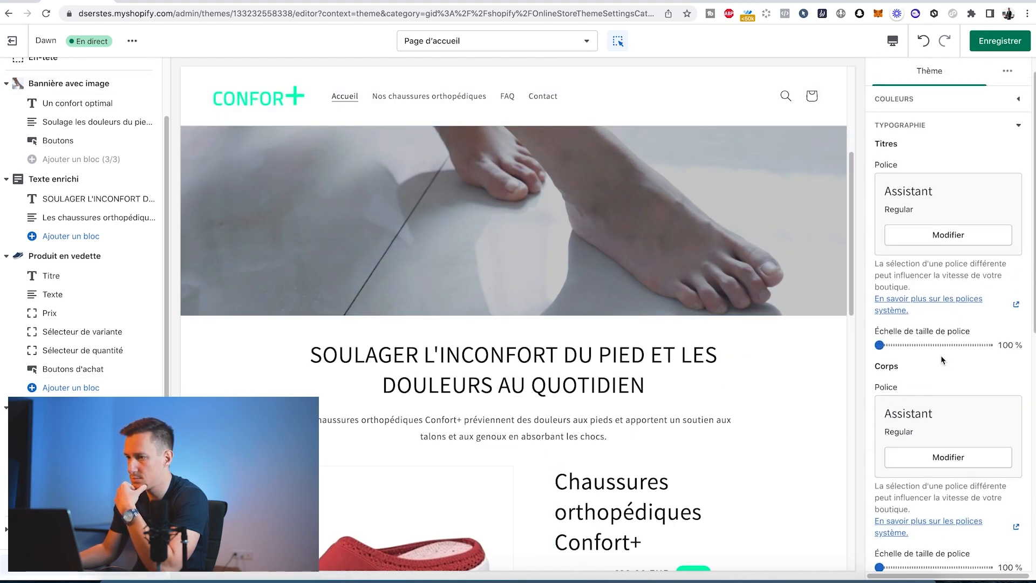
{"action": "left_click", "coordinate": [949, 457]}
{"action": "scroll", "coordinate": [929, 331], "scroll_direction": "down", "scroll_amount": 5}
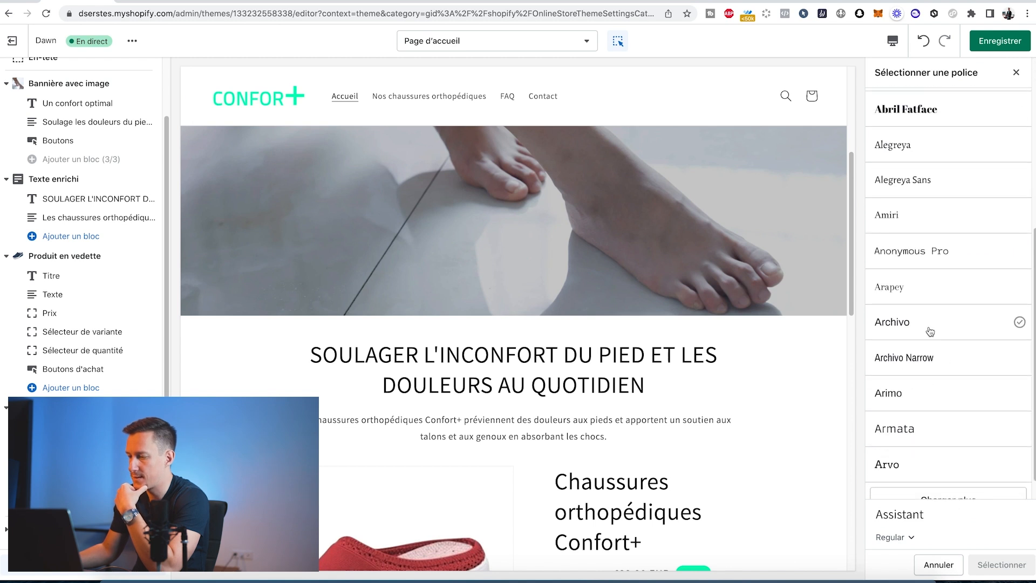
{"action": "scroll", "coordinate": [930, 331], "scroll_direction": "down", "scroll_amount": 1}
{"action": "left_click", "coordinate": [746, 355]}
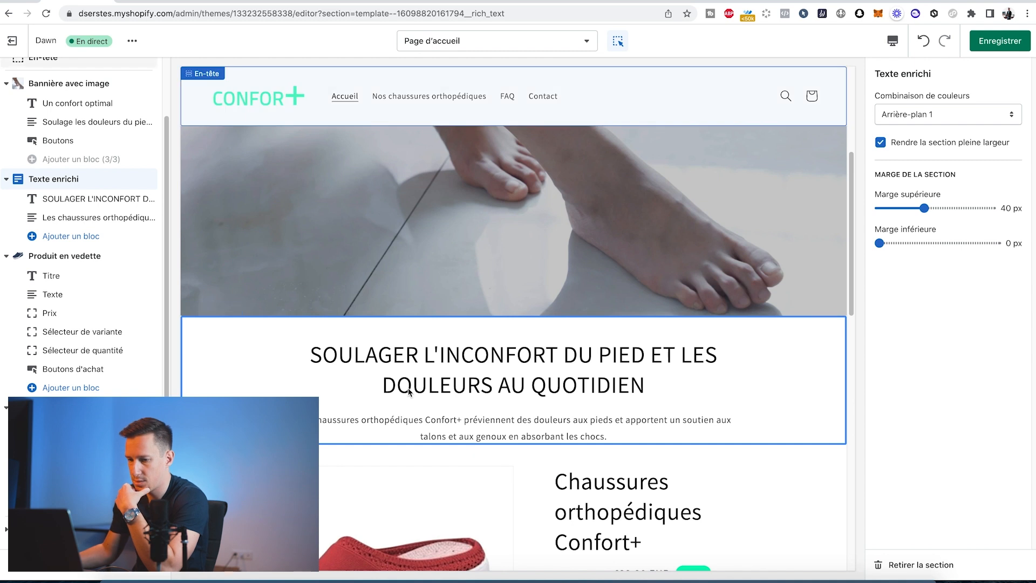
Look through the theme's layout, button and variant pill options and the remaining theme setting categories.
{"action": "left_click", "coordinate": [46, 565]}
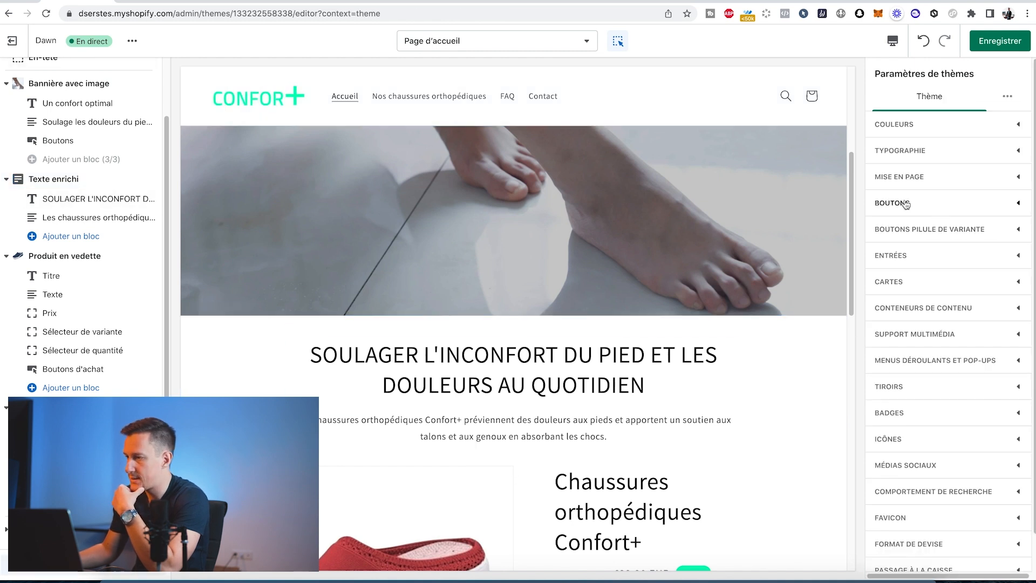
{"action": "left_click", "coordinate": [911, 179]}
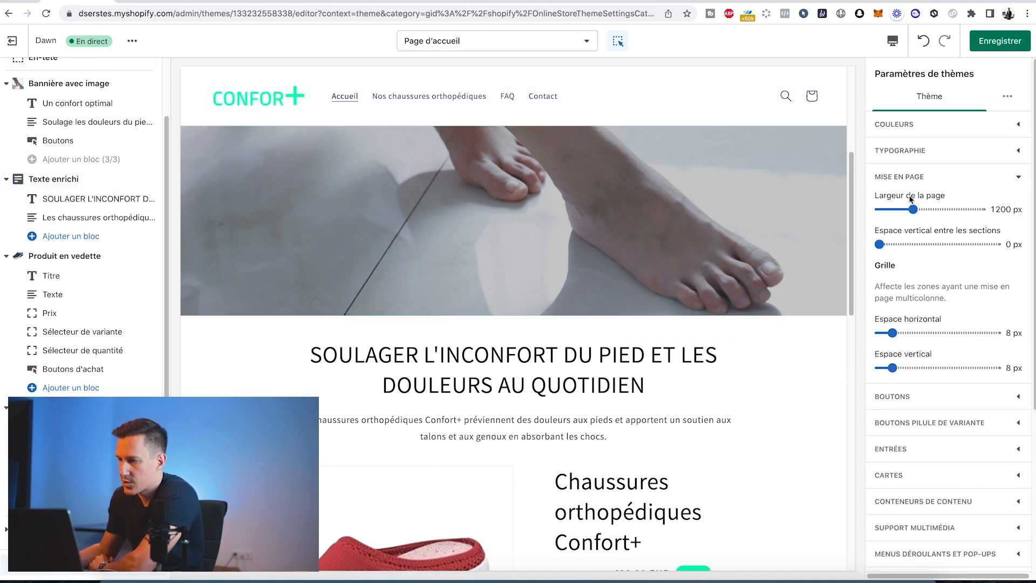
{"action": "left_click", "coordinate": [918, 396]}
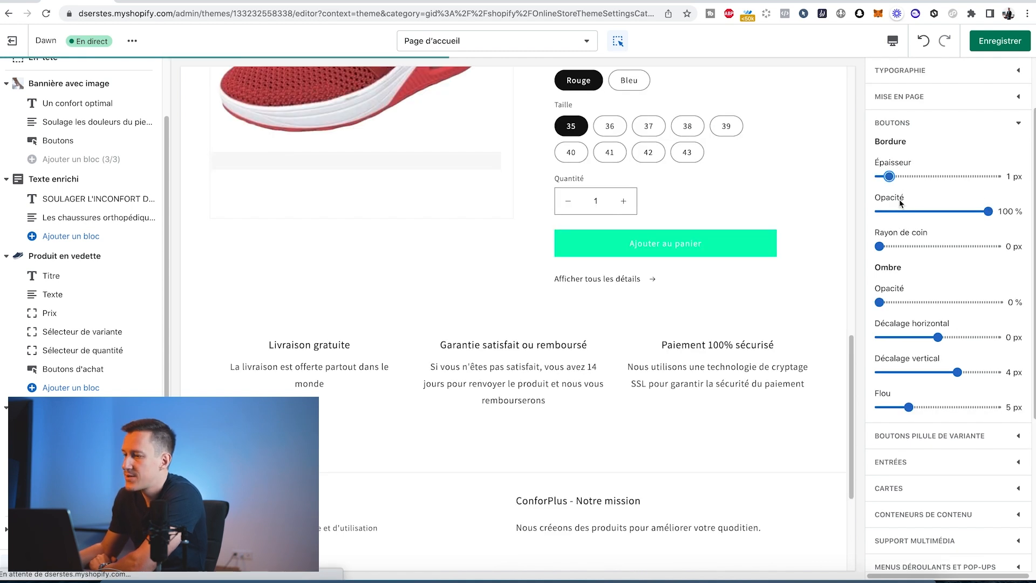
{"action": "scroll", "coordinate": [907, 227], "scroll_direction": "up", "scroll_amount": 1}
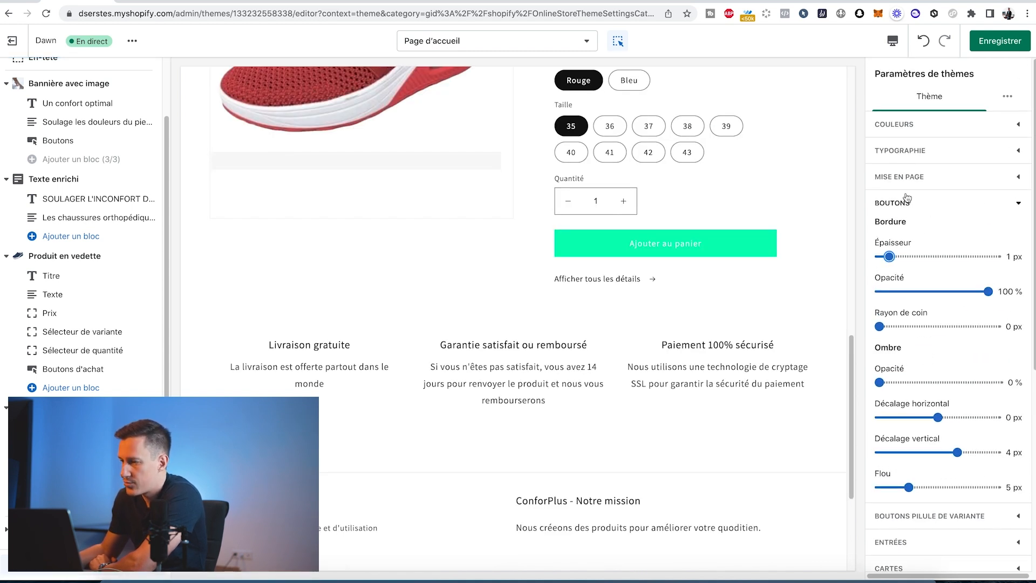
{"action": "left_click", "coordinate": [907, 200]}
{"action": "left_click", "coordinate": [911, 229]}
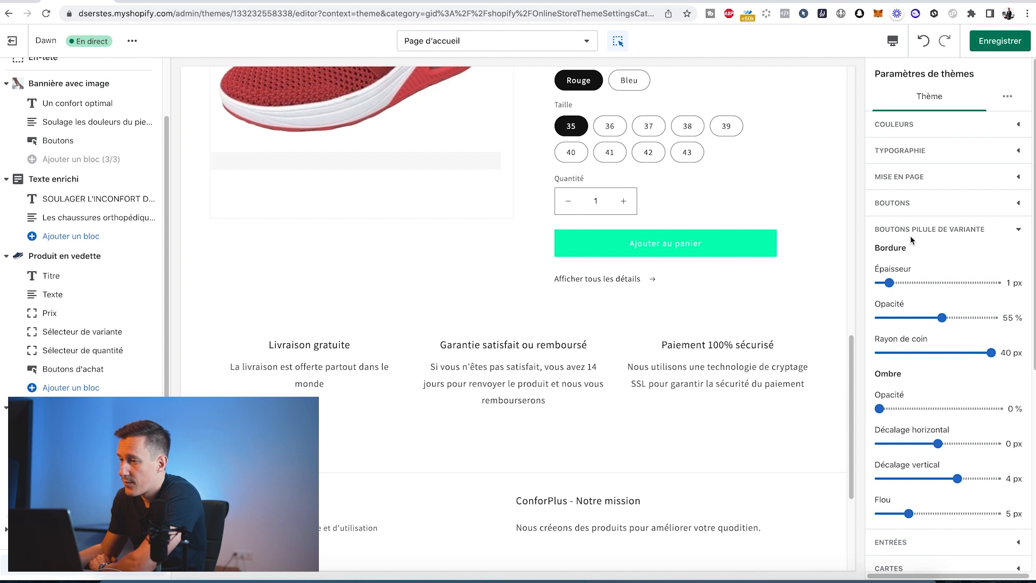
{"action": "left_click", "coordinate": [916, 231]}
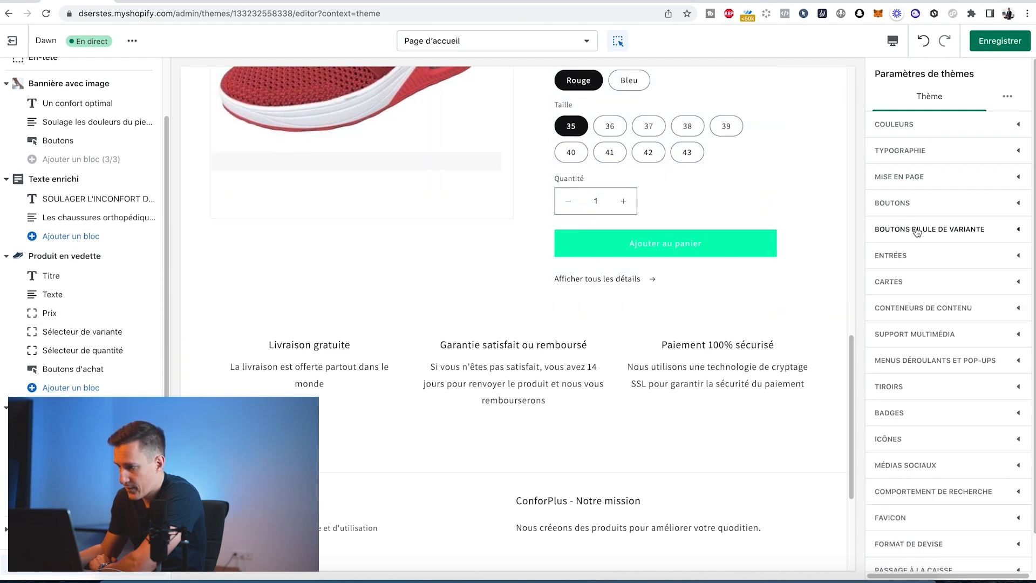
{"action": "left_click", "coordinate": [909, 256]}
{"action": "left_click", "coordinate": [908, 256]}
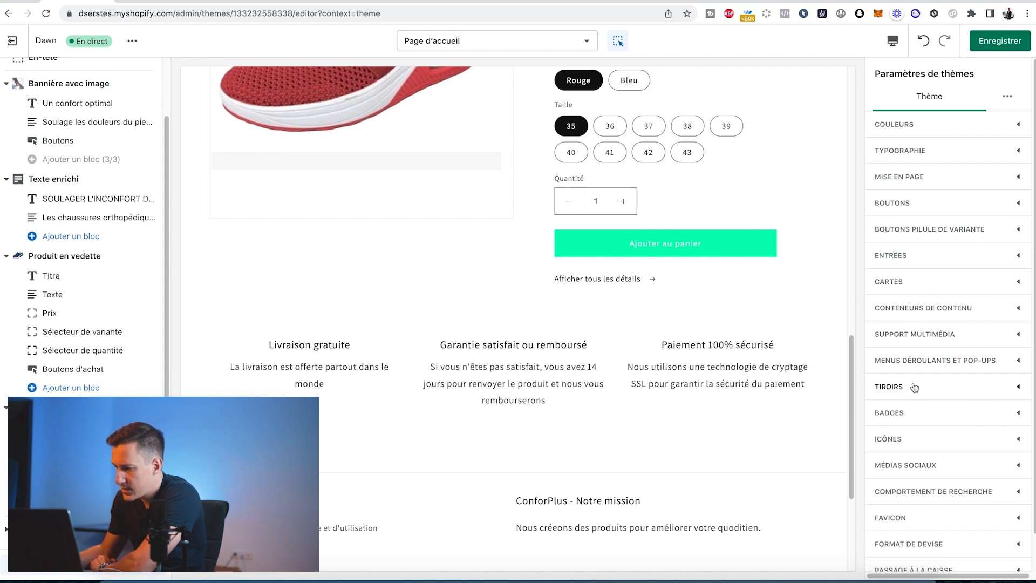
{"action": "scroll", "coordinate": [914, 388], "scroll_direction": "down", "scroll_amount": 1}
{"action": "left_click", "coordinate": [906, 421]}
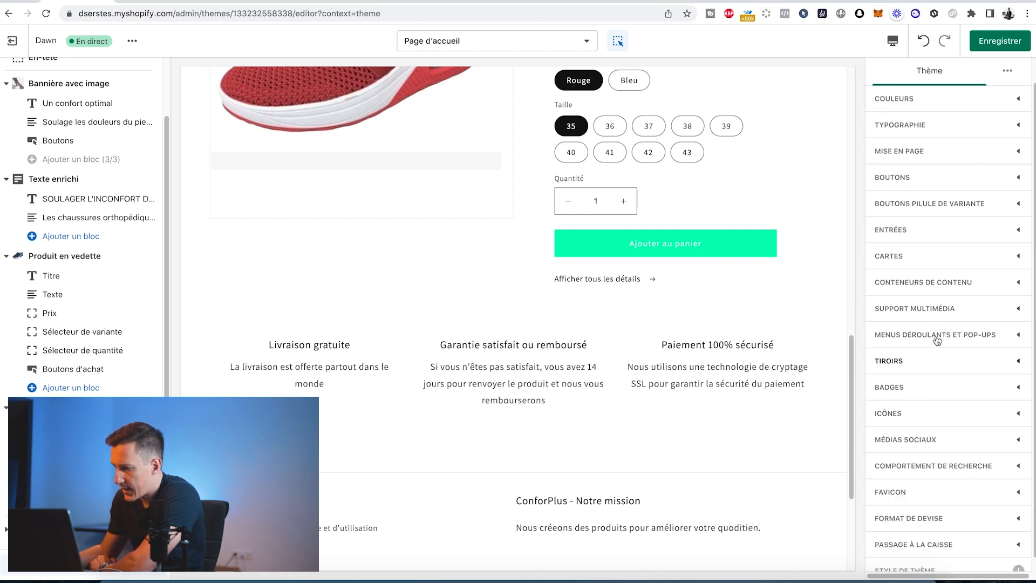
{"action": "scroll", "coordinate": [953, 398], "scroll_direction": "down", "scroll_amount": 1}
{"action": "left_click", "coordinate": [913, 509]}
{"action": "left_click", "coordinate": [922, 424]}
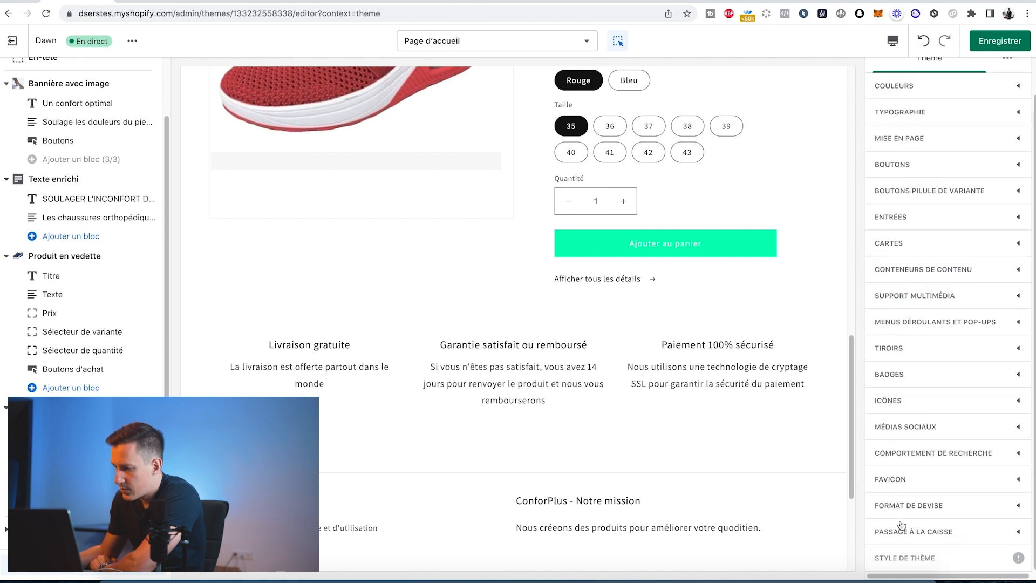
Save the theme and add the CONFOR+ image from the library as the checkout's custom logo.
{"action": "left_click", "coordinate": [999, 41]}
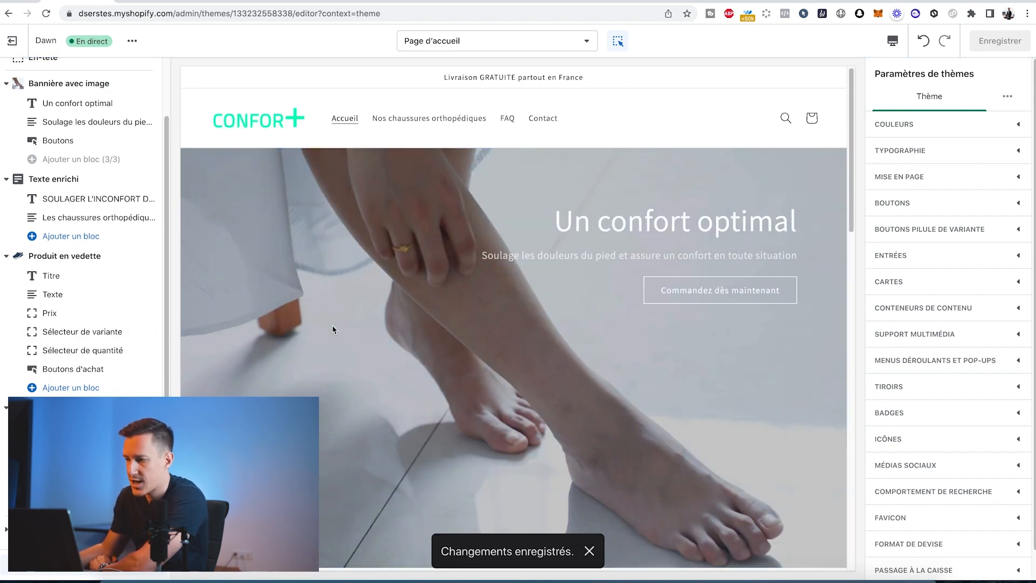
{"action": "scroll", "coordinate": [891, 337], "scroll_direction": "down", "scroll_amount": 1}
{"action": "left_click", "coordinate": [902, 550]}
{"action": "scroll", "coordinate": [942, 497], "scroll_direction": "down", "scroll_amount": 5}
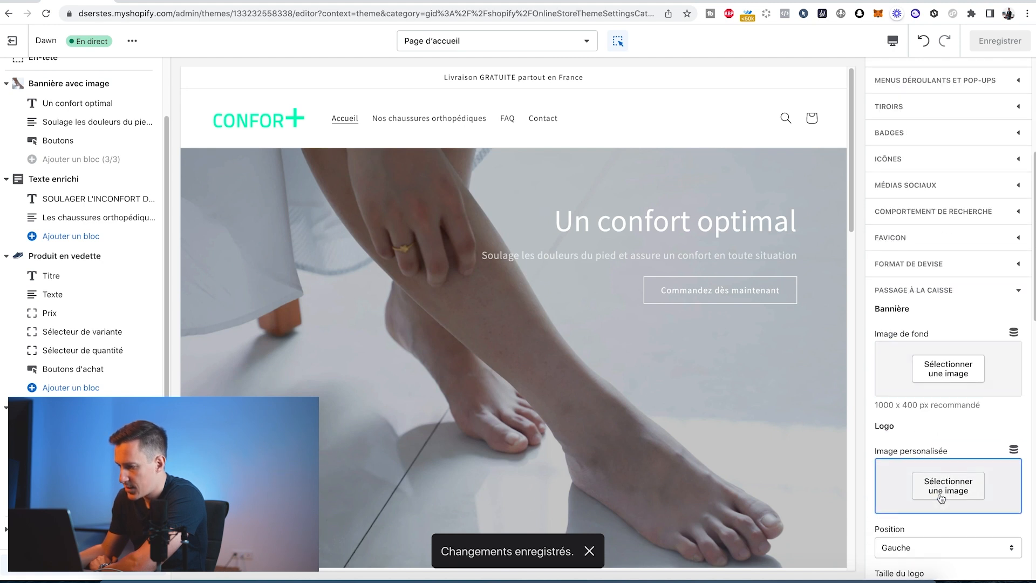
{"action": "left_click", "coordinate": [942, 364]}
{"action": "left_click", "coordinate": [976, 240]}
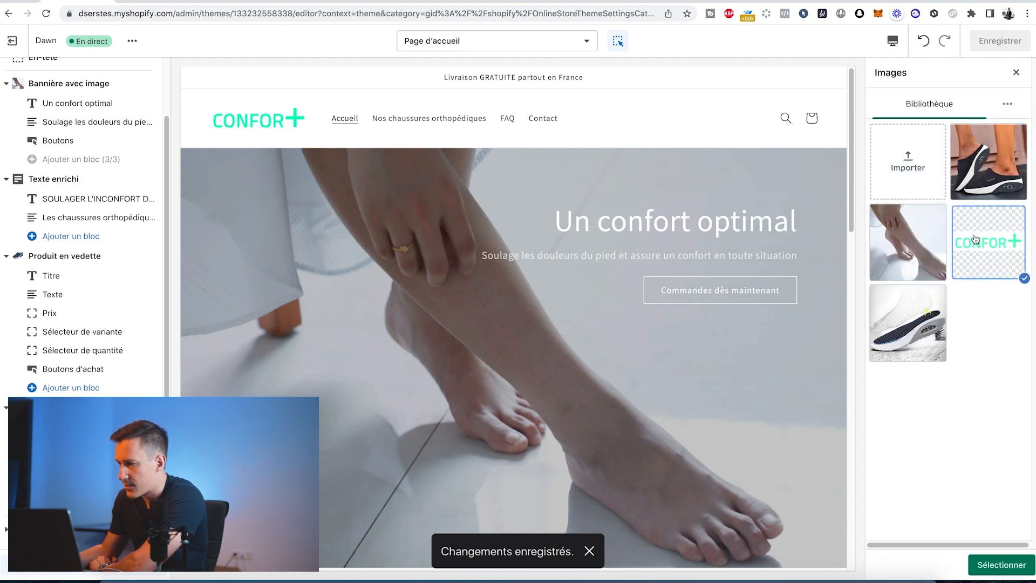
{"action": "left_click", "coordinate": [1001, 565]}
Set the checkout logo's position to Centre.
{"action": "left_click", "coordinate": [906, 368]}
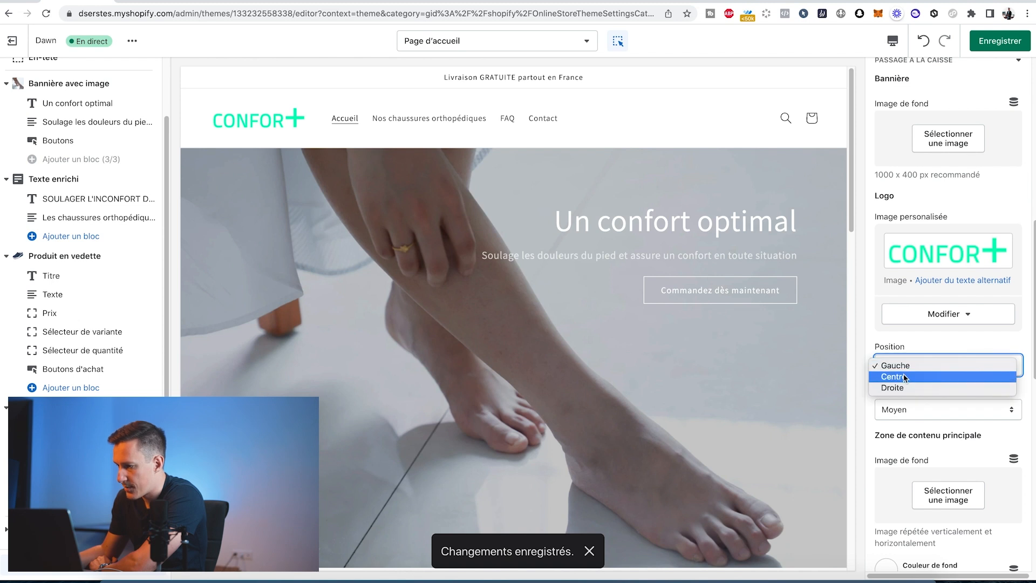
{"action": "left_click", "coordinate": [905, 377]}
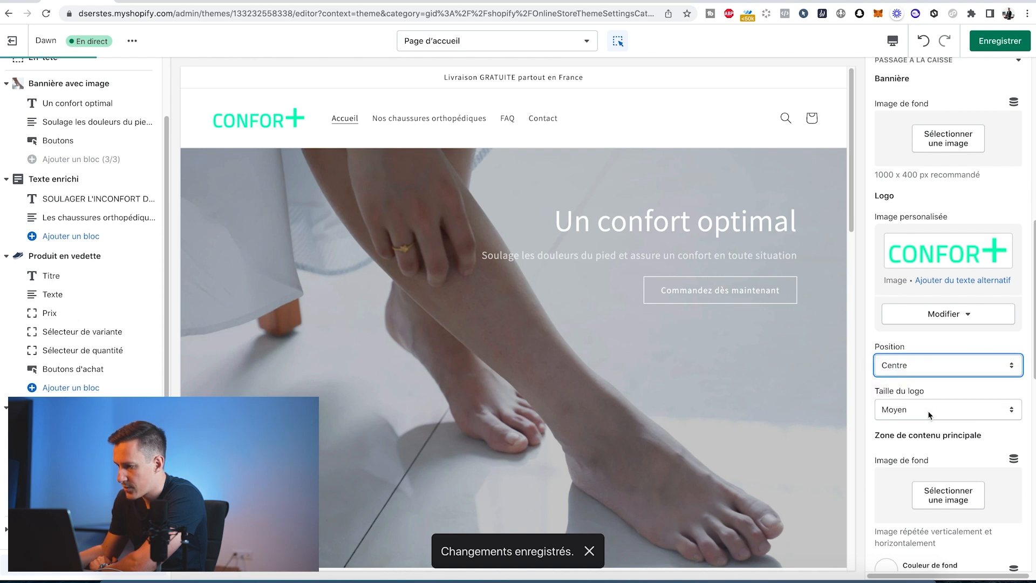
{"action": "scroll", "coordinate": [901, 367], "scroll_direction": "down", "scroll_amount": 5}
{"action": "scroll", "coordinate": [894, 338], "scroll_direction": "down", "scroll_amount": 6}
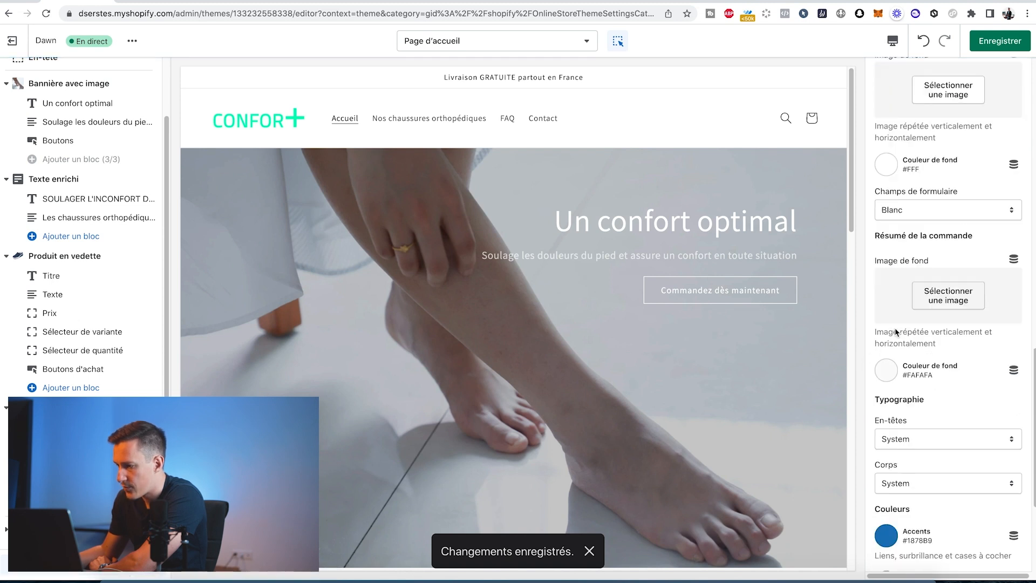
Set the checkout's accent and button colours to the brand green #00FFB8 and save the theme.
{"action": "left_click", "coordinate": [887, 339]}
{"action": "left_click", "coordinate": [888, 255]}
{"action": "left_click", "coordinate": [887, 386]}
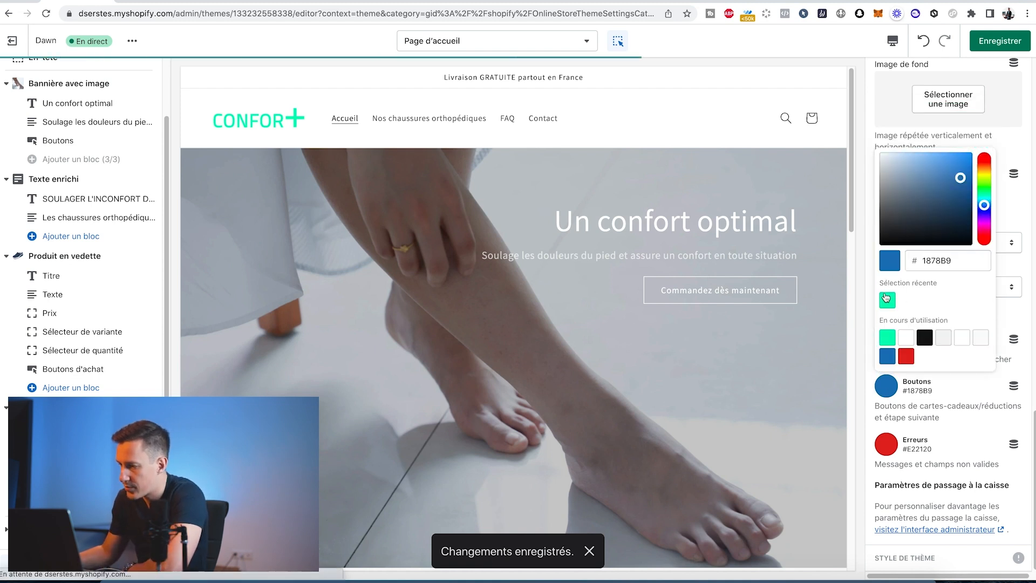
{"action": "left_click", "coordinate": [888, 300]}
{"action": "left_click", "coordinate": [996, 48]}
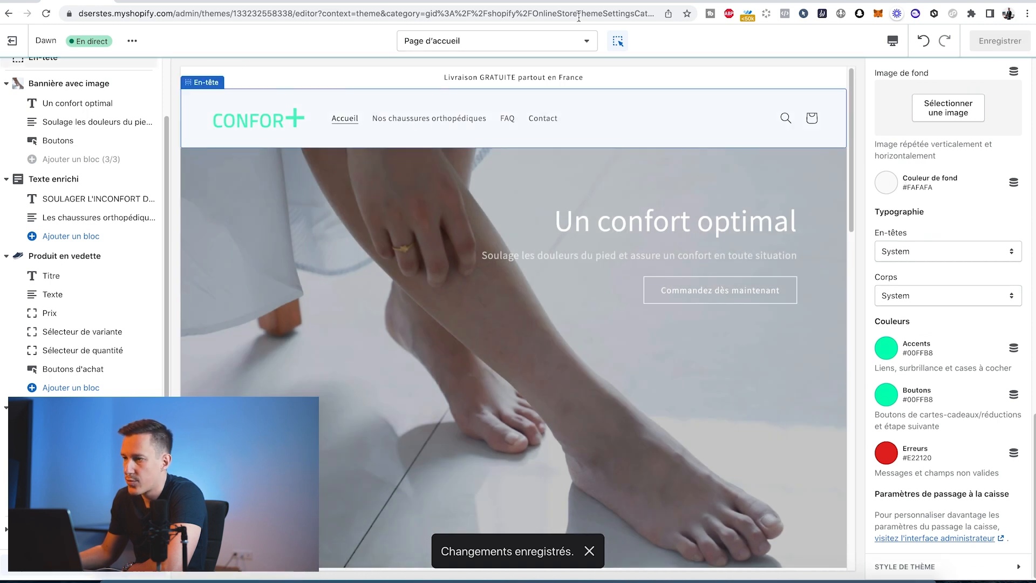
View the live online store from the admin and review its home page down to the footer.
{"action": "left_click", "coordinate": [139, 1]}
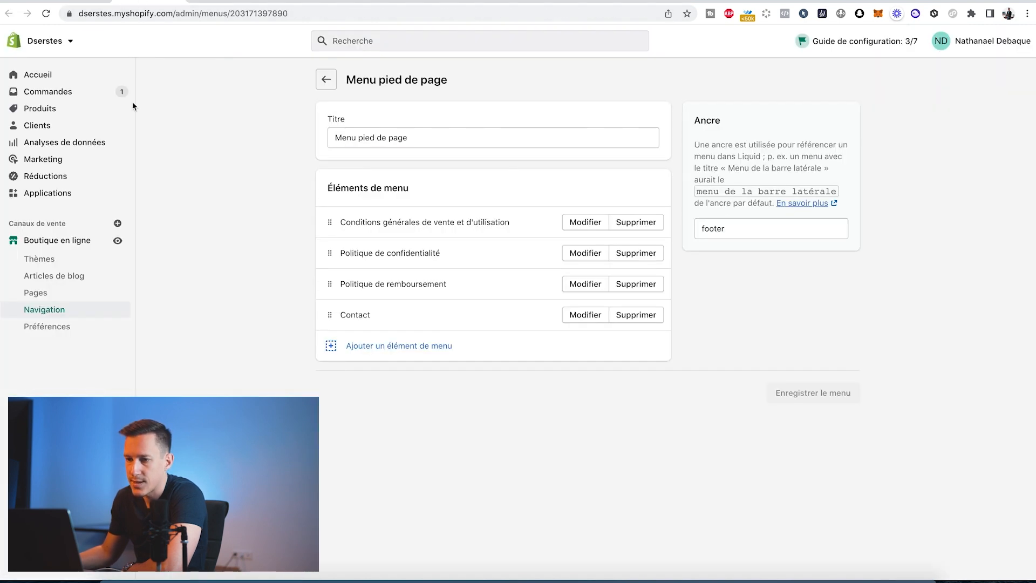
{"action": "left_click", "coordinate": [116, 238]}
{"action": "scroll", "coordinate": [430, 241], "scroll_direction": "down", "scroll_amount": 15}
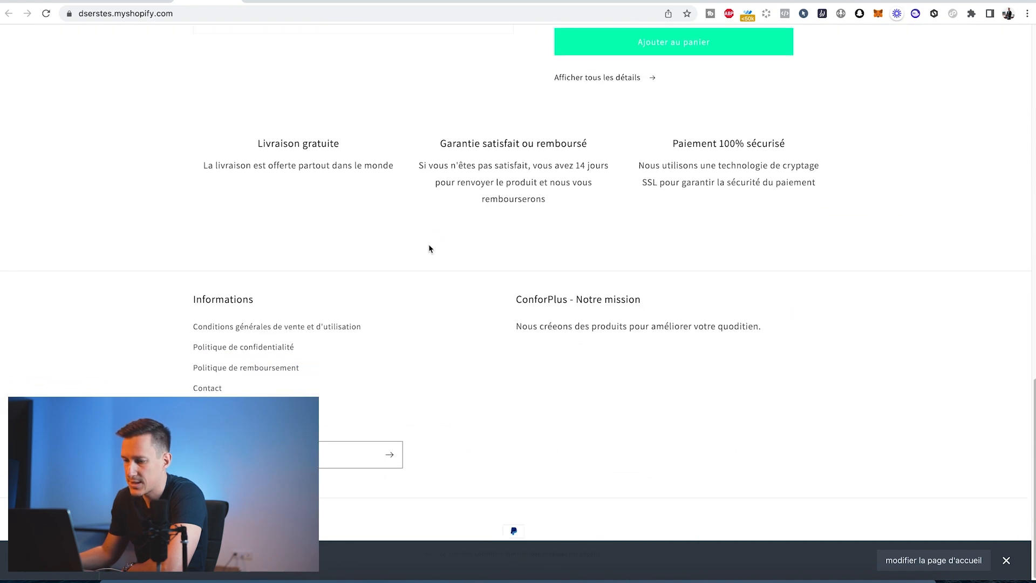
{"action": "scroll", "coordinate": [428, 244], "scroll_direction": "up", "scroll_amount": 3}
Review the orthopaedic shoes product page, including its images, description and the Livraison et retours section.
{"action": "left_click", "coordinate": [398, 166]}
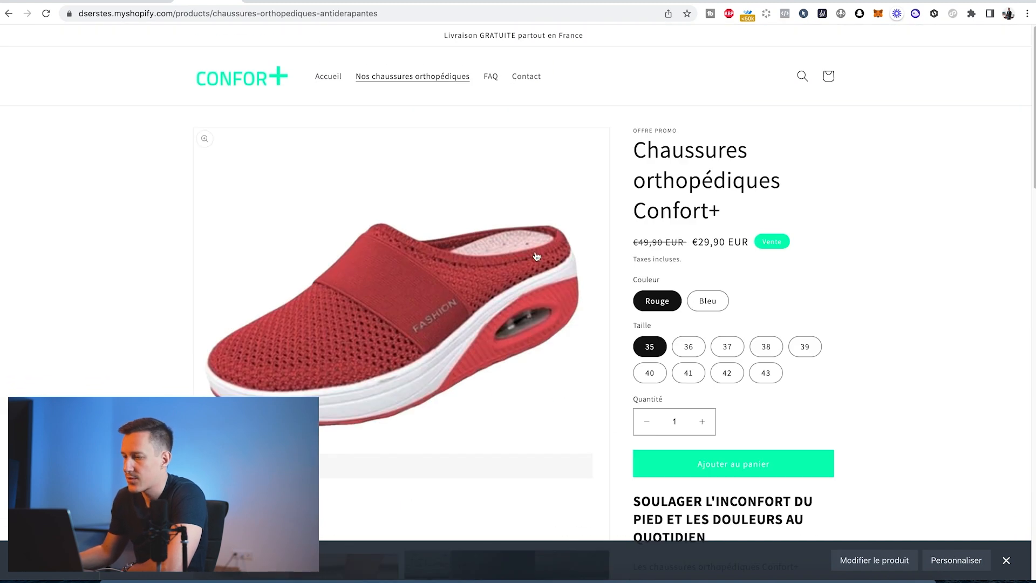
{"action": "scroll", "coordinate": [535, 254], "scroll_direction": "down", "scroll_amount": 10}
{"action": "scroll", "coordinate": [537, 257], "scroll_direction": "down", "scroll_amount": 2}
{"action": "scroll", "coordinate": [534, 257], "scroll_direction": "up", "scroll_amount": 10}
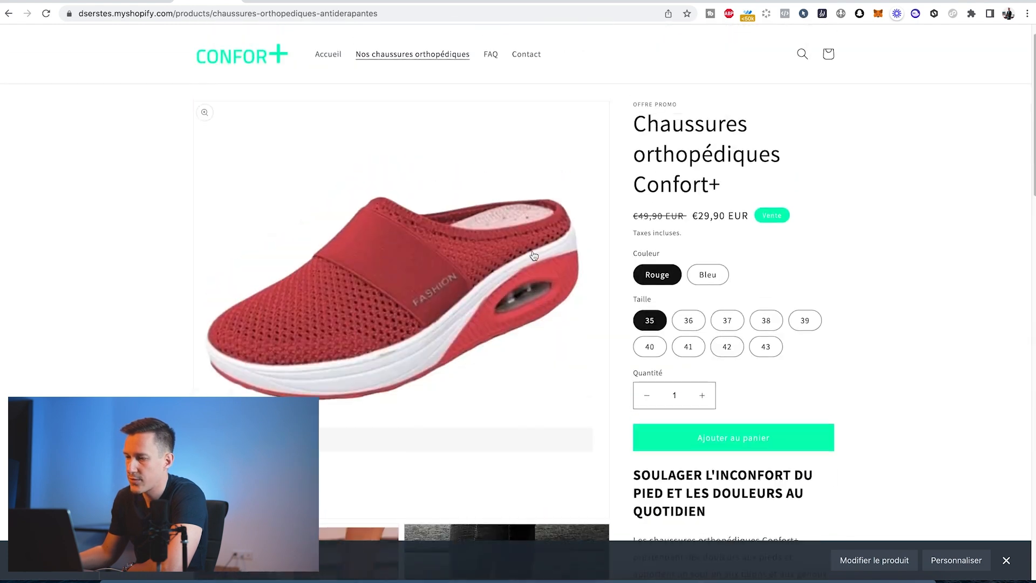
{"action": "scroll", "coordinate": [535, 258], "scroll_direction": "down", "scroll_amount": 10}
{"action": "scroll", "coordinate": [534, 260], "scroll_direction": "down", "scroll_amount": 3}
{"action": "left_click", "coordinate": [775, 258]}
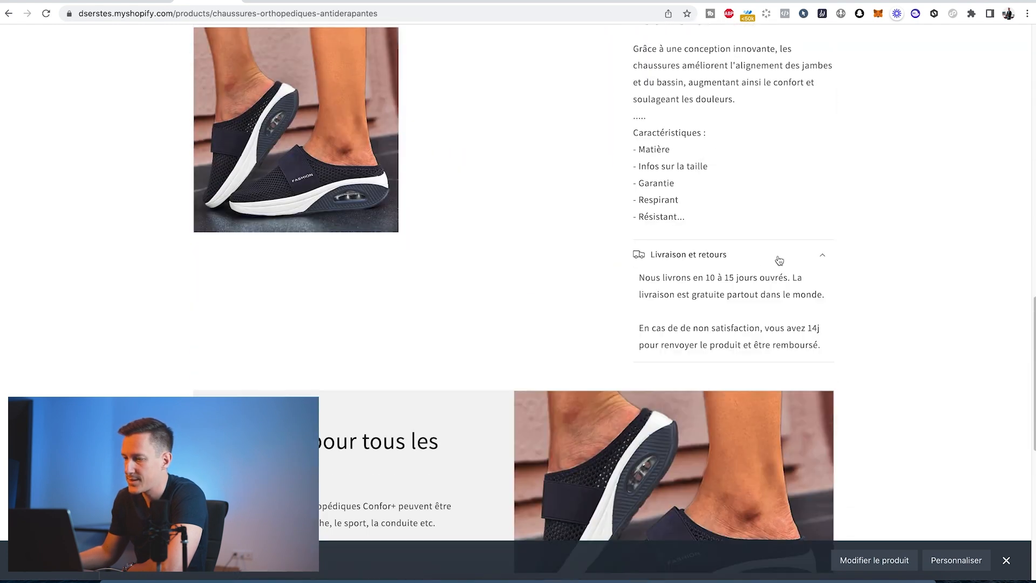
{"action": "left_click", "coordinate": [758, 262]}
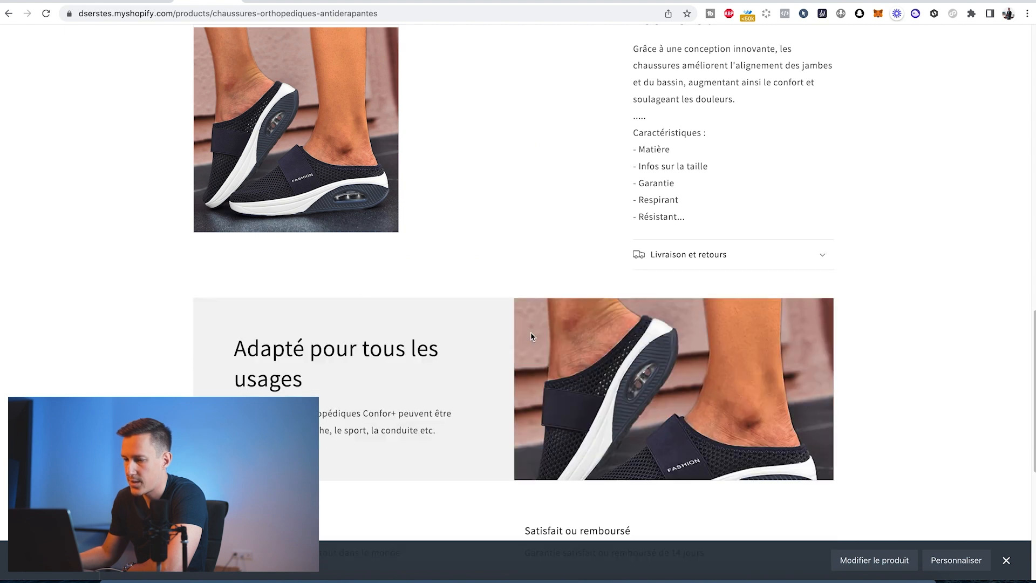
{"action": "scroll", "coordinate": [530, 332], "scroll_direction": "down", "scroll_amount": 5}
{"action": "scroll", "coordinate": [419, 372], "scroll_direction": "up", "scroll_amount": 15}
Add the red size 35 shoes to the cart, view the cart and proceed to checkout.
{"action": "left_click", "coordinate": [718, 310]}
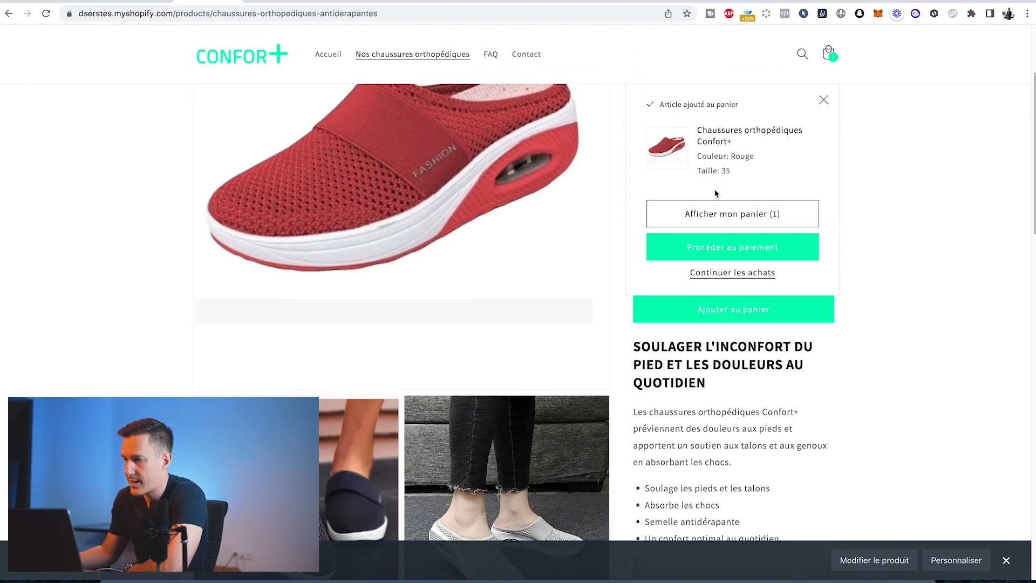
{"action": "left_click", "coordinate": [735, 214]}
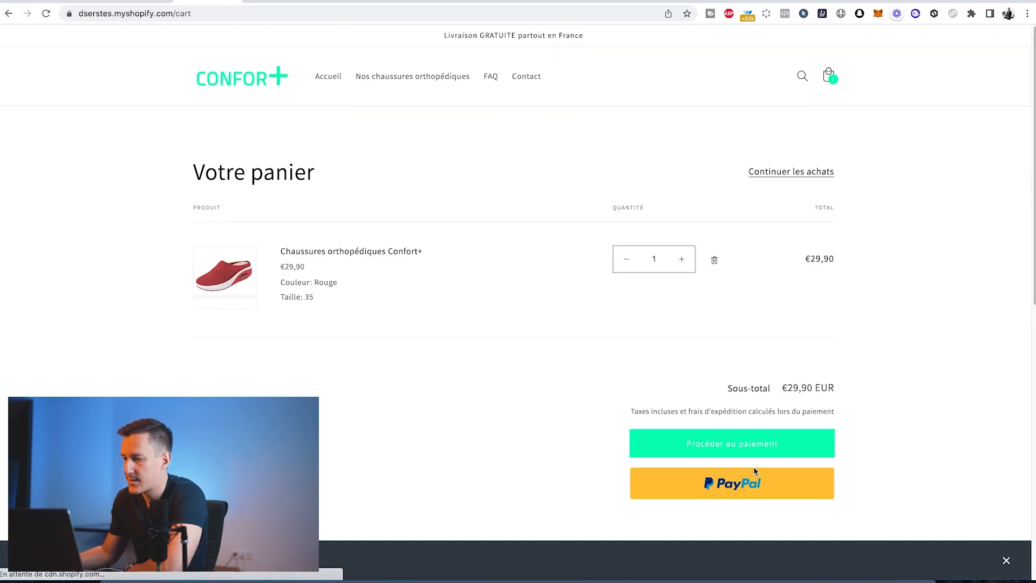
{"action": "left_click", "coordinate": [731, 444]}
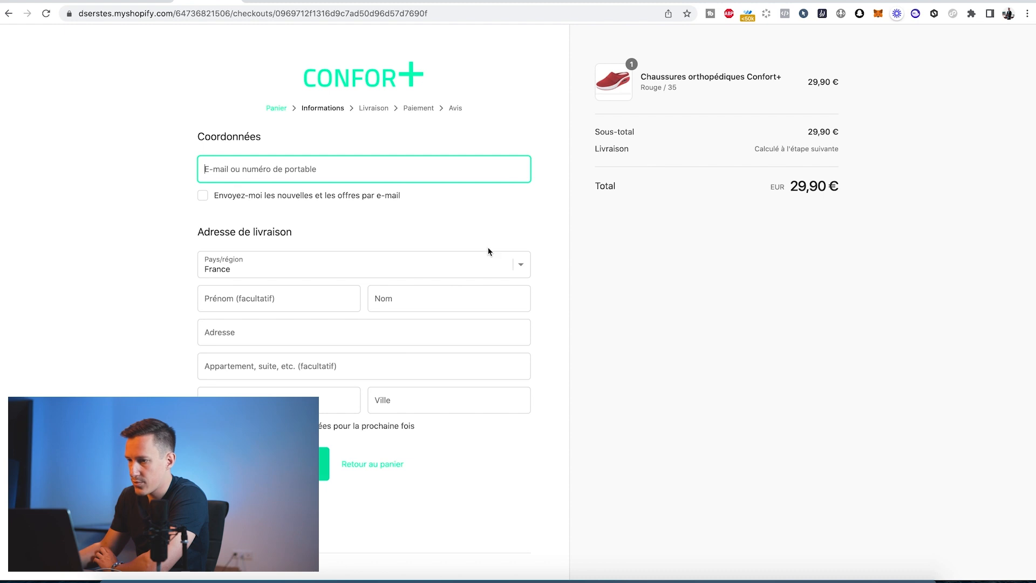
Return to the theme editor, leave it for the admin and open the store settings.
{"action": "left_click", "coordinate": [89, 2]}
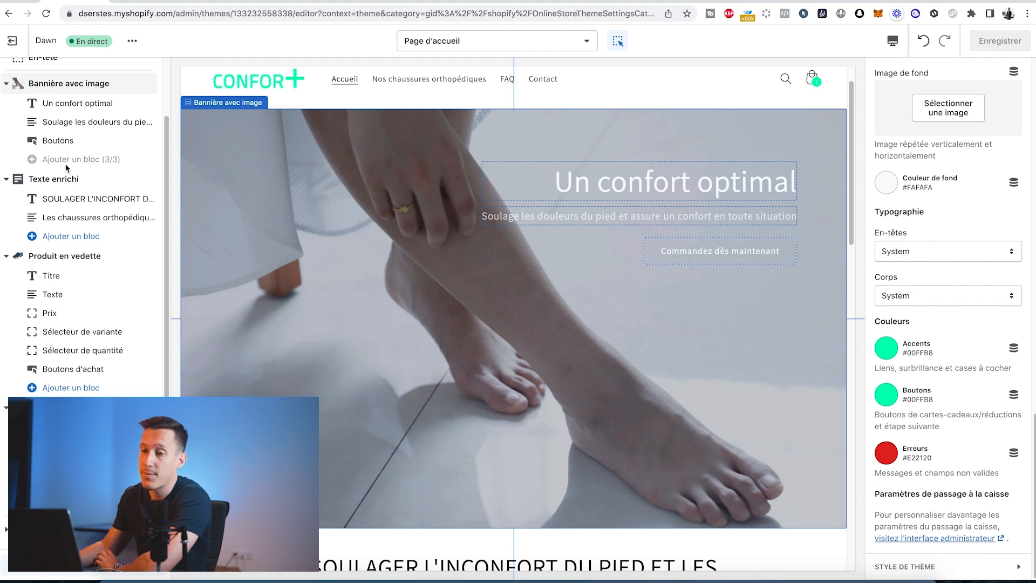
{"action": "left_click", "coordinate": [12, 41]}
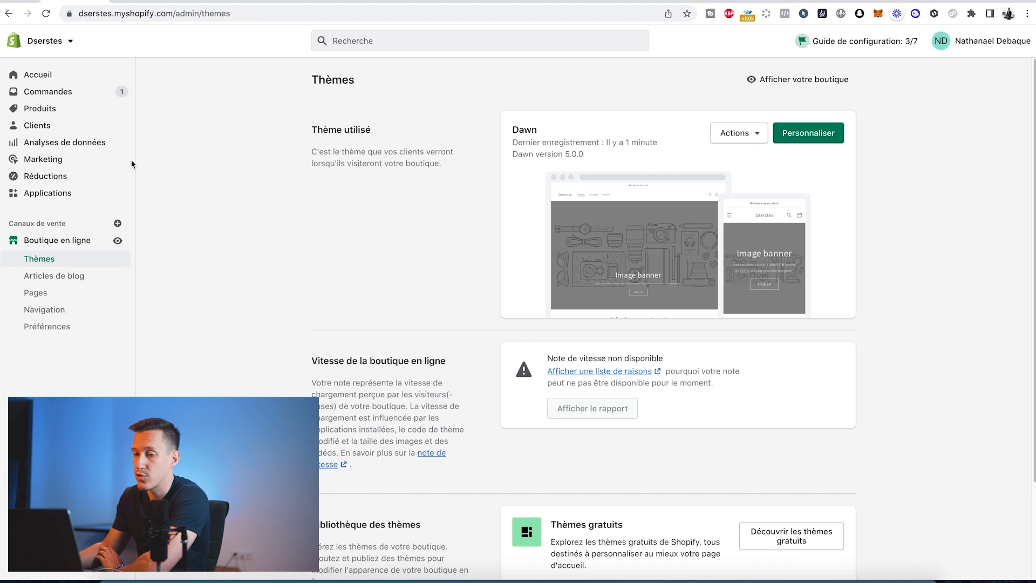
{"action": "left_click", "coordinate": [41, 562]}
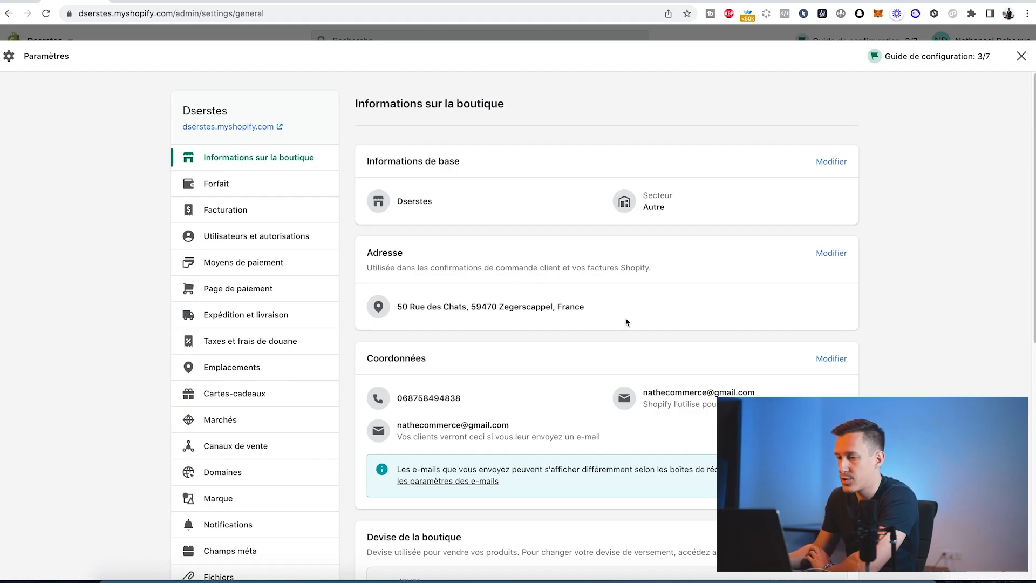
Look through the general store information and the plan details in the settings.
{"action": "scroll", "coordinate": [504, 302], "scroll_direction": "down", "scroll_amount": 3}
{"action": "scroll", "coordinate": [502, 310], "scroll_direction": "up", "scroll_amount": 3}
{"action": "left_click", "coordinate": [216, 183]}
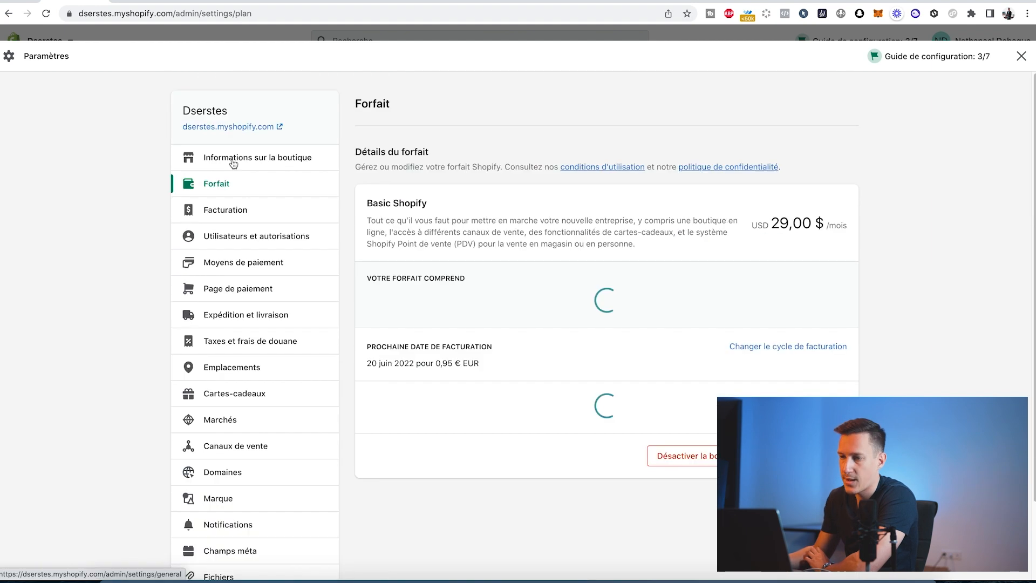
{"action": "left_click", "coordinate": [231, 159]}
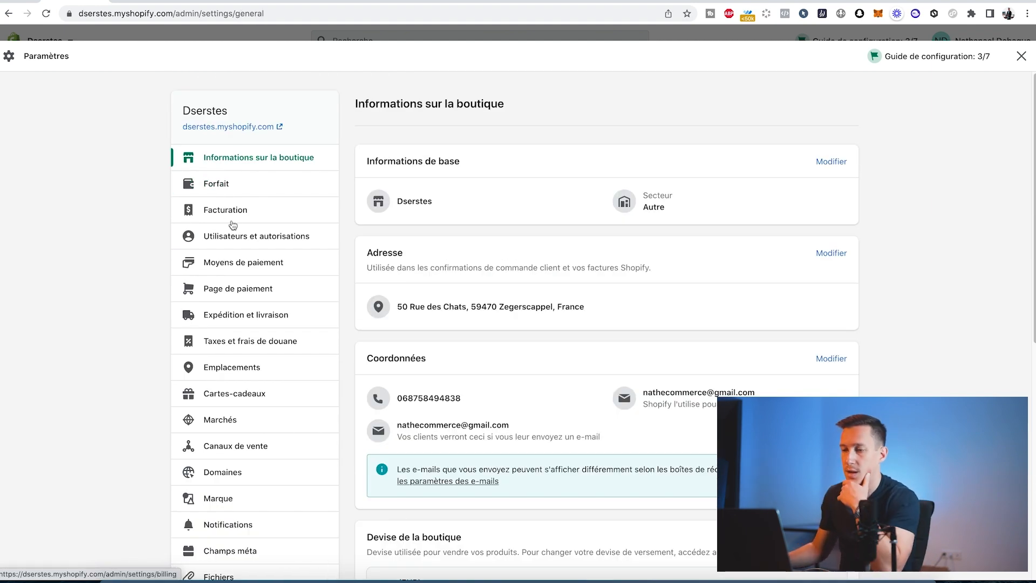
Deactivate PayPal Express Checkout in the store's payment method settings.
{"action": "left_click", "coordinate": [230, 268]}
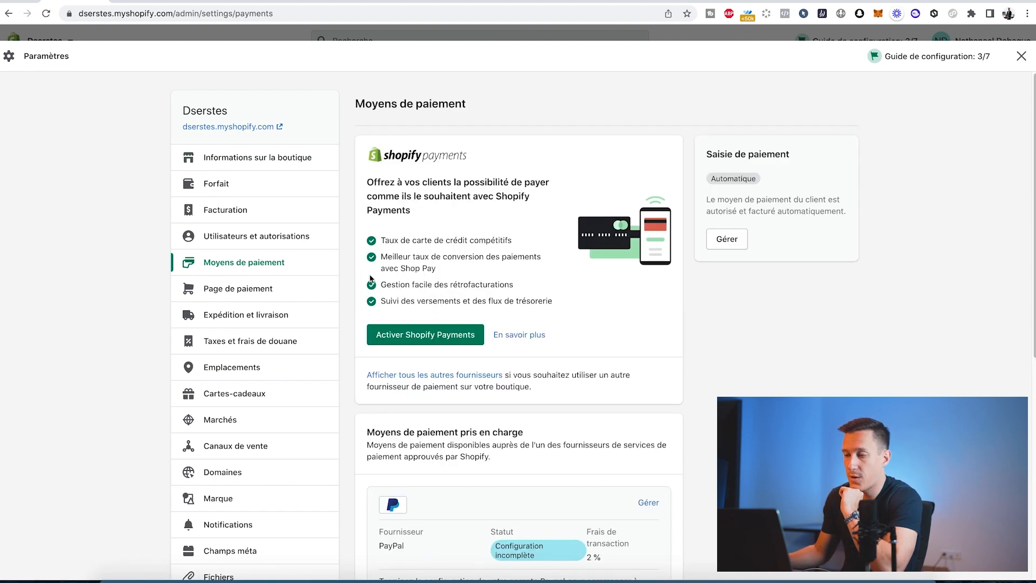
{"action": "scroll", "coordinate": [541, 281], "scroll_direction": "down", "scroll_amount": 2}
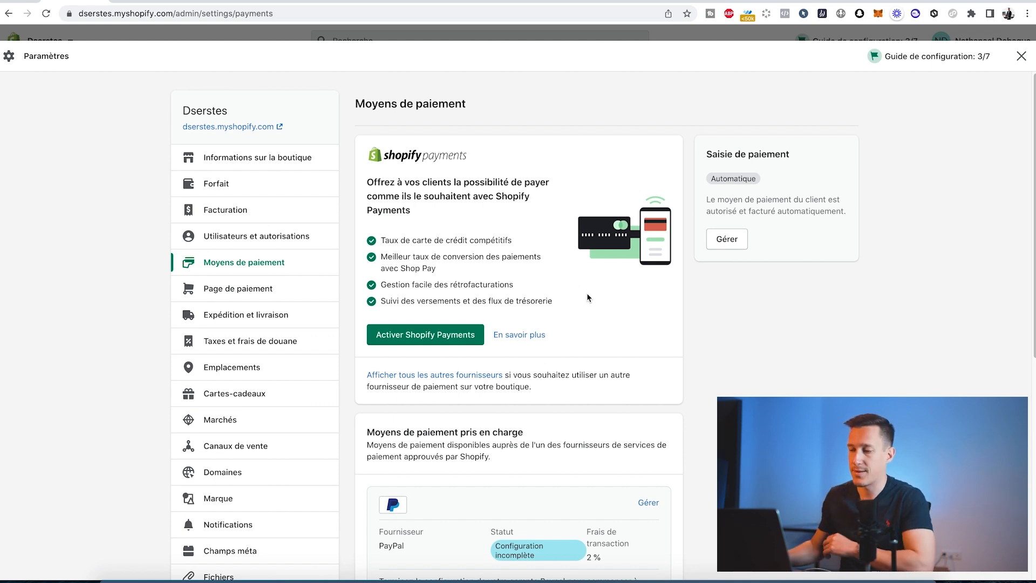
{"action": "scroll", "coordinate": [575, 342], "scroll_direction": "down", "scroll_amount": 5}
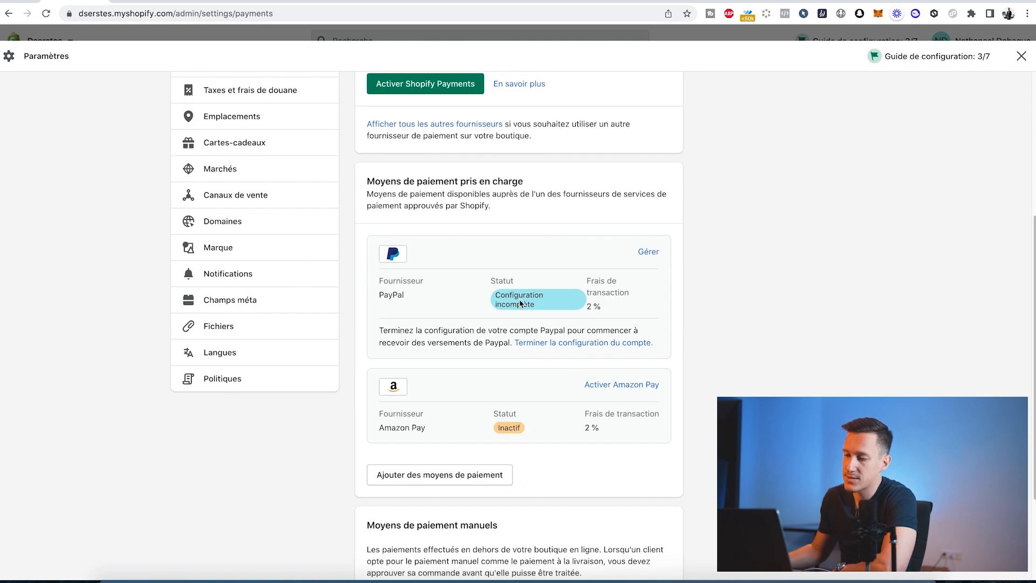
{"action": "left_click", "coordinate": [648, 253]}
{"action": "left_click", "coordinate": [586, 427]}
{"action": "left_click", "coordinate": [595, 343]}
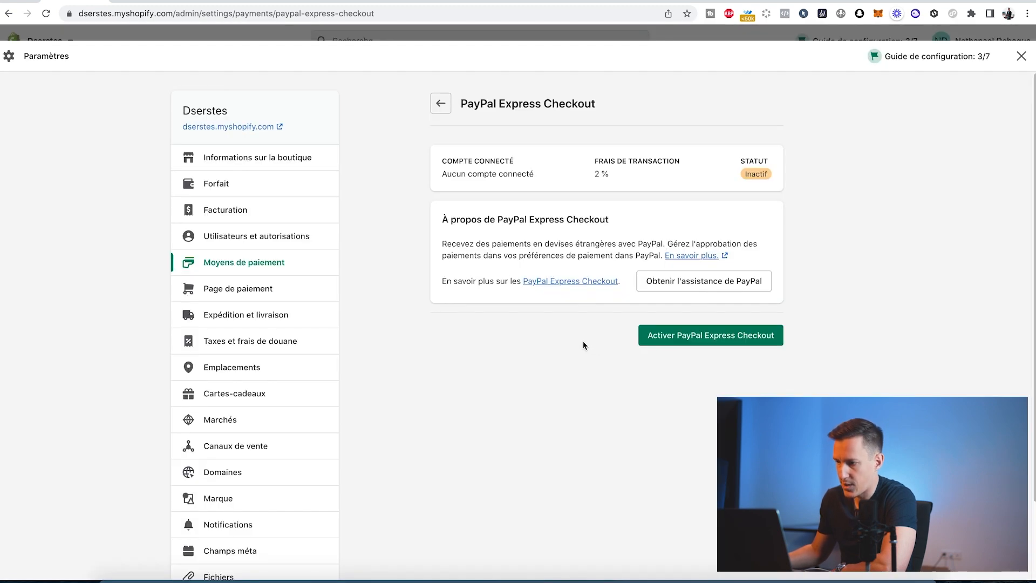
View PayPal's account connection page through the Express Checkout activation, then return to the settings and review the available payment methods.
{"action": "left_click", "coordinate": [645, 337]}
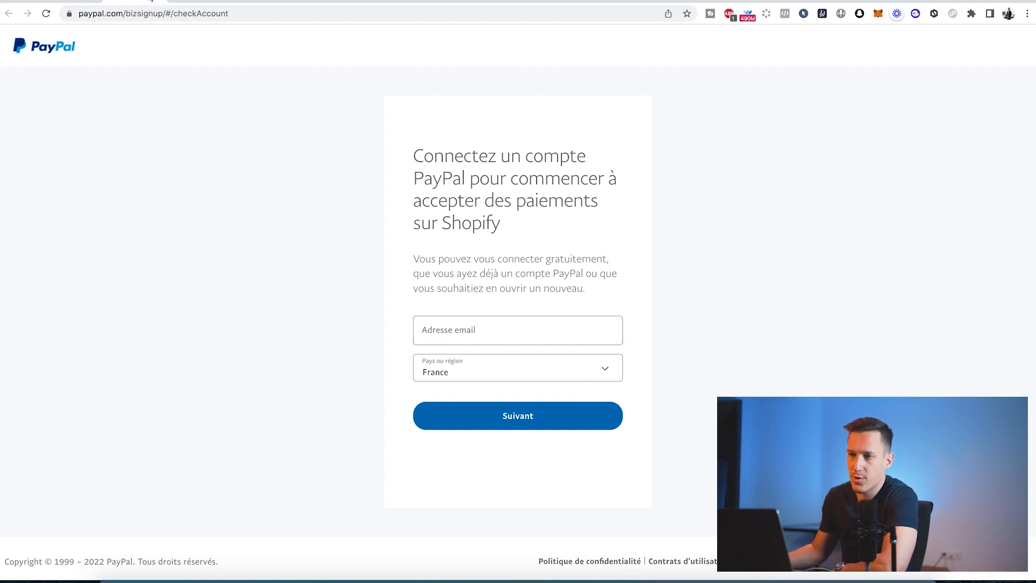
{"action": "left_click", "coordinate": [69, 2]}
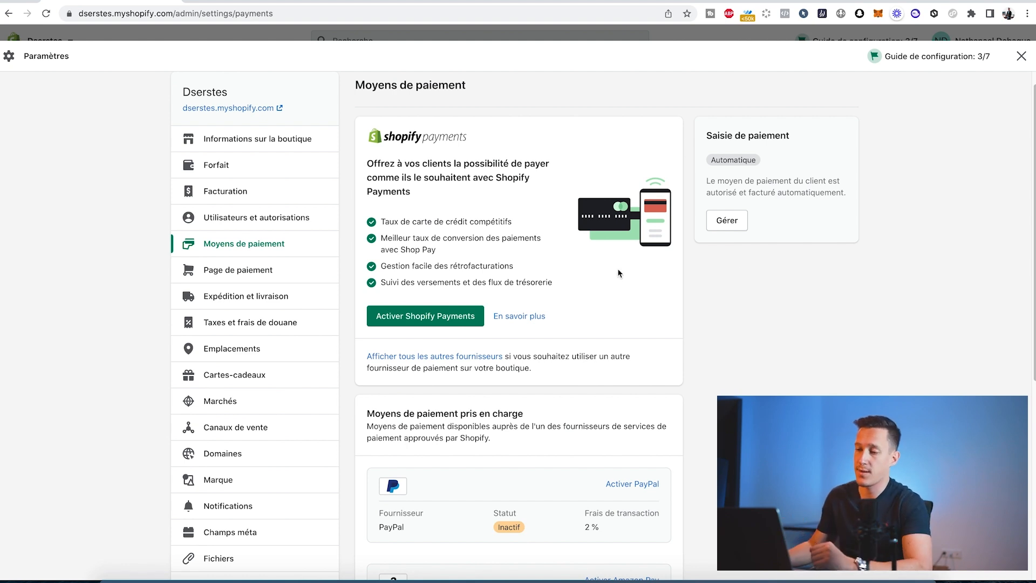
{"action": "scroll", "coordinate": [418, 322], "scroll_direction": "down", "scroll_amount": 5}
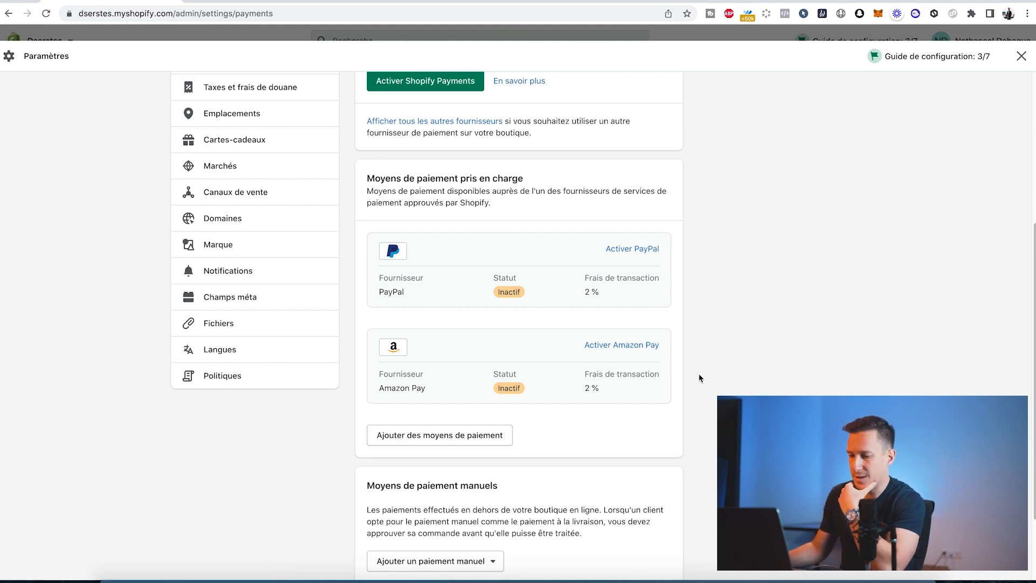
{"action": "scroll", "coordinate": [700, 377], "scroll_direction": "down", "scroll_amount": 1}
{"action": "scroll", "coordinate": [701, 377], "scroll_direction": "up", "scroll_amount": 2}
{"action": "scroll", "coordinate": [701, 380], "scroll_direction": "up", "scroll_amount": 5}
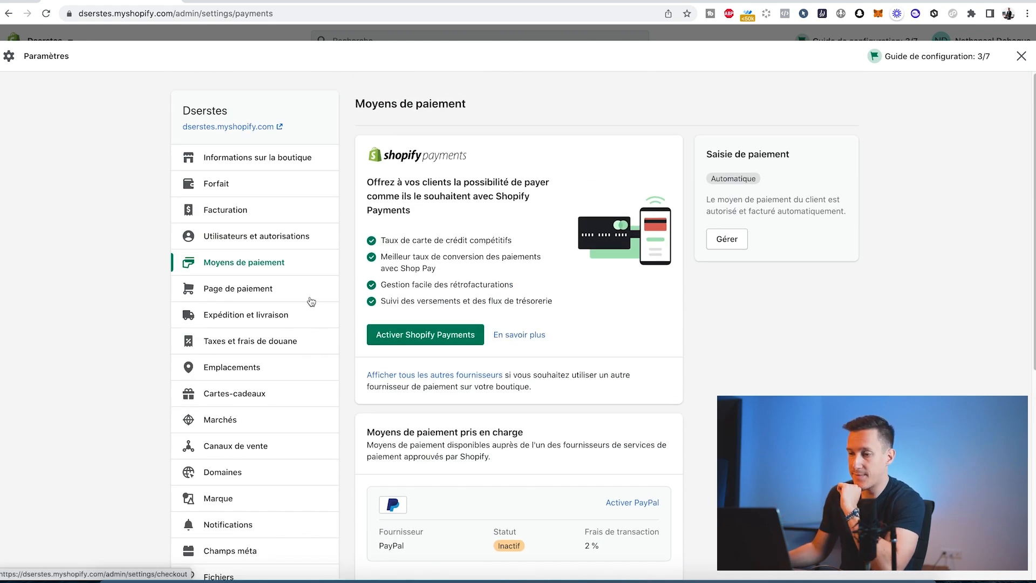
Set the customer contact method to E-mail in the checkout page settings.
{"action": "left_click", "coordinate": [247, 293]}
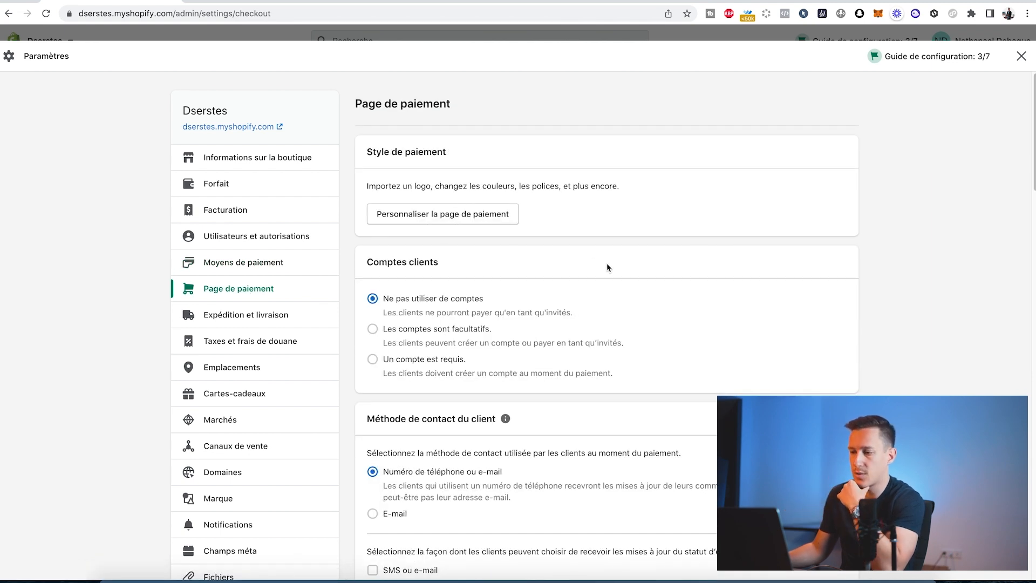
{"action": "scroll", "coordinate": [607, 263], "scroll_direction": "down", "scroll_amount": 2}
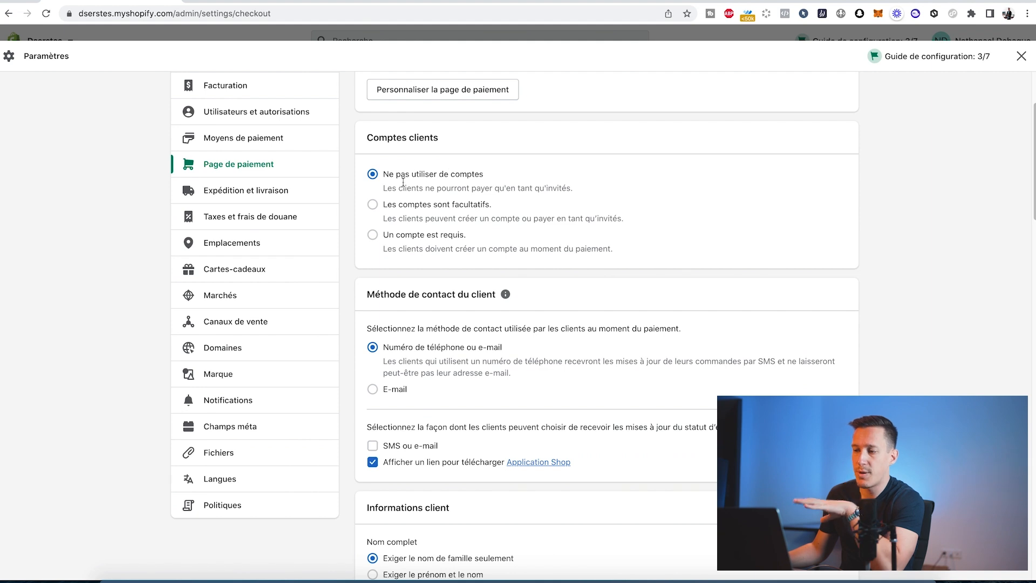
{"action": "scroll", "coordinate": [471, 250], "scroll_direction": "down", "scroll_amount": 1}
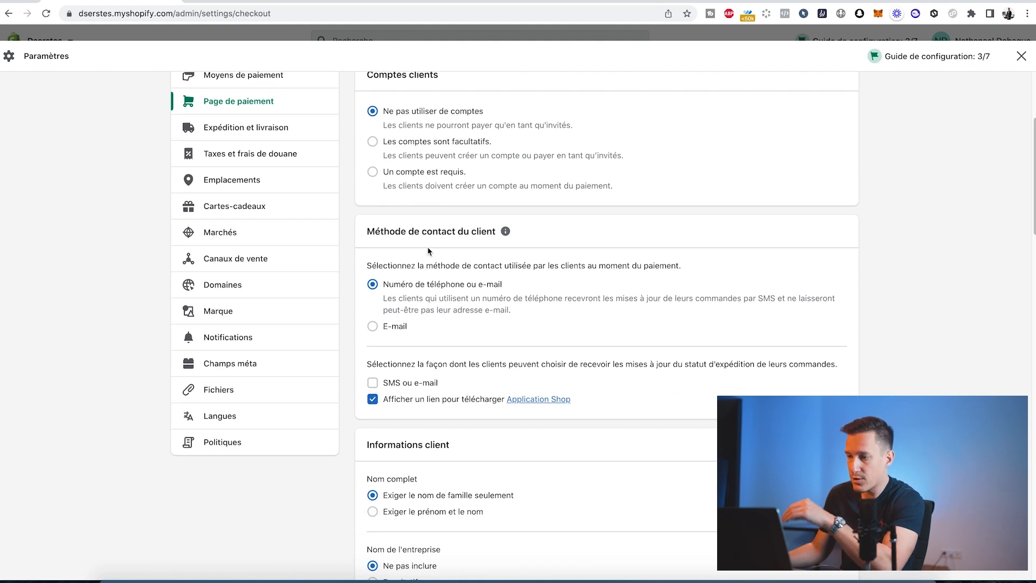
{"action": "left_click", "coordinate": [372, 326]}
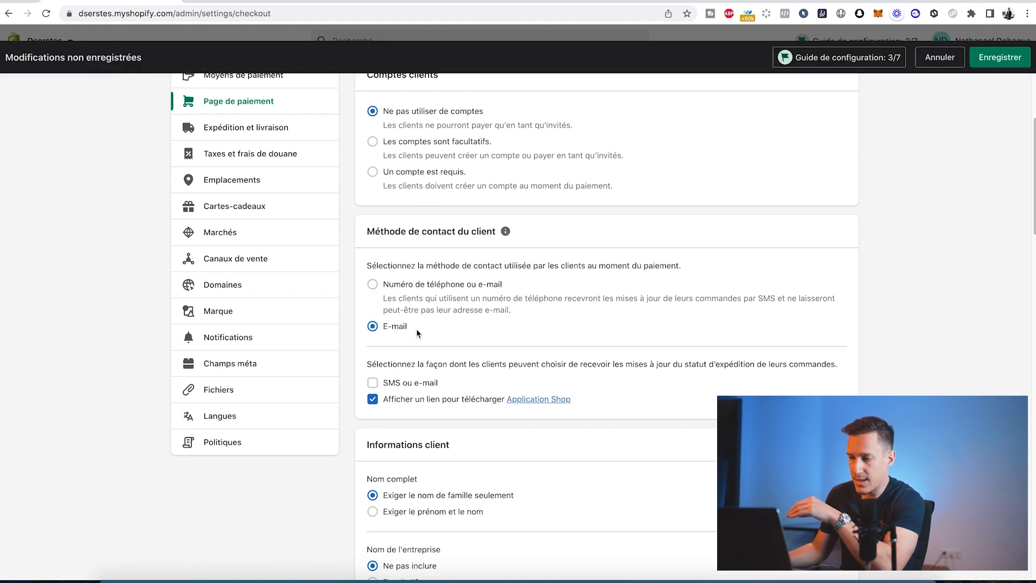
Require both first and last name for the customer's full name at checkout.
{"action": "scroll", "coordinate": [433, 332], "scroll_direction": "down", "scroll_amount": 2}
{"action": "scroll", "coordinate": [432, 331], "scroll_direction": "down", "scroll_amount": 3}
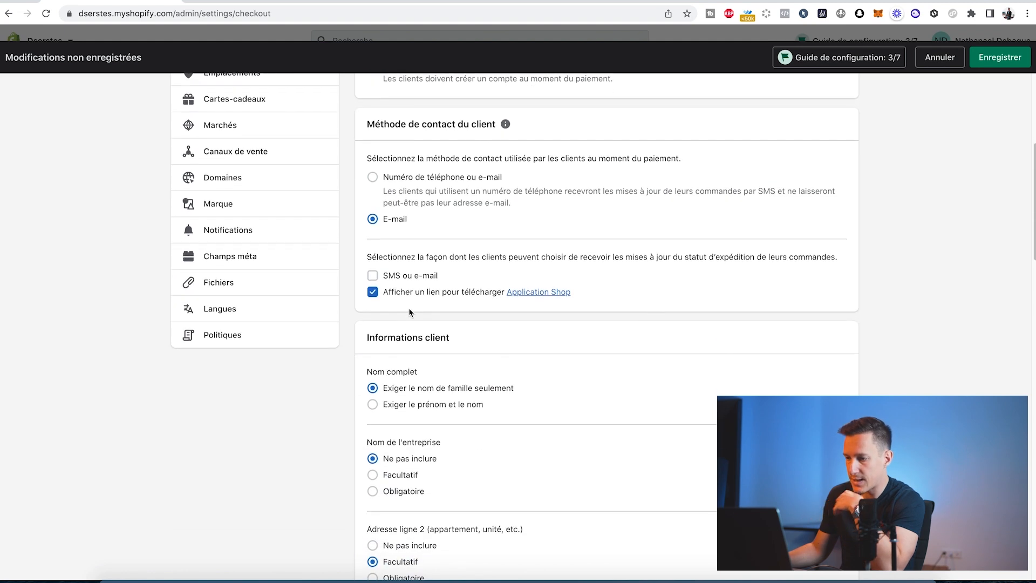
{"action": "left_click", "coordinate": [394, 334]}
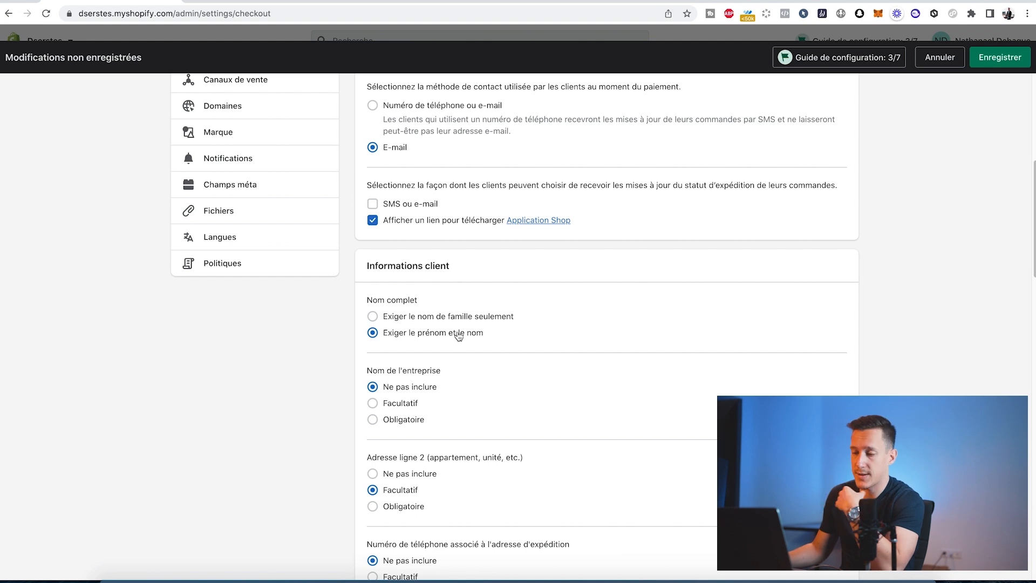
Make the phone number associated with the shipping address mandatory at checkout.
{"action": "scroll", "coordinate": [518, 328], "scroll_direction": "down", "scroll_amount": 2}
{"action": "scroll", "coordinate": [448, 307], "scroll_direction": "down", "scroll_amount": 3}
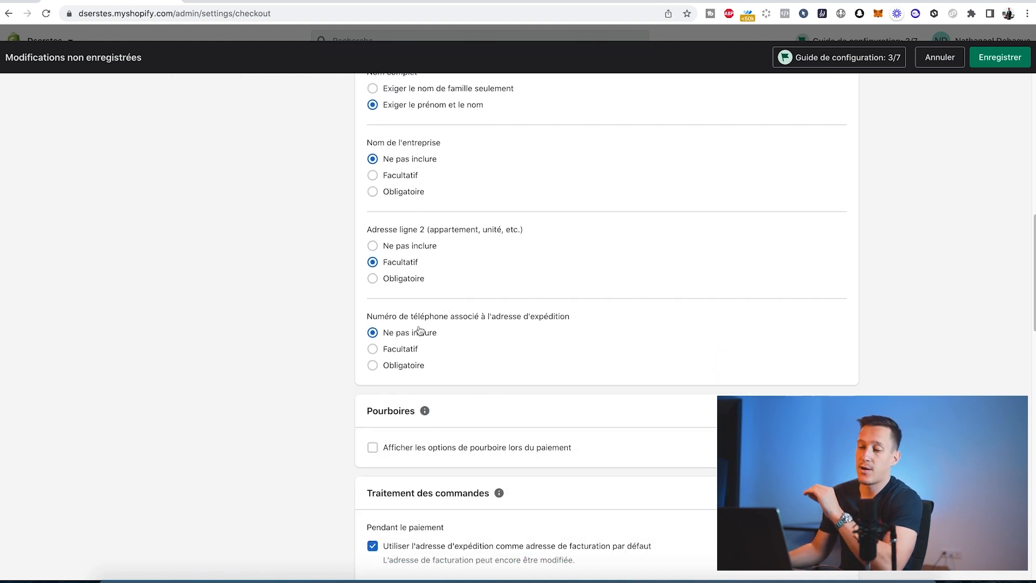
{"action": "left_click", "coordinate": [387, 366]}
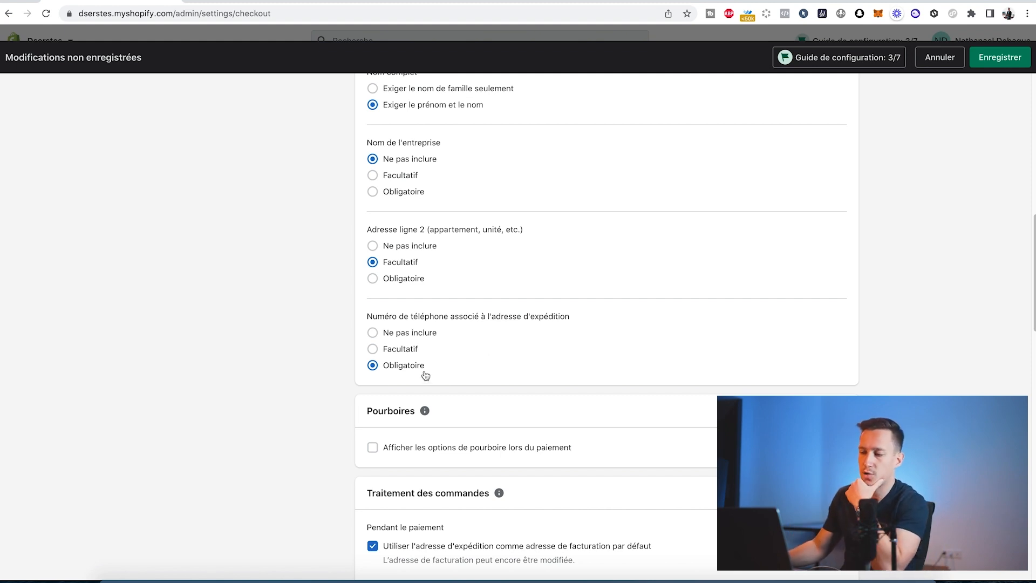
Turn off the required confirmation step in the checkout's order processing options.
{"action": "scroll", "coordinate": [443, 376], "scroll_direction": "down", "scroll_amount": 5}
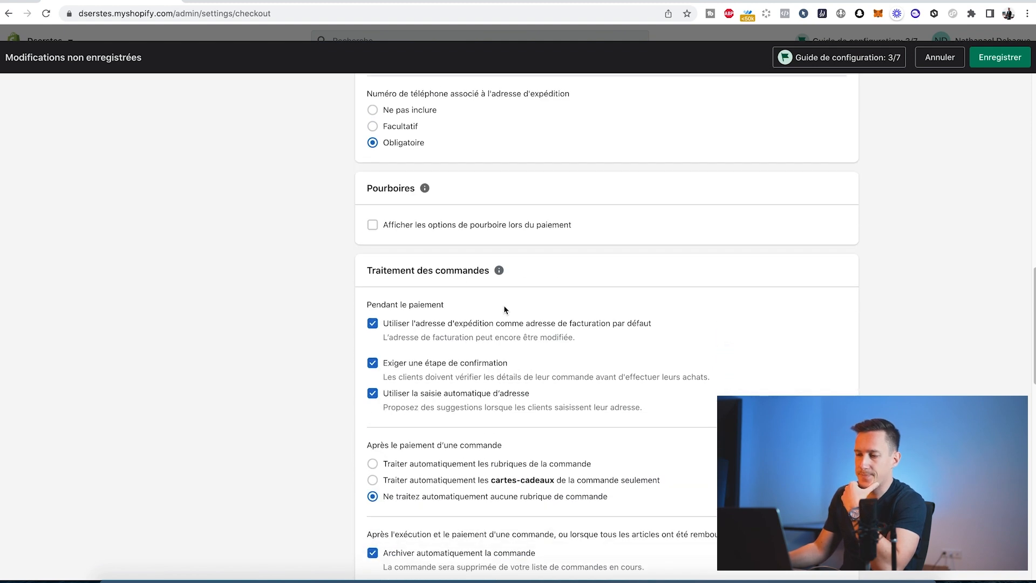
{"action": "scroll", "coordinate": [429, 278], "scroll_direction": "down", "scroll_amount": 3}
{"action": "left_click", "coordinate": [373, 238]}
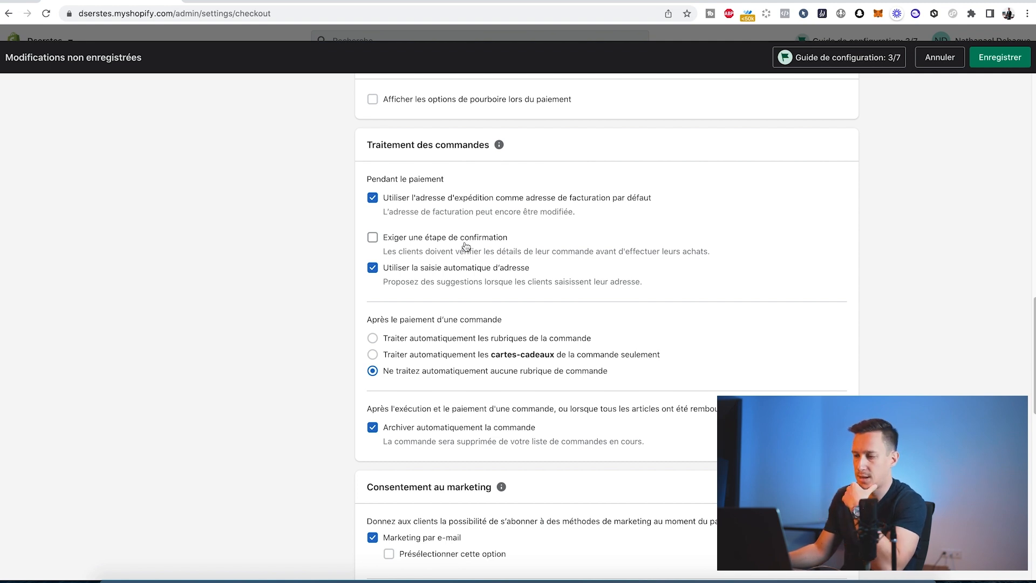
Review the remaining checkout options down to the checkout language and save the checkout page settings.
{"action": "scroll", "coordinate": [465, 247], "scroll_direction": "down", "scroll_amount": 5}
{"action": "scroll", "coordinate": [466, 247], "scroll_direction": "down", "scroll_amount": 4}
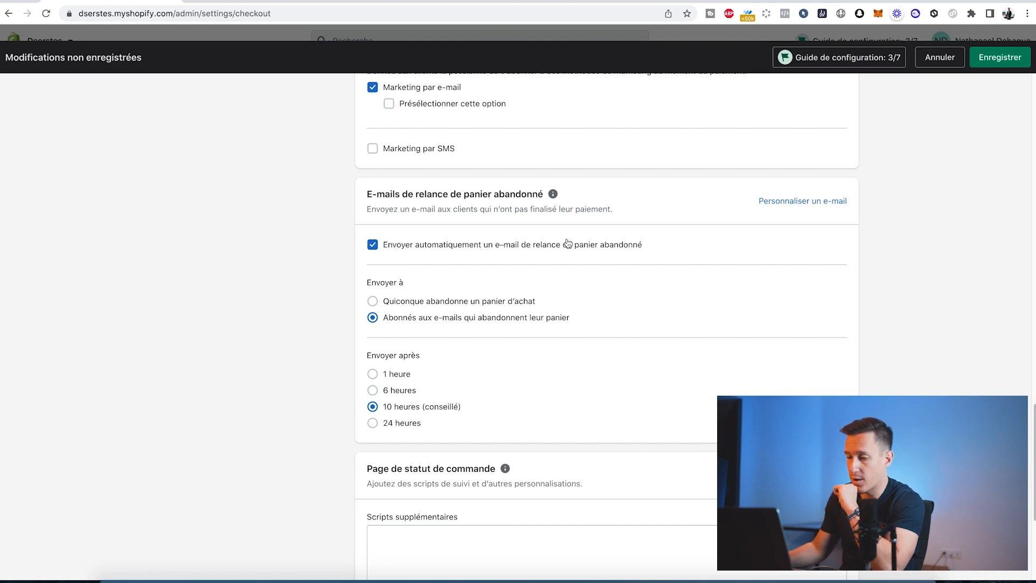
{"action": "scroll", "coordinate": [566, 235], "scroll_direction": "down", "scroll_amount": 5}
{"action": "left_click", "coordinate": [1000, 57]}
{"action": "left_click_drag", "start_coordinate": [555, 432], "coordinate": [615, 443]}
{"action": "left_click", "coordinate": [614, 444]}
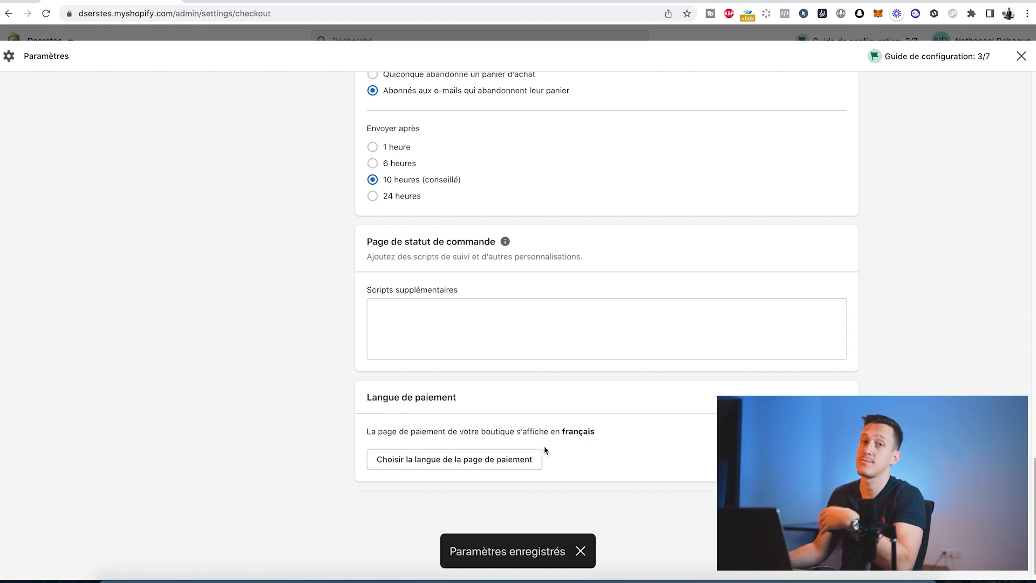
Open the general shipping profile in the shipping and delivery settings to manage its zones and rates.
{"action": "scroll", "coordinate": [540, 378], "scroll_direction": "up", "scroll_amount": 10}
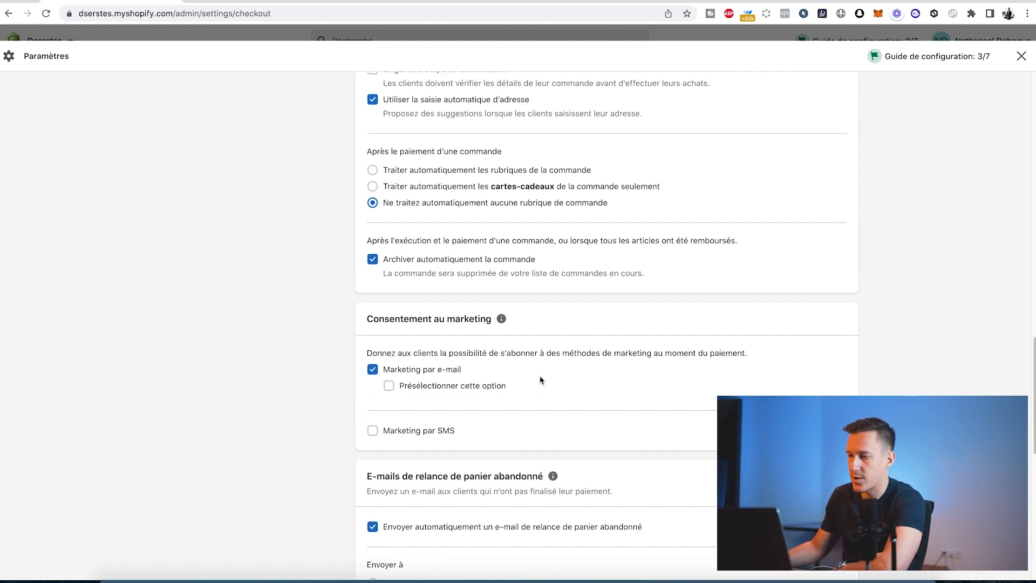
{"action": "scroll", "coordinate": [540, 378], "scroll_direction": "up", "scroll_amount": 10}
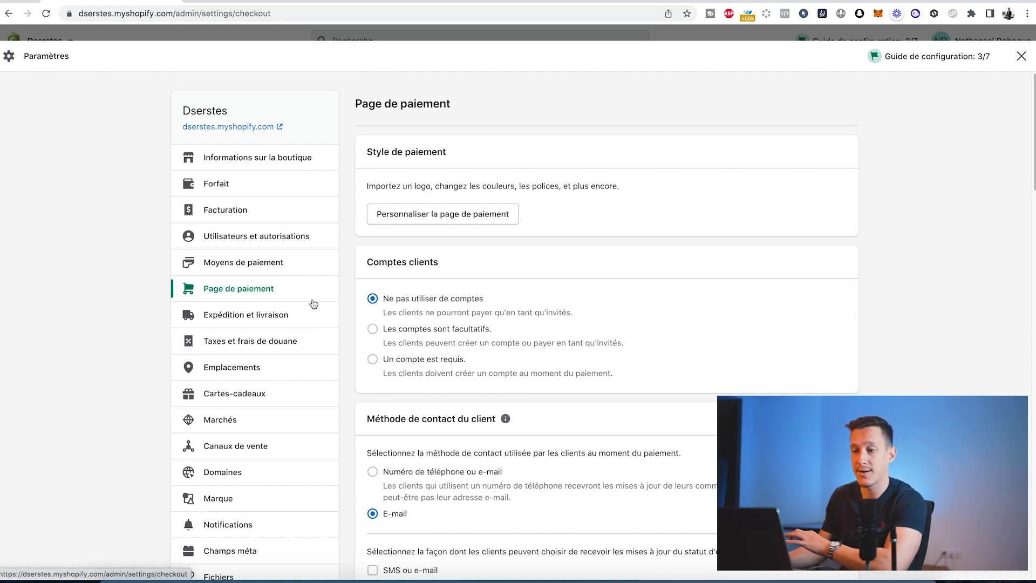
{"action": "left_click", "coordinate": [222, 318]}
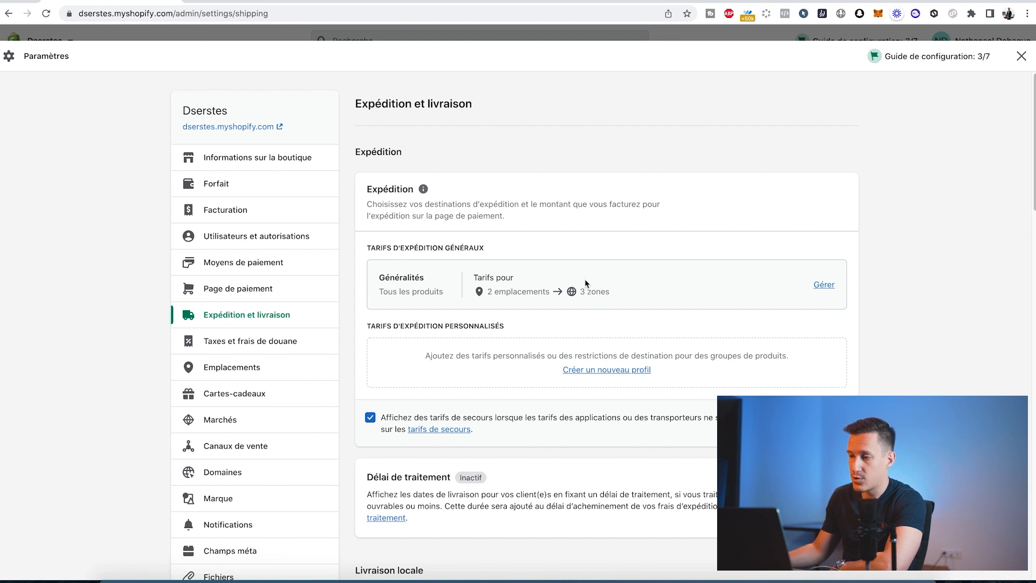
{"action": "left_click", "coordinate": [824, 285]}
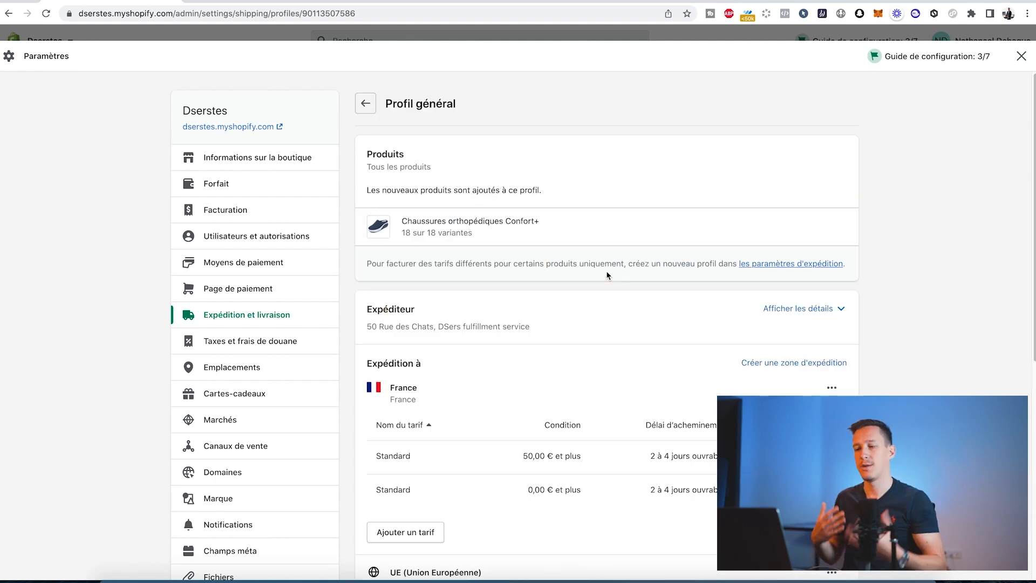
{"action": "scroll", "coordinate": [590, 331], "scroll_direction": "down", "scroll_amount": 3}
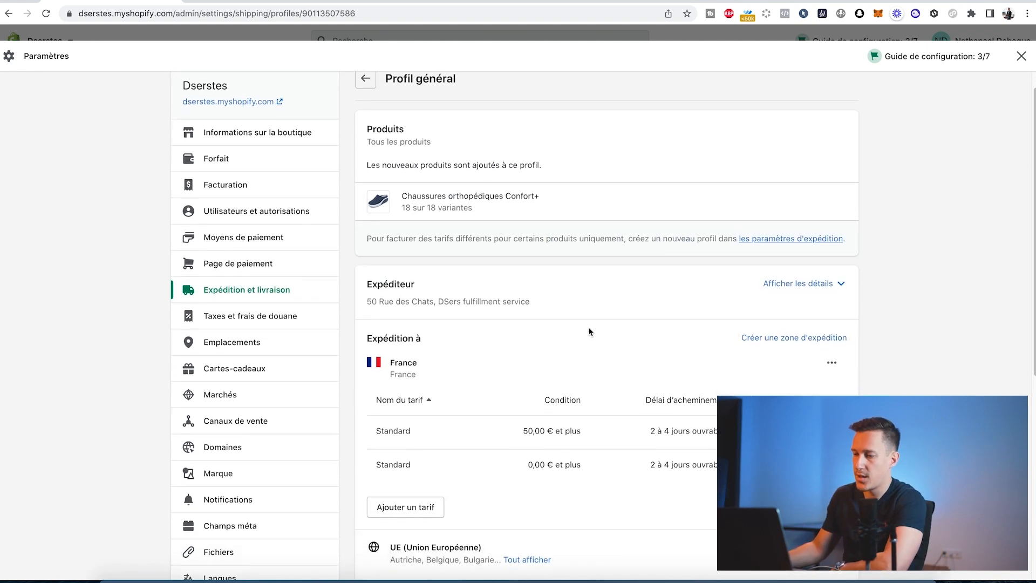
{"action": "scroll", "coordinate": [586, 334], "scroll_direction": "down", "scroll_amount": 3}
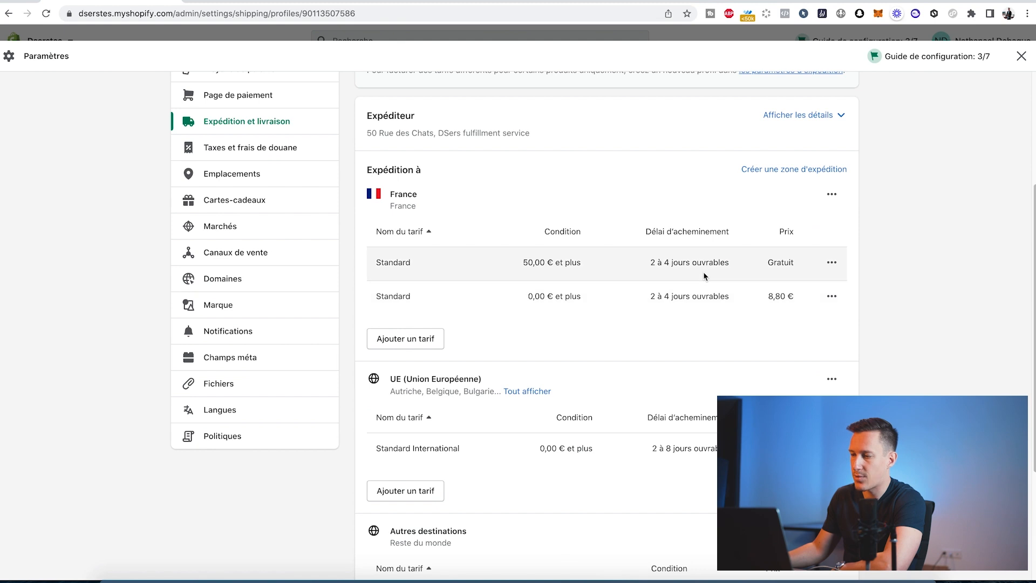
Delete the UE (Union Européenne) and Autres destinations shipping zones from the general profile.
{"action": "scroll", "coordinate": [692, 341], "scroll_direction": "down", "scroll_amount": 1}
{"action": "left_click", "coordinate": [832, 357]}
{"action": "left_click", "coordinate": [803, 409]}
{"action": "left_click", "coordinate": [831, 359]}
{"action": "left_click", "coordinate": [803, 409]}
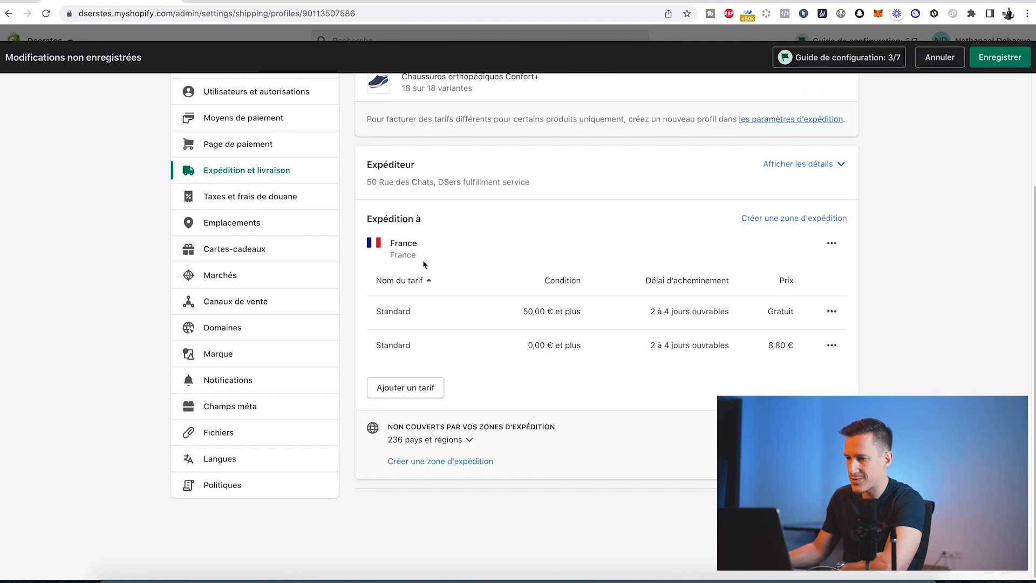
Delete both Standard rates from the France shipping zone.
{"action": "left_click", "coordinate": [832, 312]}
{"action": "left_click", "coordinate": [424, 305]}
{"action": "left_click", "coordinate": [832, 312]}
{"action": "left_click", "coordinate": [781, 361]}
{"action": "left_click", "coordinate": [832, 345]}
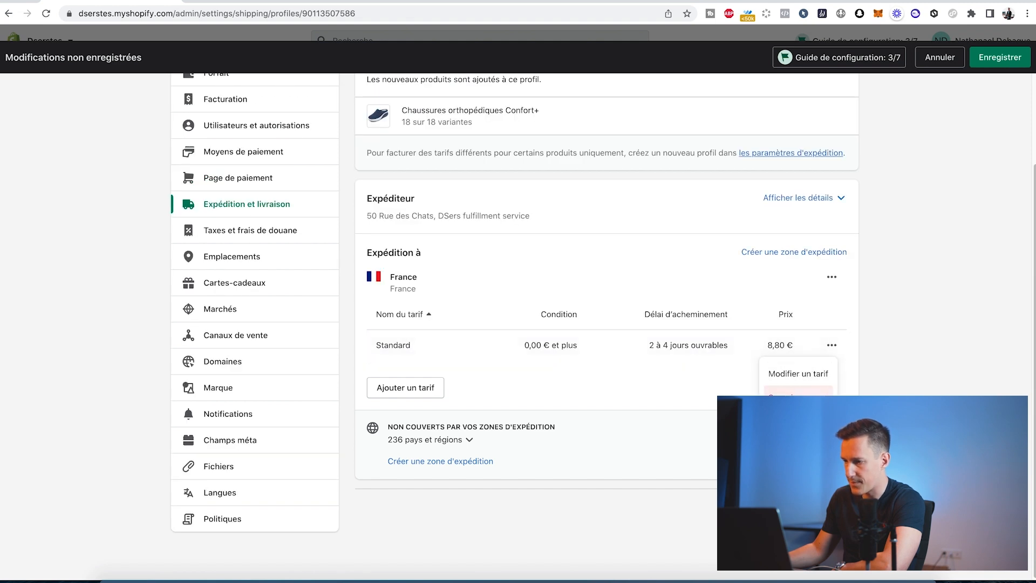
{"action": "left_click", "coordinate": [782, 388]}
Add a free shipping rate named "Livraison suivie OFFERTE - 10 à 15 jours" to the France zone.
{"action": "left_click", "coordinate": [429, 417]}
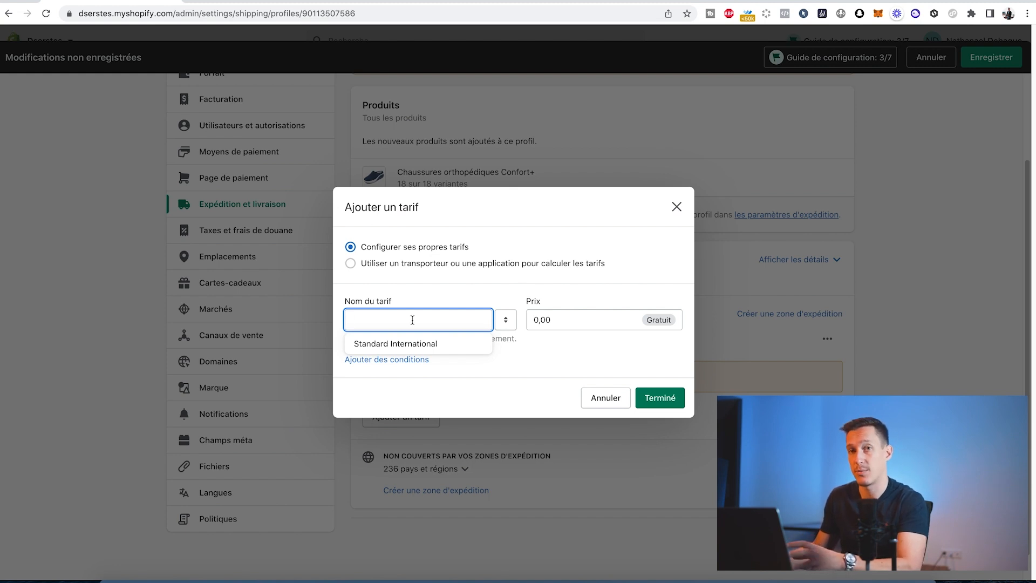
{"action": "type", "text": "Livraison suivie"}
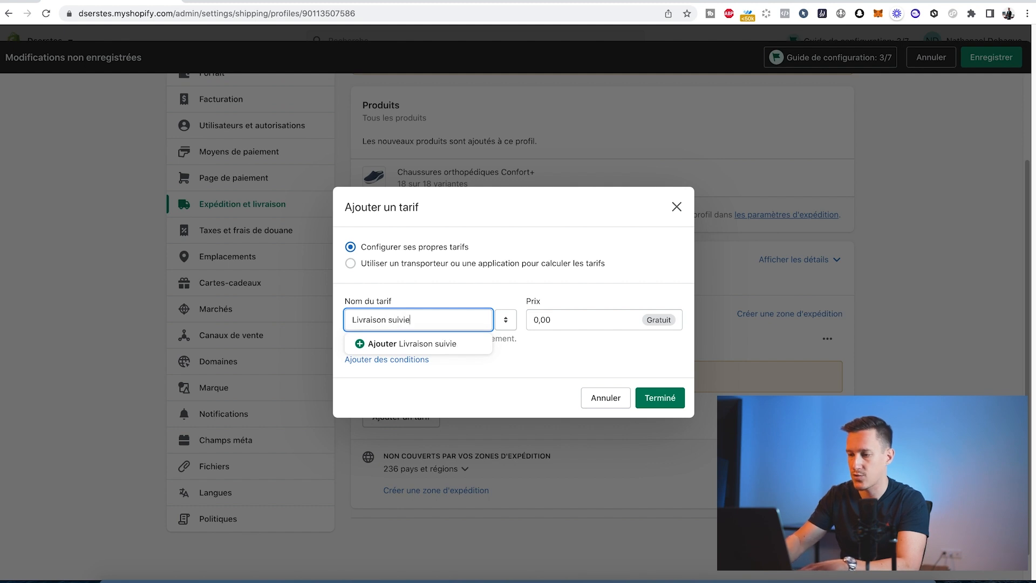
{"action": "type", "text": "OFFERE"}
{"action": "type", "text": "E ) "}
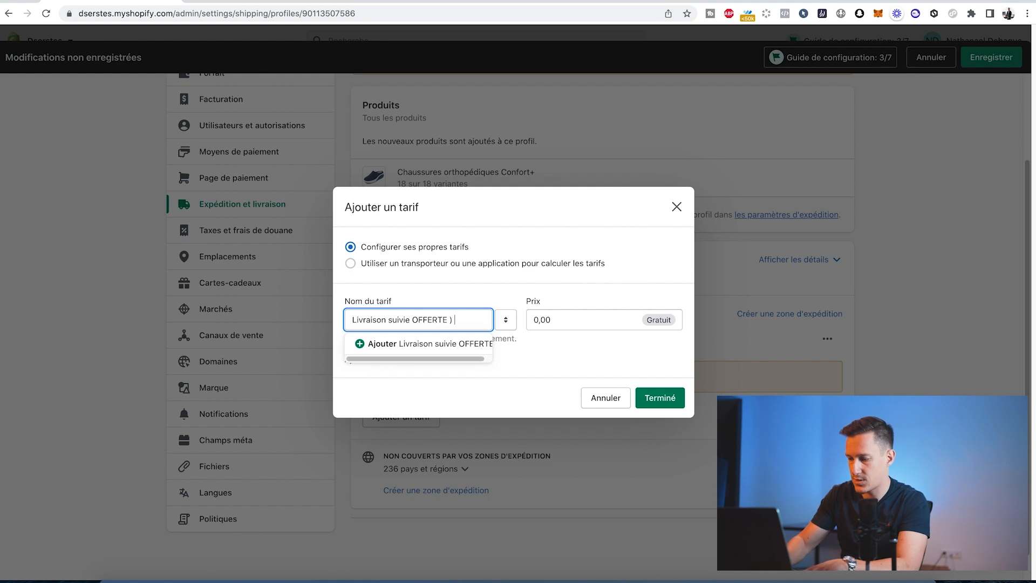
{"action": "type", "text": "-"}
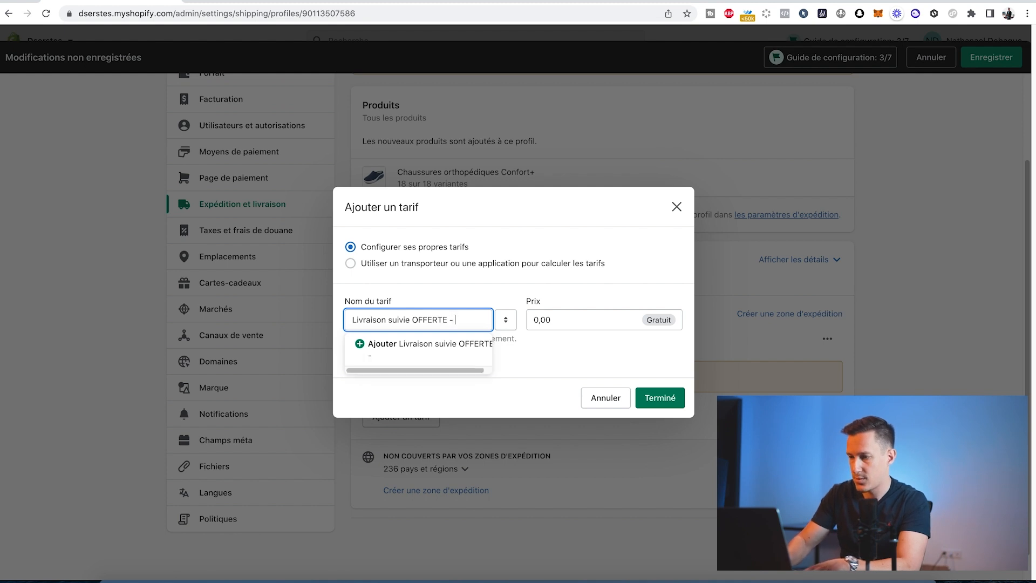
{"action": "type", "text": " 10 à 15 jours"}
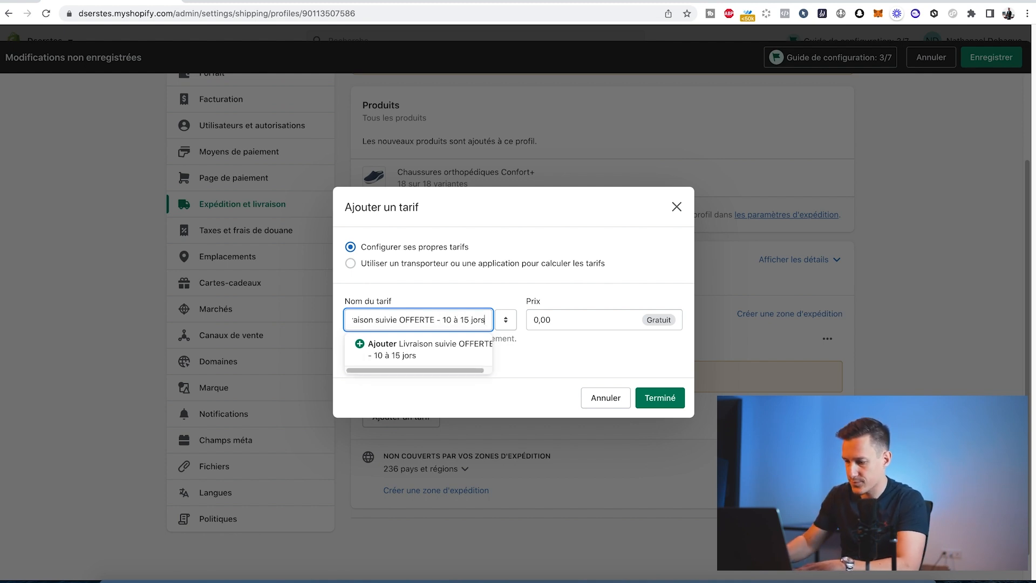
{"action": "left_click", "coordinate": [444, 352]}
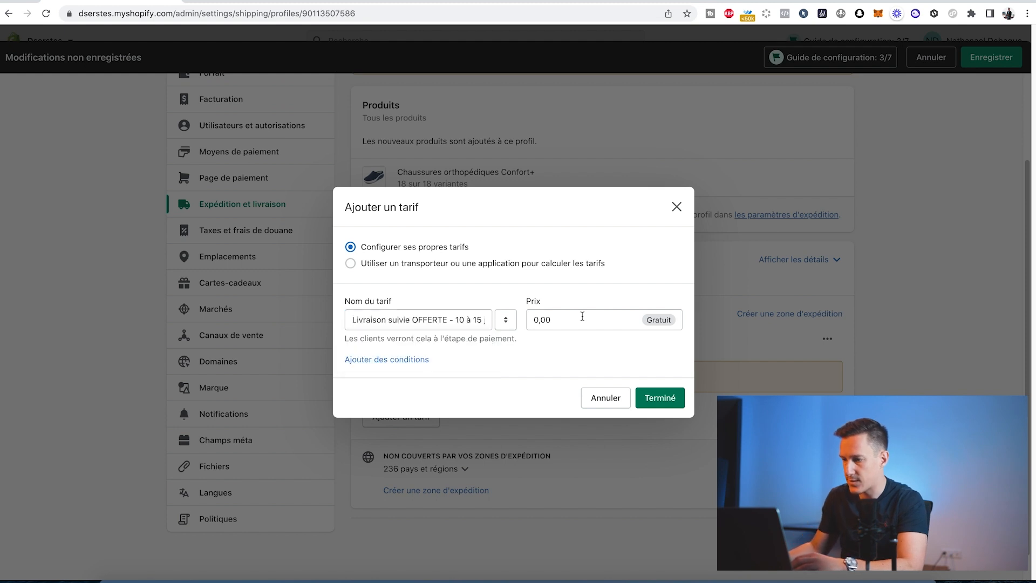
{"action": "left_click", "coordinate": [663, 399]}
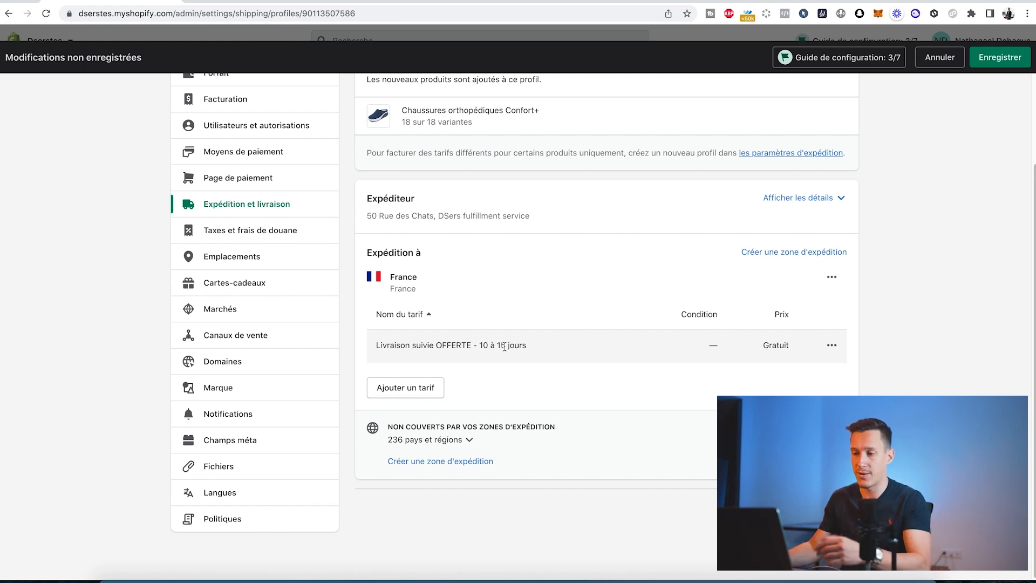
Add a "Livraison express 72H" rate priced at 4,90 € to the France zone and save the profile.
{"action": "left_click", "coordinate": [416, 393]}
{"action": "left_click", "coordinate": [402, 326]}
{"action": "type", "text": "Livraison"}
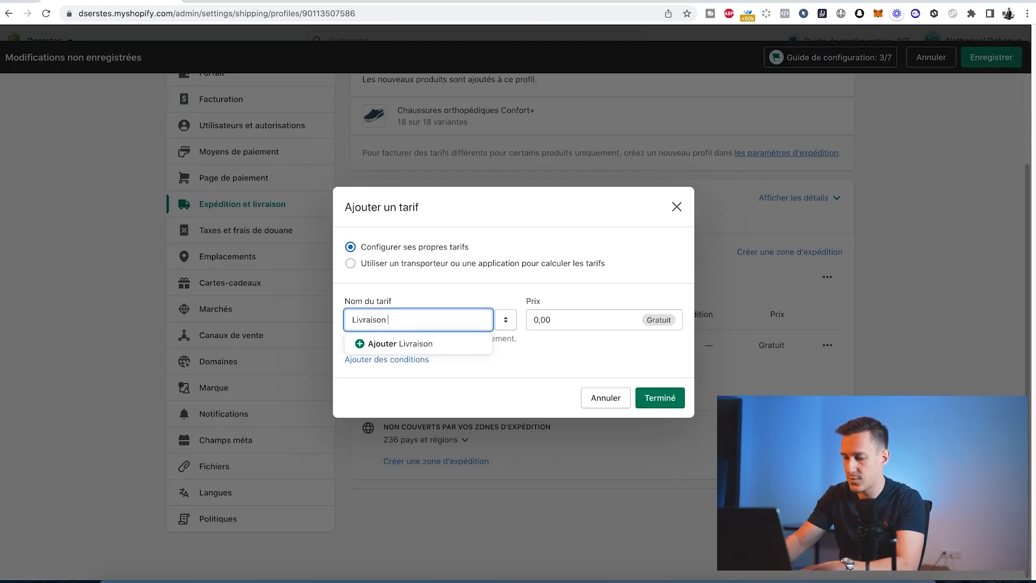
{"action": "type", "text": " express 72H"}
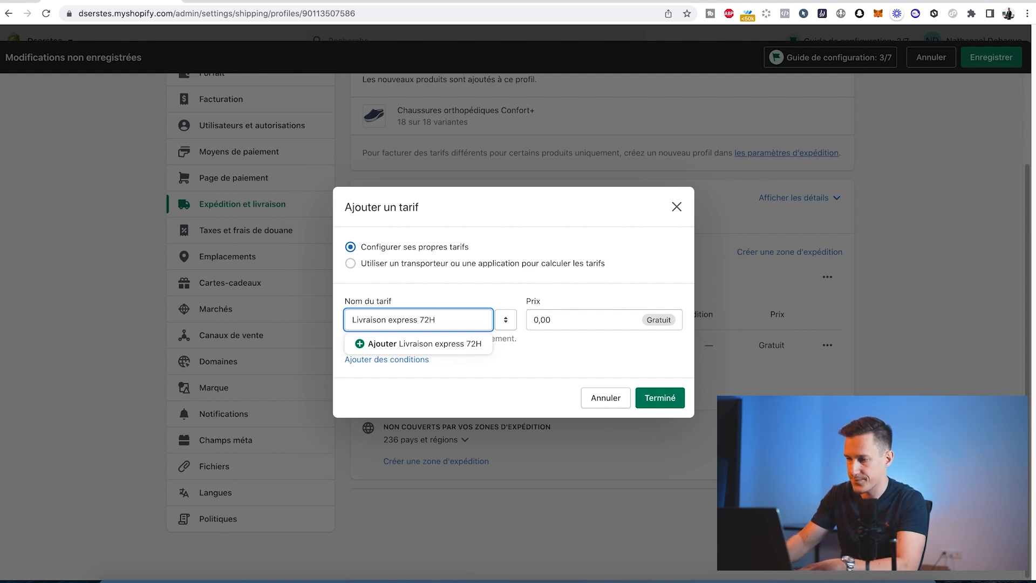
{"action": "key", "text": "Tab"}
{"action": "type", "text": "4,90"}
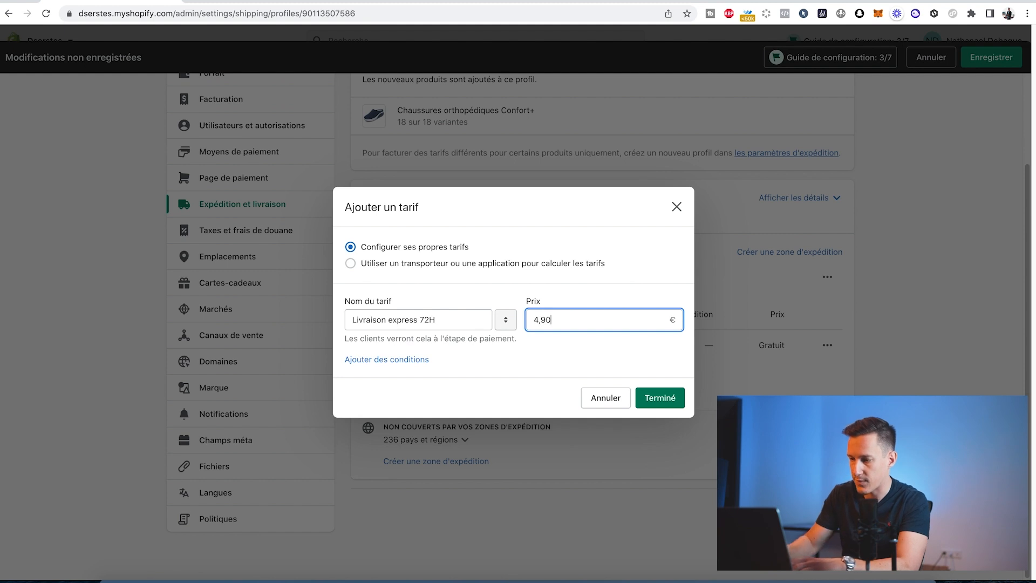
{"action": "left_click", "coordinate": [655, 396]}
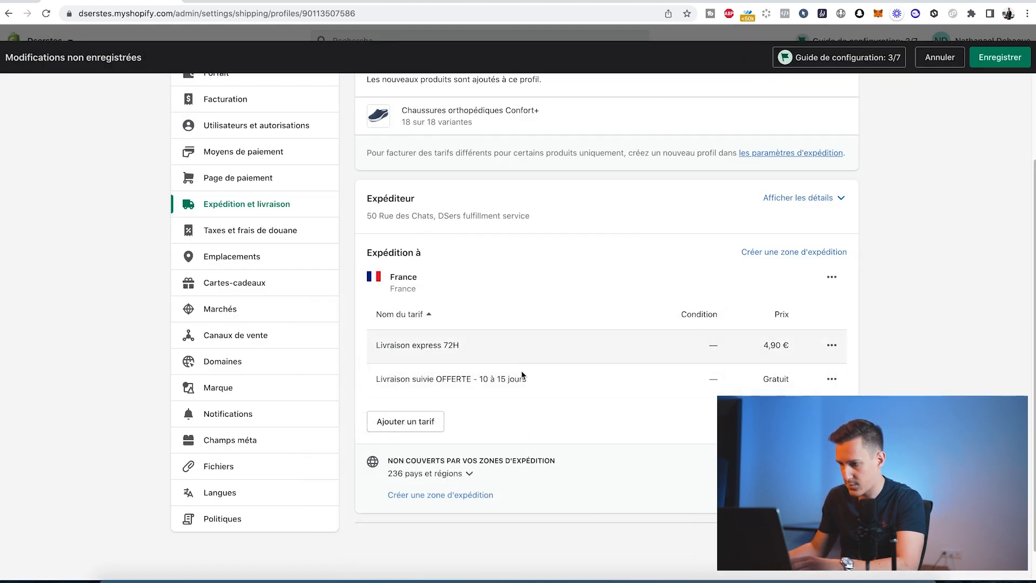
{"action": "key", "text": "ctrl+s"}
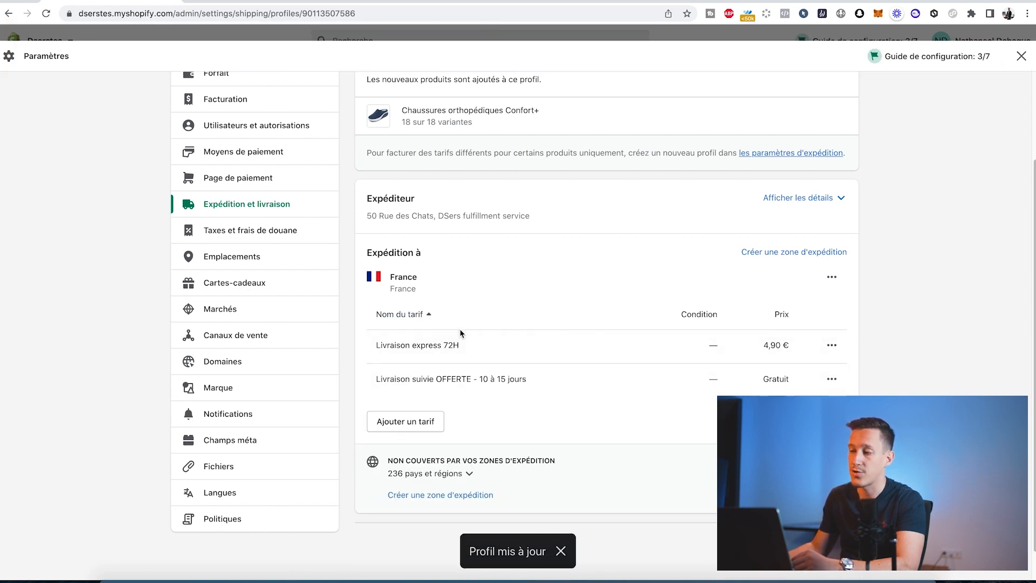
Create a shipping zone named "Belgique" that covers the country Belgique.
{"action": "left_click", "coordinate": [782, 255]}
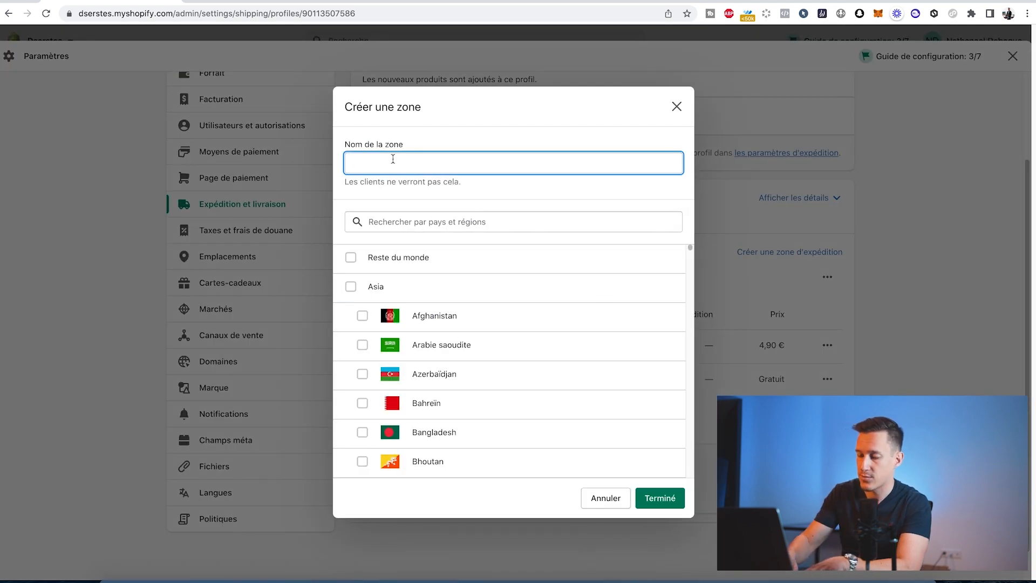
{"action": "type", "text": "Belgique"}
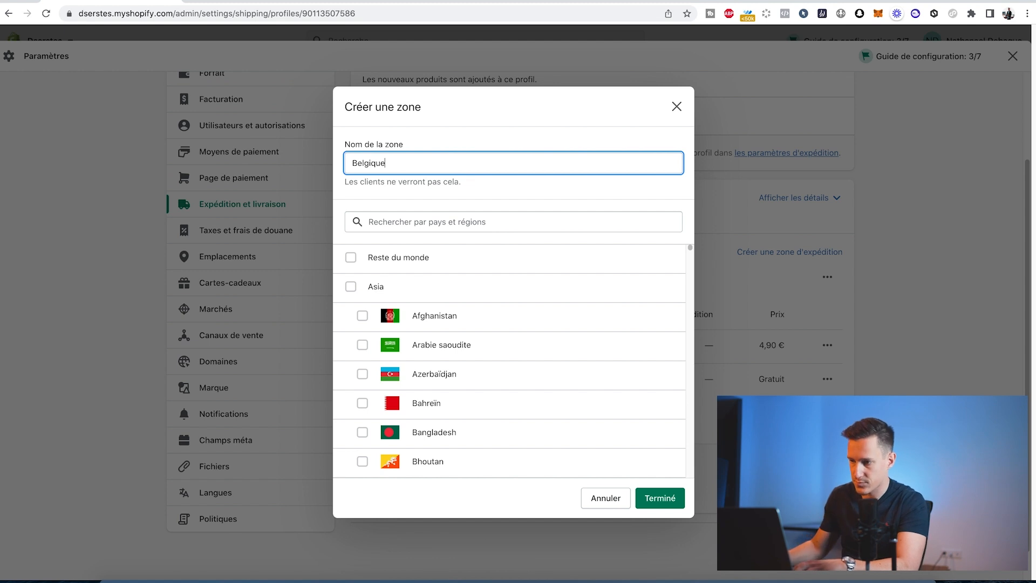
{"action": "left_click", "coordinate": [395, 224]}
{"action": "type", "text": "Belgiqu"}
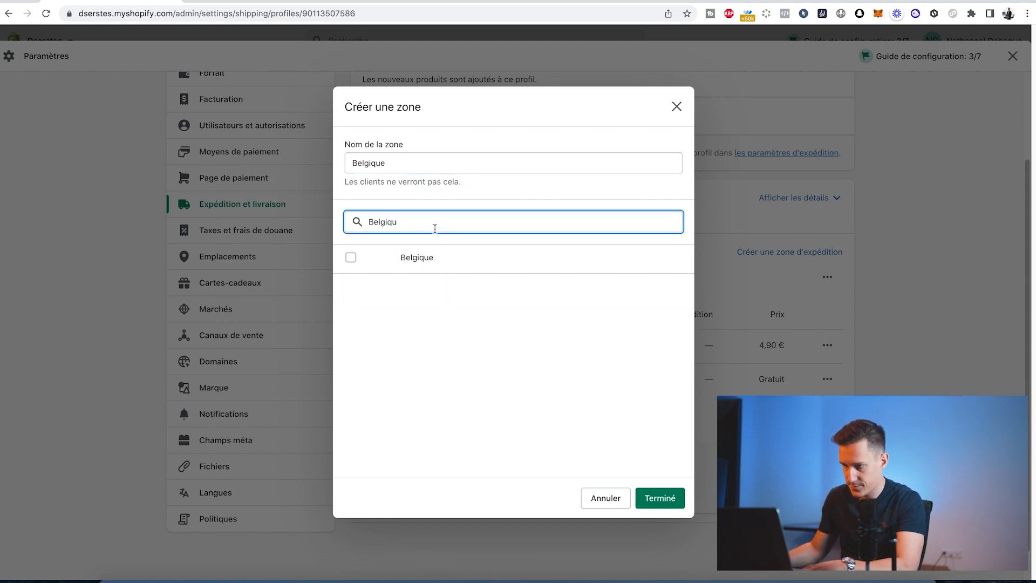
{"action": "left_click", "coordinate": [351, 258]}
{"action": "left_click", "coordinate": [668, 497]}
Add a "Livraison suivie internationale - 12 à 18 jours" rate at 4,90 € to the Belgique zone and save the profile.
{"action": "scroll", "coordinate": [612, 443], "scroll_direction": "down", "scroll_amount": 2}
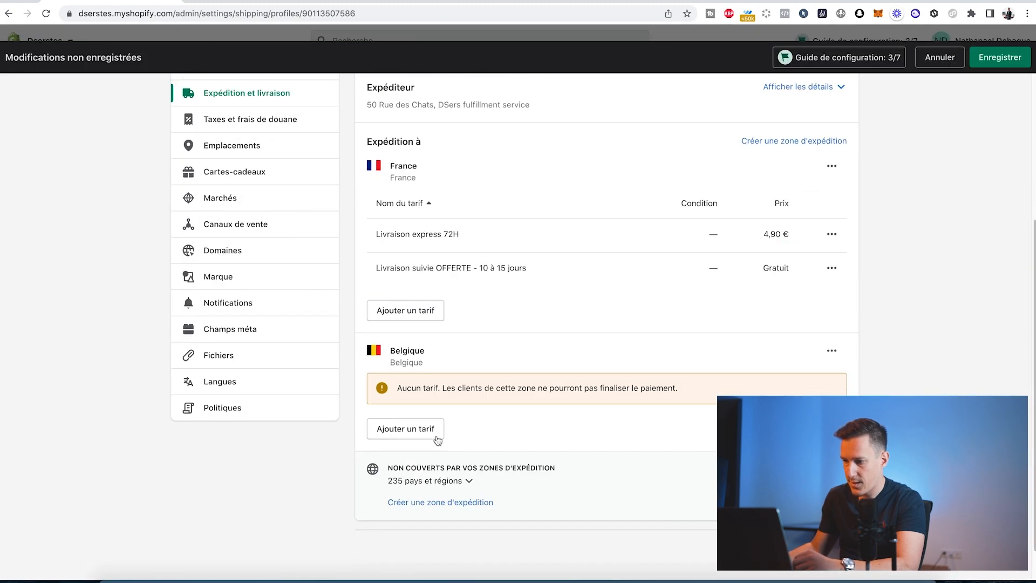
{"action": "left_click", "coordinate": [406, 430]}
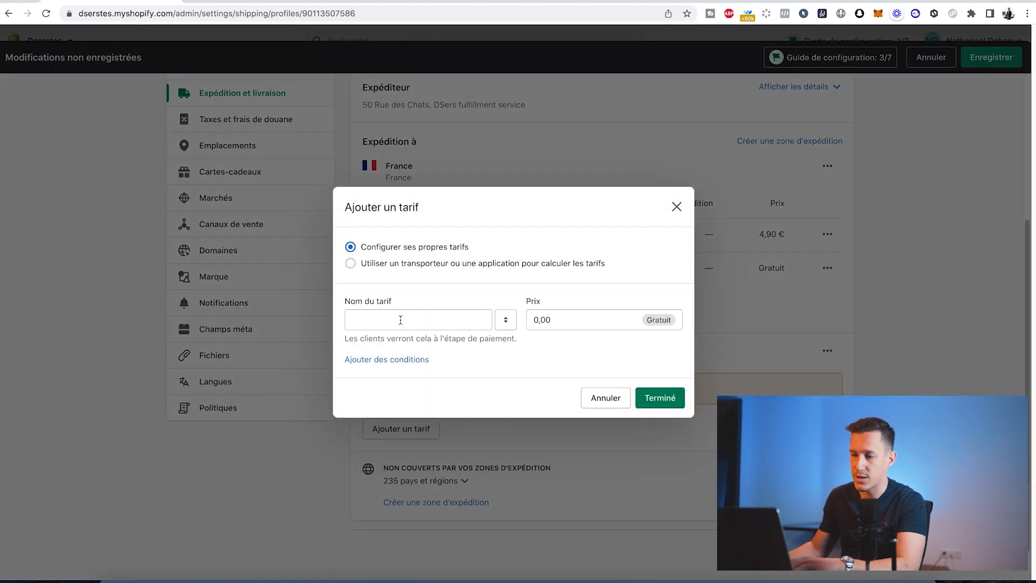
{"action": "left_click", "coordinate": [401, 320]}
{"action": "type", "text": "Livraison suivi "}
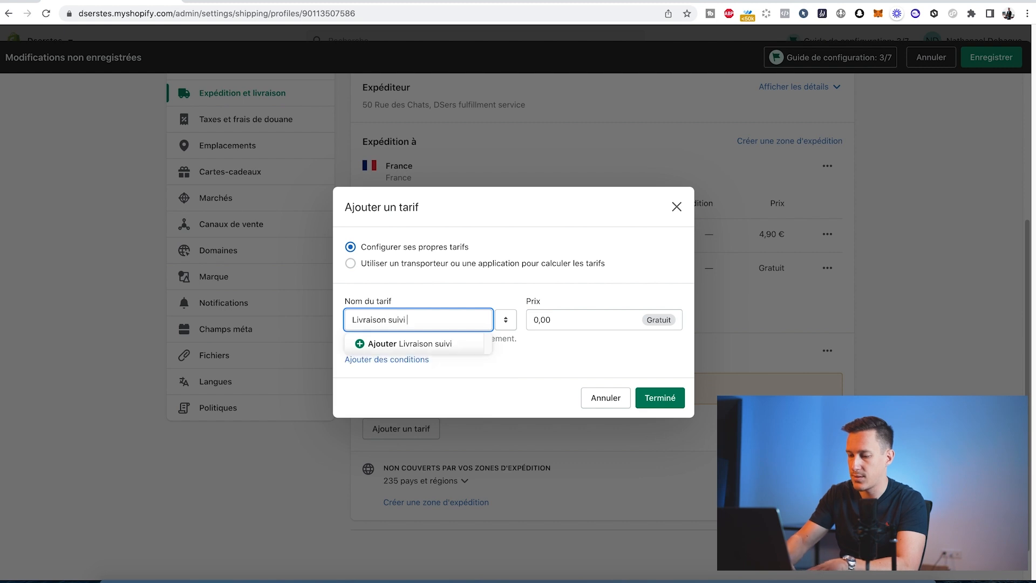
{"action": "type", "text": "e internationale -"}
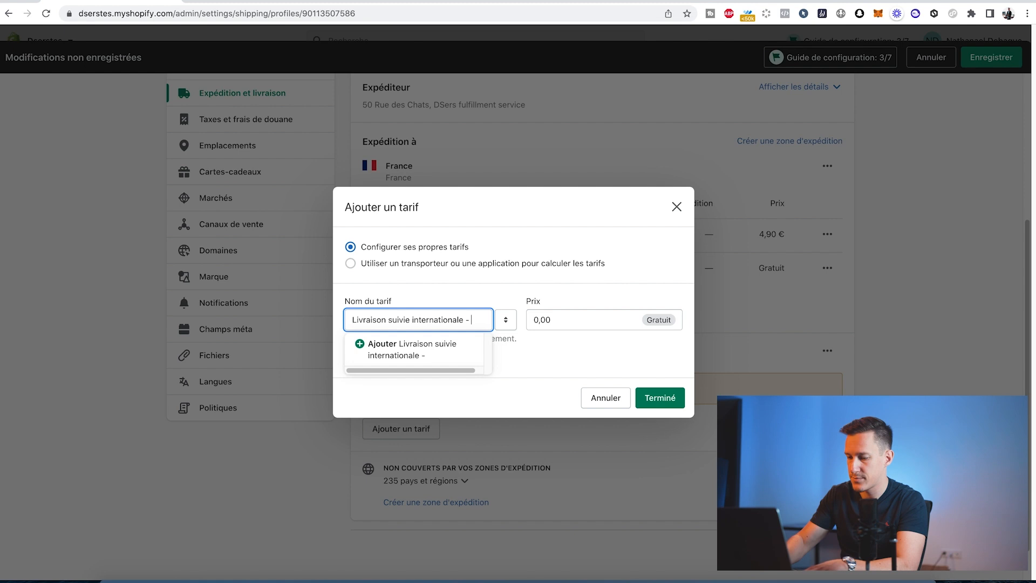
{"action": "type", "text": " 12 à 18 jours"}
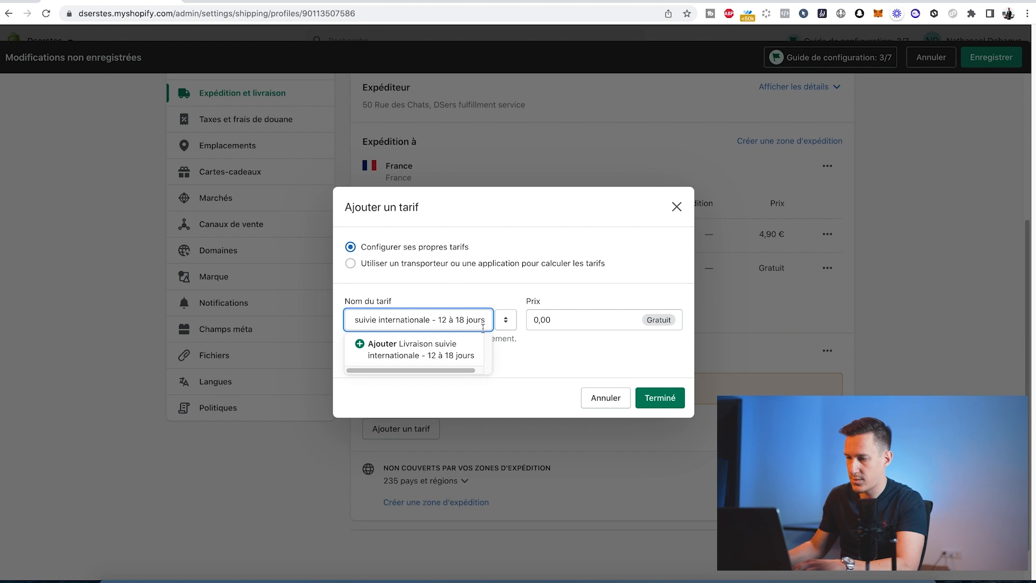
{"action": "left_click_drag", "start_coordinate": [583, 319], "coordinate": [526, 324]}
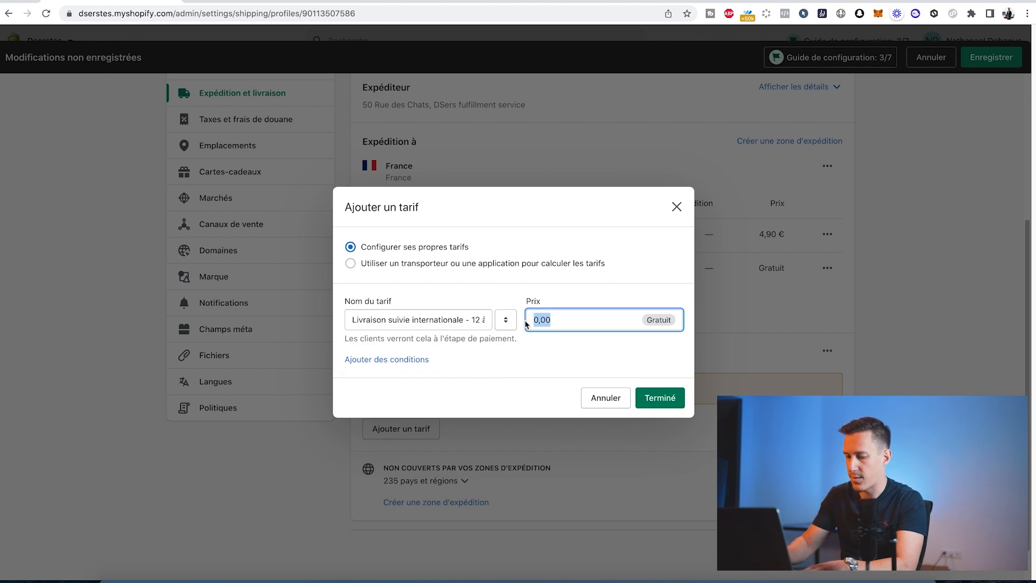
{"action": "type", "text": "4,90"}
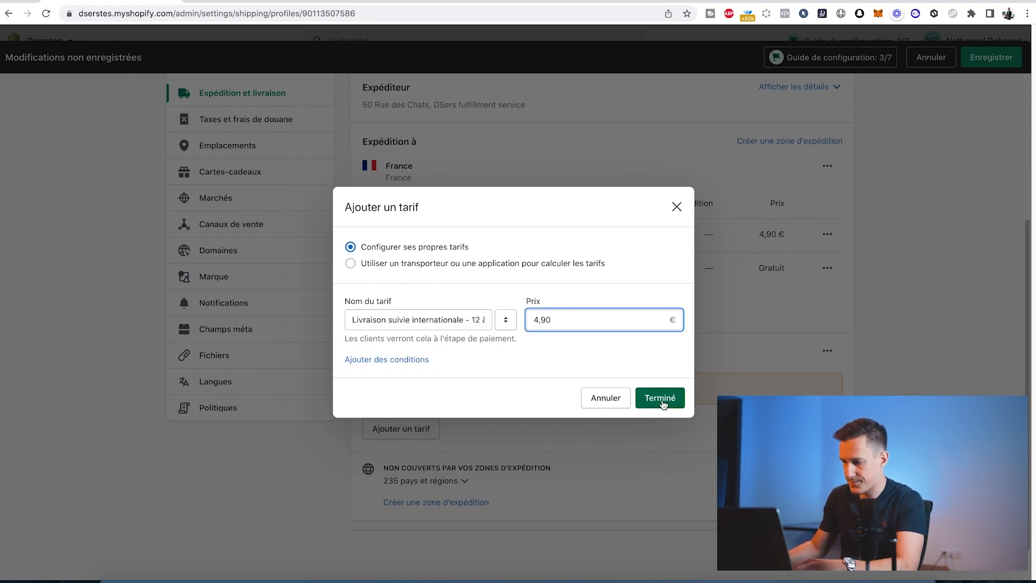
{"action": "left_click", "coordinate": [659, 398]}
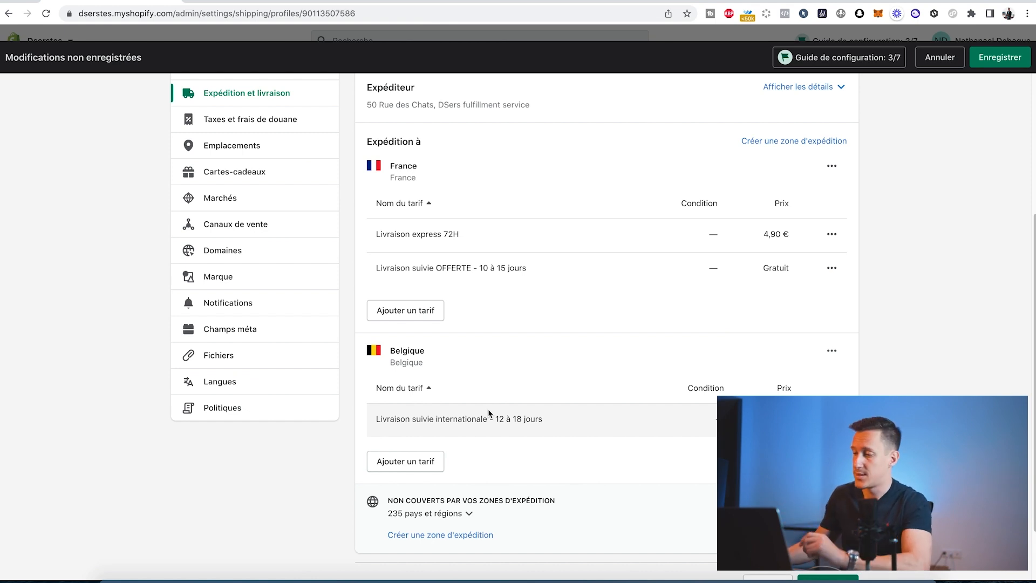
{"action": "scroll", "coordinate": [490, 413], "scroll_direction": "down", "scroll_amount": 2}
{"action": "left_click", "coordinate": [1000, 57]}
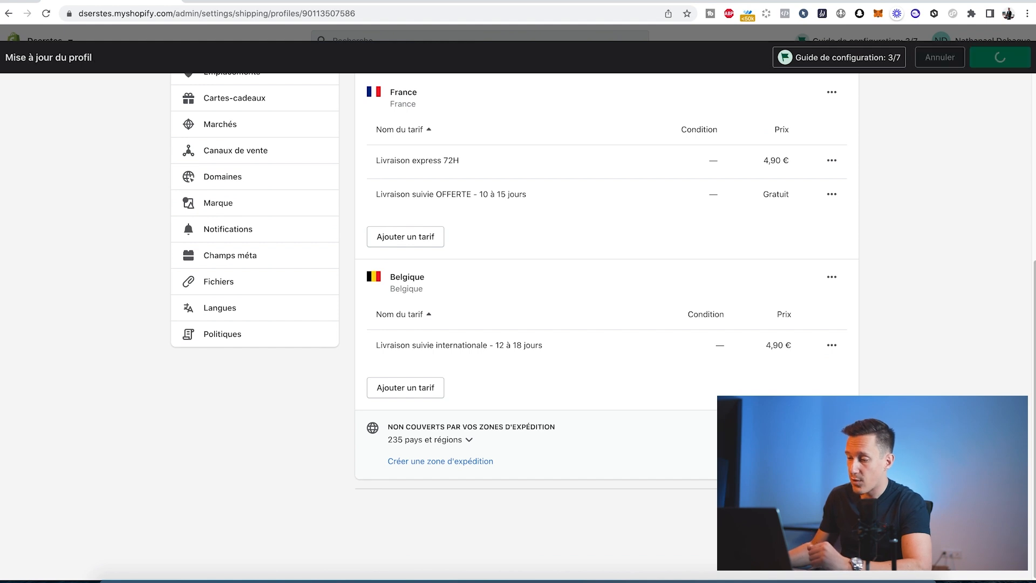